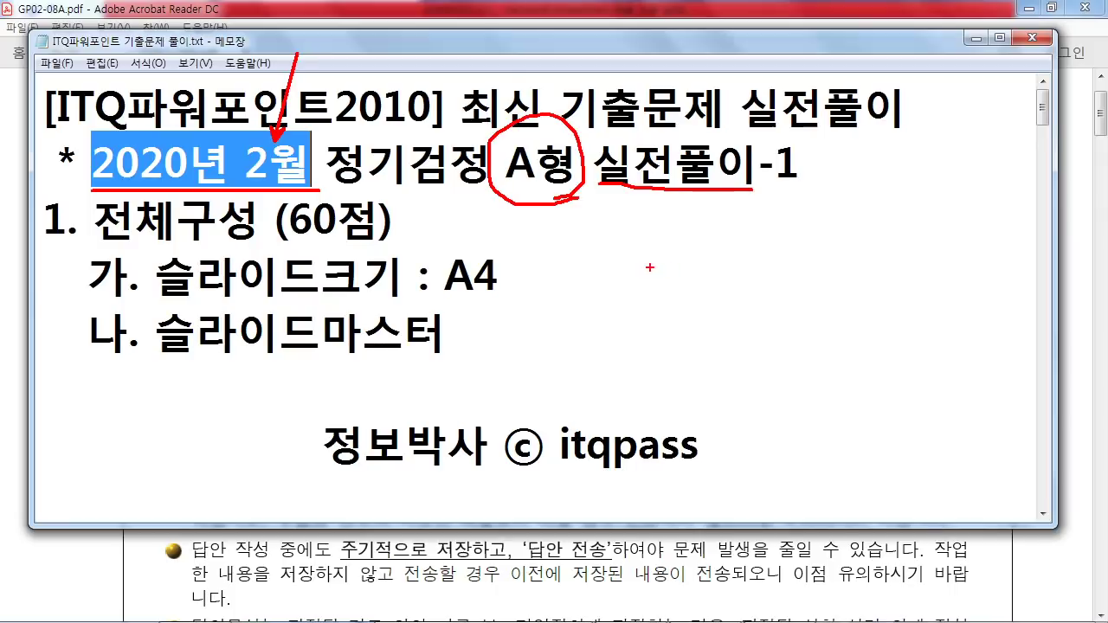
From the desktop, open the ITQ 수험자용 program, fill in the examinee number, and cancel the registration
key("Escape")
left_click(80, 553)
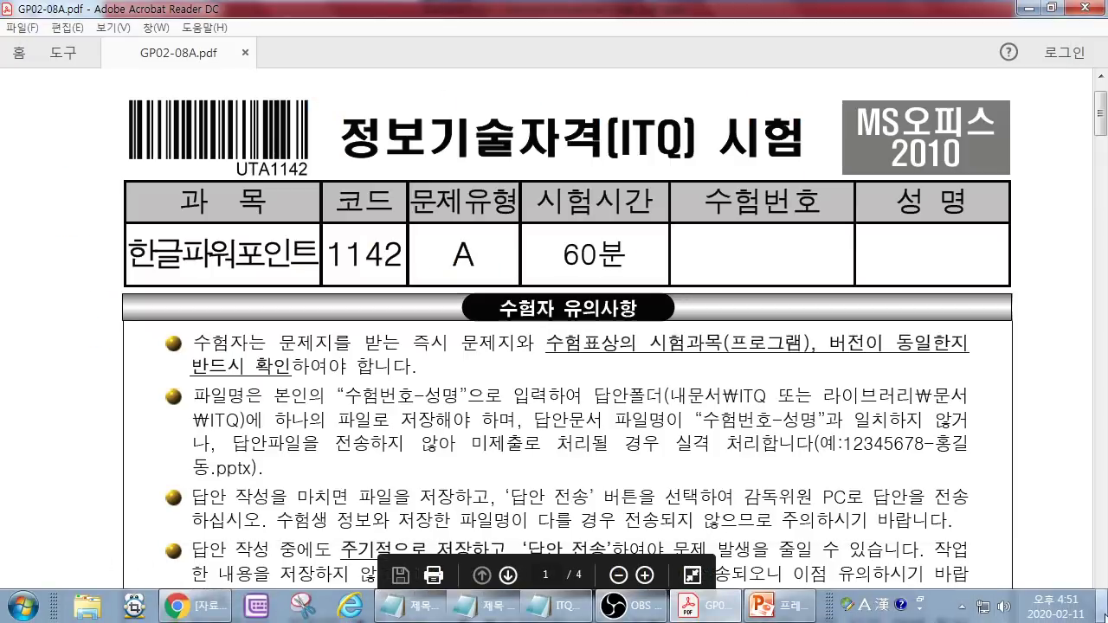
left_click(1105, 616)
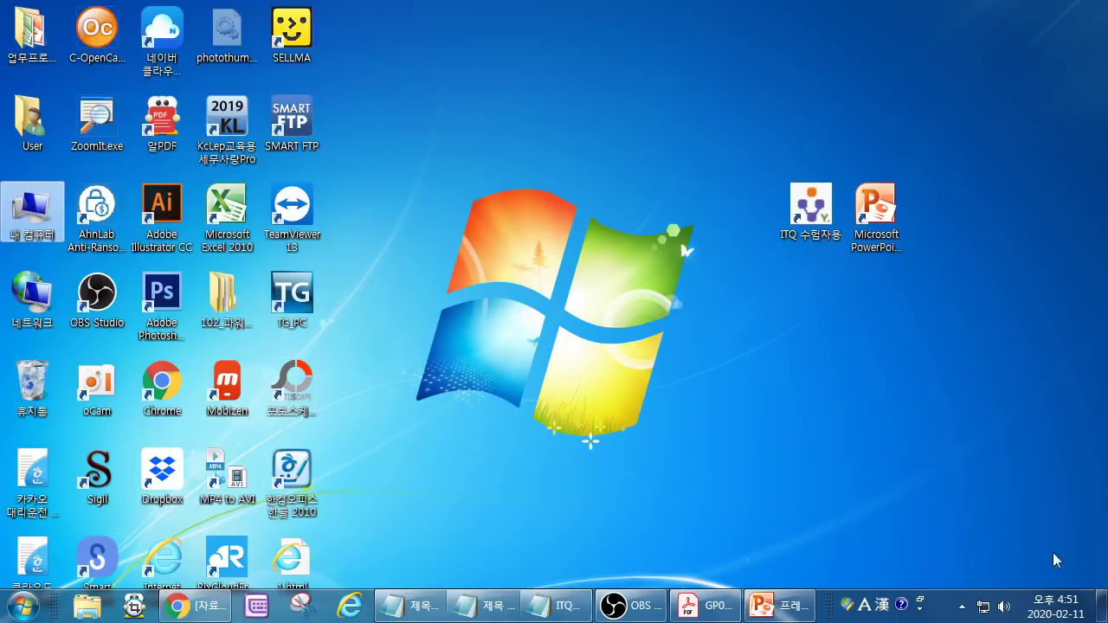
double_click(814, 222)
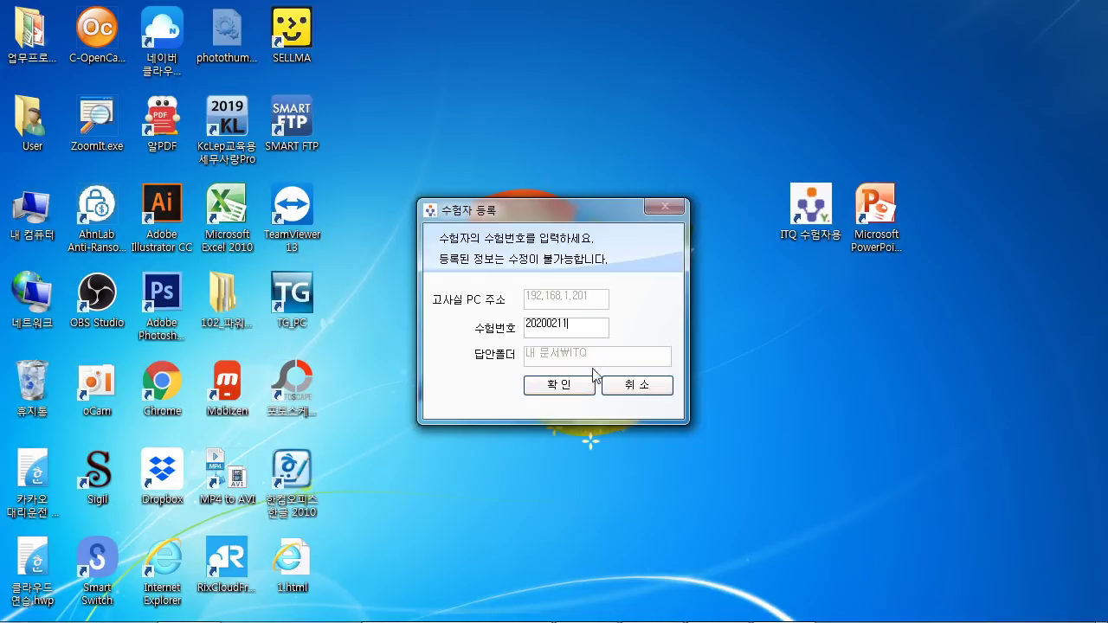
left_click(657, 392)
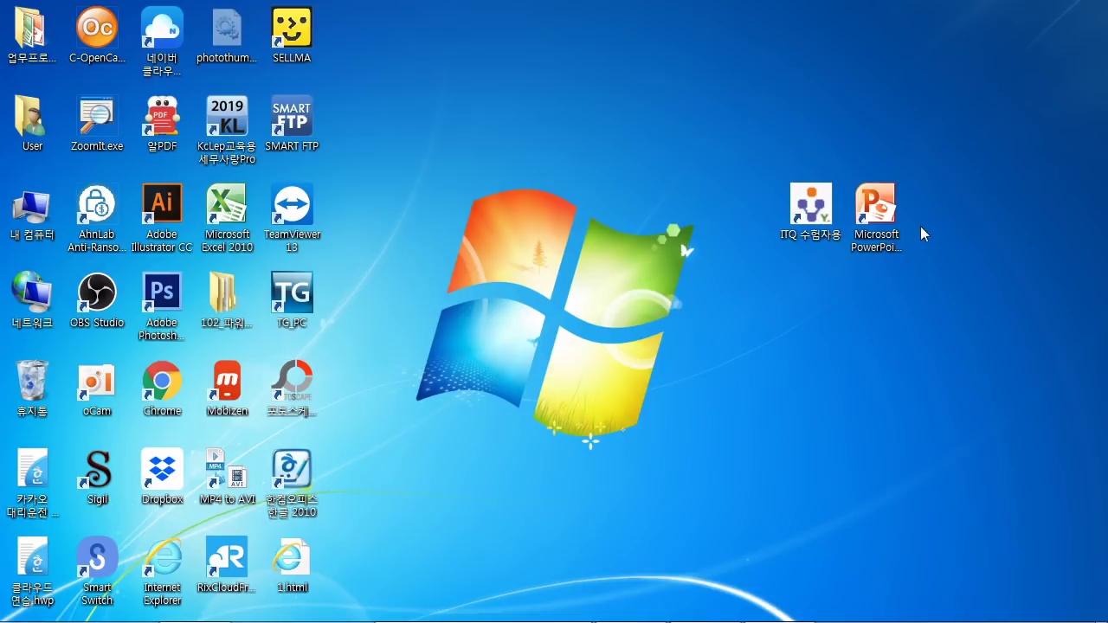
Start Microsoft PowerPoint 2010 from the desktop with a blank presentation
left_click(884, 216)
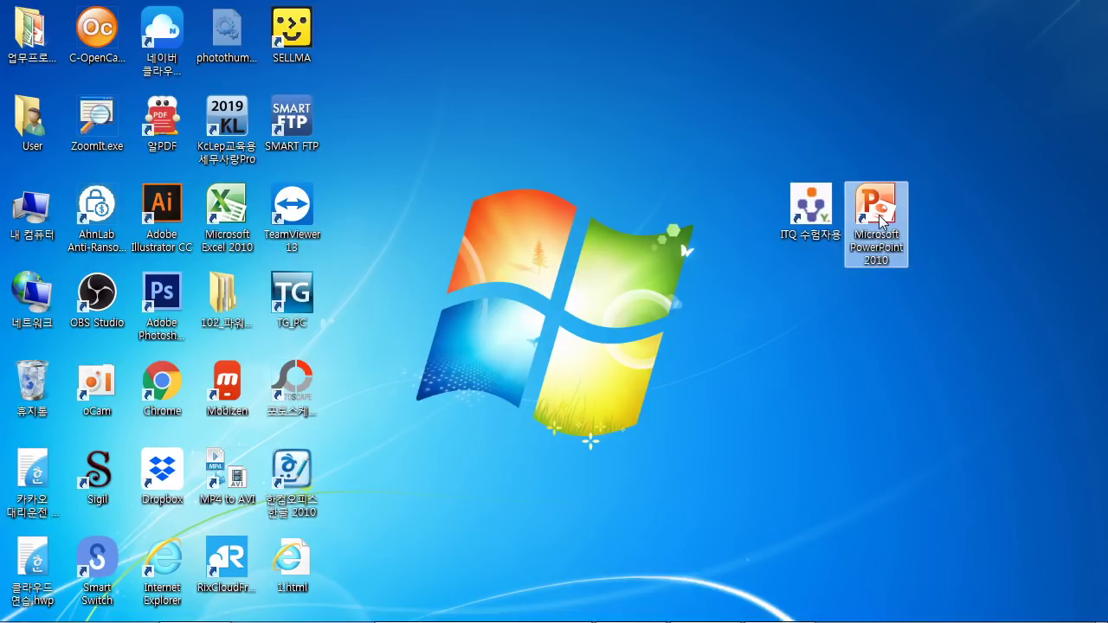
double_click(881, 218)
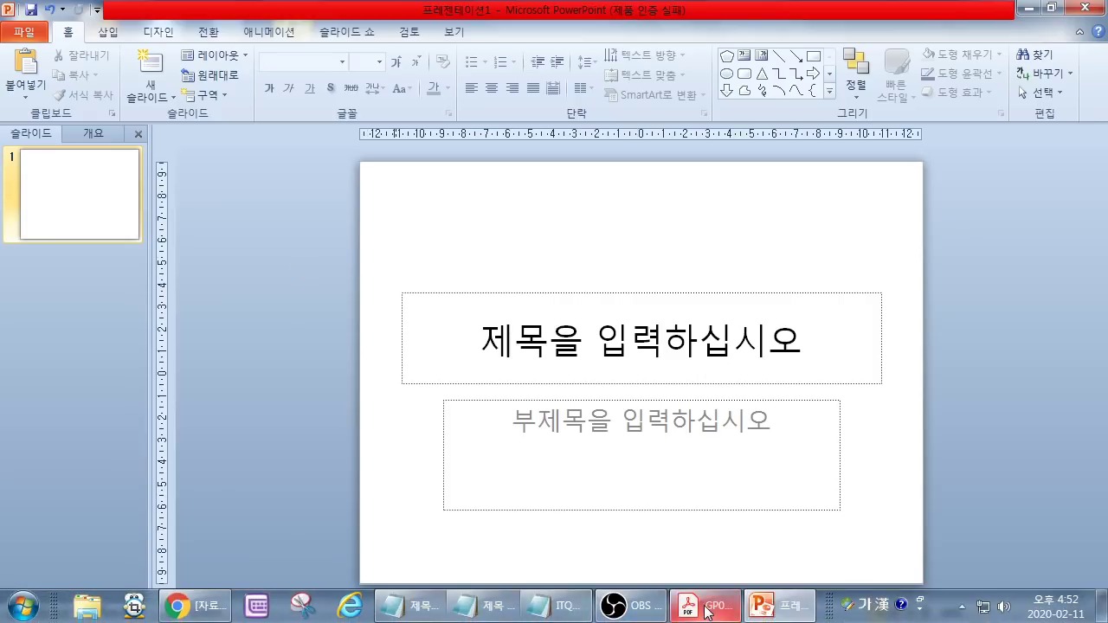
Switch to GP02-08A.pdf in Acrobat Reader and examine the slide size requirement in the answer guidelines and the 전체구성 section
left_click(705, 606)
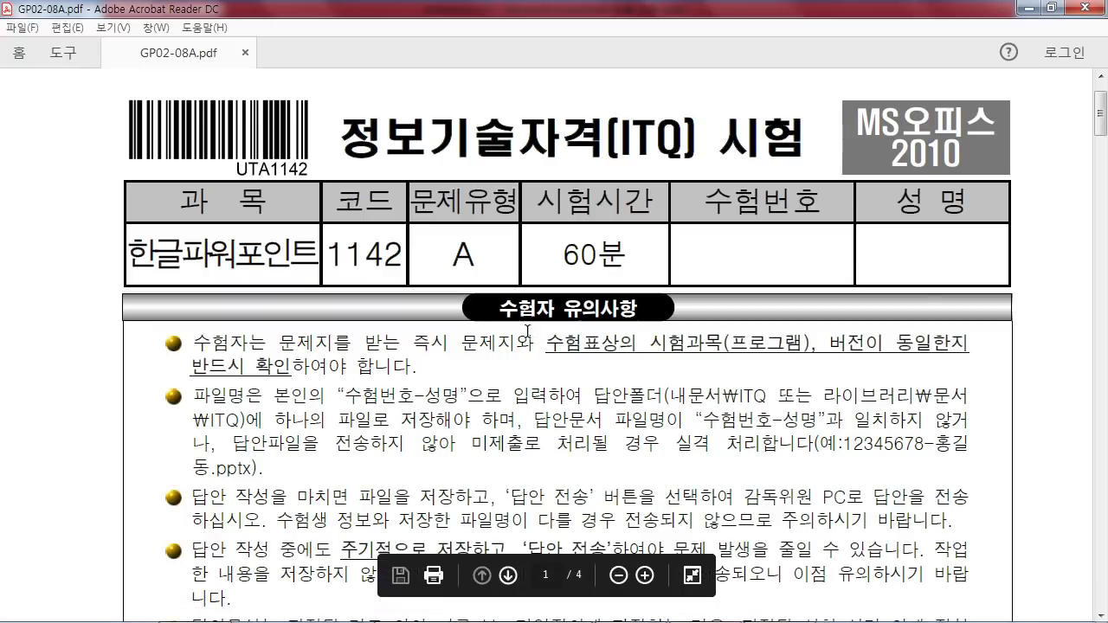
scroll(527, 331, "down", 8)
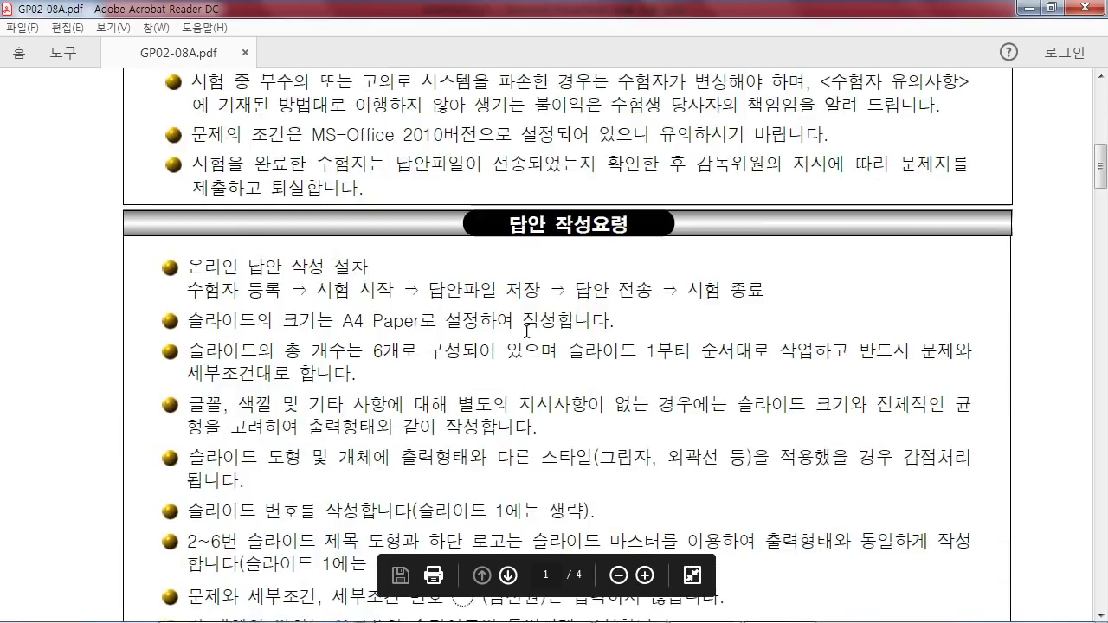
scroll(526, 331, "down", 2)
left_click_drag(187, 236, 610, 239)
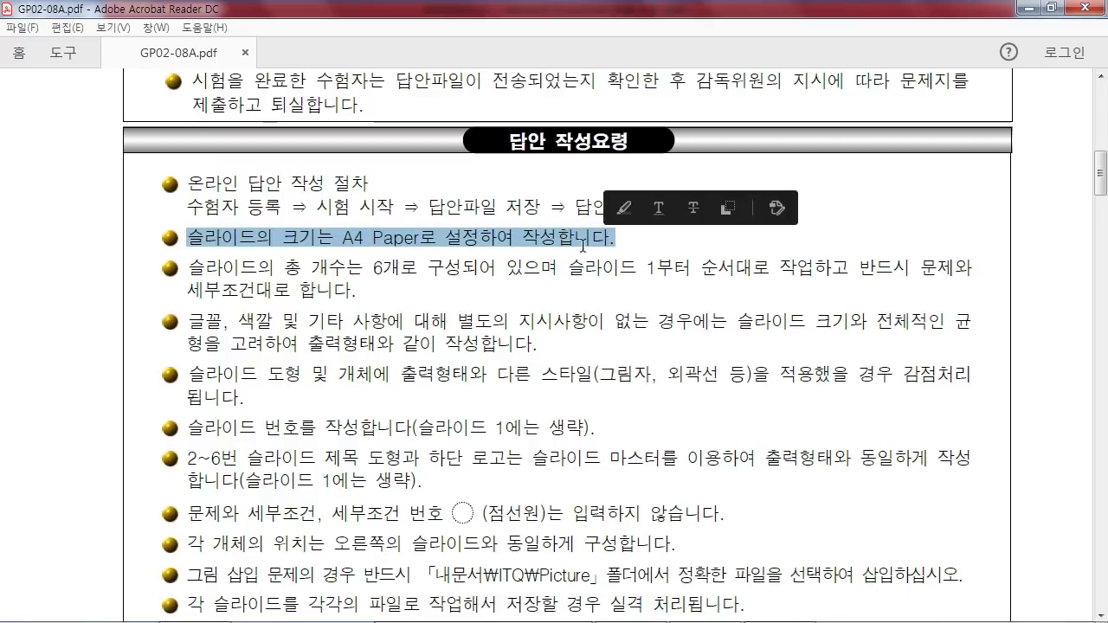
scroll(439, 333, "down", 4)
scroll(439, 334, "down", 16)
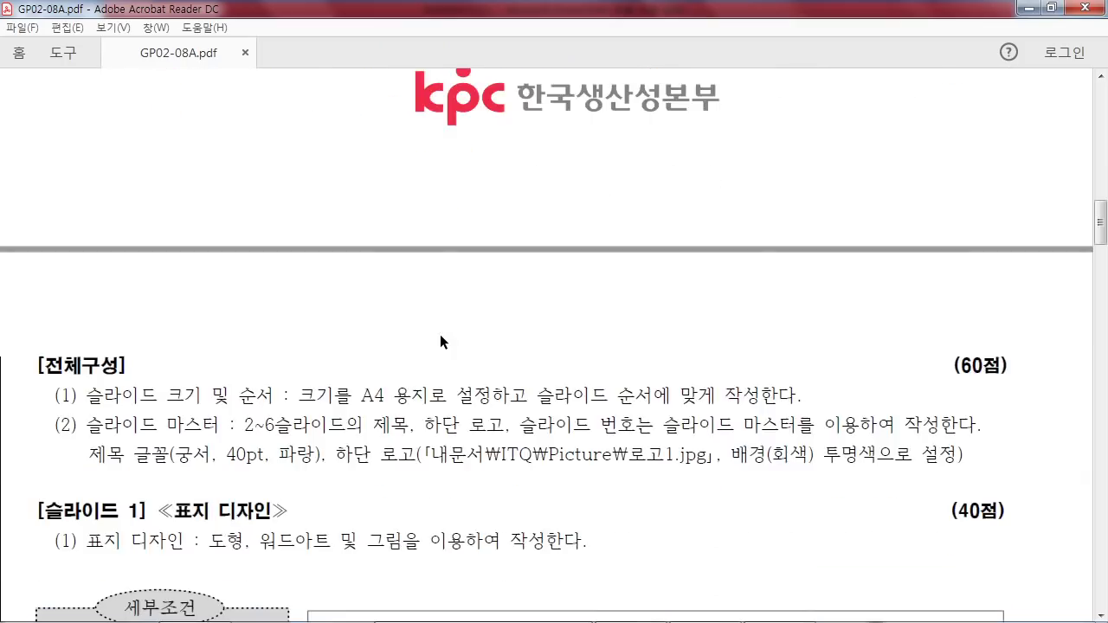
scroll(126, 282, "down", 1)
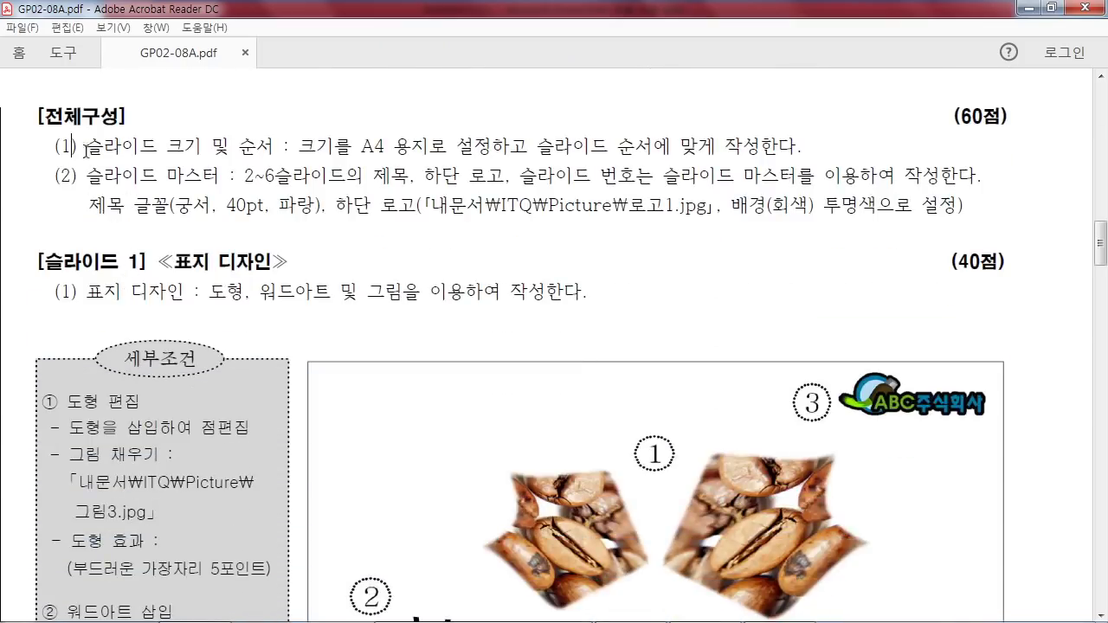
scroll(270, 197, "up", 1)
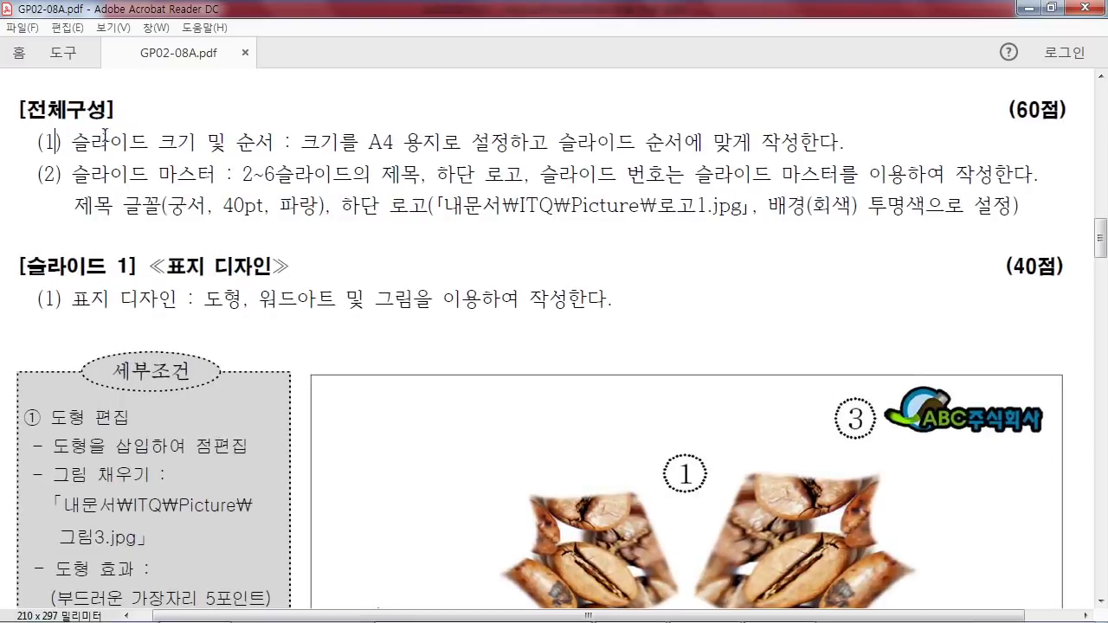
left_click_drag(72, 142, 275, 142)
left_click_drag(367, 142, 470, 143)
left_click(461, 141)
Switch to PowerPoint, set the slide size to A4 용지(210x297mm), and recheck it in the page setup
left_click(775, 616)
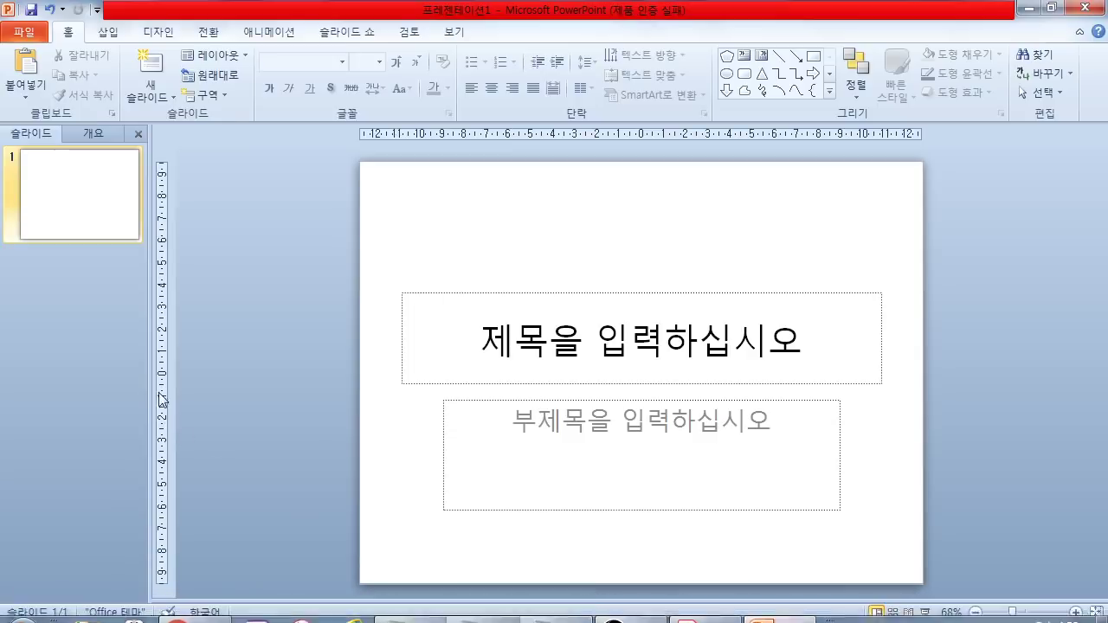
mouse_move(131, 21)
left_mouse_down()
mouse_move(181, 49)
mouse_move(258, 269)
left_mouse_up()
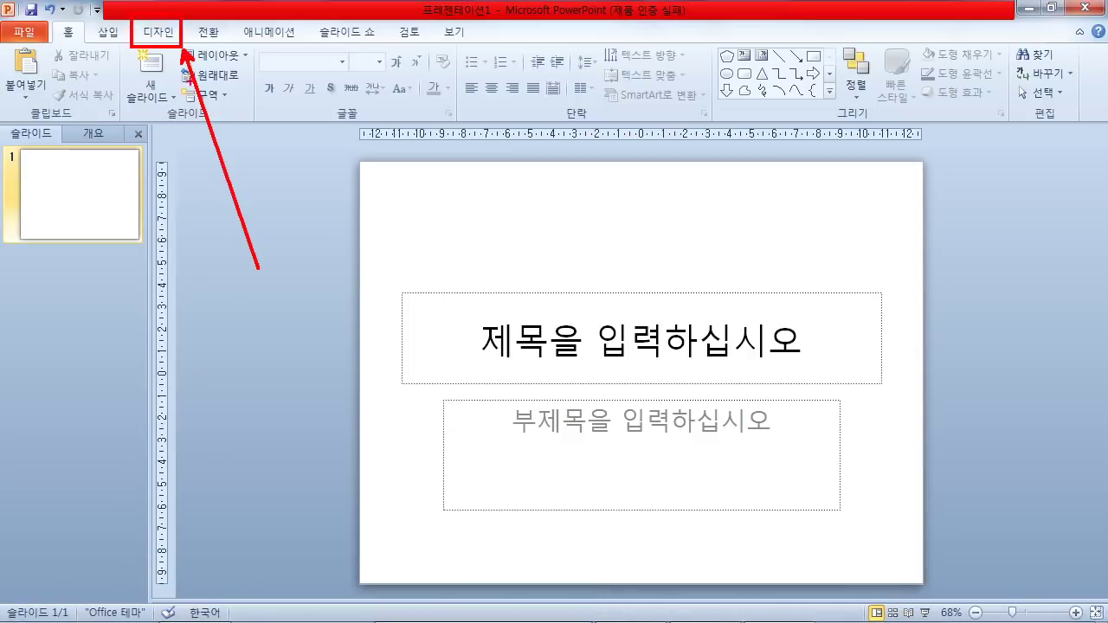
key("Escape")
left_click(159, 35)
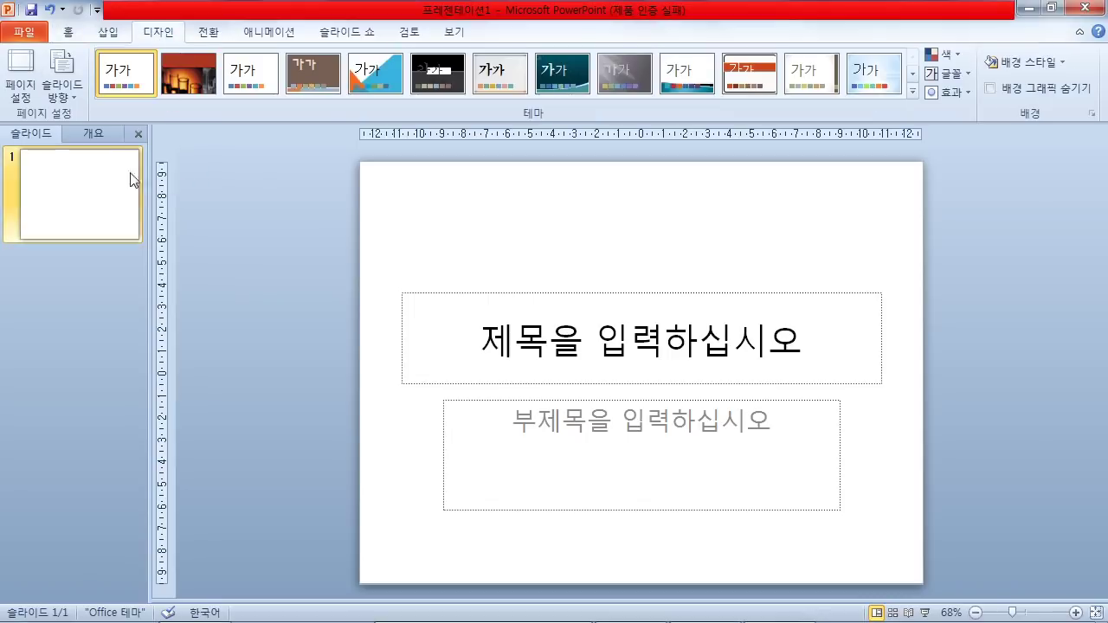
mouse_move(1, 45)
left_mouse_down()
mouse_move(69, 113)
mouse_move(39, 113)
mouse_move(107, 182)
left_mouse_up()
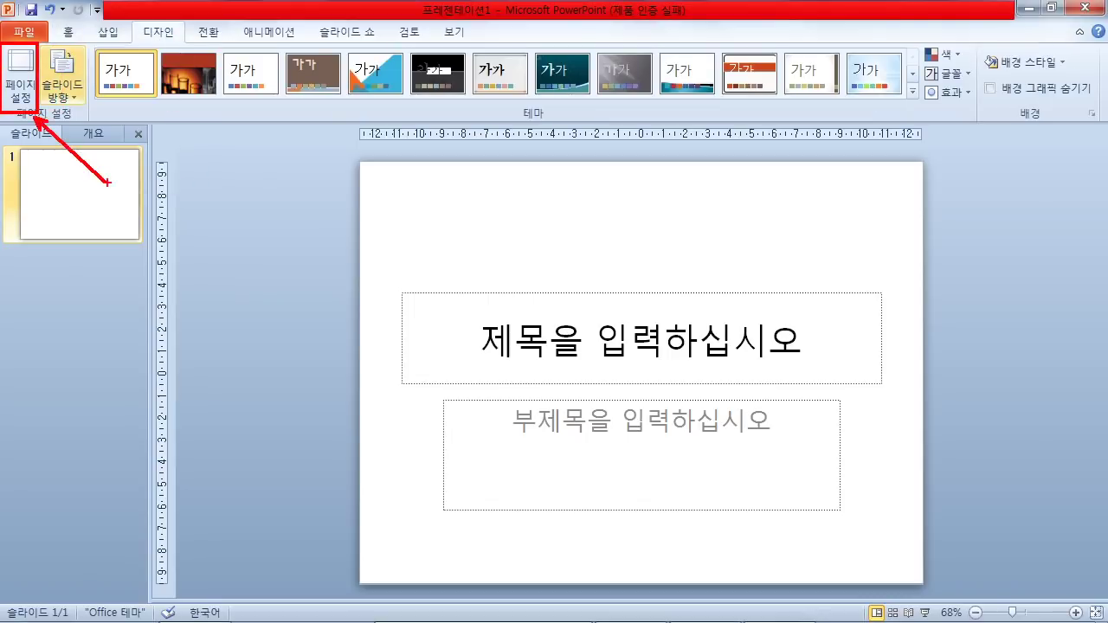
key("Escape")
left_click(21, 87)
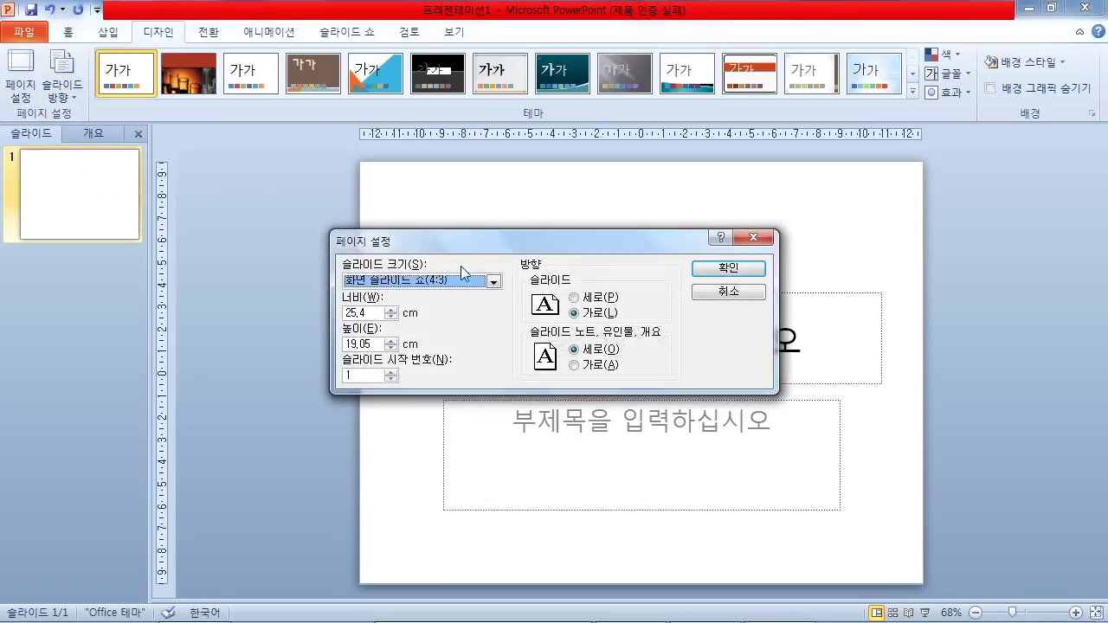
left_click_drag(381, 98, 373, 124)
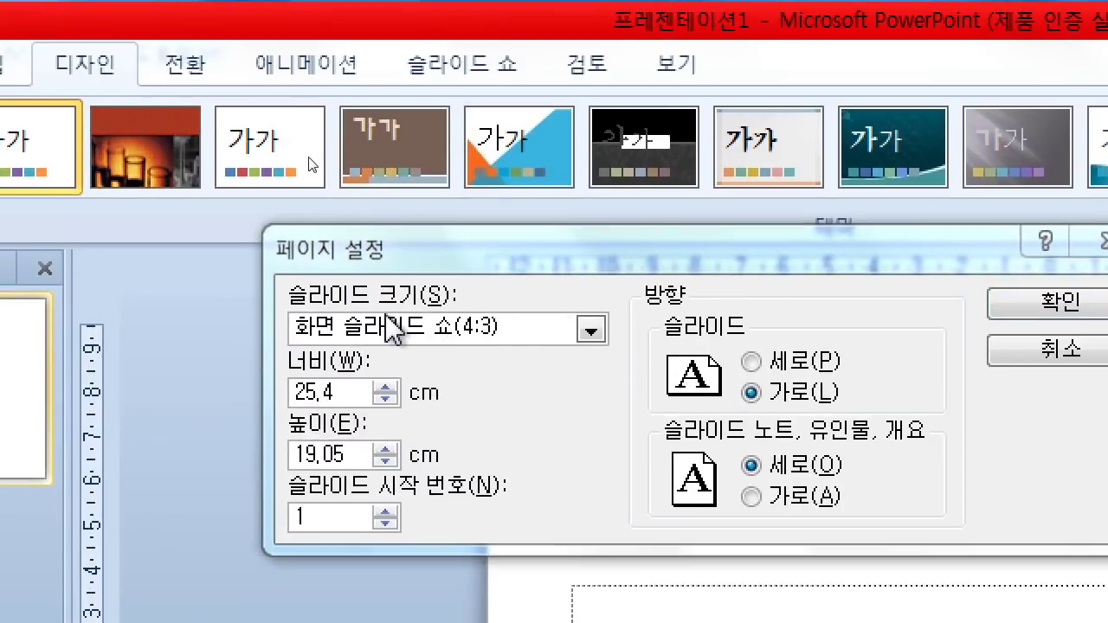
left_click(592, 331)
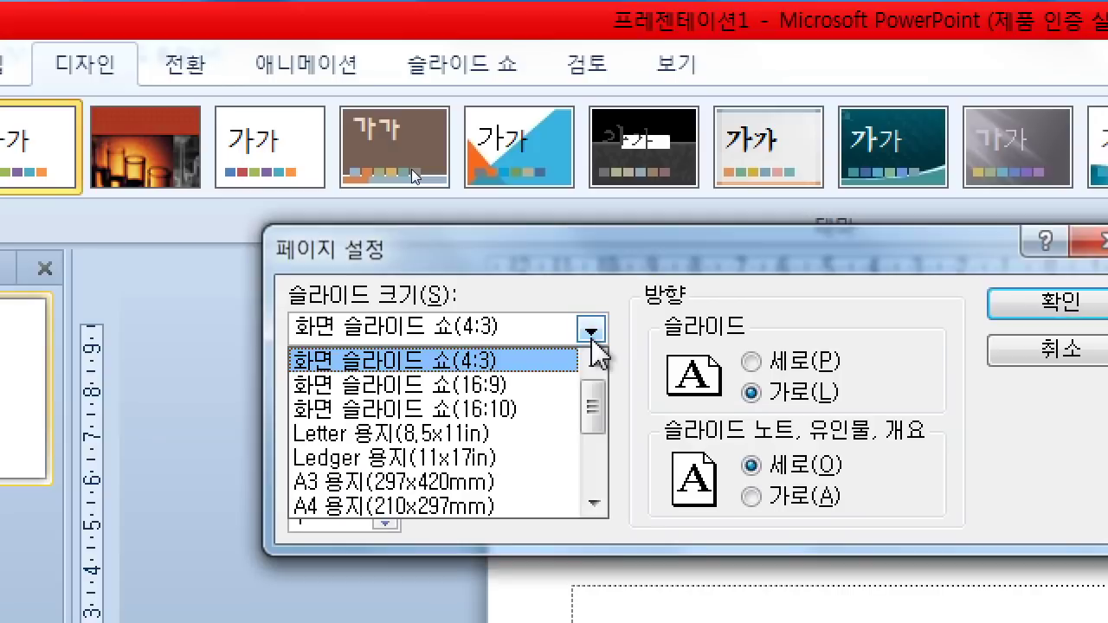
left_click(474, 509)
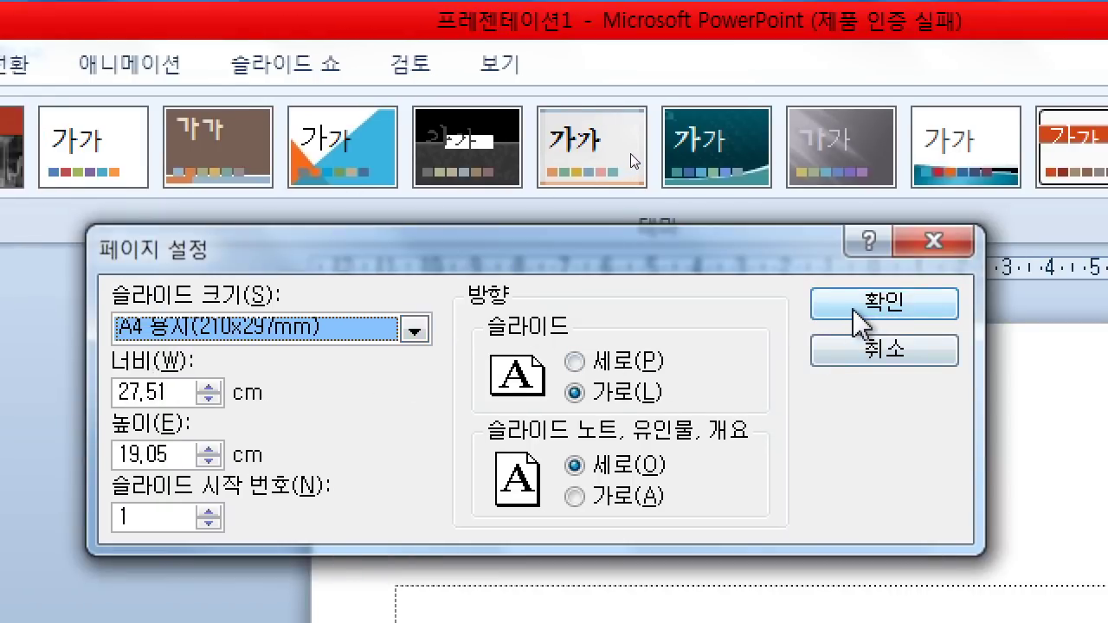
left_click(861, 318)
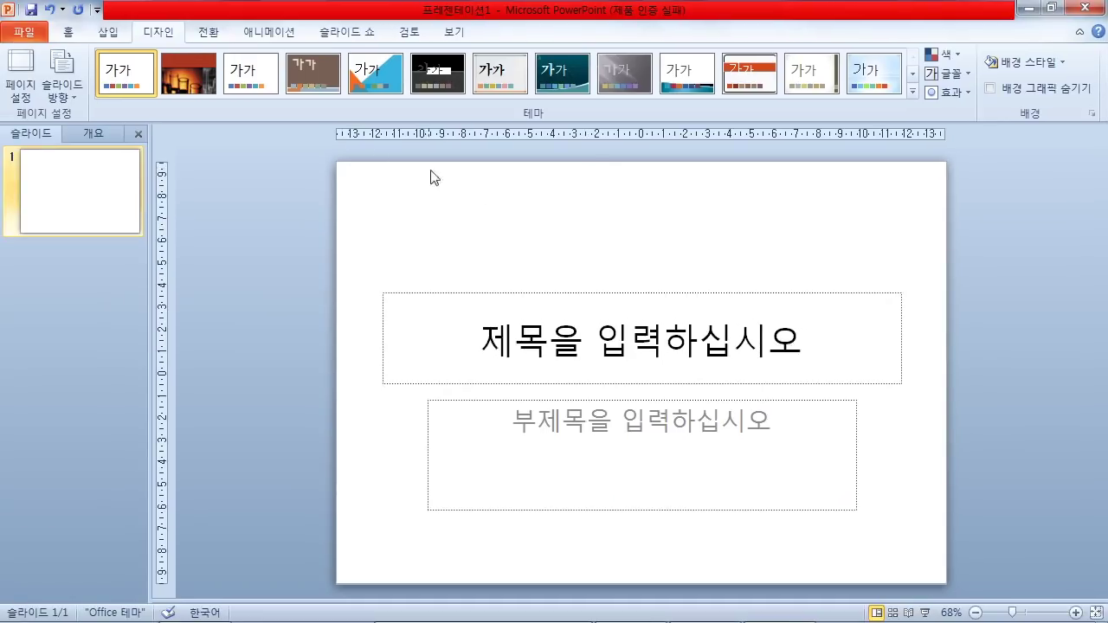
left_click(21, 82)
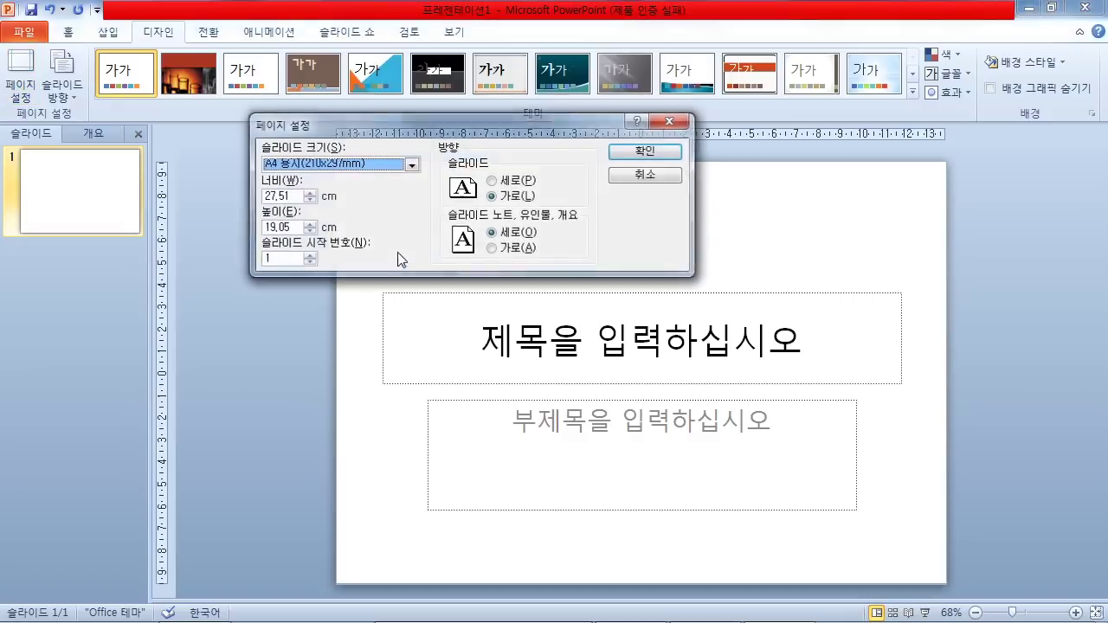
left_click(672, 123)
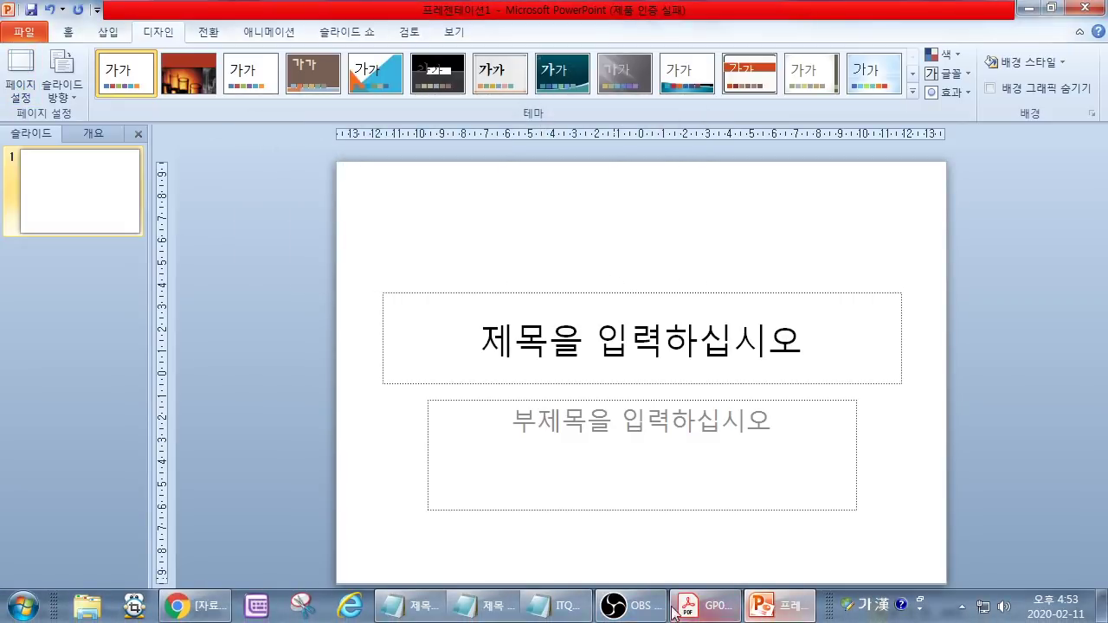
Switch to GP02-08A.pdf in Acrobat Reader and read the slide master requirement for slides 2~6
left_click(698, 607)
left_click_drag(78, 175, 369, 176)
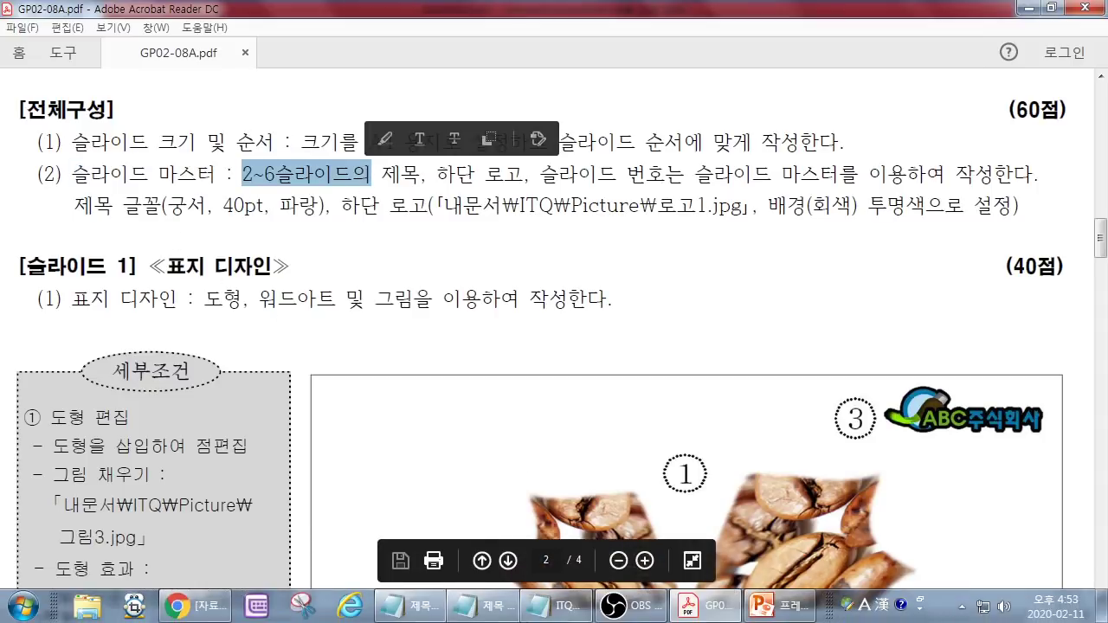
Switch to PowerPoint, enter Slide Master view, and select the layout containing only a title and footer placeholders
left_click(757, 609)
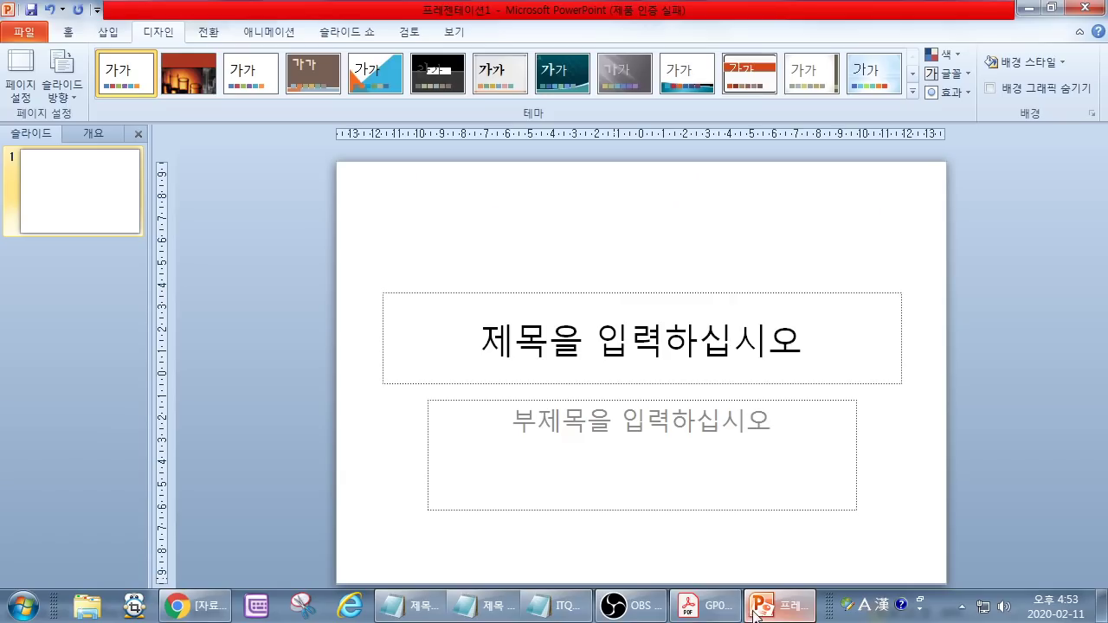
left_click(442, 36)
left_click_drag(428, 20, 485, 45)
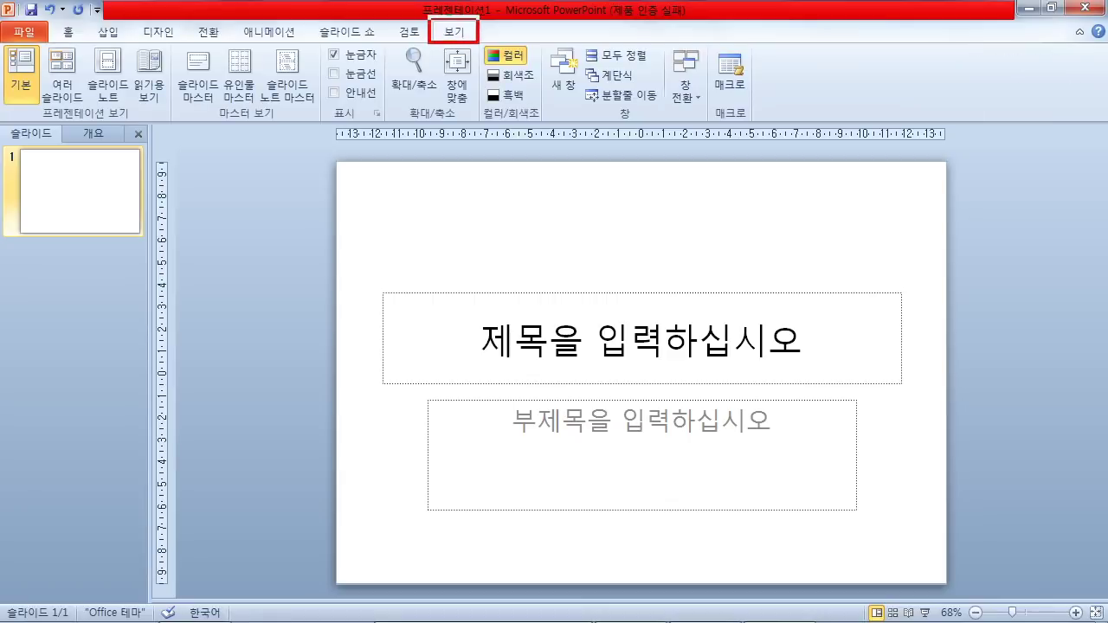
mouse_move(171, 47)
left_mouse_down()
mouse_move(231, 105)
mouse_move(206, 272)
left_mouse_up()
key("Escape")
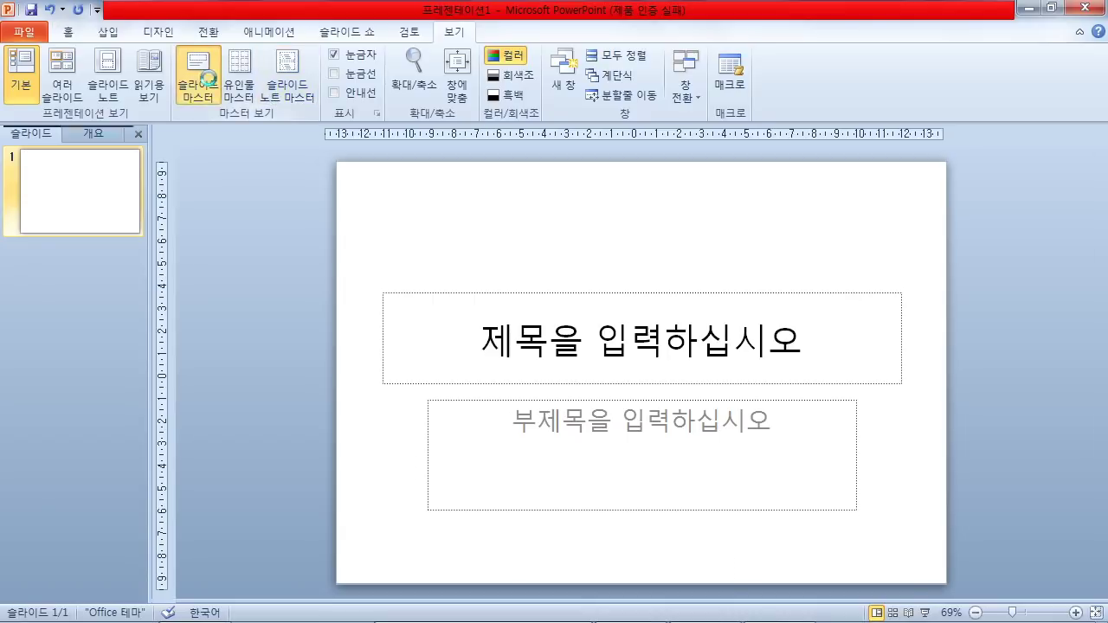
left_click(199, 79)
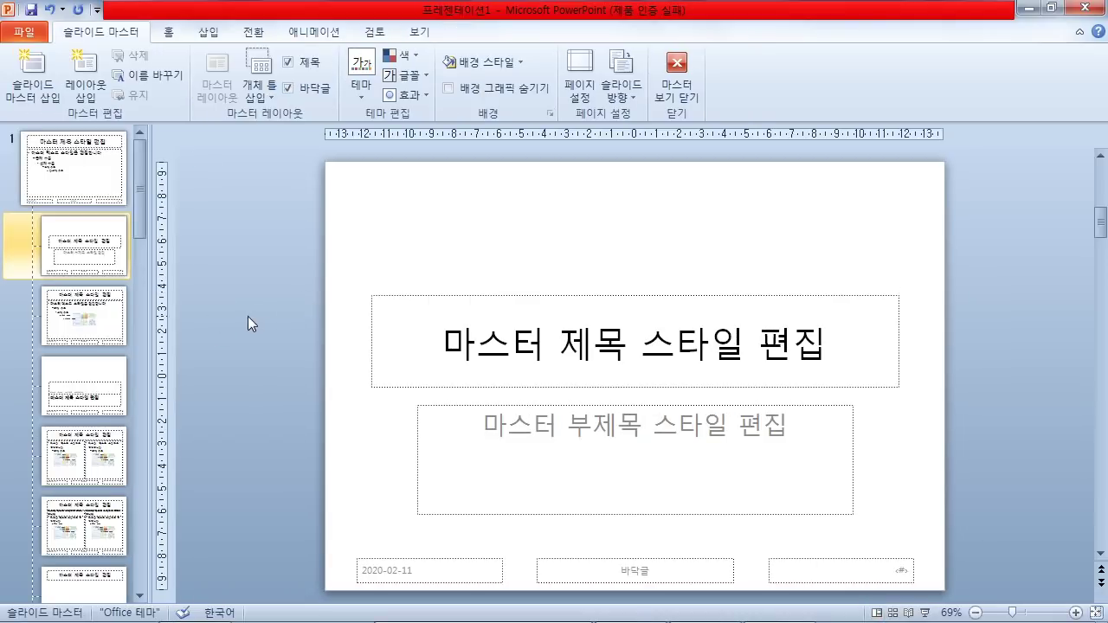
left_click_drag(147, 200, 159, 357)
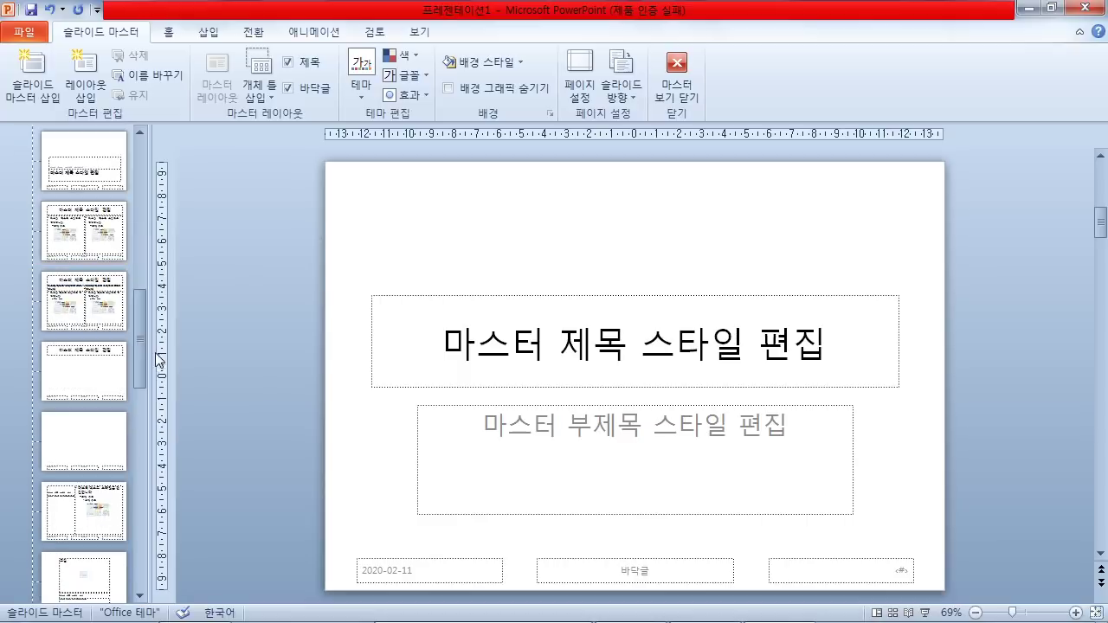
left_click(91, 371)
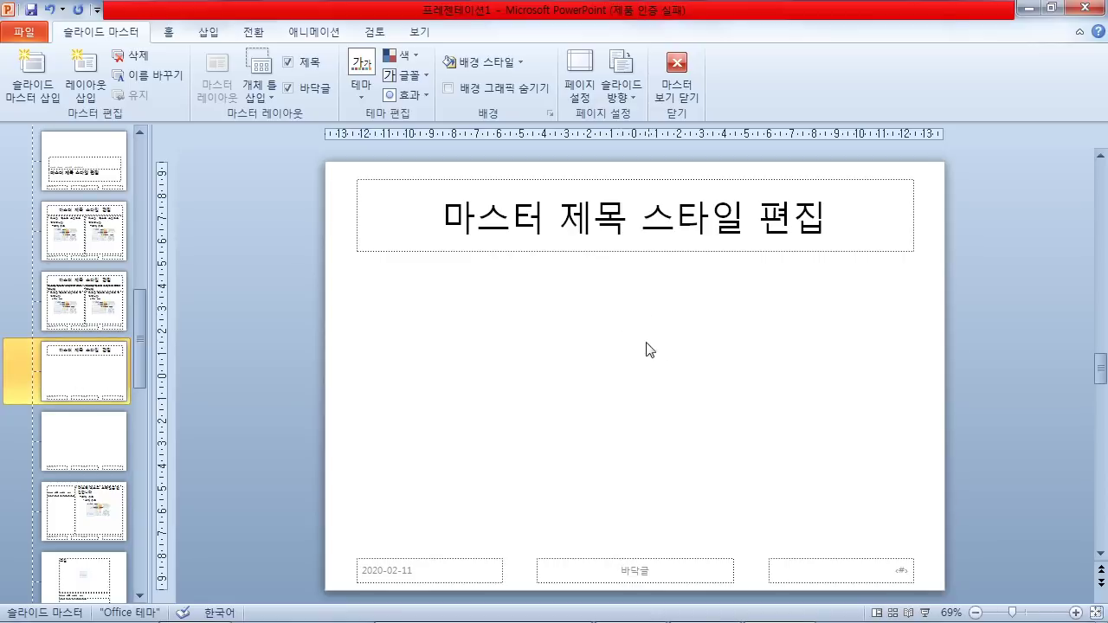
Switch to GP02-08A.pdf in Acrobat Reader and examine the title shape design shown for slide 2, the 목차 slide
mouse_move(533, 616)
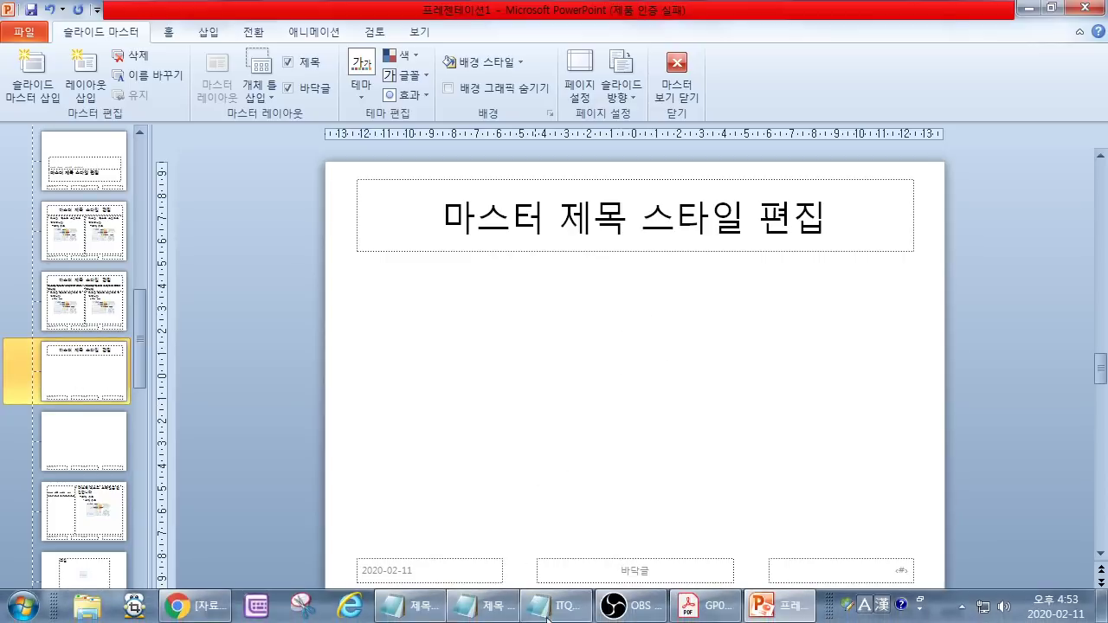
left_click(715, 606)
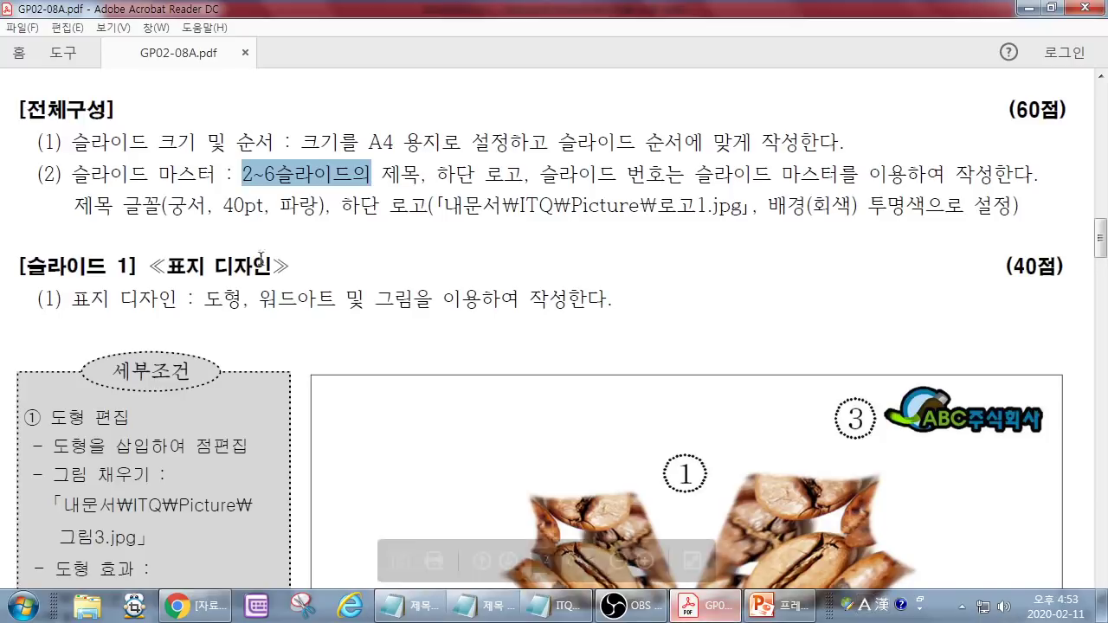
left_click(219, 212)
left_click_drag(253, 173, 352, 174)
scroll(328, 253, "down", 5)
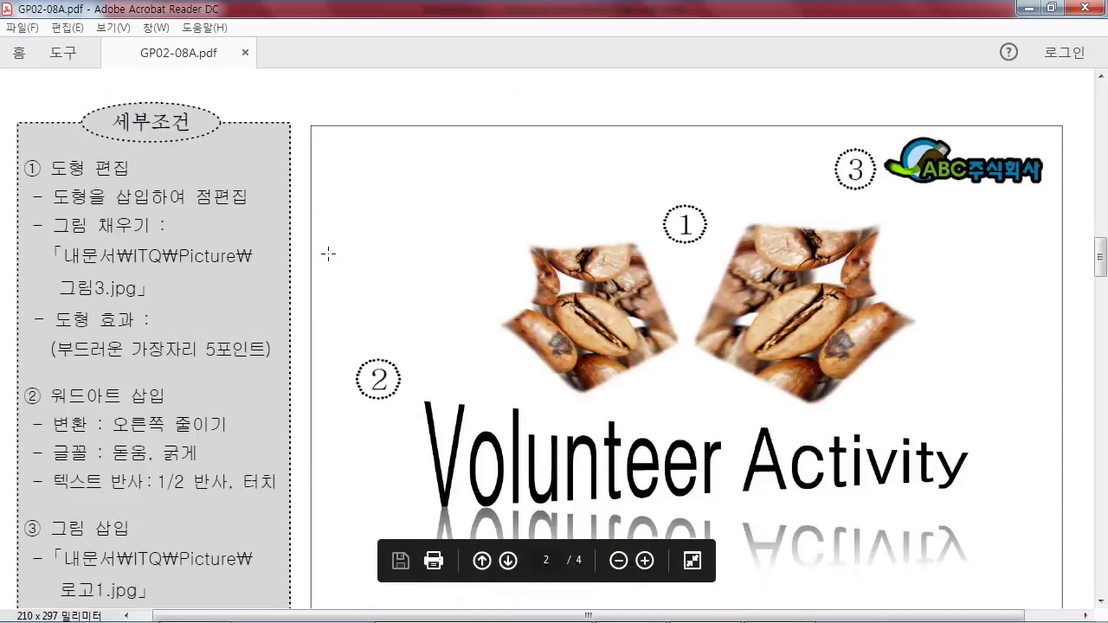
scroll(328, 253, "down", 6)
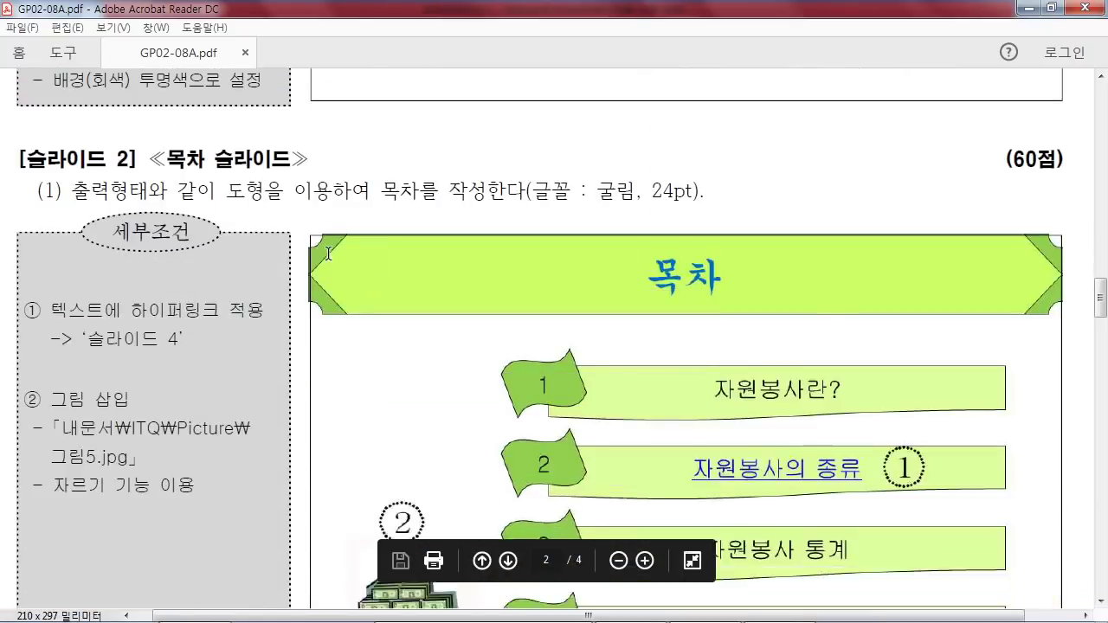
scroll(325, 245, "up", 1)
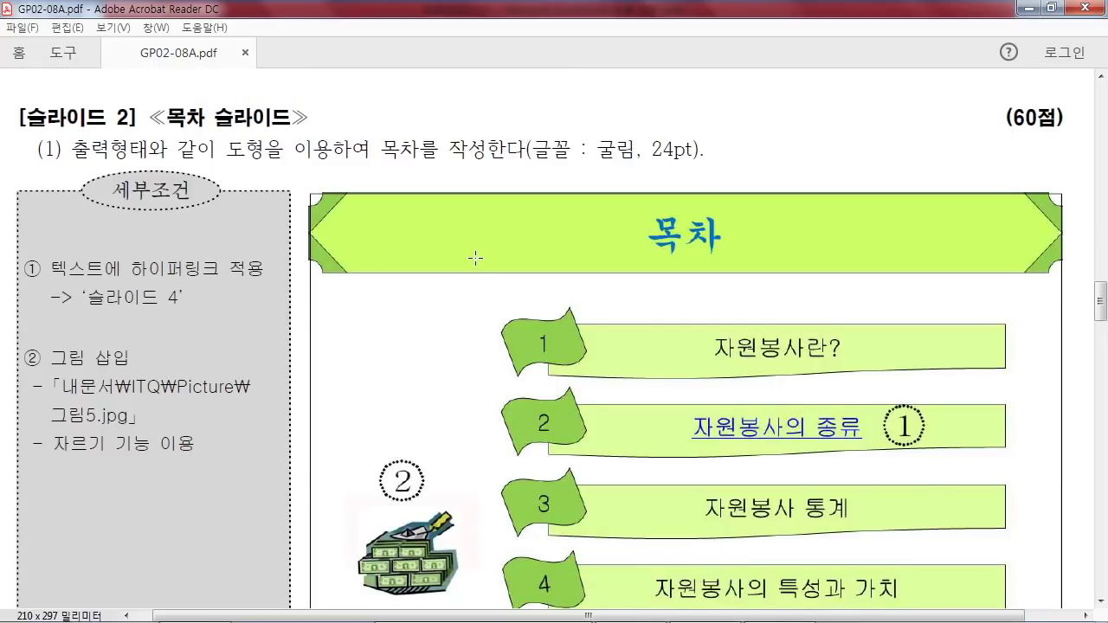
Examine the title banner's corner shape, the logo placement and the page number on the 목차 slide in the PDF
scroll(475, 258, "down", 1)
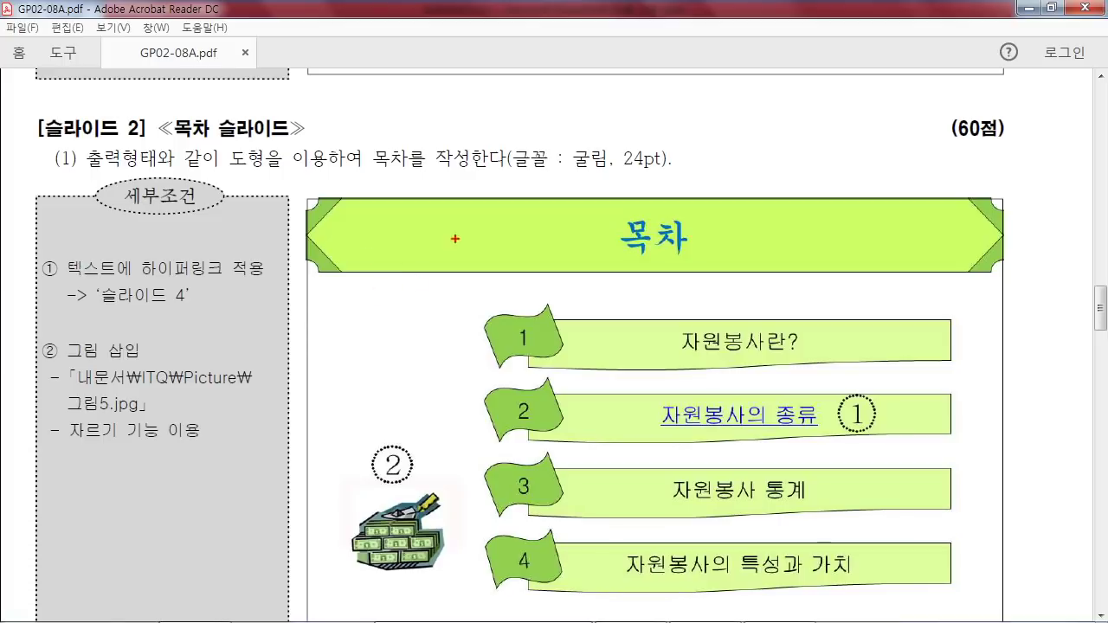
left_click_drag(277, 175, 411, 294)
left_click_drag(400, 215, 491, 95)
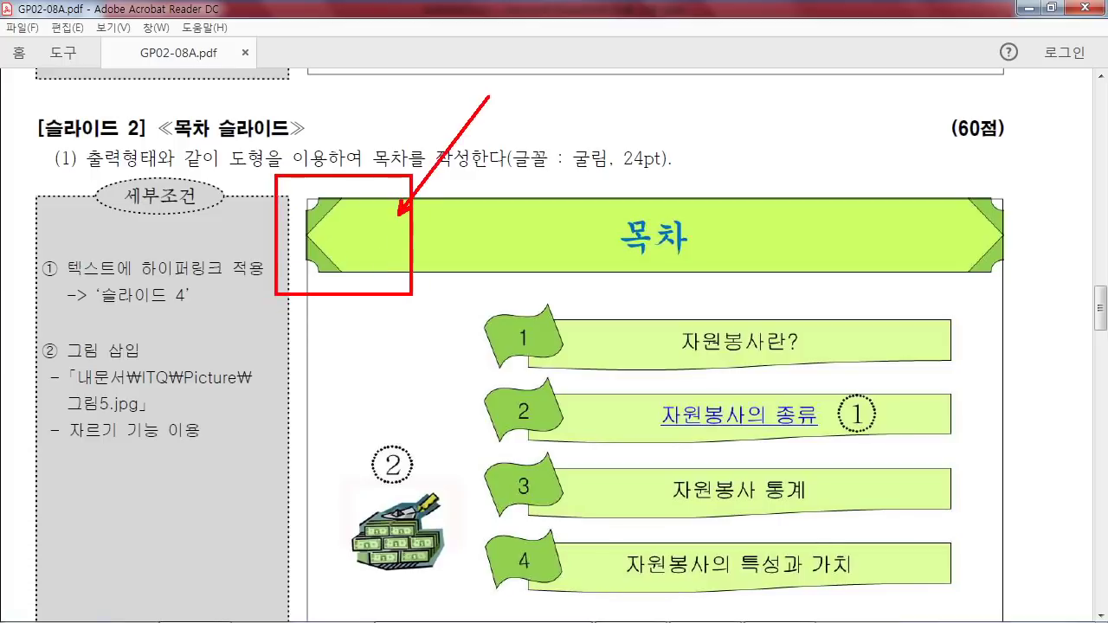
key("Escape")
scroll(491, 315, "down", 2)
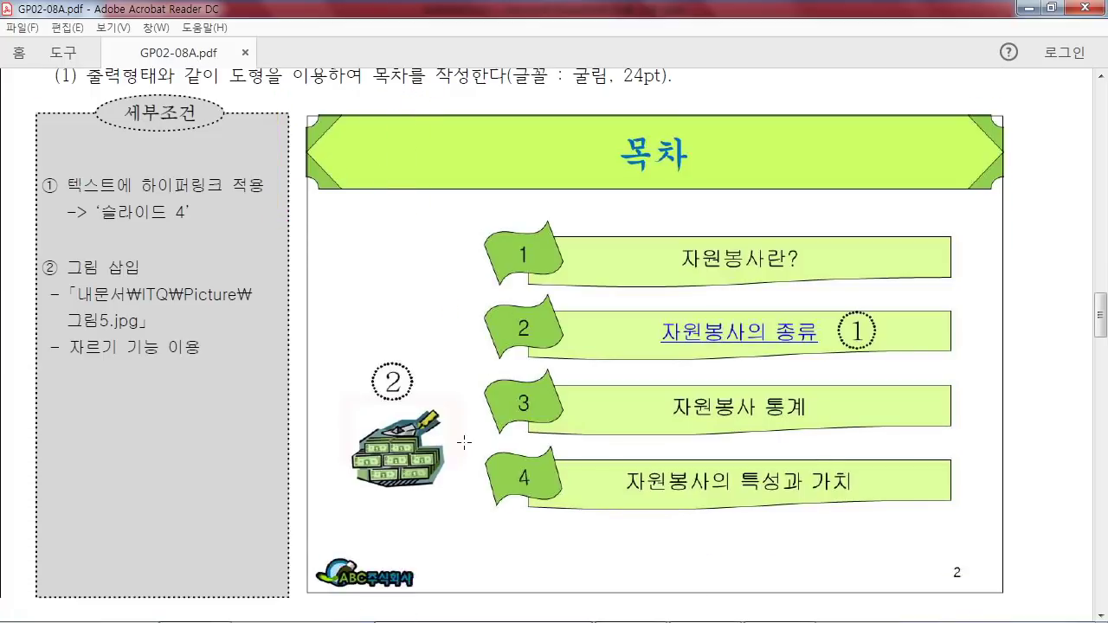
left_click_drag(309, 536, 436, 612)
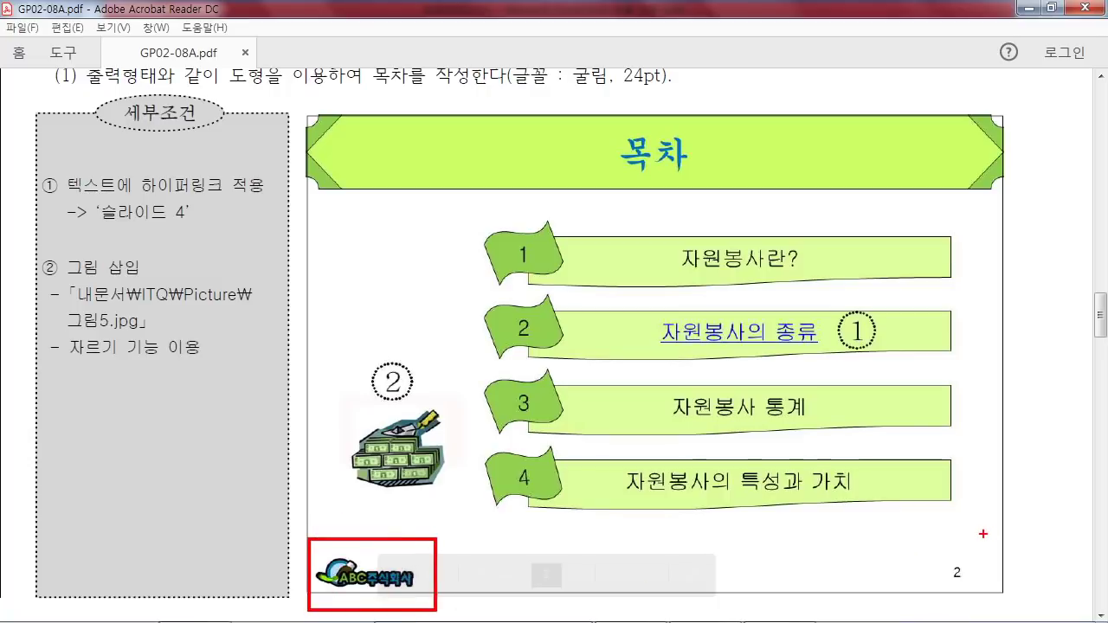
key("Escape")
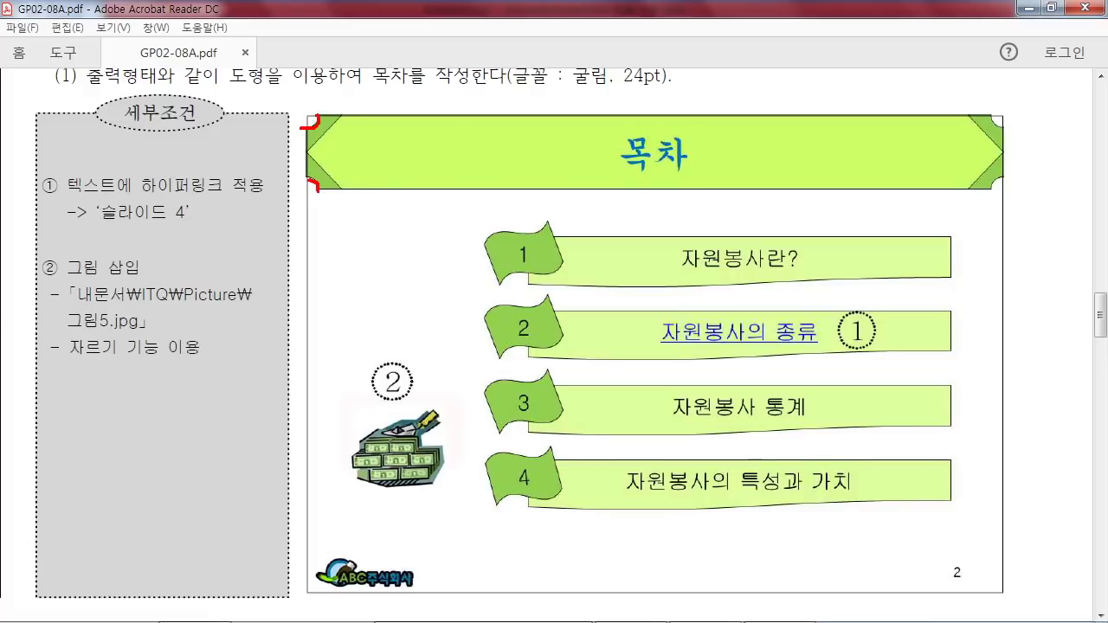
left_click_drag(993, 117, 1001, 163)
key("Escape")
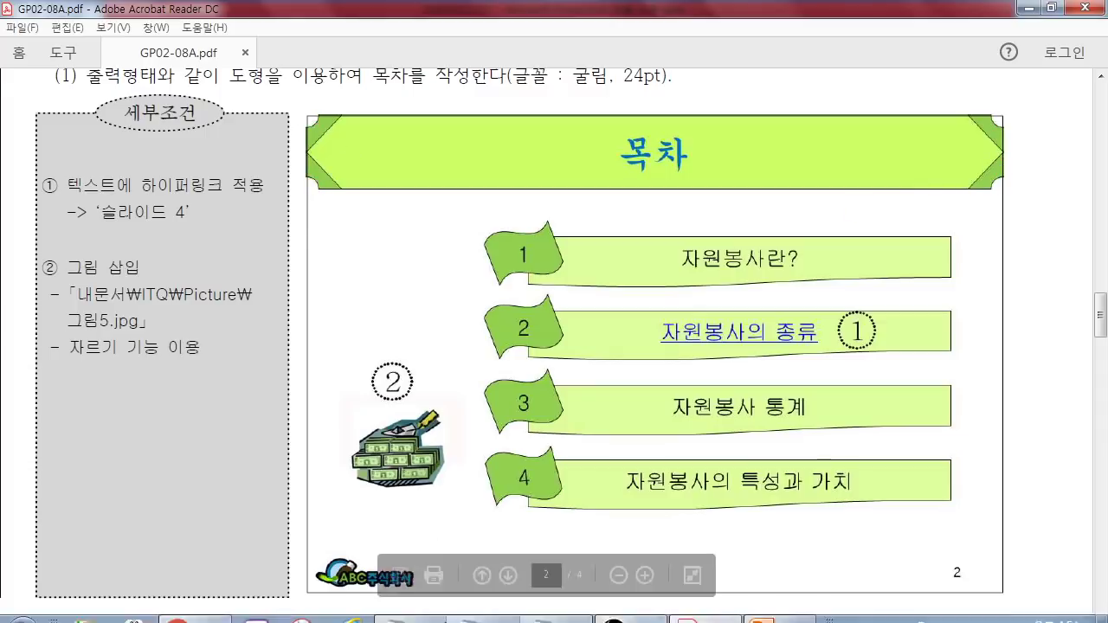
Switch to PowerPoint and draw a plaque shape across the full width of the layout's top edge, about 27.52 cm by 3.32 cm
left_click(785, 609)
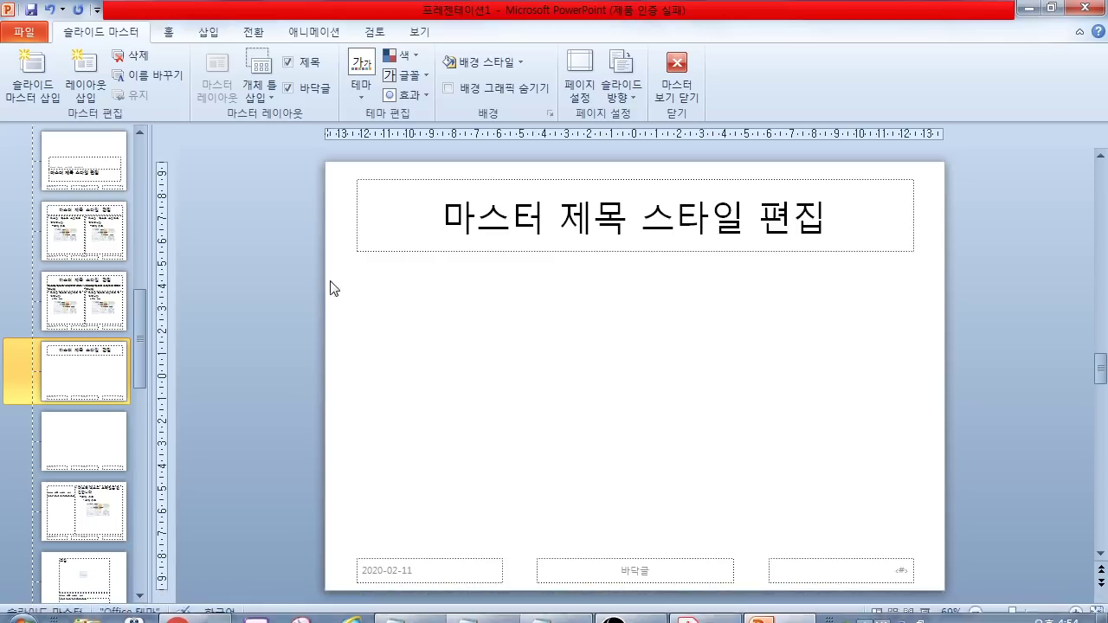
left_click(208, 32)
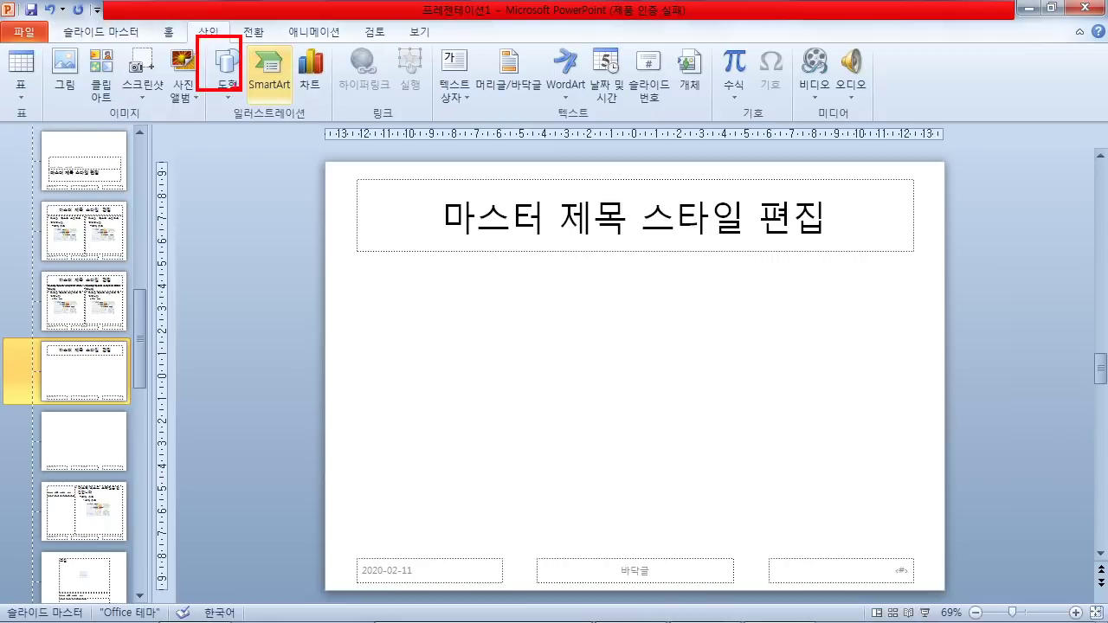
left_click(228, 82)
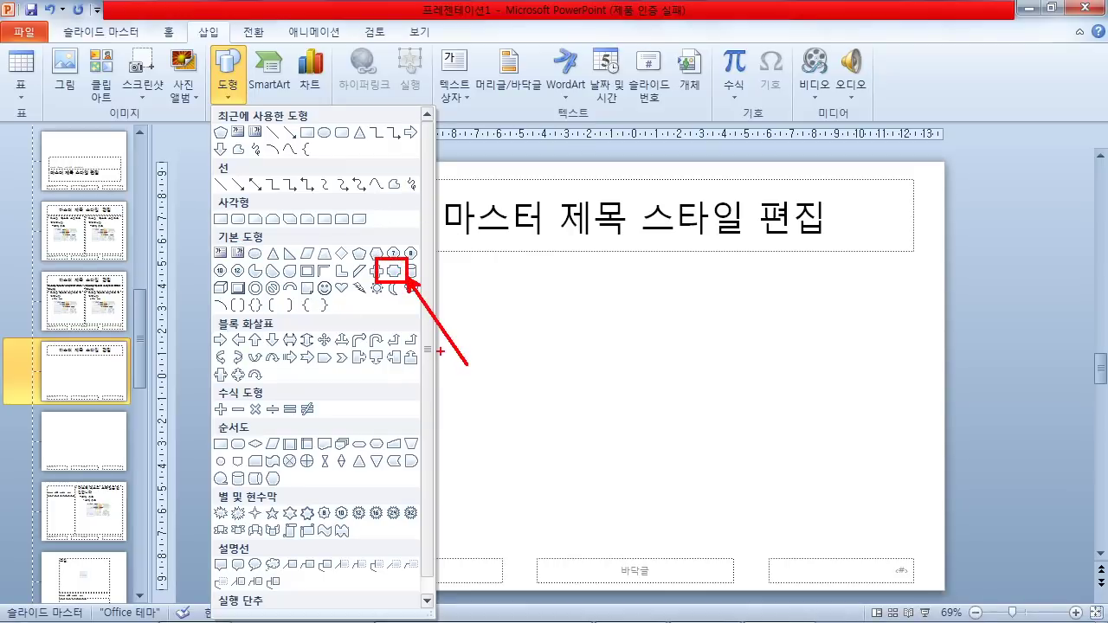
key("Escape")
left_click(227, 83)
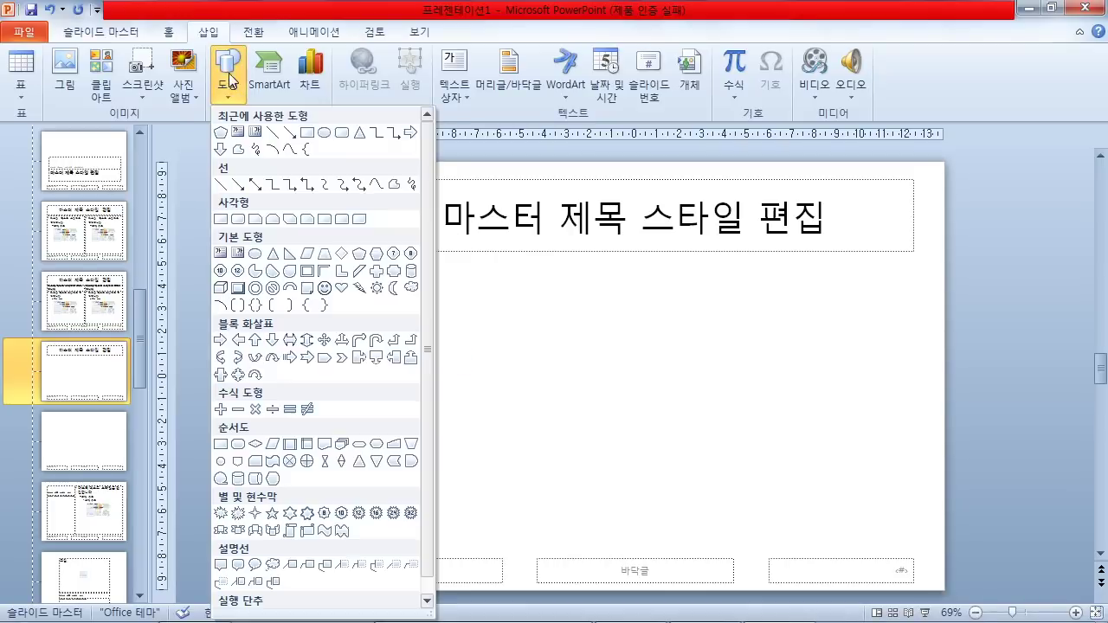
left_click(394, 271)
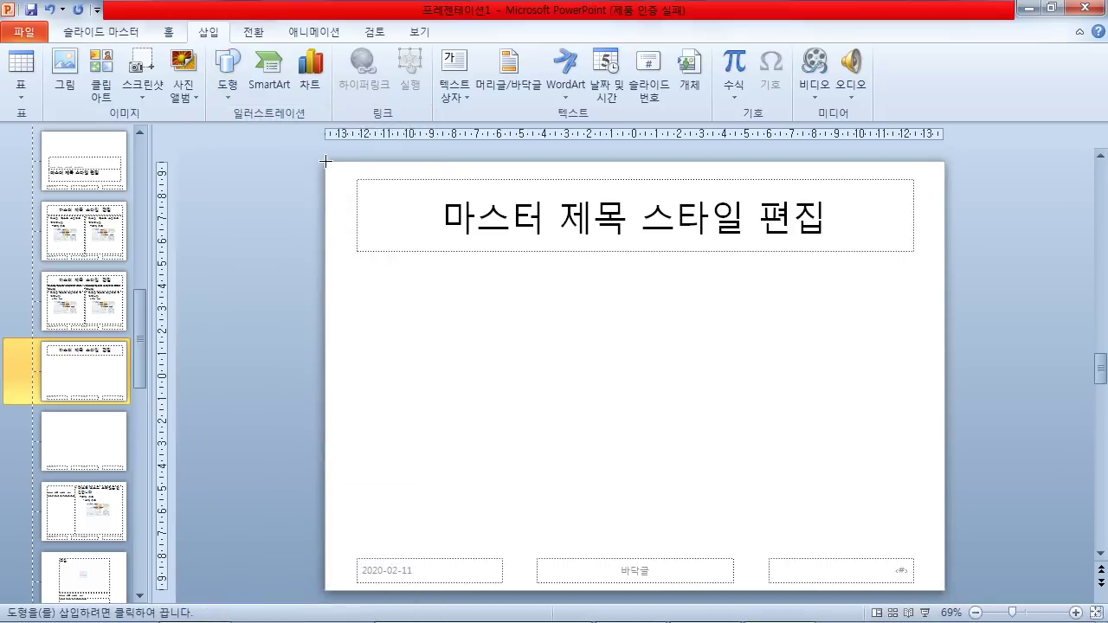
left_click_drag(324, 162, 945, 233)
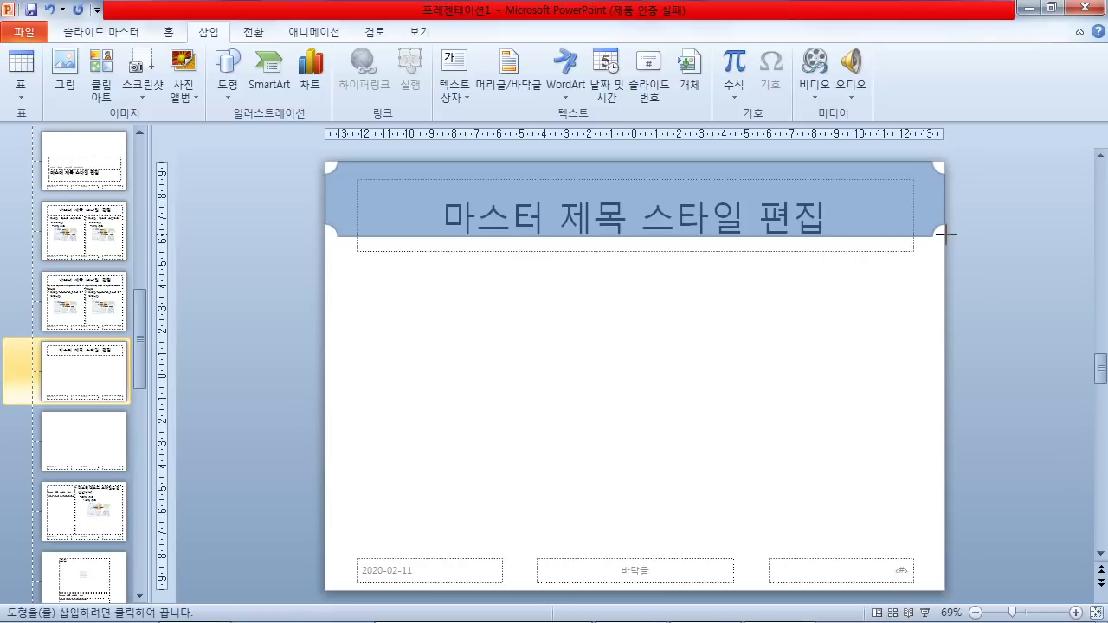
left_click_drag(946, 233, 946, 237)
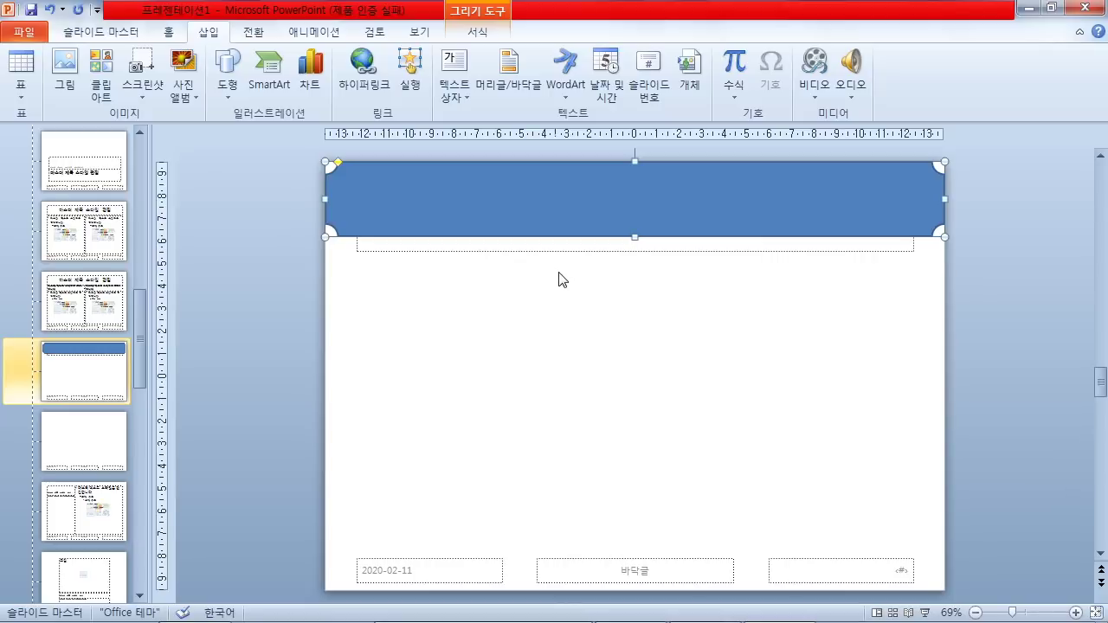
double_click(548, 199)
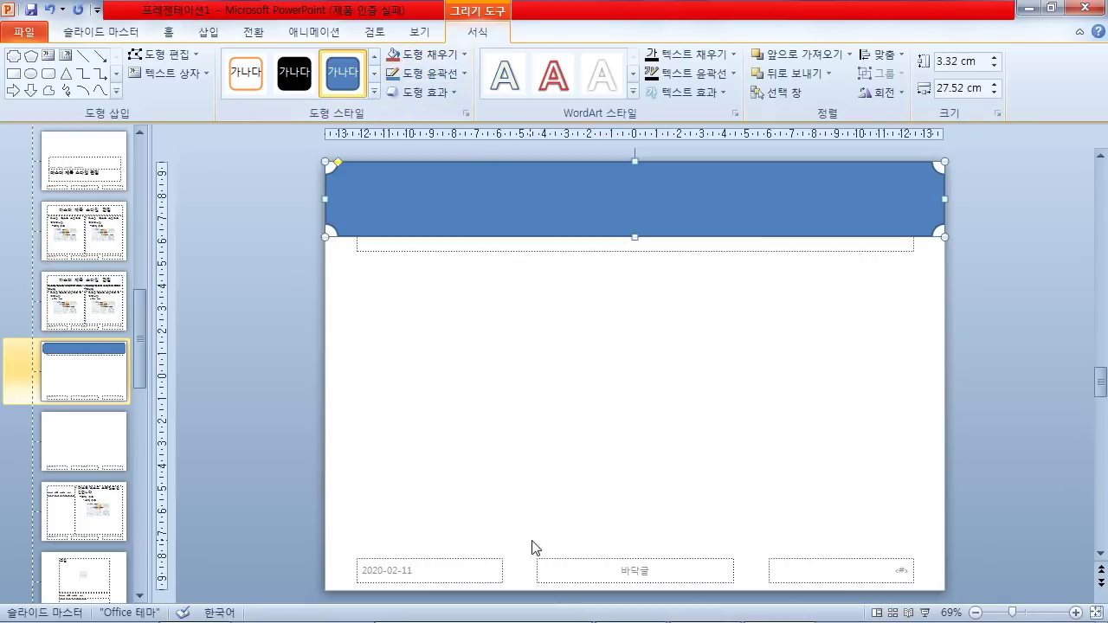
Switch to GP02-08A.pdf in Acrobat Reader and examine the colours of the front and back shapes in the 목차 title banner
left_click(701, 612)
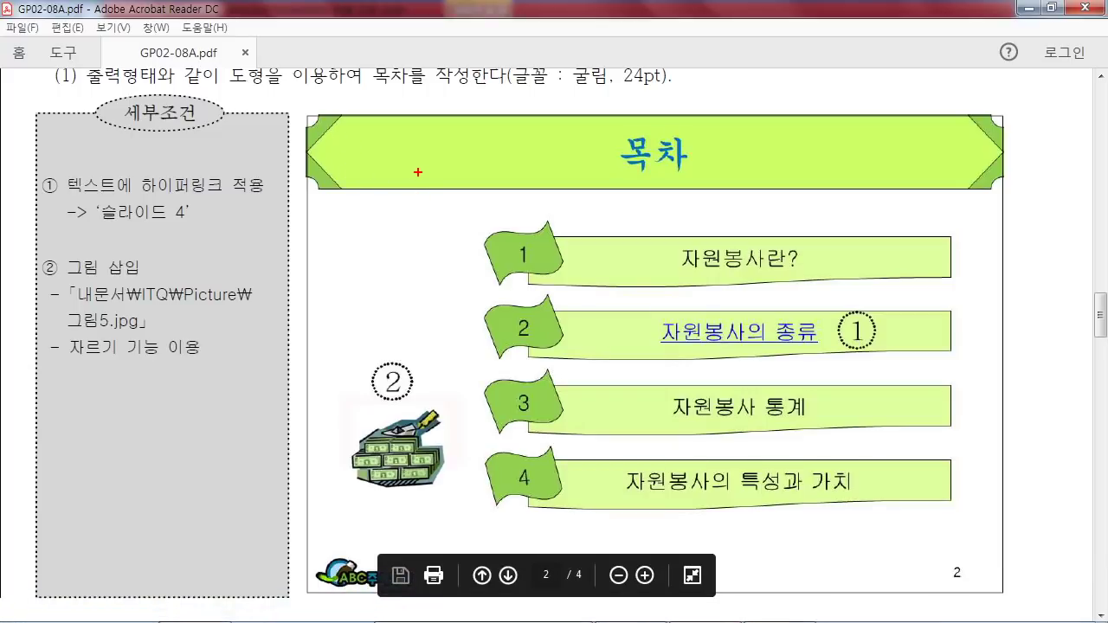
mouse_move(417, 172)
left_mouse_down()
mouse_move(320, 254)
mouse_move(299, 299)
mouse_move(312, 328)
mouse_move(340, 294)
mouse_move(381, 322)
left_mouse_up()
mouse_move(363, 332)
left_mouse_down()
mouse_move(382, 351)
mouse_move(235, 355)
left_mouse_up()
left_click_drag(320, 126, 297, 59)
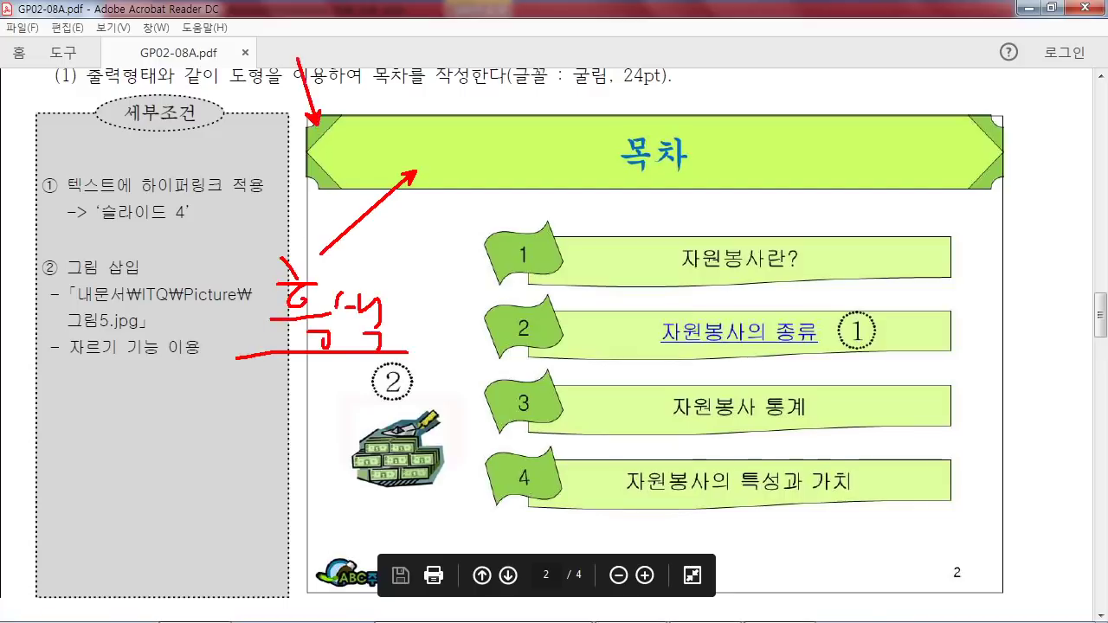
left_click_drag(430, 139, 419, 82)
key("Escape")
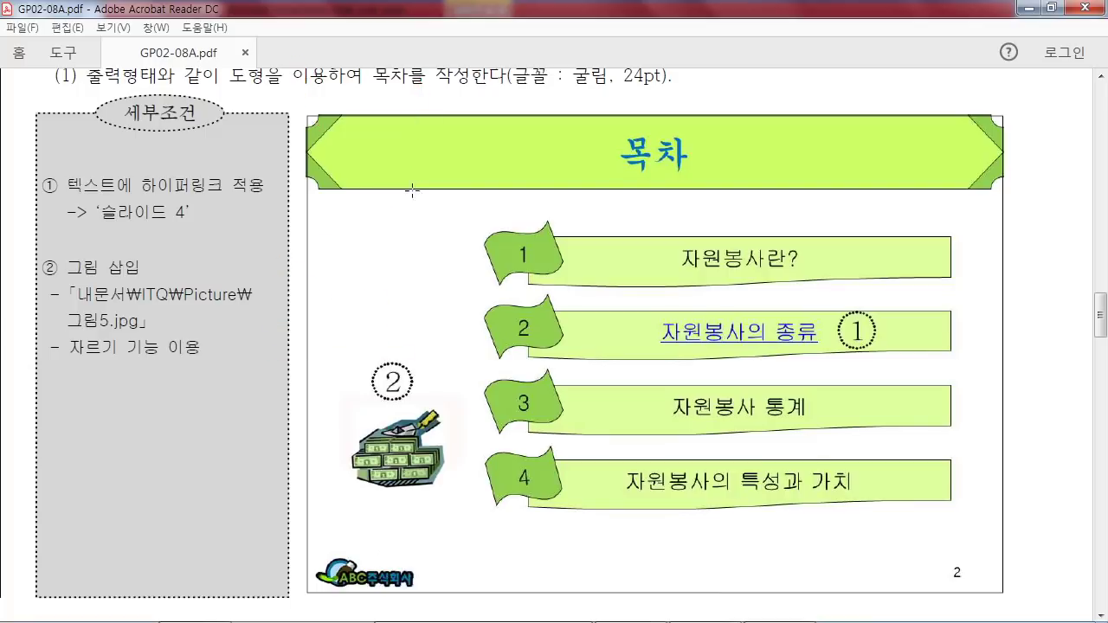
Switch to PowerPoint and fill the plaque shape with the olive green theme colour
left_click(723, 612)
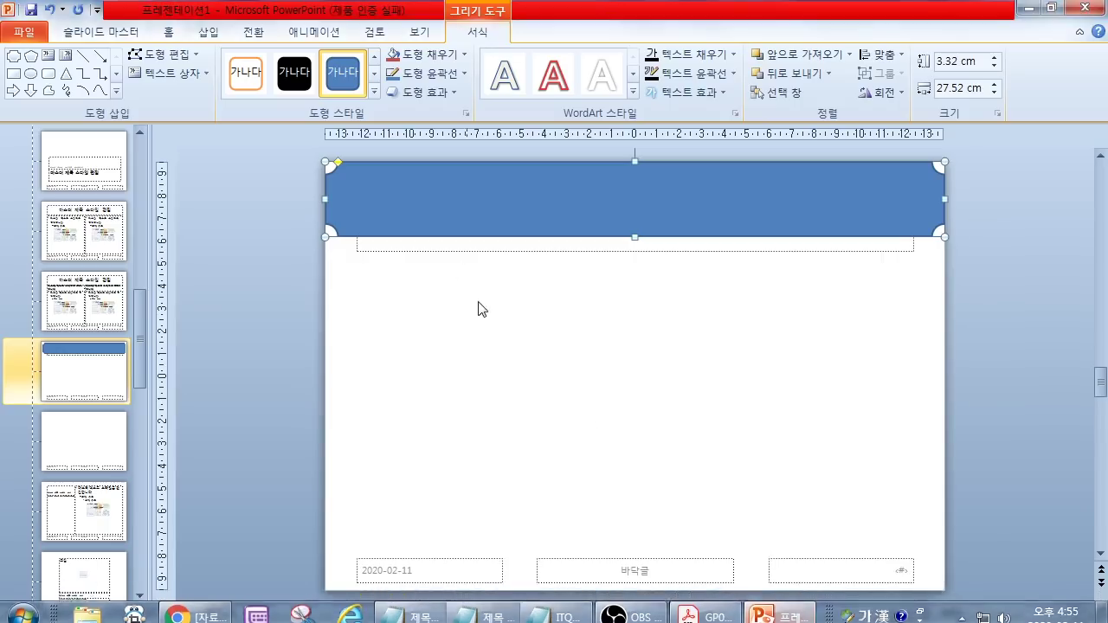
left_click(431, 57)
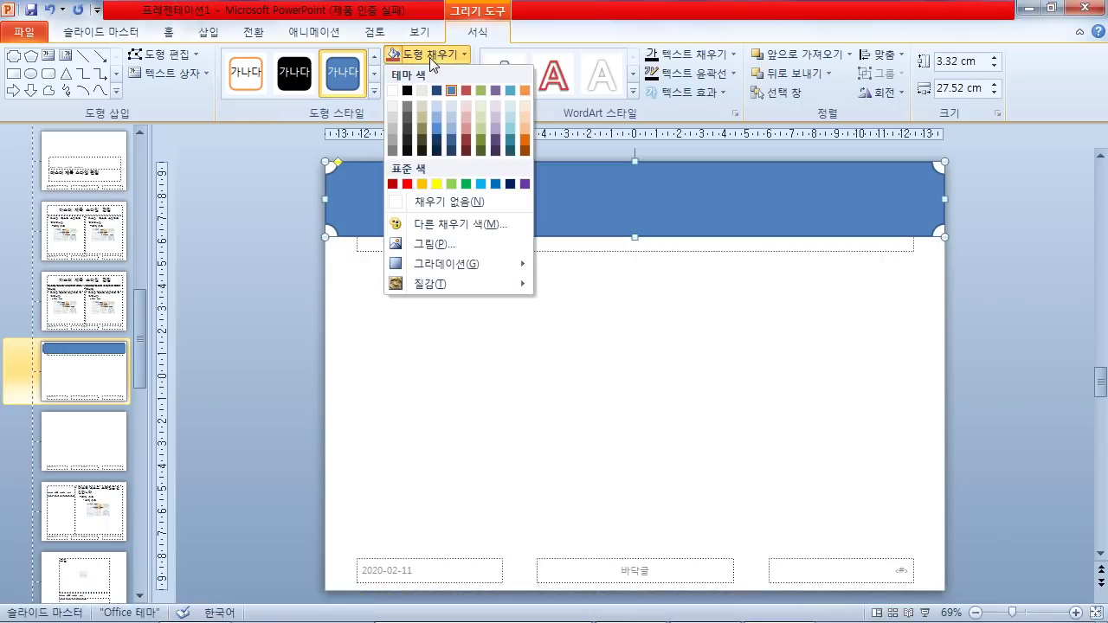
left_click(482, 91)
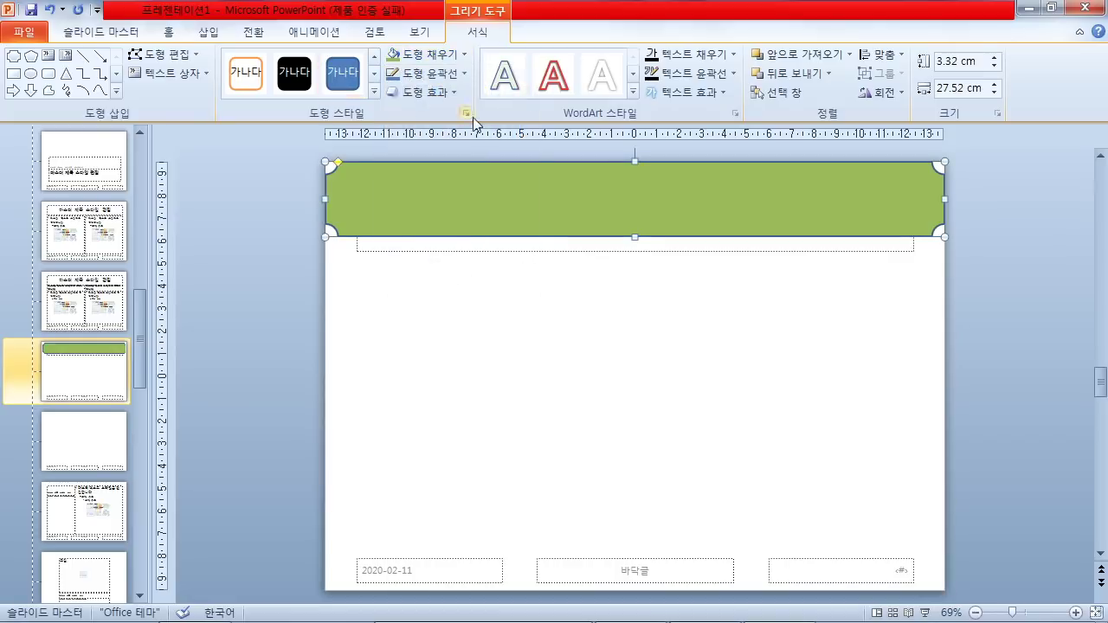
Give the plaque shape a black outline with a thickness of ¼pt
left_click(448, 77)
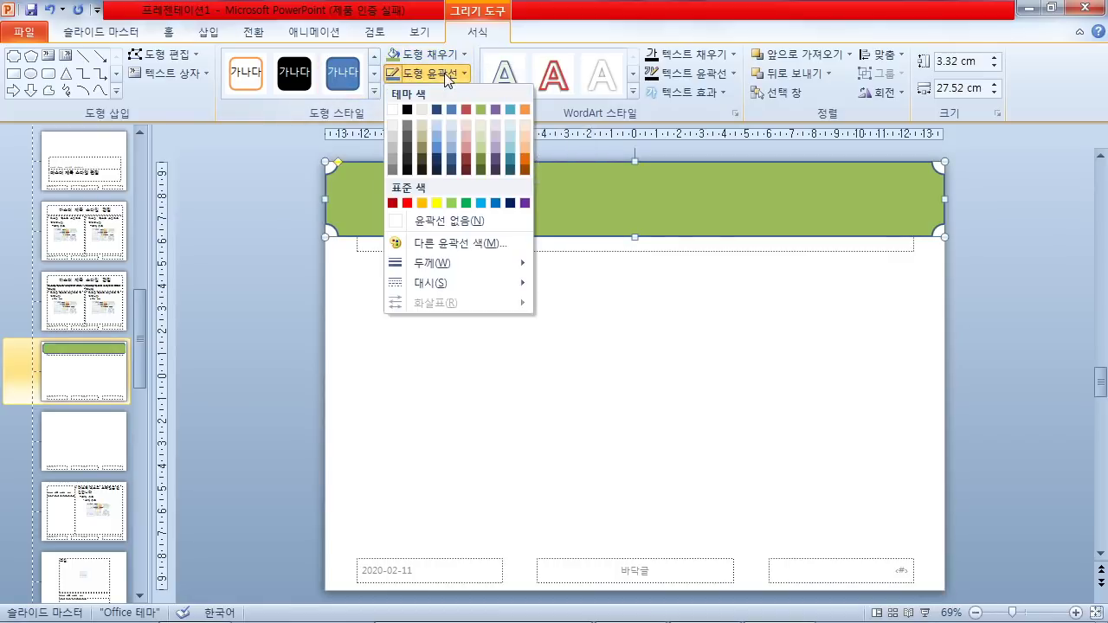
left_click(408, 109)
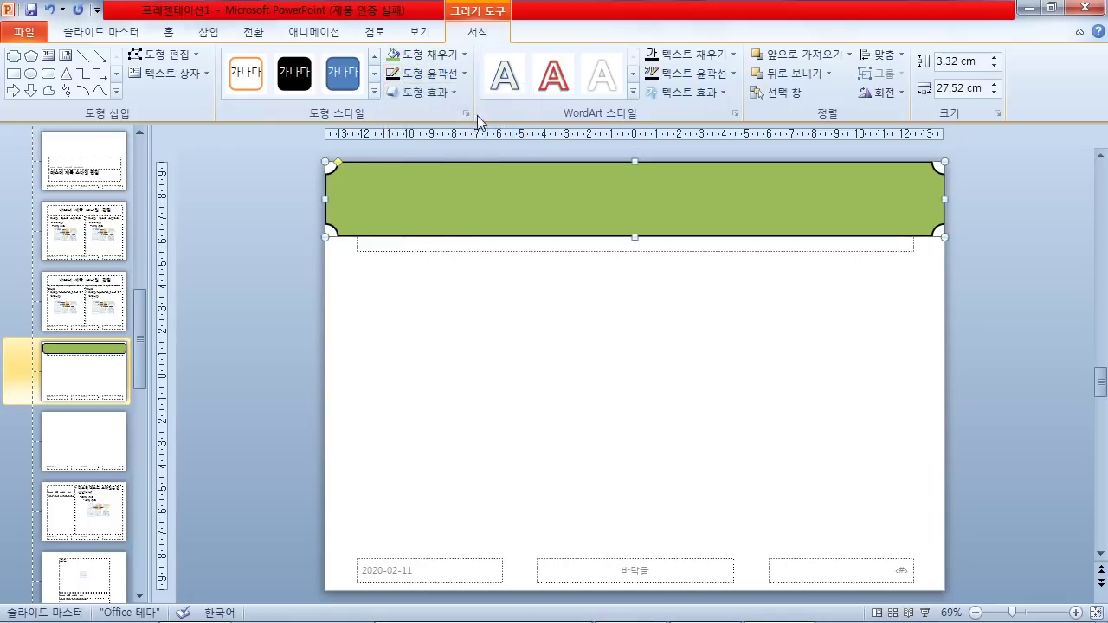
left_click(442, 75)
mouse_move(472, 270)
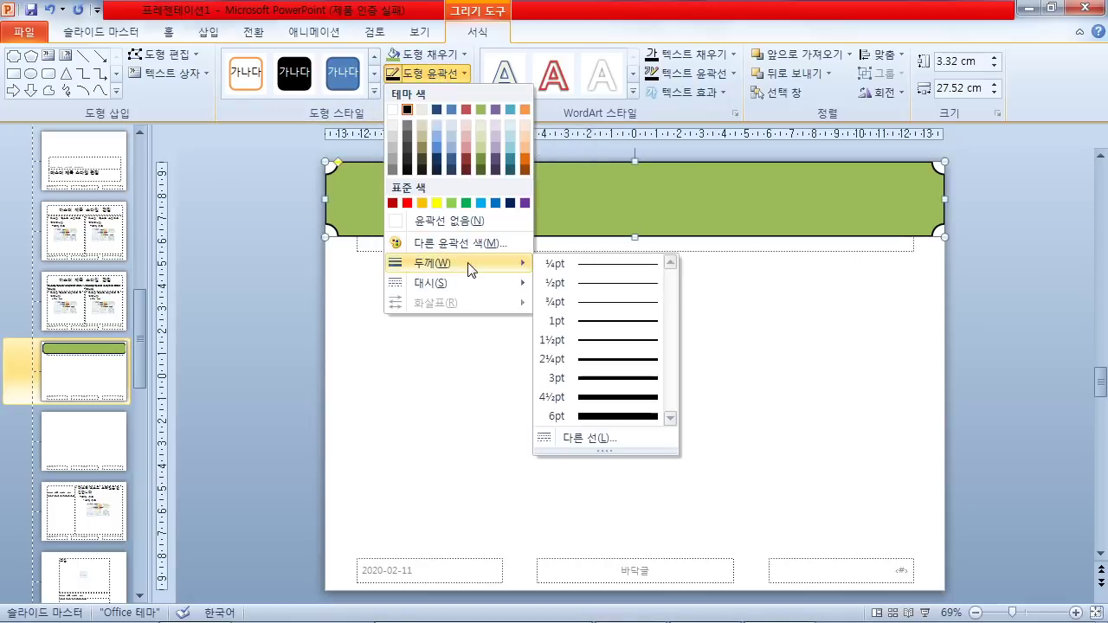
left_click(617, 270)
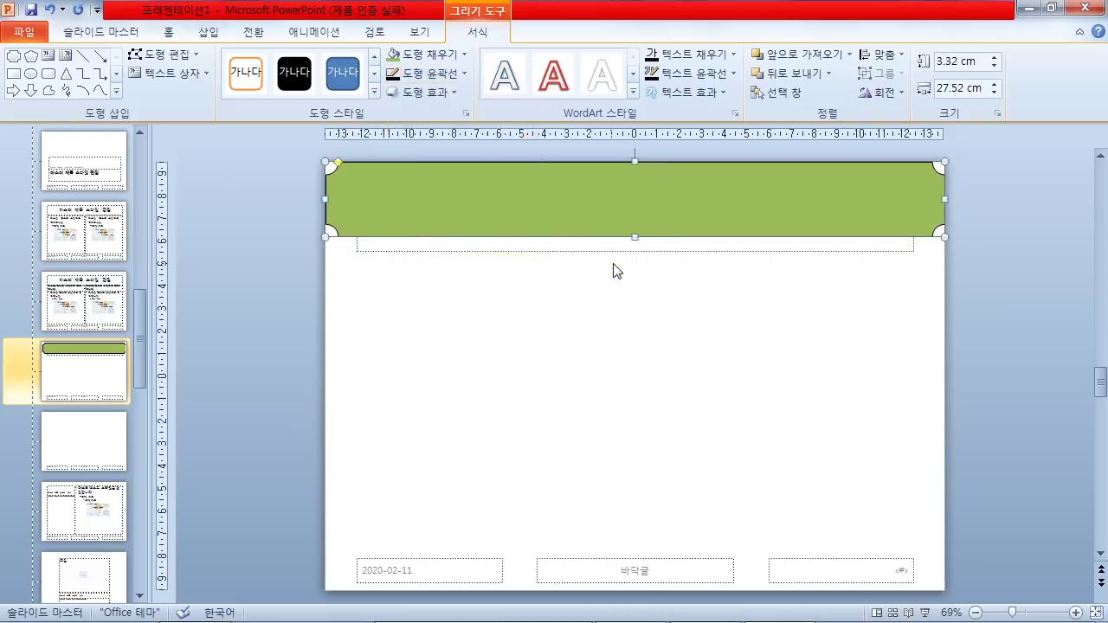
left_click(551, 350)
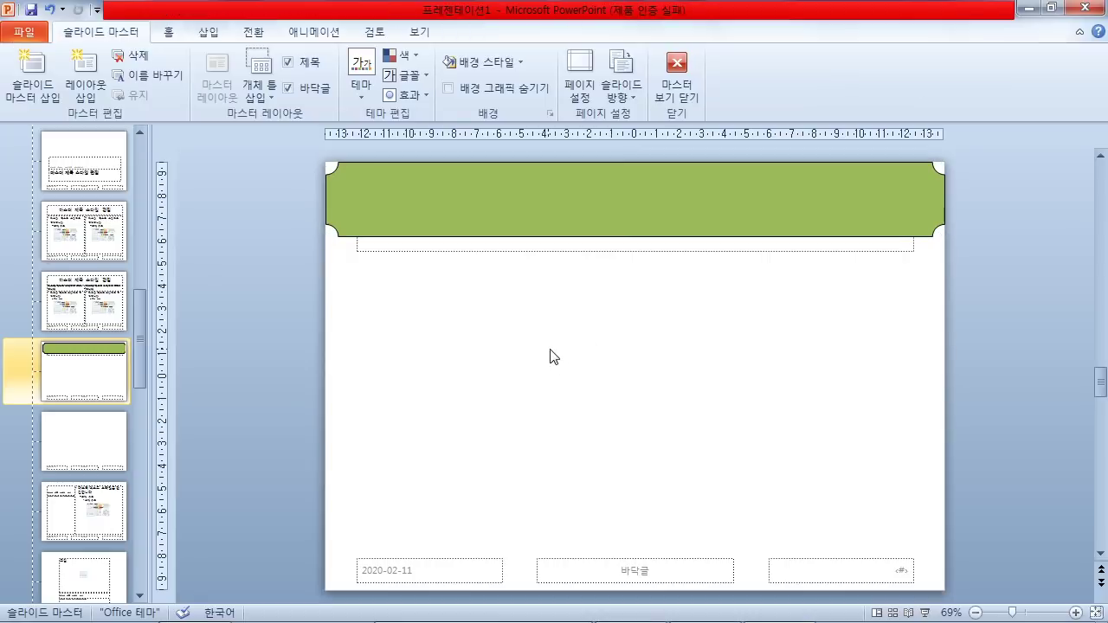
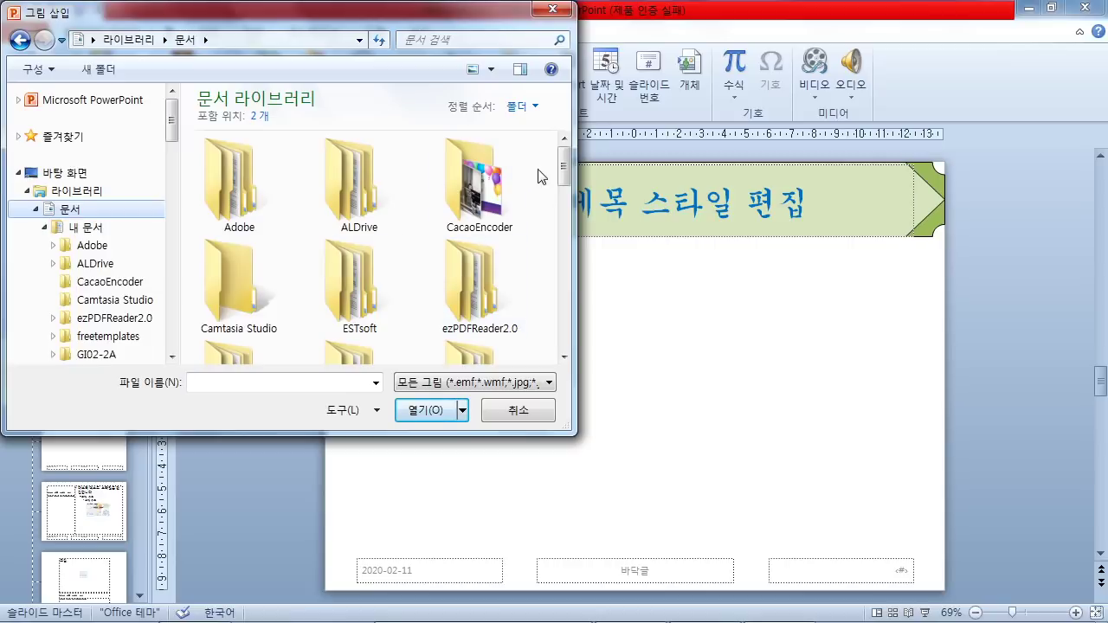
Insert the picture 로고1.jpg from the ITQ\Picture folder in the documents library into the layout
left_click_drag(563, 173, 568, 234)
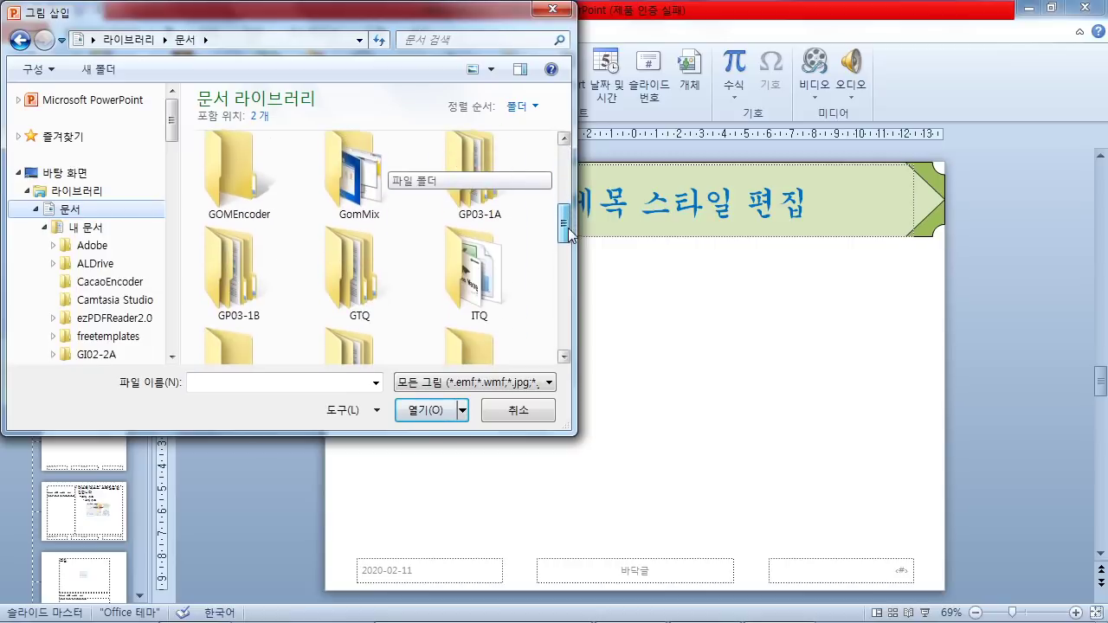
double_click(468, 272)
double_click(246, 173)
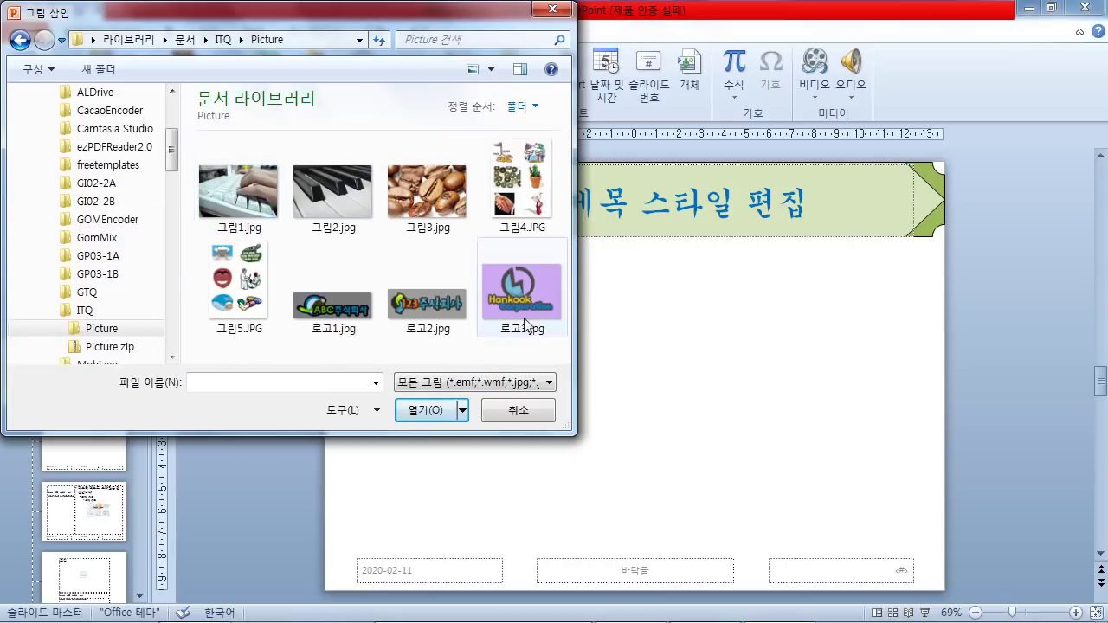
left_click(339, 316)
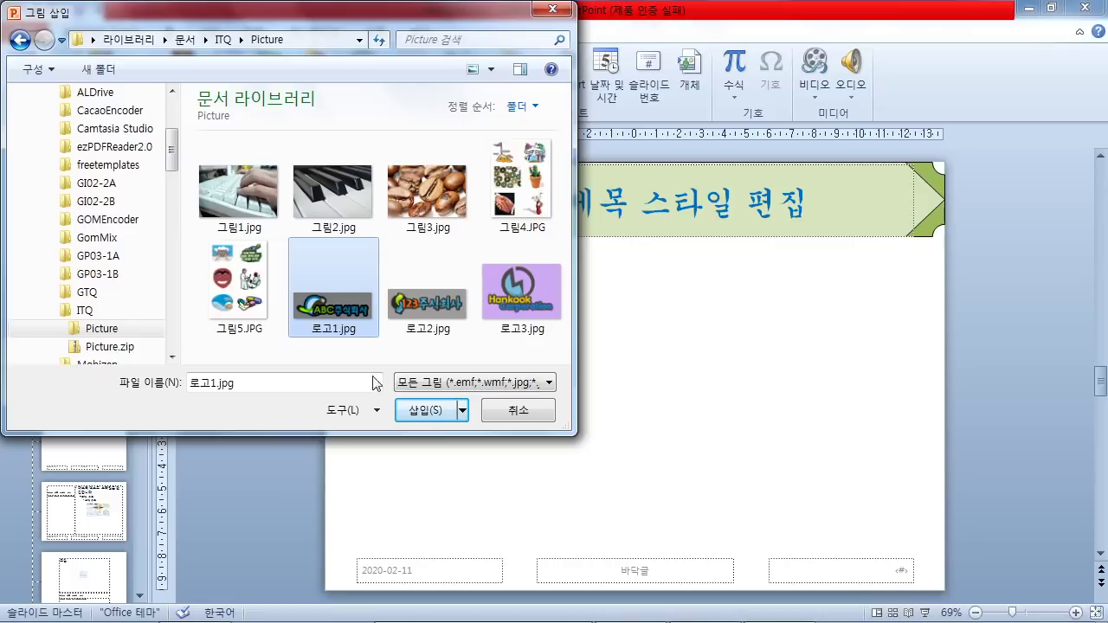
left_click(425, 411)
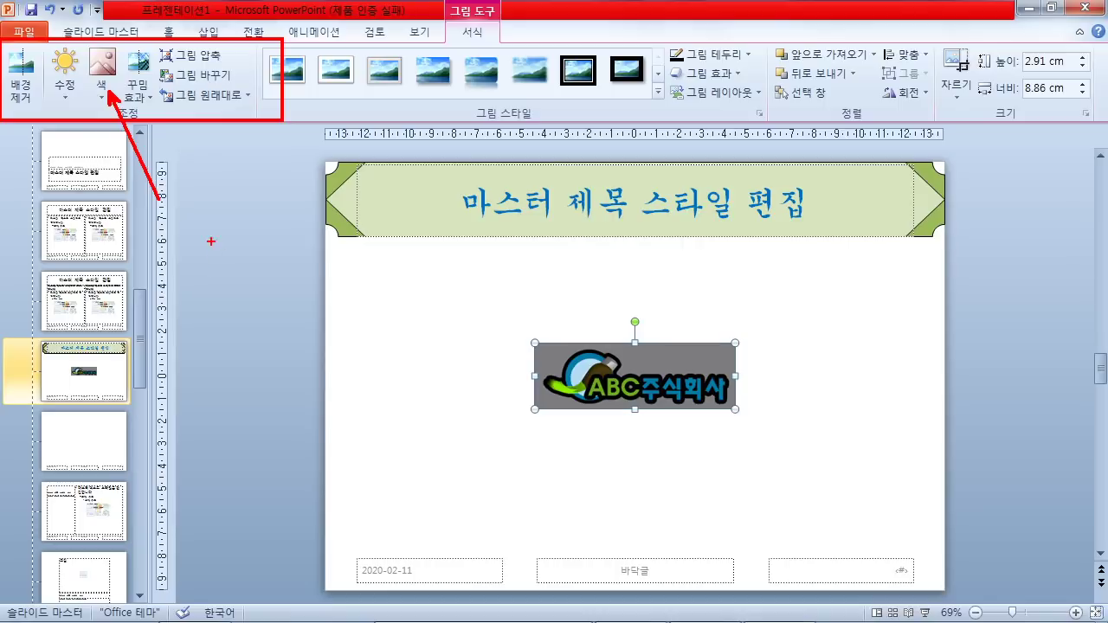
Make the ABC주식회사 logo's gray background transparent with the 투명한 색 설정 option
left_click(102, 86)
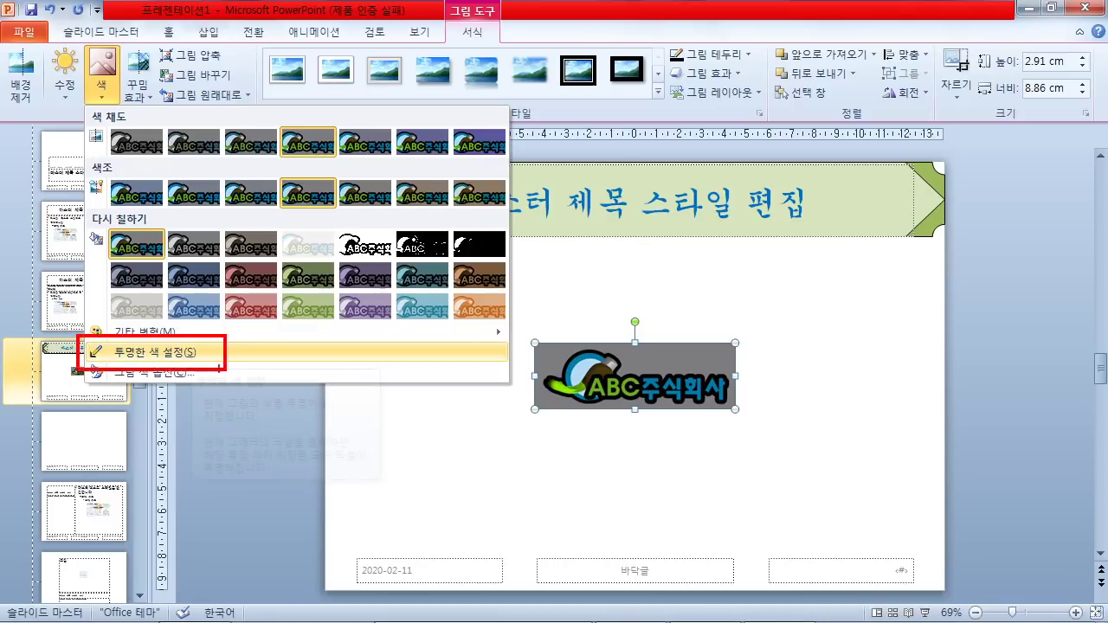
key("Escape")
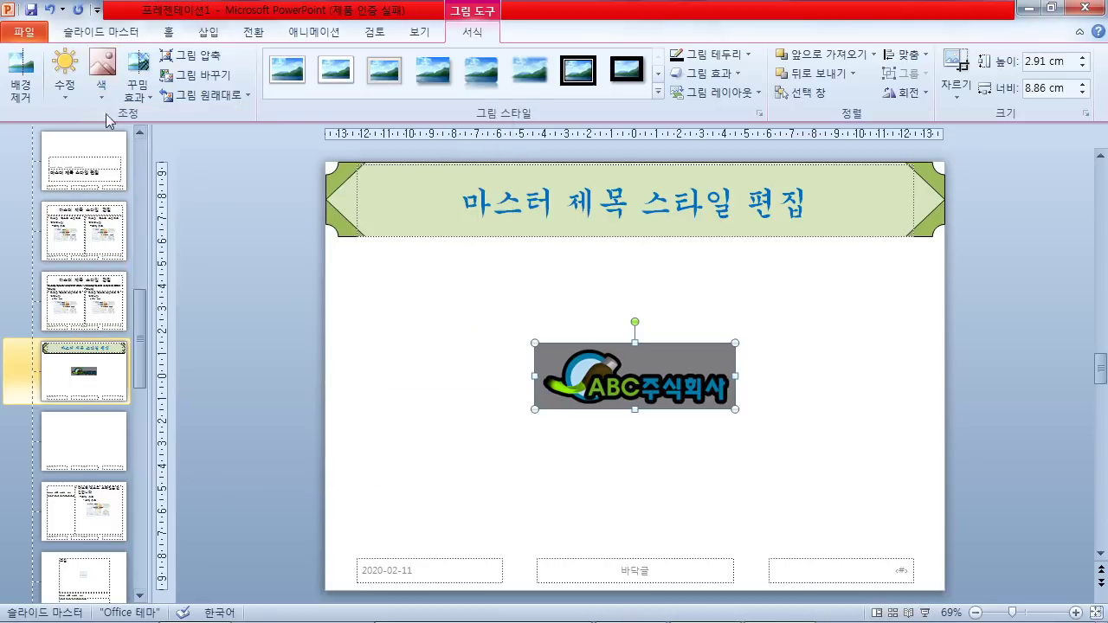
left_click(102, 73)
left_click(161, 353)
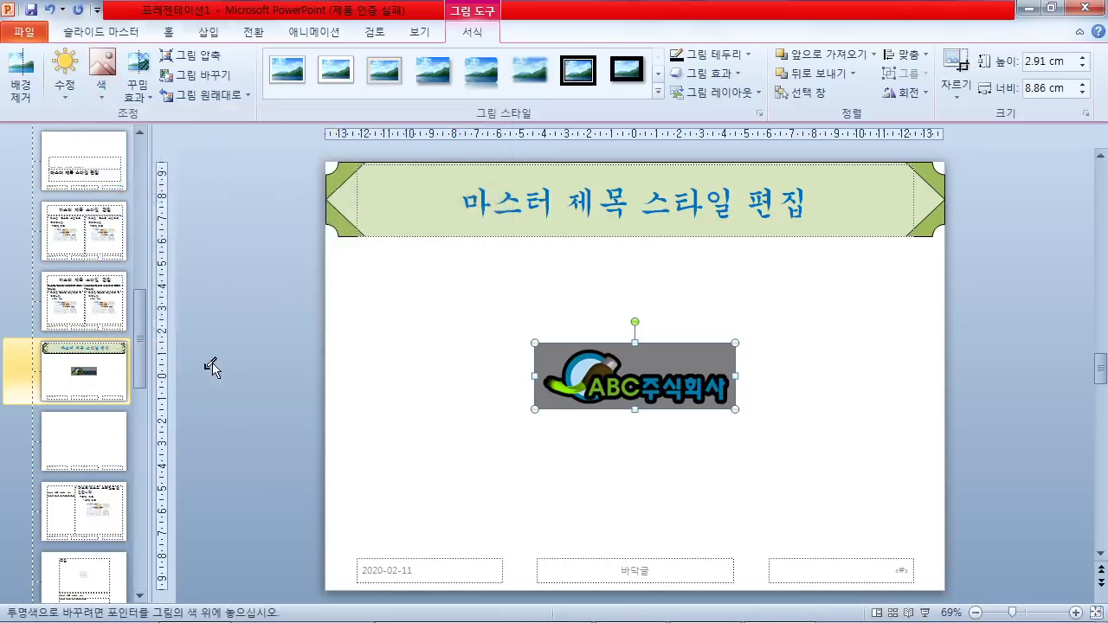
left_click(679, 362)
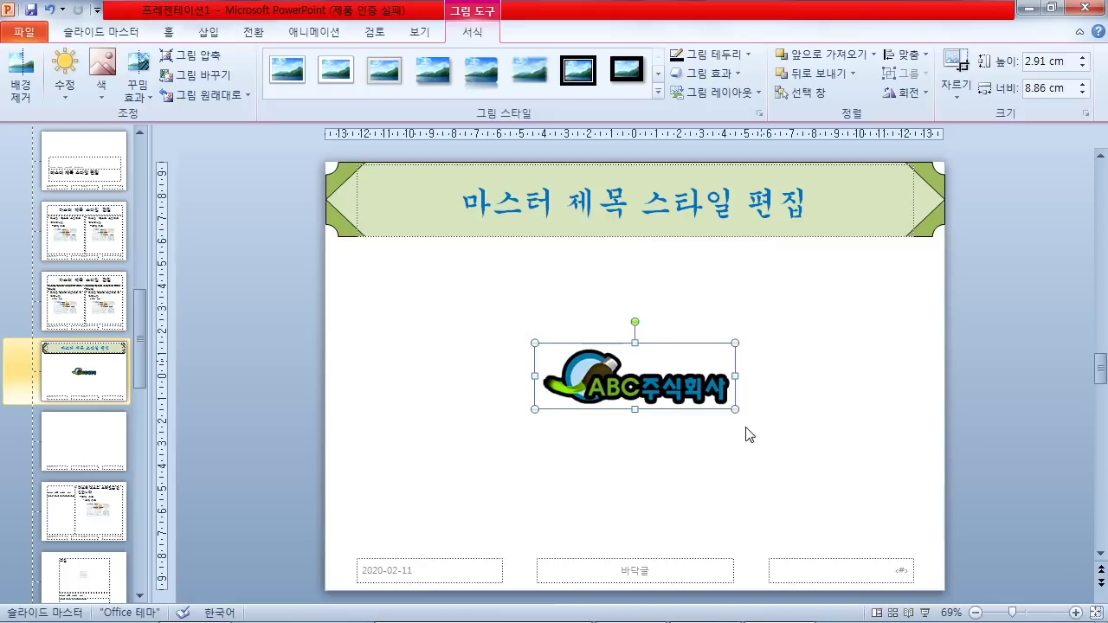
mouse_move(727, 394)
left_mouse_down()
mouse_move(701, 422)
mouse_move(761, 437)
left_mouse_up()
left_click_drag(724, 401, 606, 372)
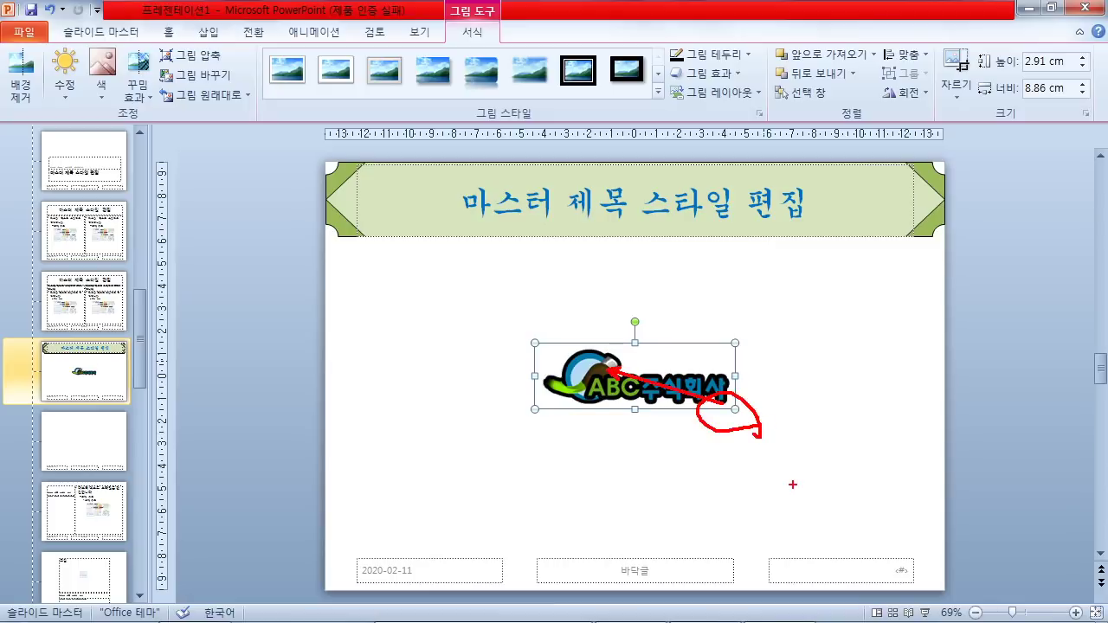
Shrink the ABC주식회사 logo to about 1.46 cm by 4.43 cm and place it in the layout's lower-left corner
key("Escape")
left_click_drag(735, 409, 636, 377)
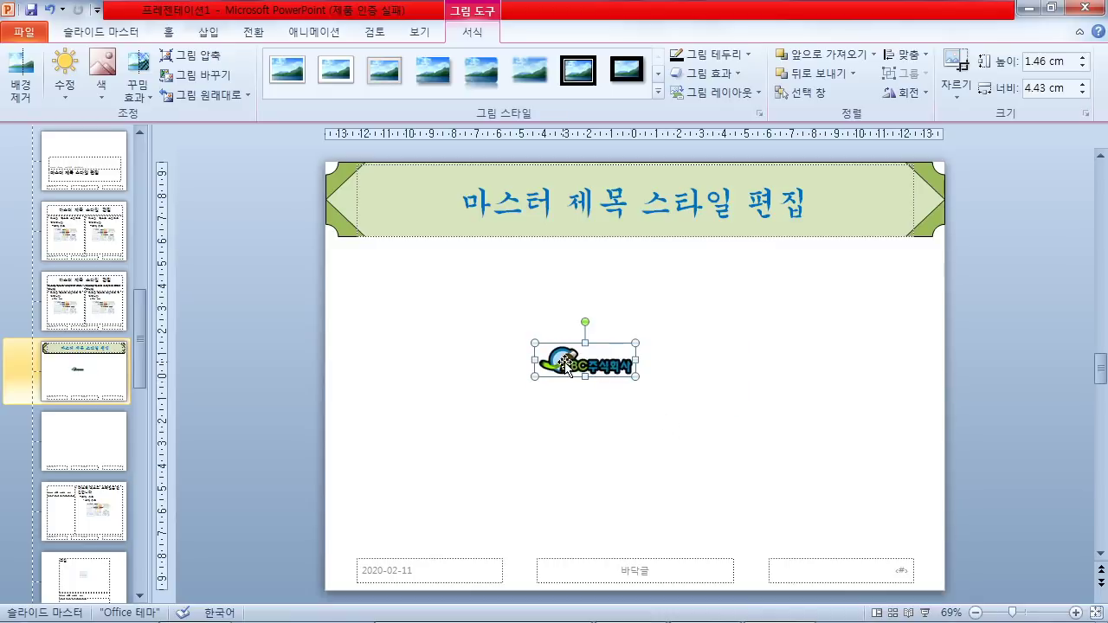
left_click_drag(564, 363, 365, 575)
left_click(274, 525)
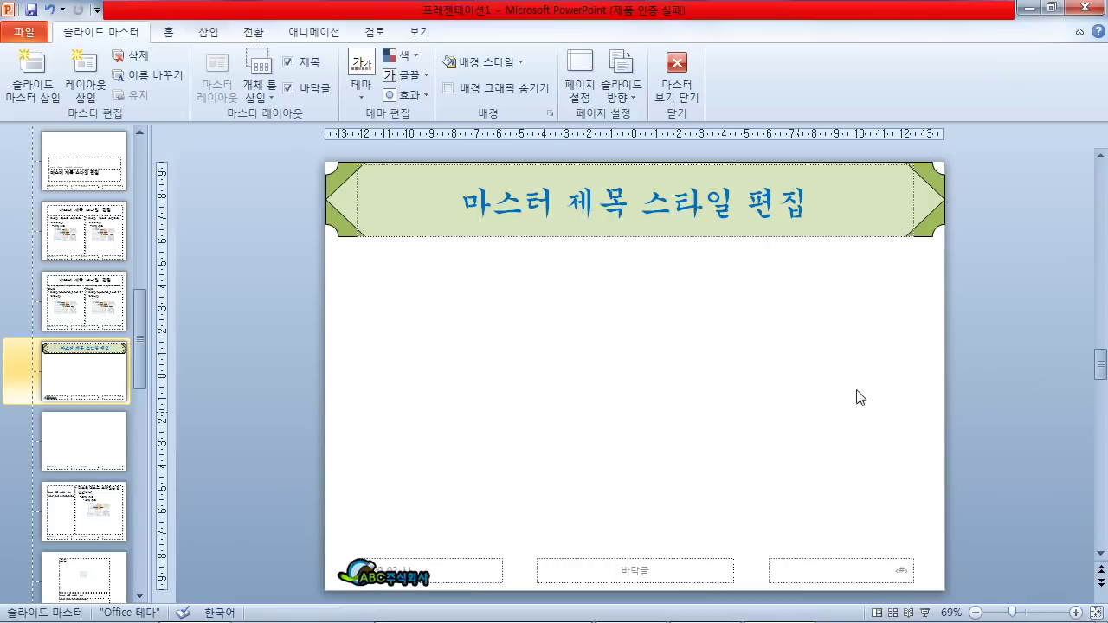
Switch to Adobe Acrobat Reader and examine the slide number instructions and the 목차 slide sample in GP02-08A.pdf
mouse_move(784, 616)
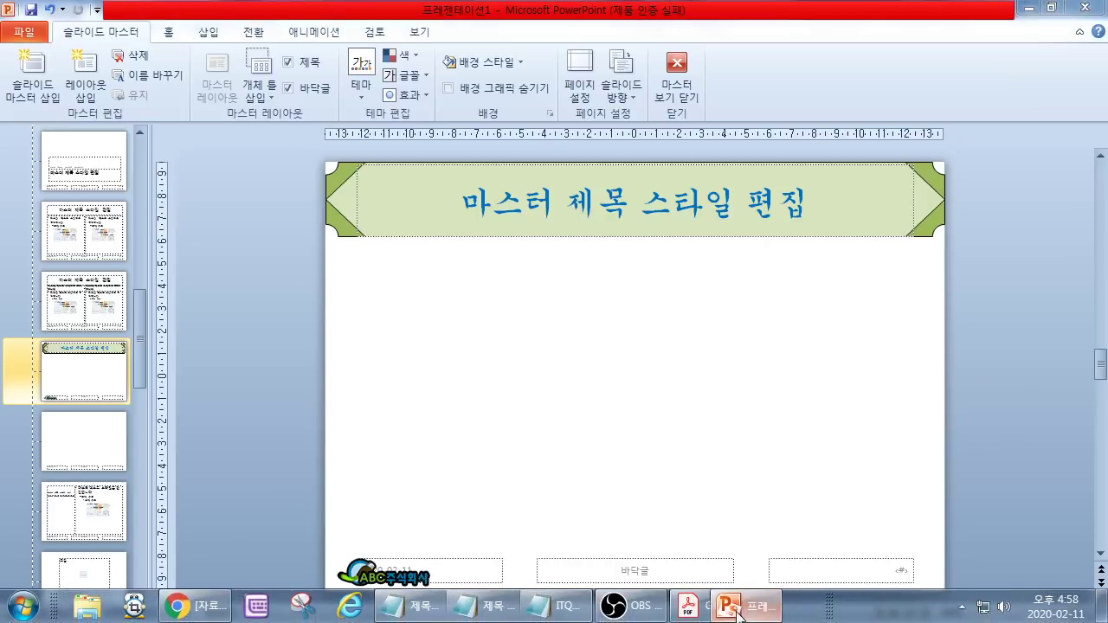
left_click(712, 607)
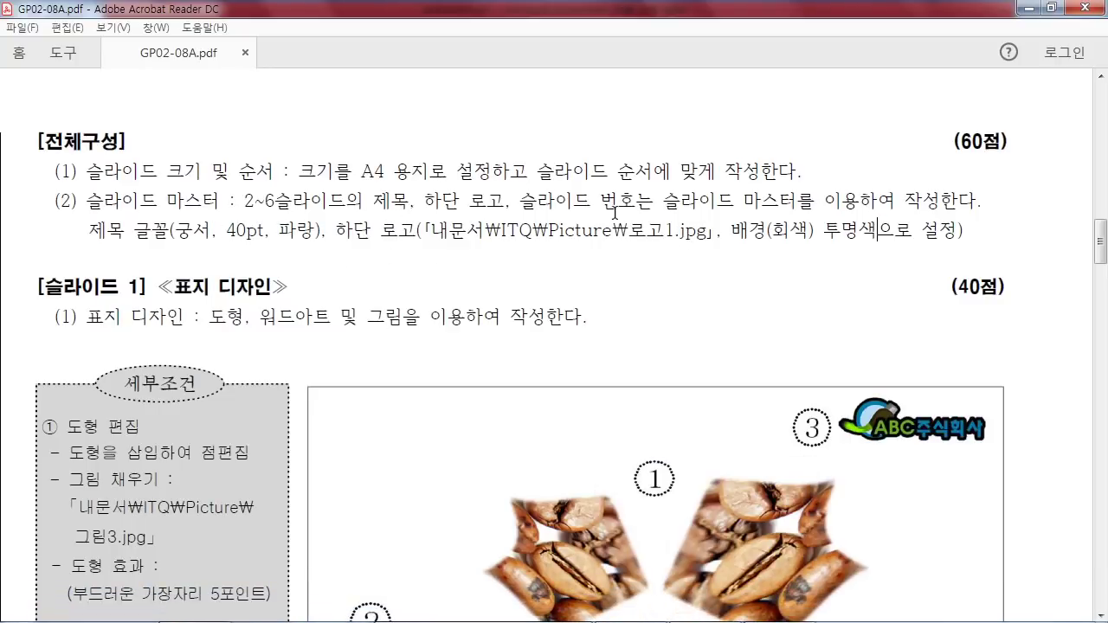
left_click_drag(519, 201, 732, 201)
scroll(767, 232, "down", 10)
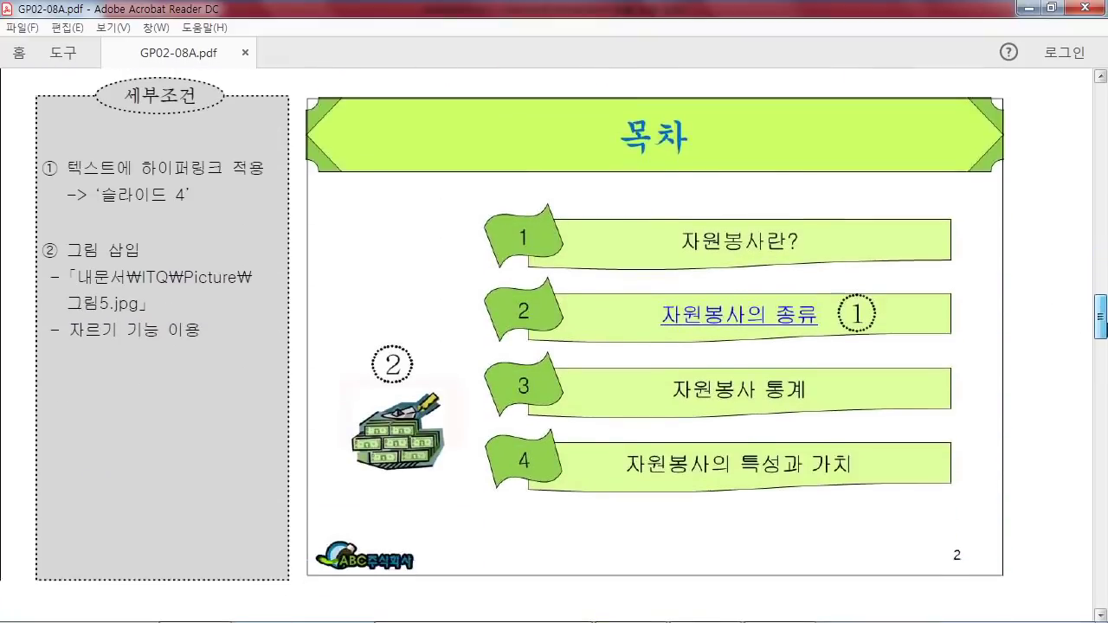
scroll(554, 329, "down", 3)
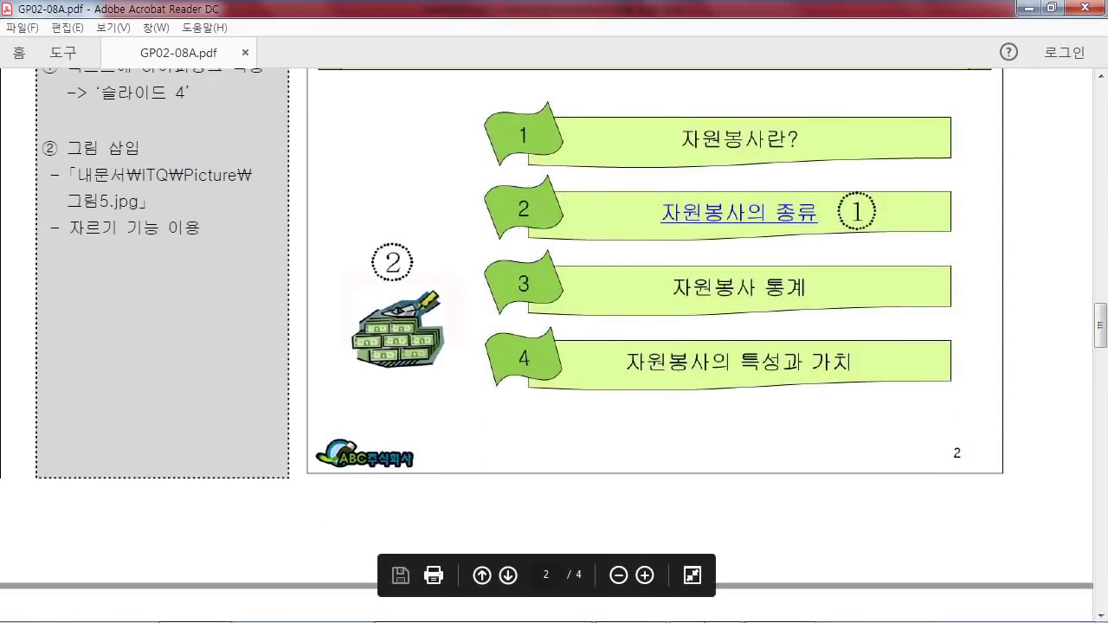
Switch back to PowerPoint and set the slide number placeholder's font size to 16
left_click(705, 611)
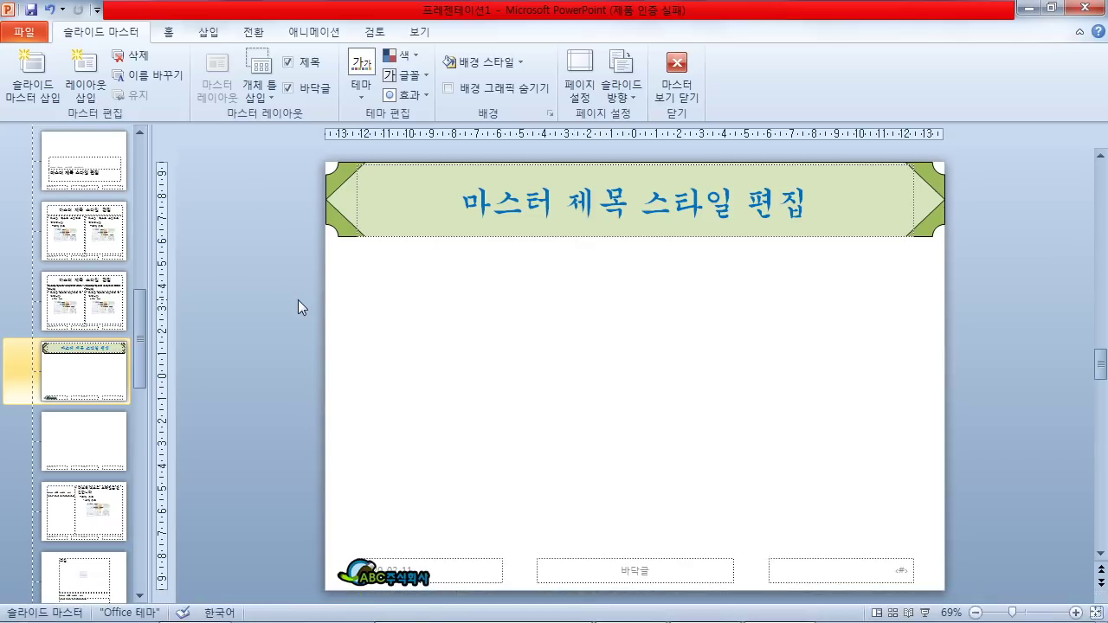
left_click(787, 559)
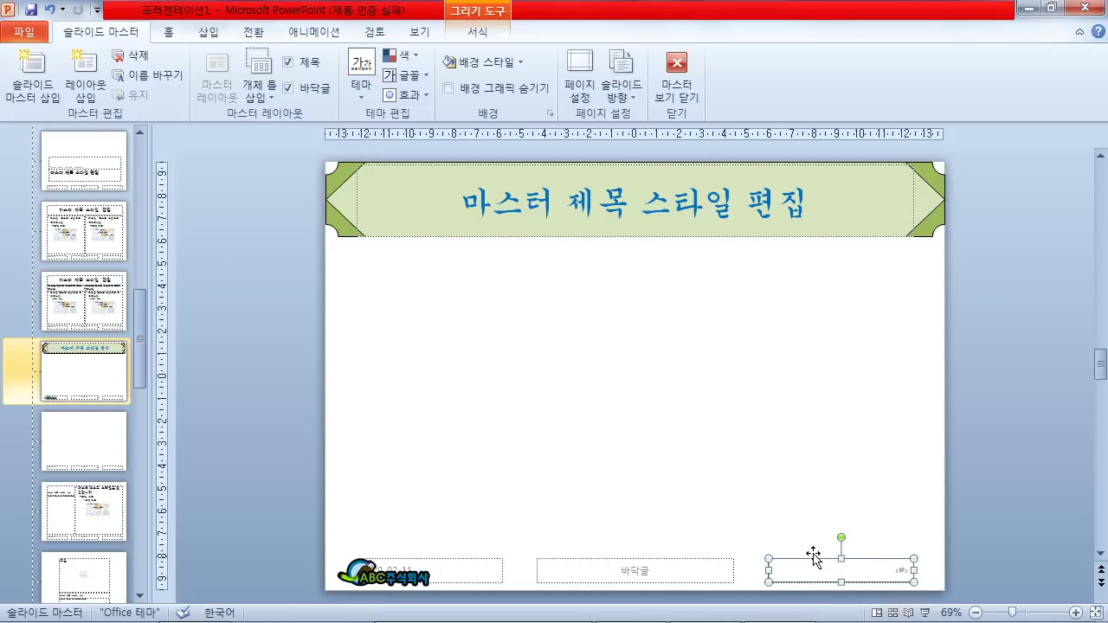
left_click(168, 32)
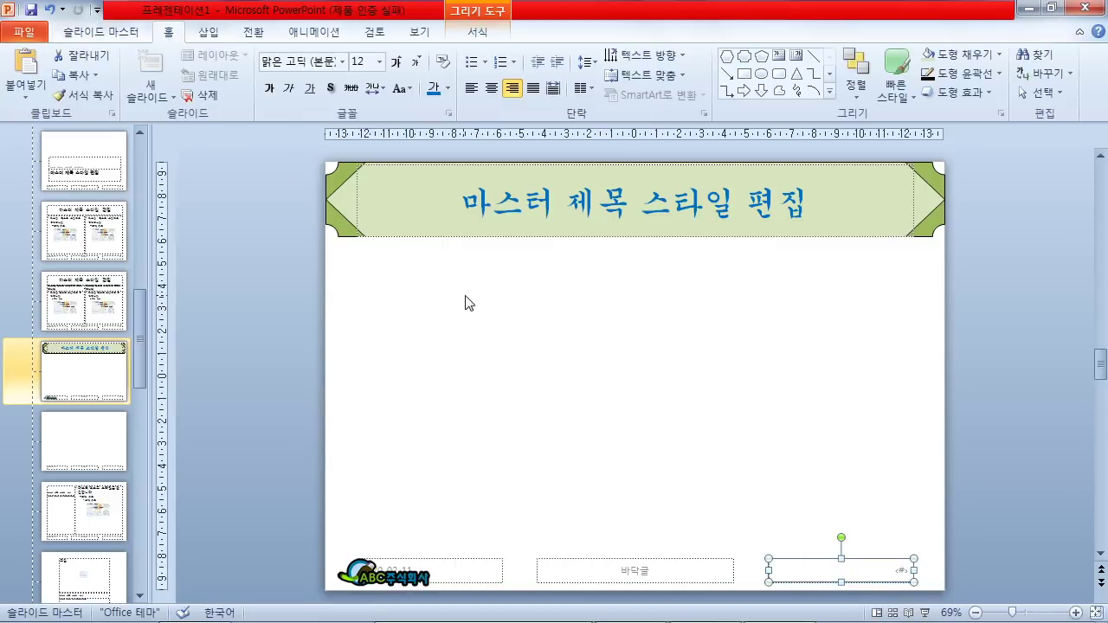
left_click(358, 62)
type("1")
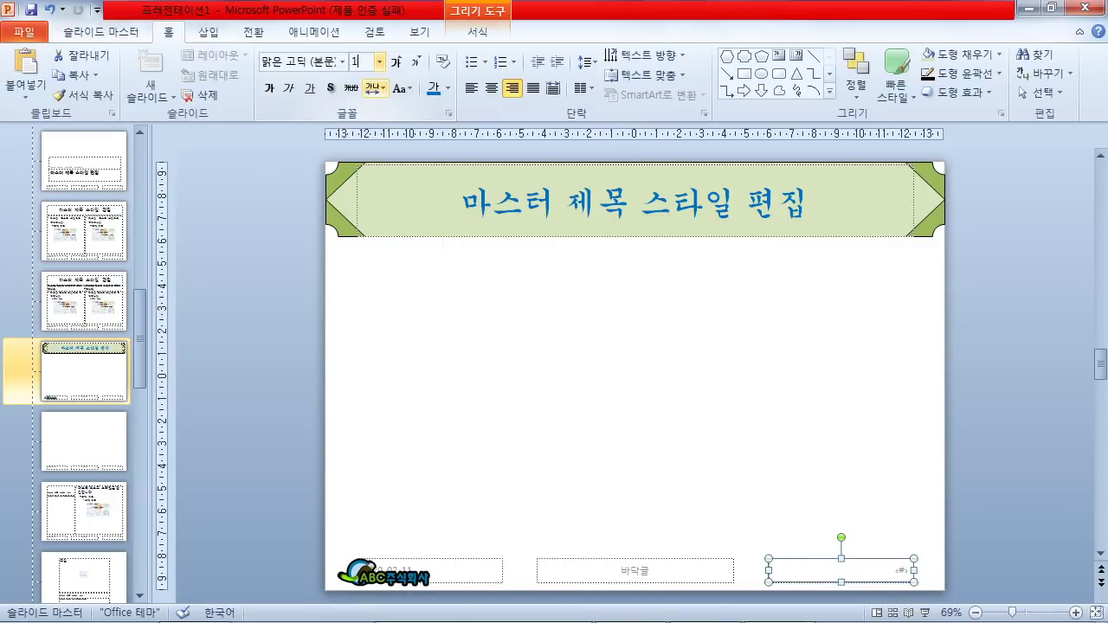
type("6")
key("Return")
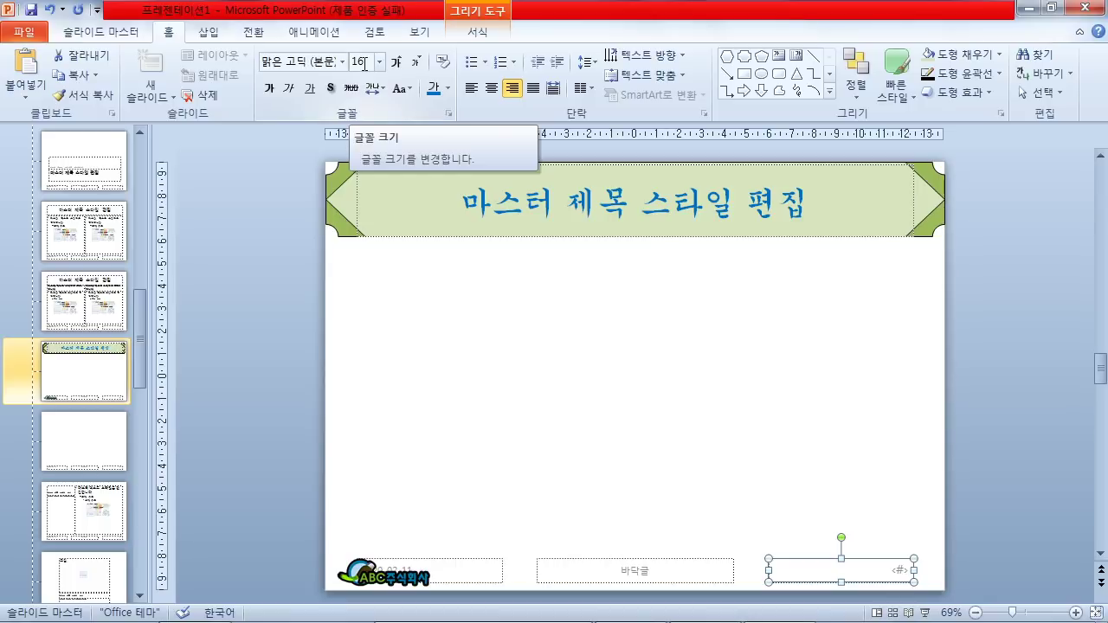
Switch to Chrome and look through the 기출/샘플문제 board on the KPC 자격 site for the 2020102회차 exam posts
left_click(194, 606)
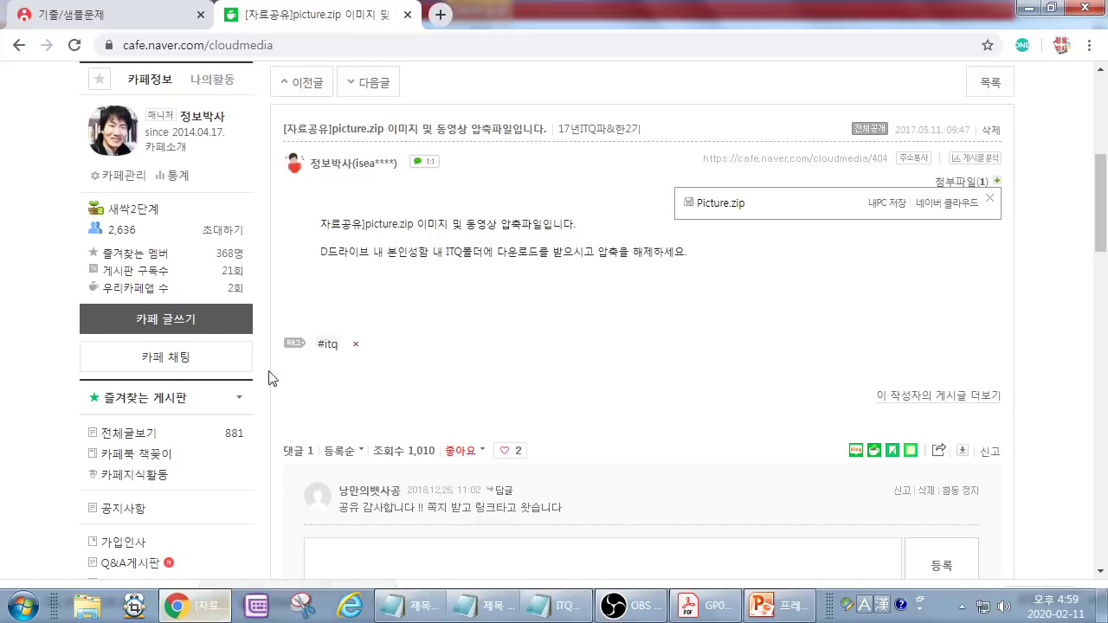
left_click(141, 20)
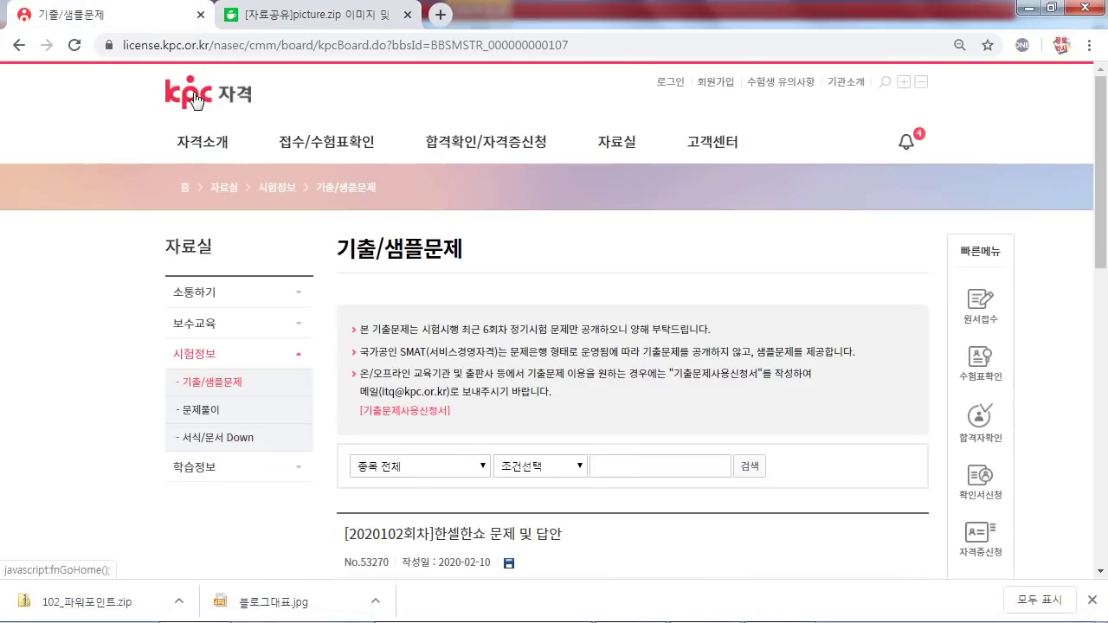
mouse_move(334, 221)
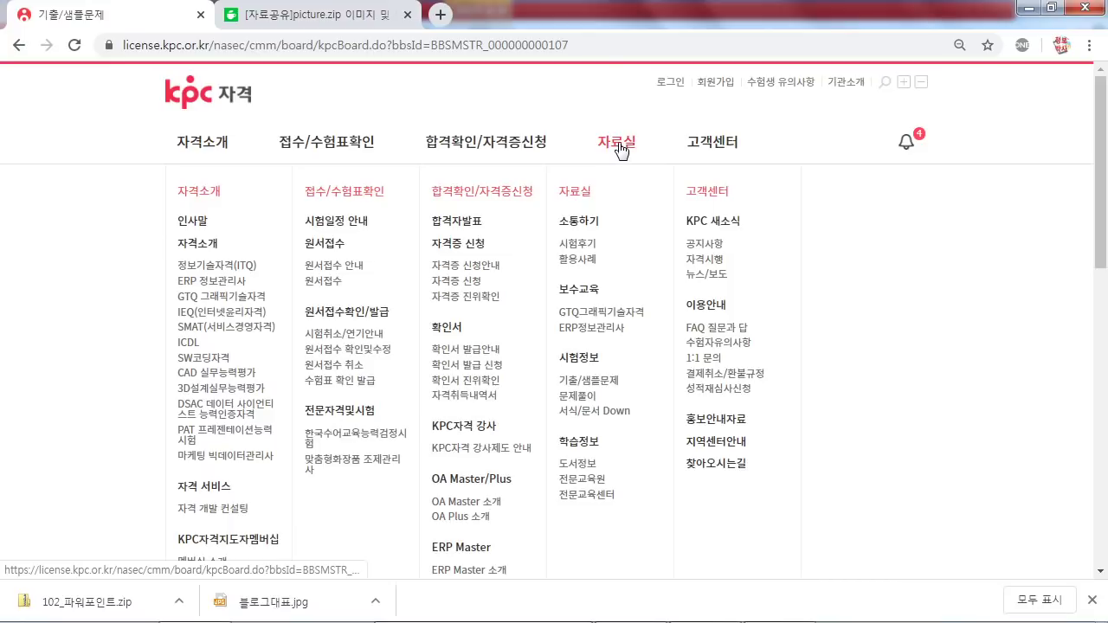
left_click(605, 390)
scroll(514, 450, "down", 1)
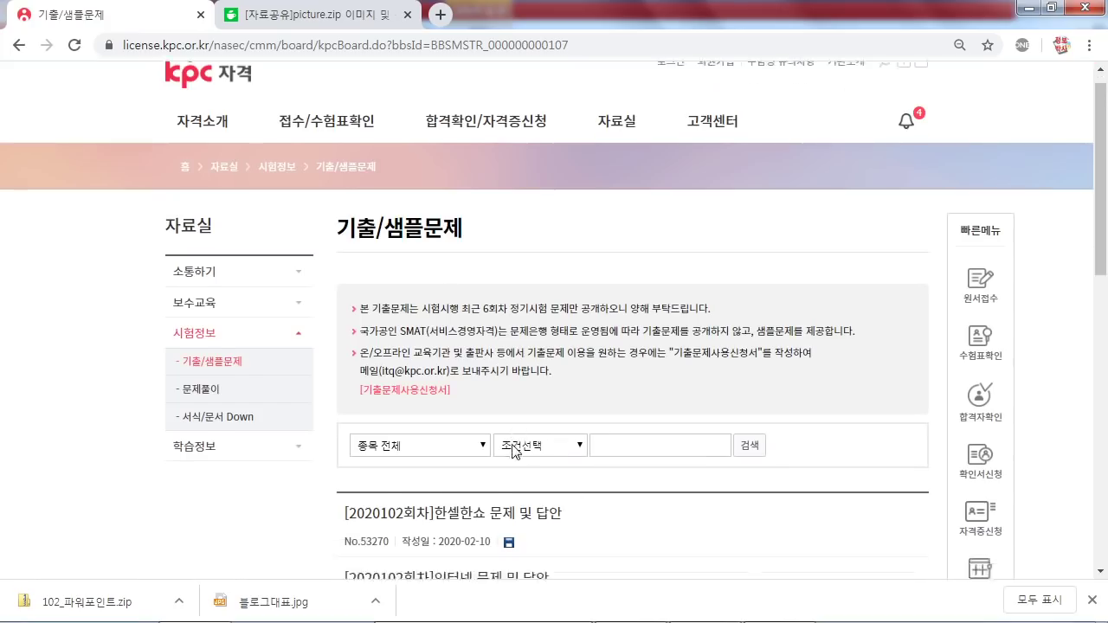
scroll(514, 450, "down", 3)
scroll(526, 452, "down", 1)
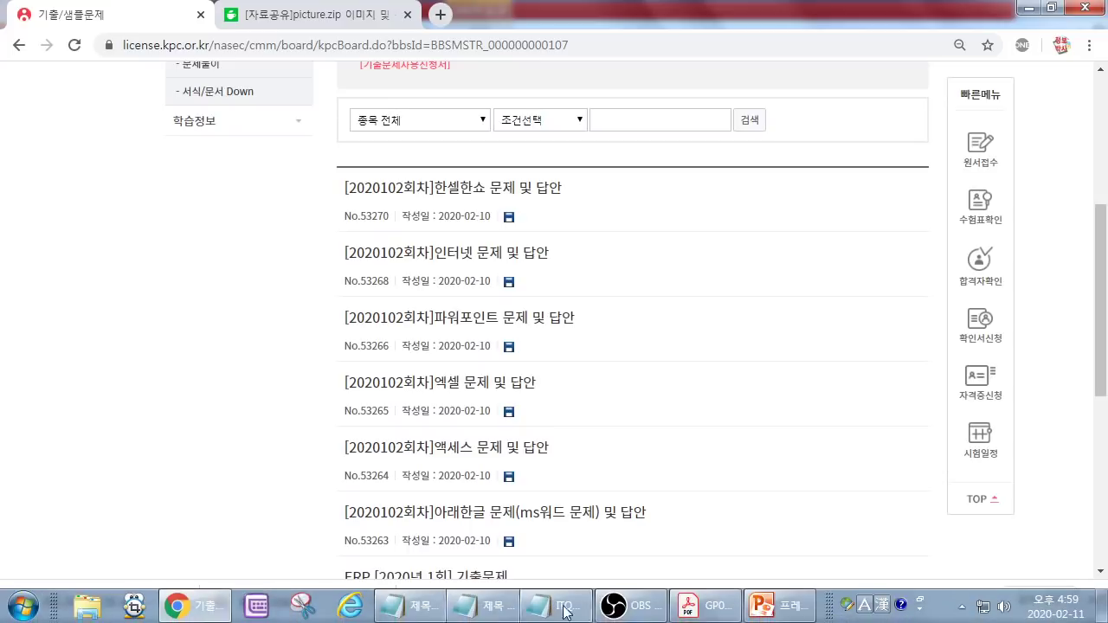
Return to PowerPoint and set the slide number placeholder's font colour to the black theme colour
left_click(779, 606)
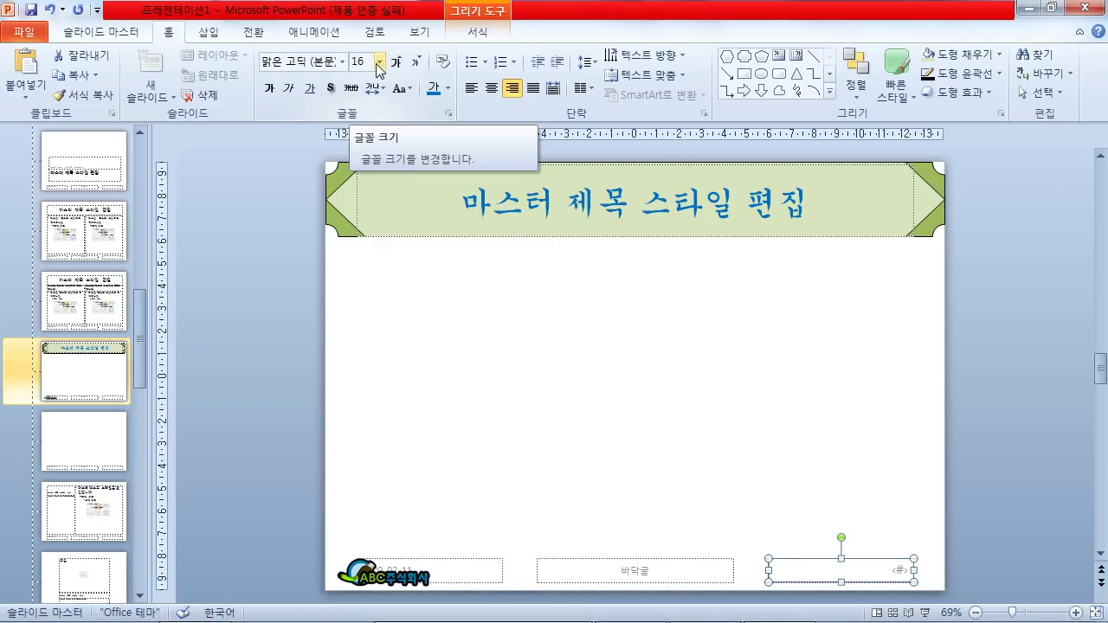
left_click(448, 88)
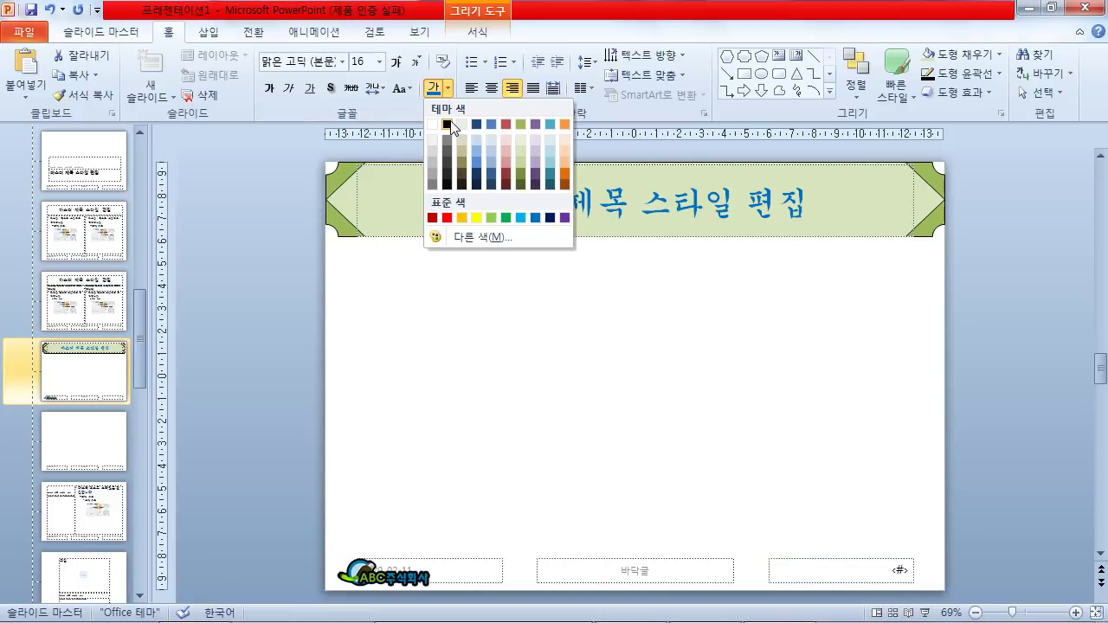
left_click(448, 124)
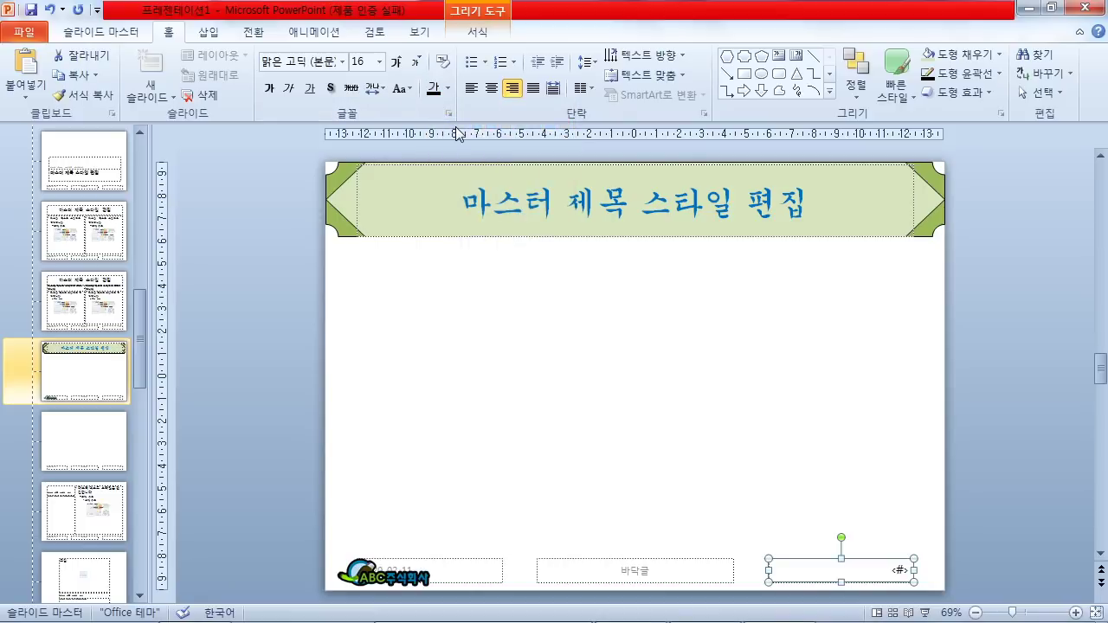
Turn on 슬라이드 번호 and 제목 슬라이드에는 표시 안 함 in the header and footer settings, applied to all slides
left_click(217, 40)
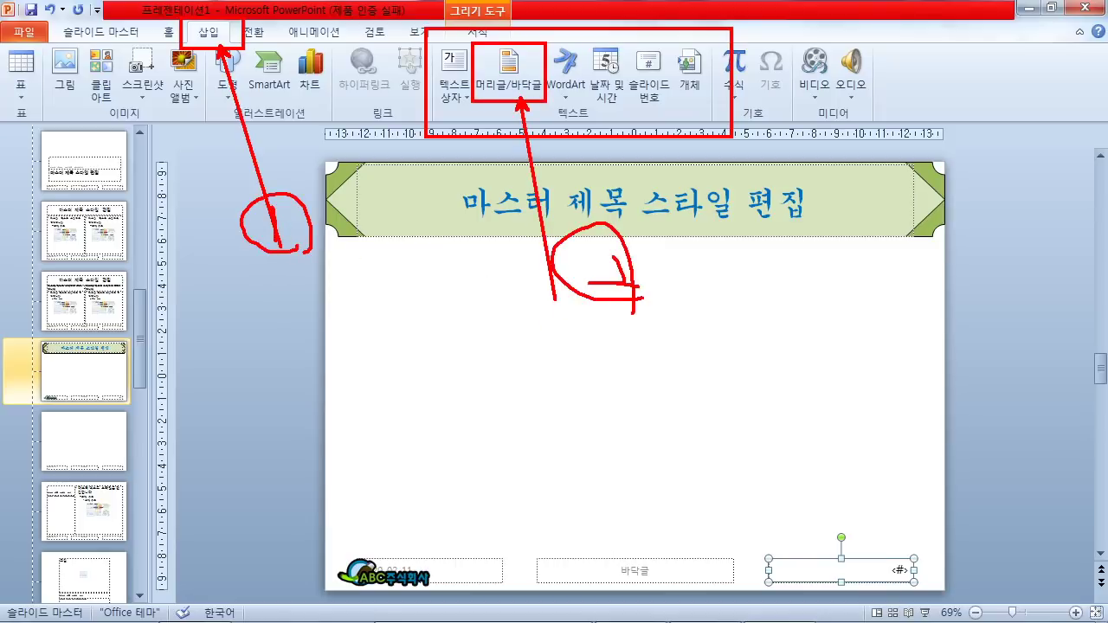
left_click(510, 74)
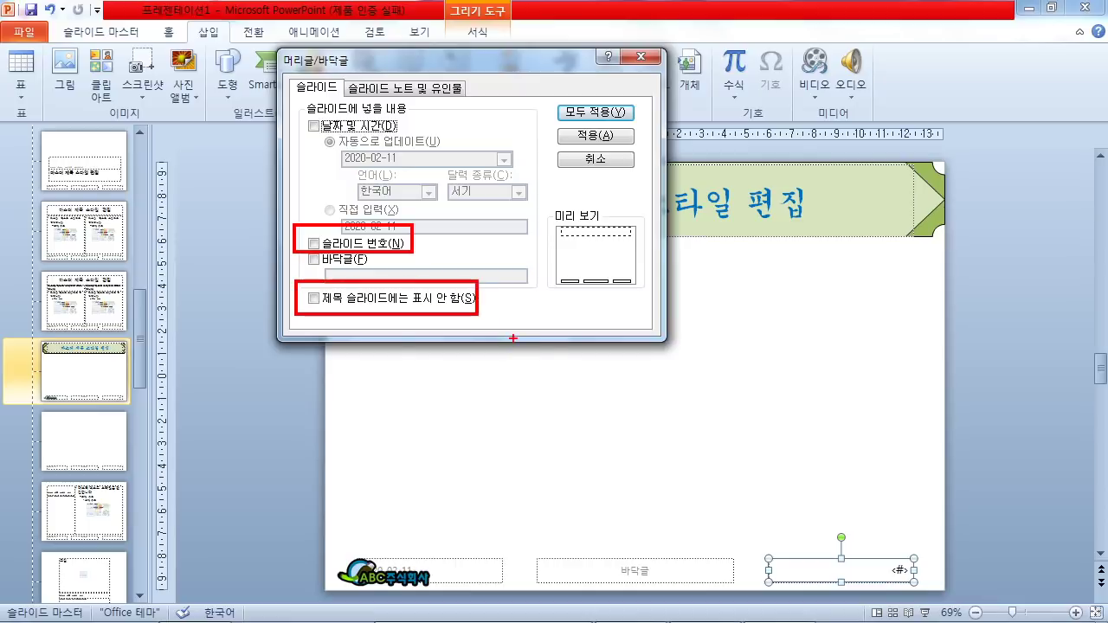
left_click(313, 243)
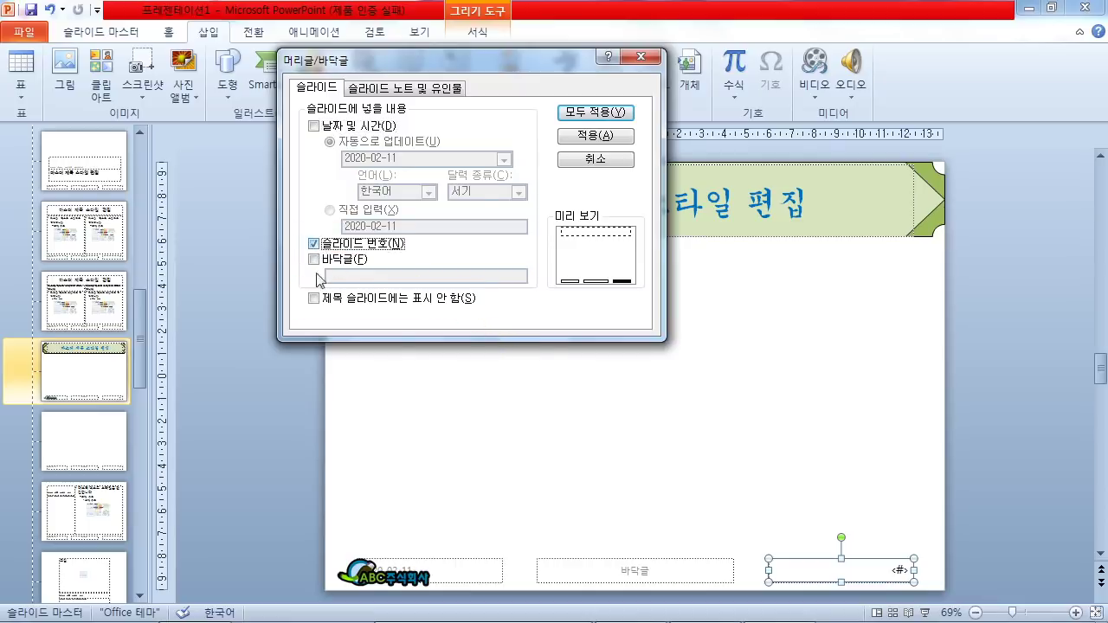
left_click(314, 298)
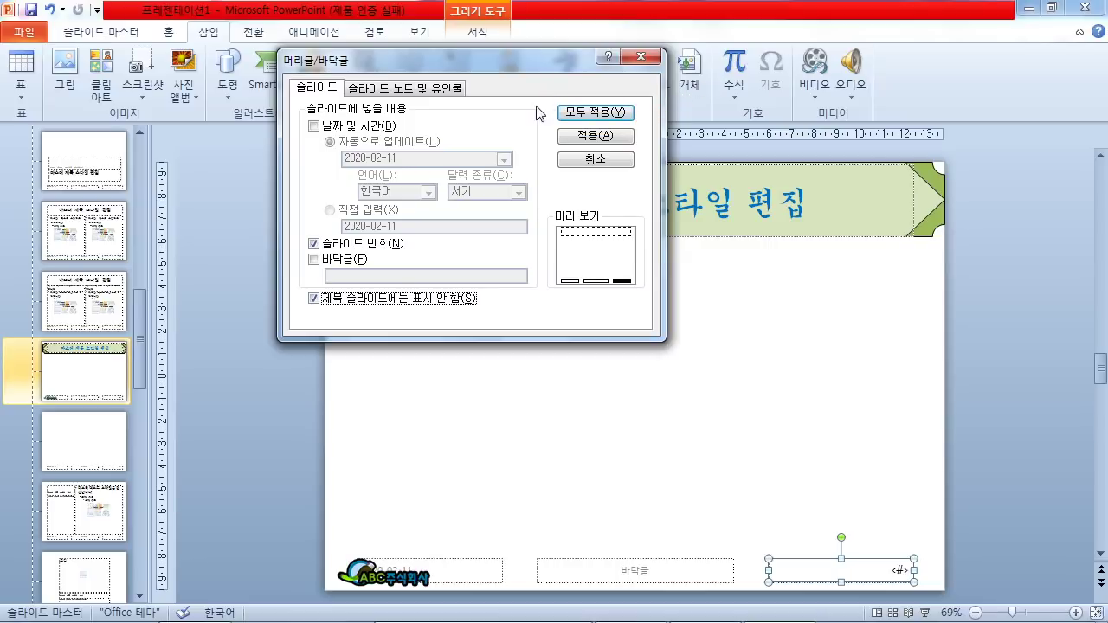
left_click(595, 112)
left_click(762, 475)
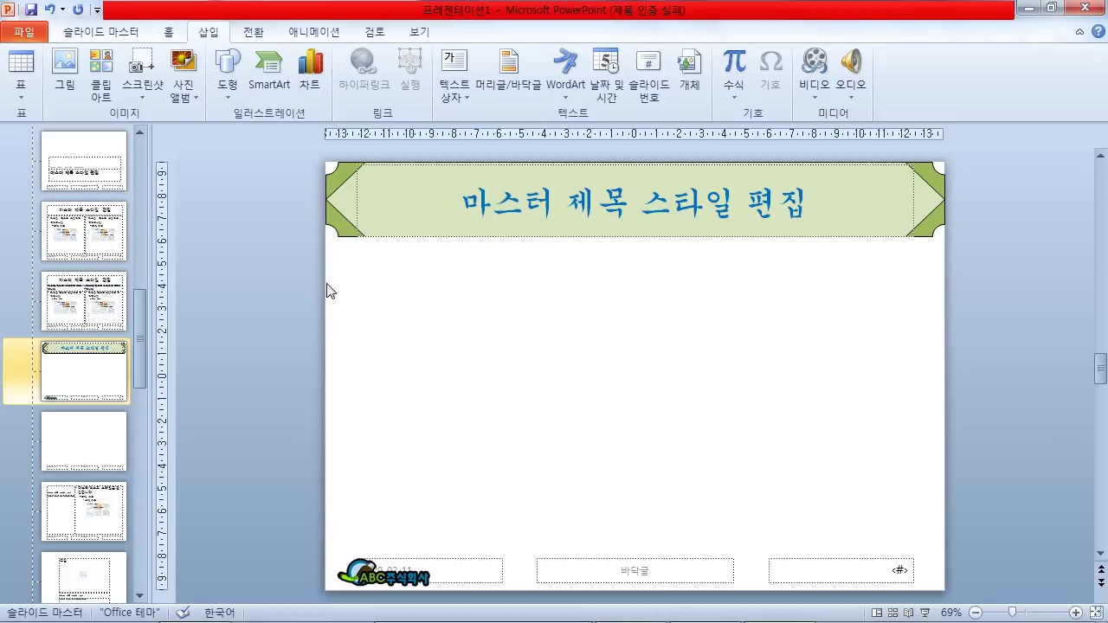
Close the slide master view and return to the normal slide view
left_click(104, 35)
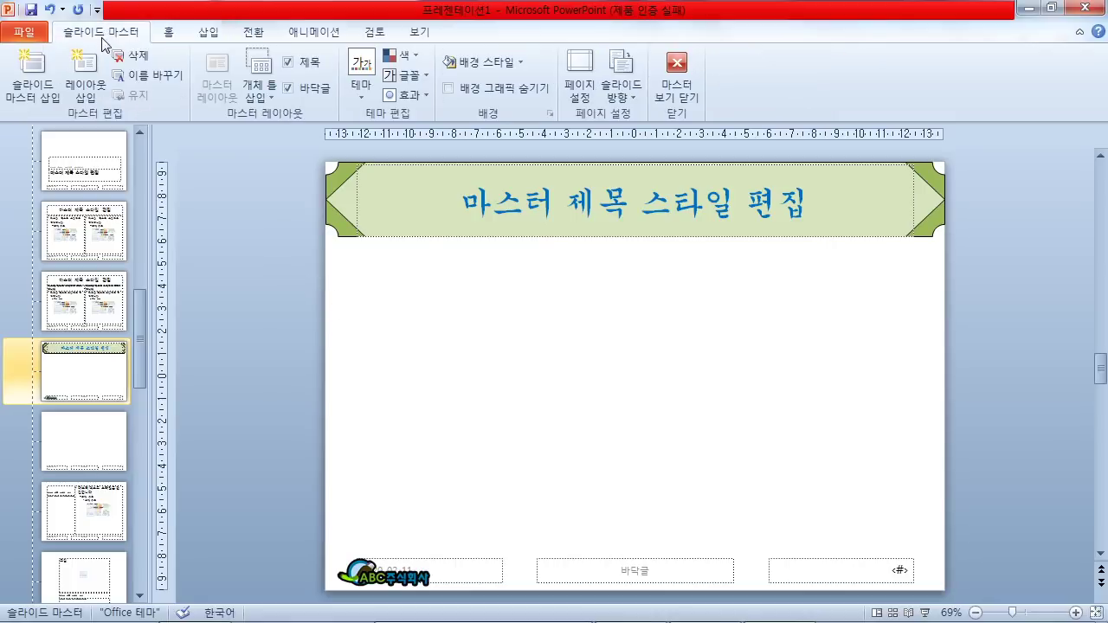
left_click_drag(51, 20, 162, 52)
left_click_drag(620, 32, 724, 140)
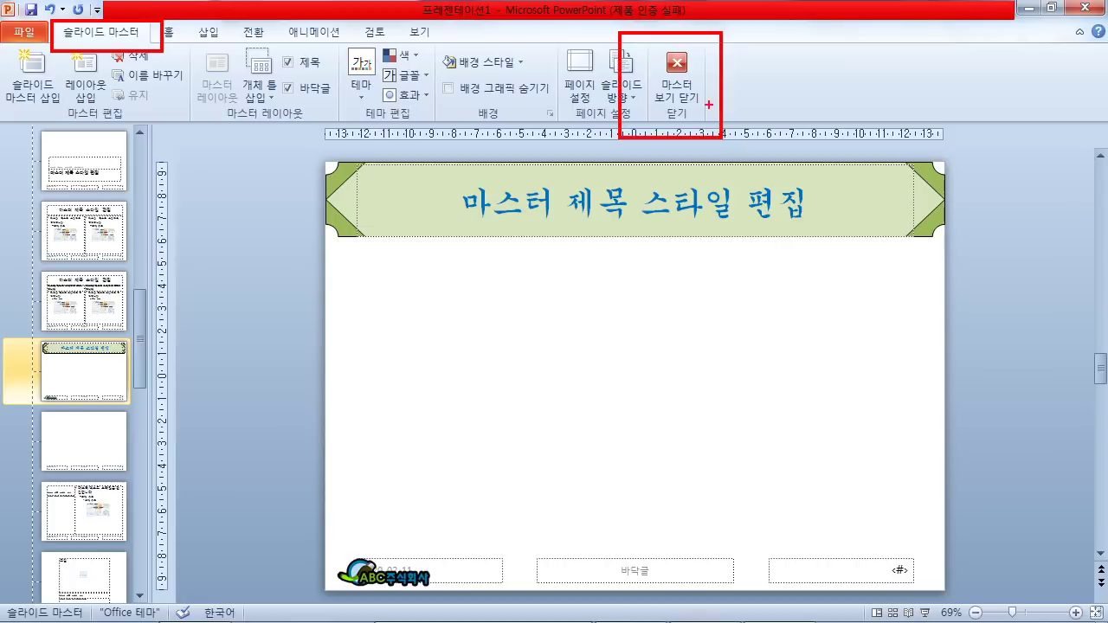
key("Escape")
left_click(674, 104)
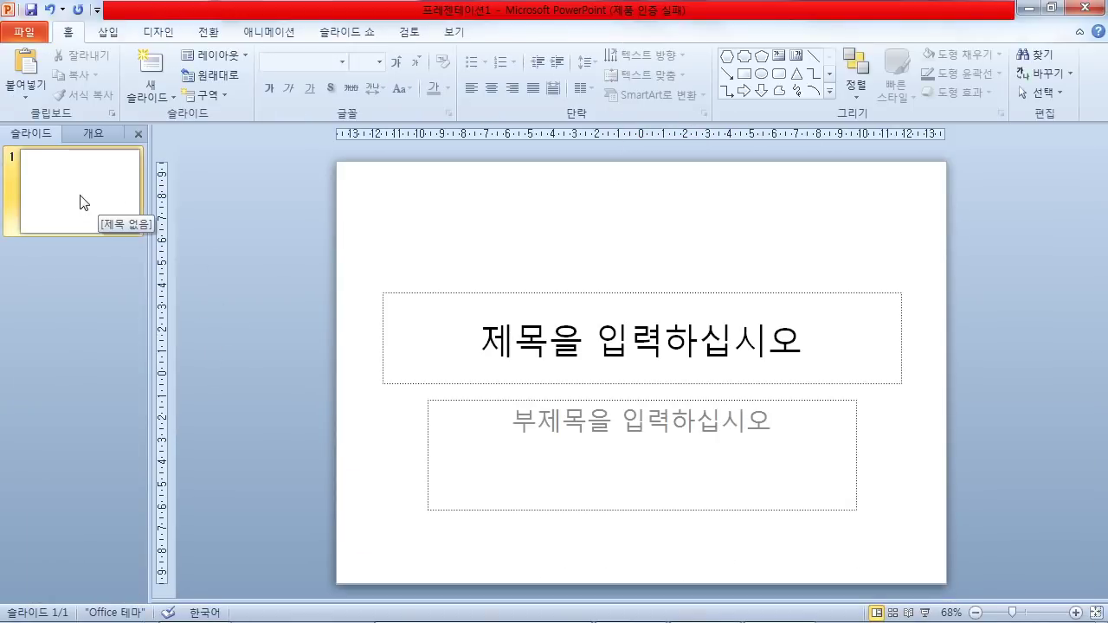
Add a second slide after the title slide and apply the 제목만 layout to it
left_click(55, 173)
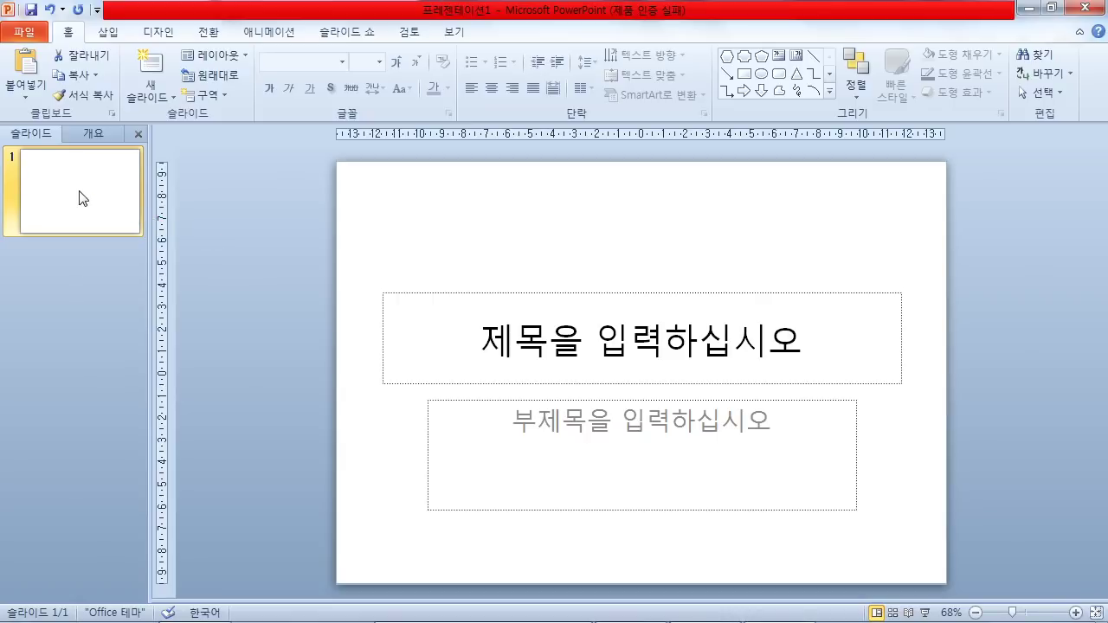
key("ctrl+m")
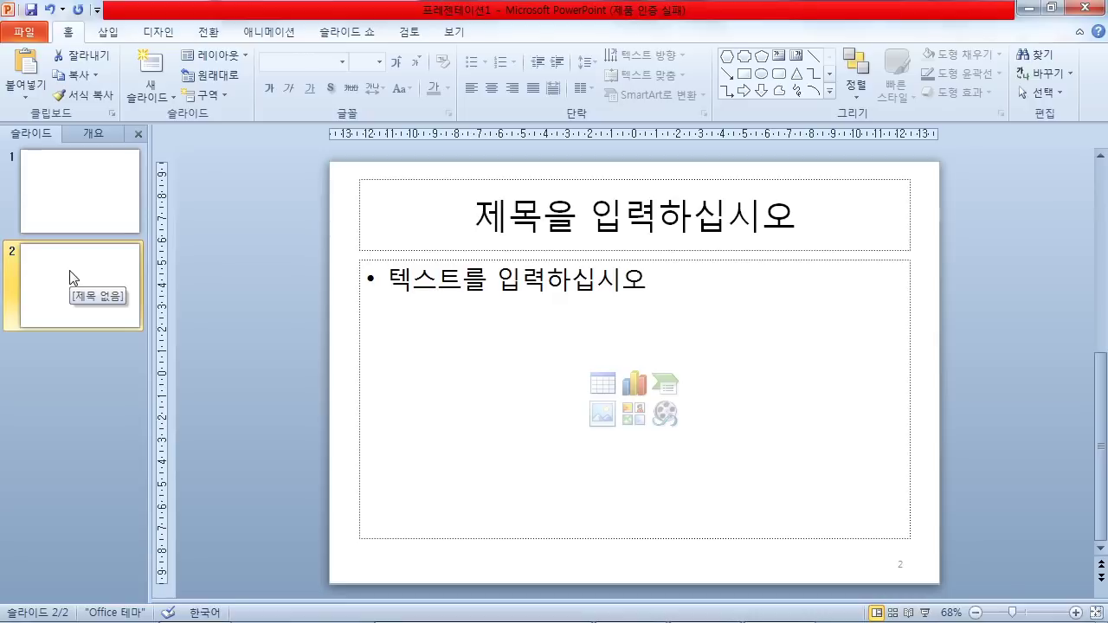
right_click(73, 281)
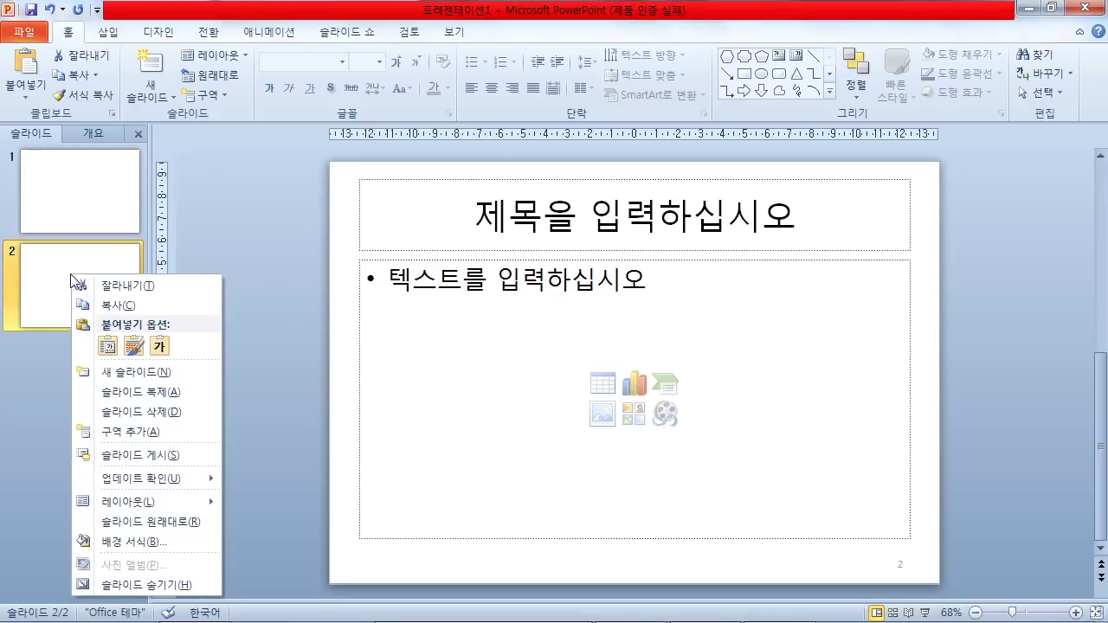
mouse_move(151, 502)
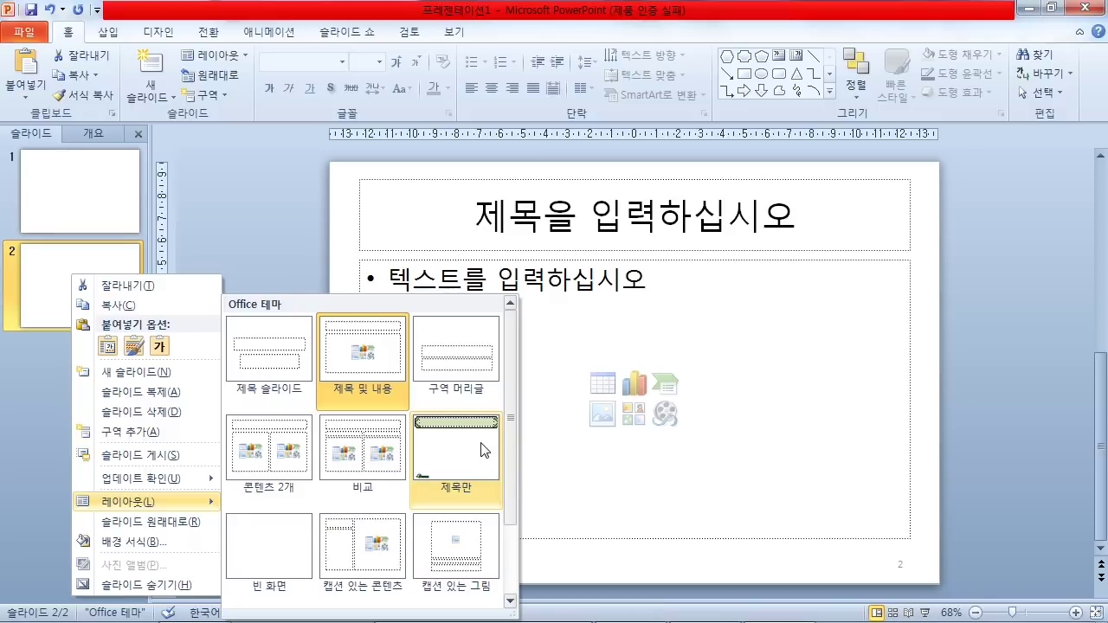
left_click(84, 282)
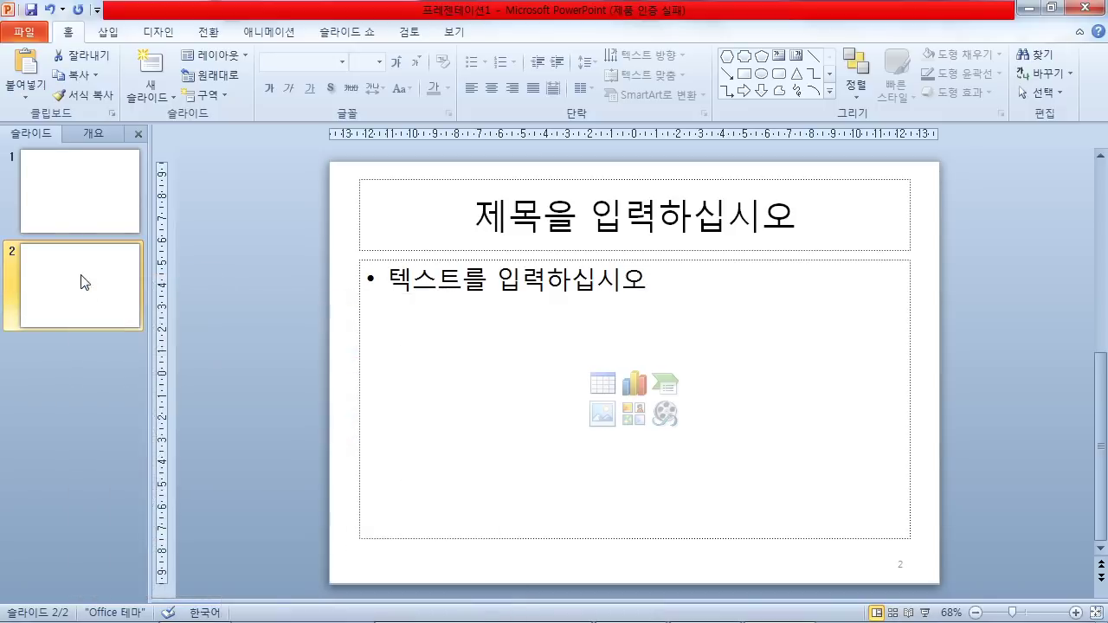
right_click(82, 279)
mouse_move(169, 500)
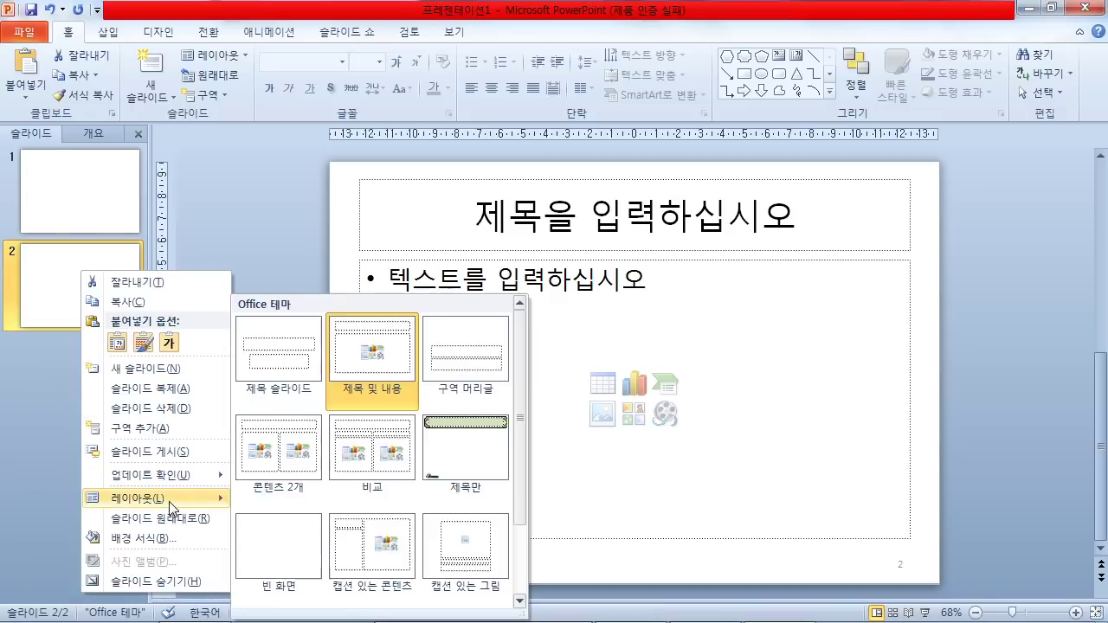
left_click(438, 471)
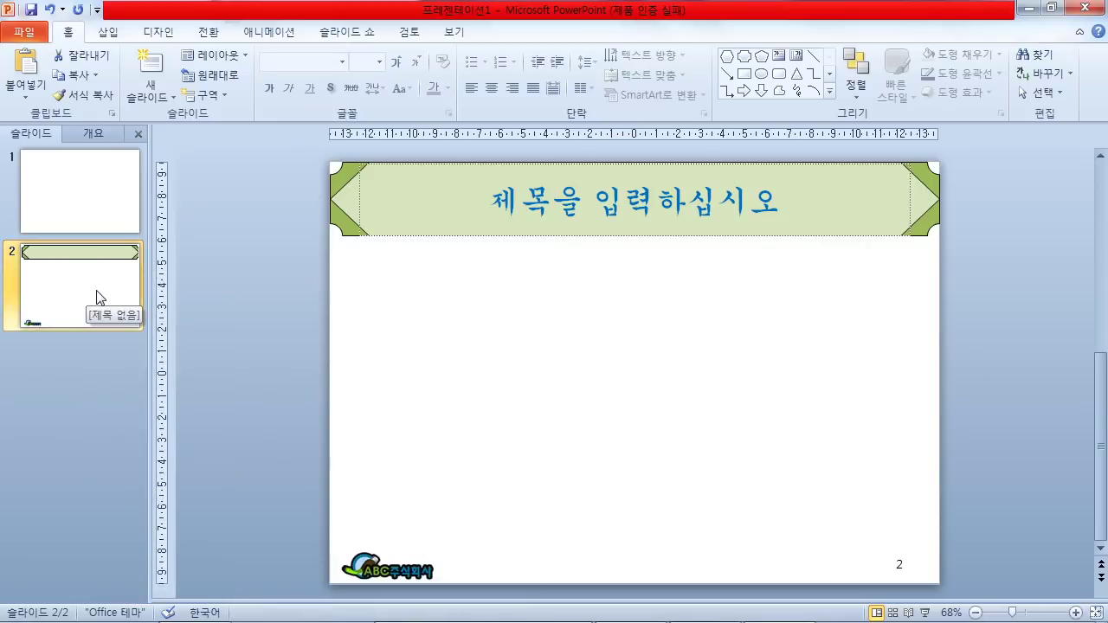
Add four more slides with the same 제목만 layout after slide 2, for six slides in total
key("Return")
key("Return")
key("Return")
key("Return")
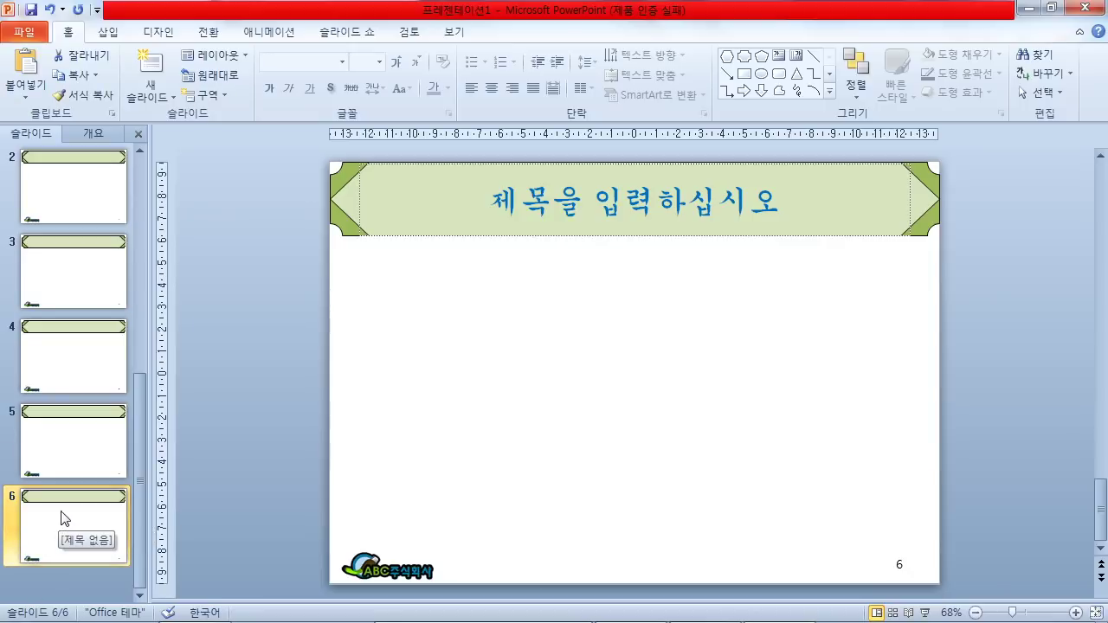
Go back from slide 6 through the slides to the title slide
left_click(247, 445)
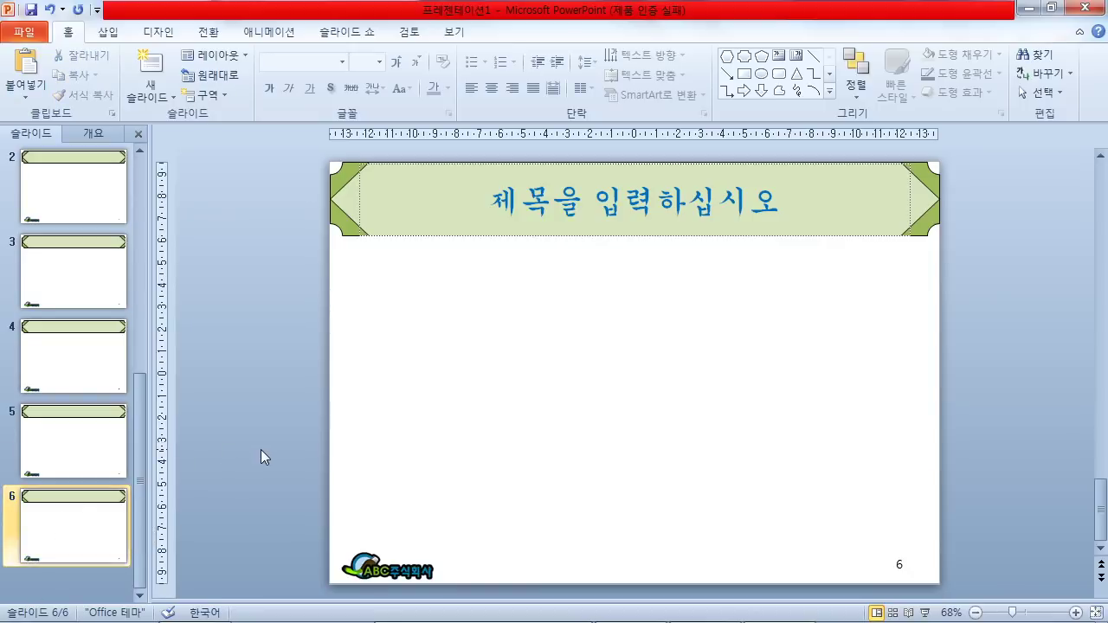
key("Up")
key("Up")
key("Up")
key("Up")
key("Up")
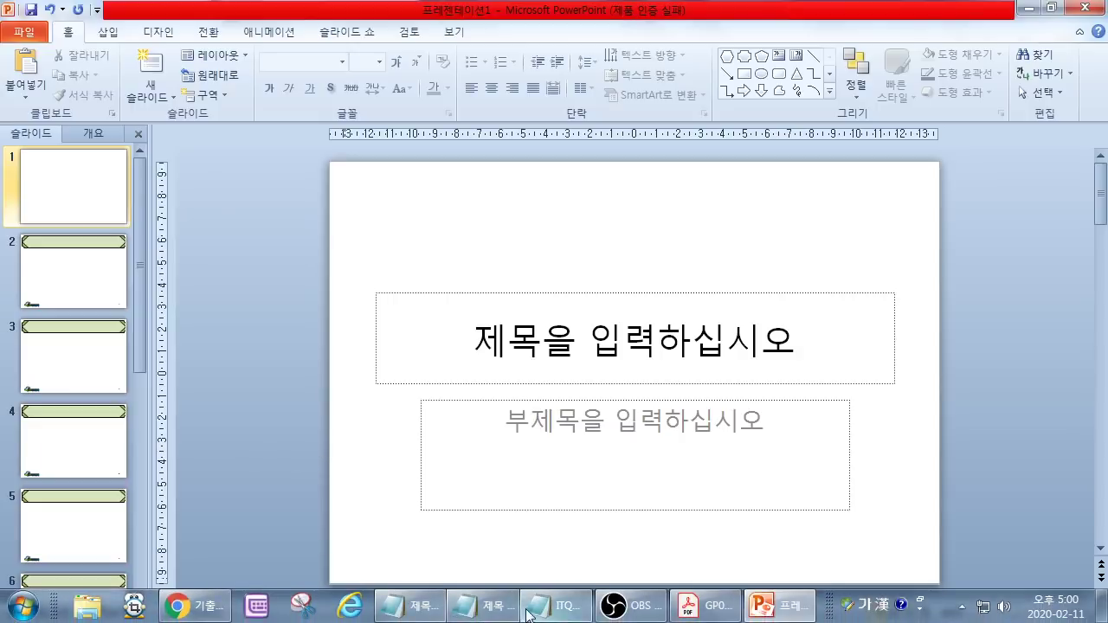
Check the Notepad exam outline for the 전체구성 and [슬라이드5] 차트 슬라이드 sections, then return to PowerPoint
left_click(565, 608)
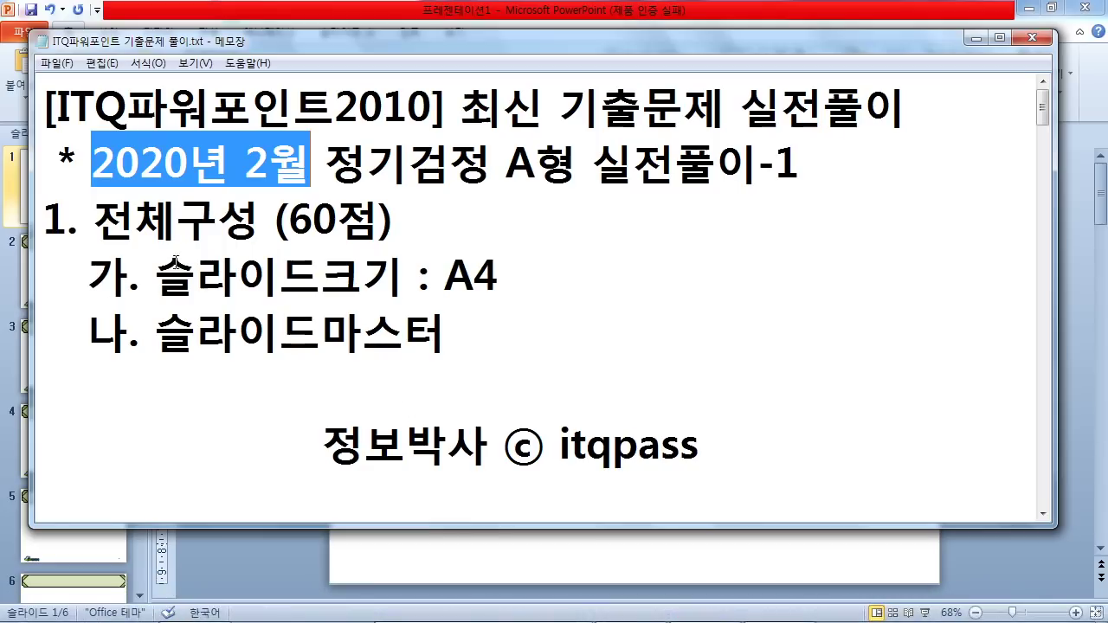
left_click_drag(94, 221, 395, 221)
scroll(401, 374, "down", 3)
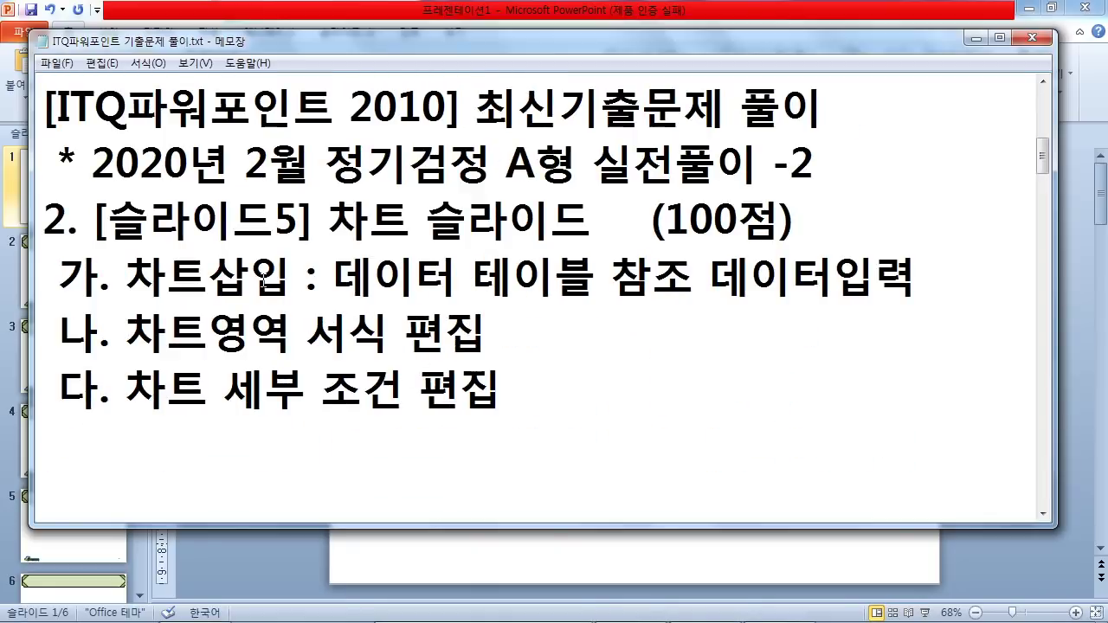
left_click_drag(87, 219, 613, 219)
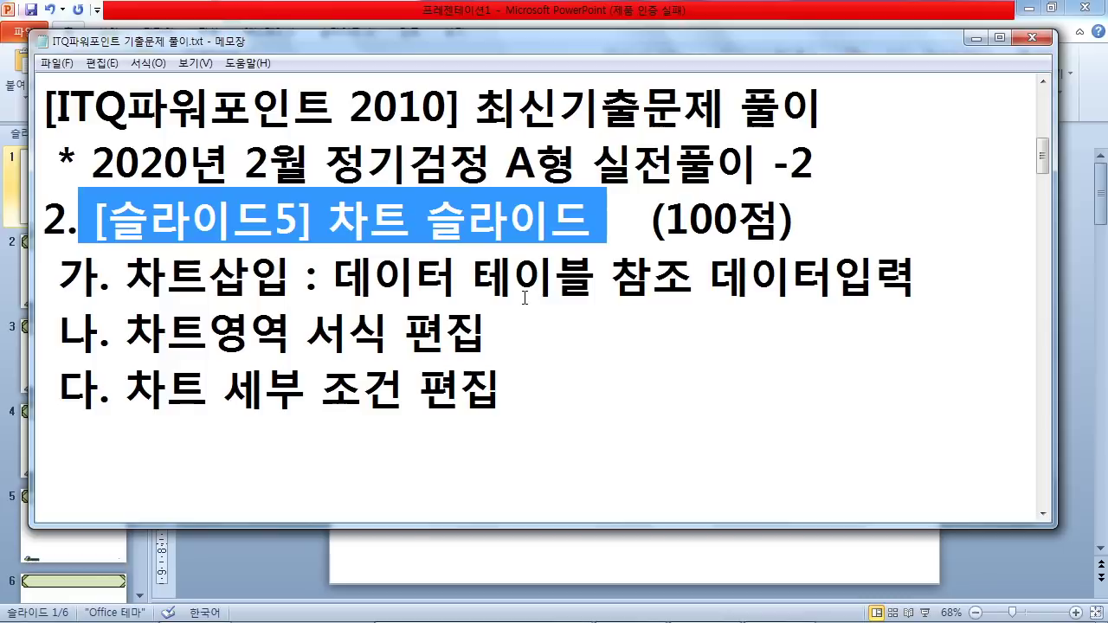
mouse_move(606, 619)
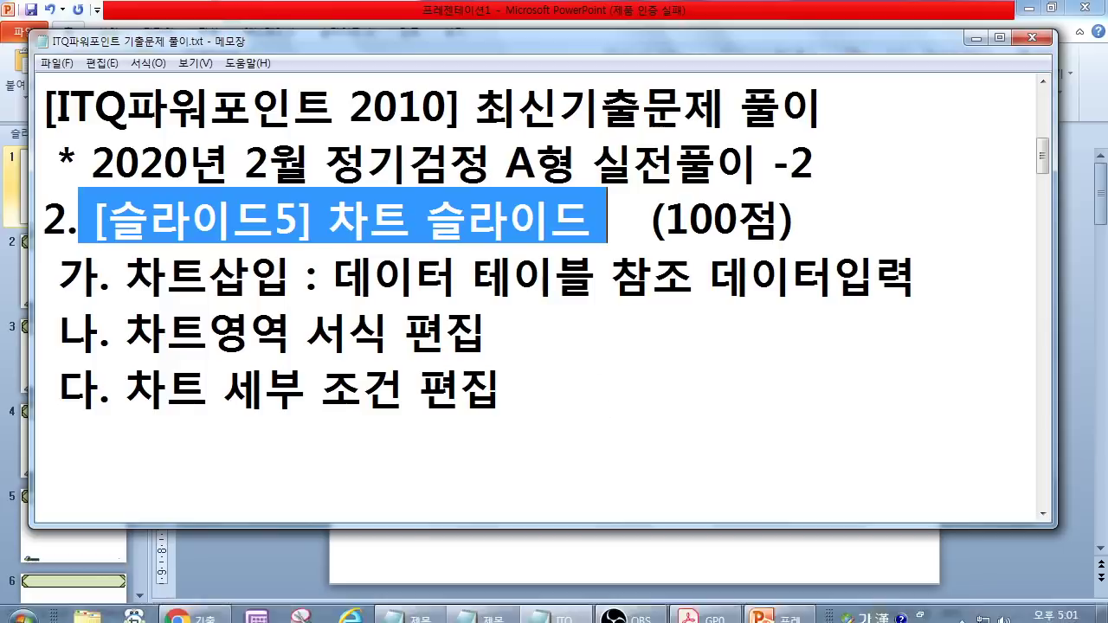
left_click(782, 606)
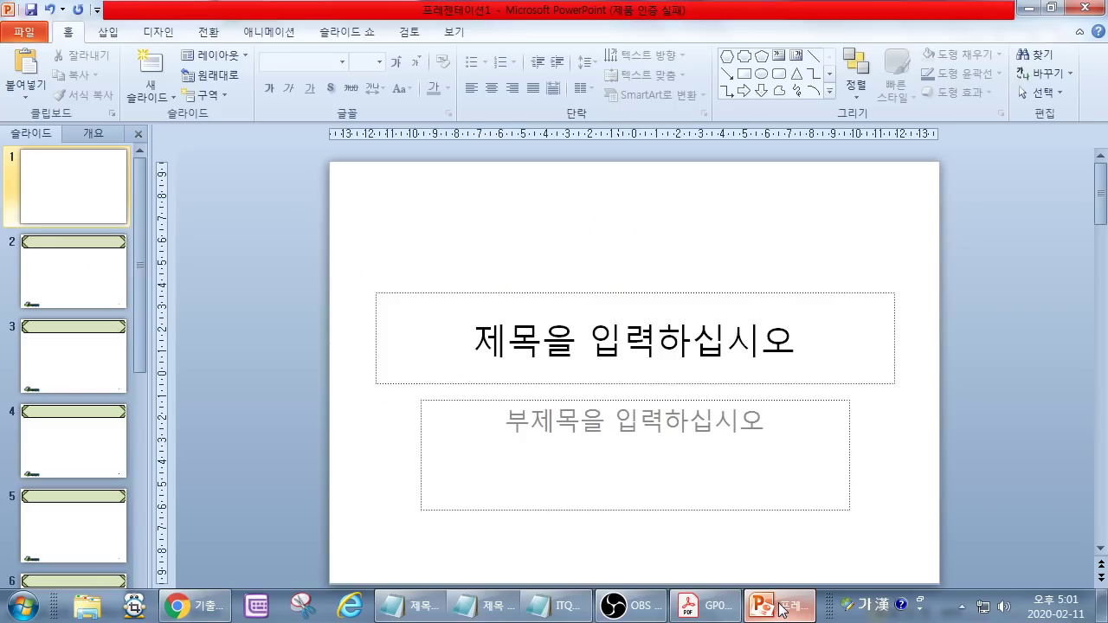
Switch to GP02-08A.pdf in Acrobat Reader and examine the instructions from the title slide through the slide 5 chart
left_click(718, 606)
scroll(543, 310, "up", 10)
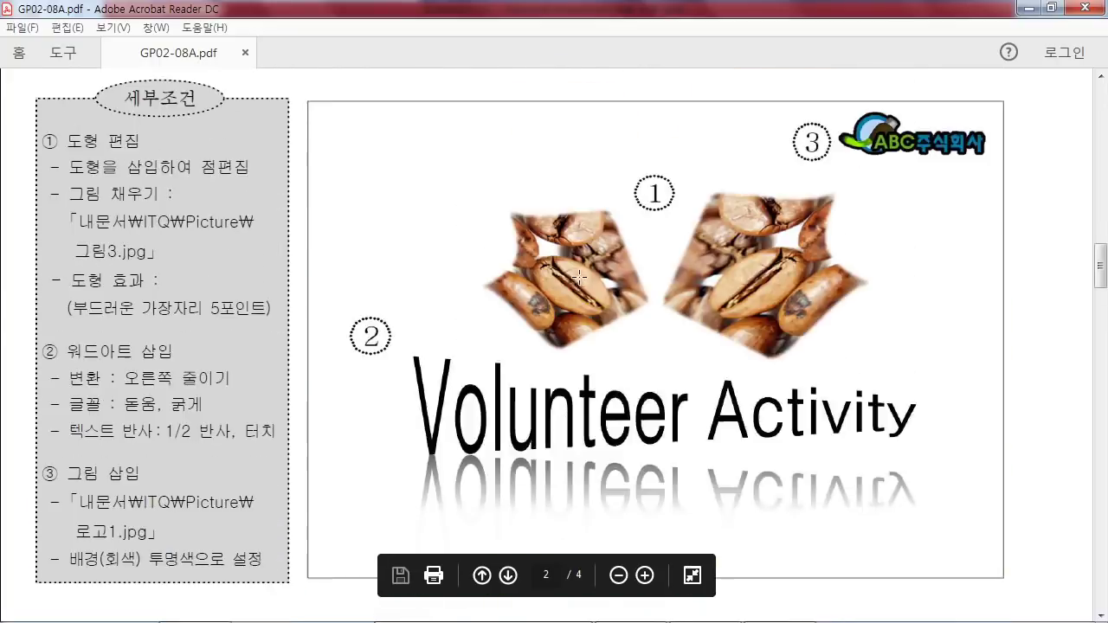
scroll(634, 311, "down", 10)
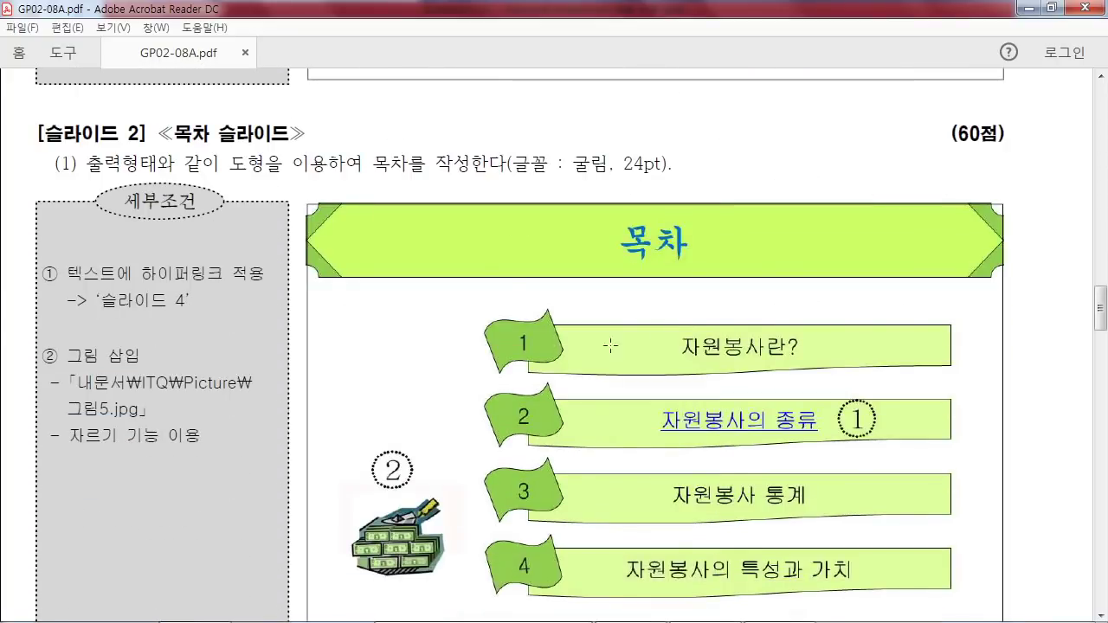
scroll(553, 350, "down", 9)
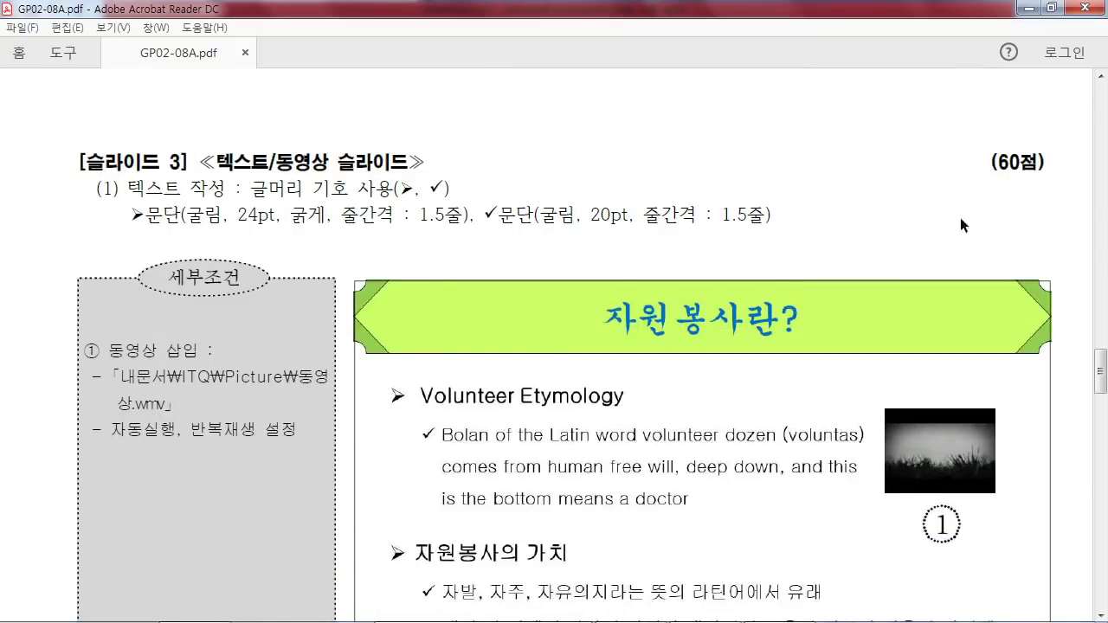
scroll(457, 386, "down", 8)
scroll(458, 386, "down", 1)
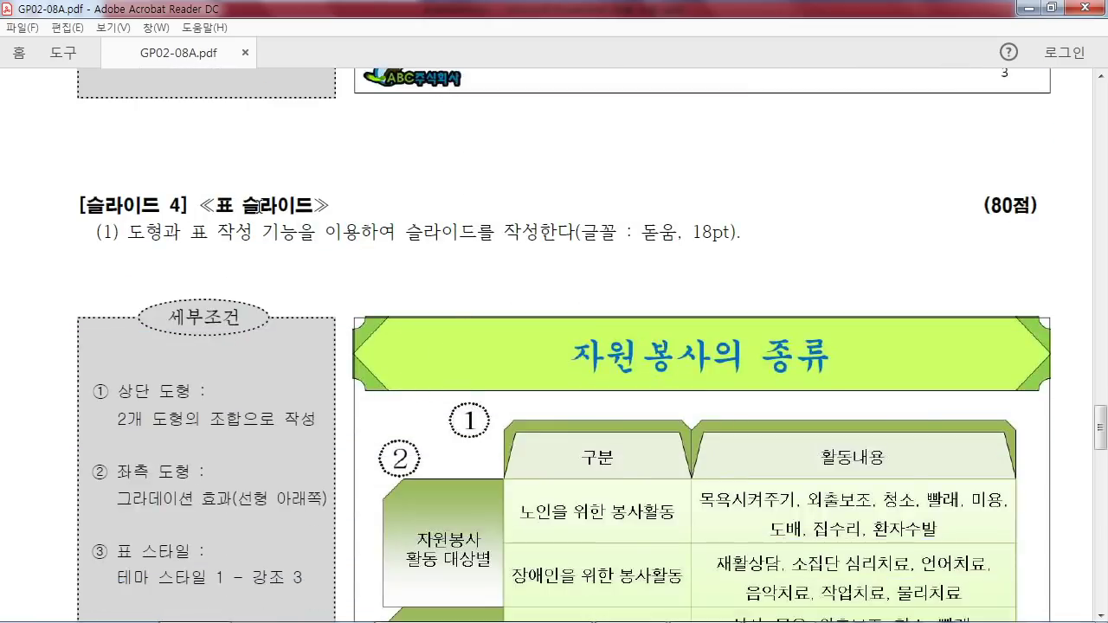
scroll(485, 363, "down", 11)
scroll(523, 338, "down", 10)
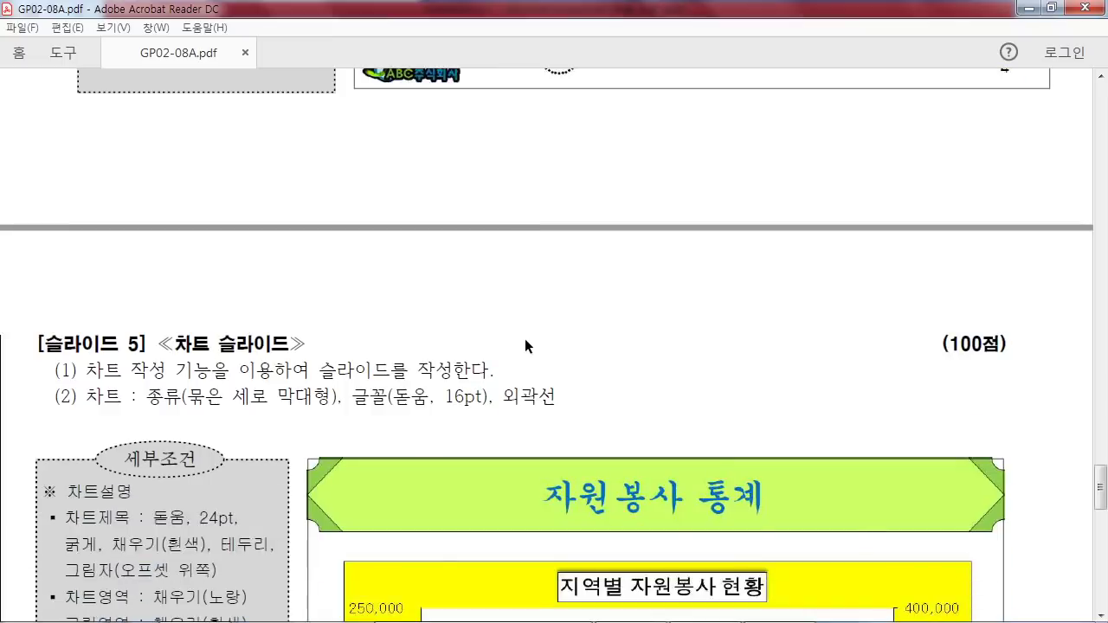
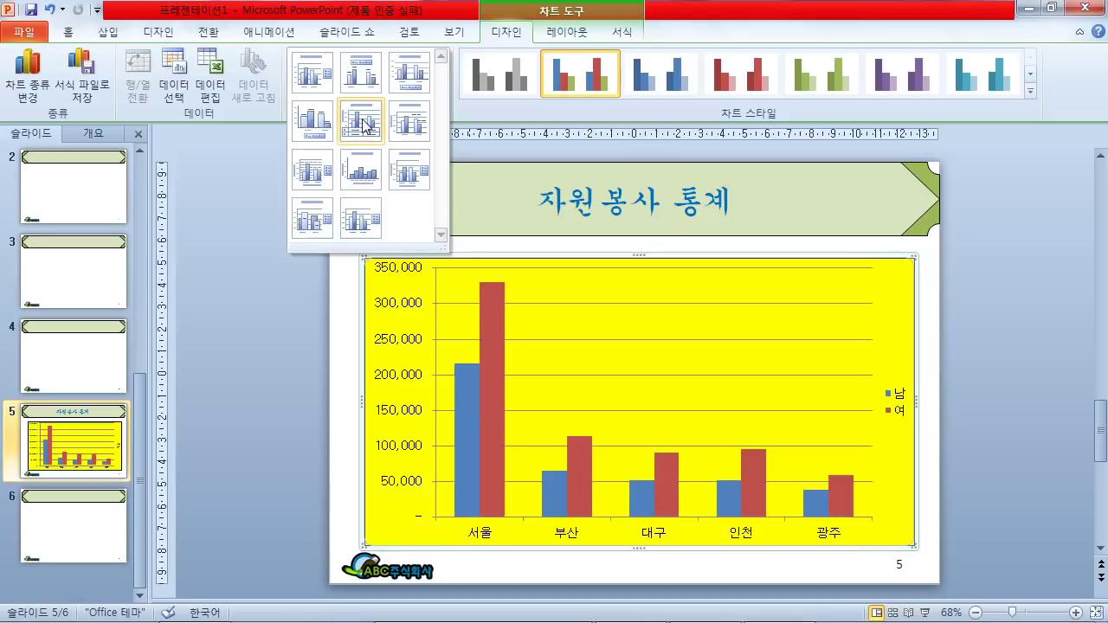
Apply the chart layout with a title and data table to the slide 5 chart and delete its vertical axis title
left_click(361, 121)
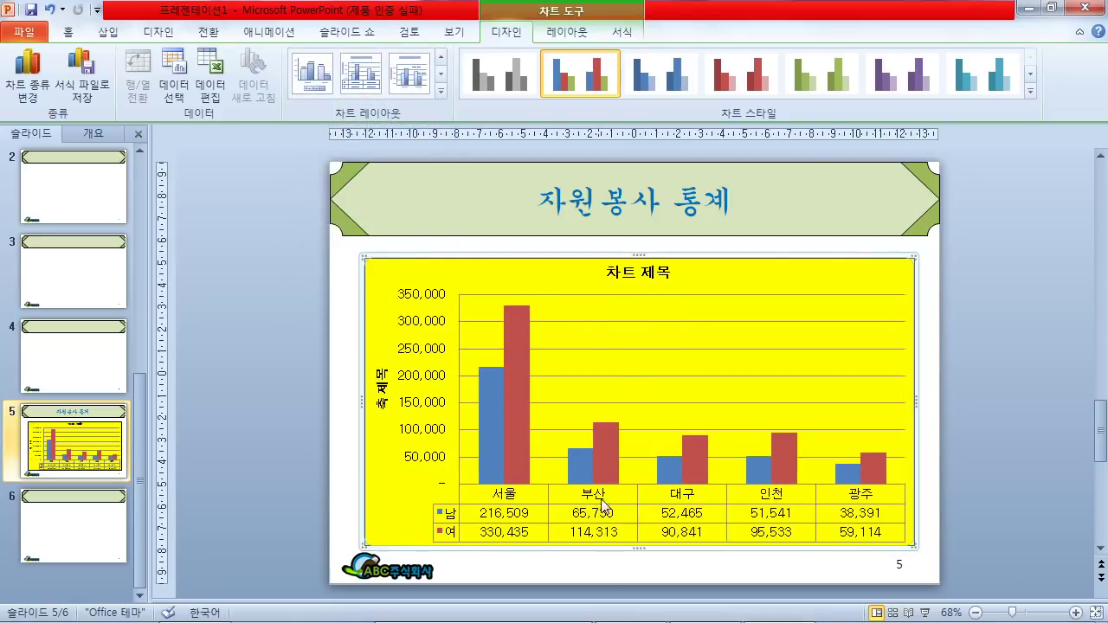
left_click(383, 403)
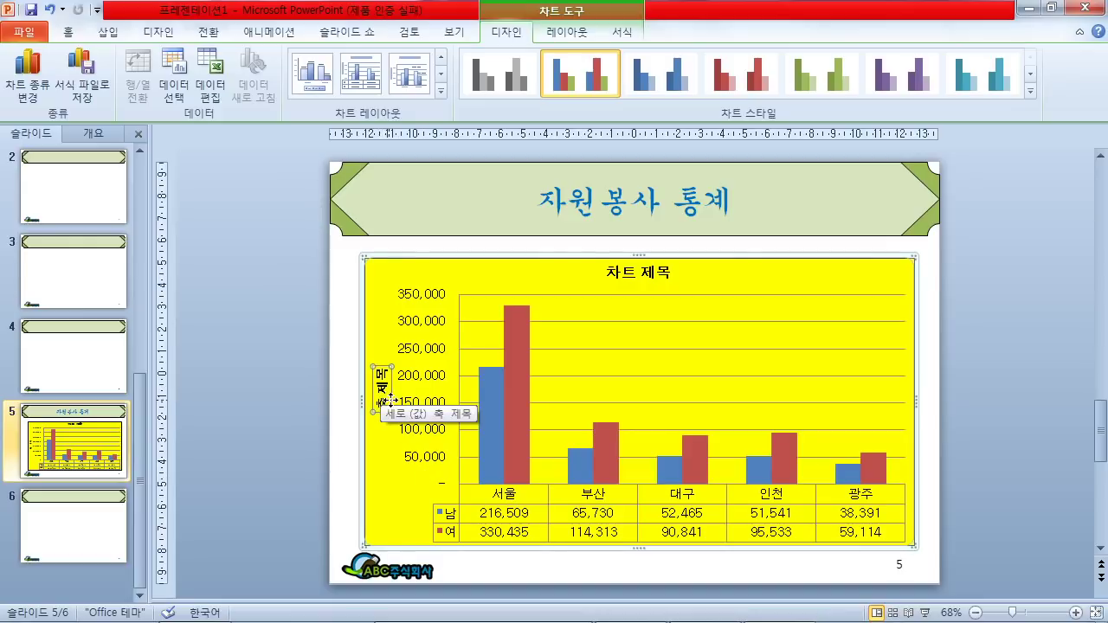
key("Delete")
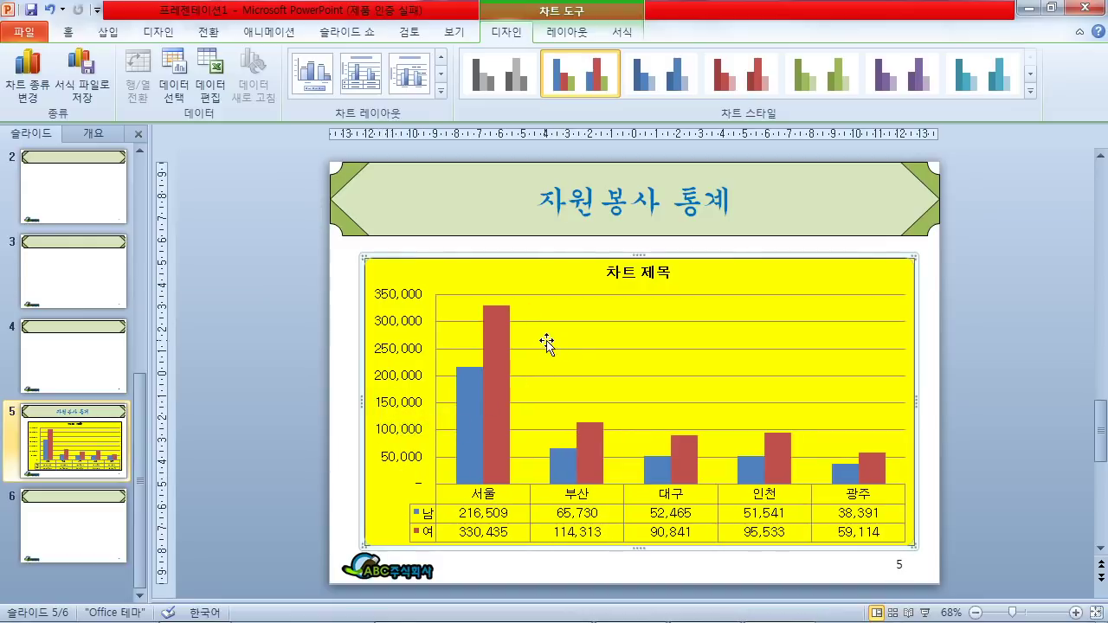
Arrange PowerPoint and the exam PDF side by side, shrinking the slide thumbnails and bringing the PDF's sample chart title into view
double_click(708, 23)
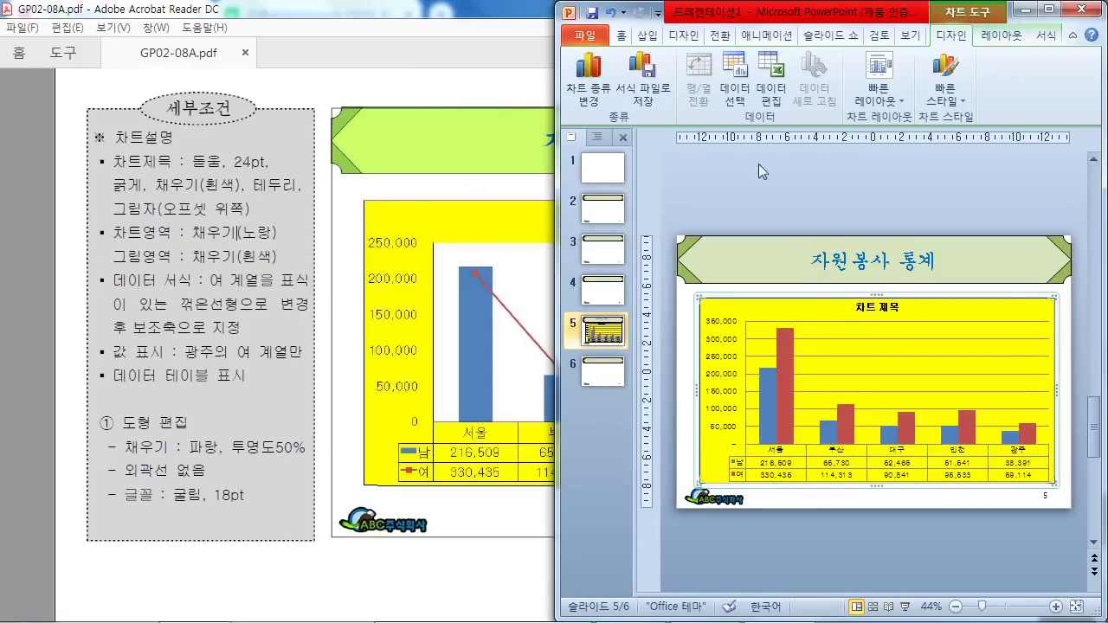
left_click_drag(556, 241, 442, 241)
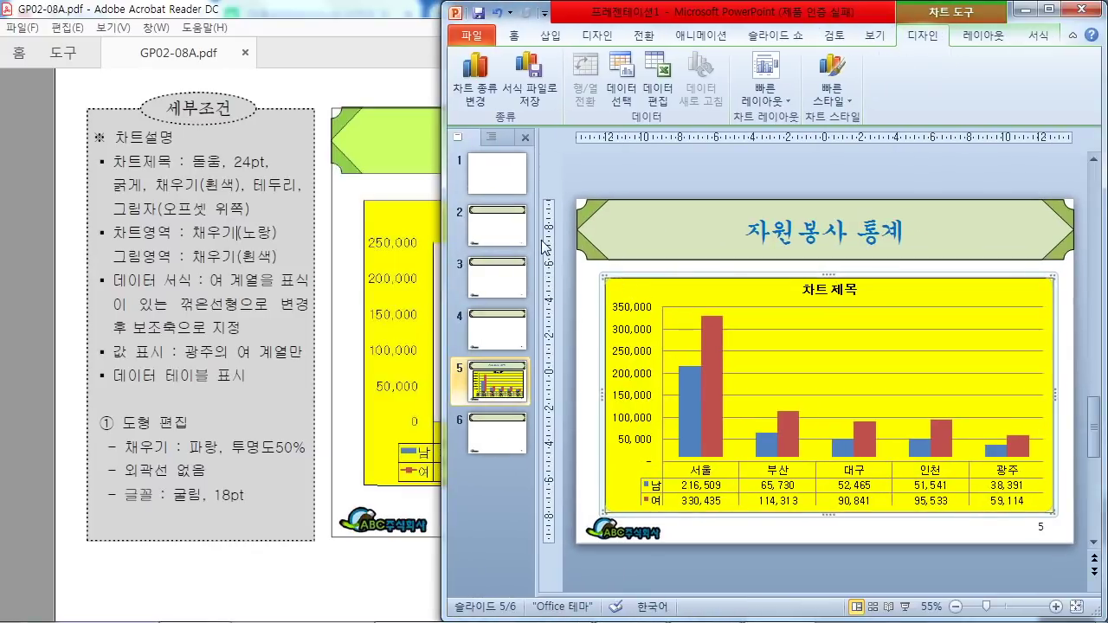
left_click_drag(538, 240, 501, 239)
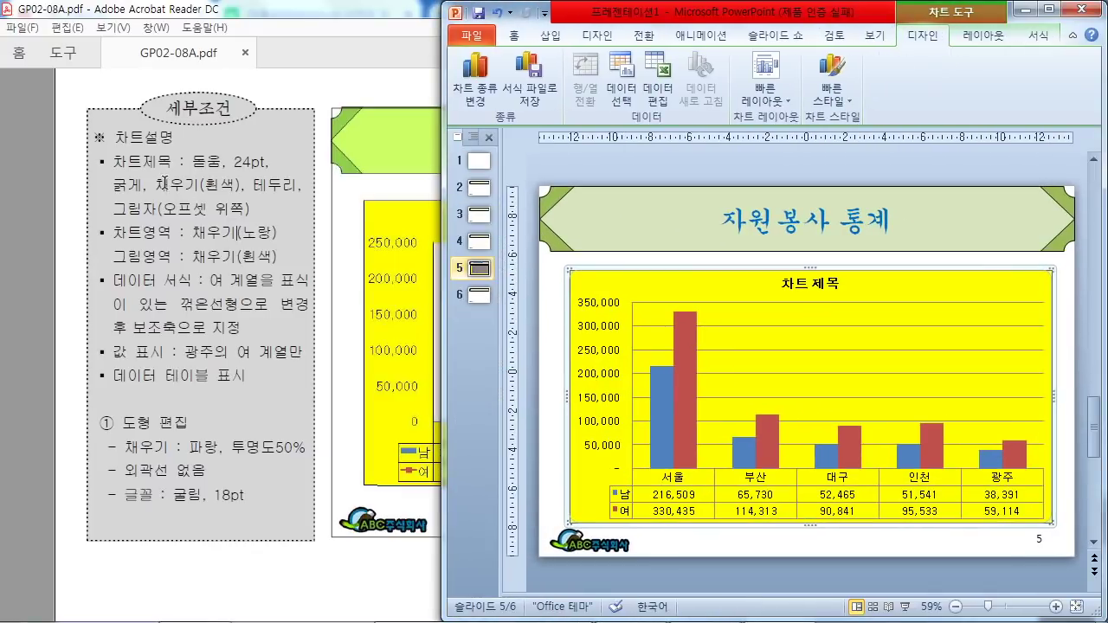
left_click(819, 292)
left_click(337, 551)
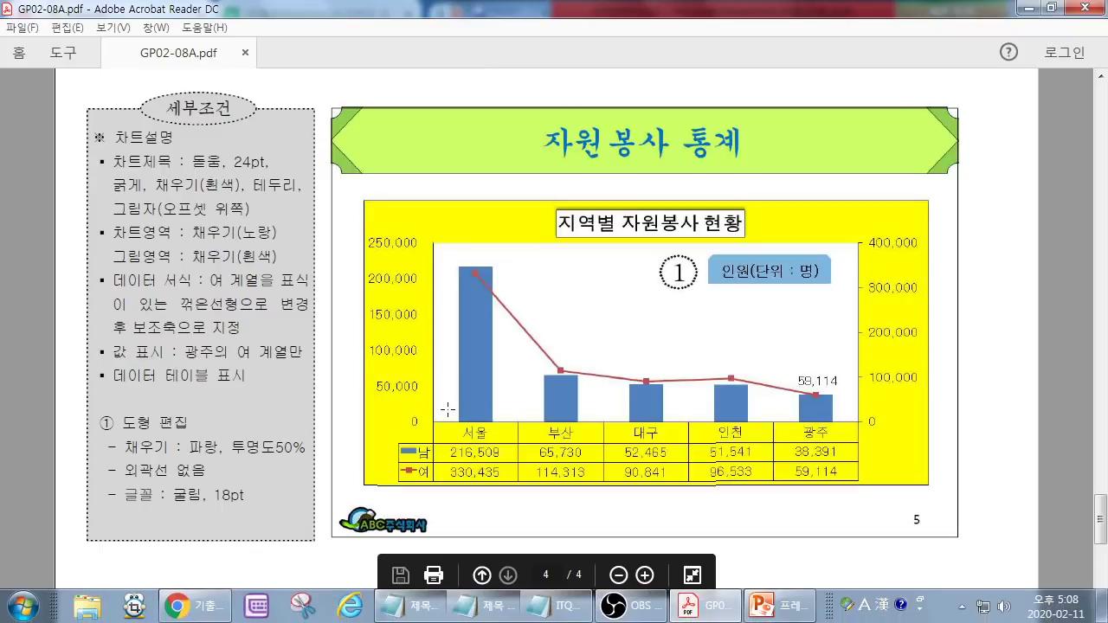
left_click_drag(619, 6, 1, 286)
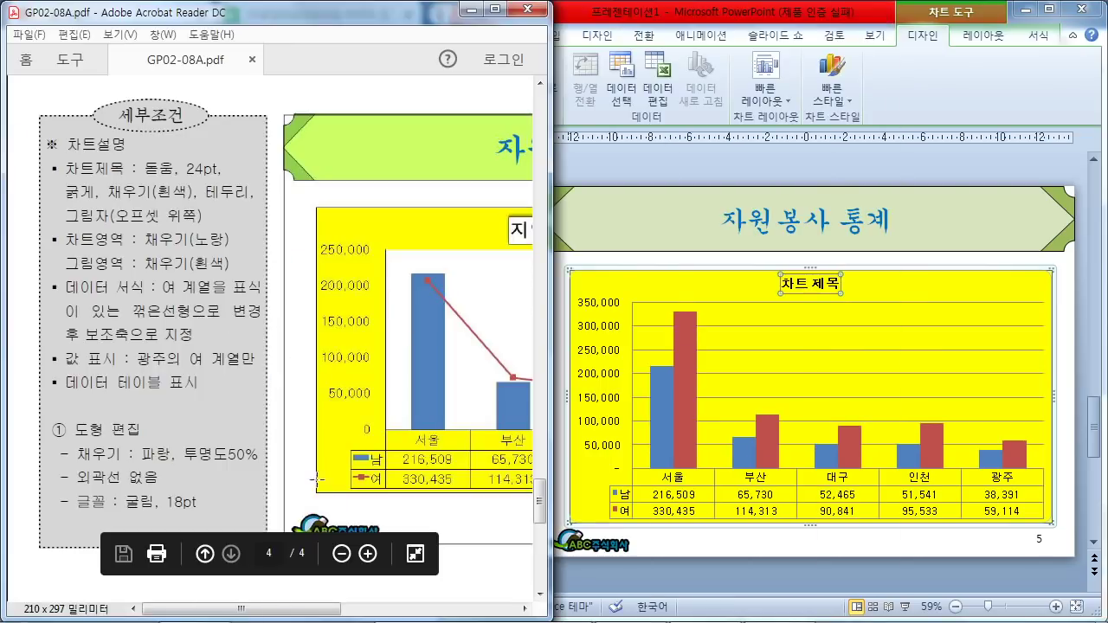
left_click_drag(286, 604, 414, 604)
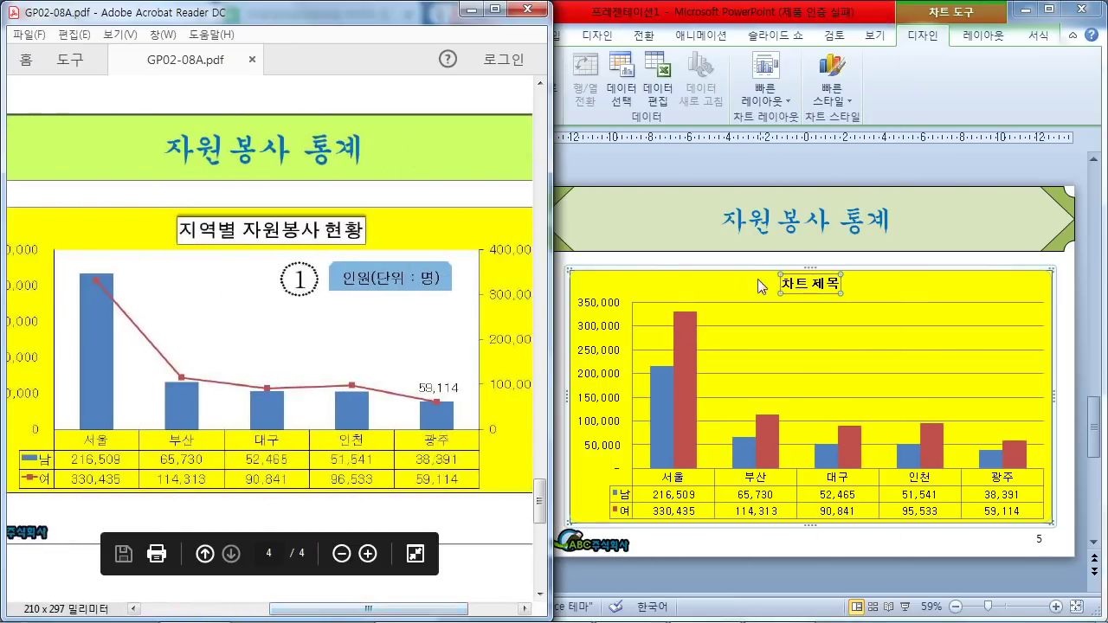
Replace the chart title text with 지역별 자원봉사 현황
left_click(799, 285)
left_click(812, 286)
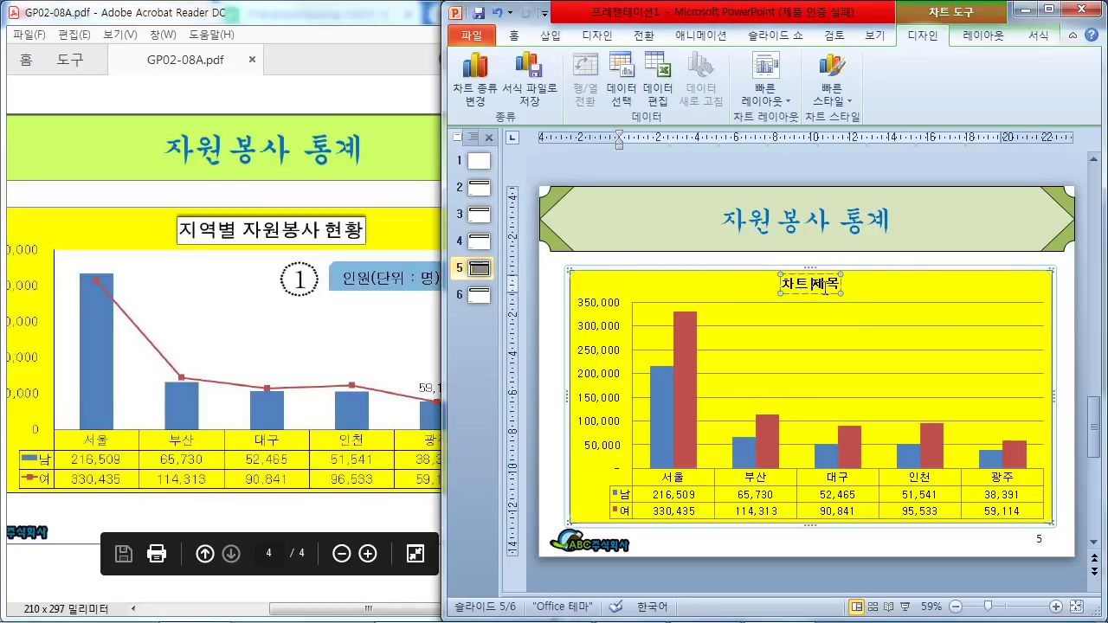
left_click_drag(840, 284, 742, 283)
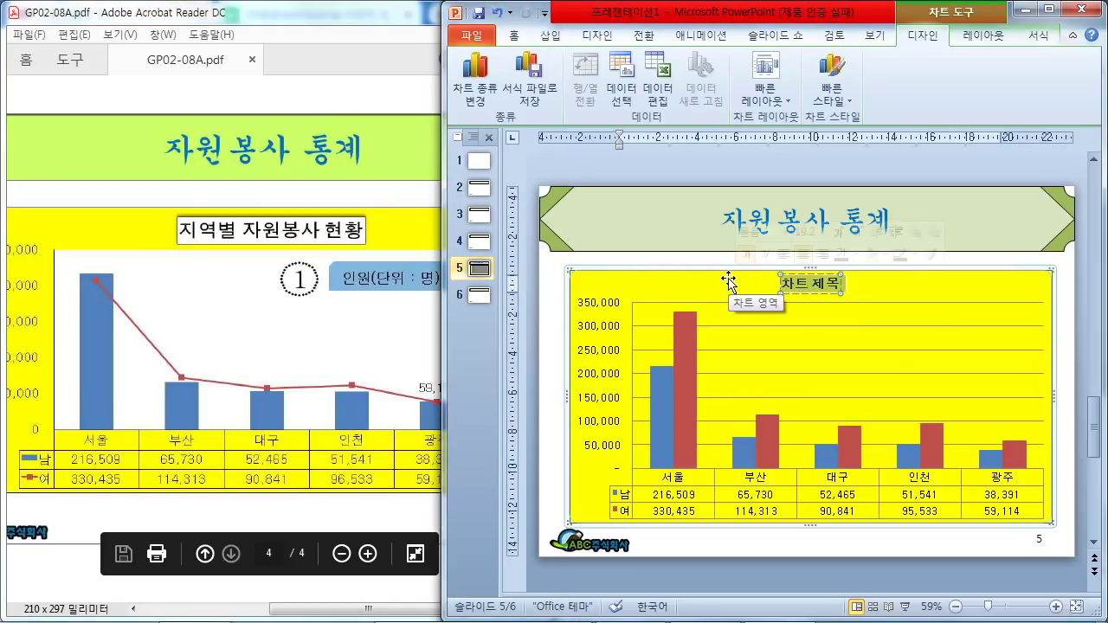
type("지역별 자원봉")
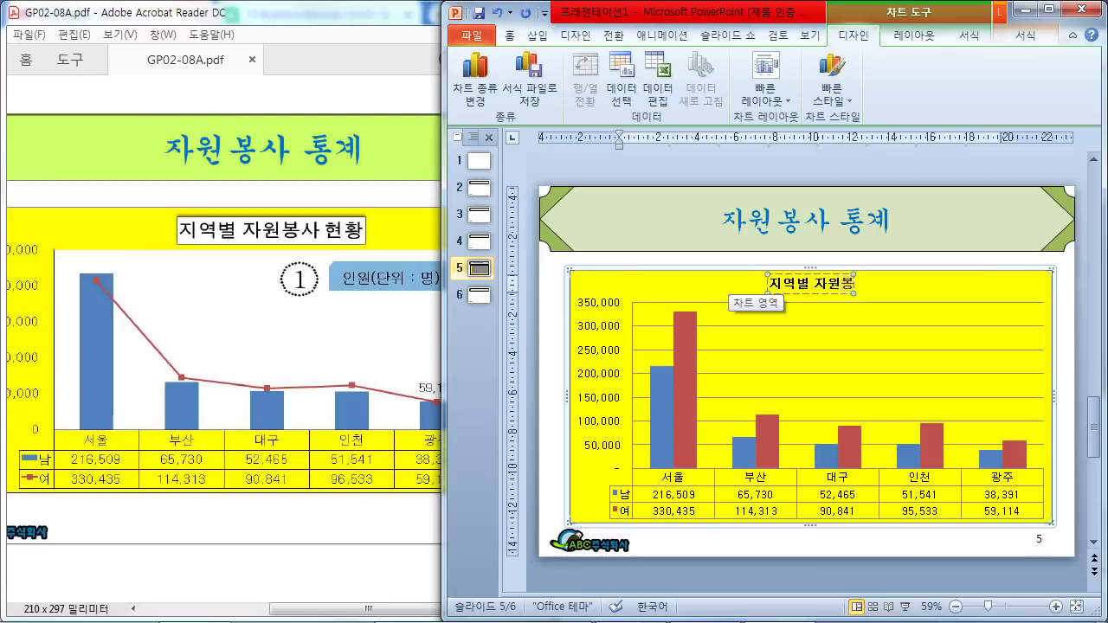
type("사 현황")
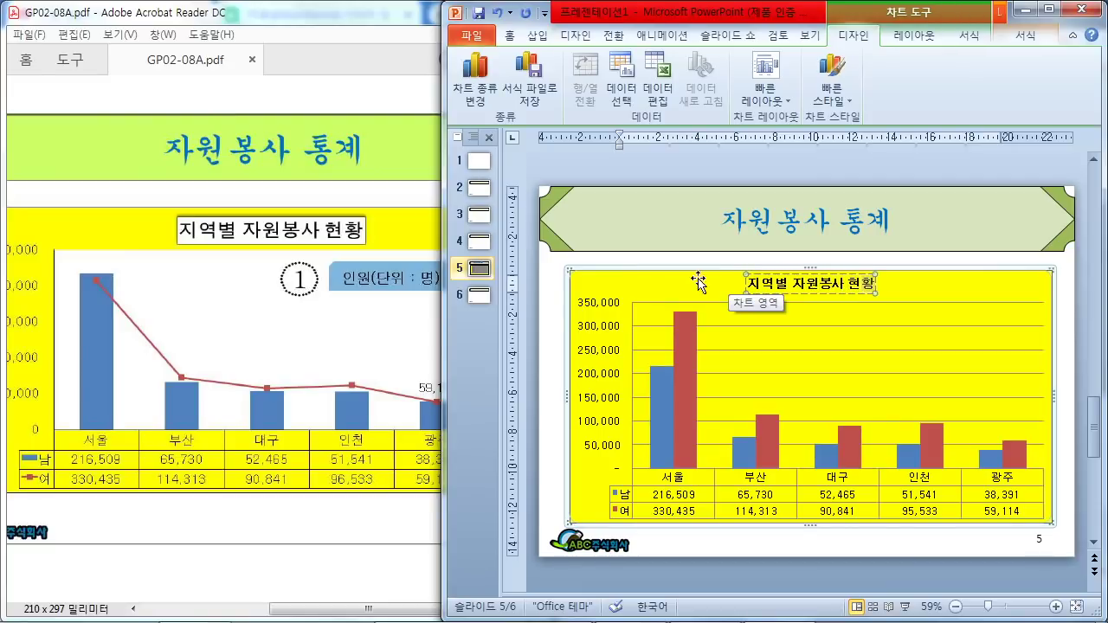
Check the chart title conditions in the exam PDF and set the chart title's font size to 24 pt
left_click_drag(336, 609, 228, 611)
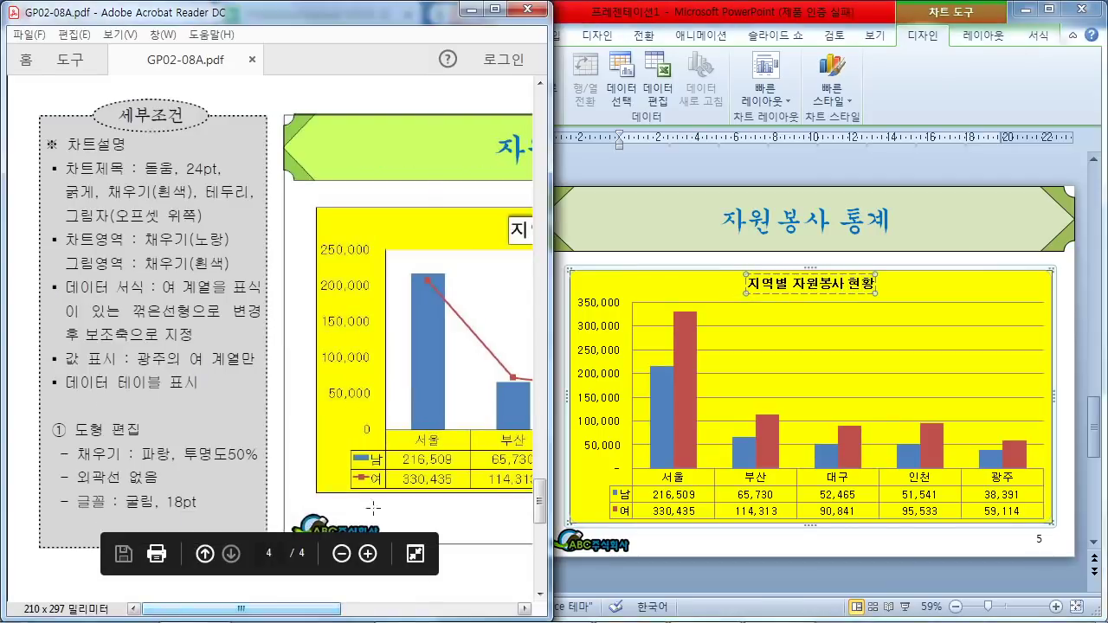
left_click(743, 161)
scroll(749, 238, "up", 1)
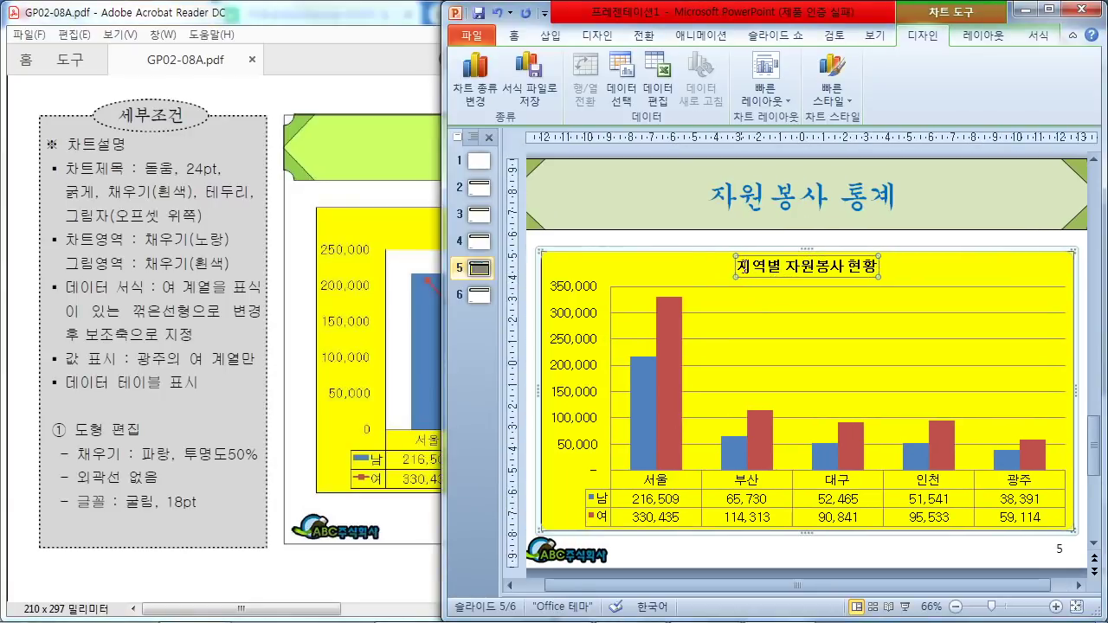
left_click(514, 36)
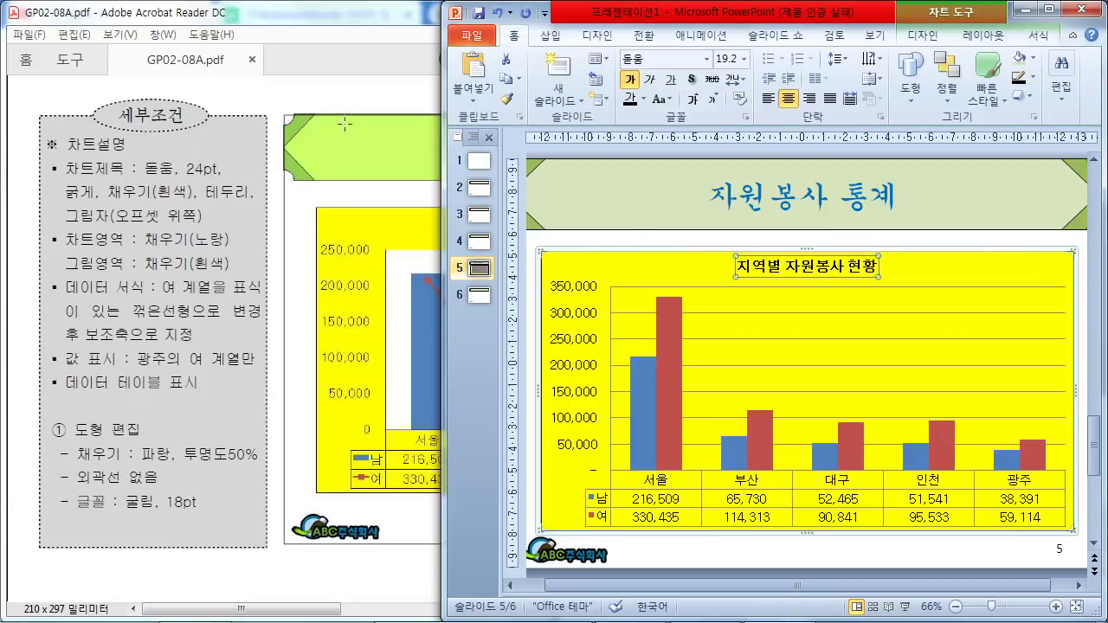
left_click(726, 59)
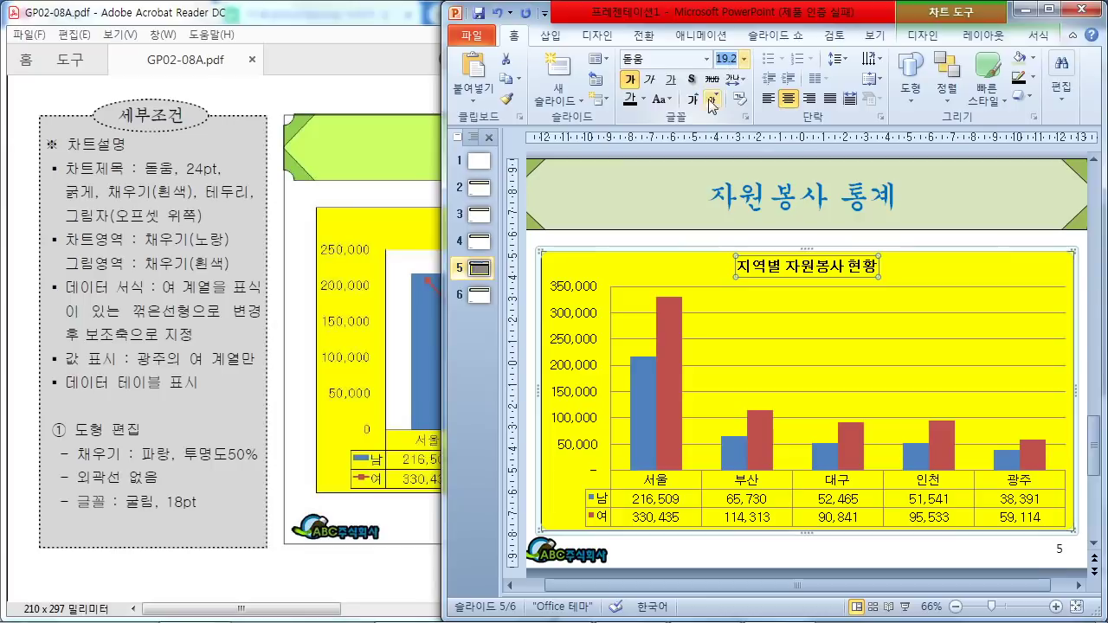
type("2")
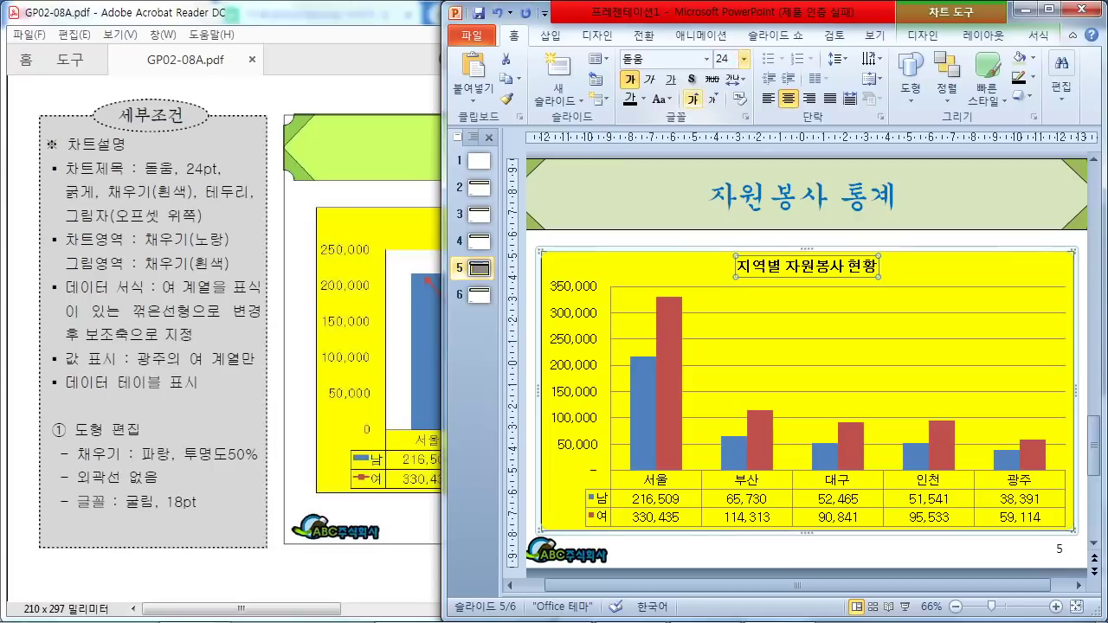
type("4")
key("Return")
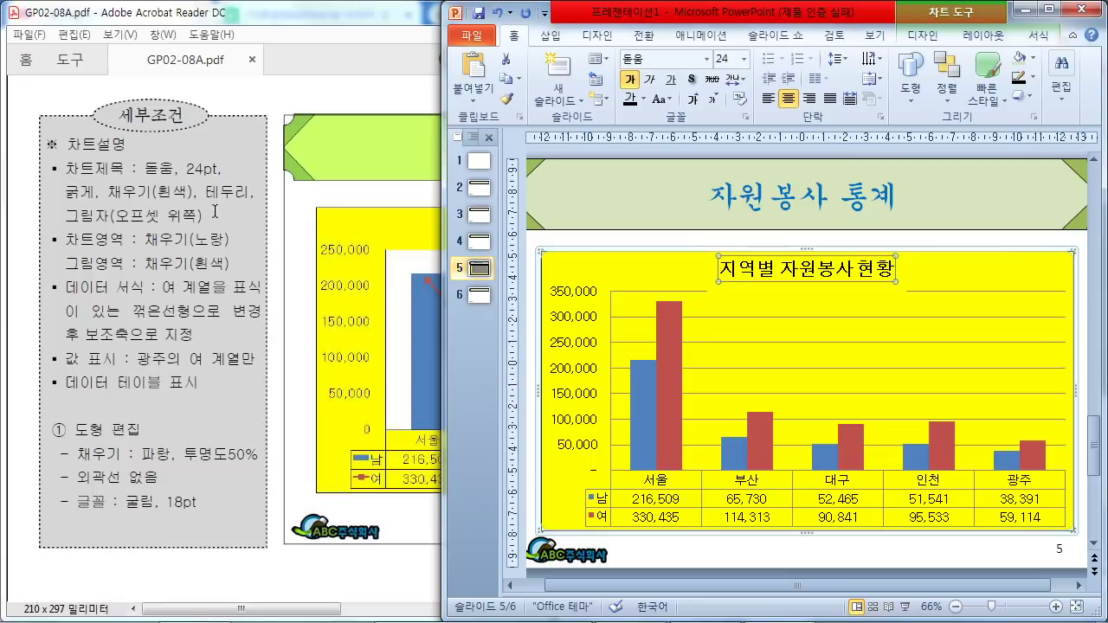
Give the chart title on slide 5 a solid white fill
right_click(795, 269)
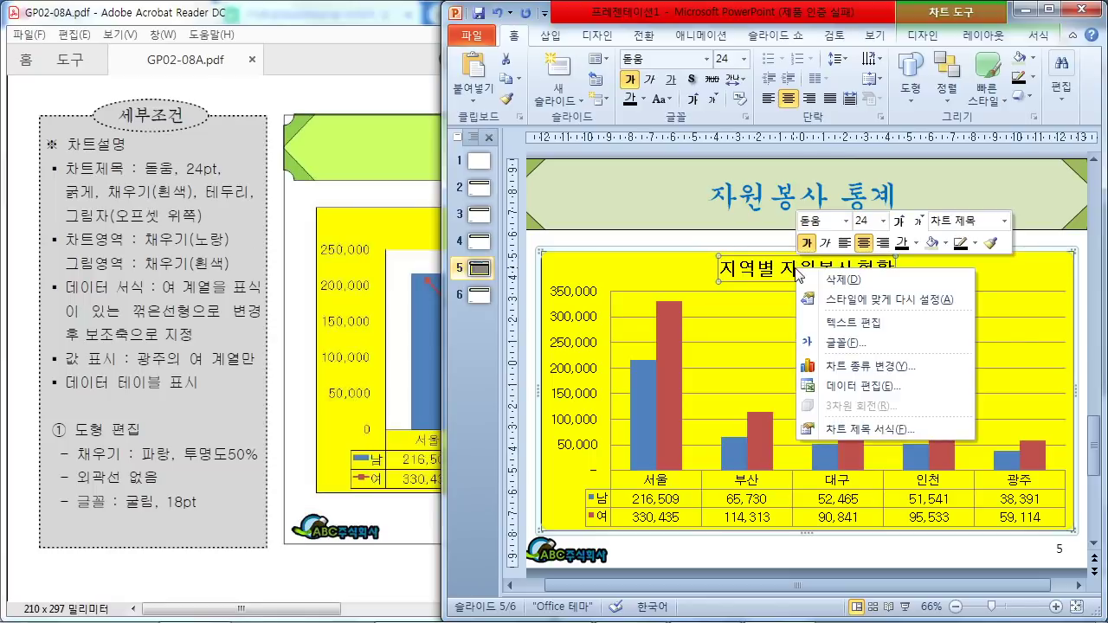
left_click(858, 428)
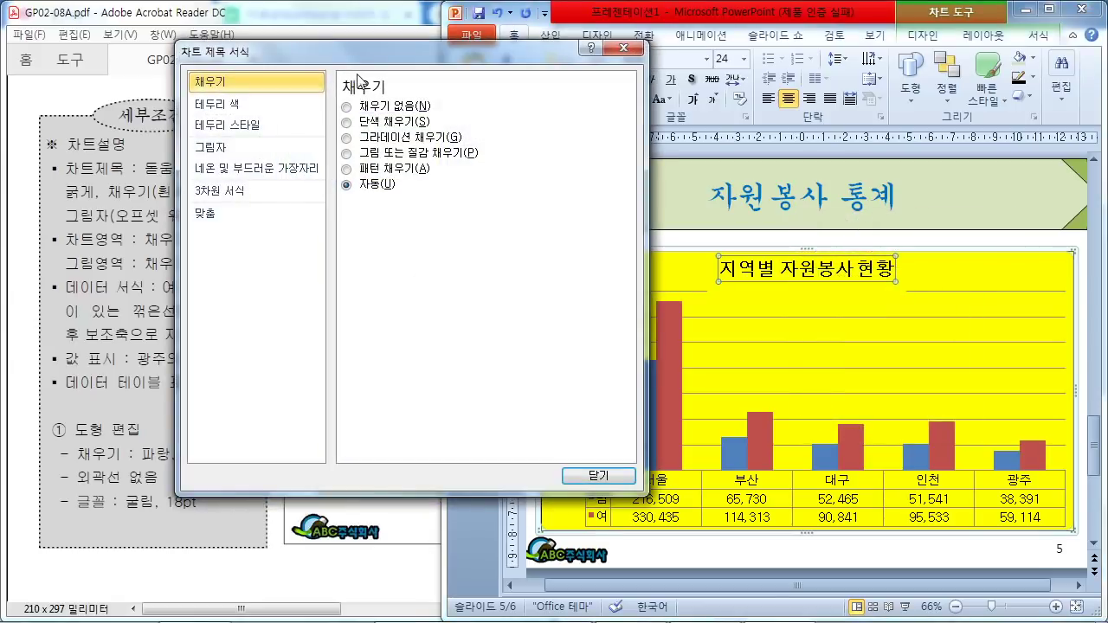
left_click_drag(354, 57, 568, 53)
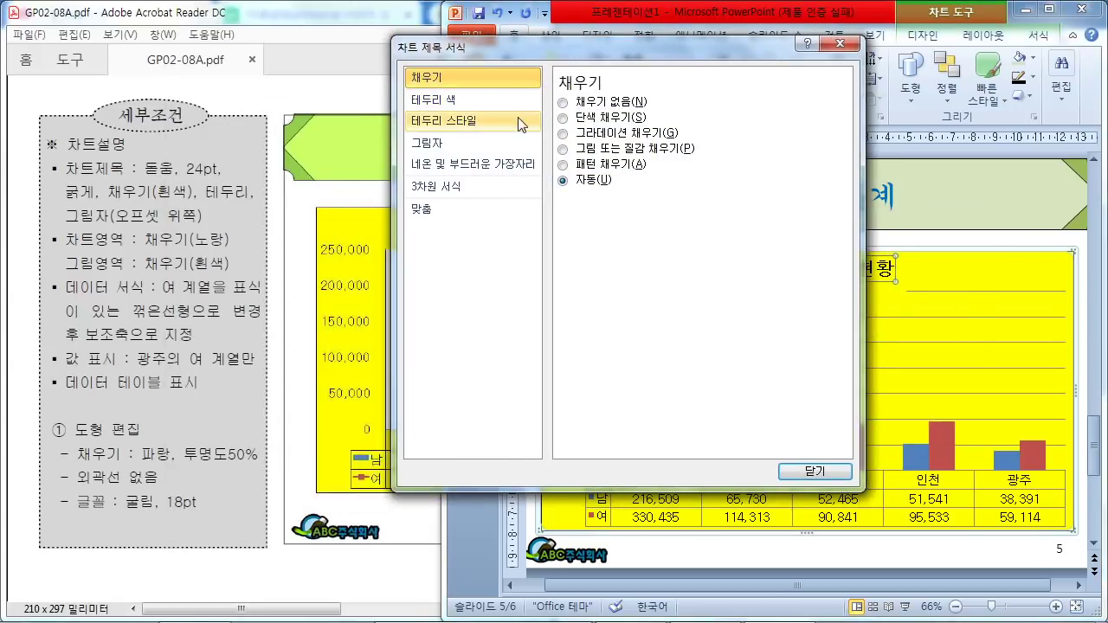
left_click(570, 121)
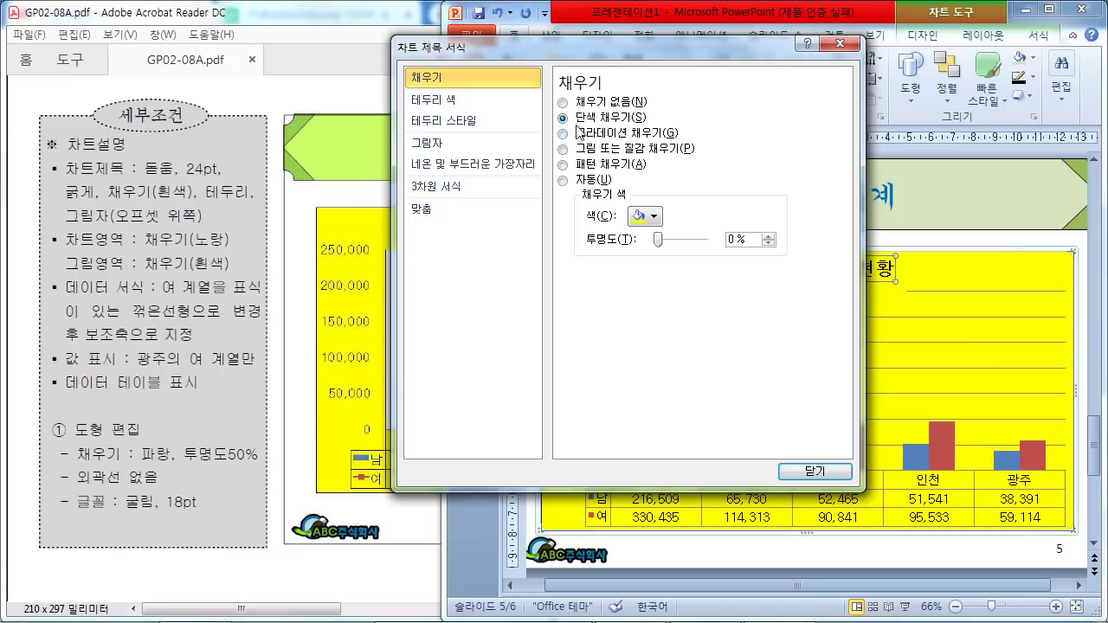
left_click(651, 217)
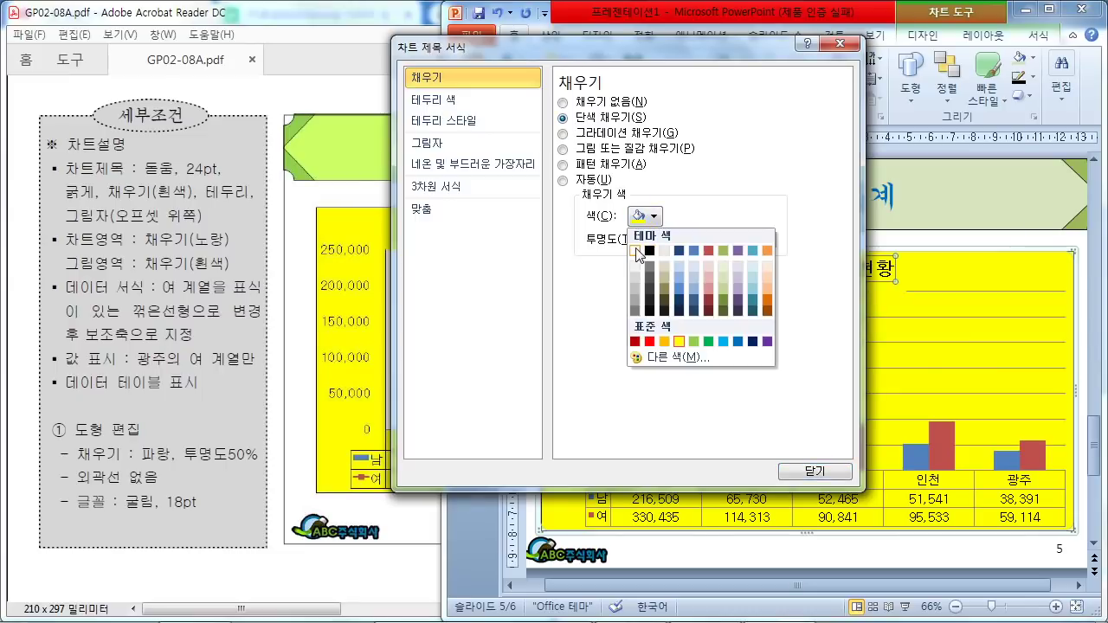
left_click(638, 252)
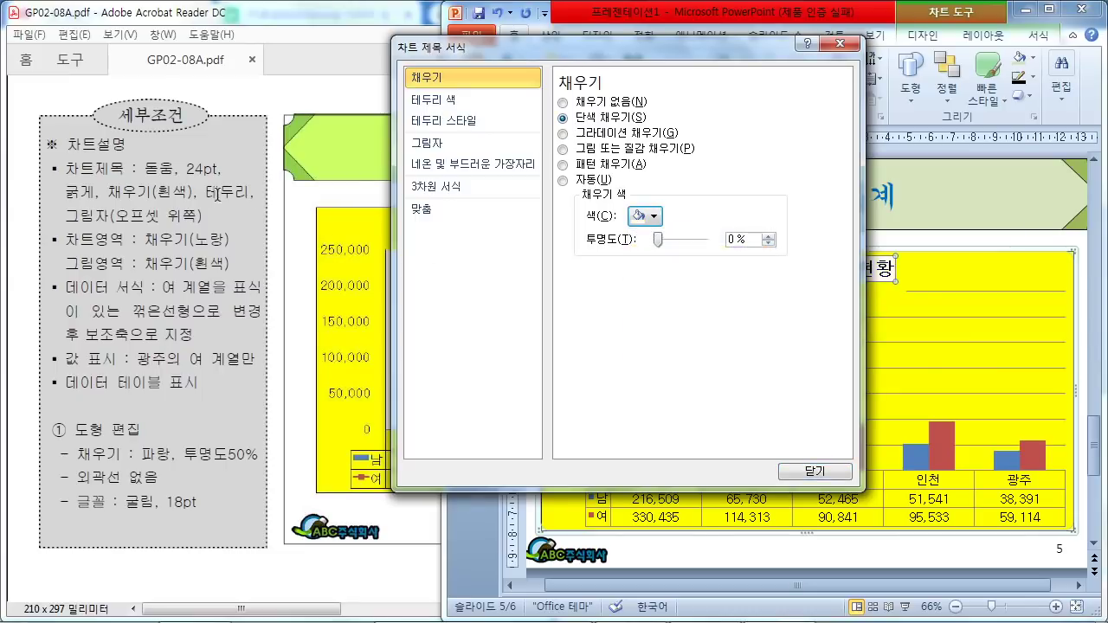
Give the chart title a solid black border line
left_click(481, 104)
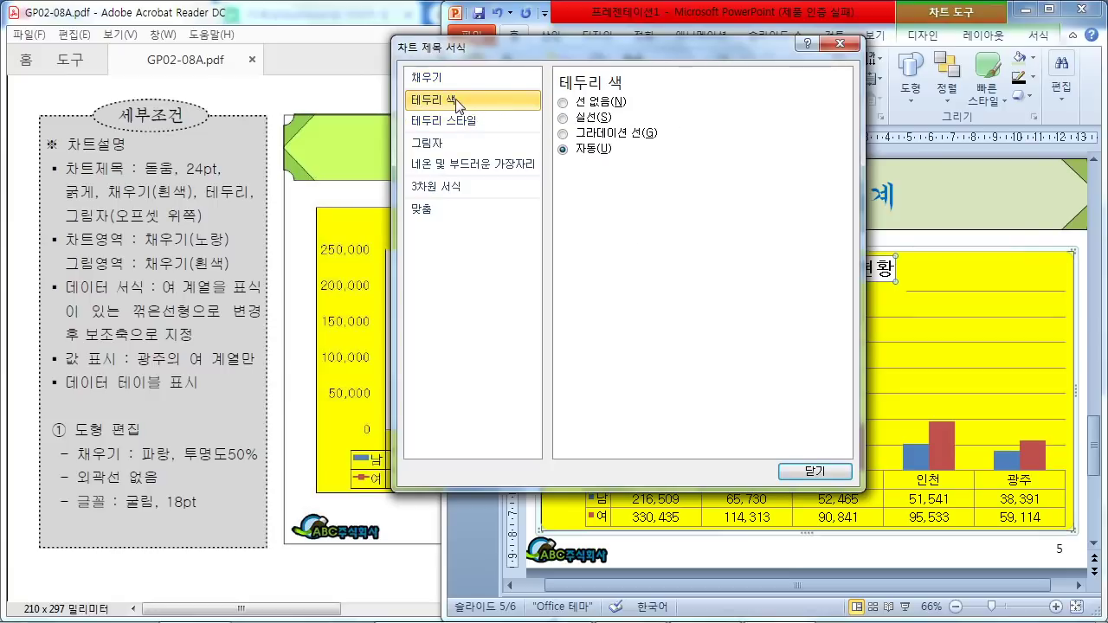
left_click(563, 119)
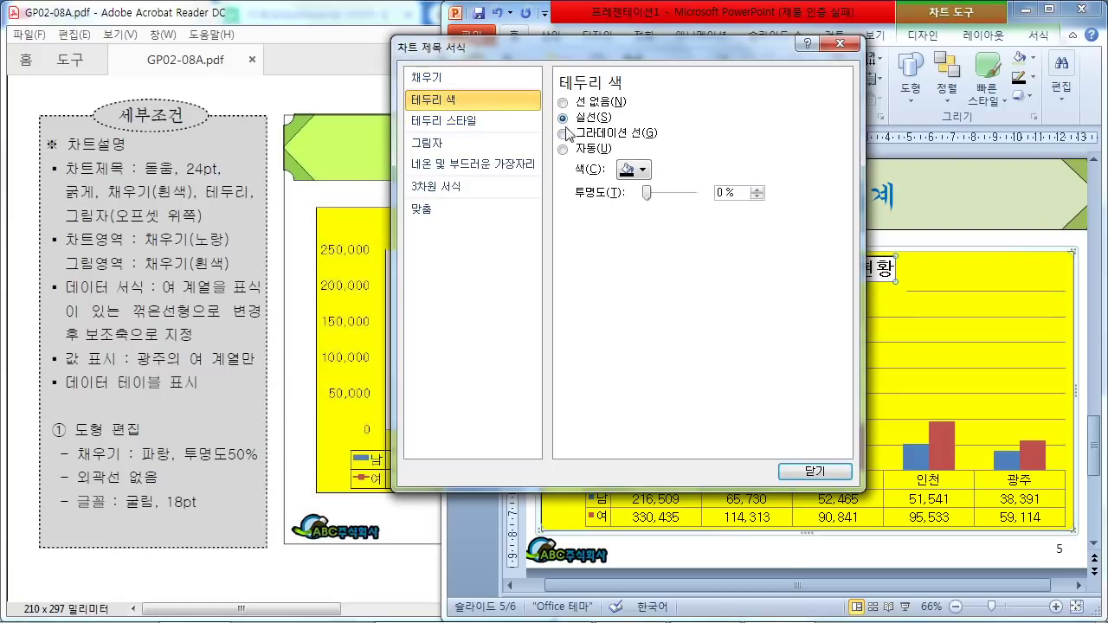
left_click(633, 170)
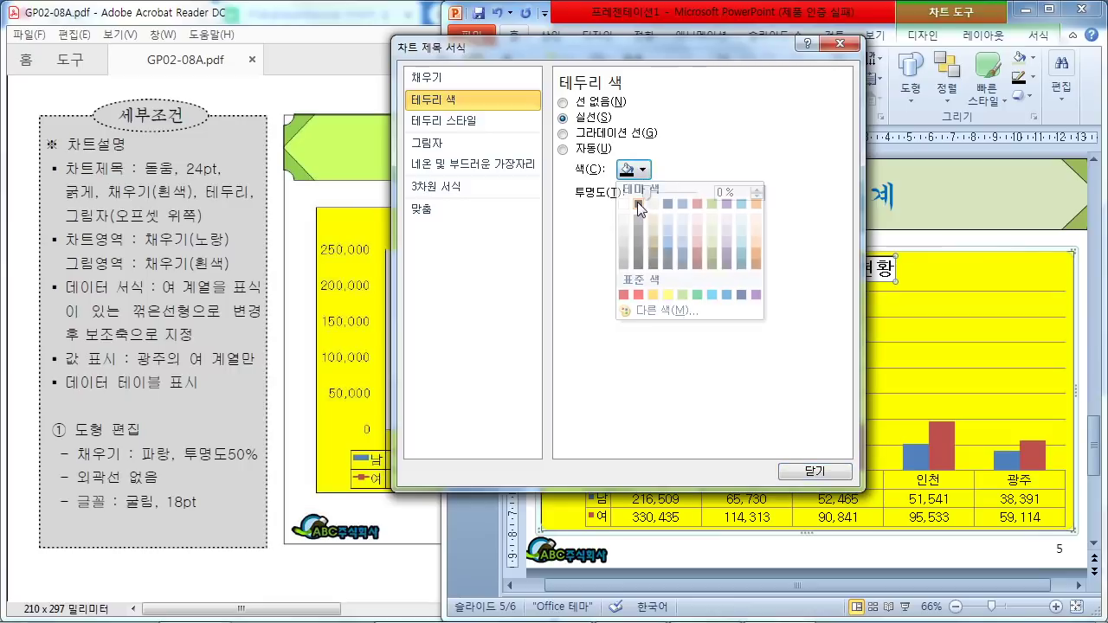
left_click(638, 207)
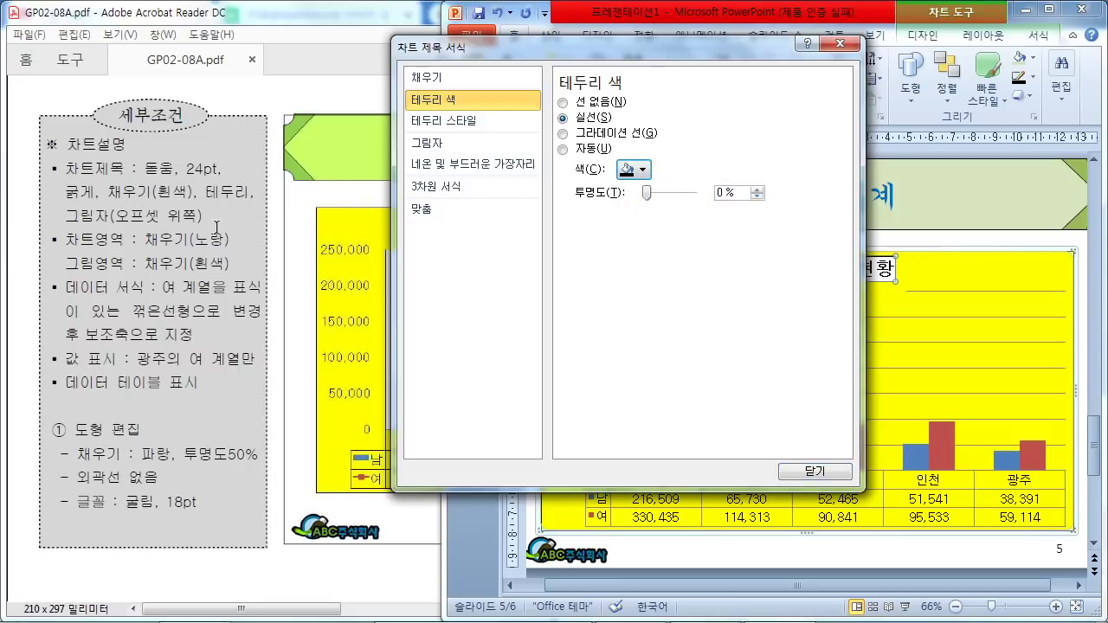
Apply the outer shadow preset 오프셋 위쪽 (offset top) to the chart title and close its formatting settings
left_click(458, 143)
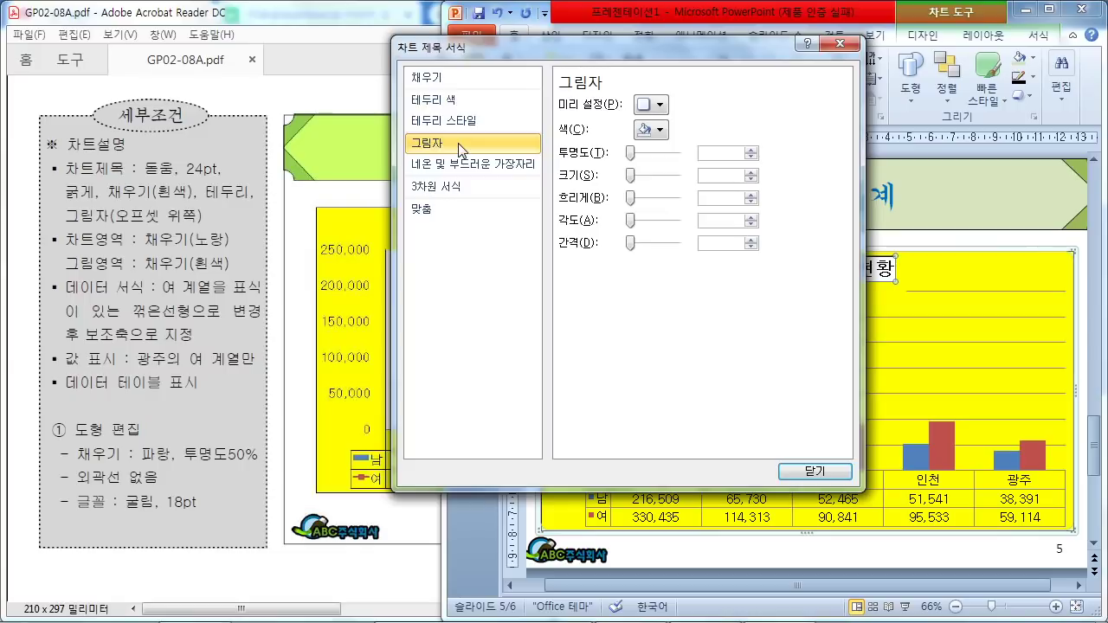
left_click_drag(406, 131, 496, 153)
left_click_drag(624, 93, 682, 116)
key("Escape")
left_click(660, 105)
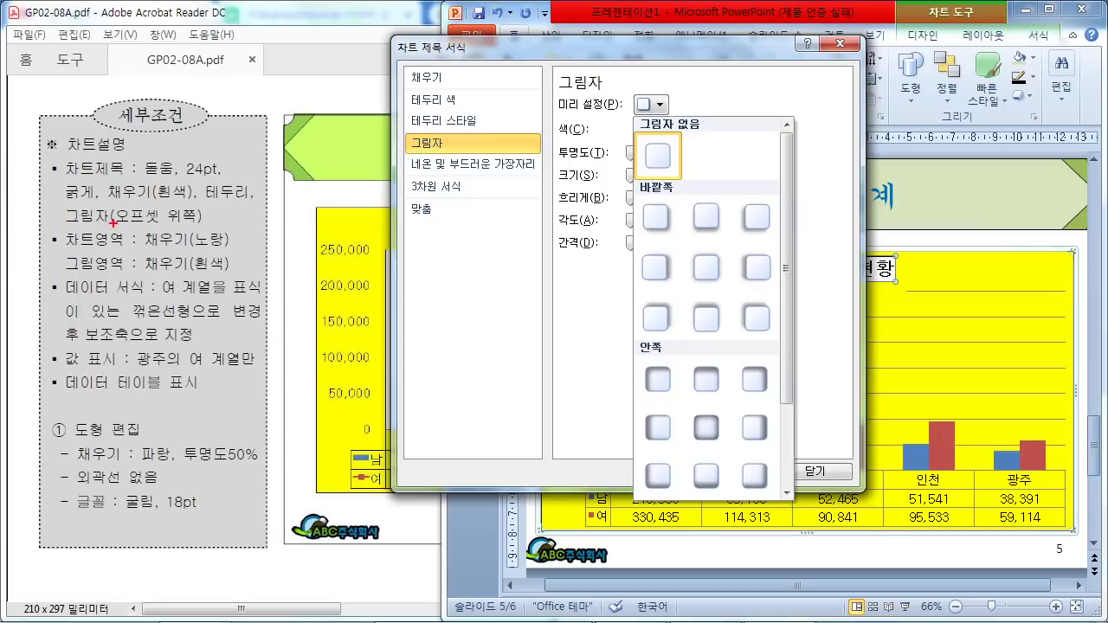
left_click_drag(112, 223, 217, 227)
mouse_move(689, 310)
left_mouse_down()
mouse_move(728, 304)
mouse_move(814, 251)
left_mouse_up()
key("Escape")
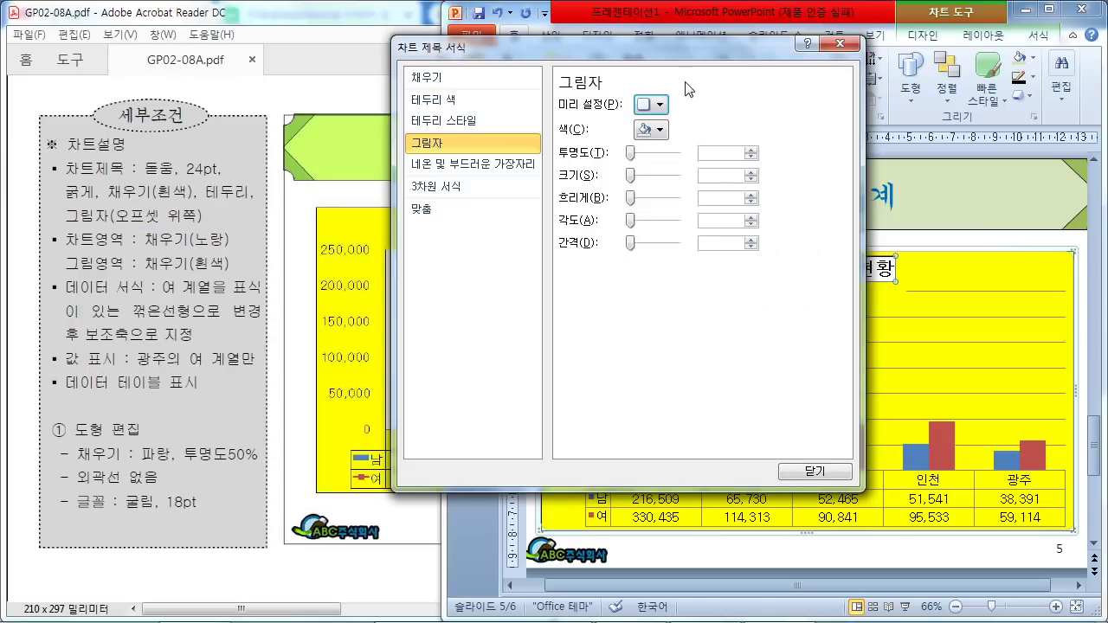
left_click(662, 104)
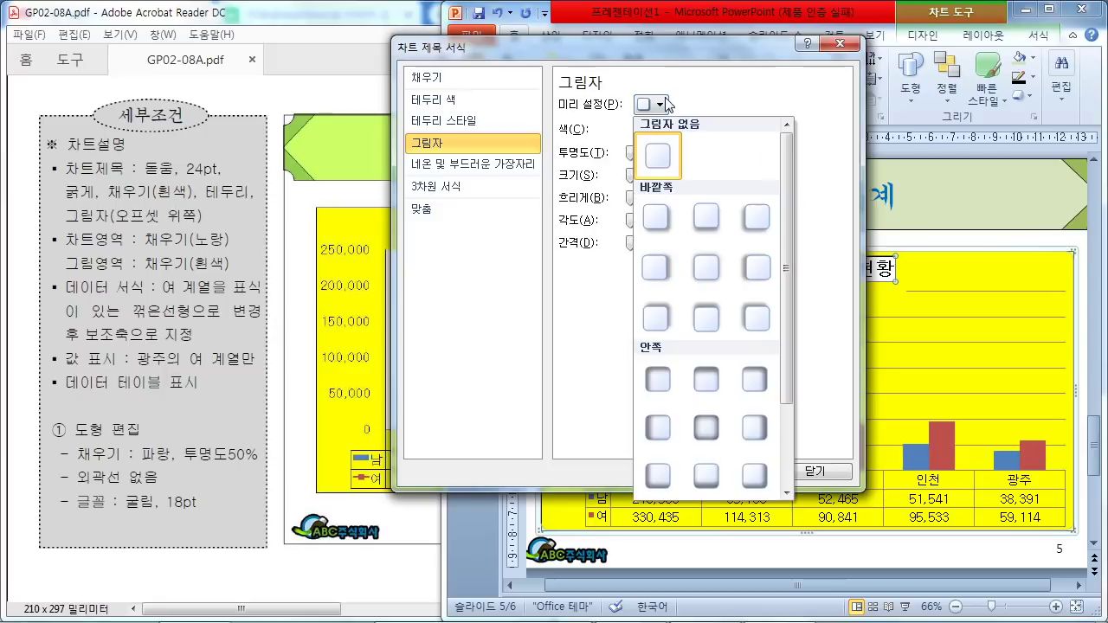
left_click(717, 320)
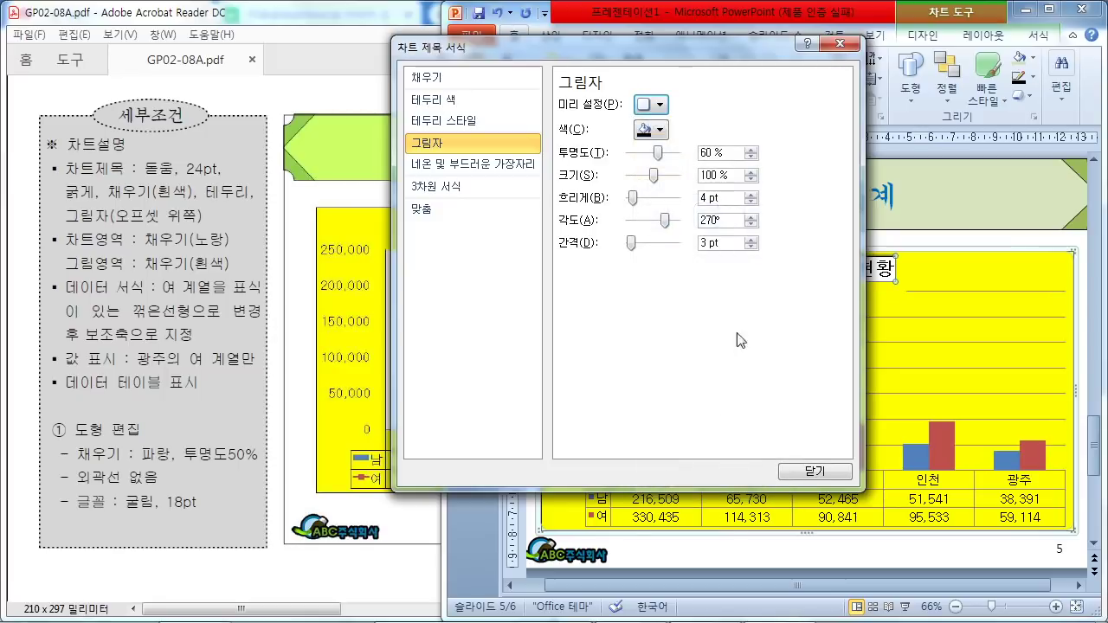
left_click(819, 476)
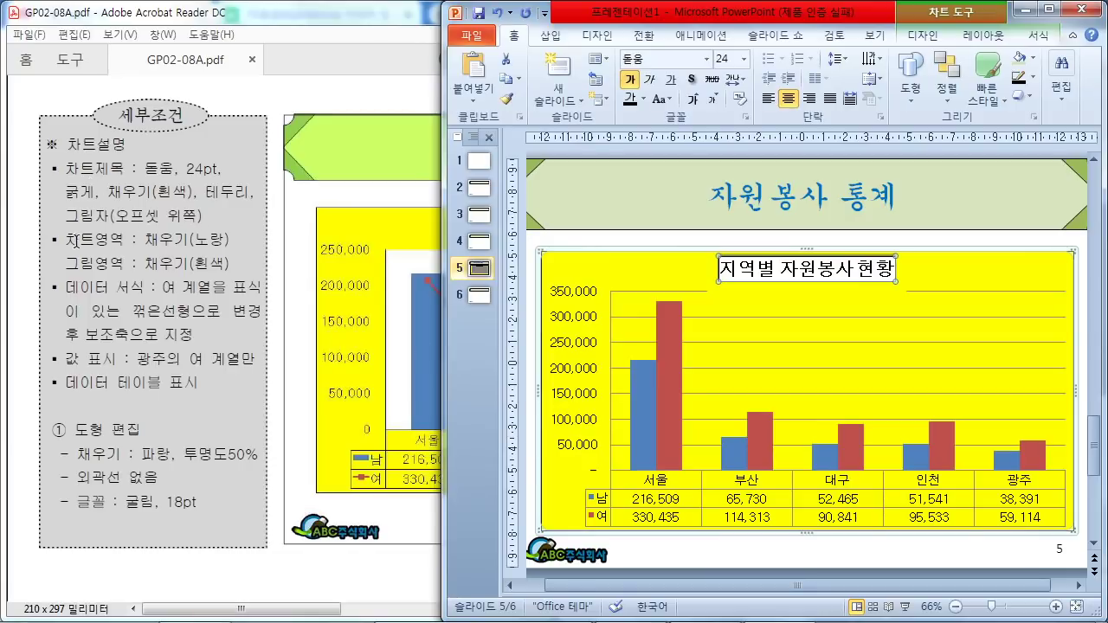
Check the chart area and plot area conditions in the exam PDF and fill the plot area with solid white
left_click_drag(76, 240, 221, 243)
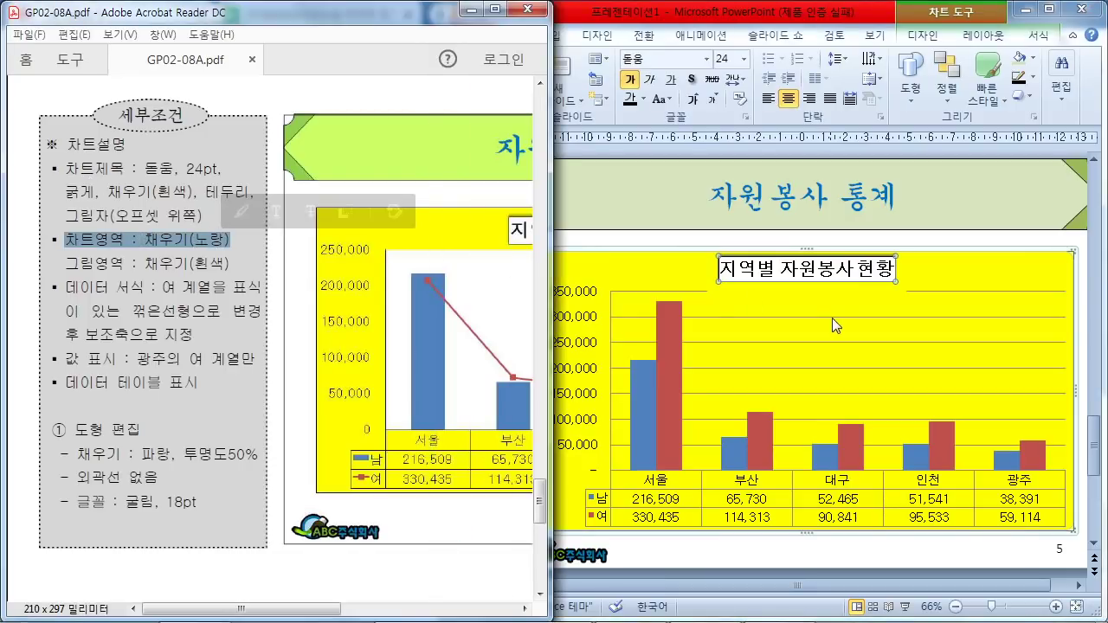
left_click_drag(105, 257, 216, 279)
left_click(217, 269)
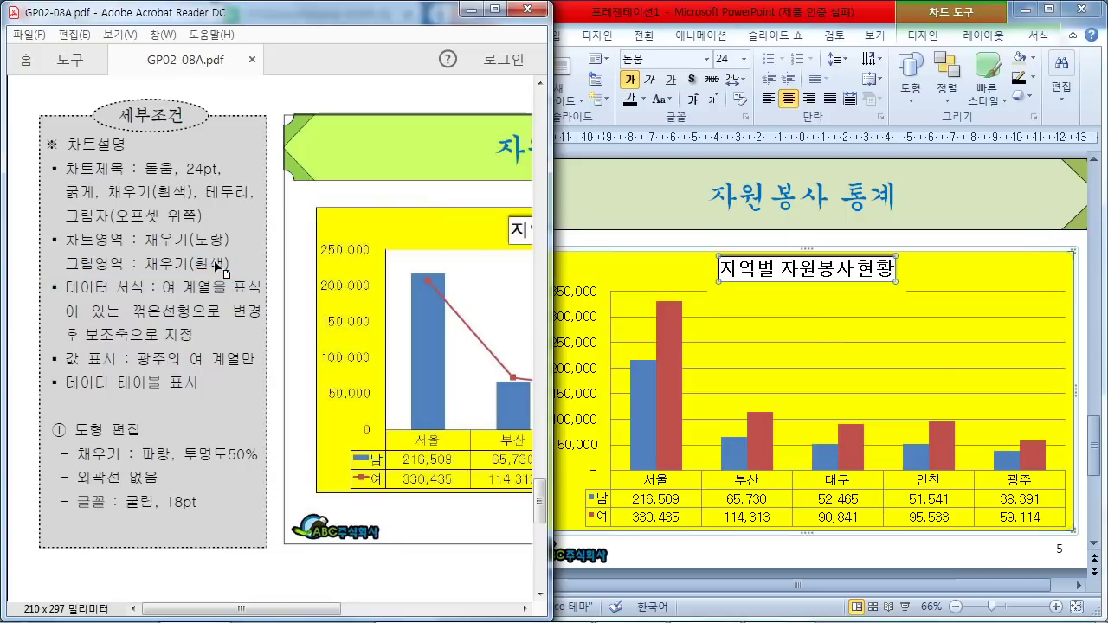
left_click(1027, 345)
left_click(1055, 309)
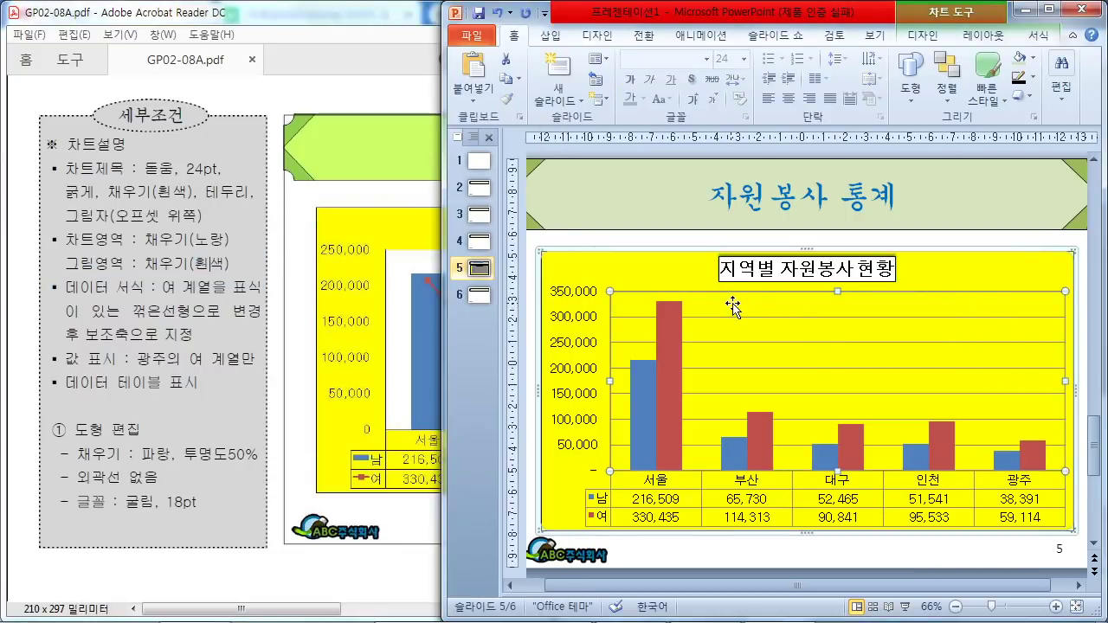
double_click(745, 353)
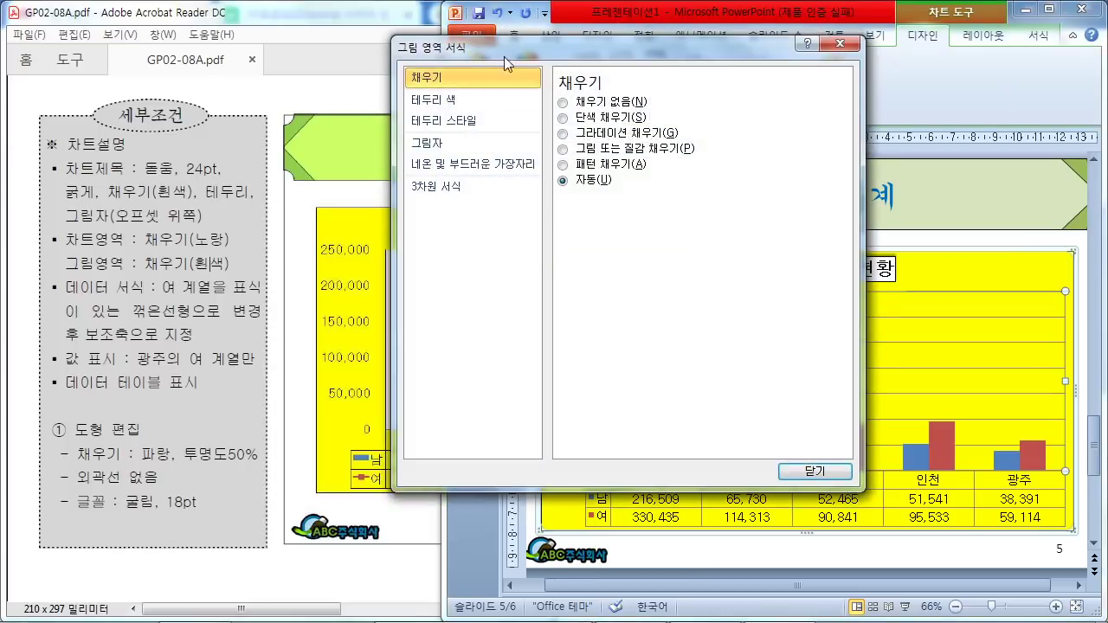
left_click(563, 117)
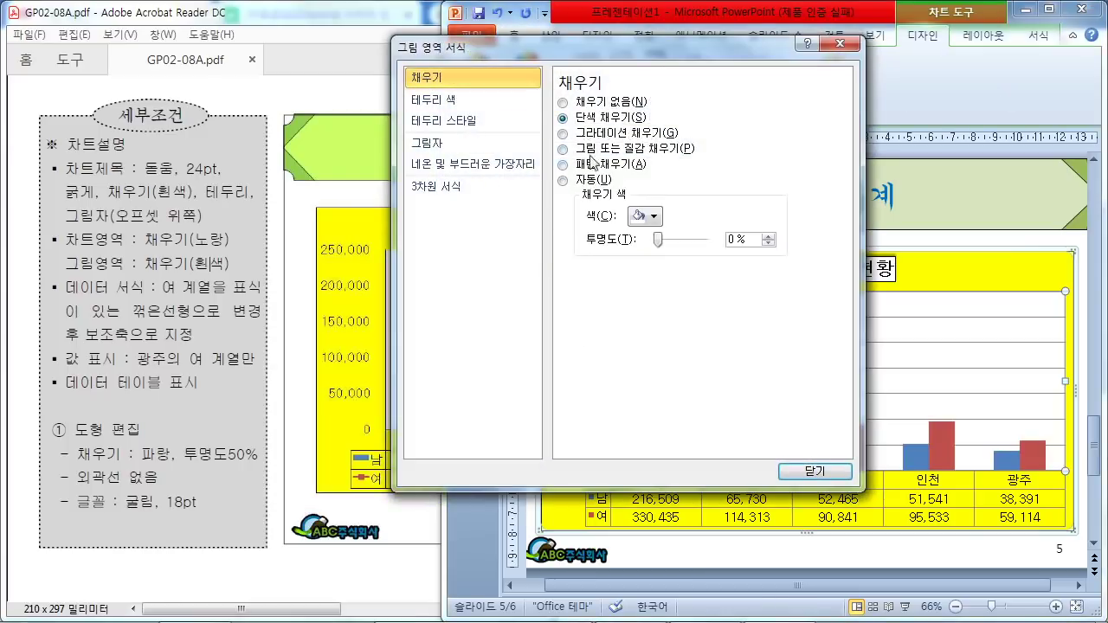
left_click(646, 215)
left_click(635, 250)
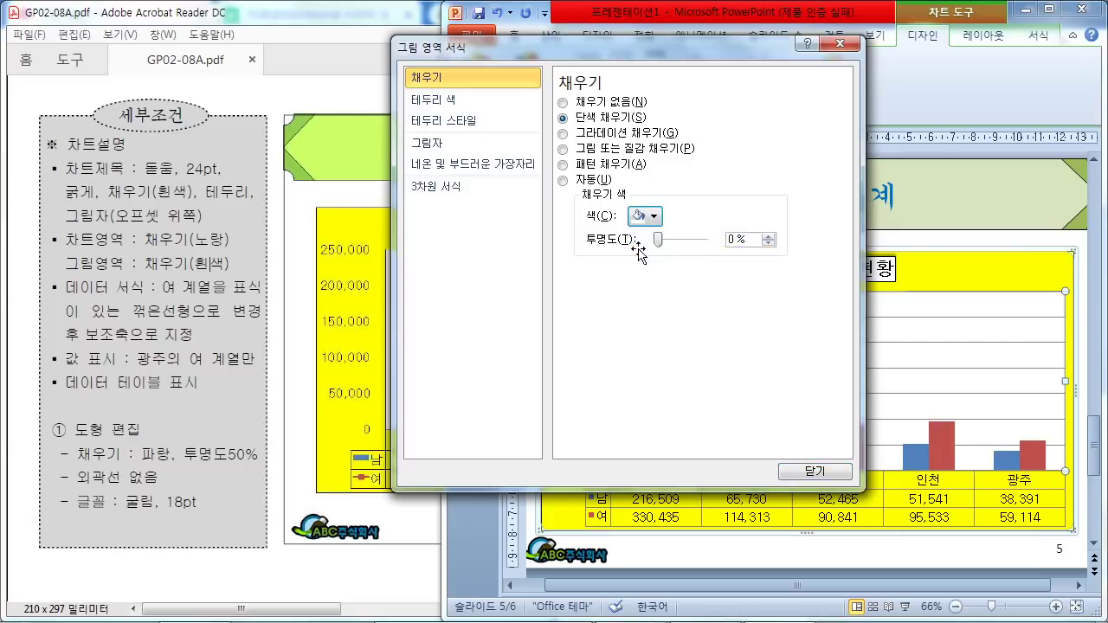
left_click(798, 473)
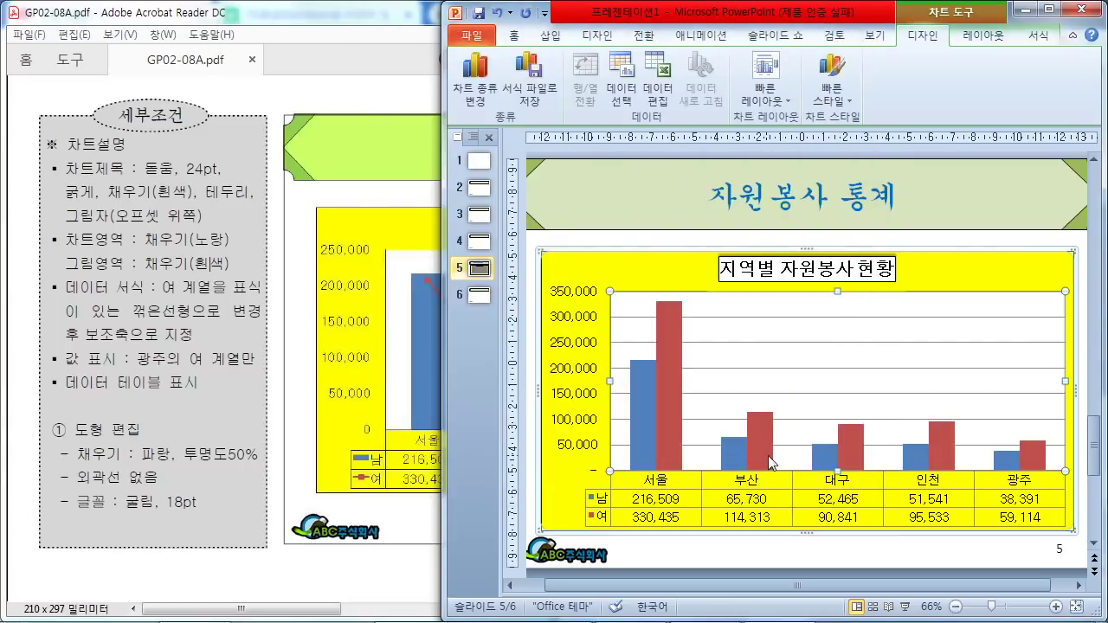
Change the chart type of the 여 series to a line with markers (표식이 있는 꺾은선형)
left_click_drag(57, 305, 224, 301)
key("Escape")
left_click_drag(580, 477, 597, 528)
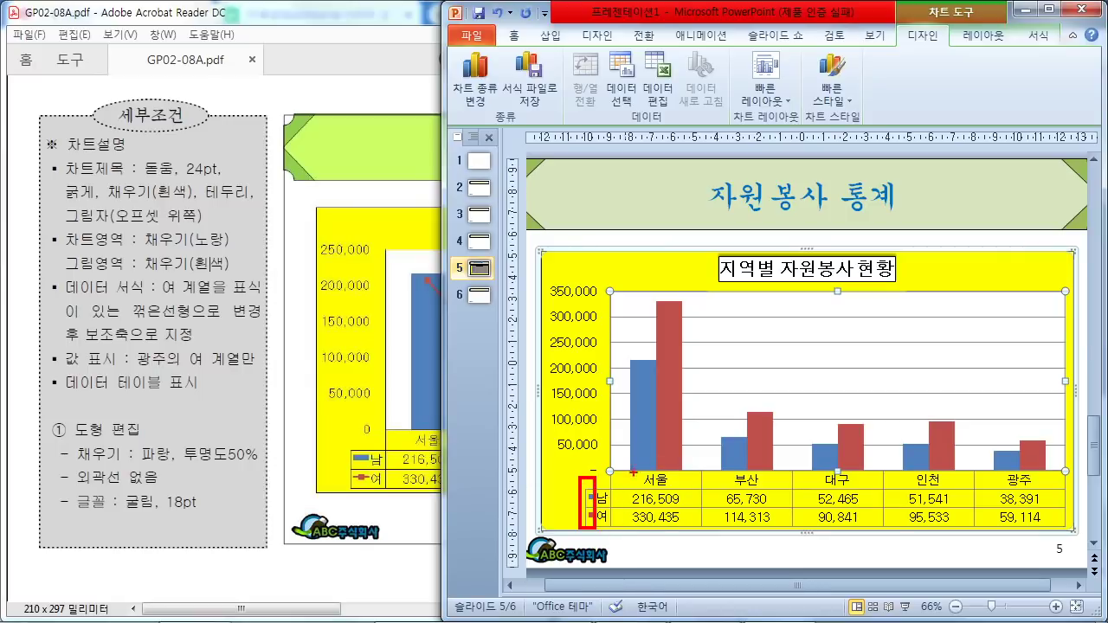
key("Escape")
left_click(675, 346)
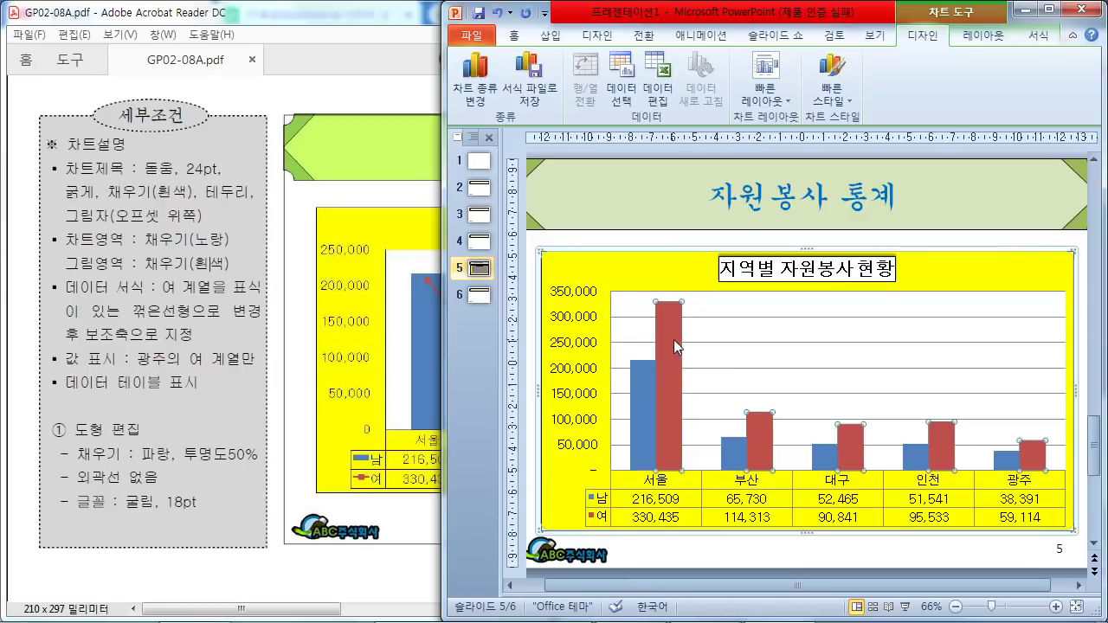
right_click(672, 328)
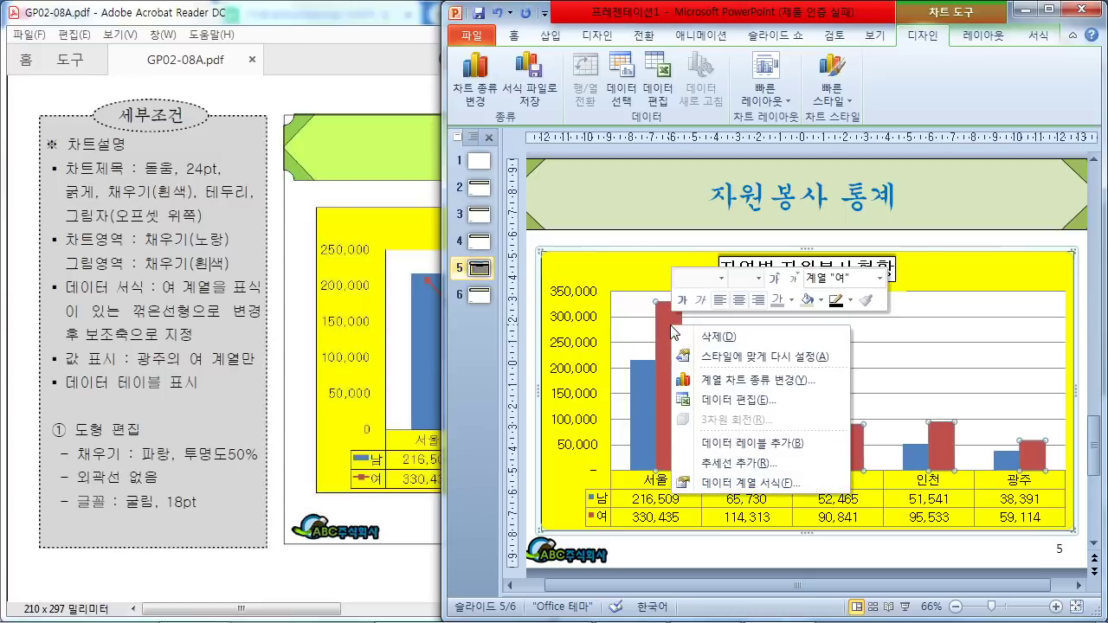
left_click(759, 380)
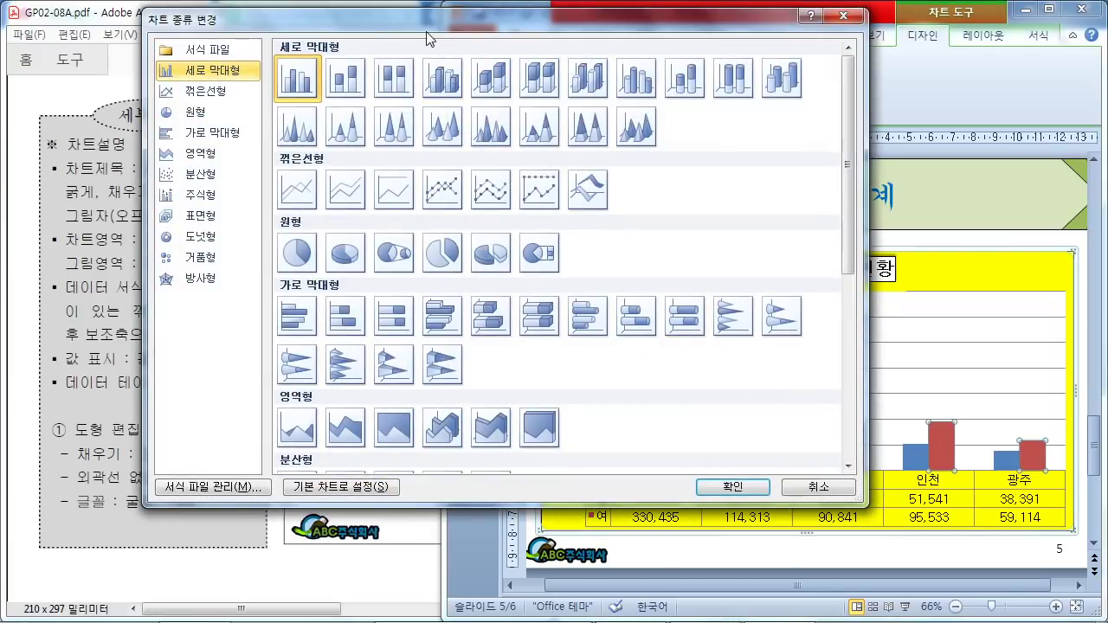
left_click_drag(425, 19, 497, 19)
left_click(516, 189)
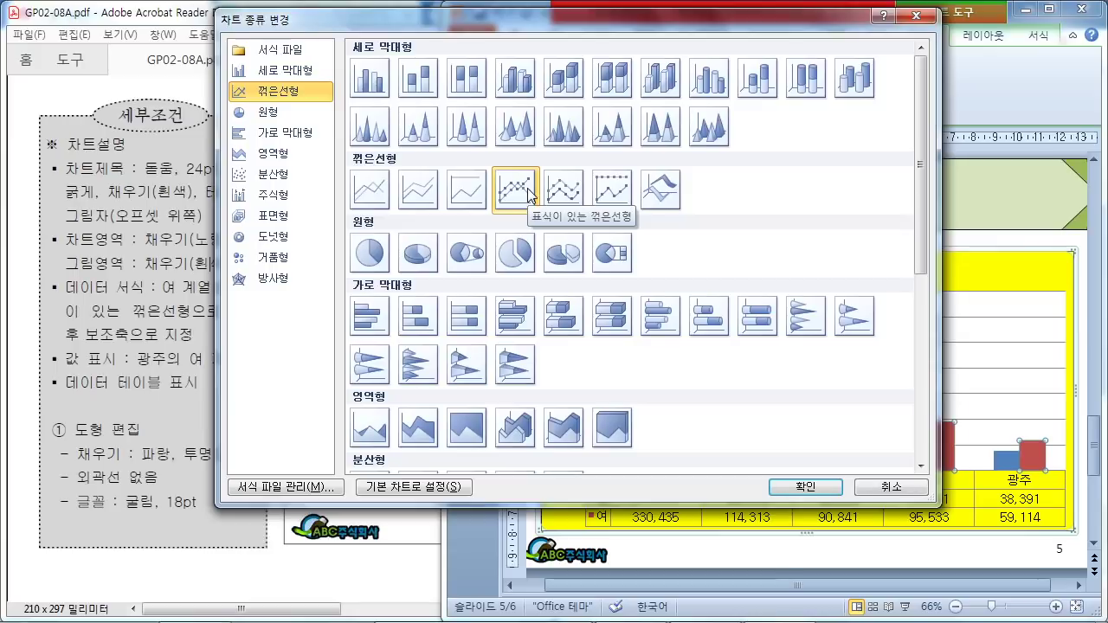
left_click(805, 488)
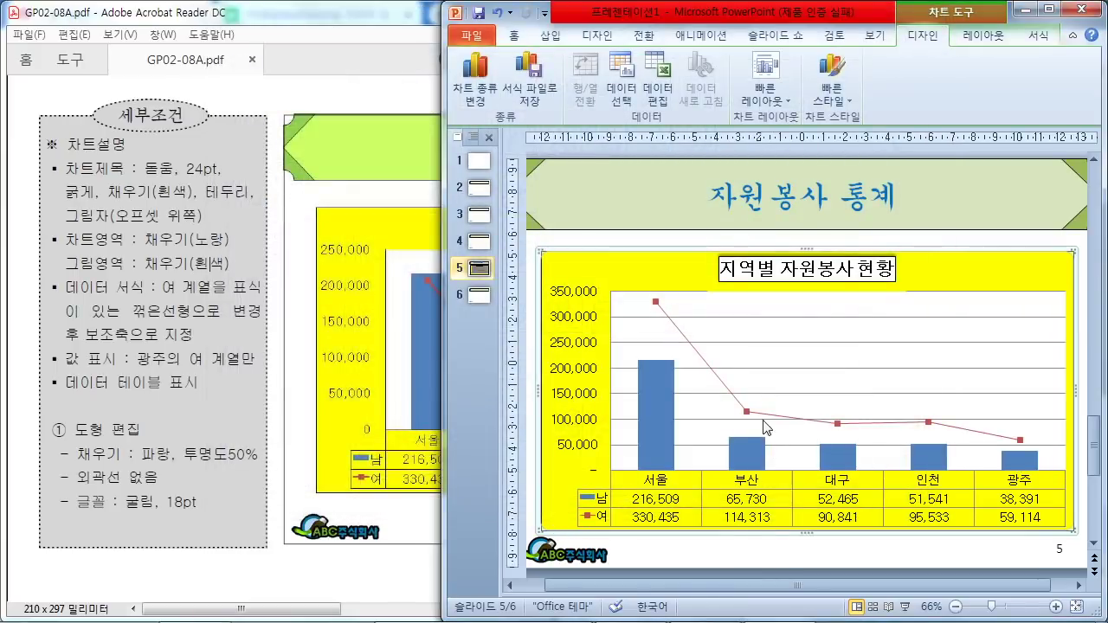
Assign the 여 line series to the secondary axis (보조 축)
left_click(747, 414)
right_click(747, 414)
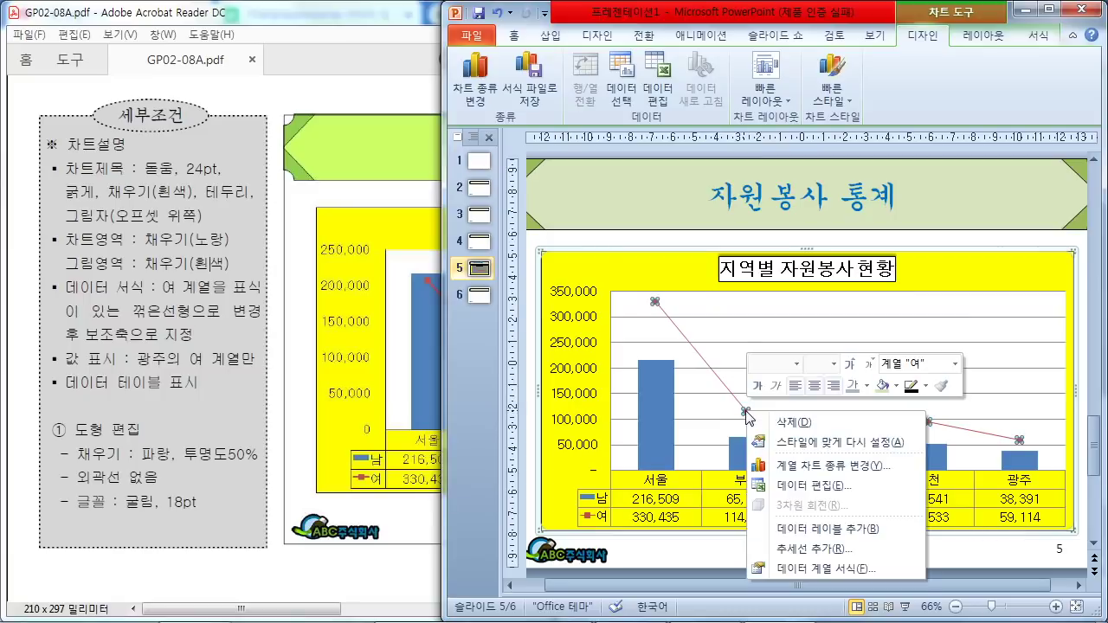
left_click(810, 570)
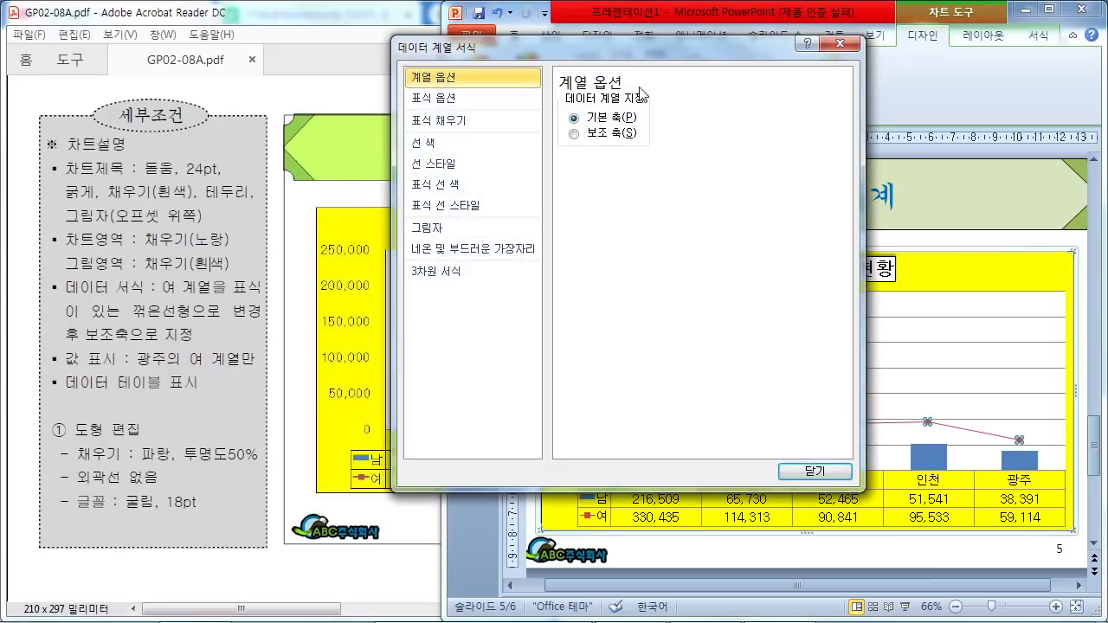
left_click(580, 136)
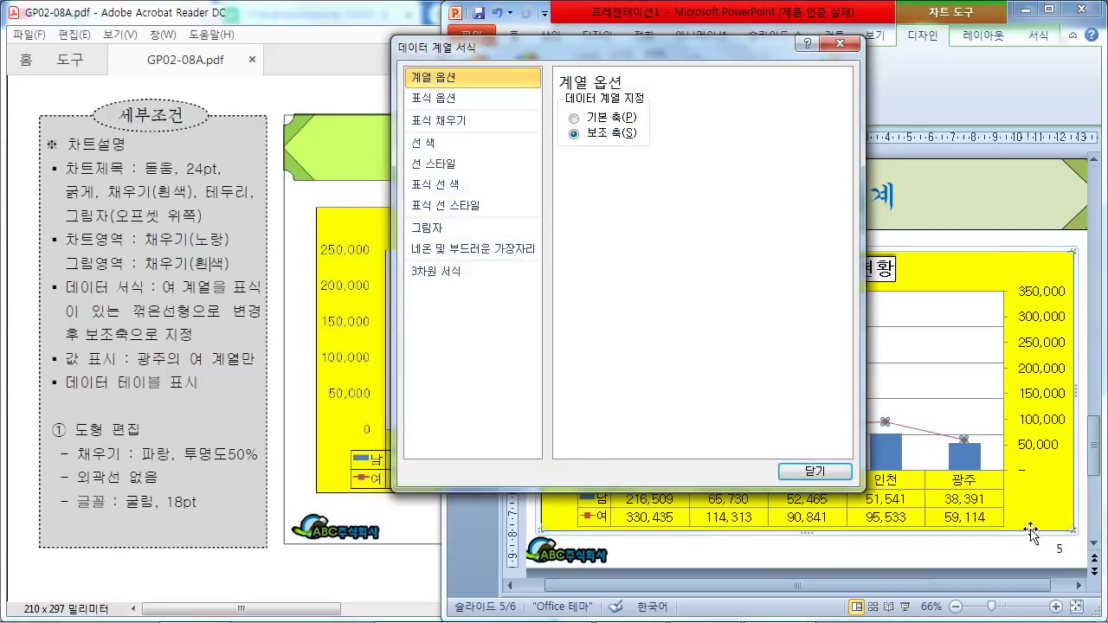
left_click(817, 473)
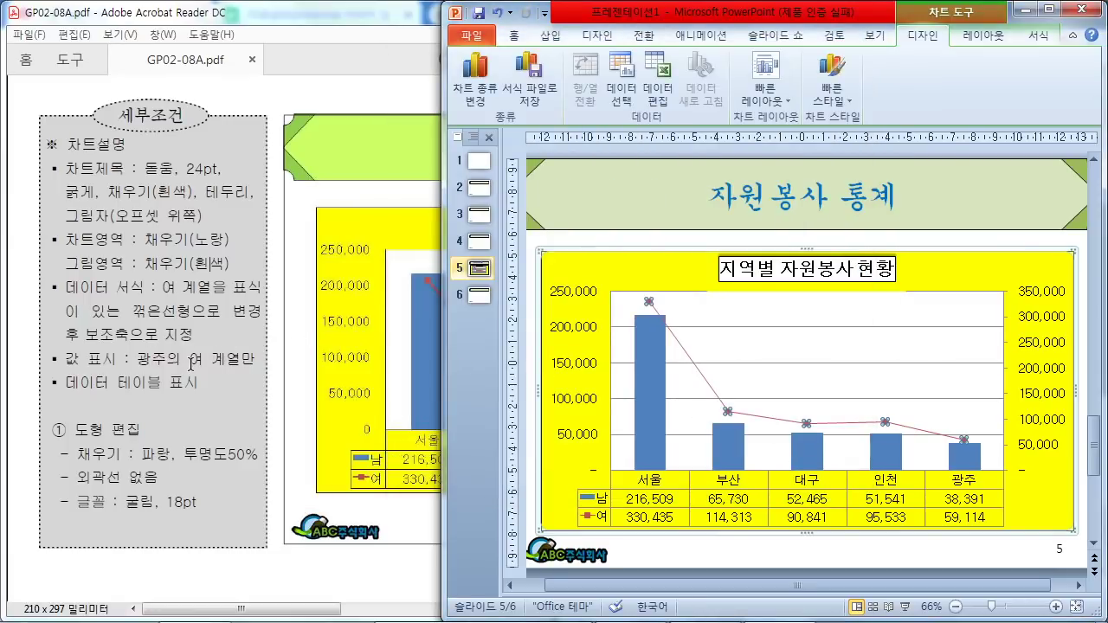
Check the value-display condition in the exam PDF and add a data label to only the 광주 point of the 여 series
left_click_drag(215, 610, 345, 609)
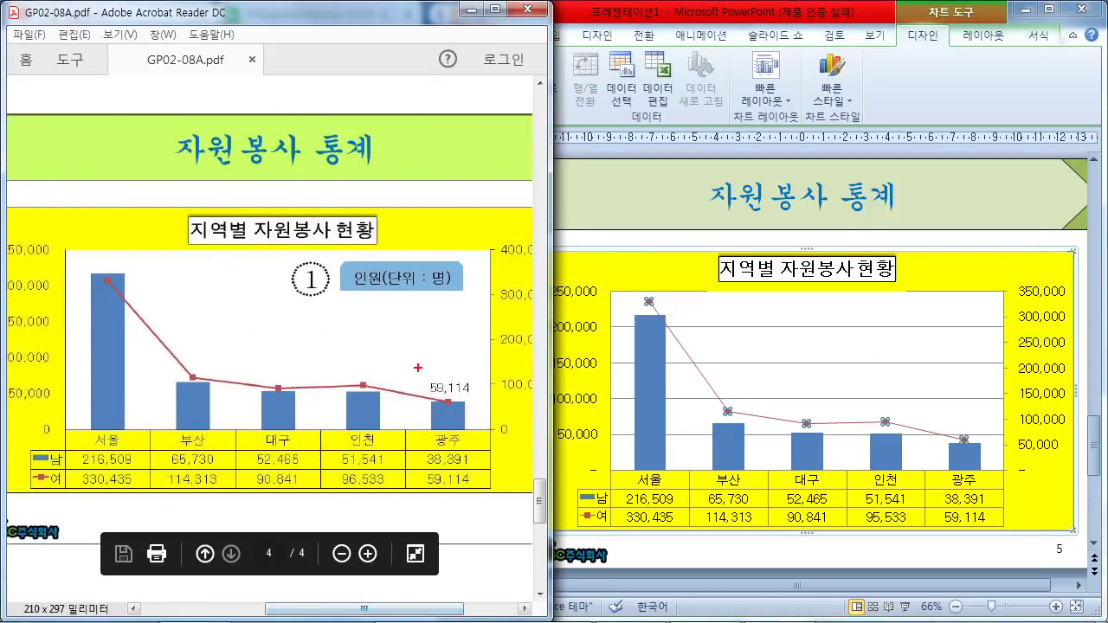
left_click_drag(417, 368, 481, 402)
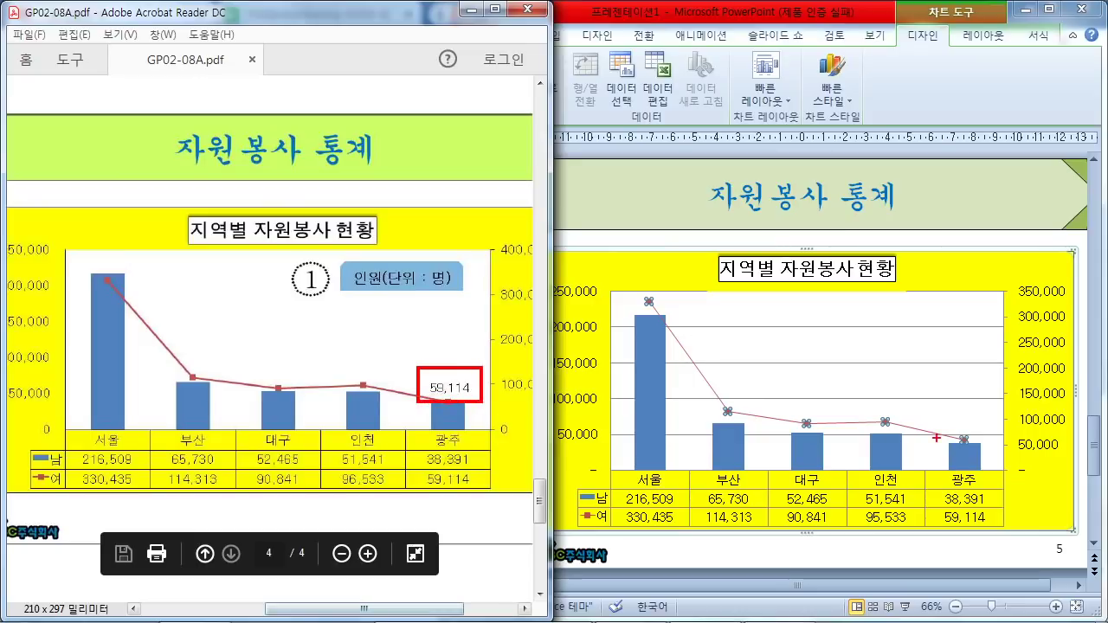
mouse_move(936, 438)
left_mouse_down()
mouse_move(963, 452)
mouse_move(939, 447)
left_mouse_up()
key("Escape")
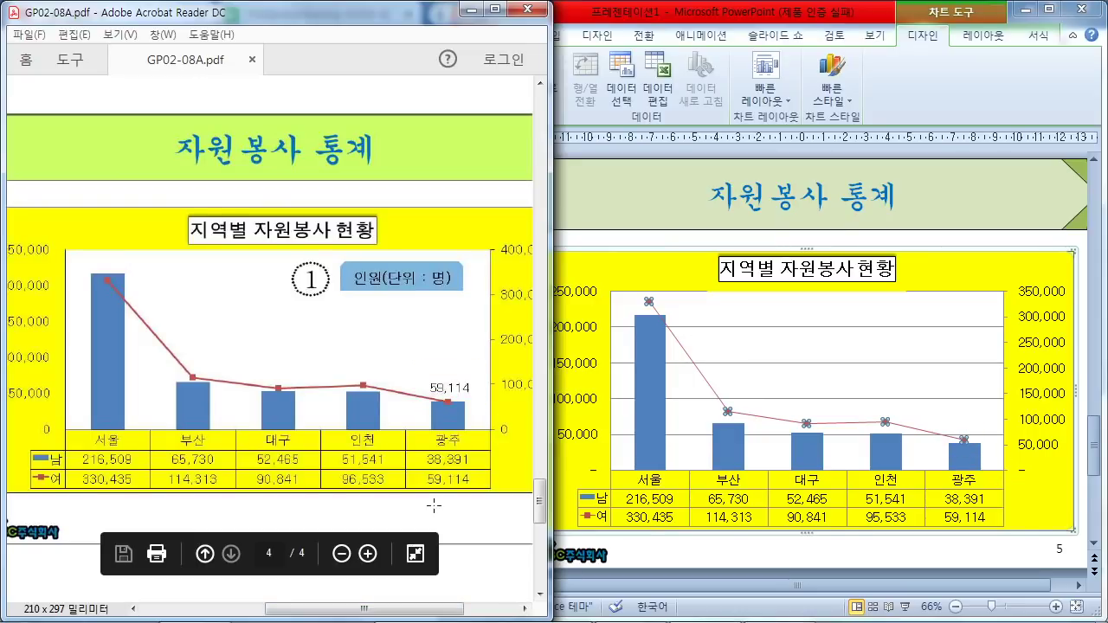
left_click(967, 446)
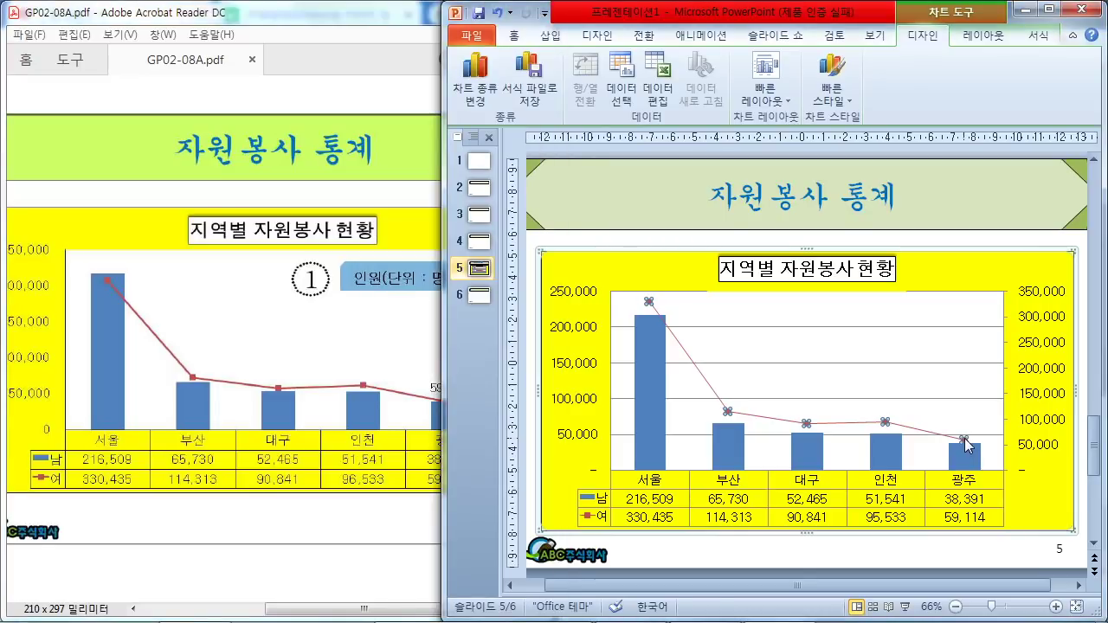
left_click(967, 446)
right_click(967, 446)
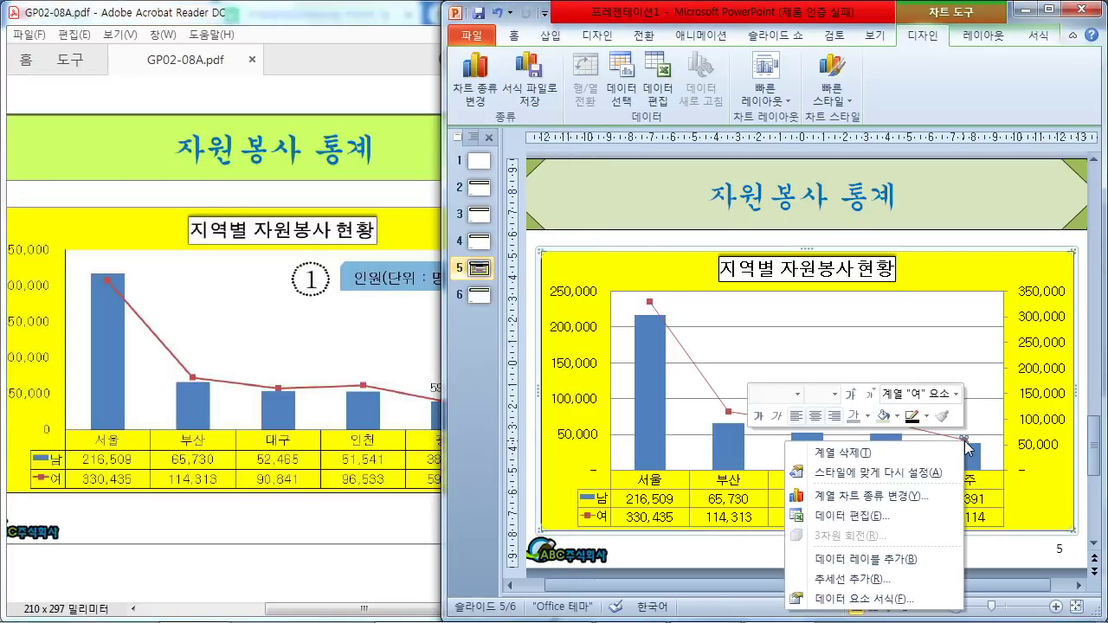
left_click(906, 560)
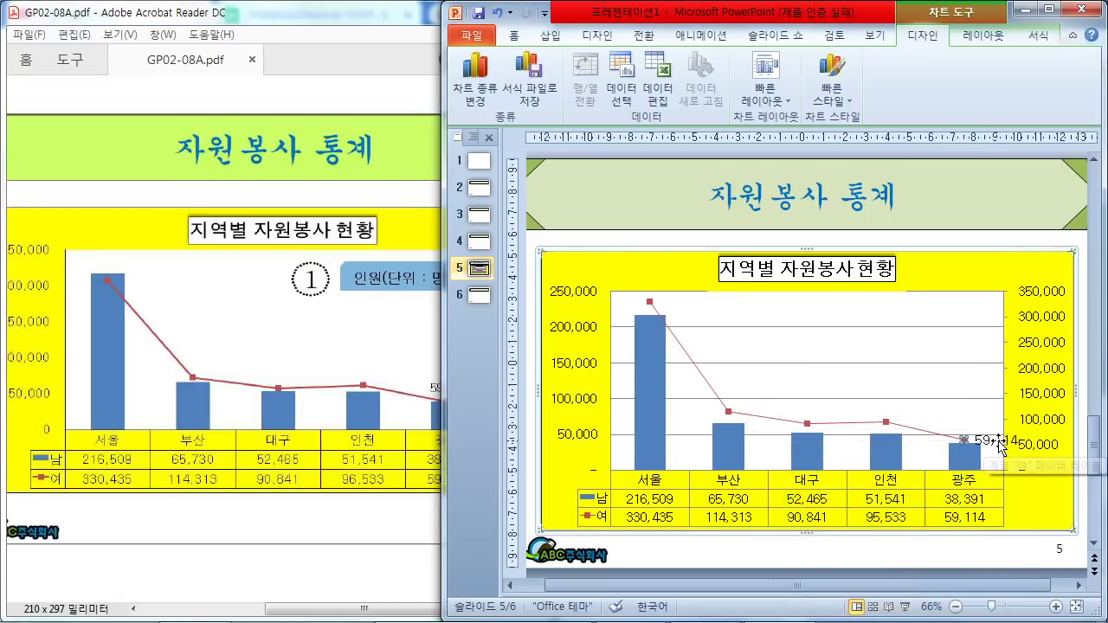
Set the 광주 data label's position to 위쪽 (above), matching the exam PDF
left_click(997, 443)
left_click_drag(377, 601, 424, 603)
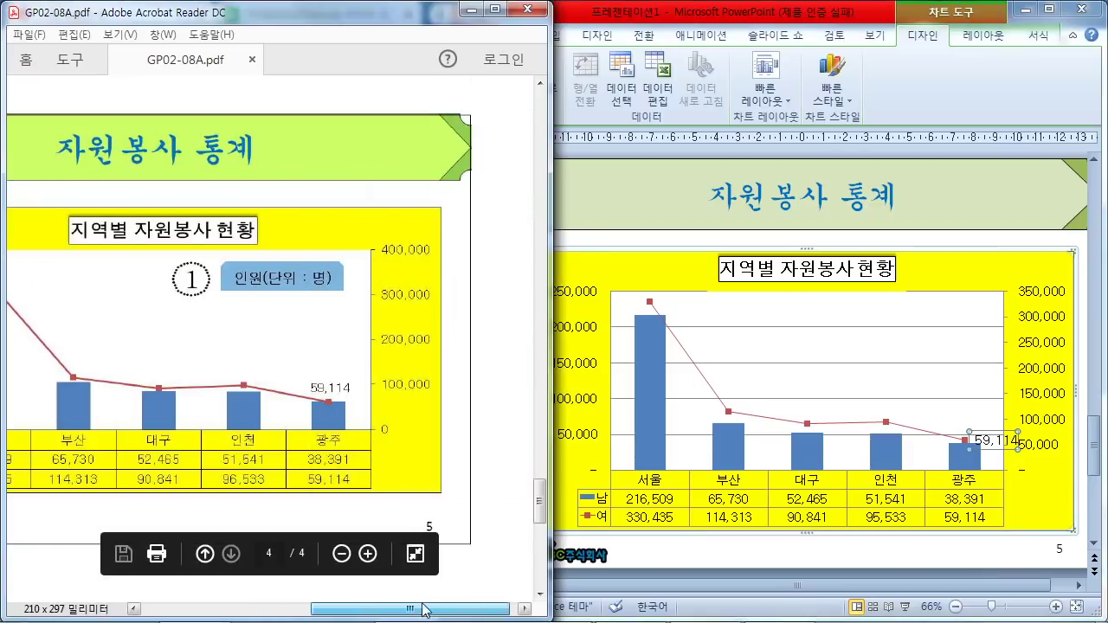
left_click(994, 444)
right_click(993, 444)
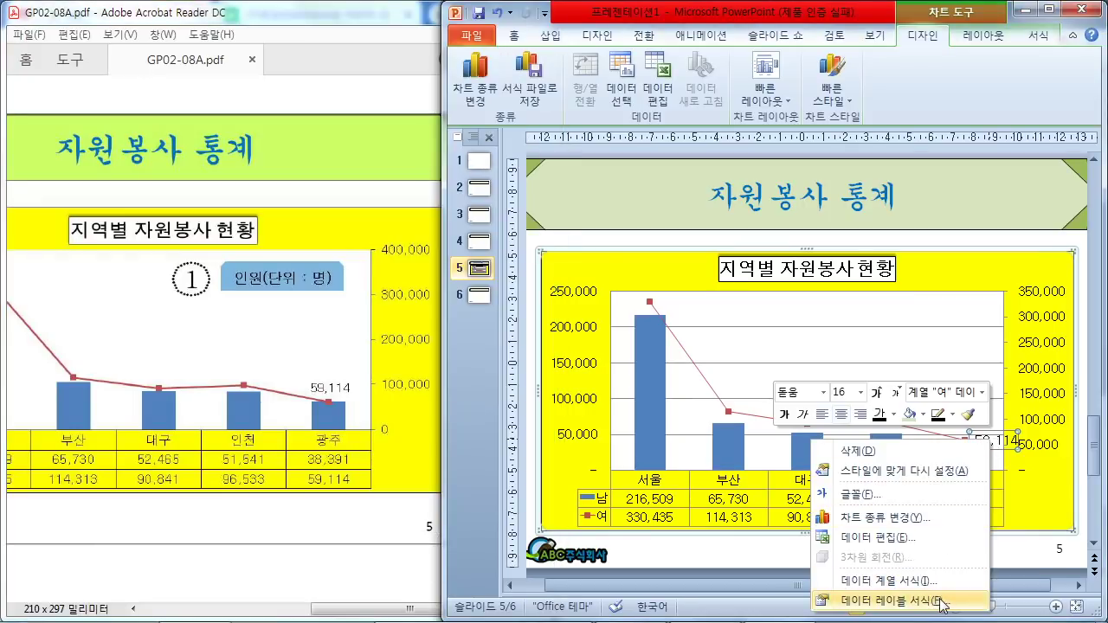
left_click(892, 601)
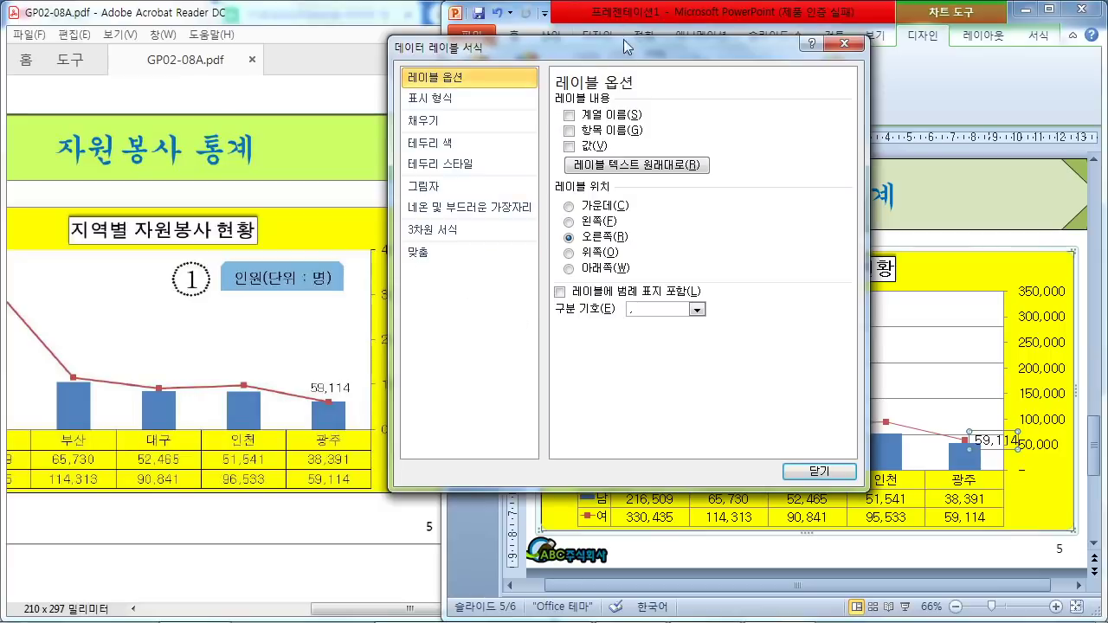
left_click_drag(623, 39, 483, 44)
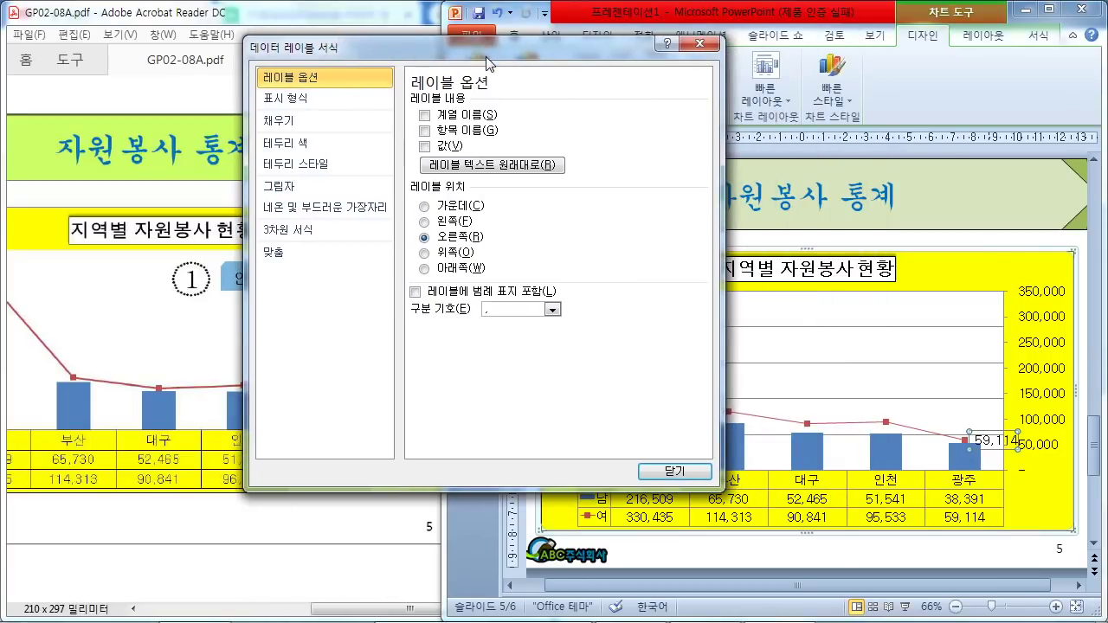
mouse_move(408, 242)
left_mouse_down()
mouse_move(487, 266)
mouse_move(272, 128)
left_mouse_up()
key("Escape")
left_click(424, 253)
left_click(703, 479)
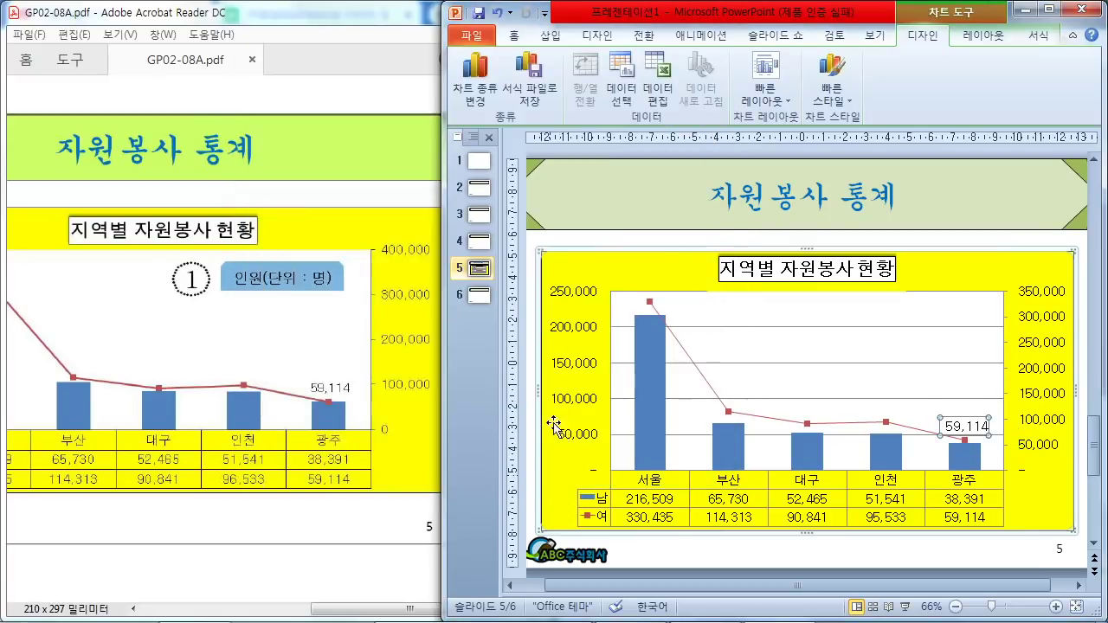
Review the data table condition in the exam PDF and compare its gridlines, secondary axis and zero value with the slide chart
left_click_drag(410, 609, 208, 577)
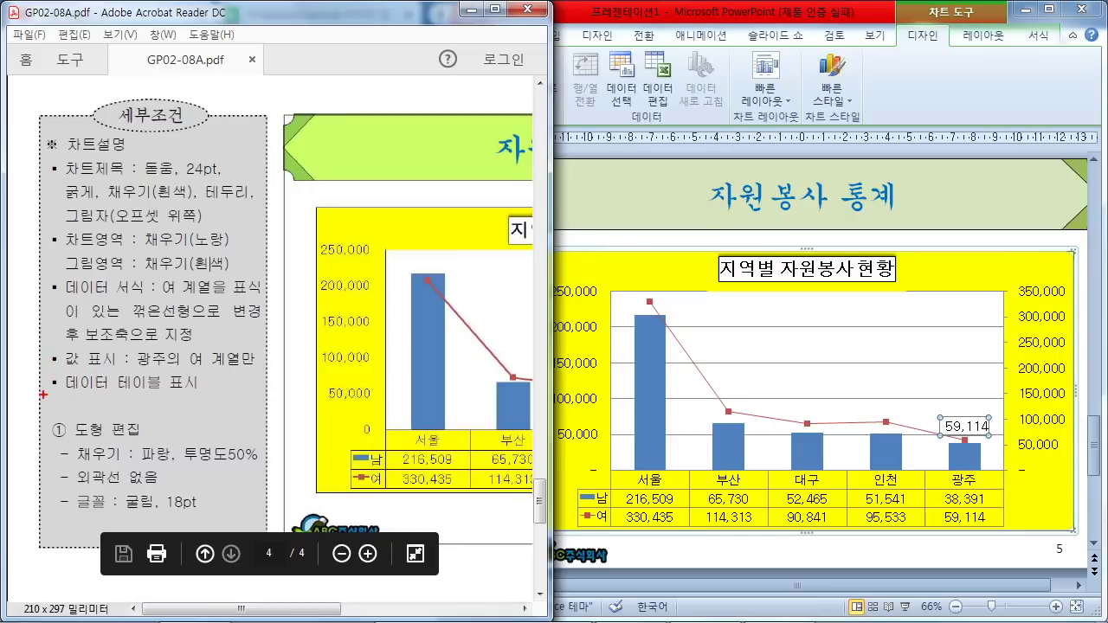
left_click_drag(43, 394, 205, 395)
left_click_drag(666, 501, 195, 391)
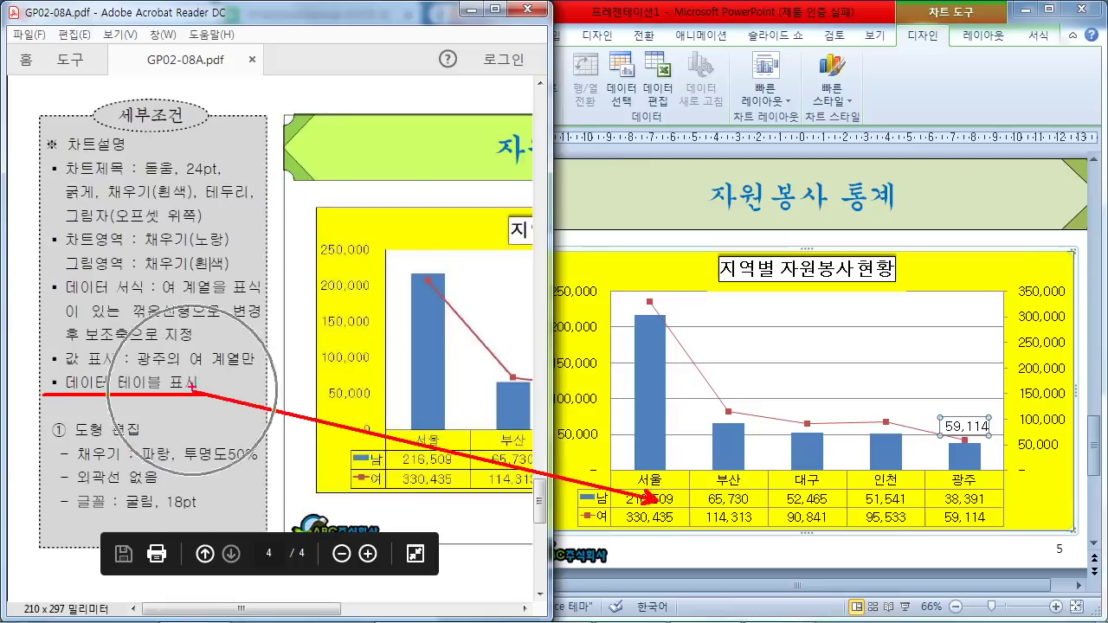
mouse_move(280, 344)
left_mouse_down()
mouse_move(278, 395)
mouse_move(292, 404)
left_mouse_up()
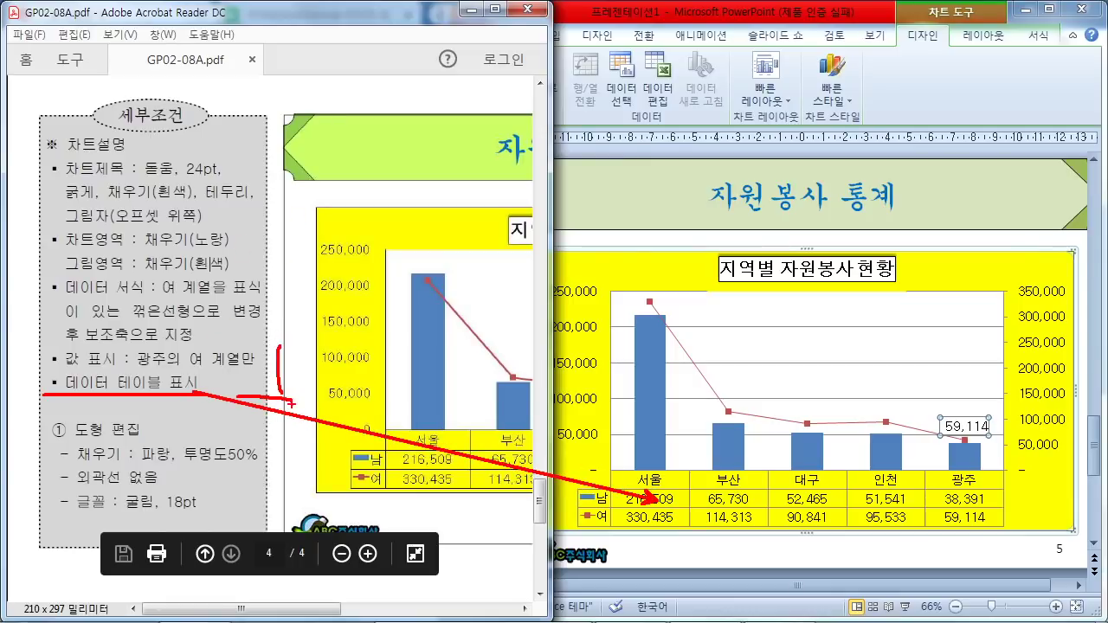
mouse_move(226, 520)
left_mouse_down()
mouse_move(184, 541)
mouse_move(168, 391)
mouse_move(224, 533)
mouse_move(130, 536)
left_mouse_up()
key("Escape")
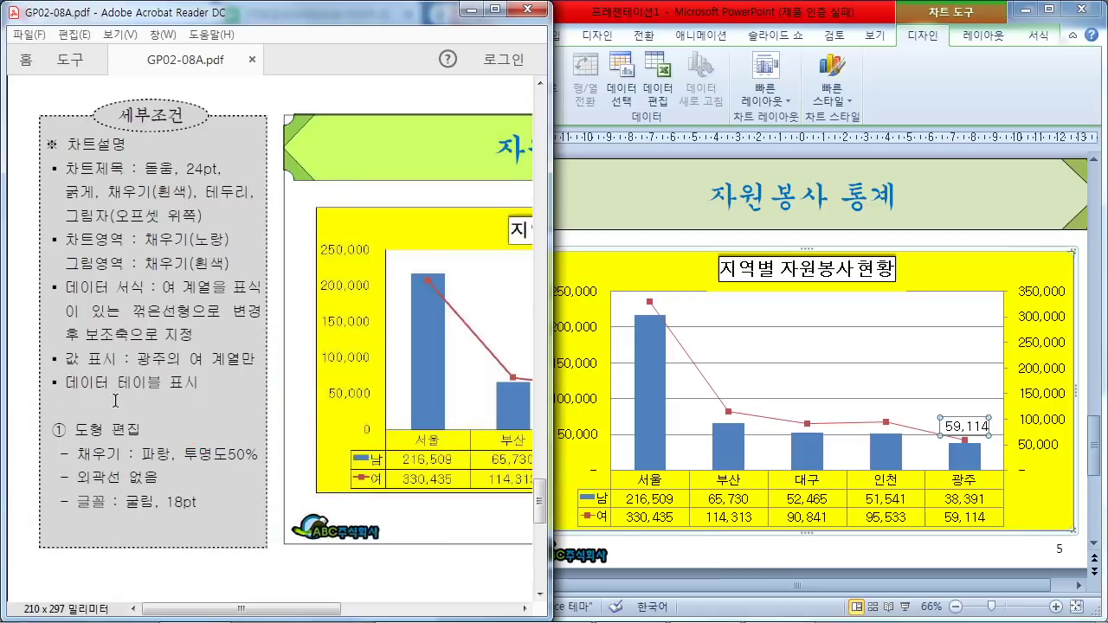
key("ctrl+2")
mouse_move(253, 299)
left_mouse_down()
mouse_move(195, 379)
mouse_move(130, 407)
mouse_move(290, 500)
left_mouse_up()
mouse_move(263, 303)
left_mouse_down()
mouse_move(284, 330)
mouse_move(261, 373)
mouse_move(288, 372)
left_mouse_up()
left_click_drag(266, 347, 294, 379)
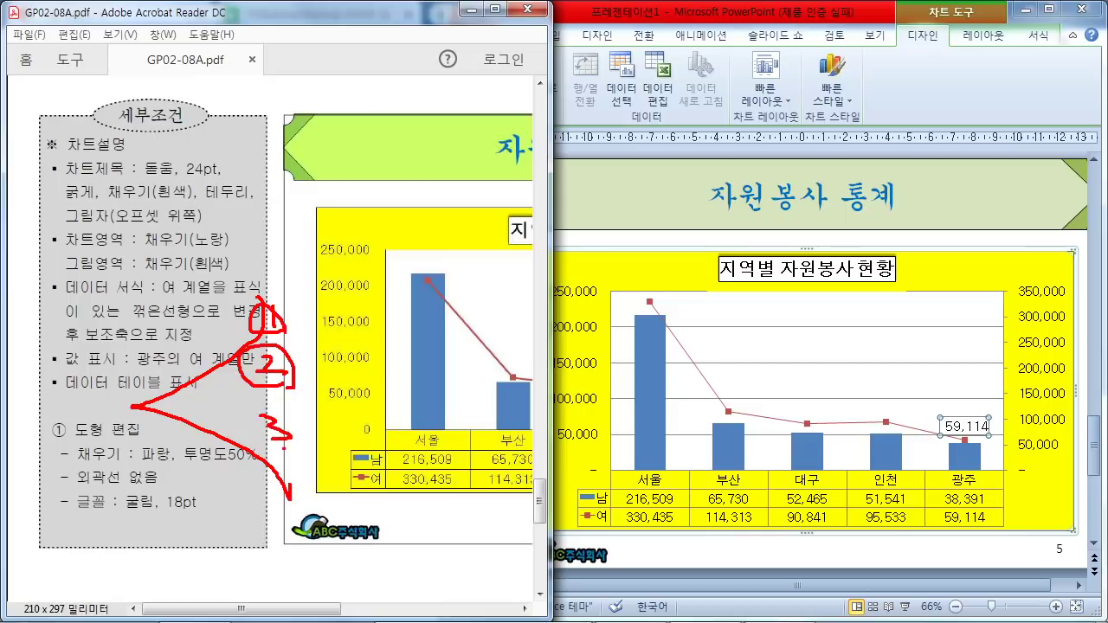
left_click_drag(284, 446, 287, 452)
left_click_drag(244, 160, 346, 264)
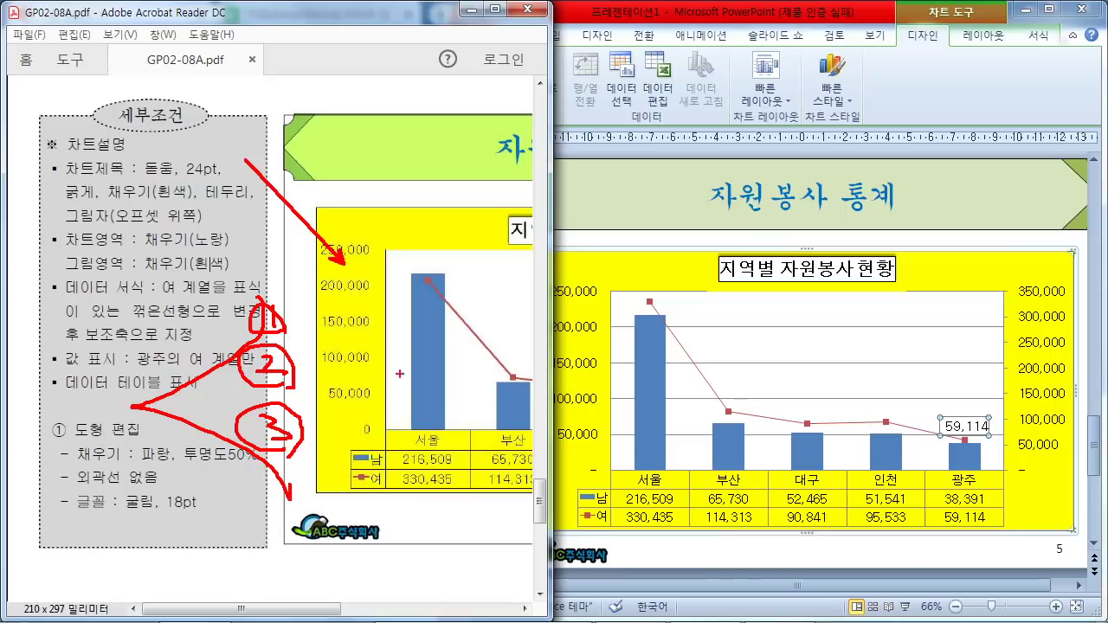
left_click_drag(389, 295, 489, 285)
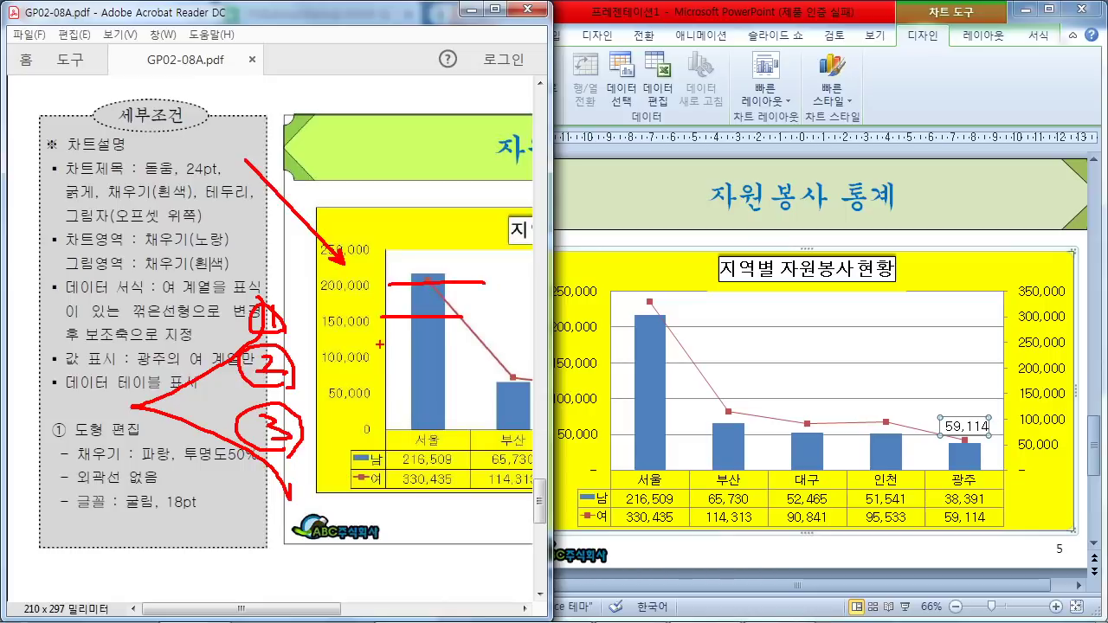
left_click_drag(380, 351, 468, 352)
left_click_drag(758, 327, 712, 248)
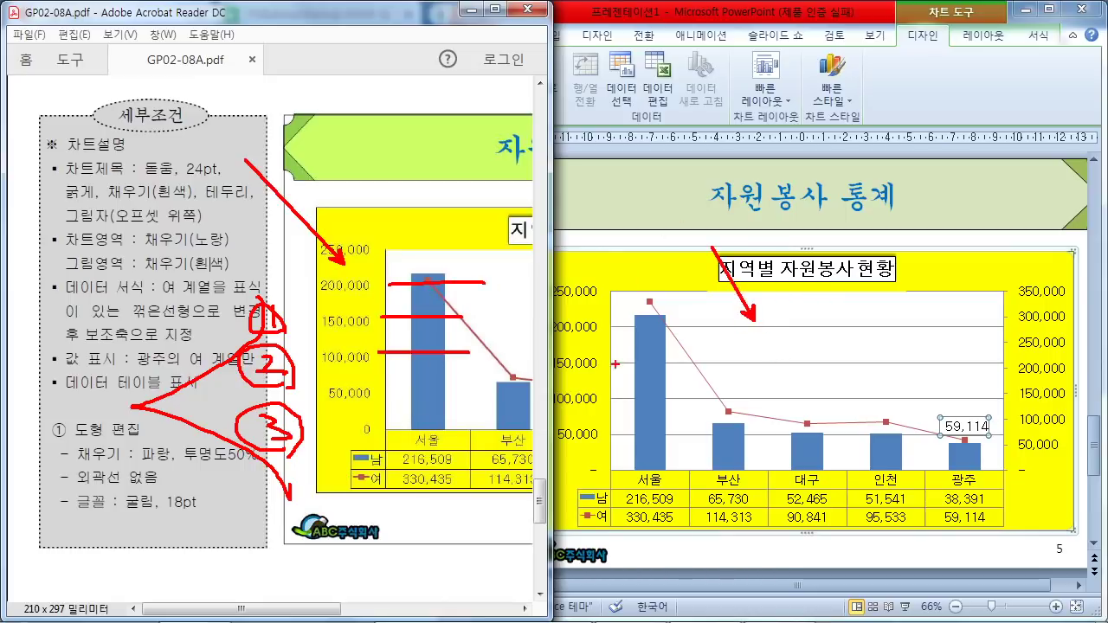
mouse_move(1088, 465)
left_mouse_down()
mouse_move(1053, 511)
mouse_move(1063, 513)
left_mouse_up()
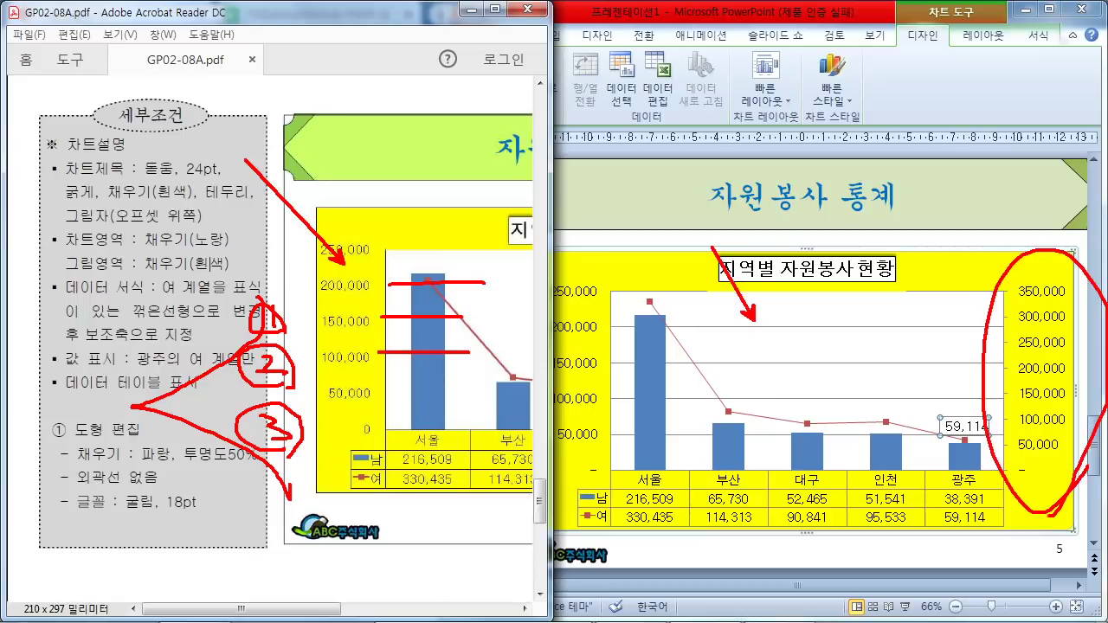
key("Escape")
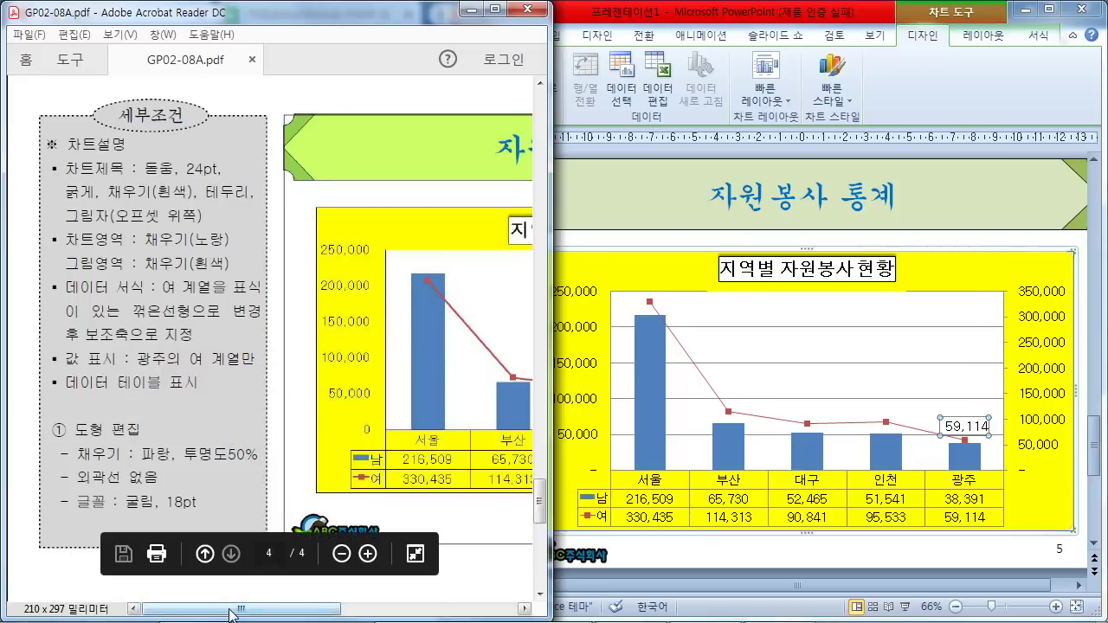
scroll(275, 508, "right", 5)
scroll(276, 508, "up", 1, "ctrl")
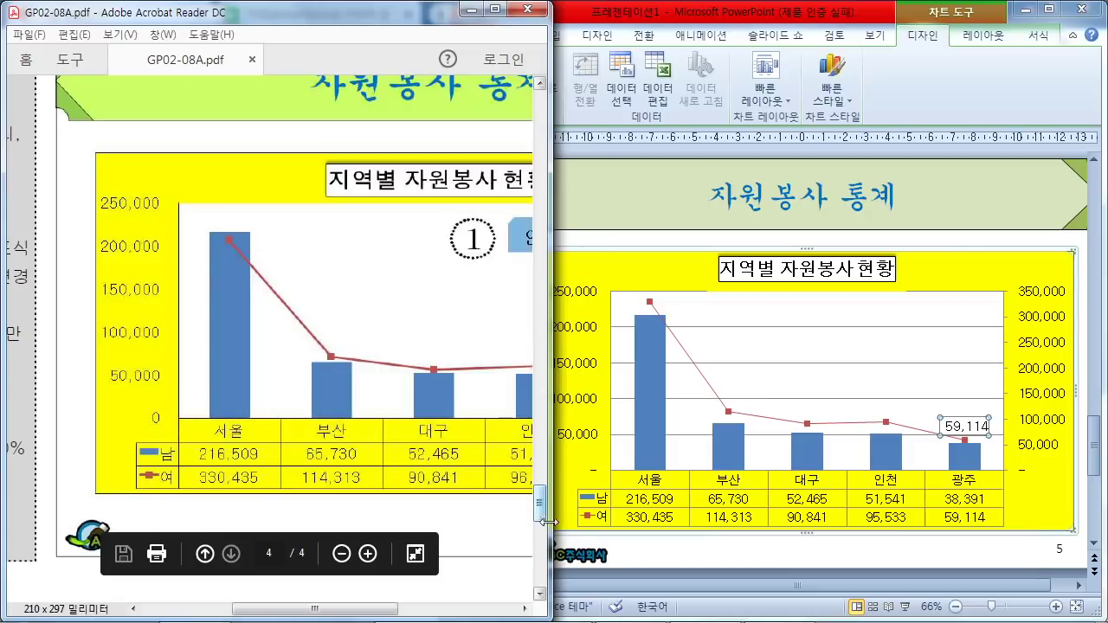
left_click_drag(551, 520, 529, 519)
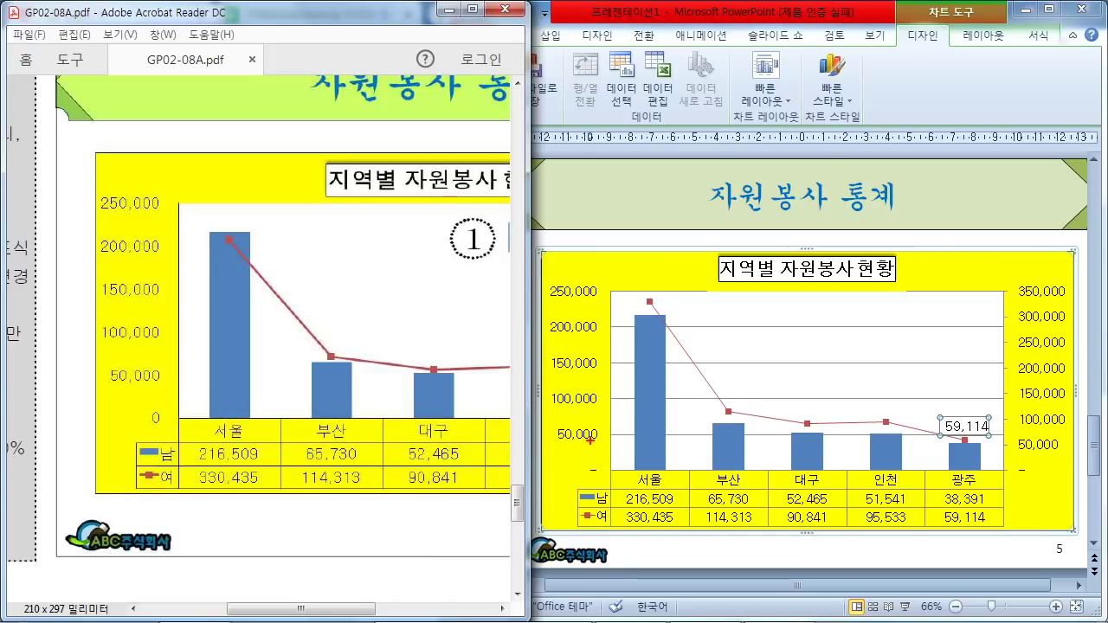
mouse_move(599, 482)
left_mouse_down()
mouse_move(574, 467)
mouse_move(609, 496)
left_mouse_up()
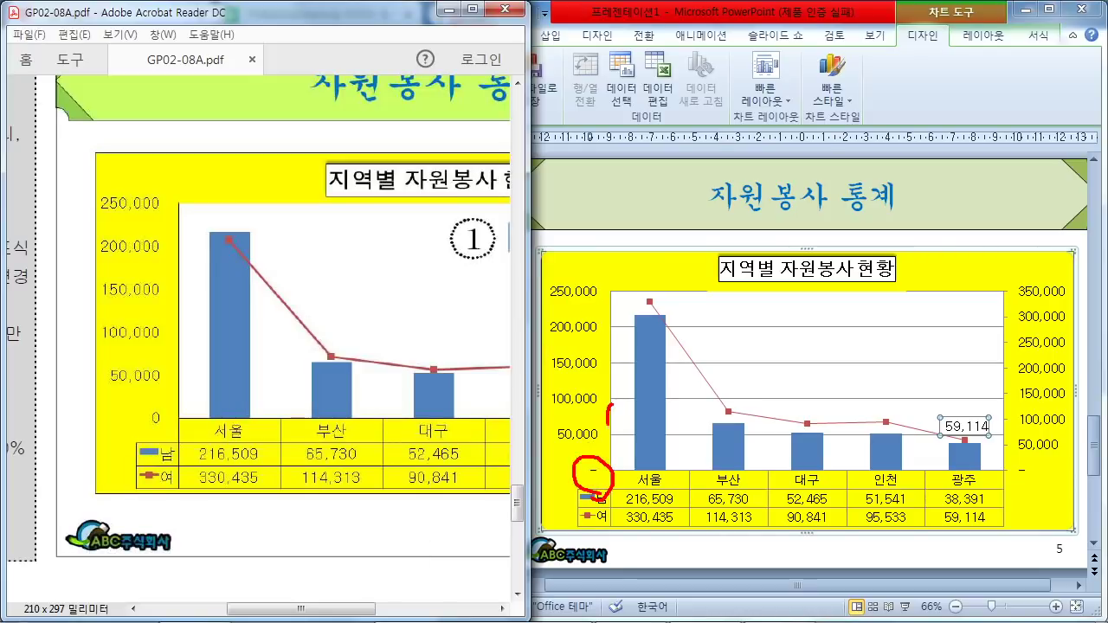
key("Escape")
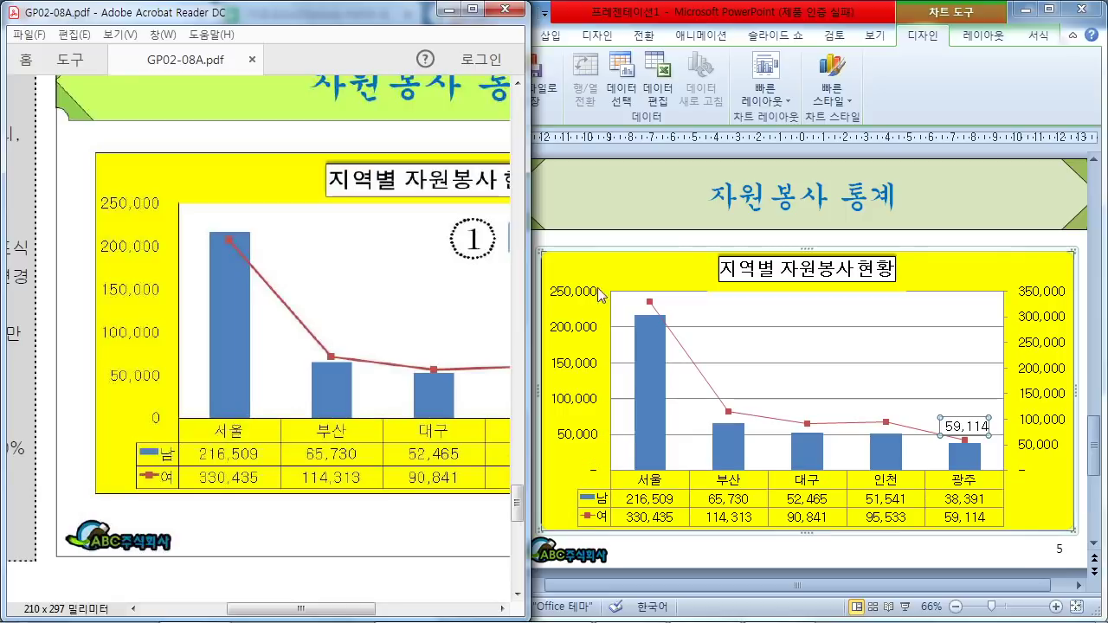
Change the number format of the chart's primary vertical axis to the 숫자 (number) category
right_click(572, 334)
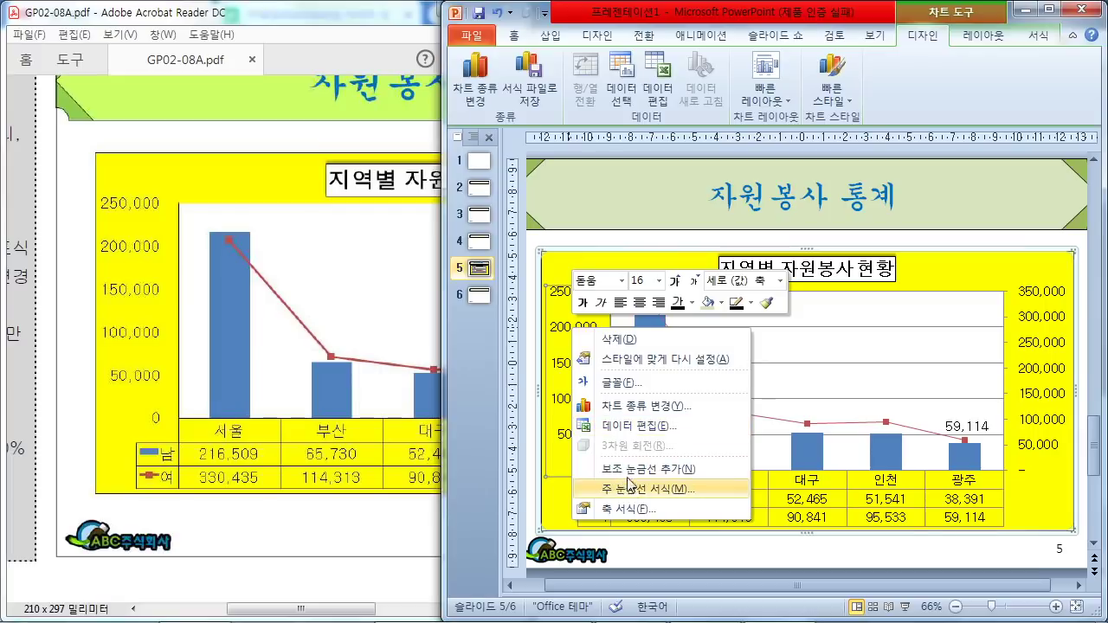
left_click(632, 510)
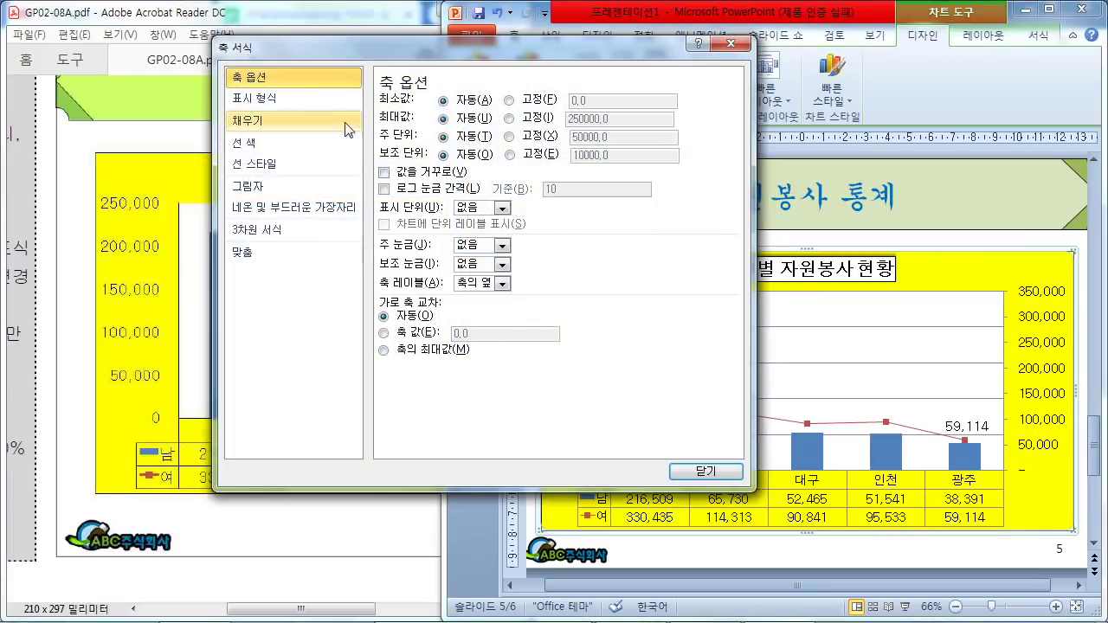
left_click(303, 101)
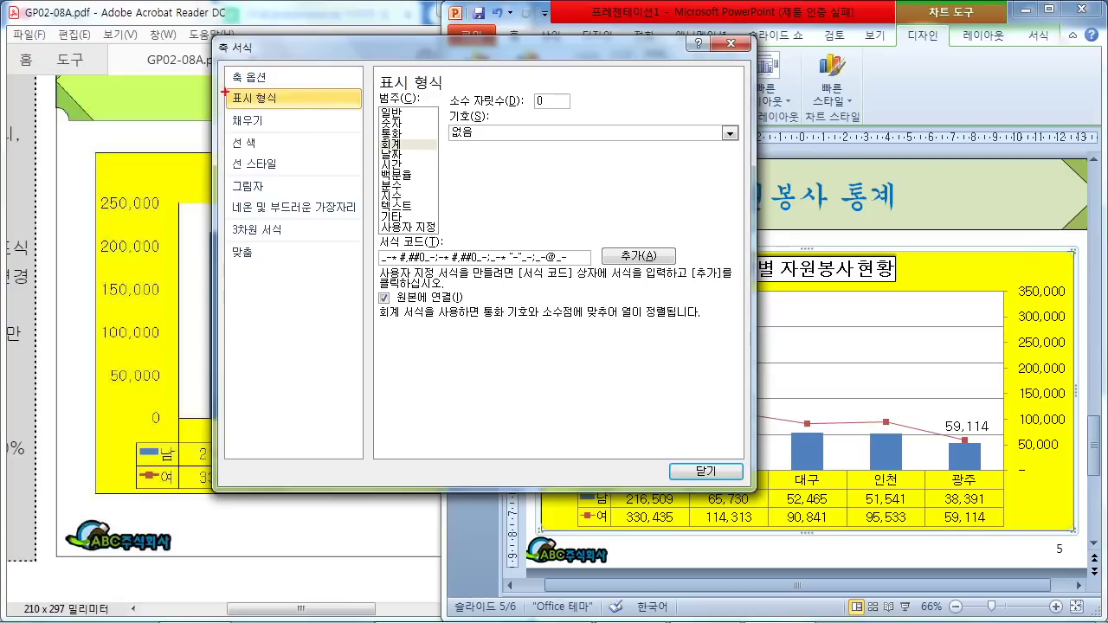
left_click_drag(221, 87, 317, 110)
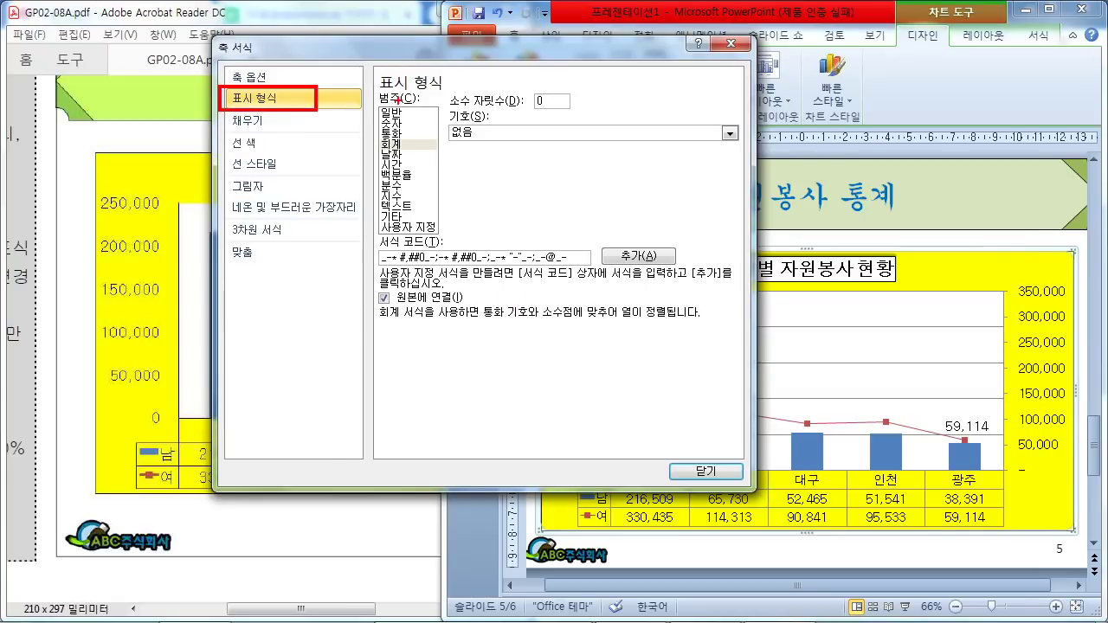
left_click_drag(406, 148, 483, 182)
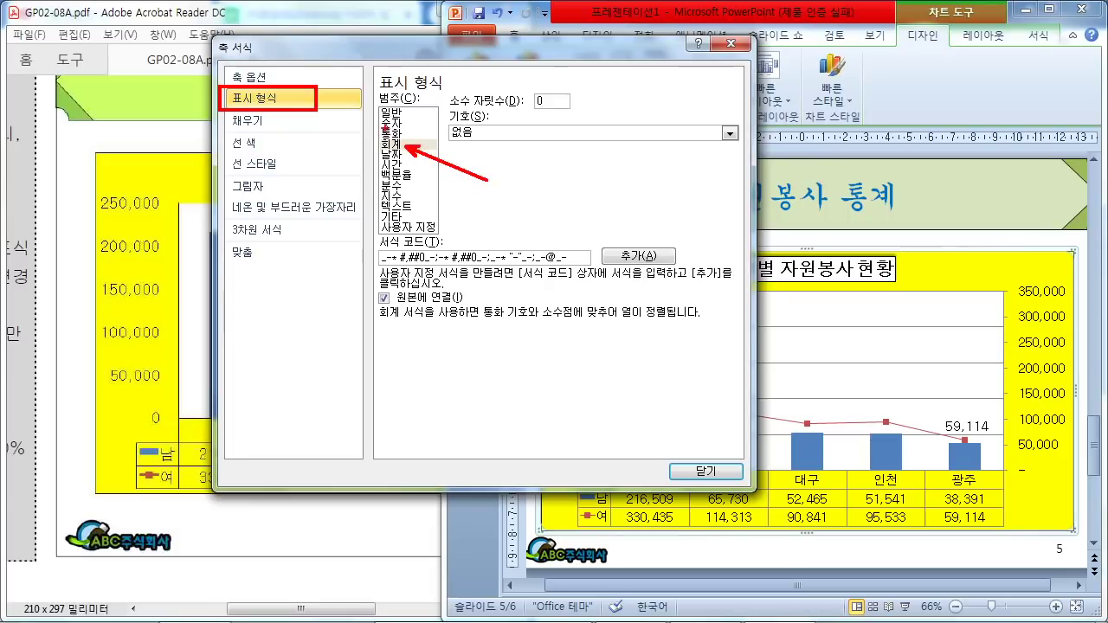
left_click_drag(371, 114, 423, 132)
left_click_drag(414, 121, 475, 64)
mouse_move(495, 54)
left_mouse_down()
mouse_move(529, 31)
mouse_move(564, 57)
mouse_move(516, 77)
left_mouse_up()
key("Escape")
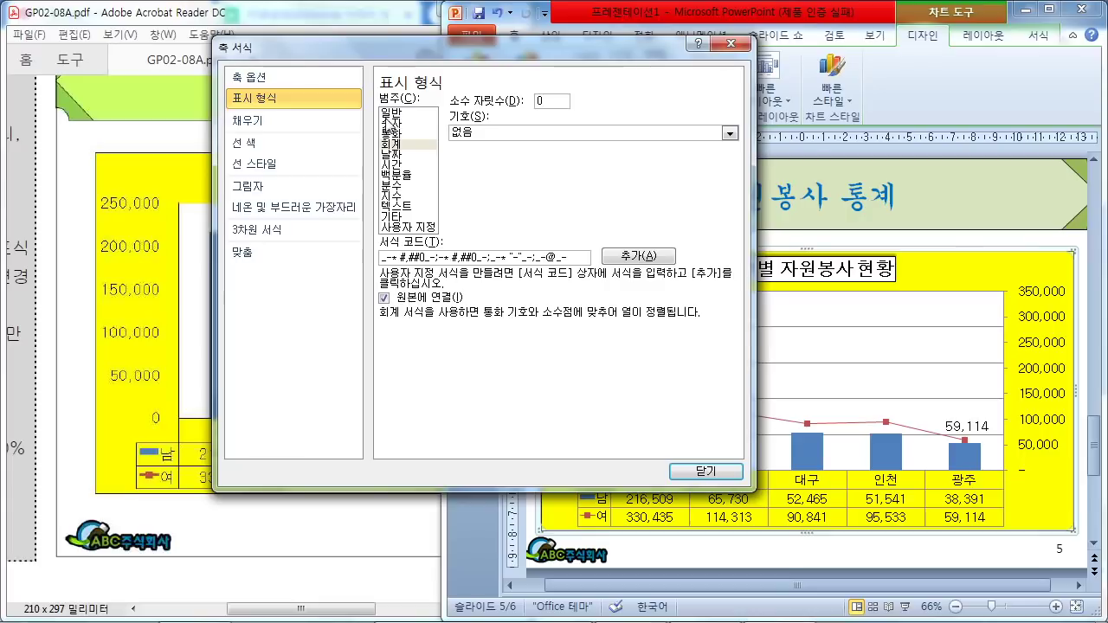
left_click(389, 124)
left_click_drag(518, 50, 244, 46)
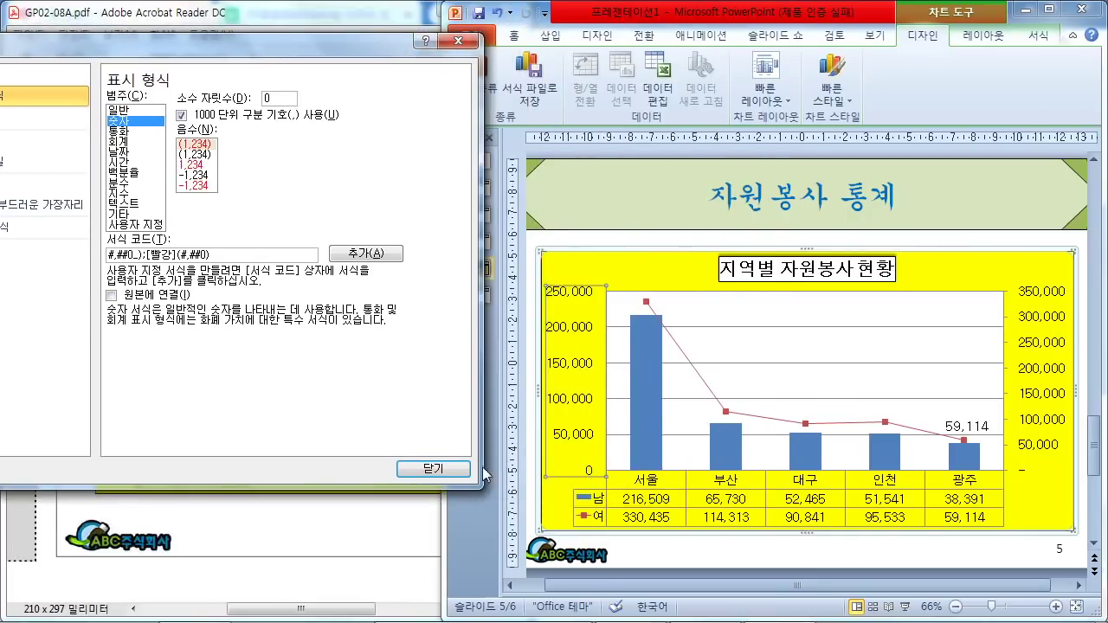
left_click(433, 469)
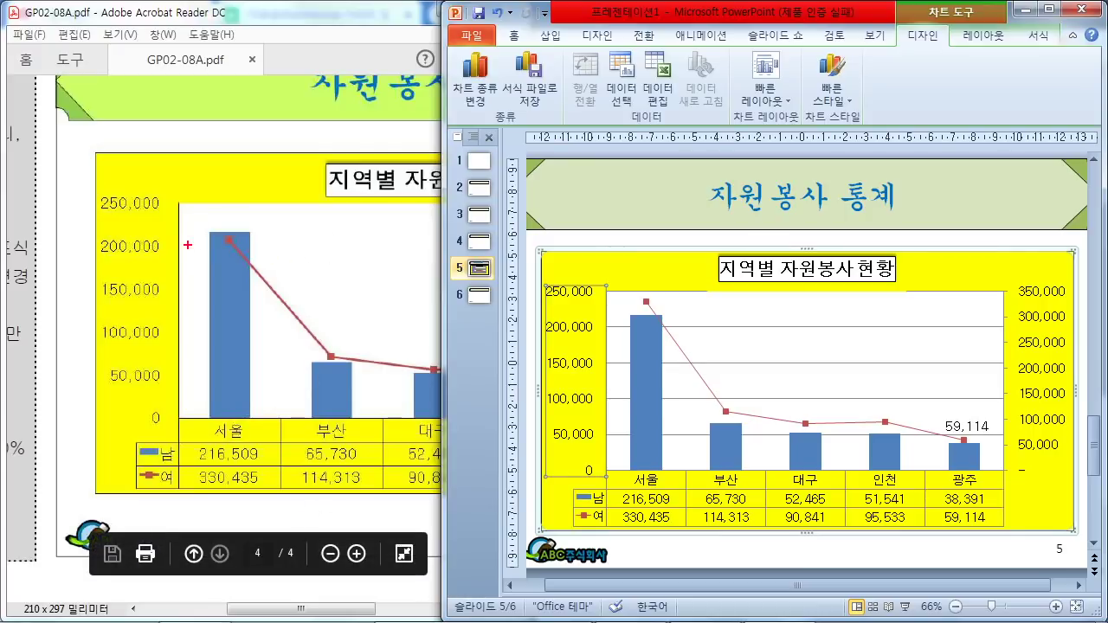
Compare the plot area with the exam PDF and delete the chart's major horizontal gridlines
left_click_drag(188, 245, 339, 244)
left_click_drag(180, 293, 334, 291)
left_click_drag(307, 233, 276, 258)
left_click_drag(273, 241, 329, 264)
key("Escape")
left_click(745, 335)
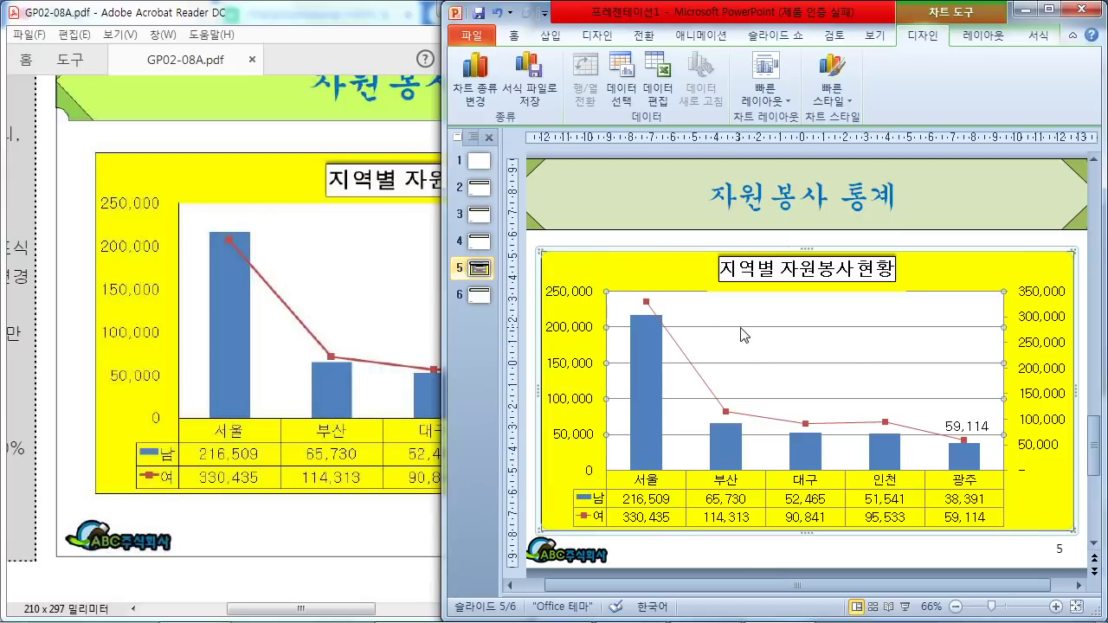
key("Delete")
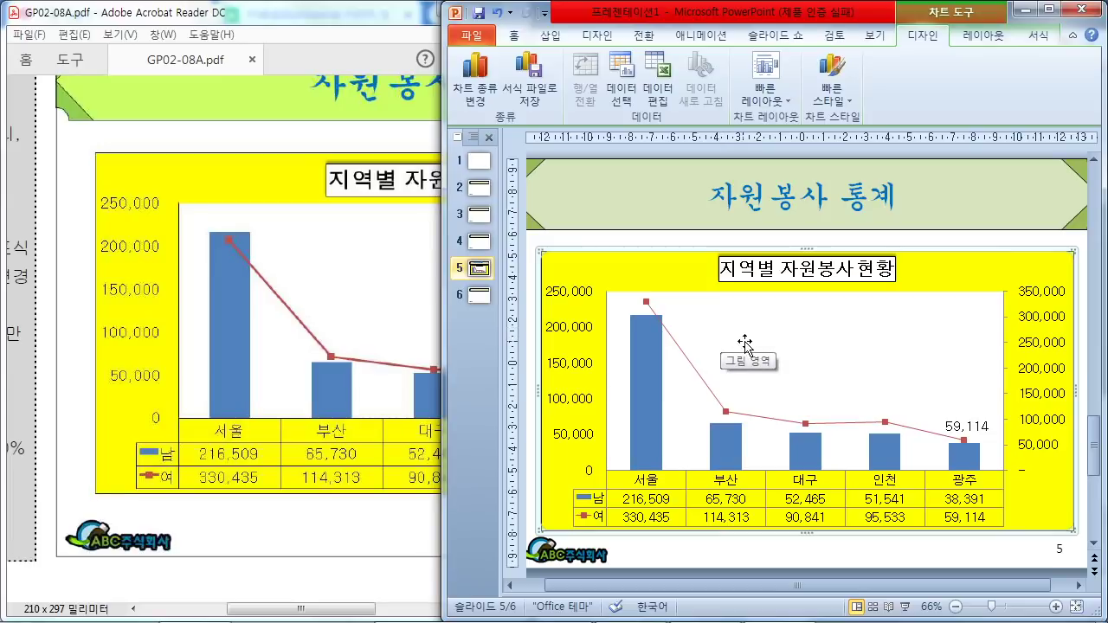
Compare the chart's secondary vertical axis with the exam PDF and change its number format to the 숫자 (number) category
left_click(378, 589)
left_click(389, 609)
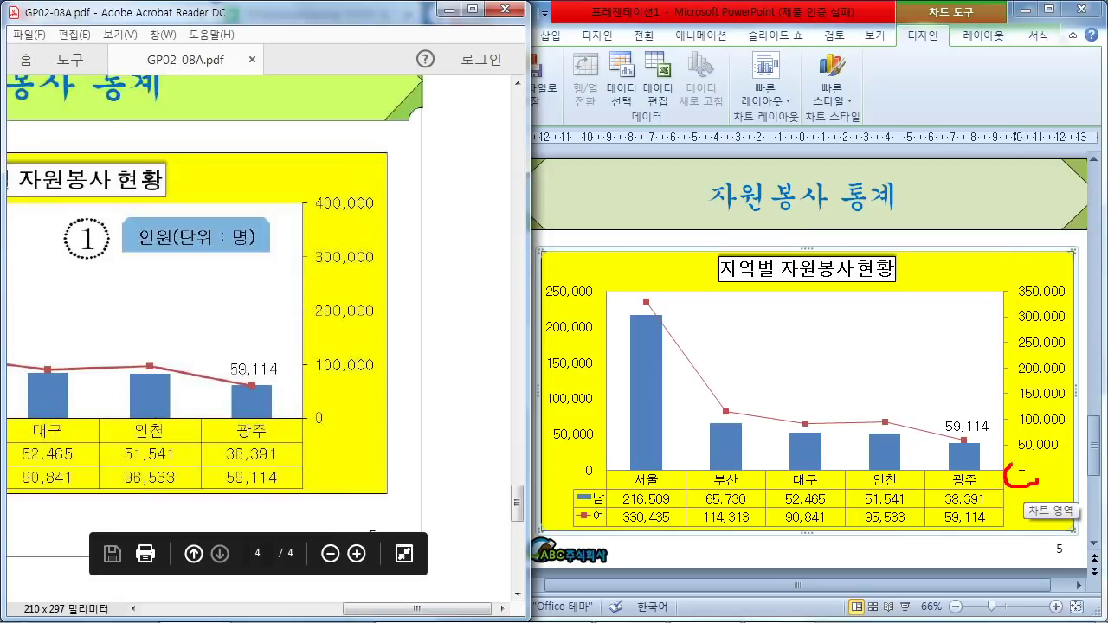
left_click_drag(1037, 477, 1011, 467)
left_click_drag(1085, 293, 1088, 282)
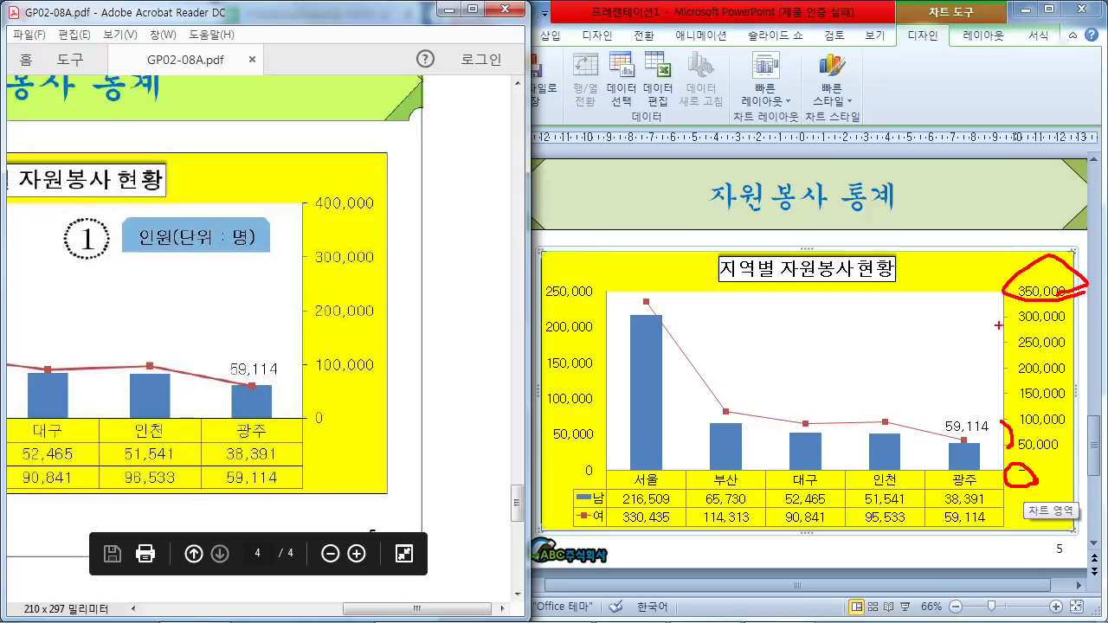
key("Escape")
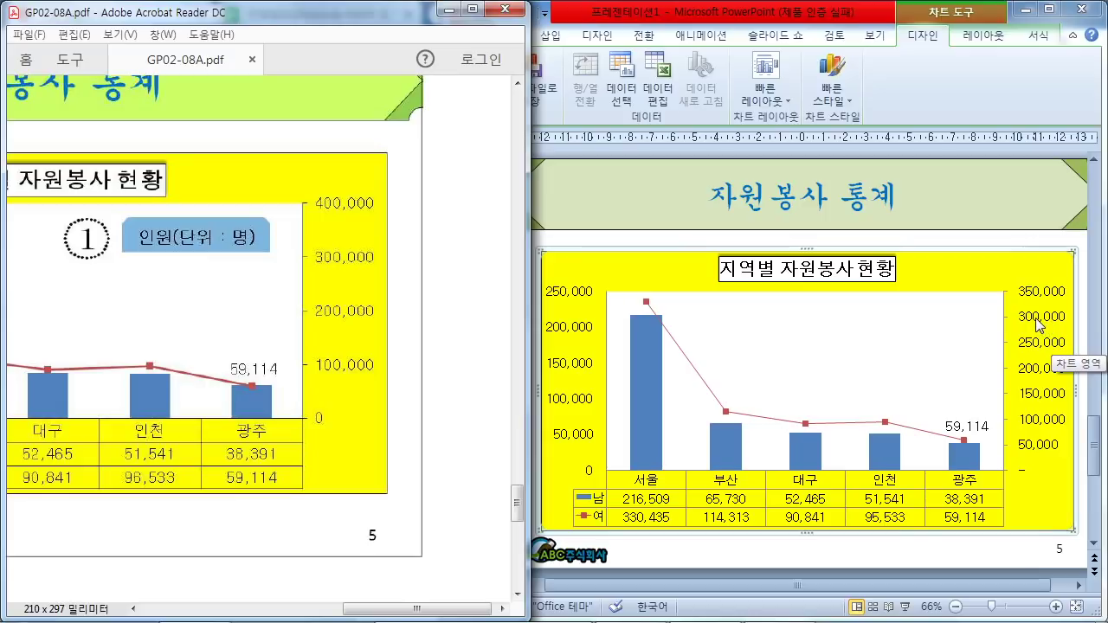
left_click(1037, 324)
right_click(1037, 321)
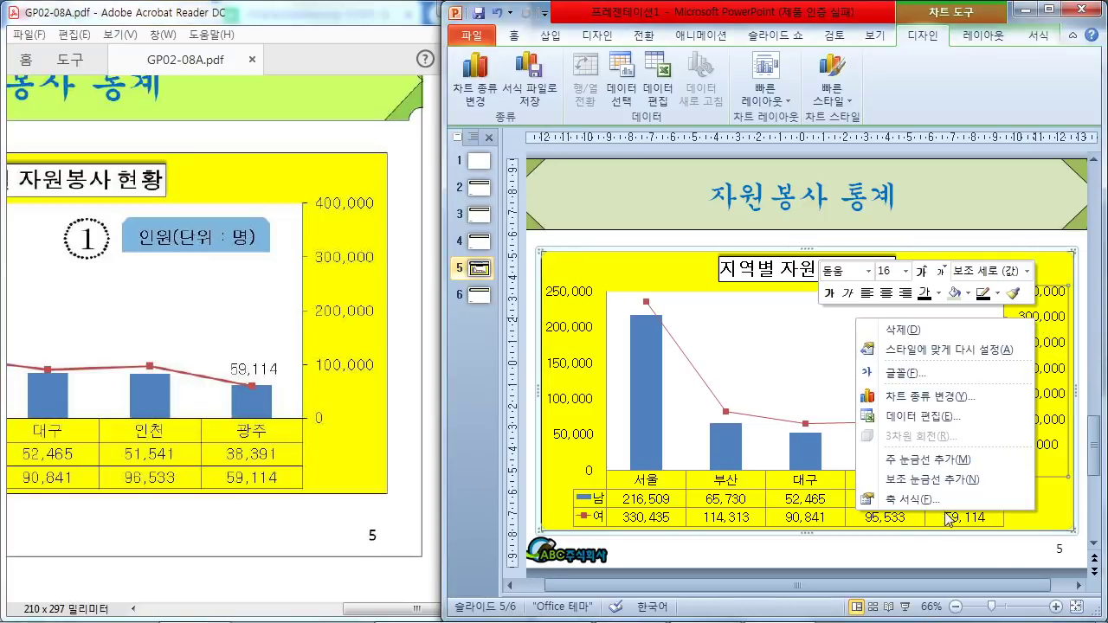
left_click(913, 500)
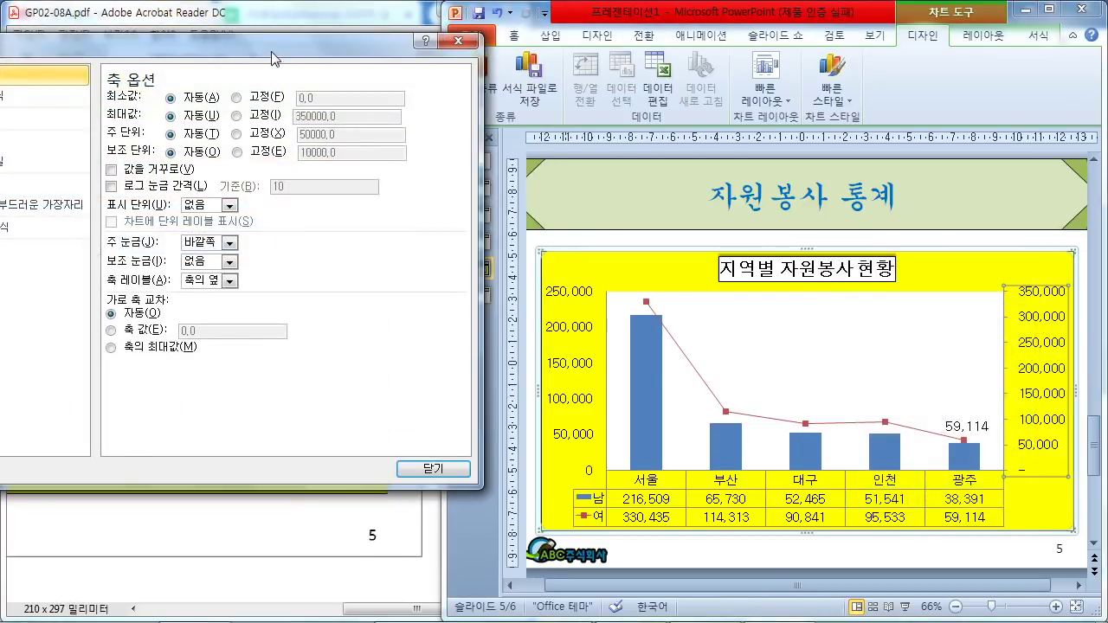
left_click_drag(271, 51, 727, 28)
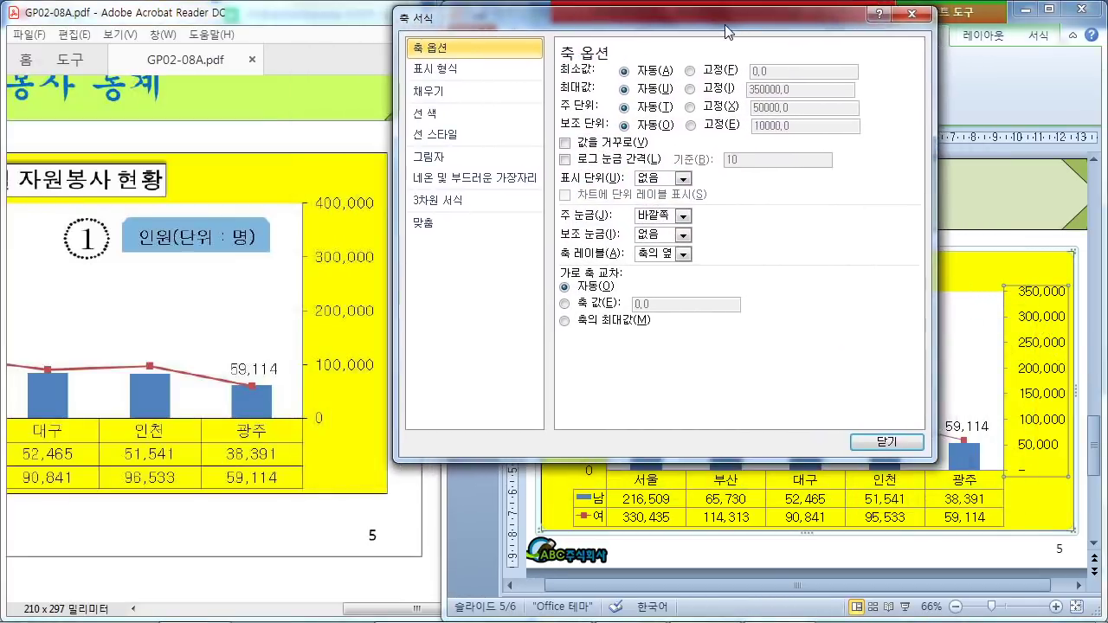
left_click(494, 73)
left_click(579, 94)
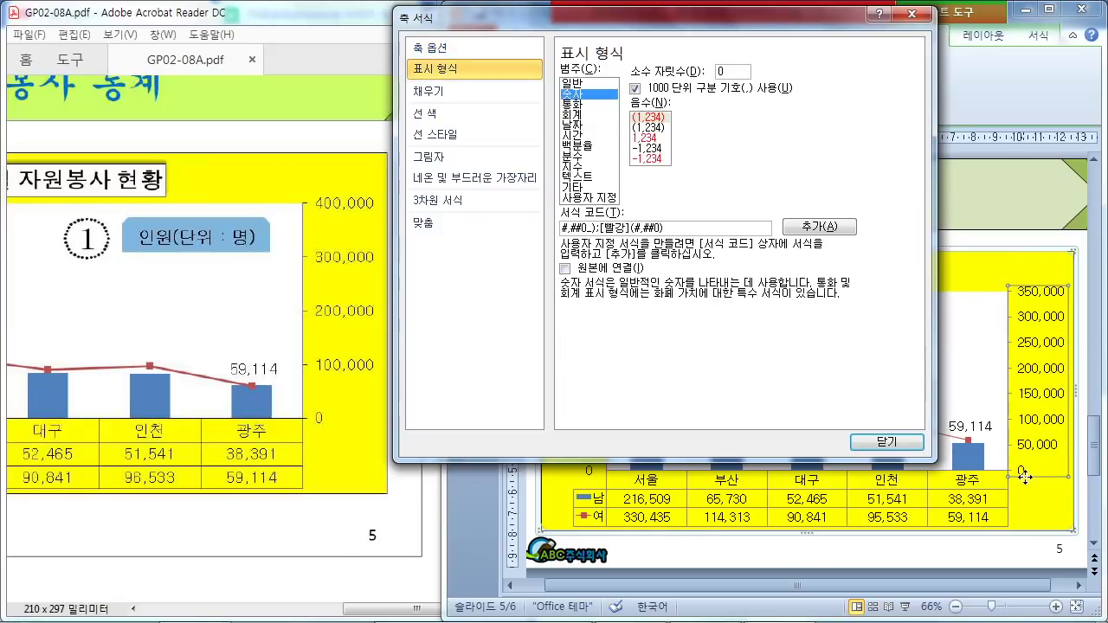
Fix the secondary vertical axis maximum at 400000 and its major unit at 100000
left_click(443, 54)
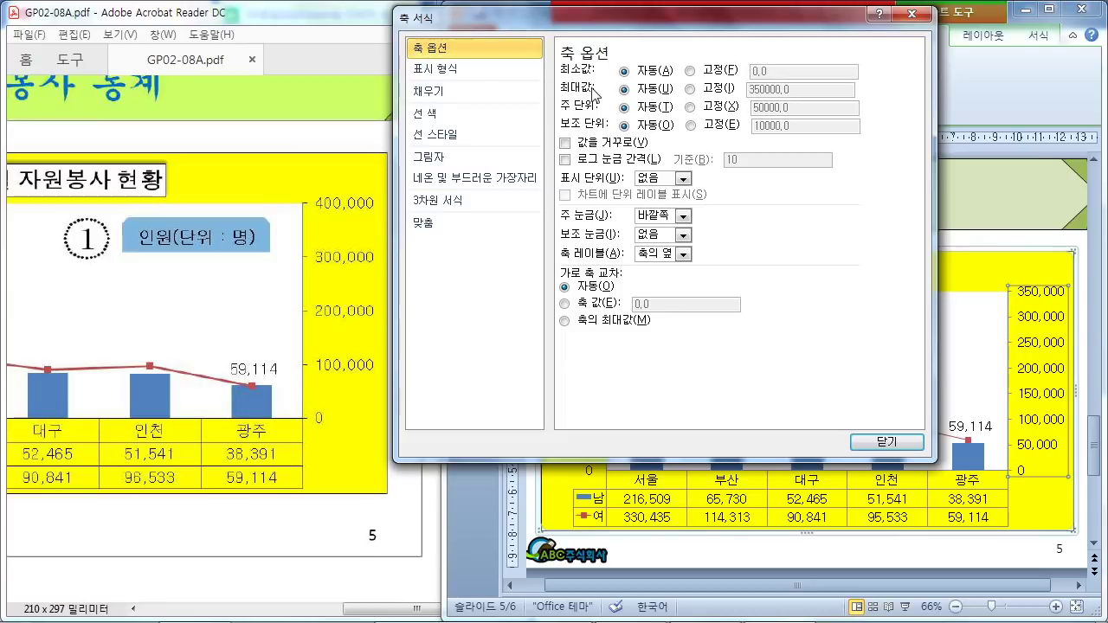
left_click(690, 89)
left_click_drag(819, 91, 703, 90)
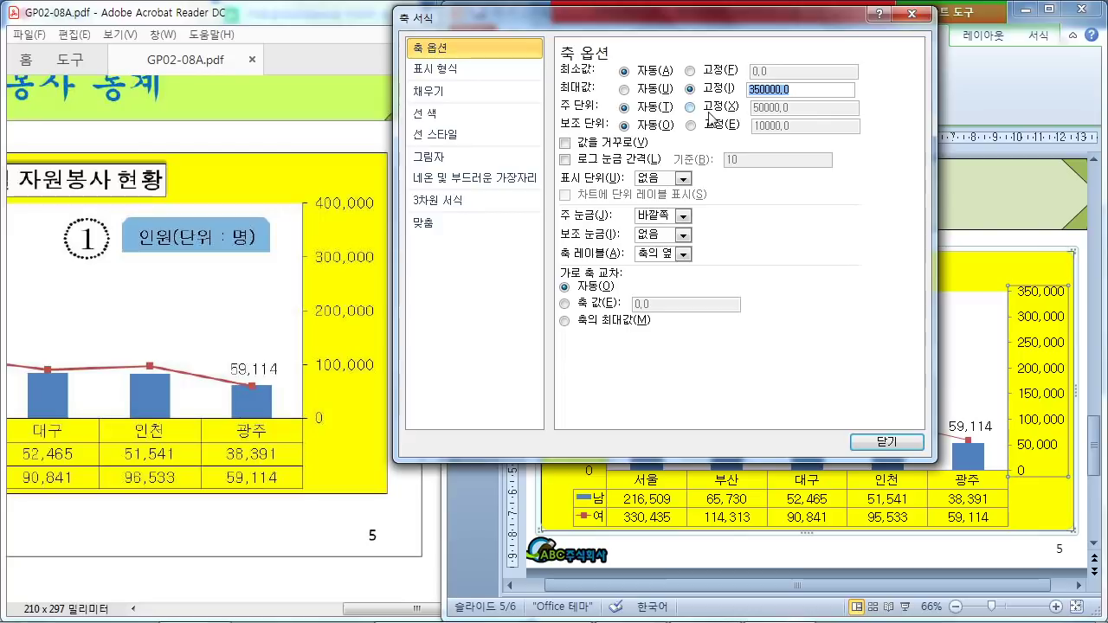
type("40000")
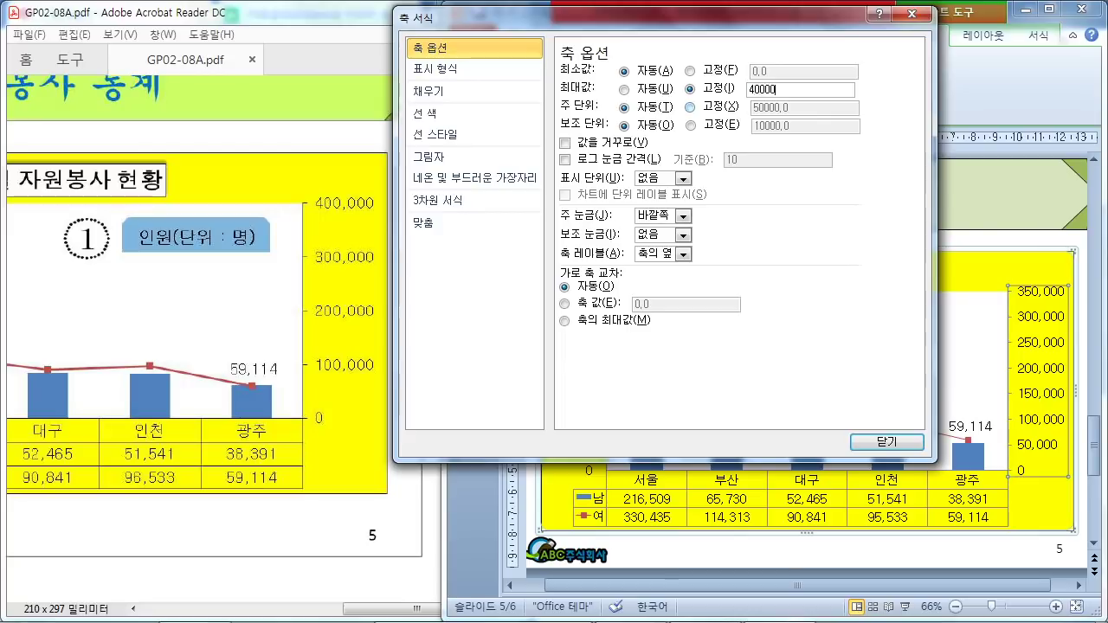
type("0")
left_click(700, 107)
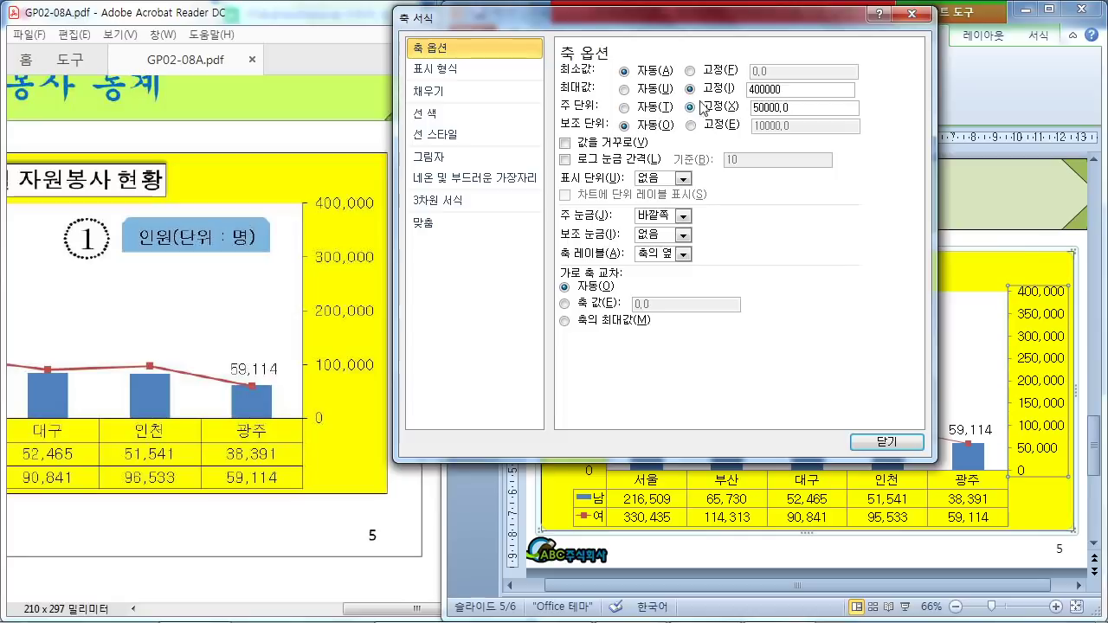
left_click_drag(799, 108, 697, 118)
type("100000")
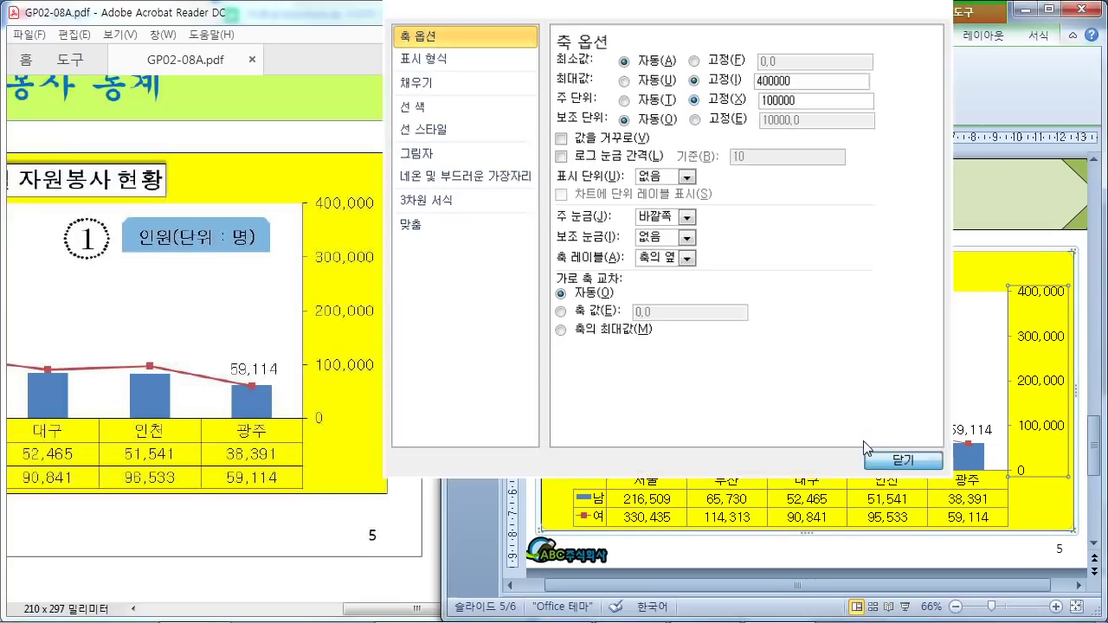
left_click(874, 443)
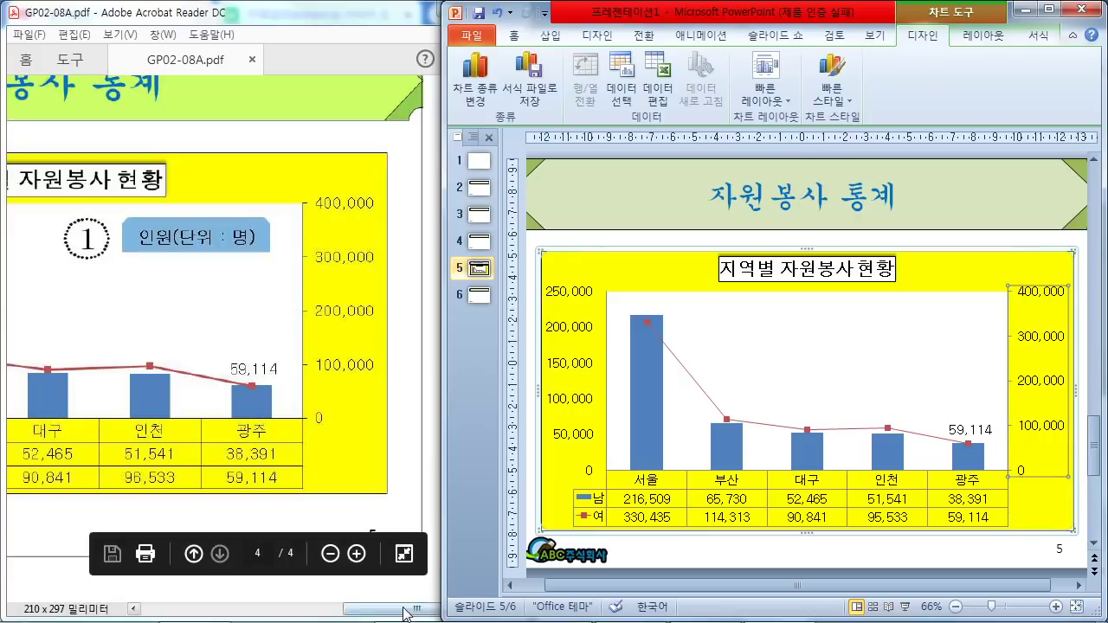
Check the shape conditions in the exam PDF and draw a snip same side corner rectangle in the chart's upper-right plot area
left_click_drag(422, 608, 224, 507)
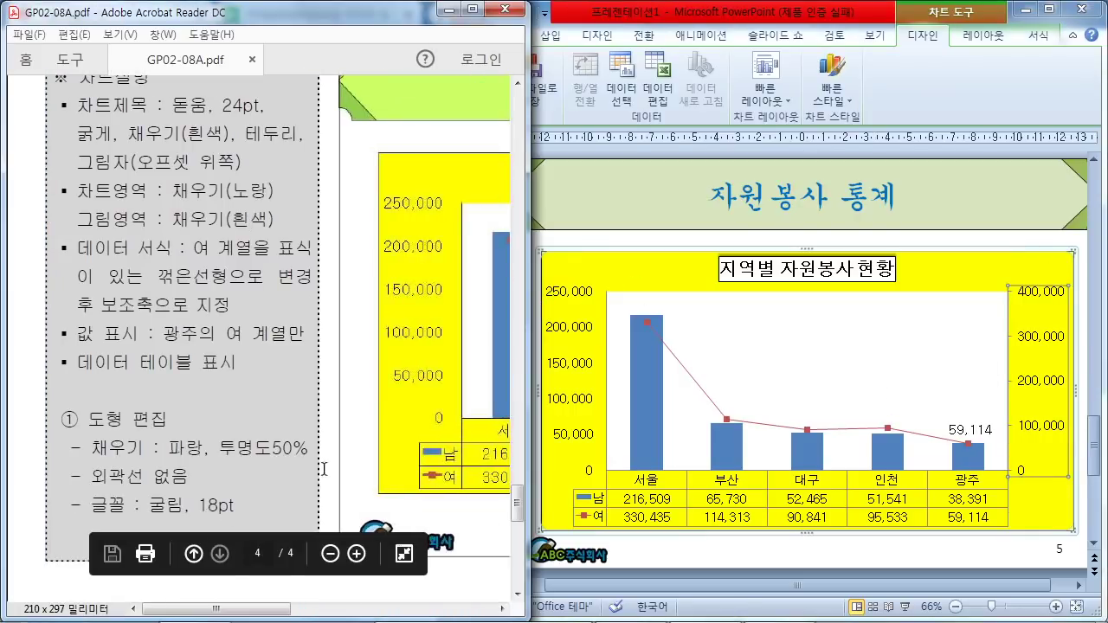
left_click_drag(262, 609, 437, 619)
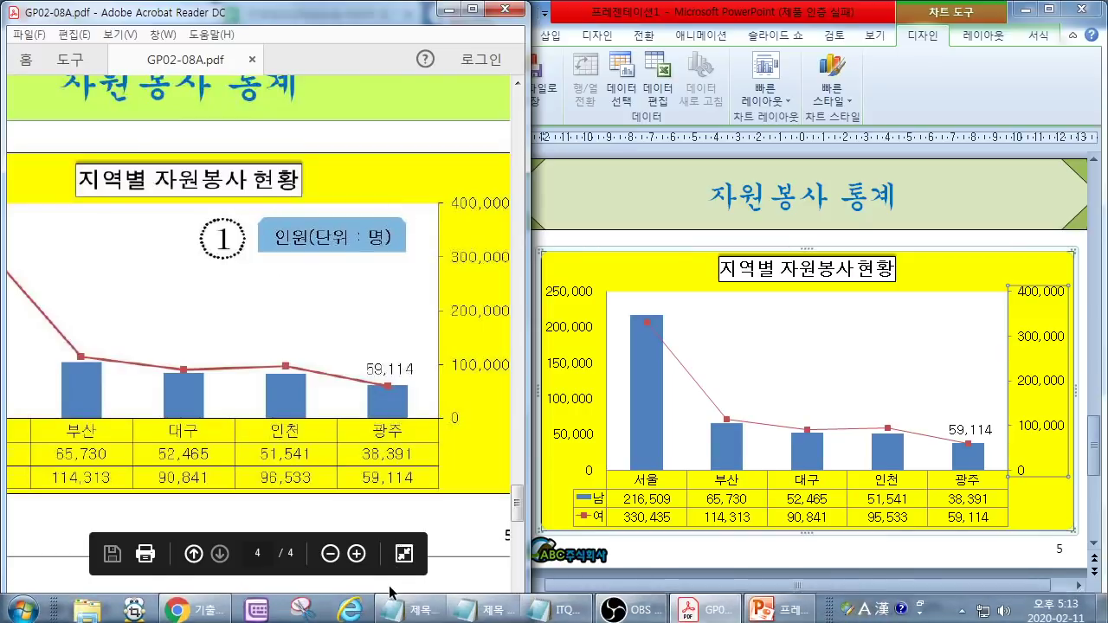
mouse_move(387, 609)
left_mouse_down()
mouse_move(241, 610)
mouse_move(390, 611)
left_mouse_up()
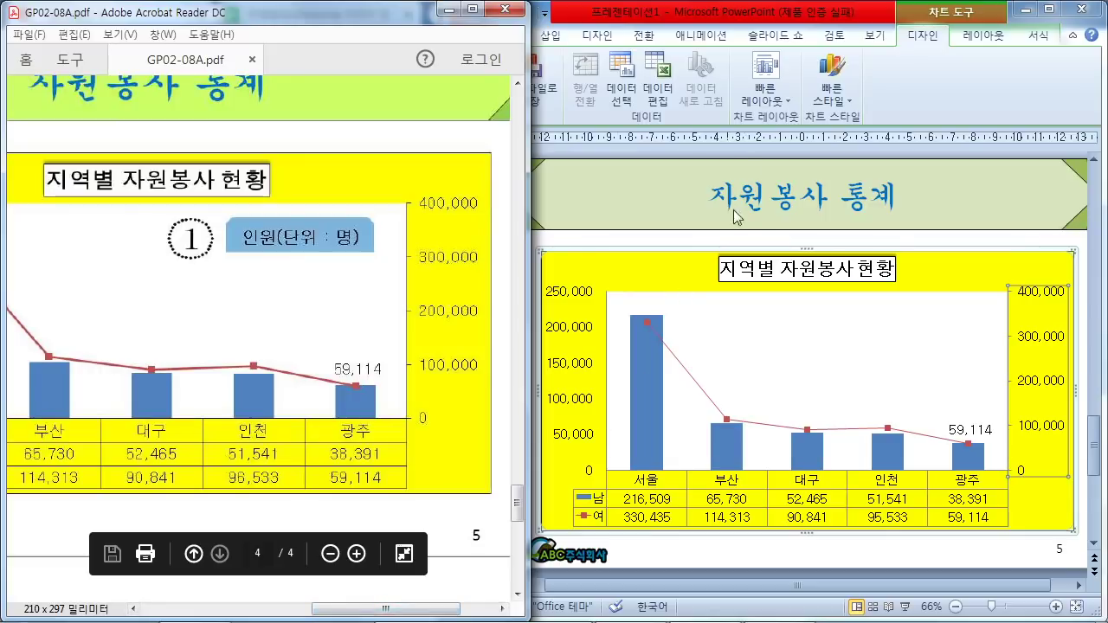
left_click(693, 251)
left_click(551, 35)
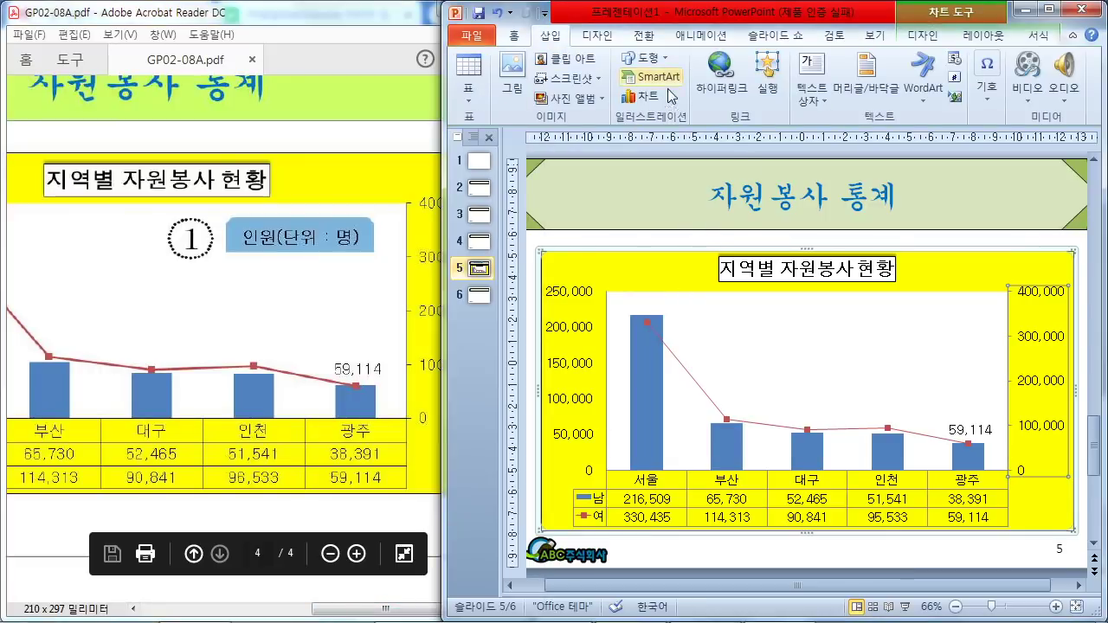
left_click(643, 58)
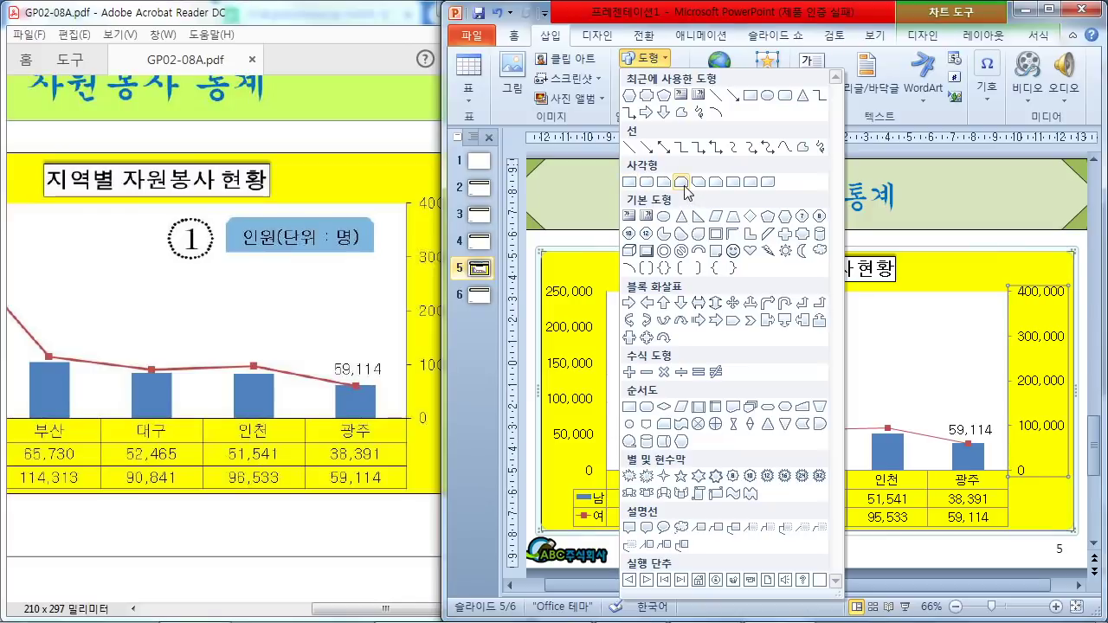
left_click(682, 182)
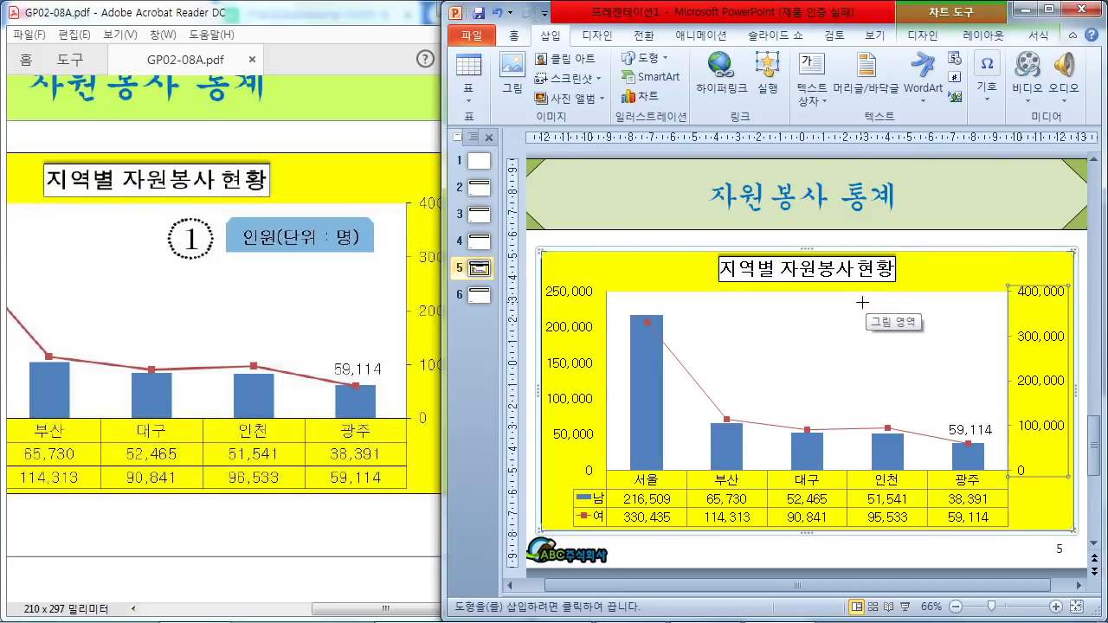
left_click_drag(863, 303, 981, 338)
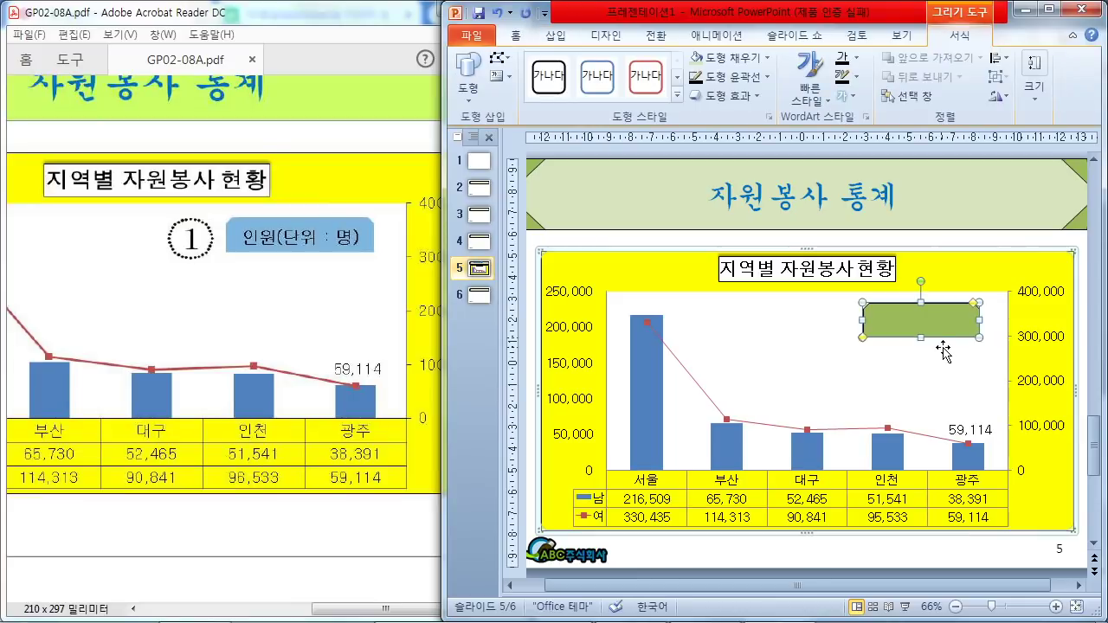
Enter the text 인원(단위 : 명) in the new snipped-corner shape
type("인원")
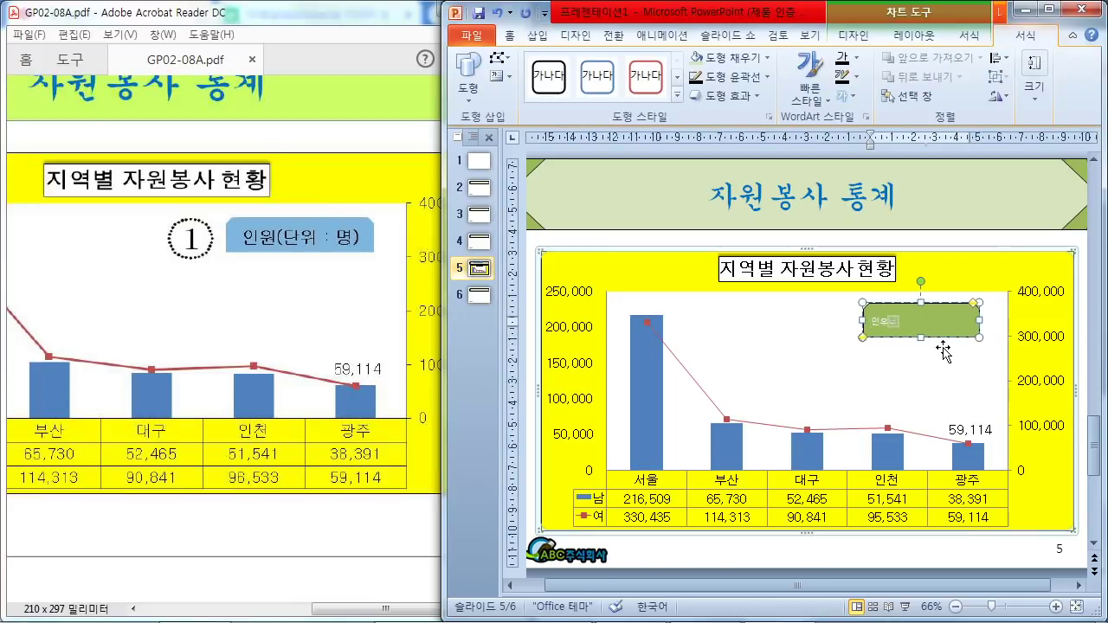
type("(ㄷ")
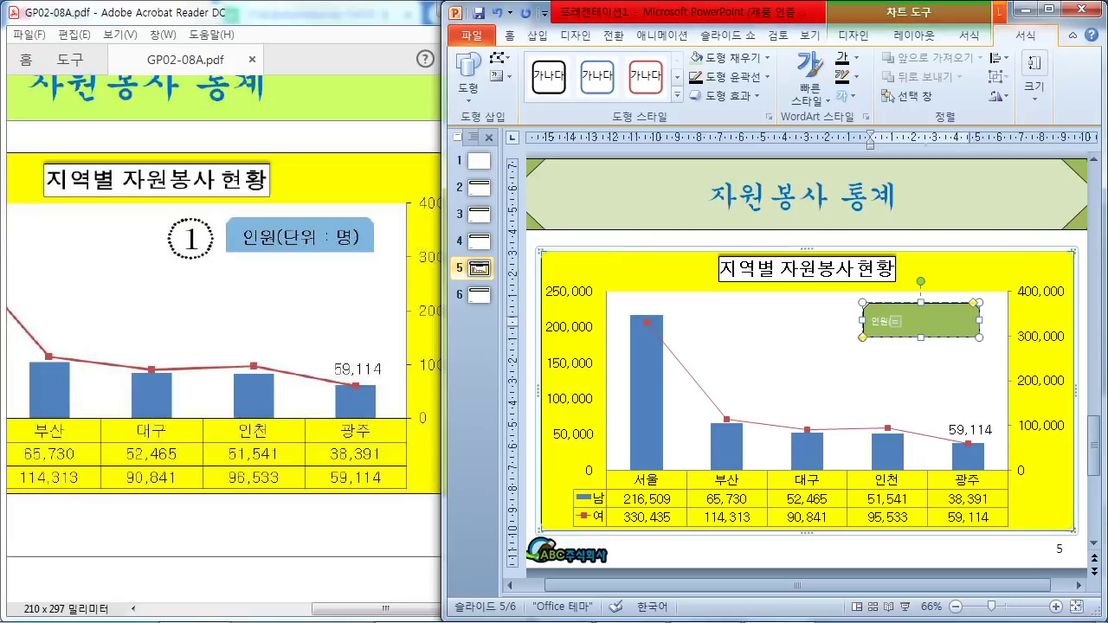
type("위 ㅁ)")
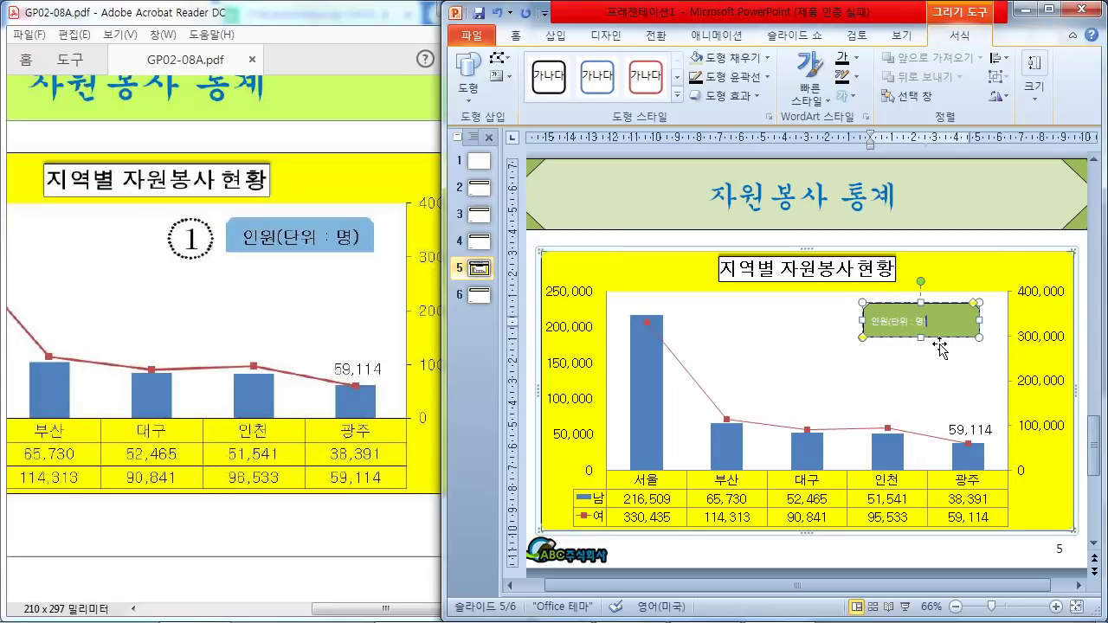
Fill the 인원(단위 : 명) shape with standard blue (파랑) at 50% transparency, as the exam PDF requires
left_click(134, 609)
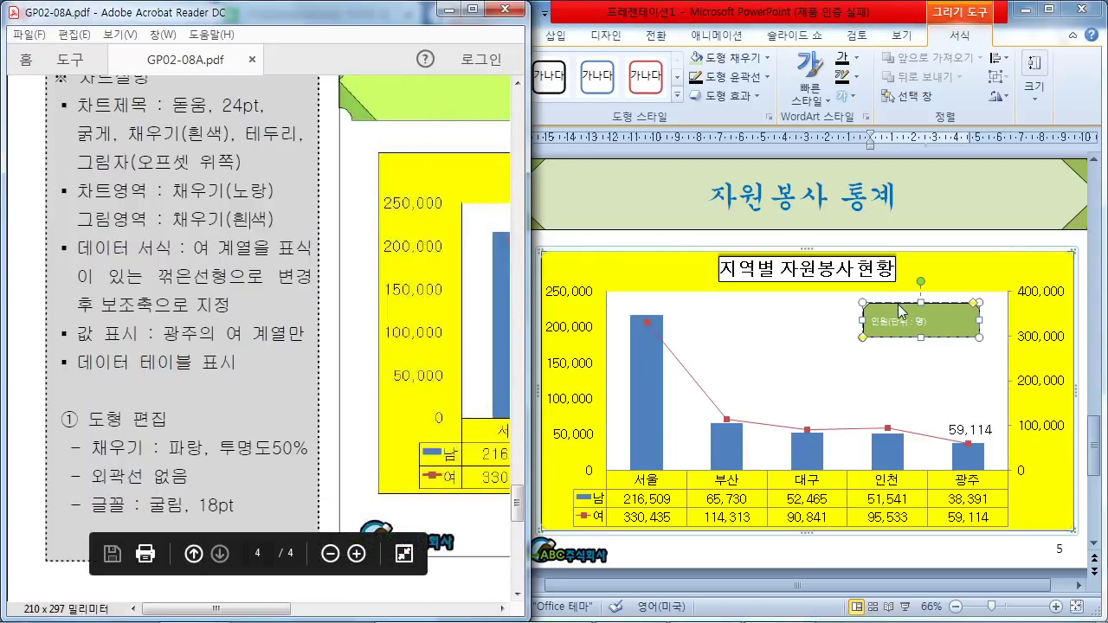
left_click(900, 312)
right_click(901, 312)
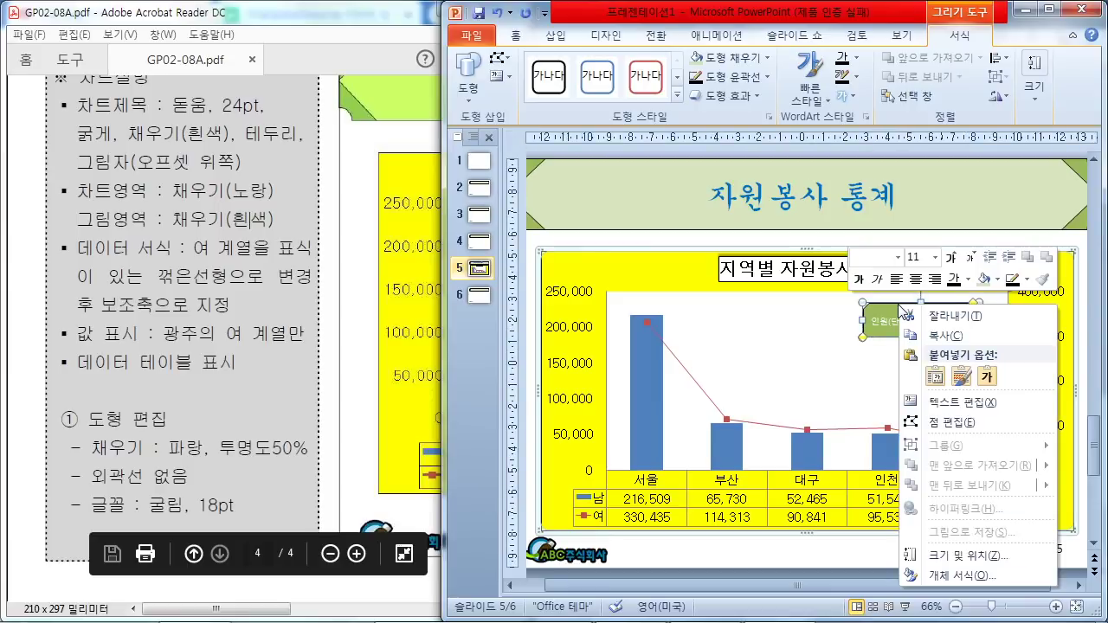
left_click(961, 575)
left_click_drag(609, 54, 401, 49)
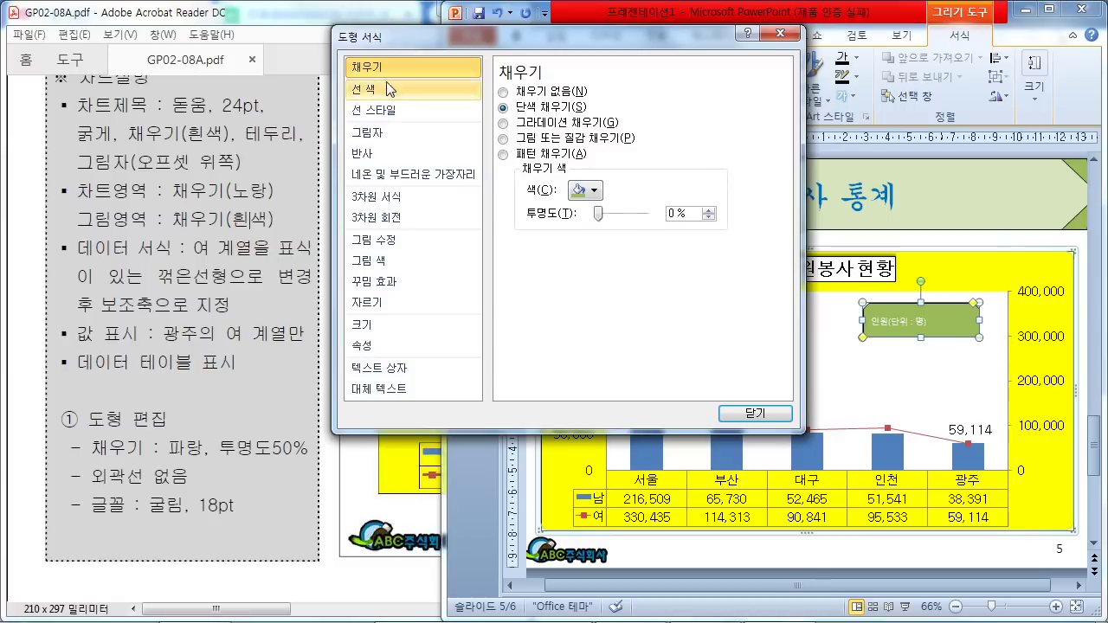
left_click(594, 191)
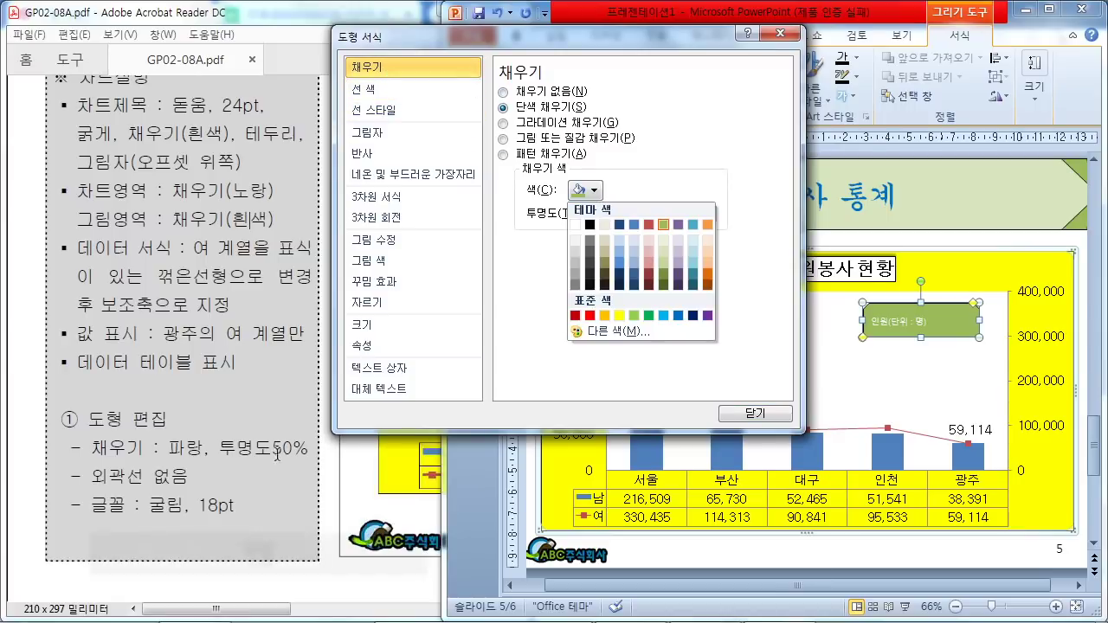
left_click(678, 319)
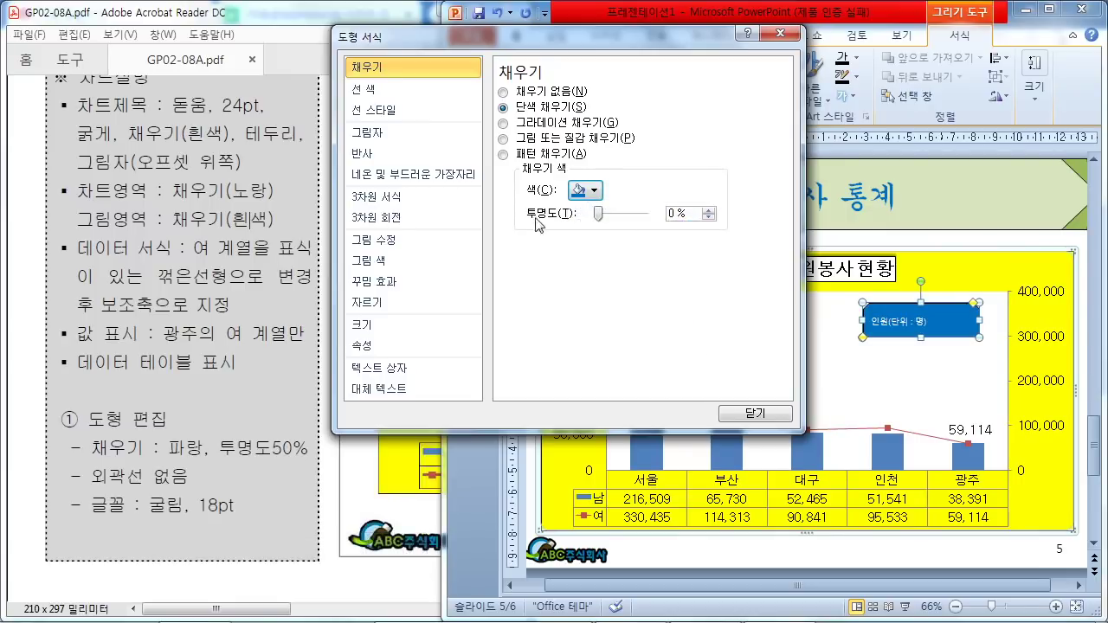
left_click(671, 213)
type("50")
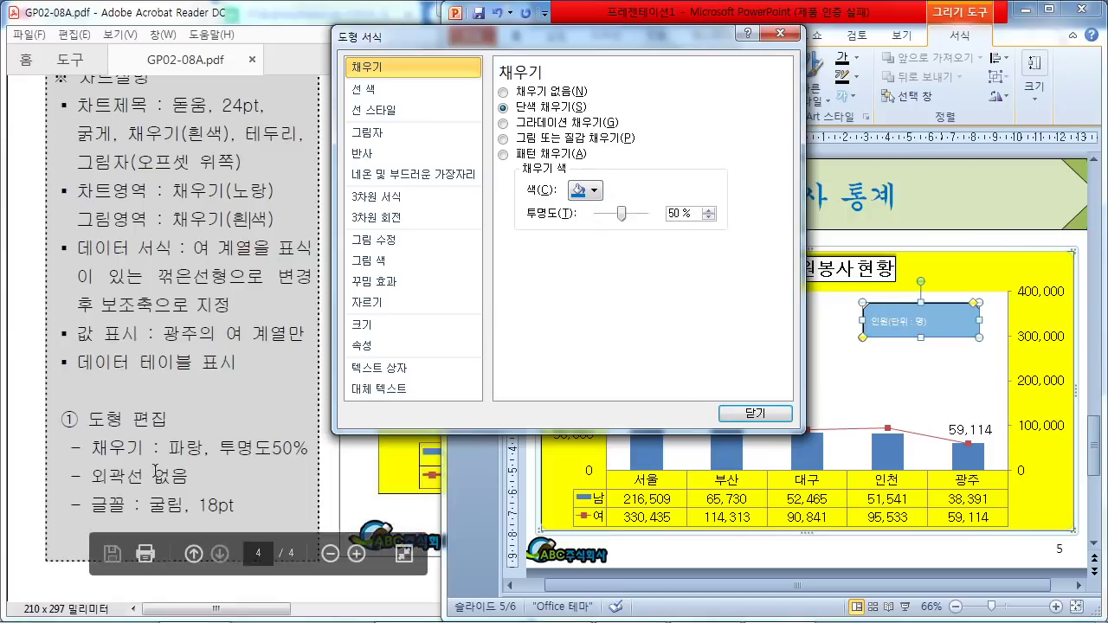
Remove the outline of the 인원(단위 : 명) shape by setting its line color to 선 없음 (no line)
left_click(374, 99)
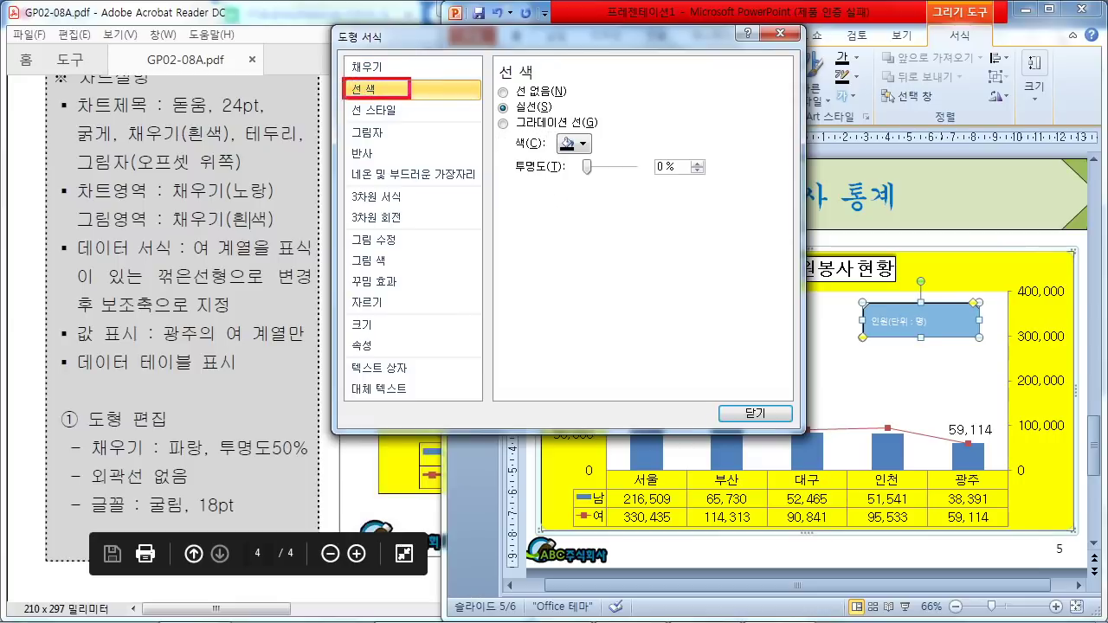
left_click_drag(494, 79, 574, 104)
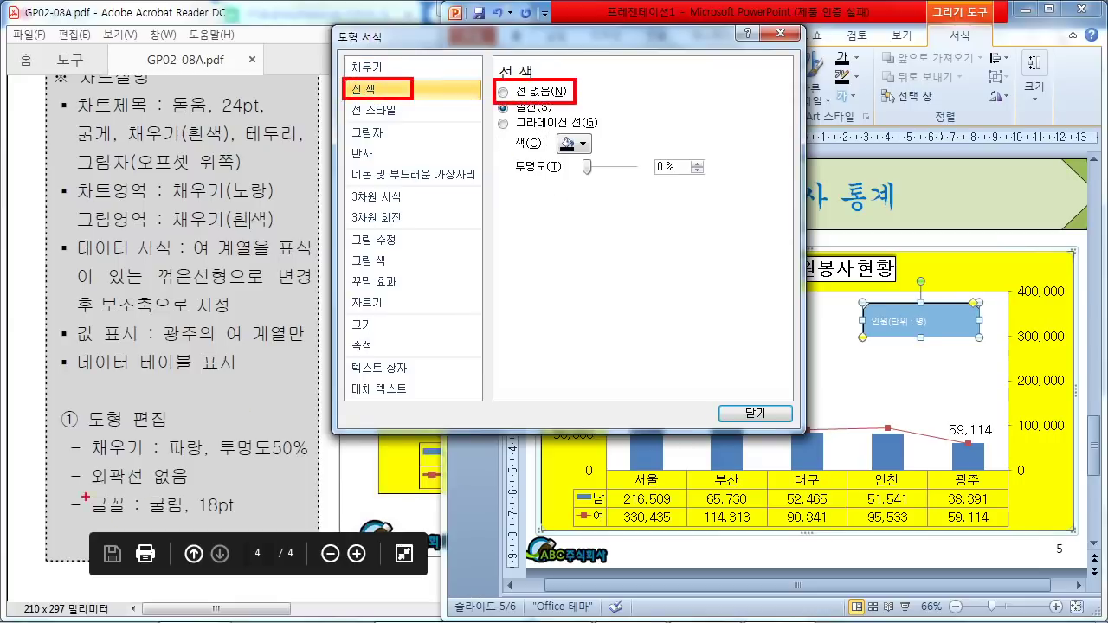
left_click_drag(72, 447, 232, 495)
mouse_move(407, 110)
left_mouse_down()
mouse_move(223, 368)
mouse_move(193, 431)
left_mouse_up()
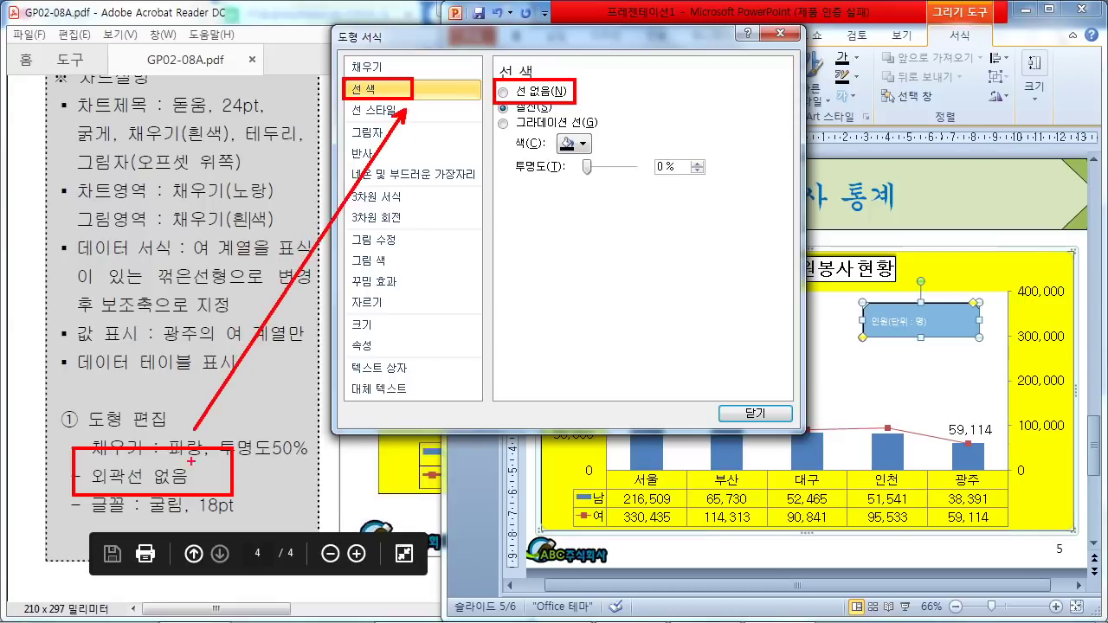
key("Escape")
left_click(529, 91)
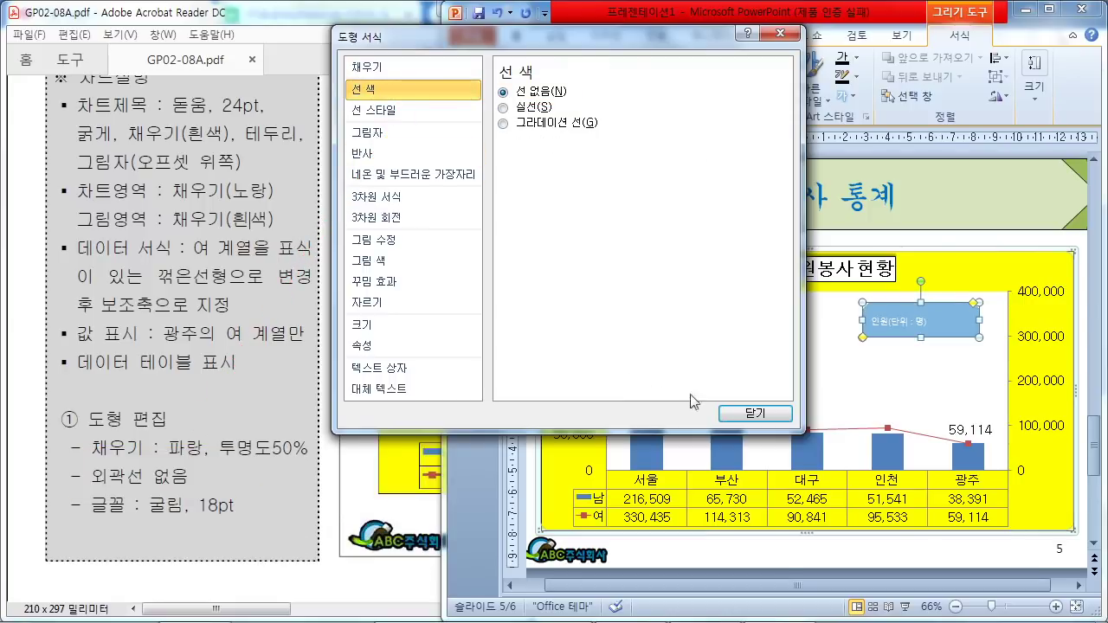
left_click(745, 415)
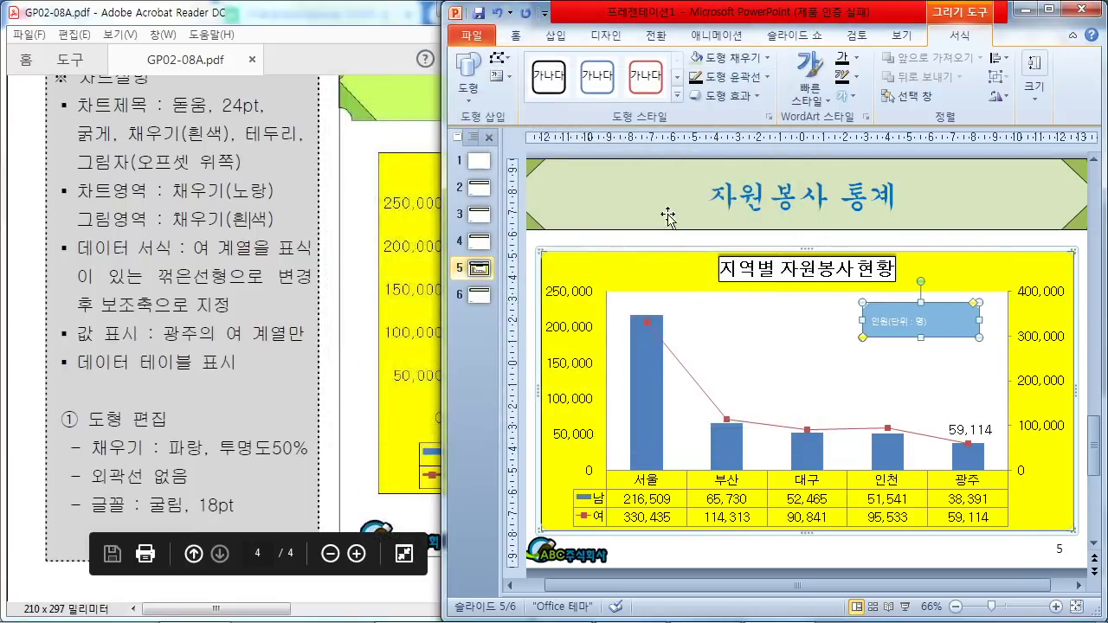
Set the font of the 인원(단위 : 명) shape to 굴림 at 18 pt
left_click(518, 37)
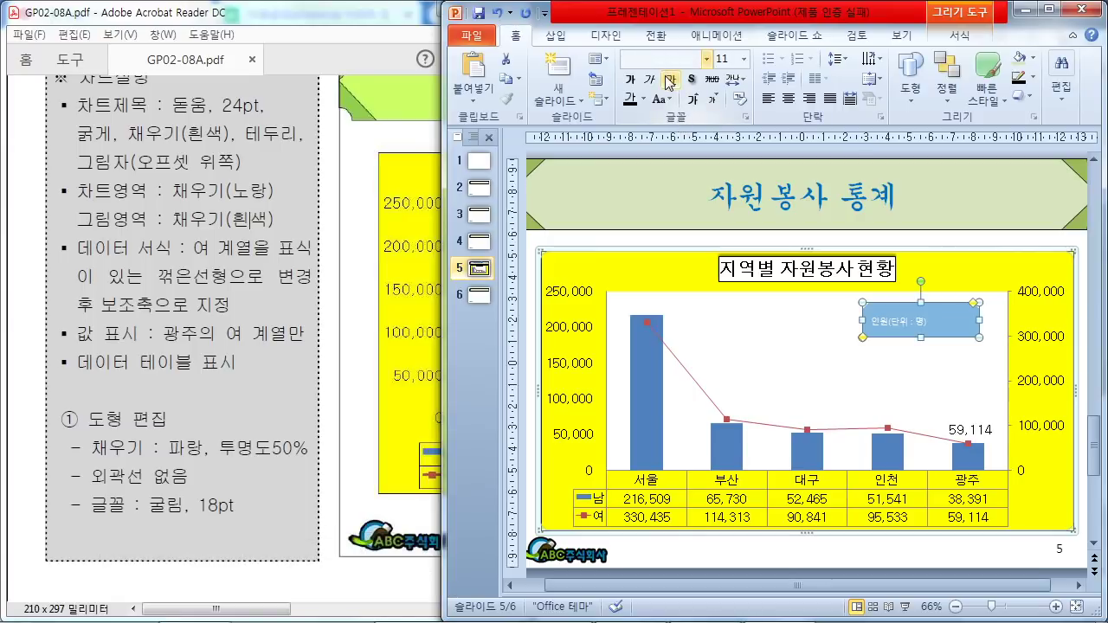
type("굴림")
key("Return")
left_click(725, 61)
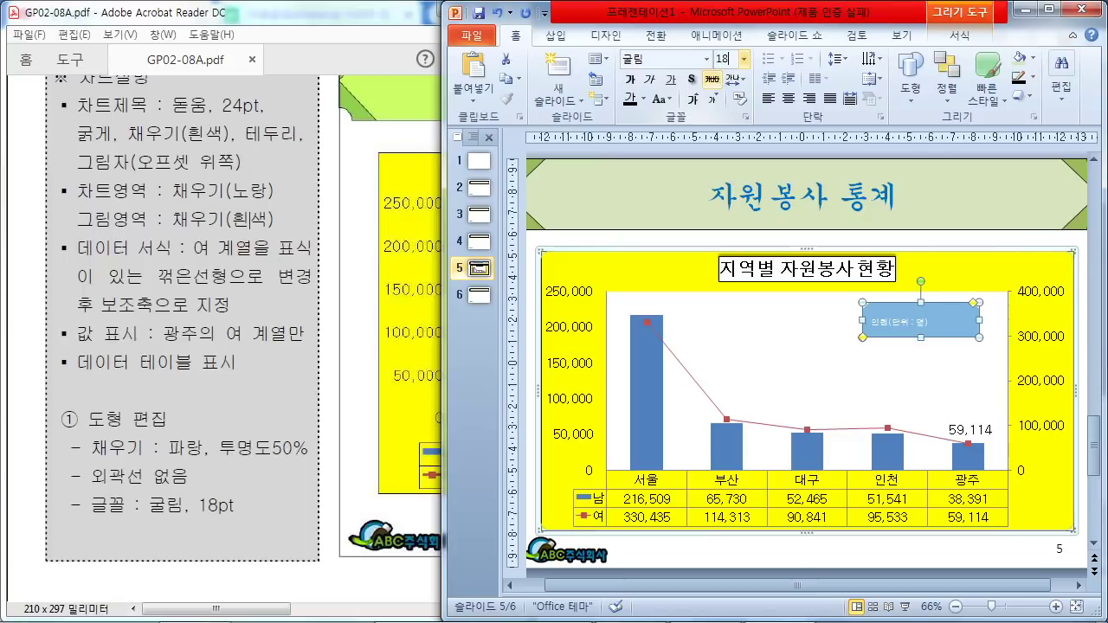
key("Return")
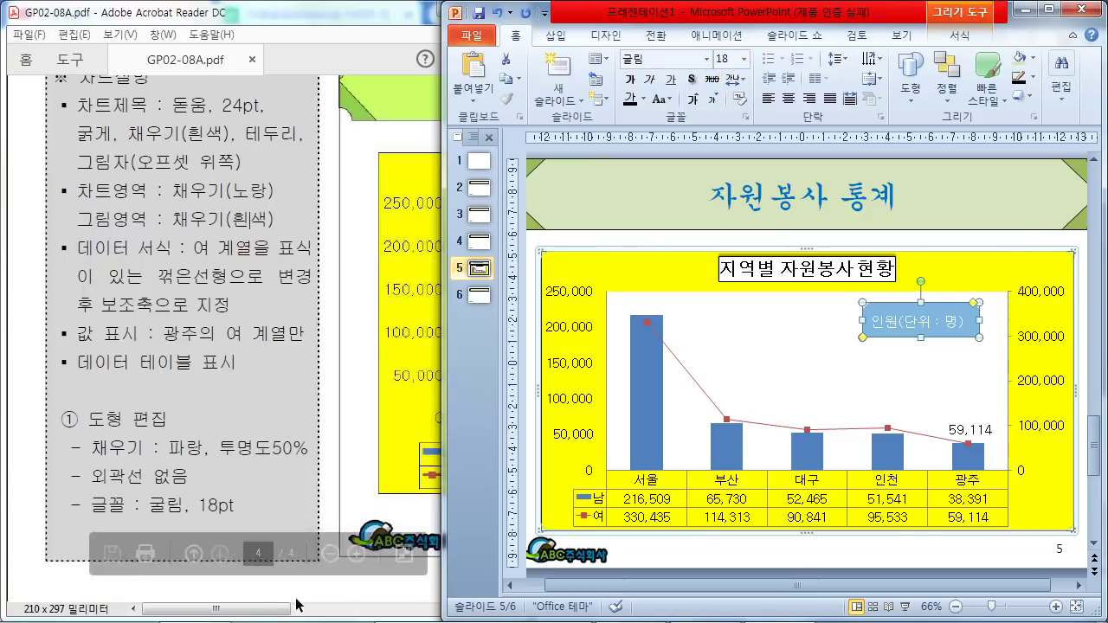
Compare the 인원(단위 : 명) shape with the exam PDF, then center its text and color it black
left_click_drag(267, 609, 433, 613)
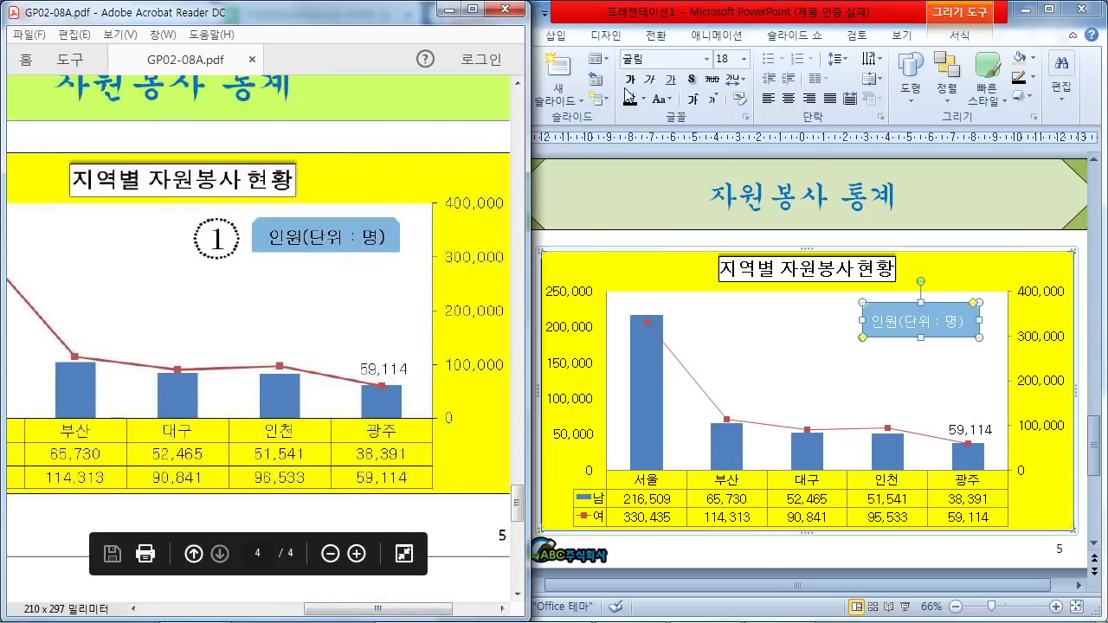
left_click(809, 122)
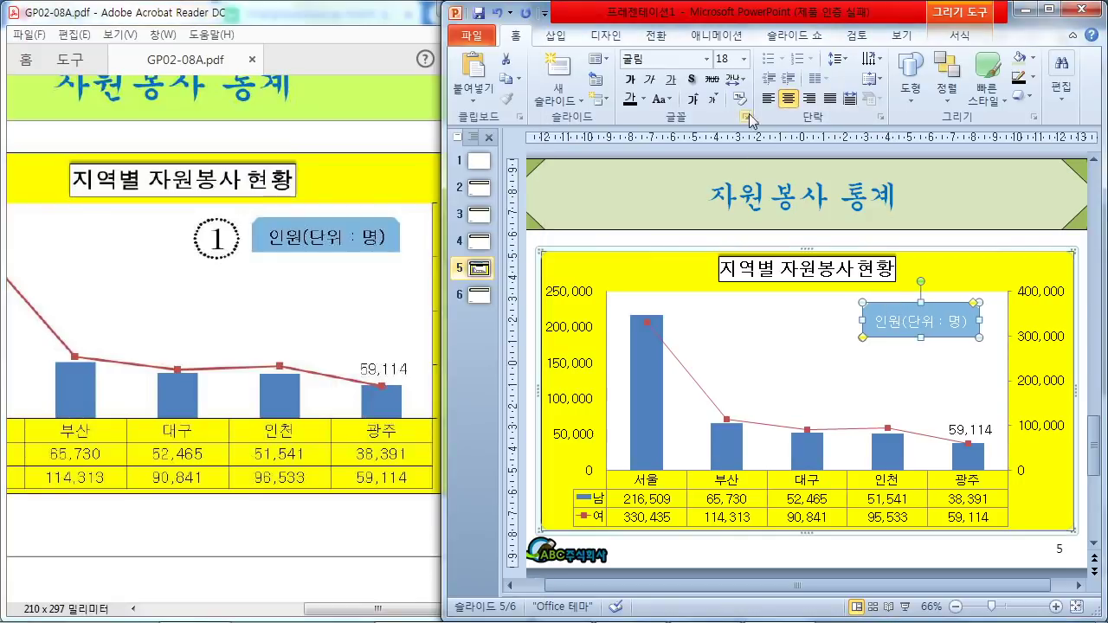
left_click(645, 108)
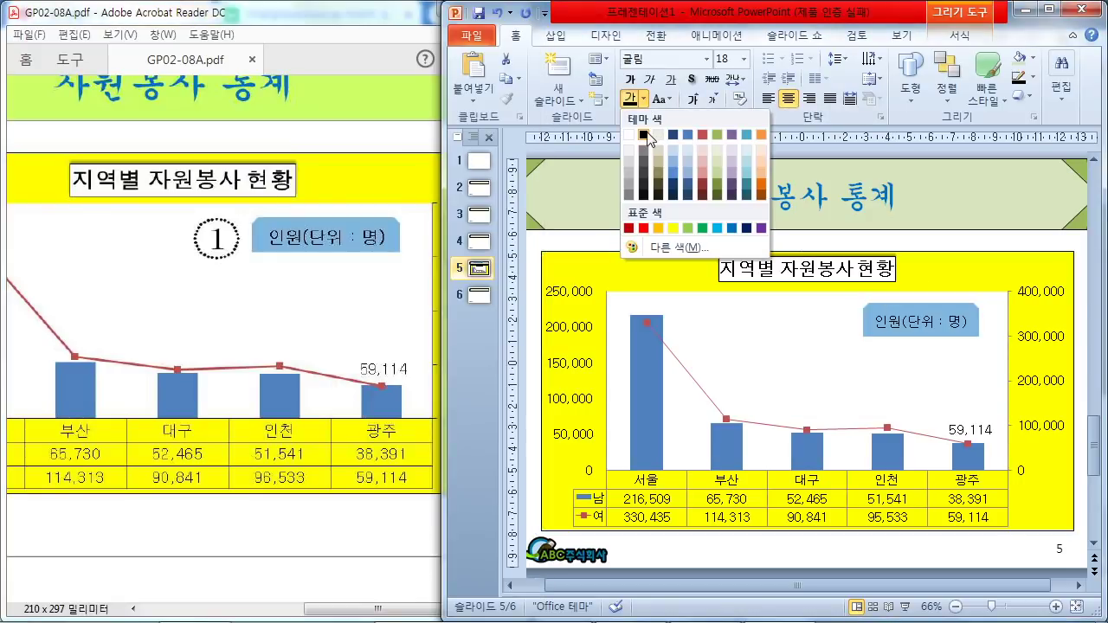
left_click(648, 139)
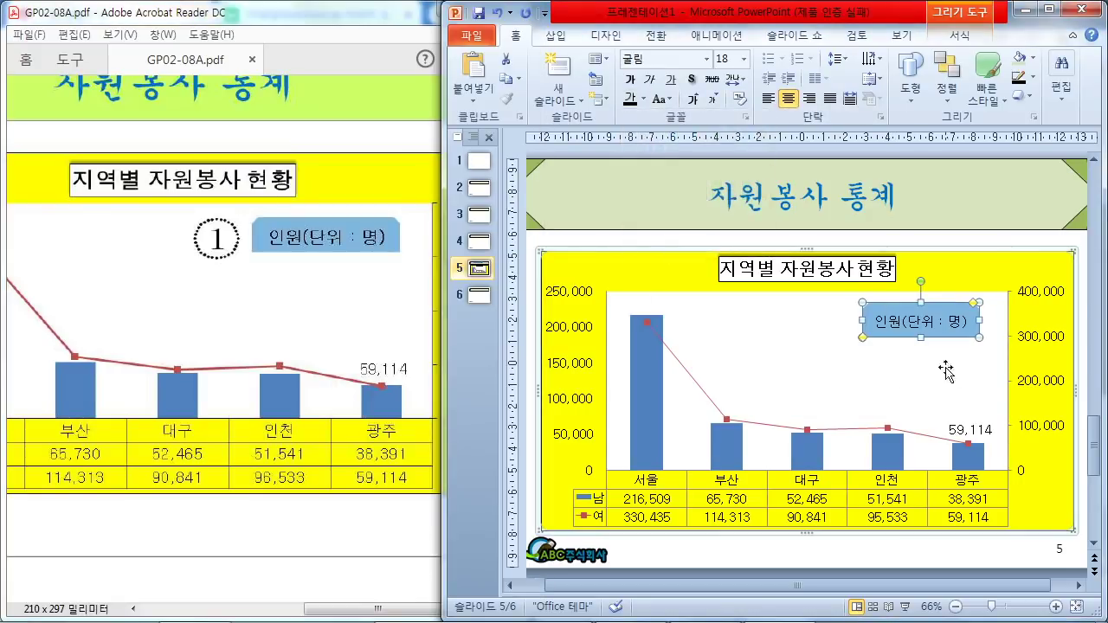
Open slide 4 and examine the table slide's layout and detailed conditions in the exam PDF
left_click(1050, 8)
left_click(999, 427)
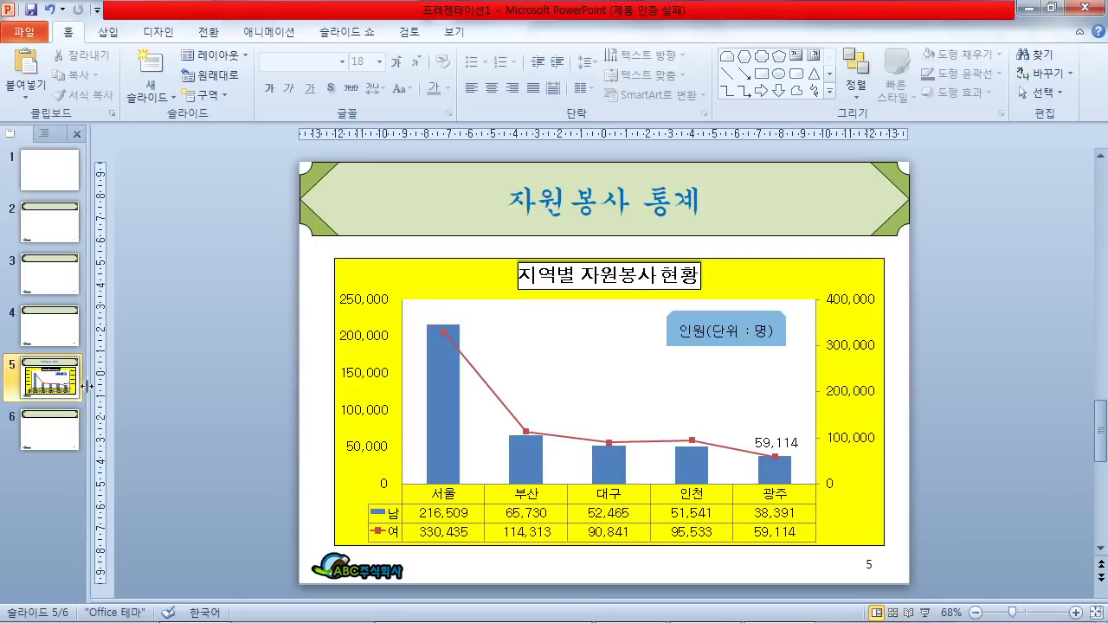
left_click(59, 340)
mouse_move(570, 615)
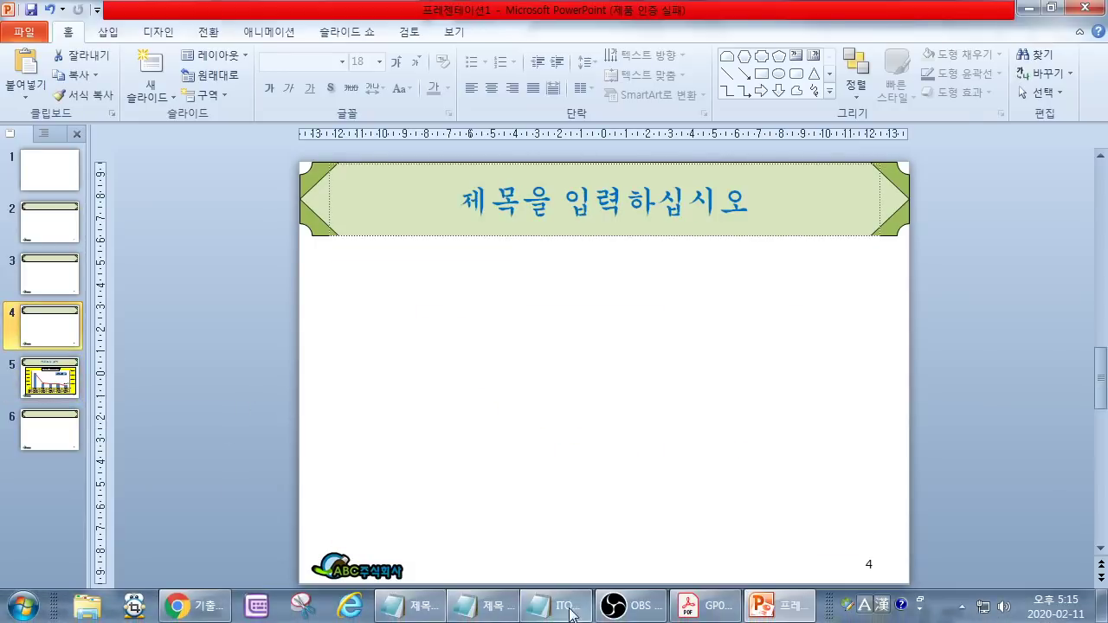
left_click(710, 606)
left_click(471, 8)
scroll(687, 345, "up", 10)
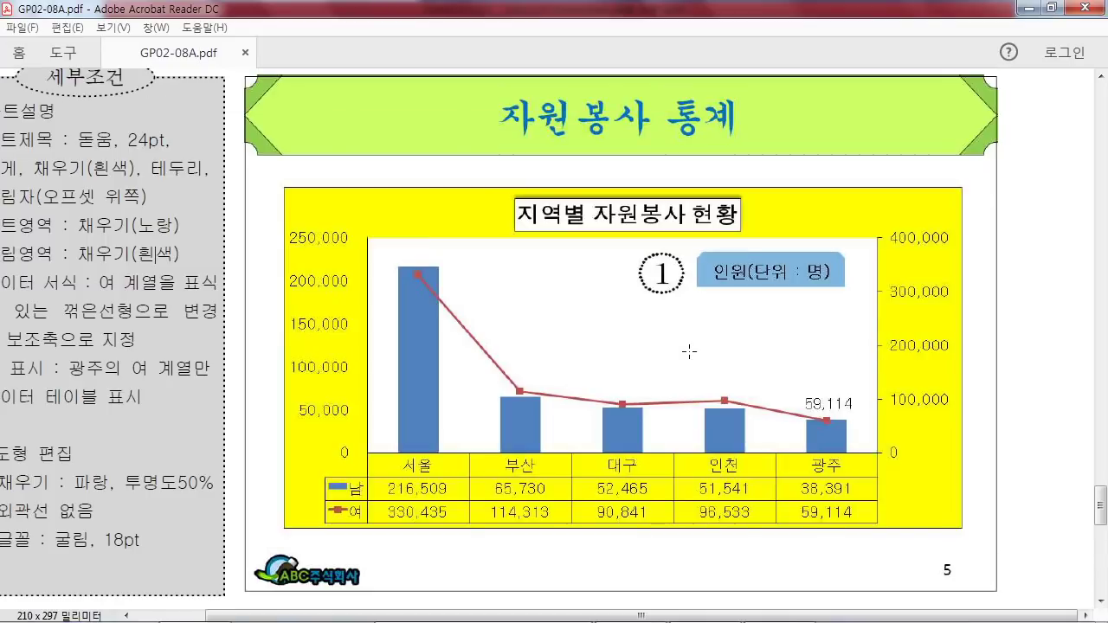
scroll(700, 345, "up", 7)
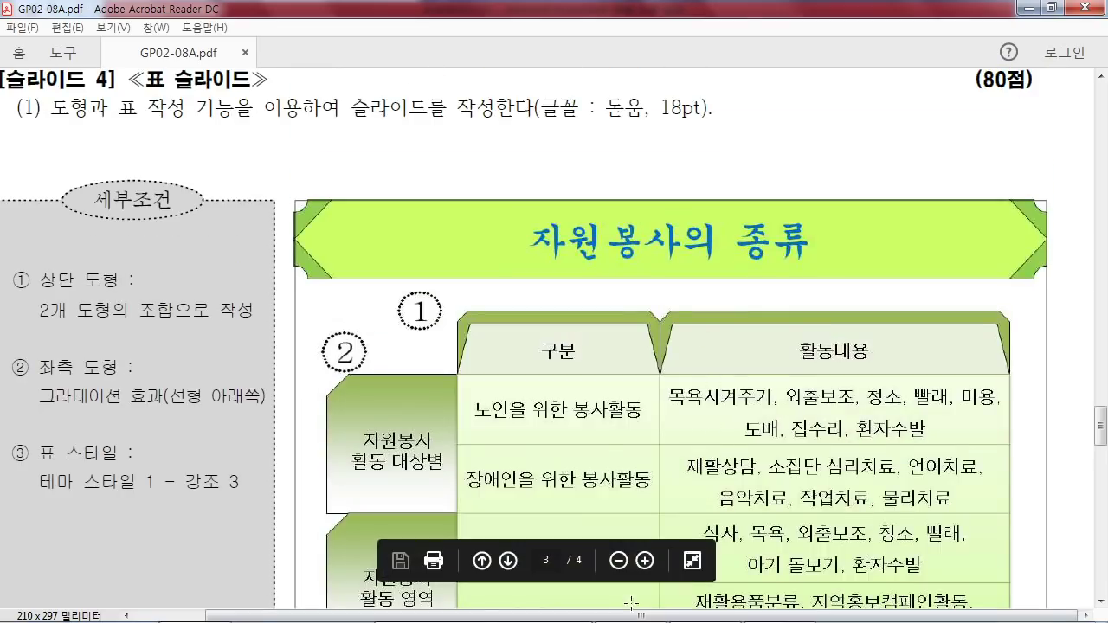
scroll(626, 458, "left", 1)
scroll(626, 457, "down", 1)
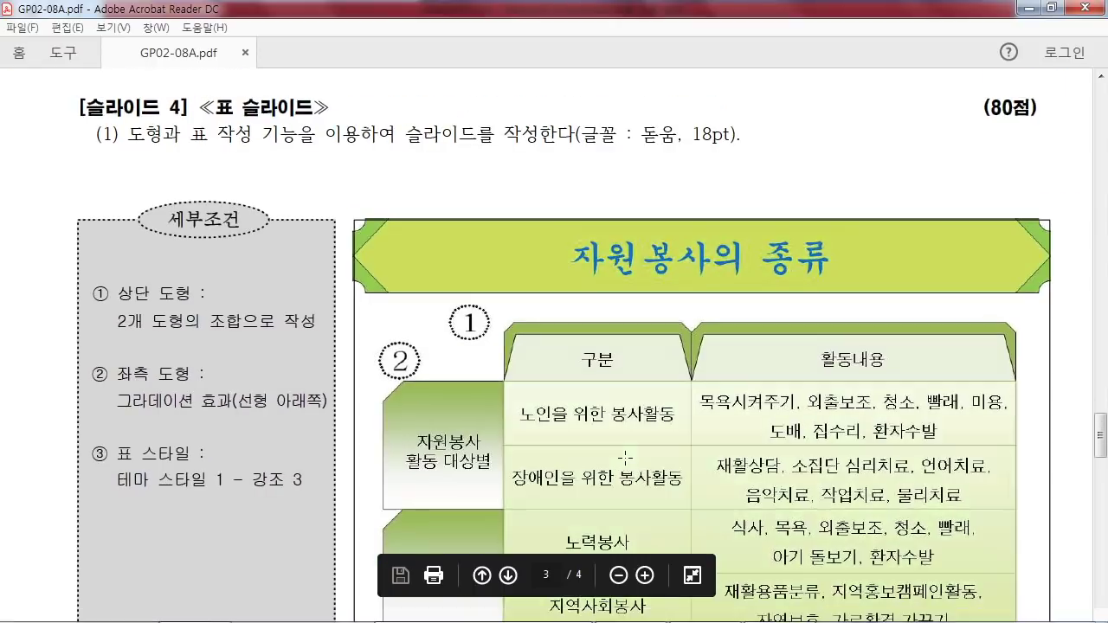
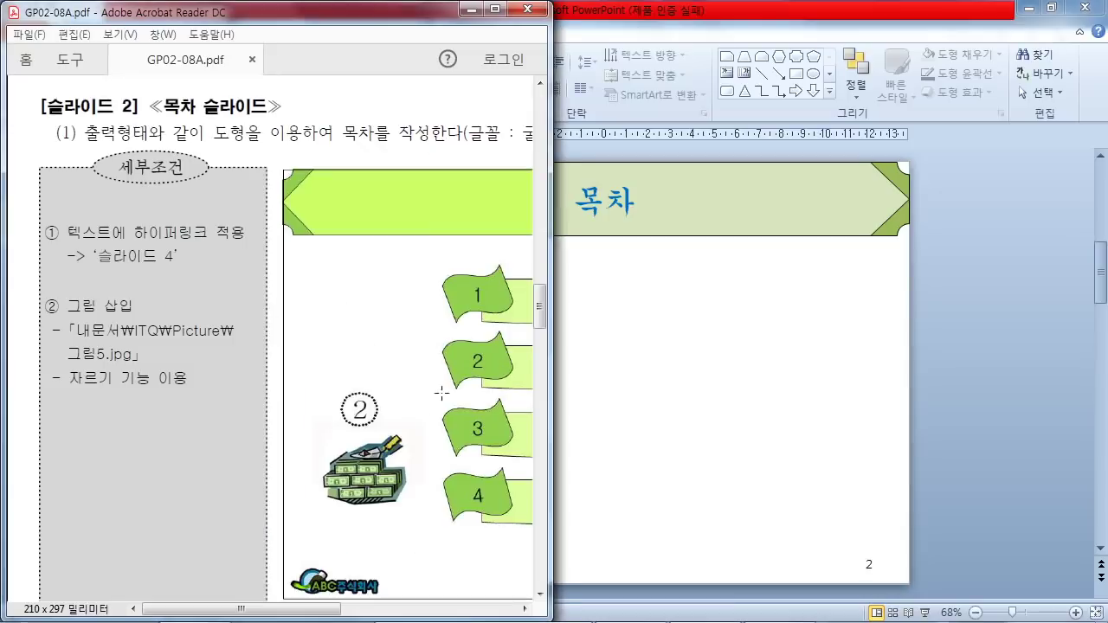
Check the 목차 layout in the exam PDF and draw a flowchart document shape about 17 cm wide below slide 2's title
left_click_drag(284, 609, 409, 613)
left_click(715, 443)
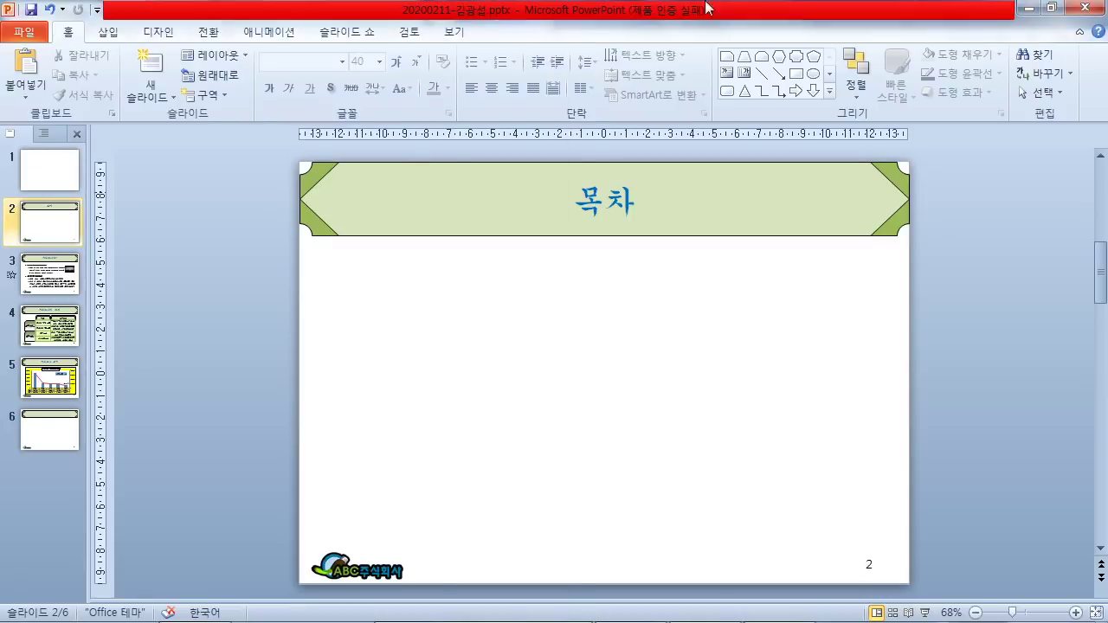
left_click(109, 32)
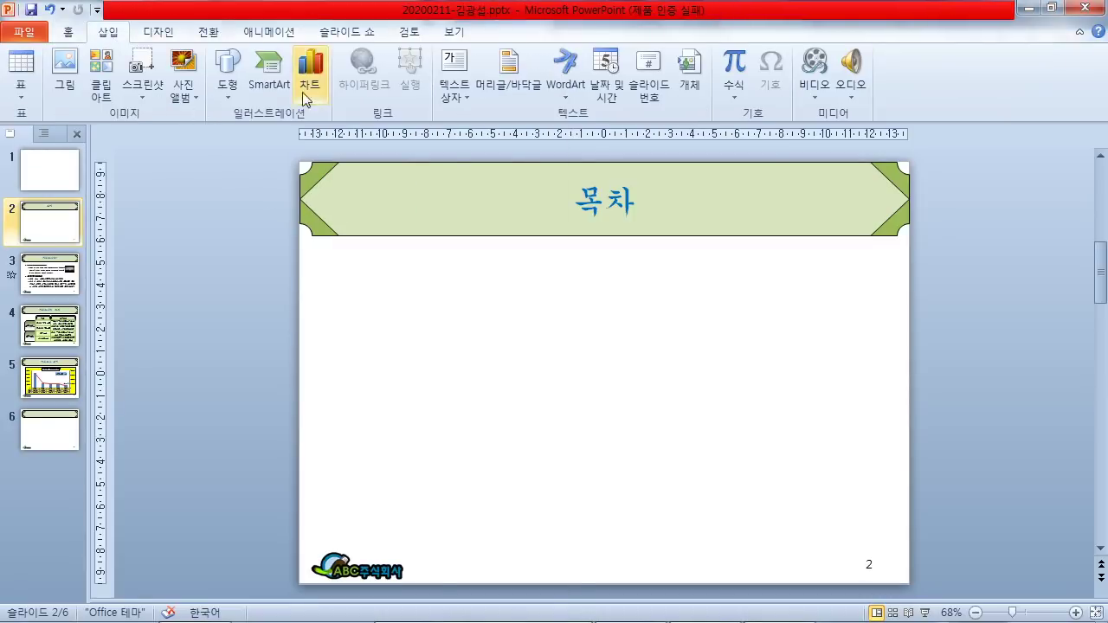
left_click(228, 71)
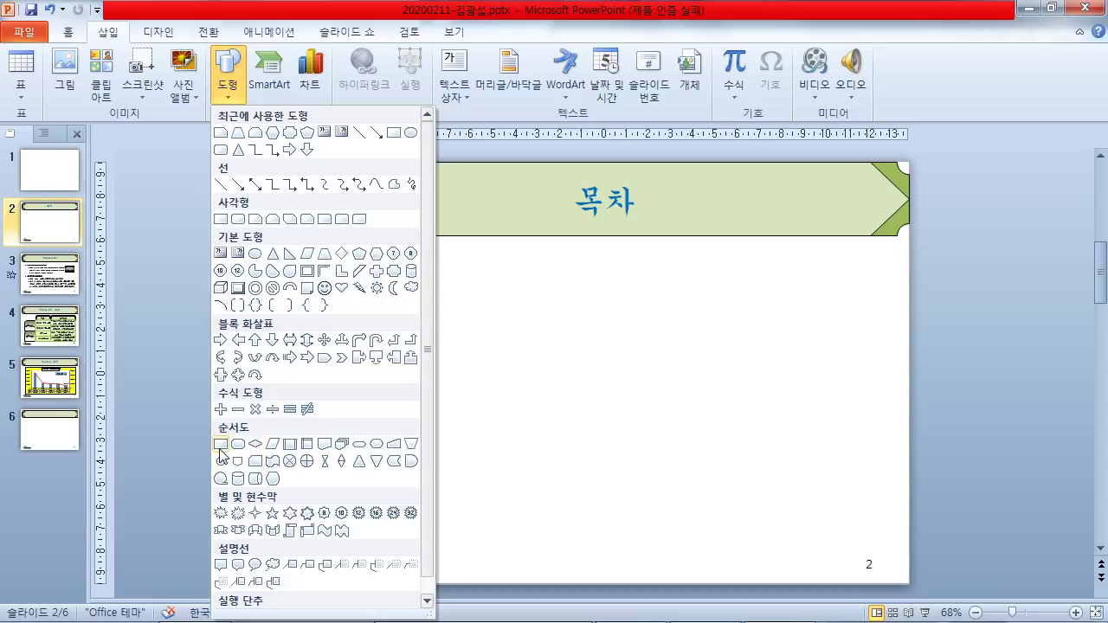
left_click(324, 446)
mouse_move(477, 272)
left_mouse_down()
mouse_move(839, 294)
mouse_move(852, 309)
left_mouse_up()
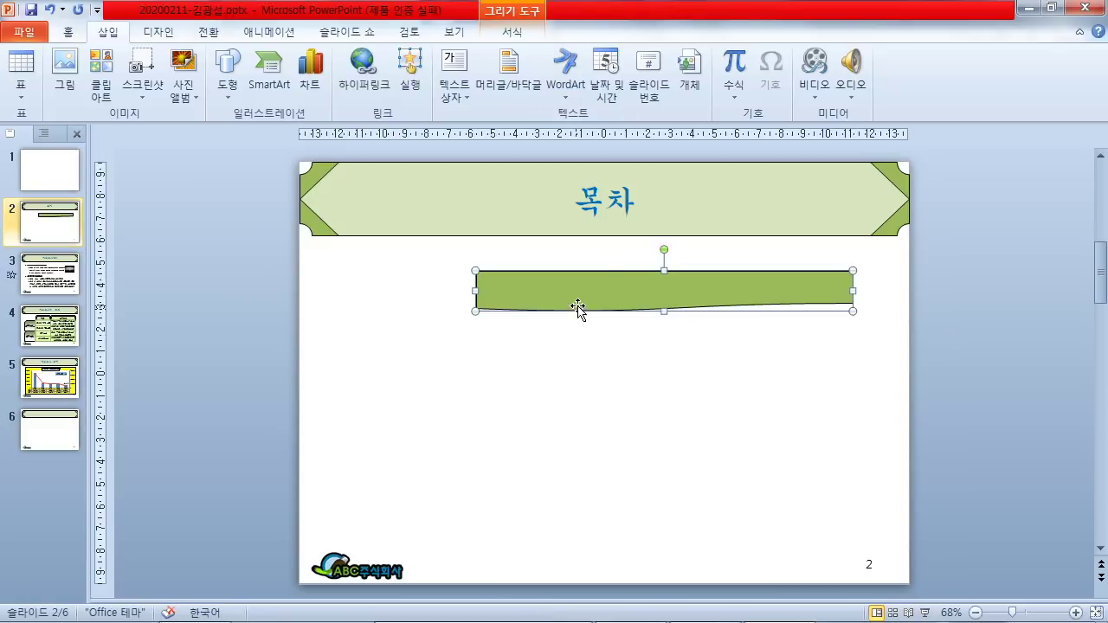
Enter the text 자원봉사란? in the new flowchart document shape, following the exam PDF
left_click_drag(717, 12, 1107, 282)
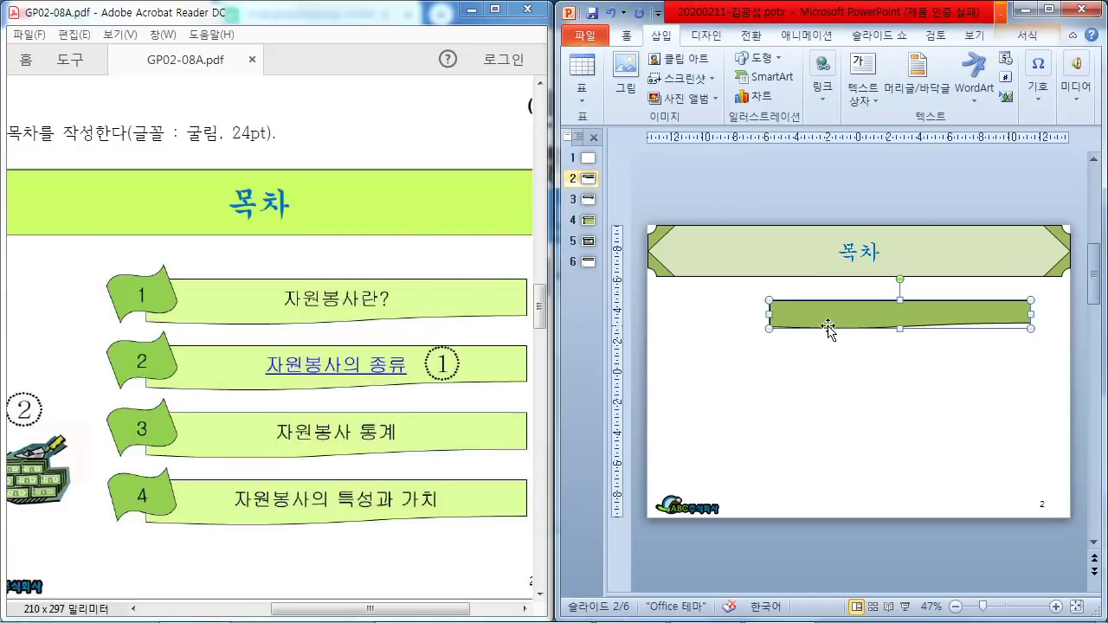
type("자원봉사란")
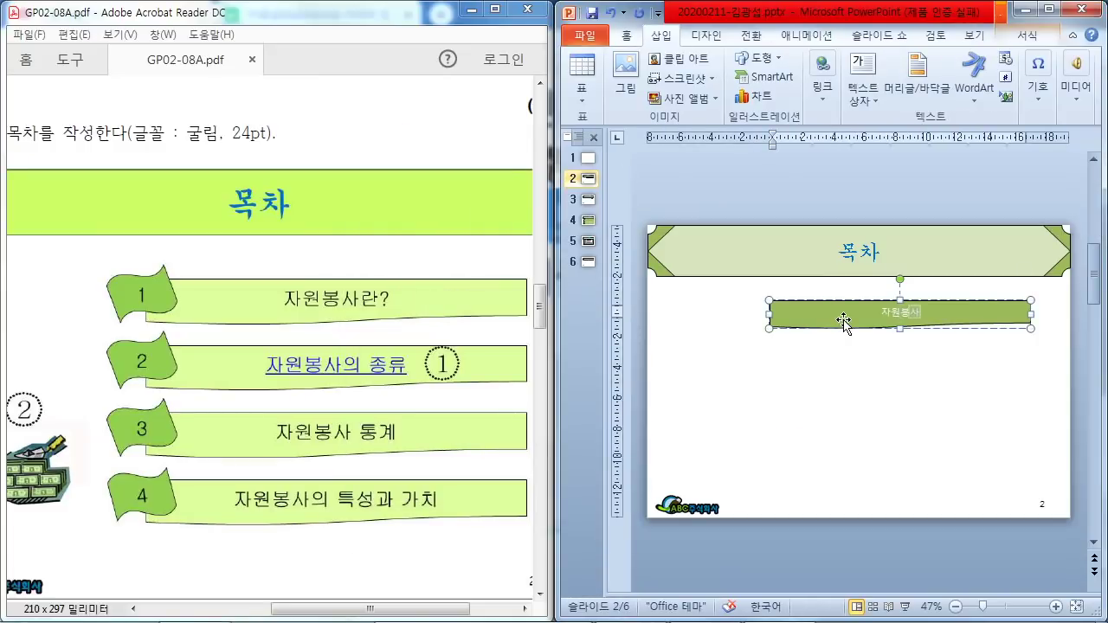
type("?")
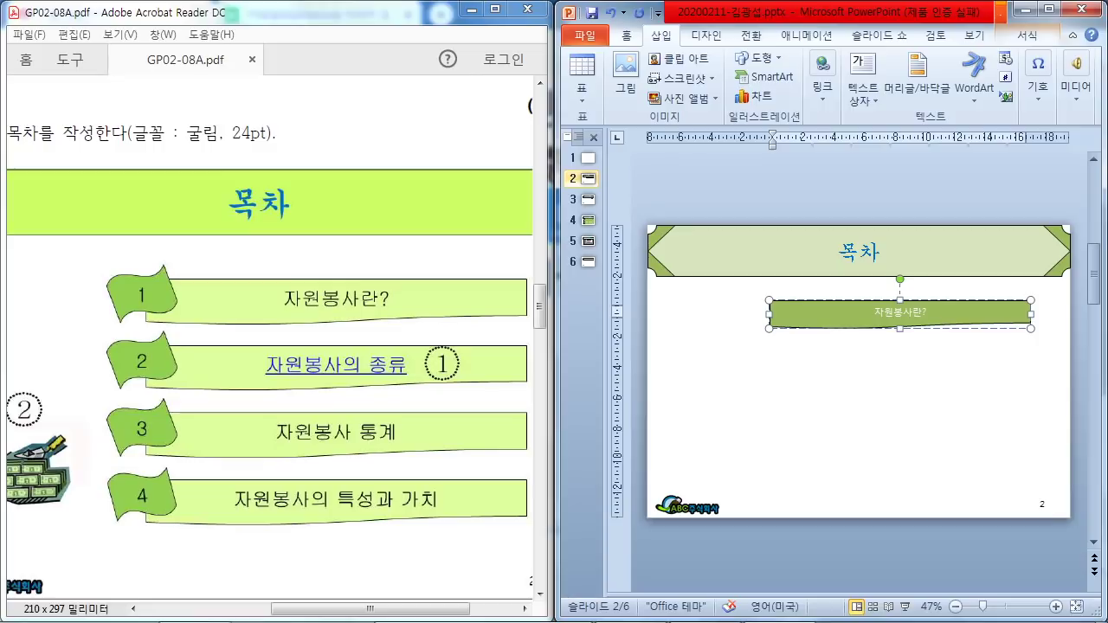
Draw a small wave shape just below the left end of the 자원봉사란? shape
scroll(878, 421, "up", 2)
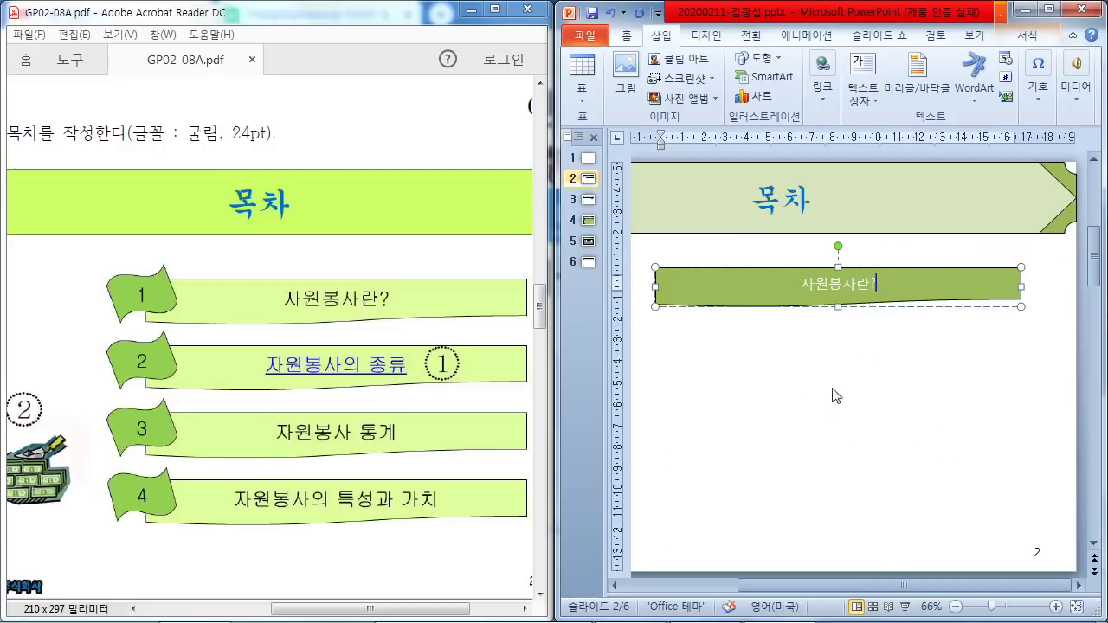
left_click_drag(835, 592, 787, 568)
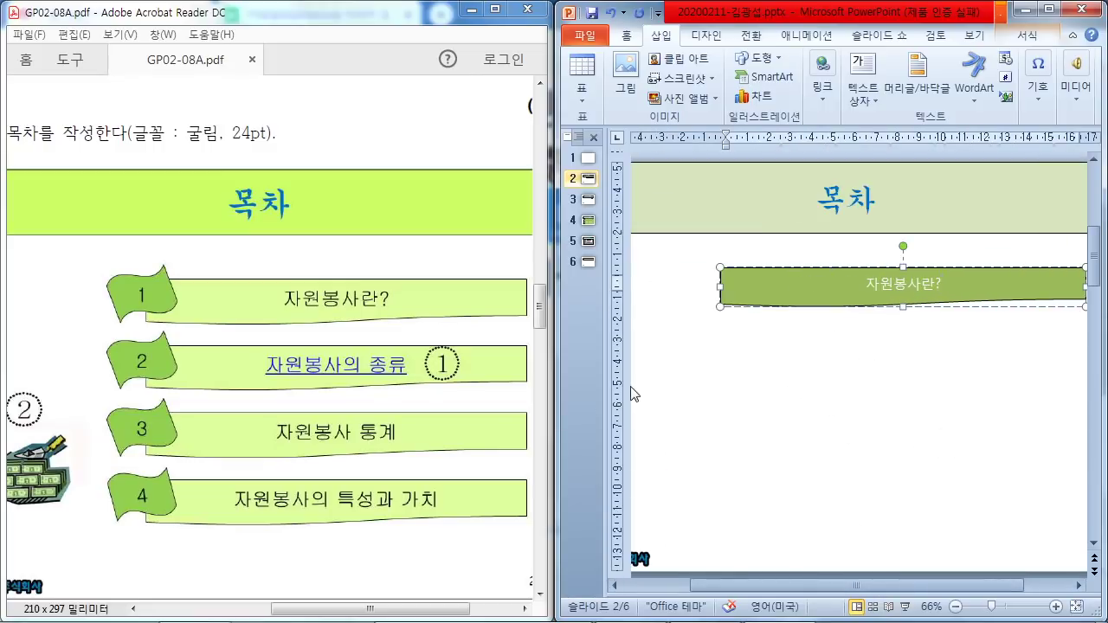
left_click(760, 58)
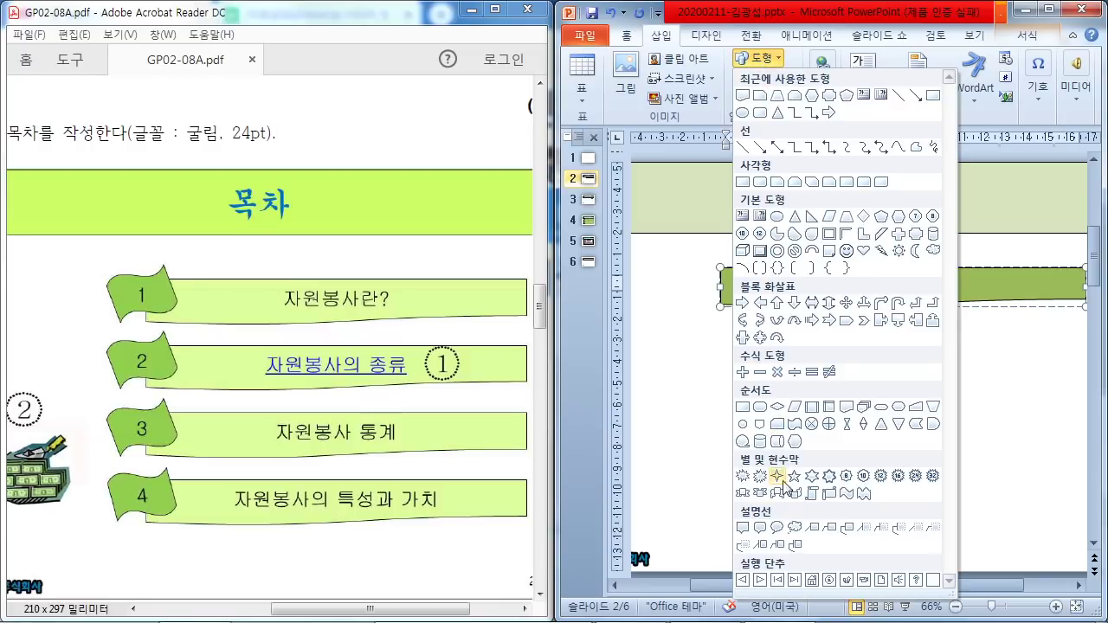
left_click(847, 493)
left_click_drag(709, 330, 767, 376)
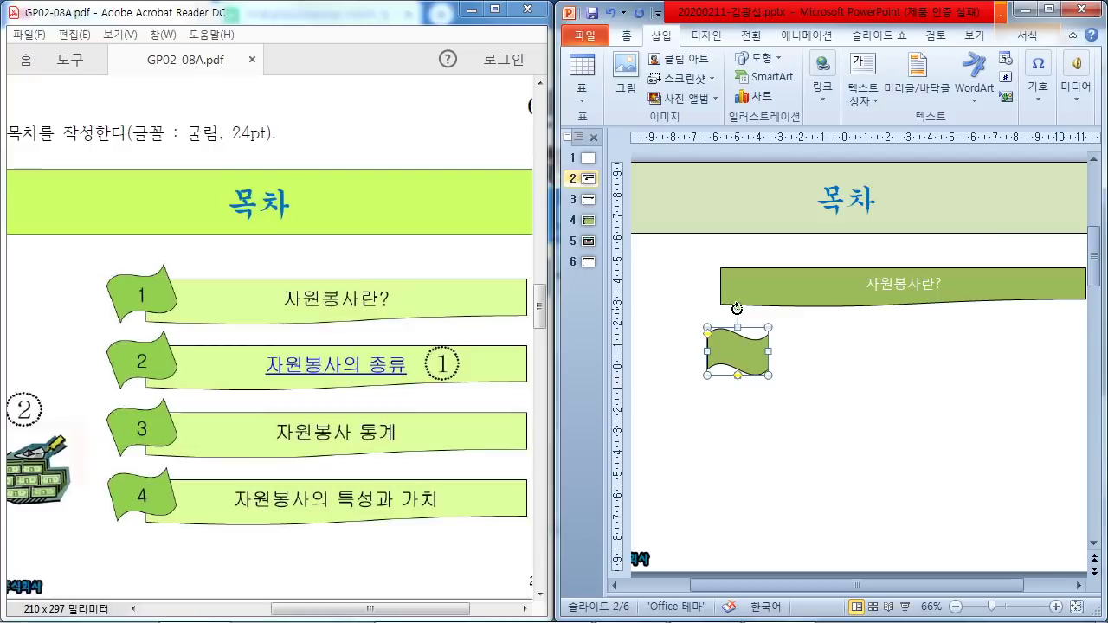
Rotate the wave shape slightly counterclockwise and move it over the left end of the 자원봉사란? shape
left_click_drag(738, 297, 726, 309)
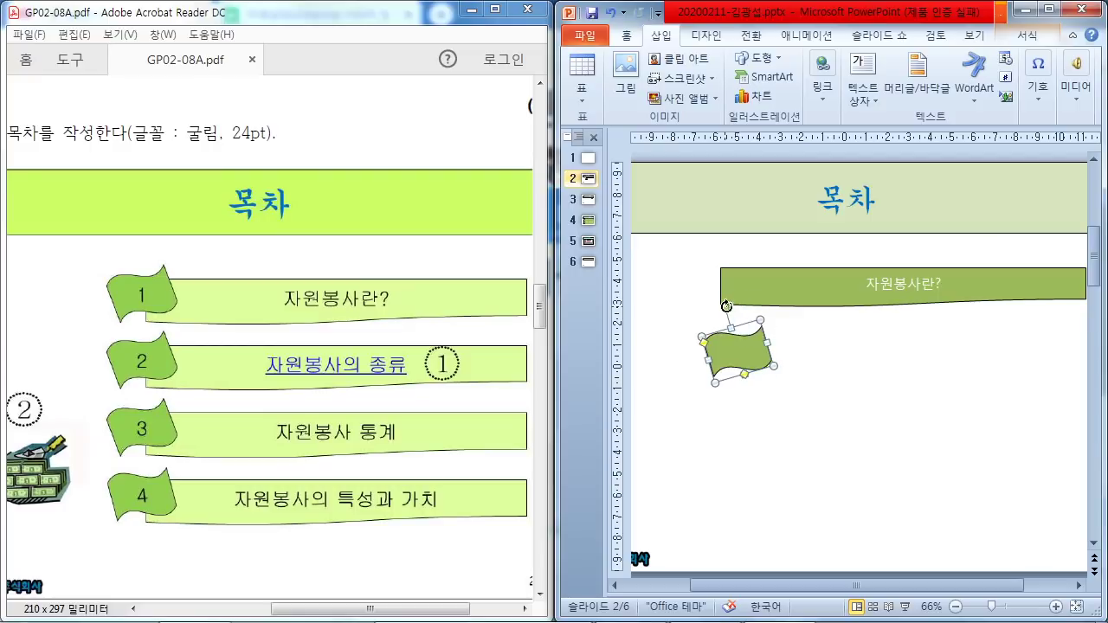
left_click(830, 370)
left_click_drag(750, 357, 741, 279)
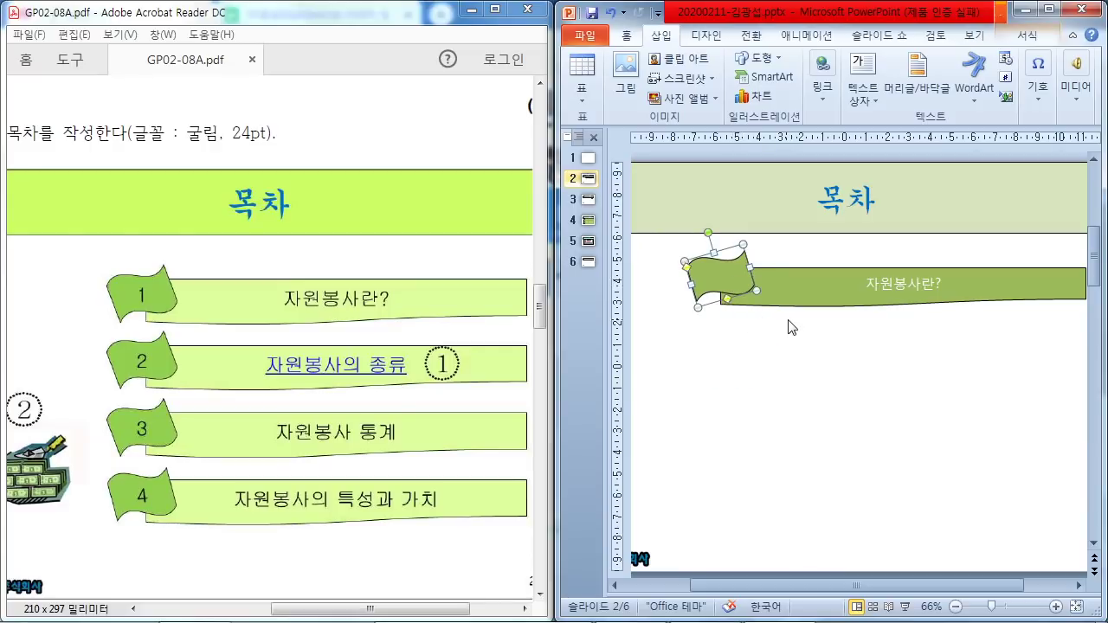
left_click(786, 368)
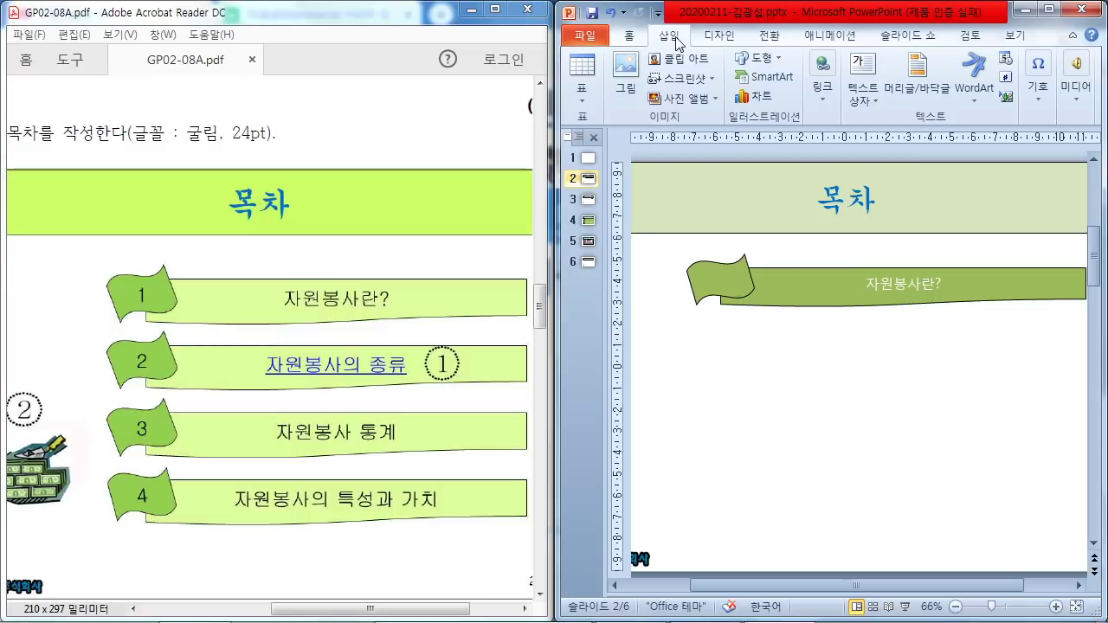
Insert a horizontal text box containing the number 1 and place it on the wave shape
left_click_drag(555, 80, 472, 80)
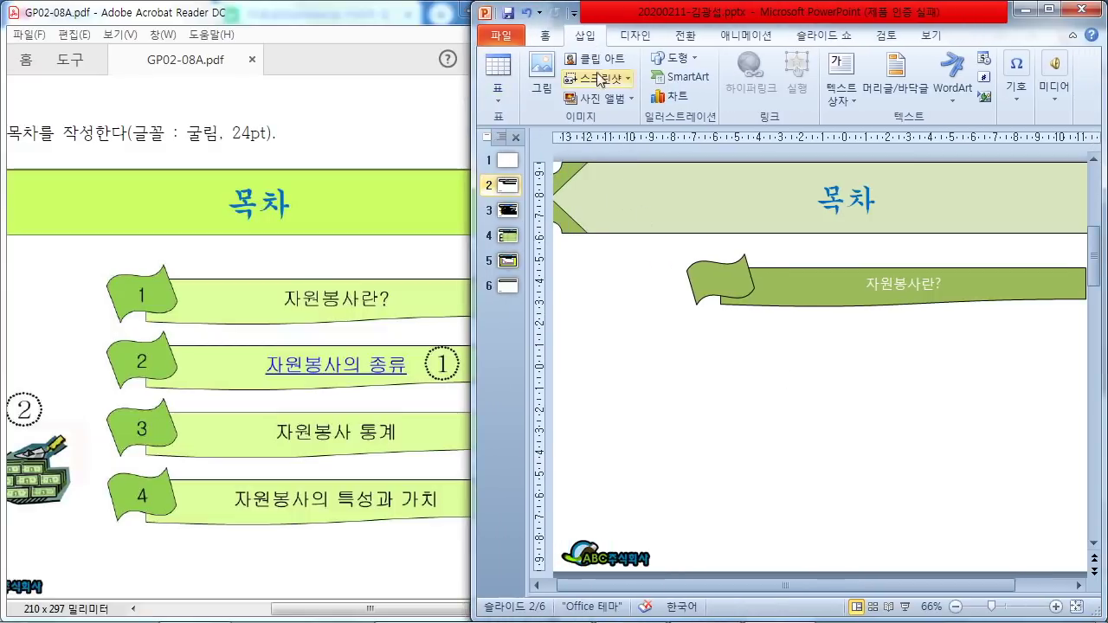
left_click(842, 94)
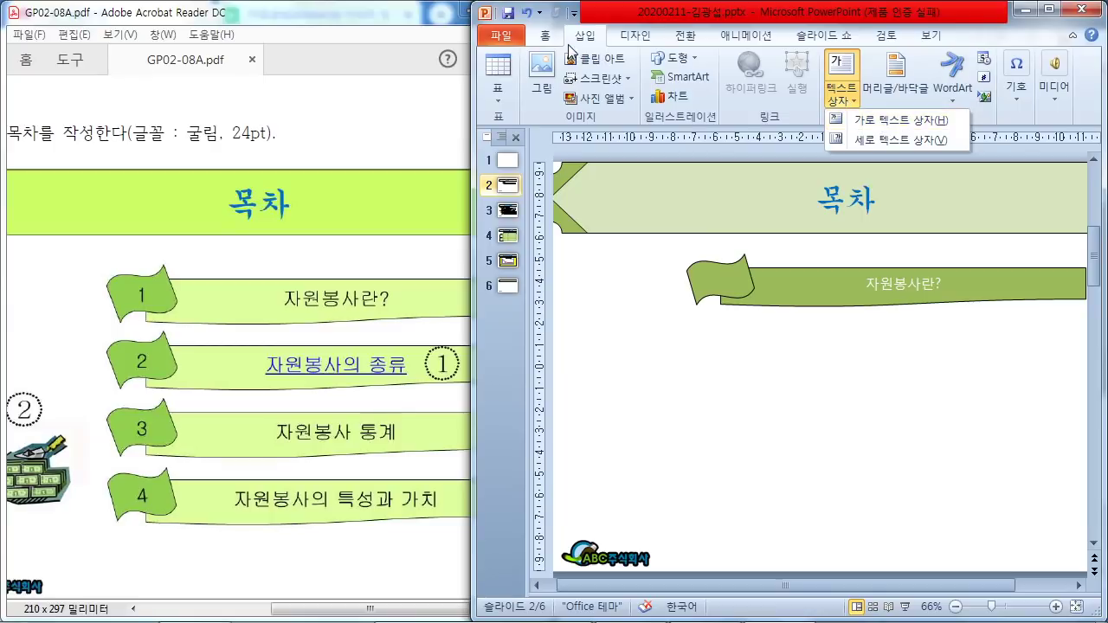
left_click(881, 120)
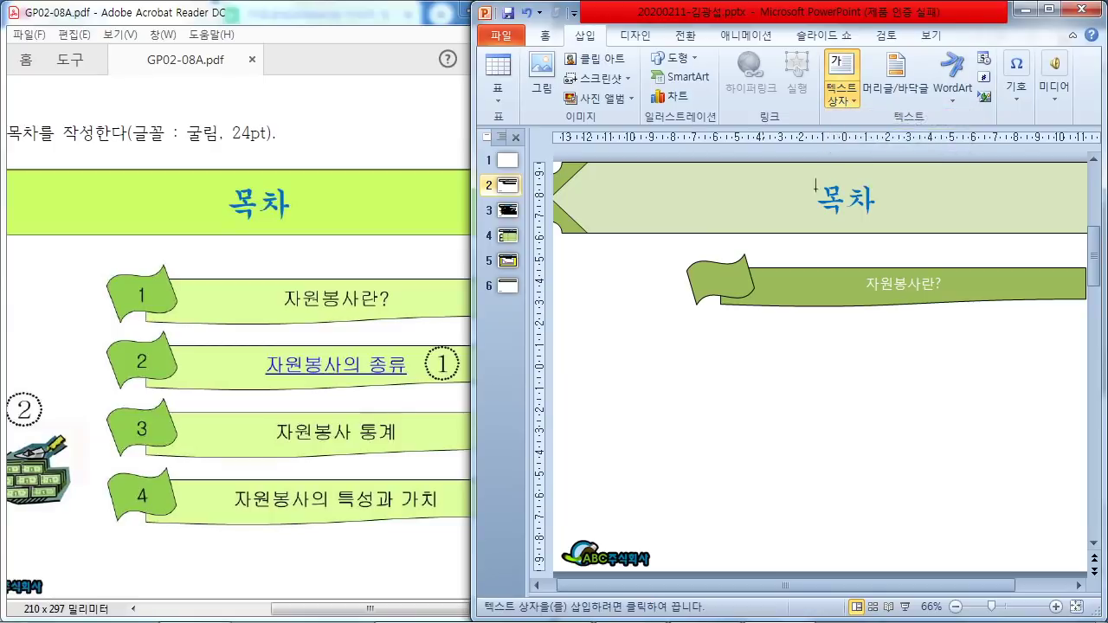
left_click(633, 346)
type("1")
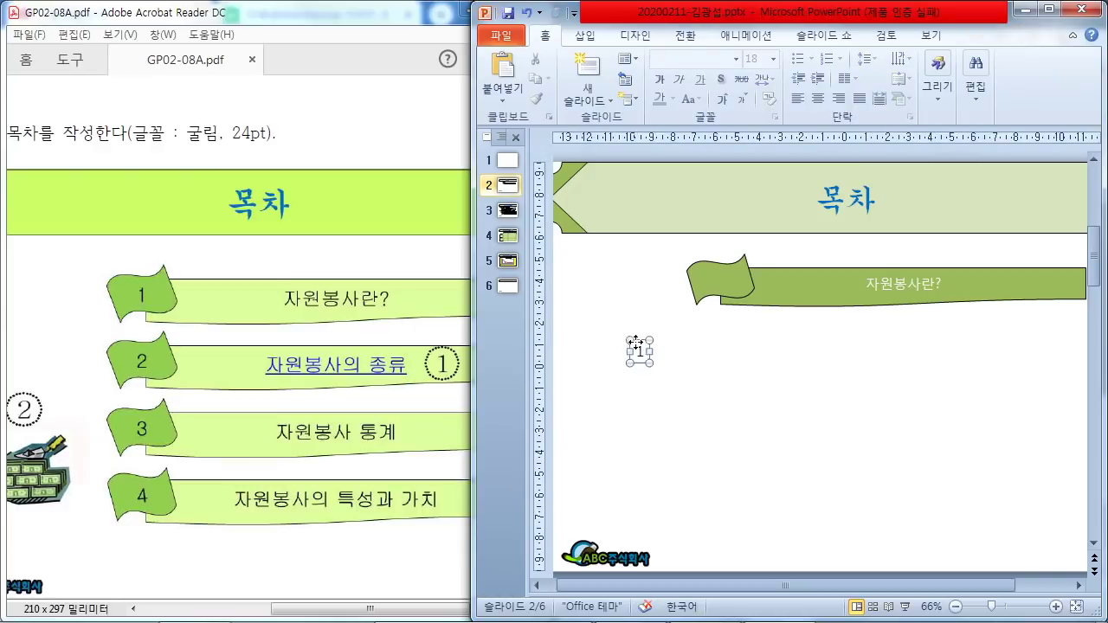
left_click_drag(639, 353, 722, 284)
left_click(750, 369)
Fill the 자원봉사란? shape with a lighter tint of the olive green theme color
left_click(792, 295)
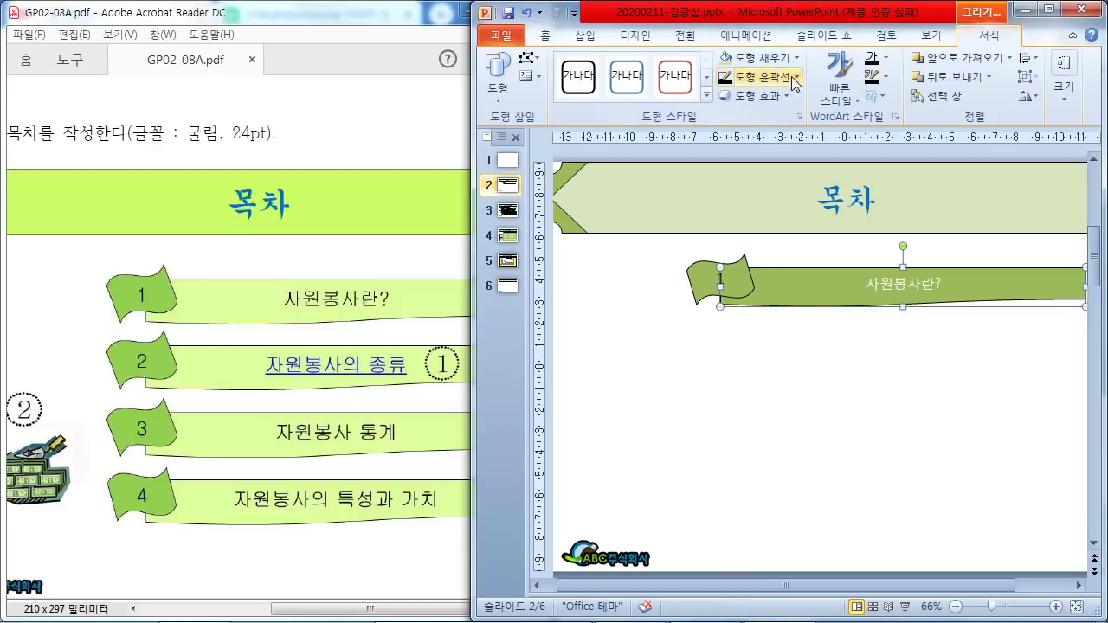
left_click(756, 58)
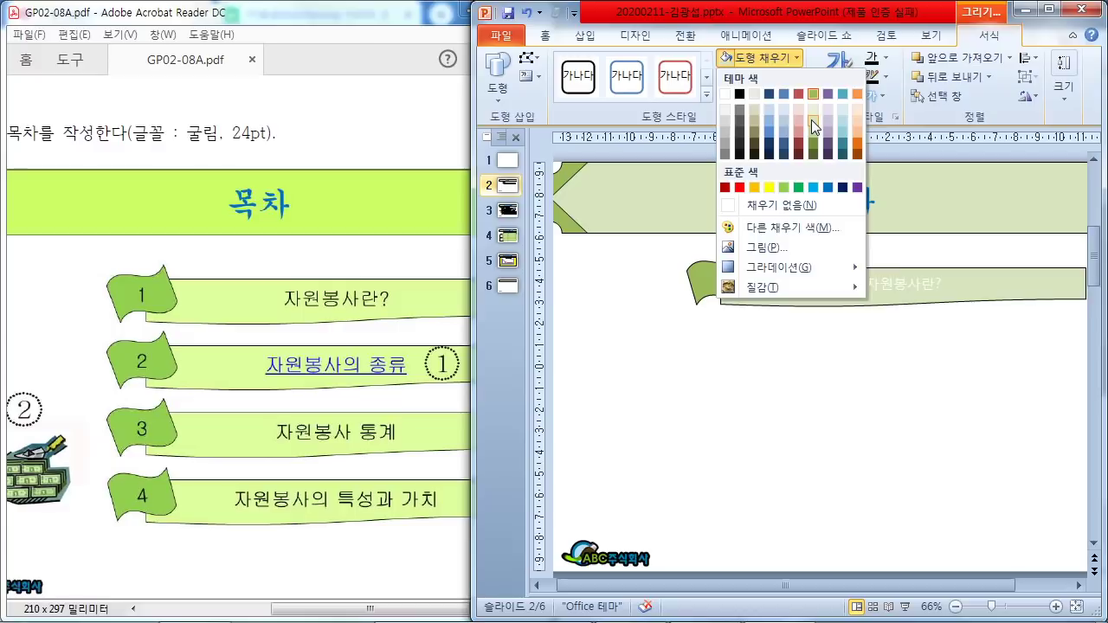
left_click(812, 120)
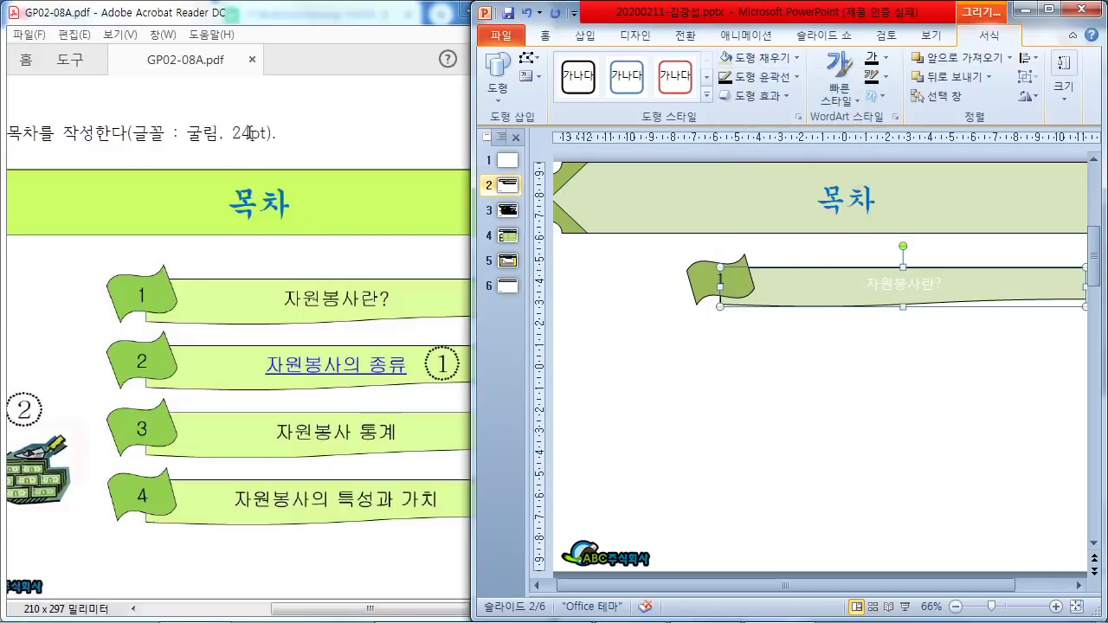
Select the wave, the number 1 text box and the 자원봉사란? shape together
mouse_move(637, 376)
left_mouse_down()
mouse_move(1049, 376)
mouse_move(1090, 272)
mouse_move(1092, 216)
mouse_move(1093, 233)
left_mouse_up()
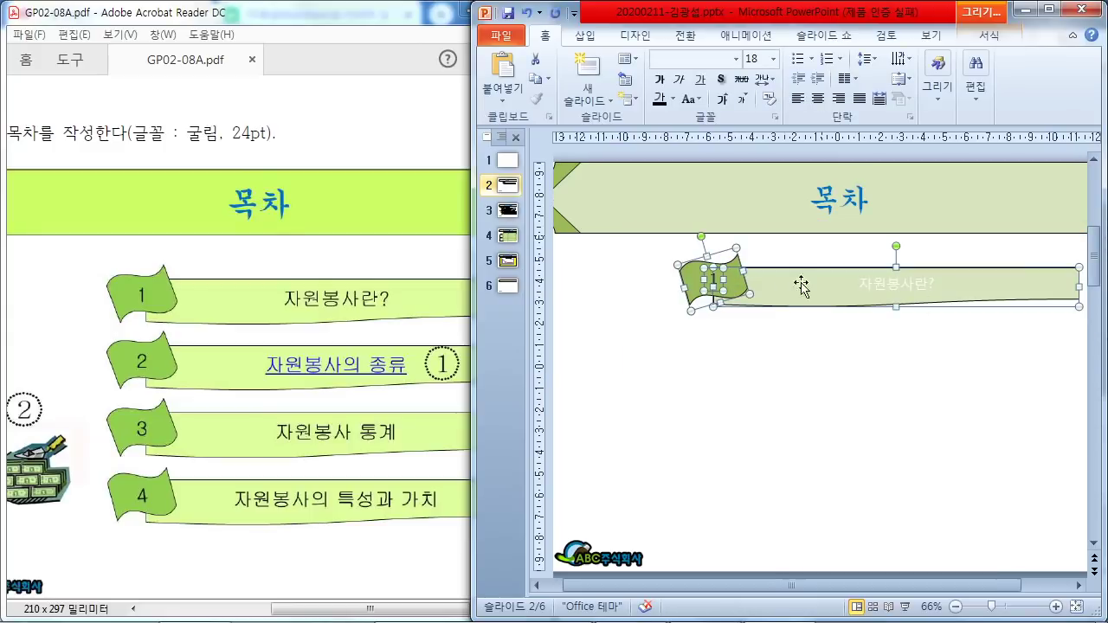
Format the first contents row's number and text in 굴림, 24 pt, with black font colour
left_click(681, 60)
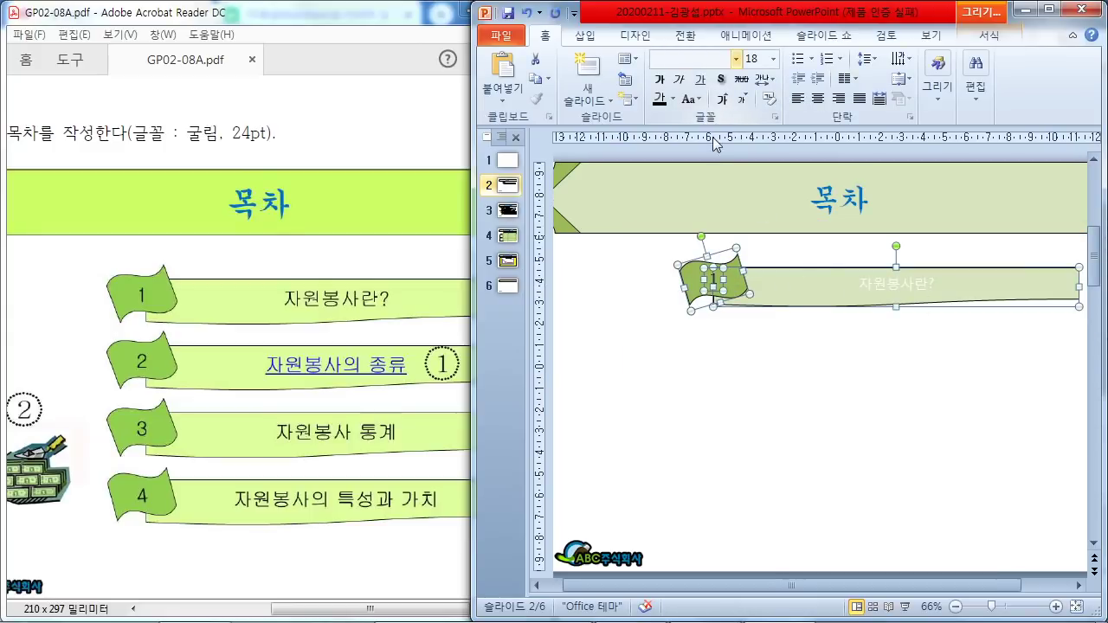
type("굴림")
key("Return")
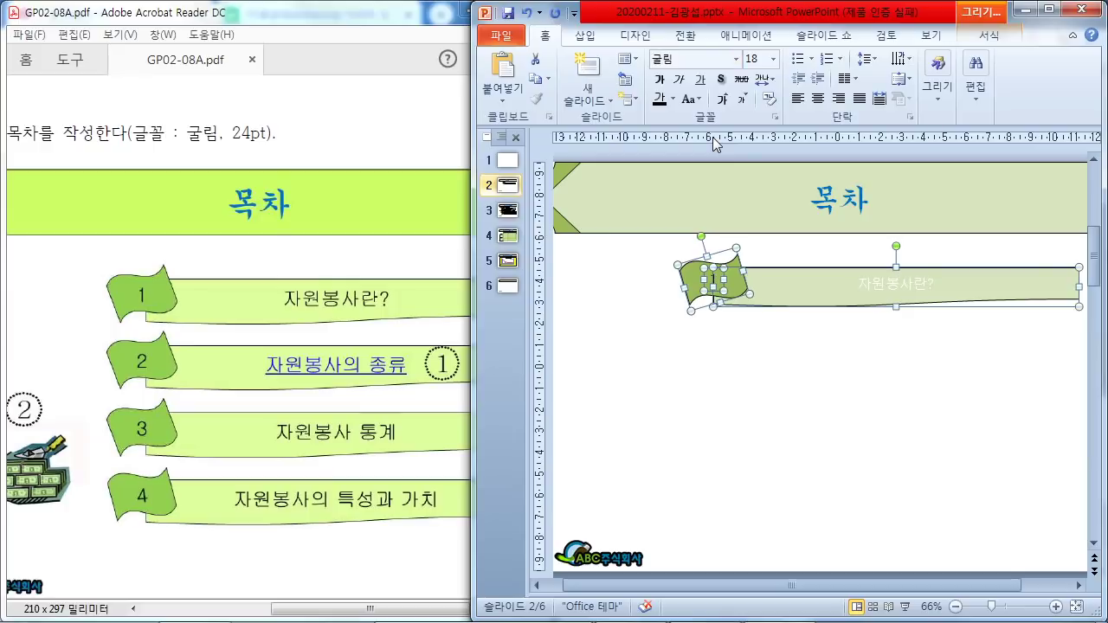
left_click(750, 59)
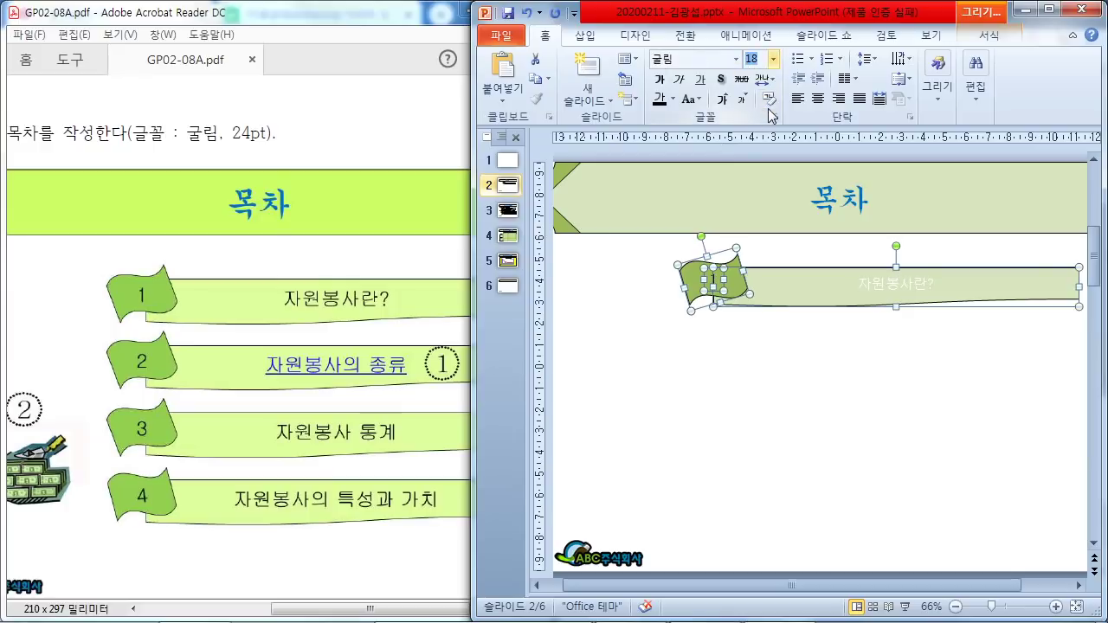
type("24")
key("Return")
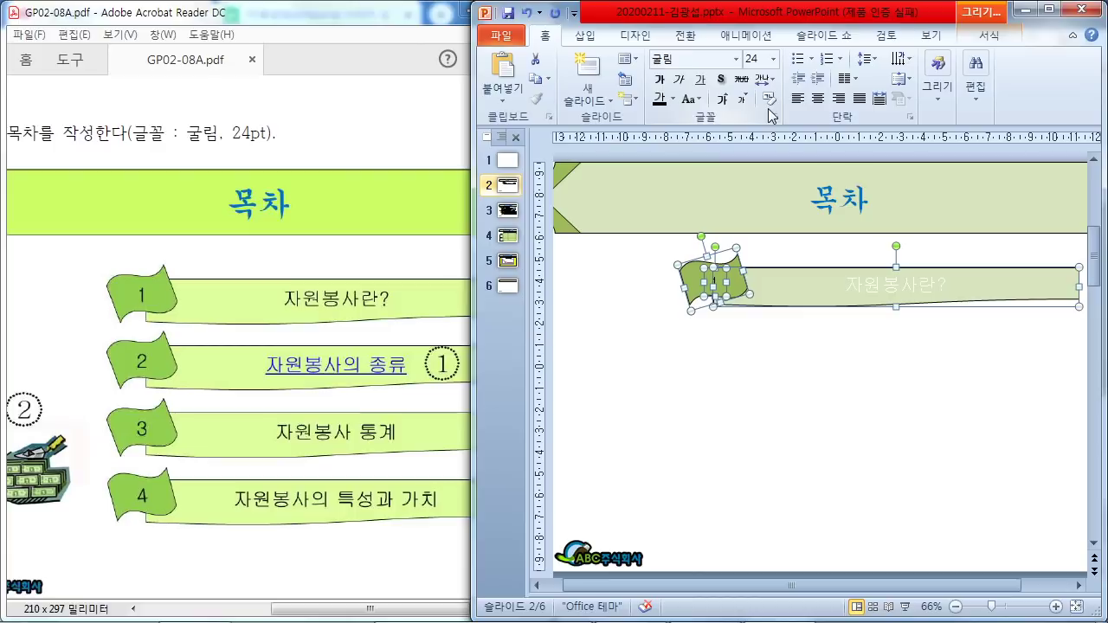
left_click(673, 99)
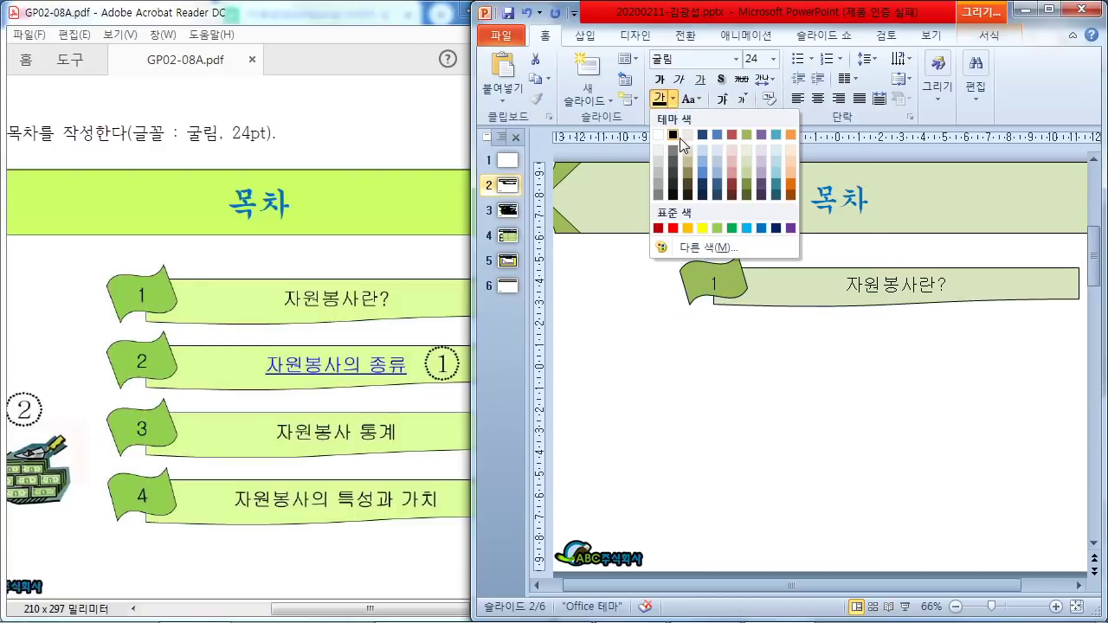
left_click(717, 400)
Adjust the number 1 text box's position on its wave shape and select all objects of the first contents row
left_click(719, 282)
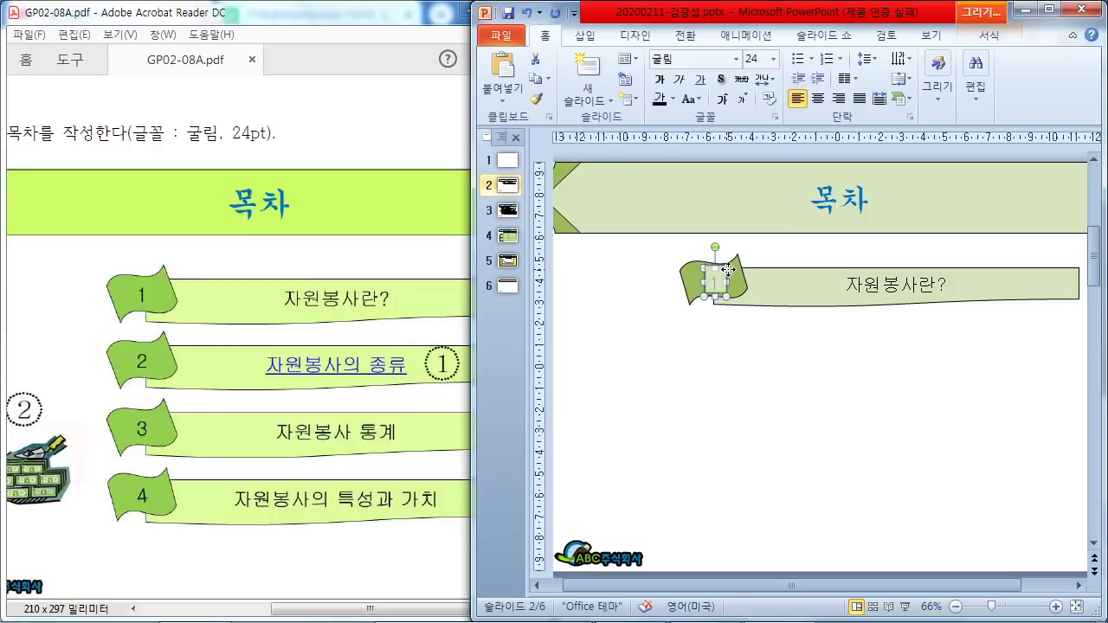
left_click_drag(729, 269, 728, 275)
left_click(766, 403)
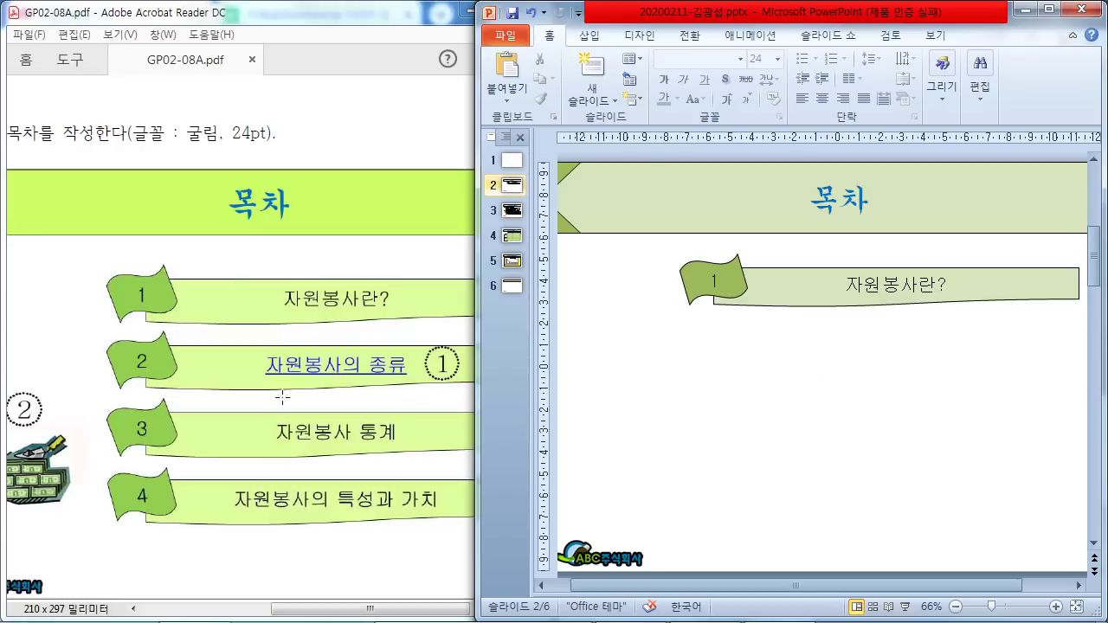
mouse_move(647, 344)
left_mouse_down()
mouse_move(1093, 294)
mouse_move(1091, 248)
left_mouse_up()
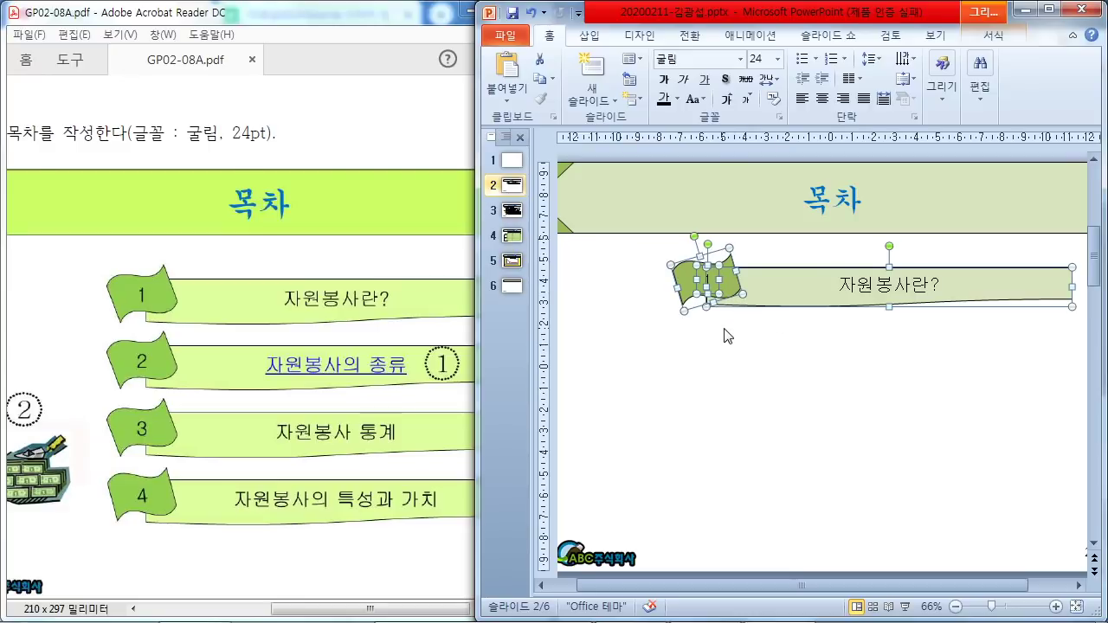
mouse_move(344, 377)
left_mouse_down()
mouse_move(391, 507)
mouse_move(586, 464)
left_mouse_up()
mouse_move(411, 402)
left_mouse_down()
mouse_move(350, 407)
mouse_move(397, 438)
left_mouse_up()
mouse_move(398, 437)
left_mouse_down()
mouse_move(424, 447)
mouse_move(460, 412)
mouse_move(518, 443)
left_mouse_up()
left_click_drag(355, 272, 579, 358)
left_click_drag(416, 305, 368, 344)
mouse_move(431, 265)
left_mouse_down()
mouse_move(435, 332)
mouse_move(473, 353)
left_mouse_up()
left_click_drag(476, 306, 481, 337)
mouse_move(551, 275)
left_mouse_down()
mouse_move(513, 352)
mouse_move(537, 314)
left_mouse_up()
mouse_move(537, 339)
left_mouse_down()
mouse_move(563, 275)
mouse_move(549, 341)
left_mouse_up()
left_click_drag(561, 314, 594, 327)
left_click_drag(673, 295, 674, 551)
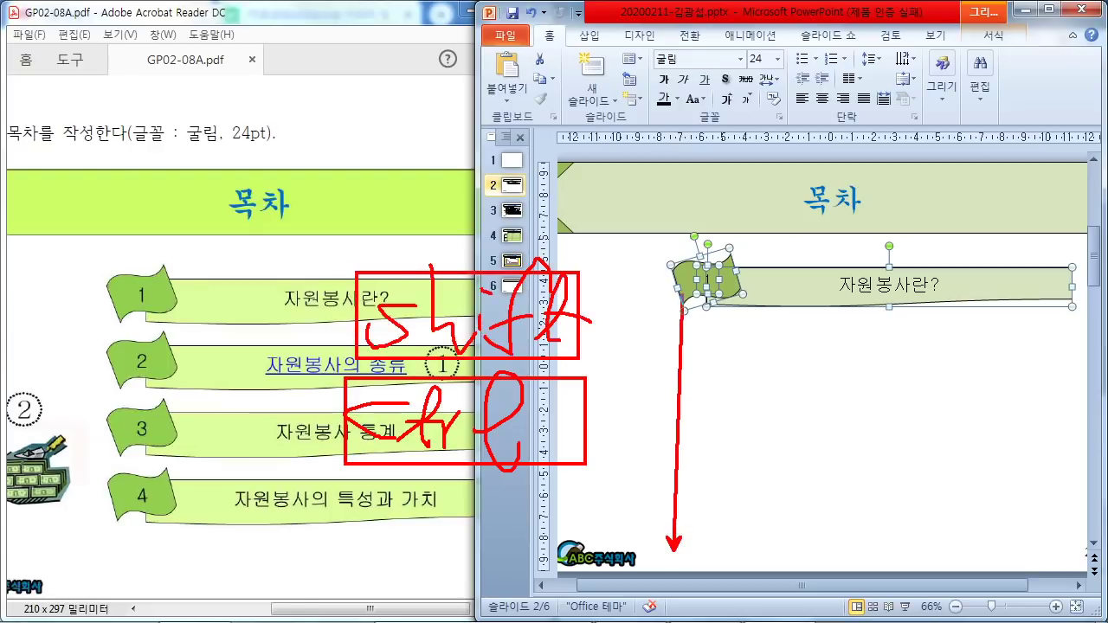
left_click_drag(592, 469, 846, 469)
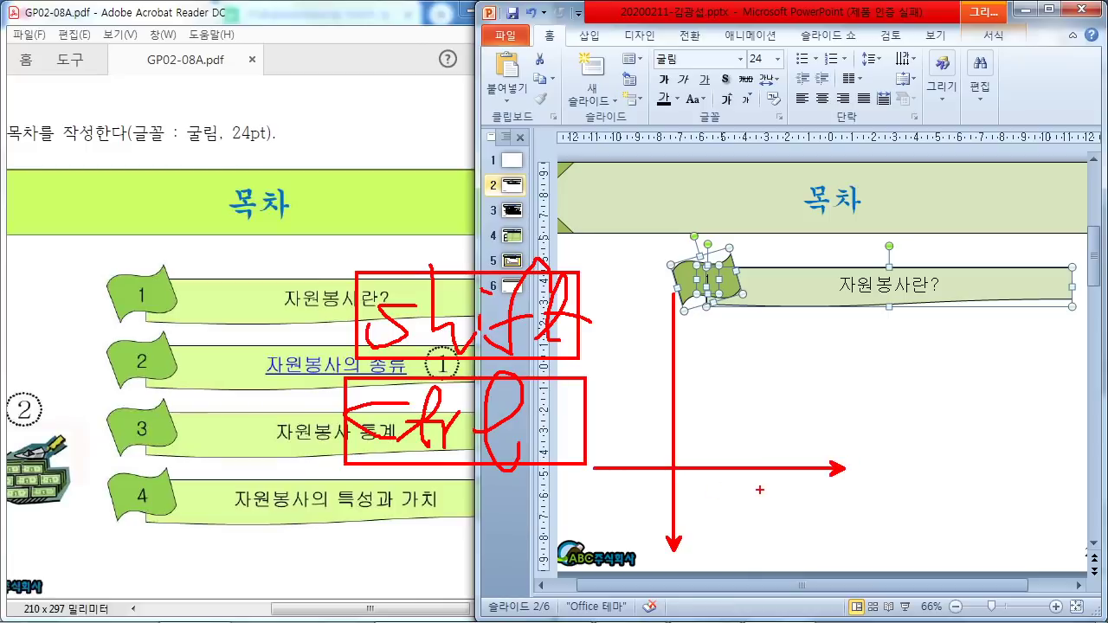
mouse_move(226, 346)
left_mouse_down()
mouse_move(346, 375)
mouse_move(262, 412)
left_mouse_up()
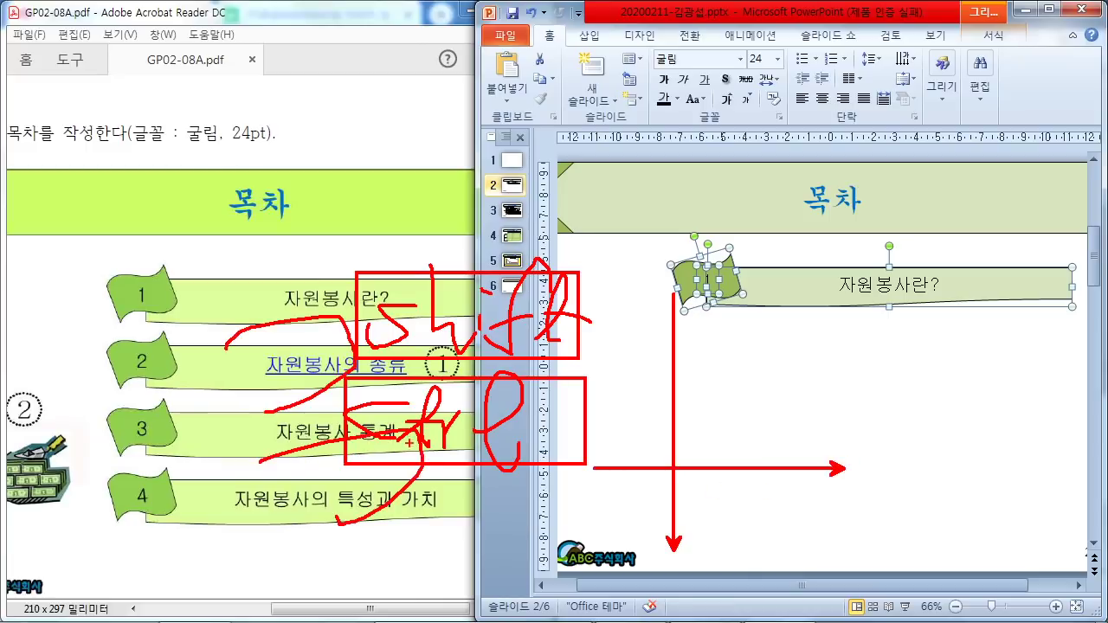
key("Escape")
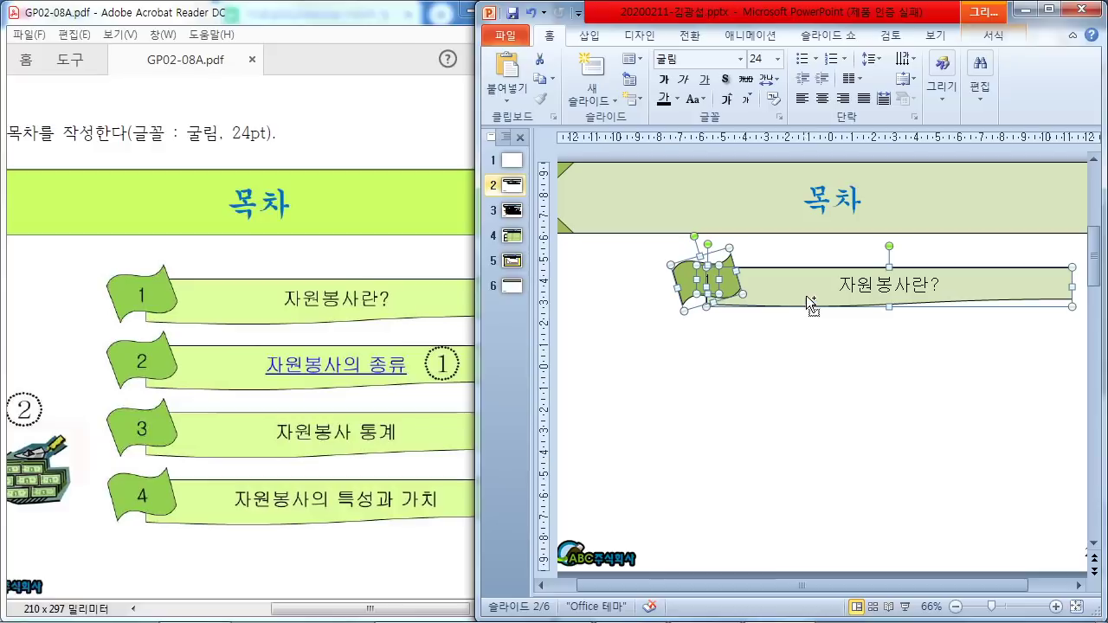
Copy the selected contents row straight down three times to make four rows below the 목차 title
left_click_drag(797, 297, 795, 490)
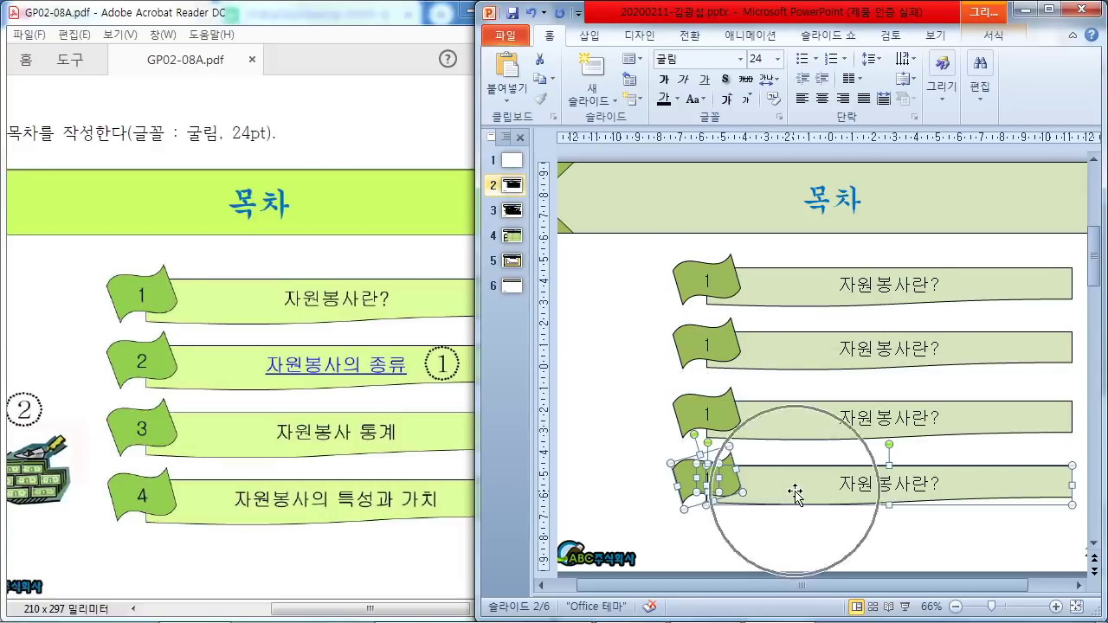
left_click(794, 539)
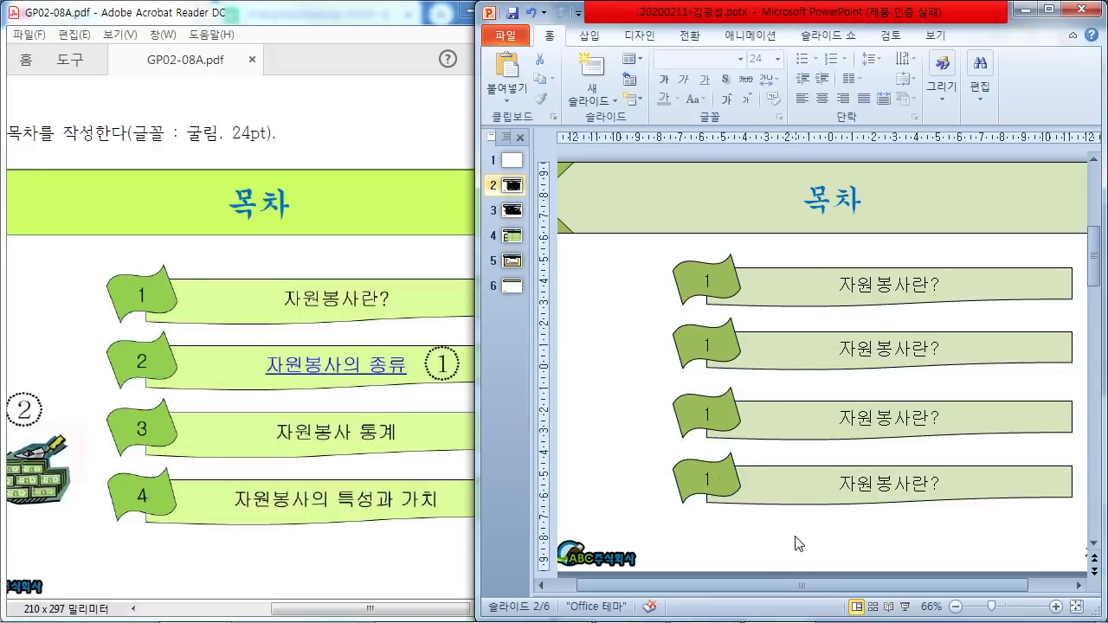
Number the three copied contents rows 2, 3 and 4
left_click(708, 343)
type("2")
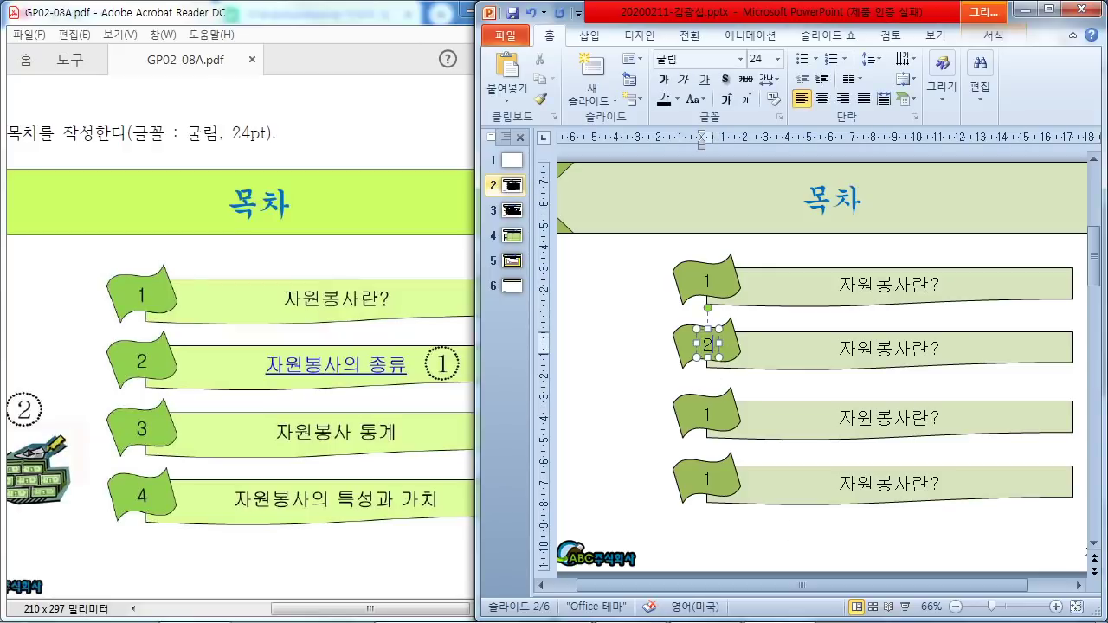
double_click(706, 416)
type("2")
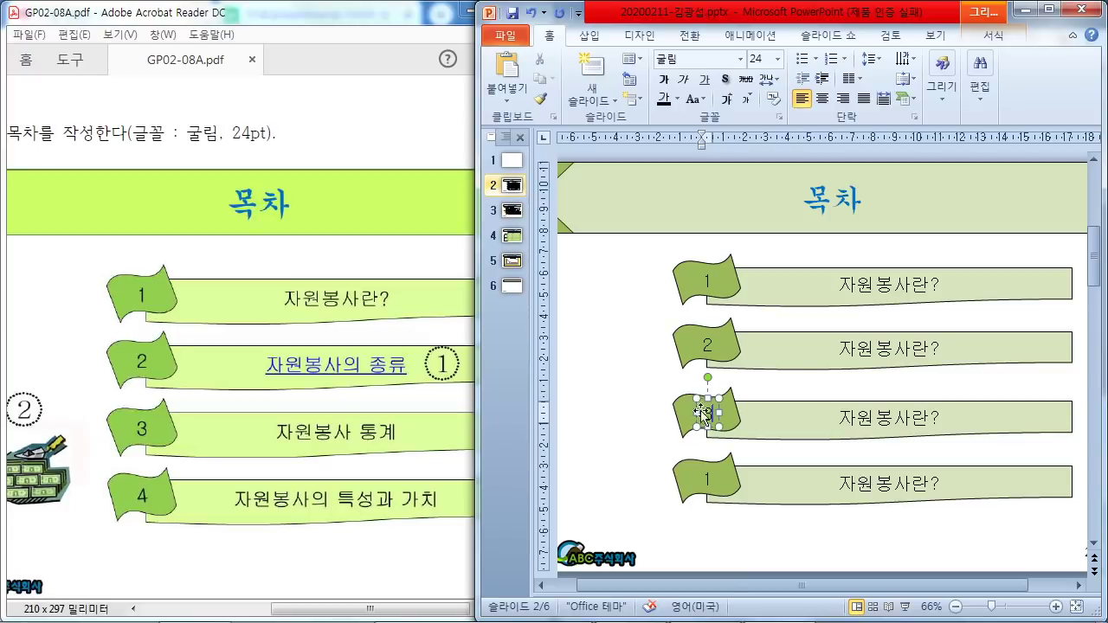
left_click(704, 480)
type("4")
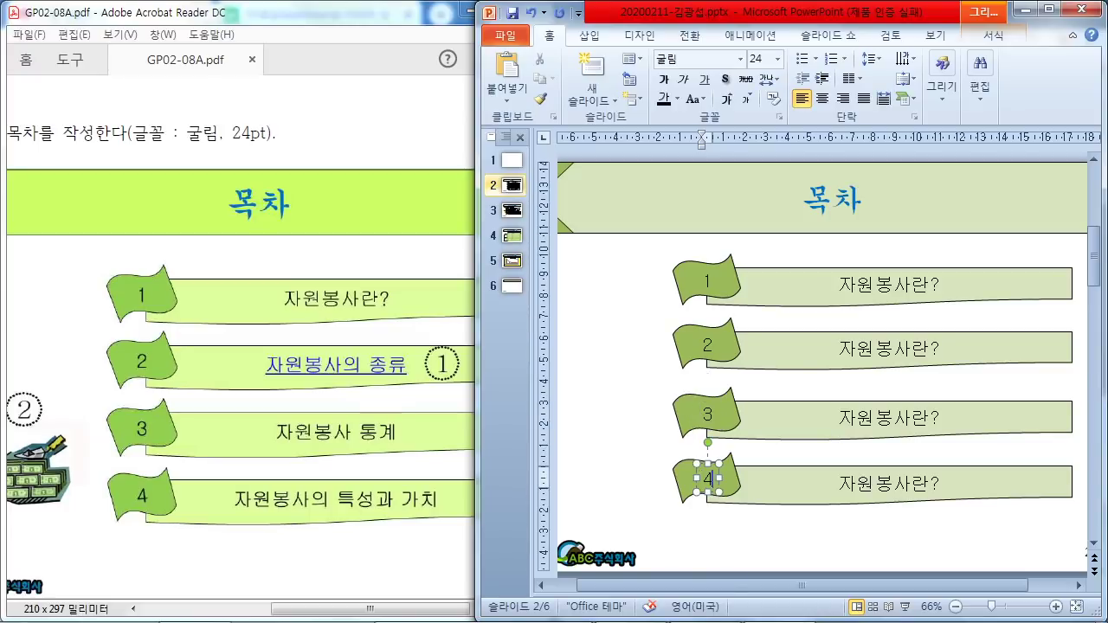
Change the second contents row's text to "자원봉사의 종류"
left_click(932, 348)
key("Hangul")
key("BackSpace")
type("의 종")
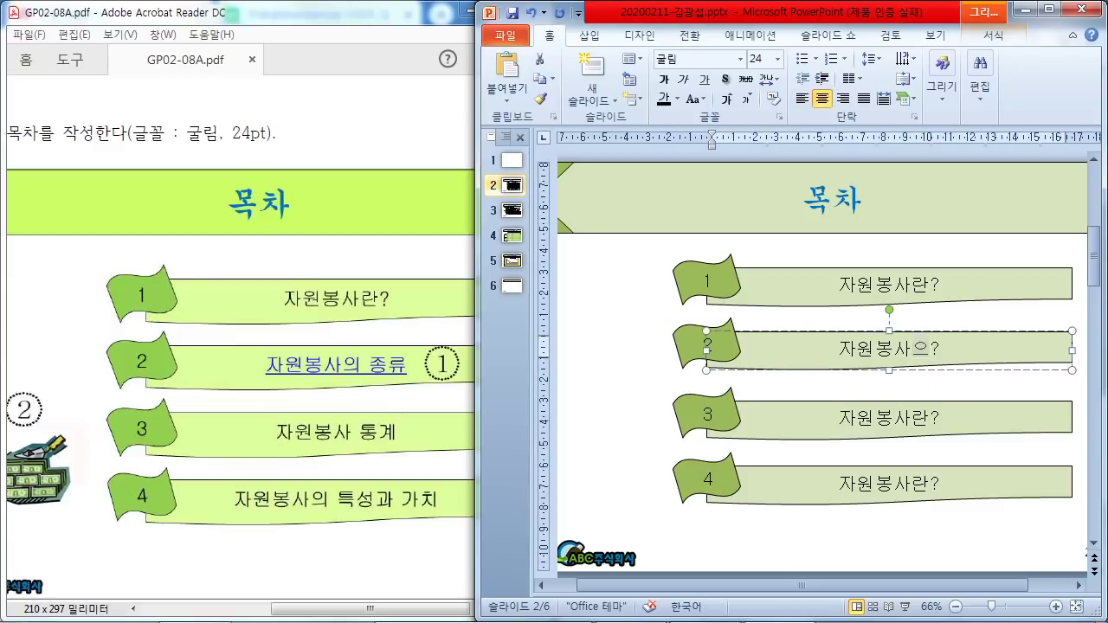
type("류")
key("Delete")
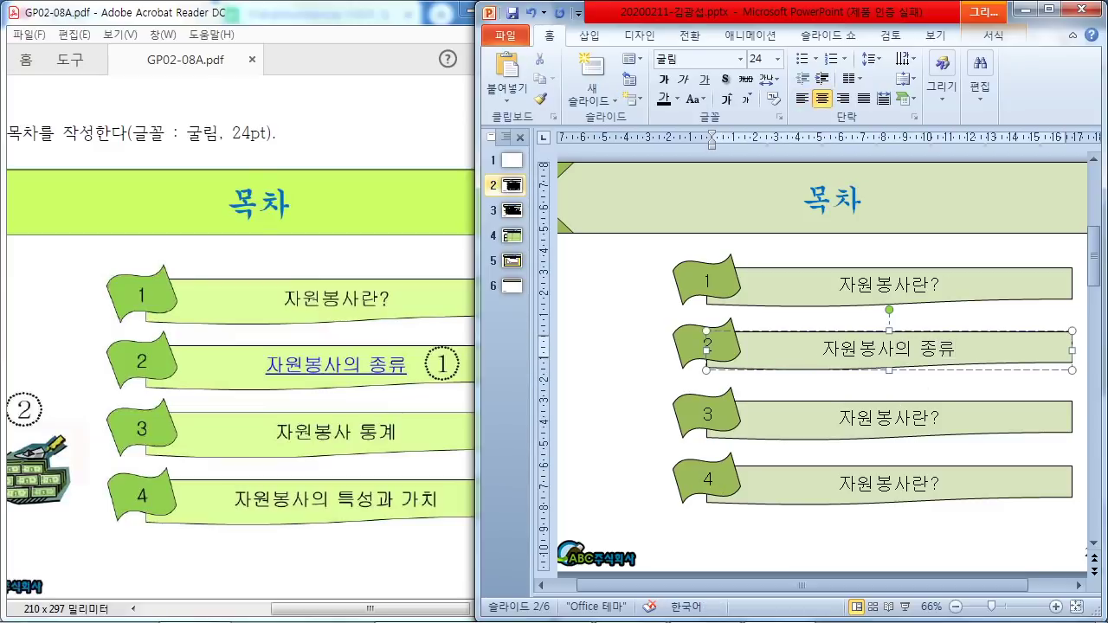
Change the third contents row's text to "자원봉사 통계"
left_click(916, 419)
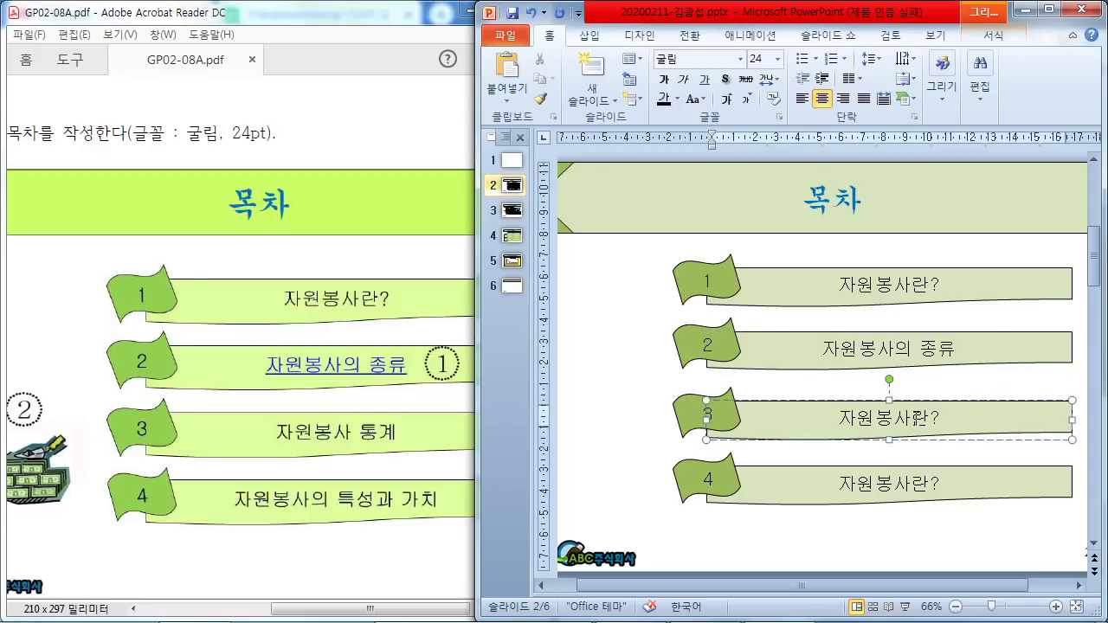
key("Delete")
key("Delete")
type("통계")
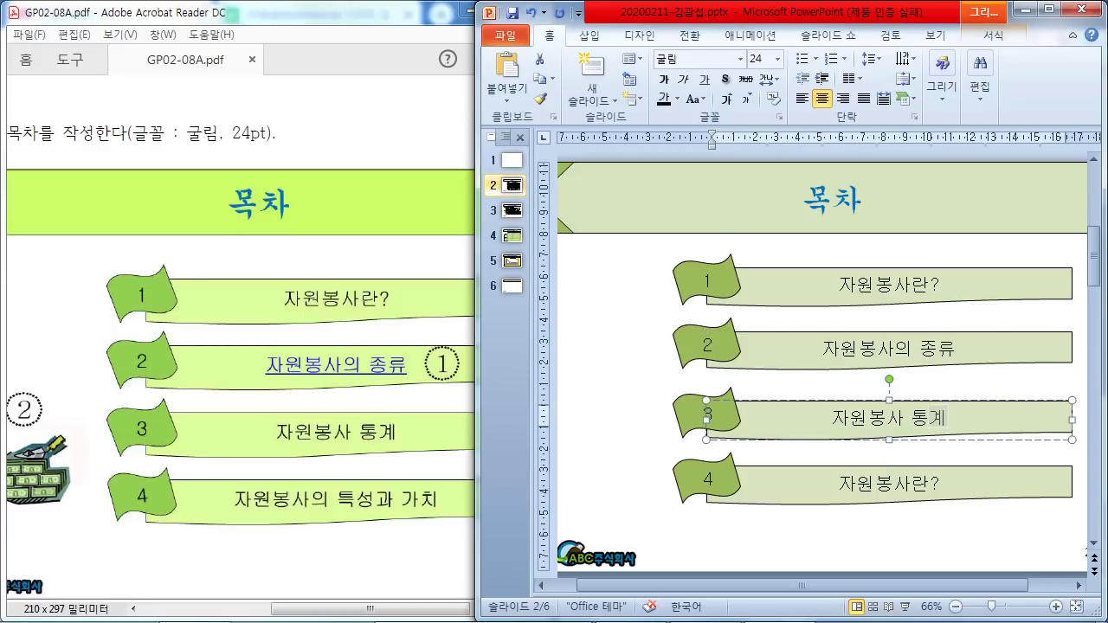
Change the fourth contents row's text to "자원봉사의 특성과 가치"
left_click(906, 484)
key("Delete")
key("Delete")
type("의 특성과 가")
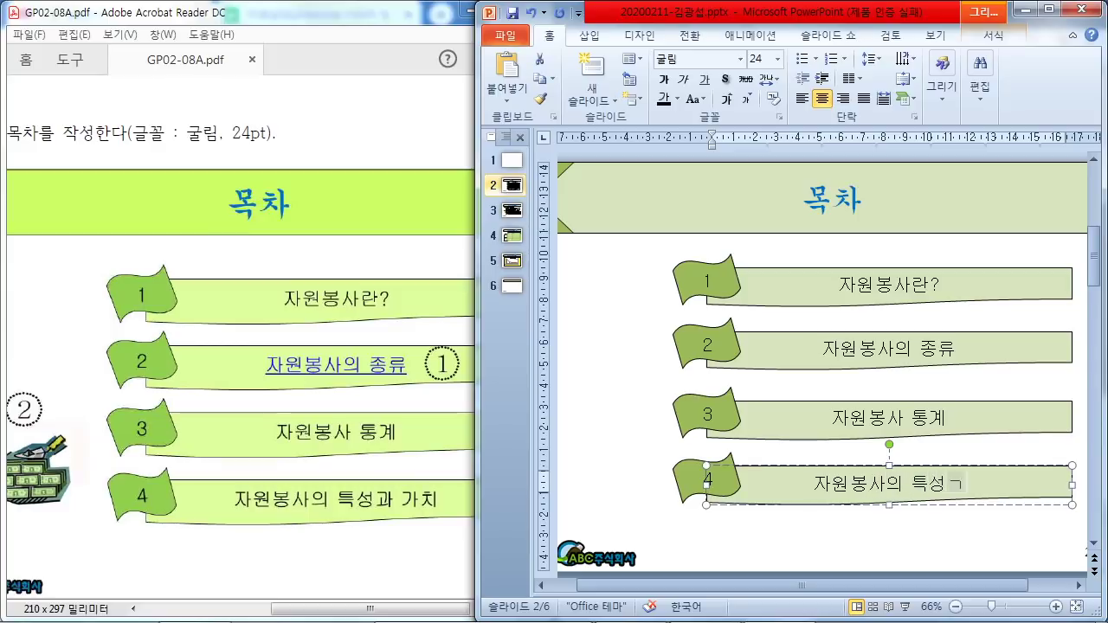
type("치")
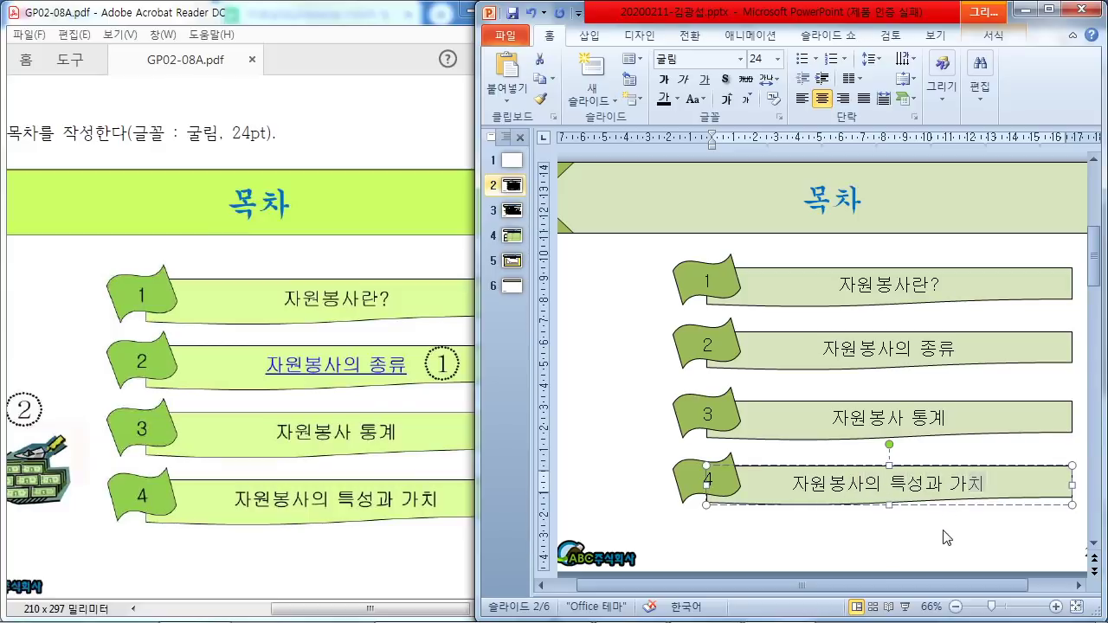
left_click(665, 491)
Hyperlink the second row's text "자원봉사의 종류" to slide 4, 자원봉사의 종류, in the current document, as the PDF instructions require
left_click_drag(356, 613, 227, 617)
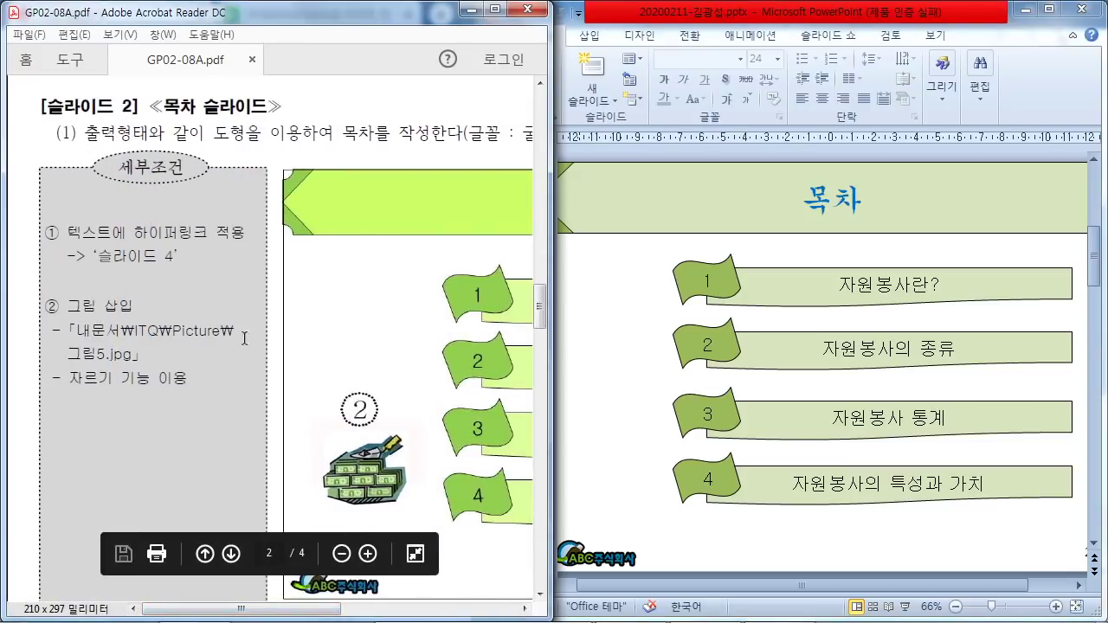
left_click_drag(242, 609, 411, 610)
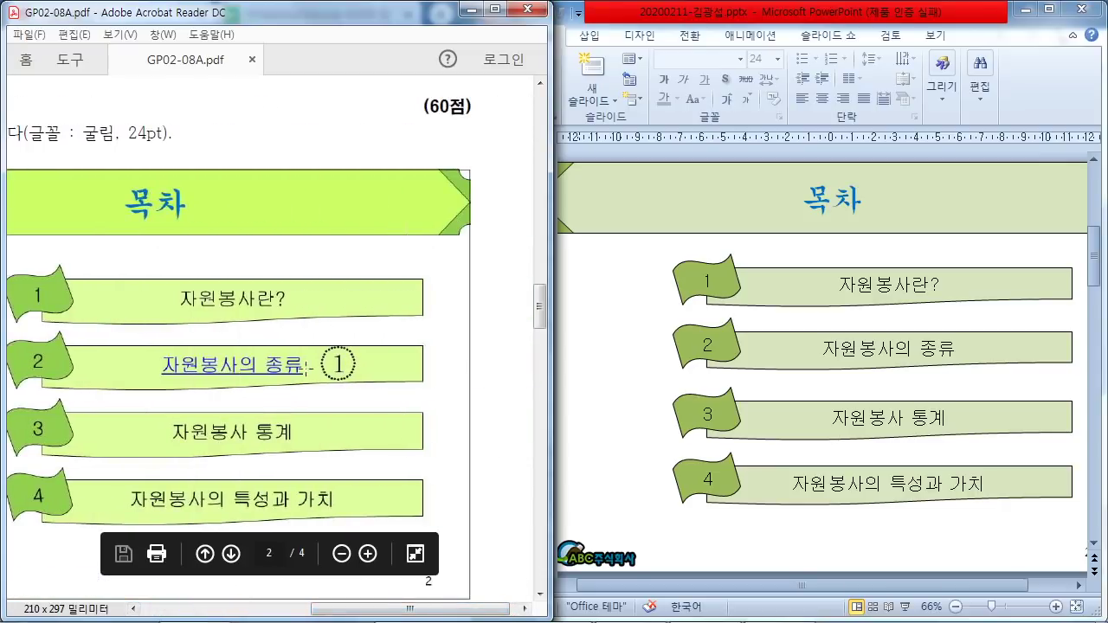
left_click(945, 362)
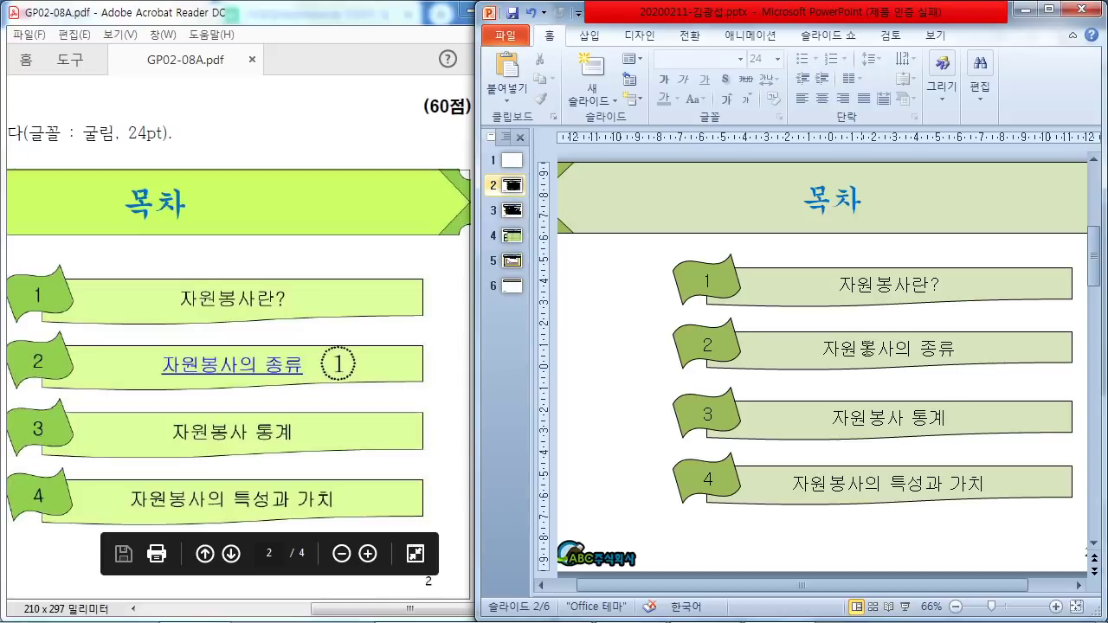
left_click(945, 362)
left_click_drag(823, 349, 961, 349)
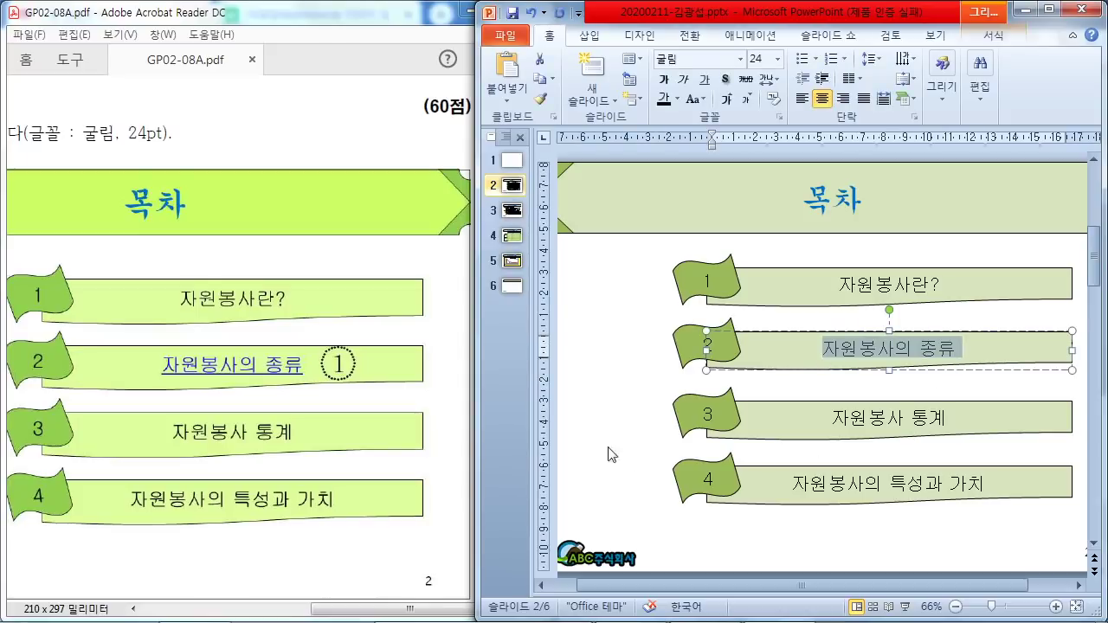
left_click_drag(407, 609, 294, 616)
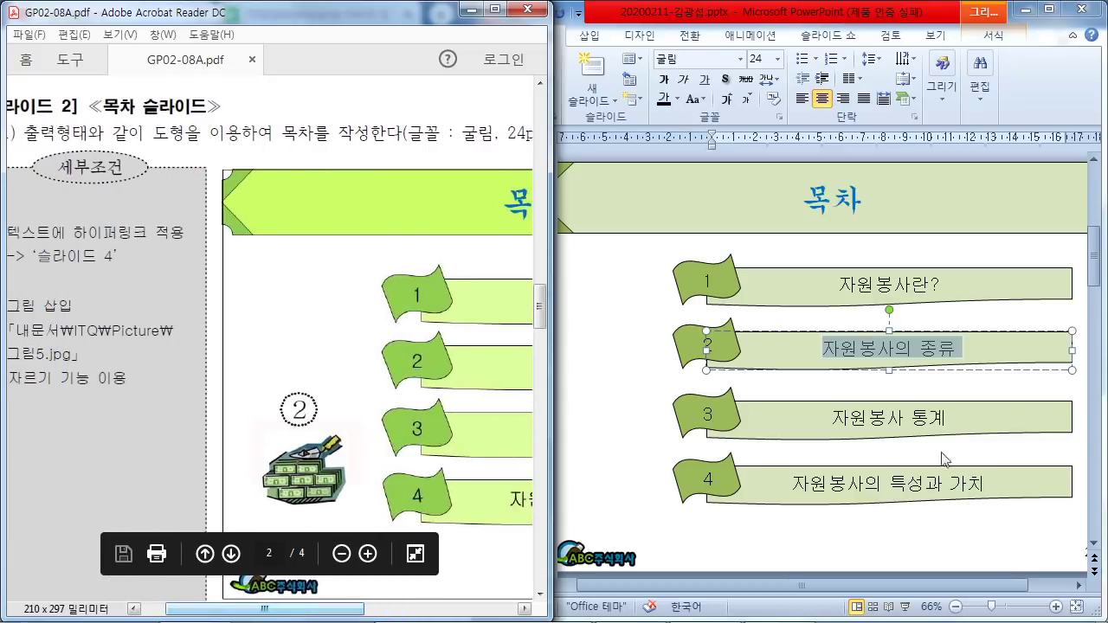
left_click(928, 351)
right_click(927, 351)
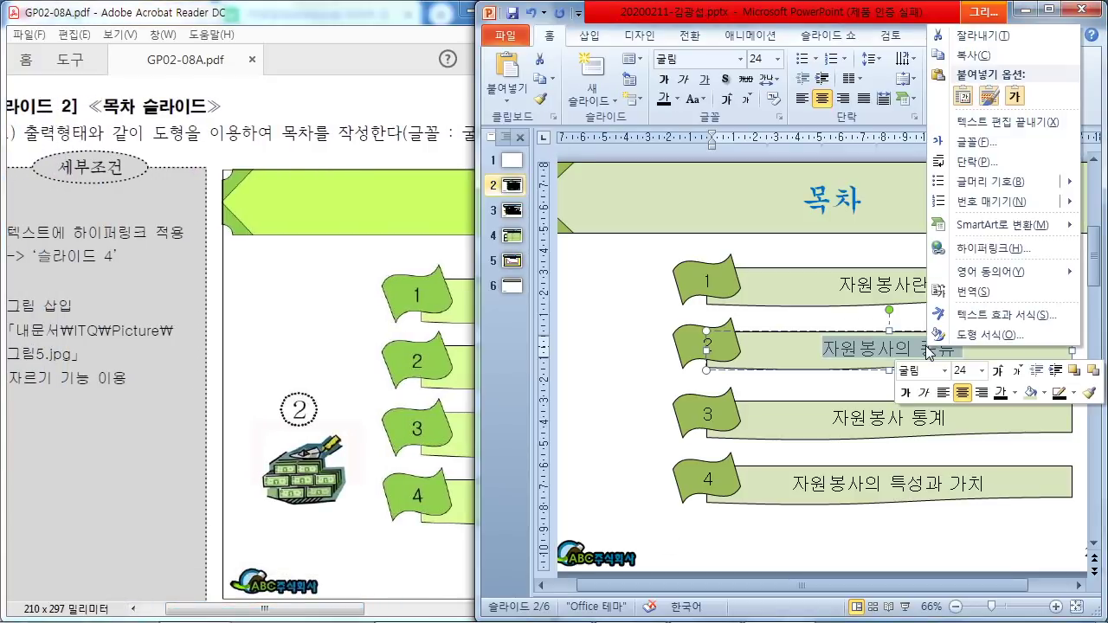
left_click(1005, 249)
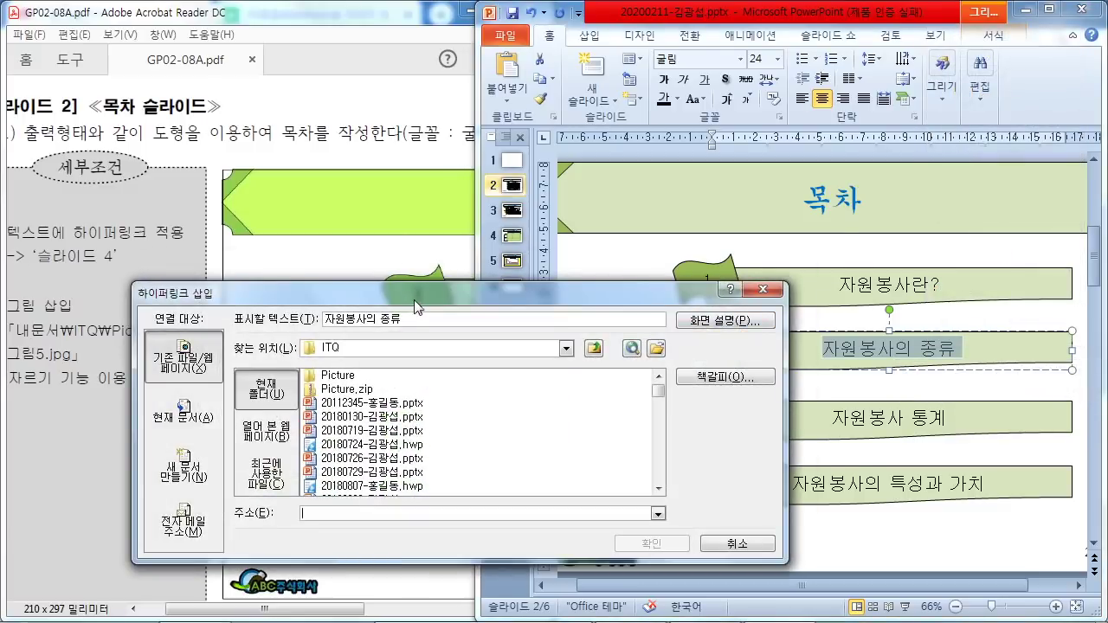
left_click_drag(413, 303, 497, 79)
left_click(284, 193)
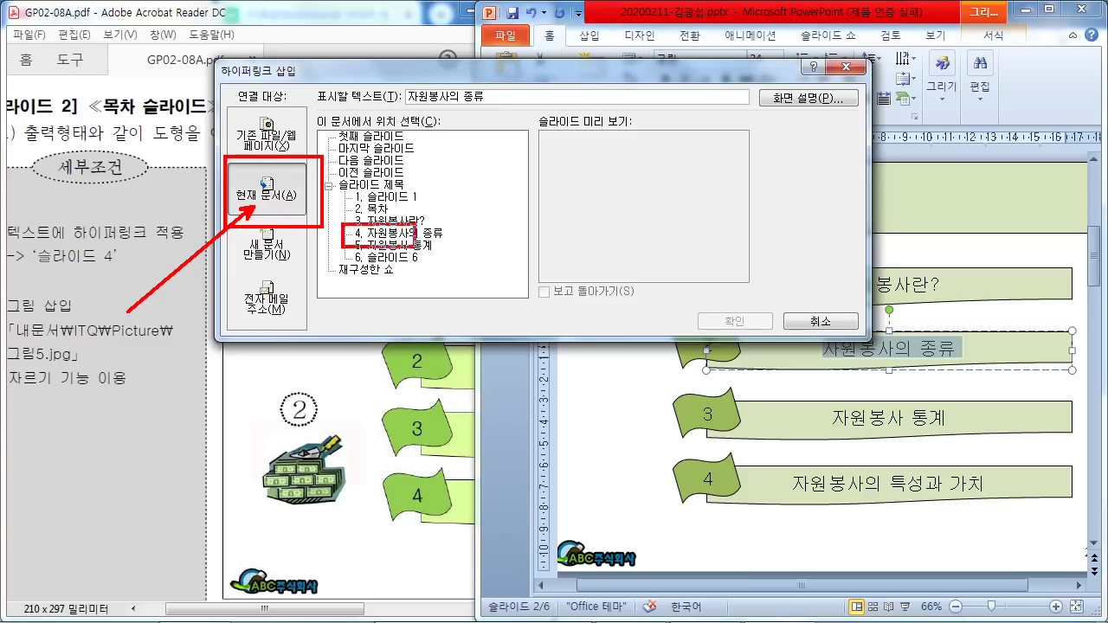
left_click(407, 233)
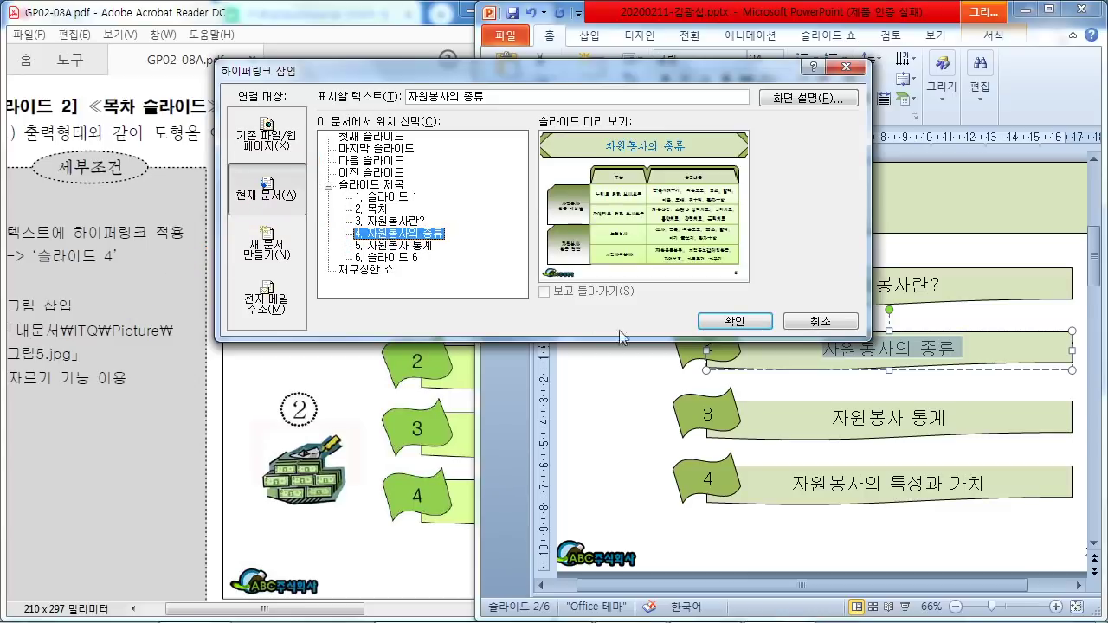
left_click(745, 322)
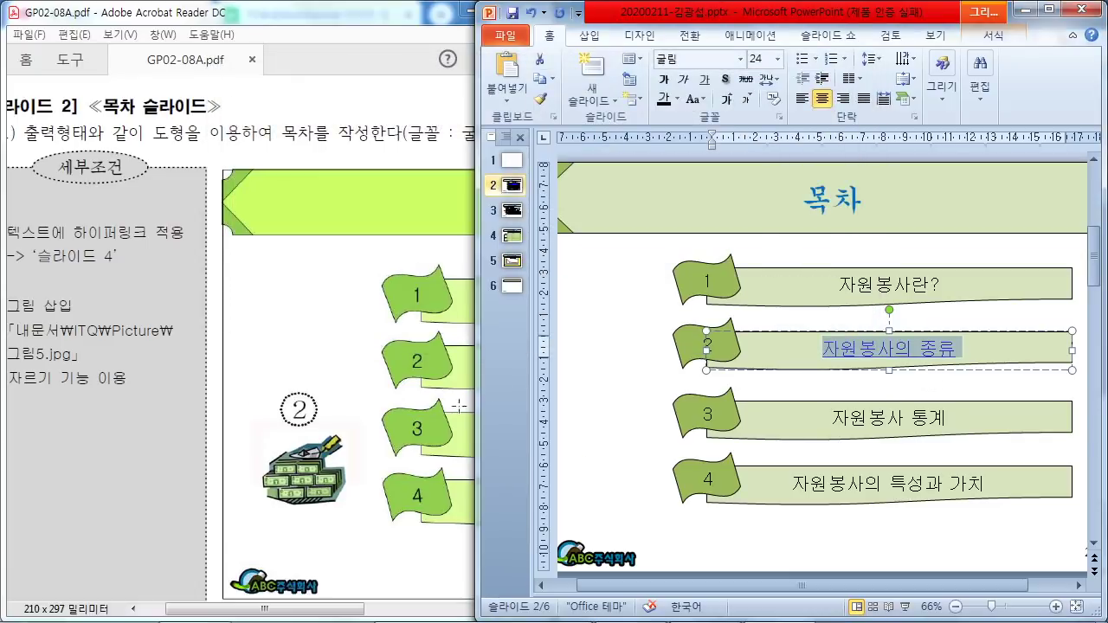
Insert the picture 그림5.JPG from the ITQ\Picture folder into the 목차 slide, as the PDF sheet requires
left_click(320, 615)
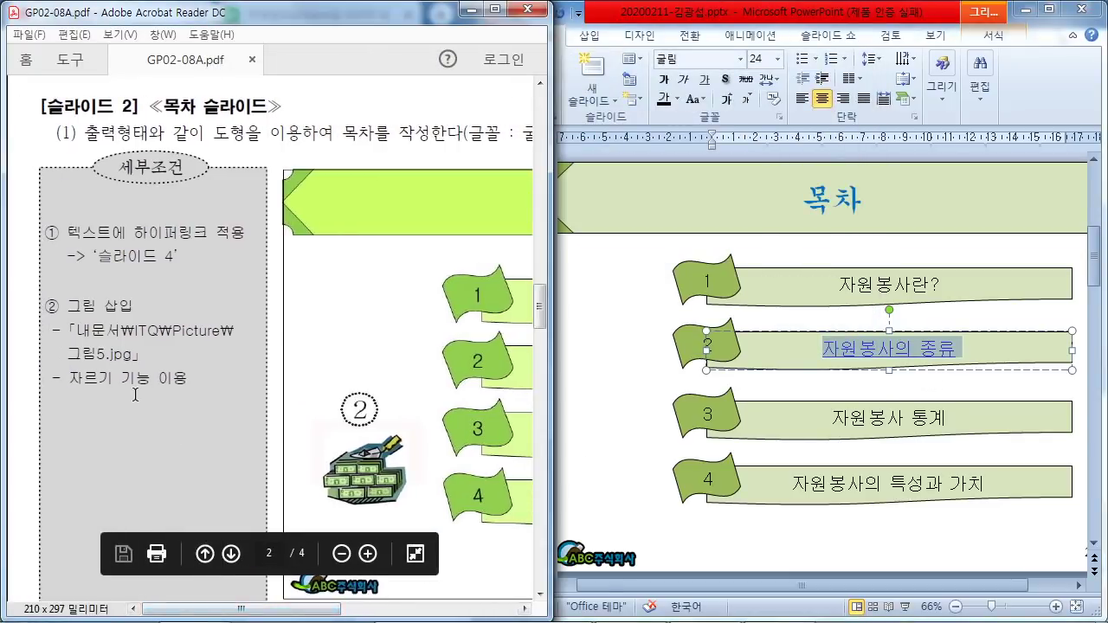
left_click(616, 266)
left_click(590, 35)
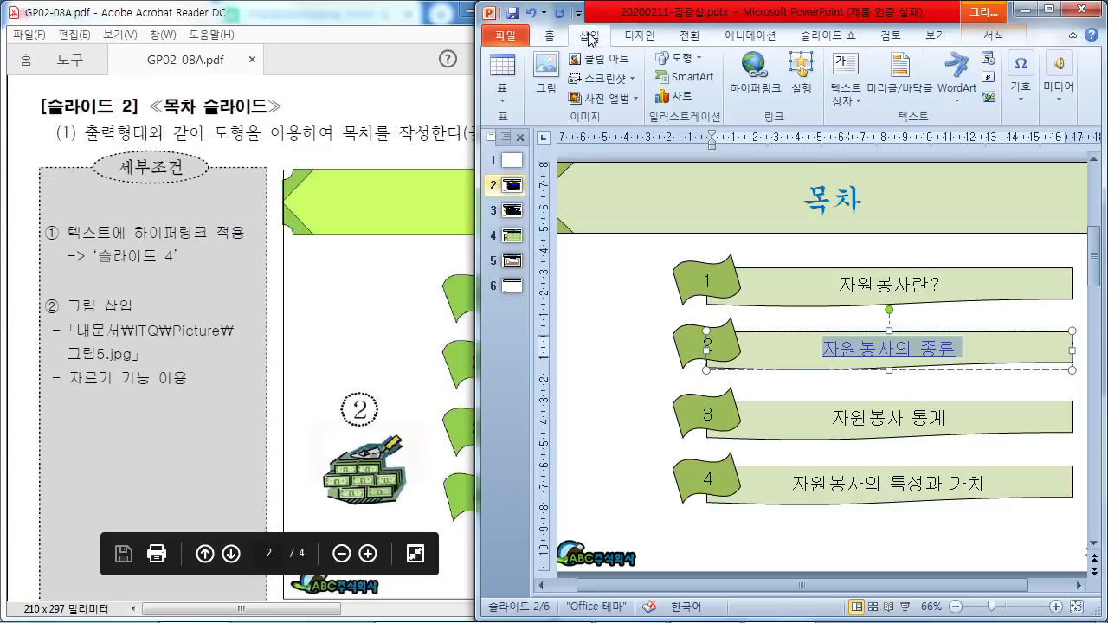
left_click(547, 78)
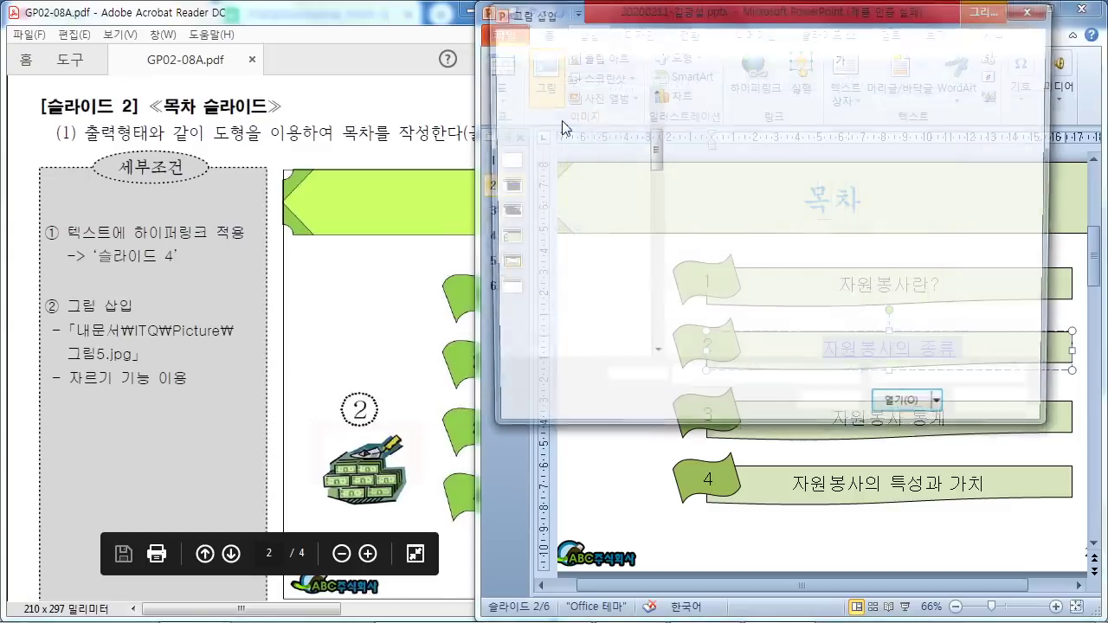
left_click_drag(762, 12, 527, 15)
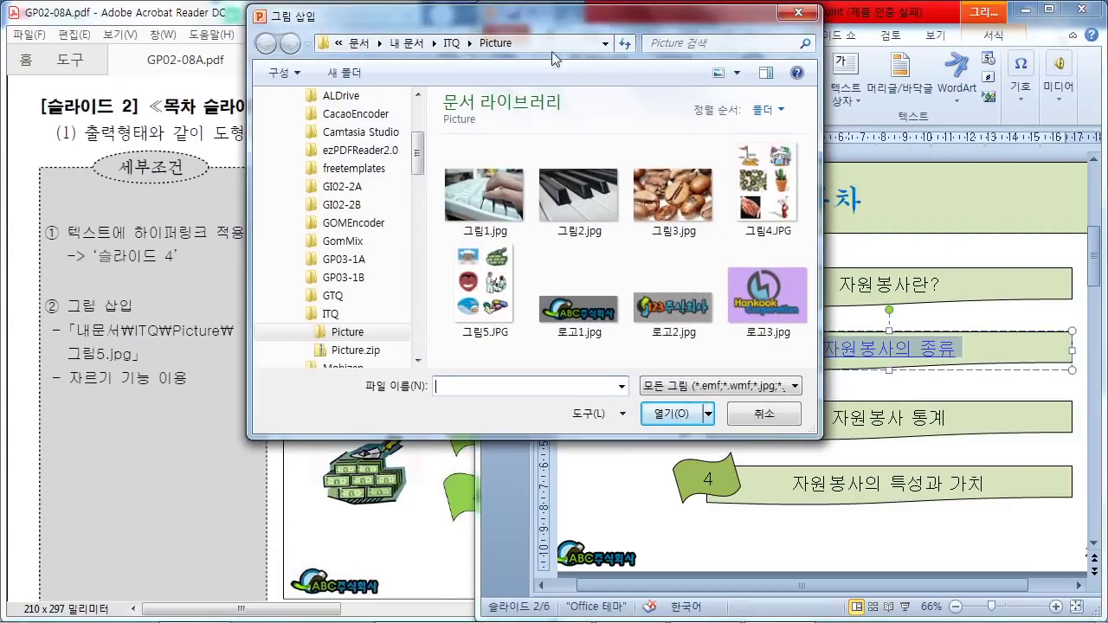
left_click(492, 303)
left_click(678, 415)
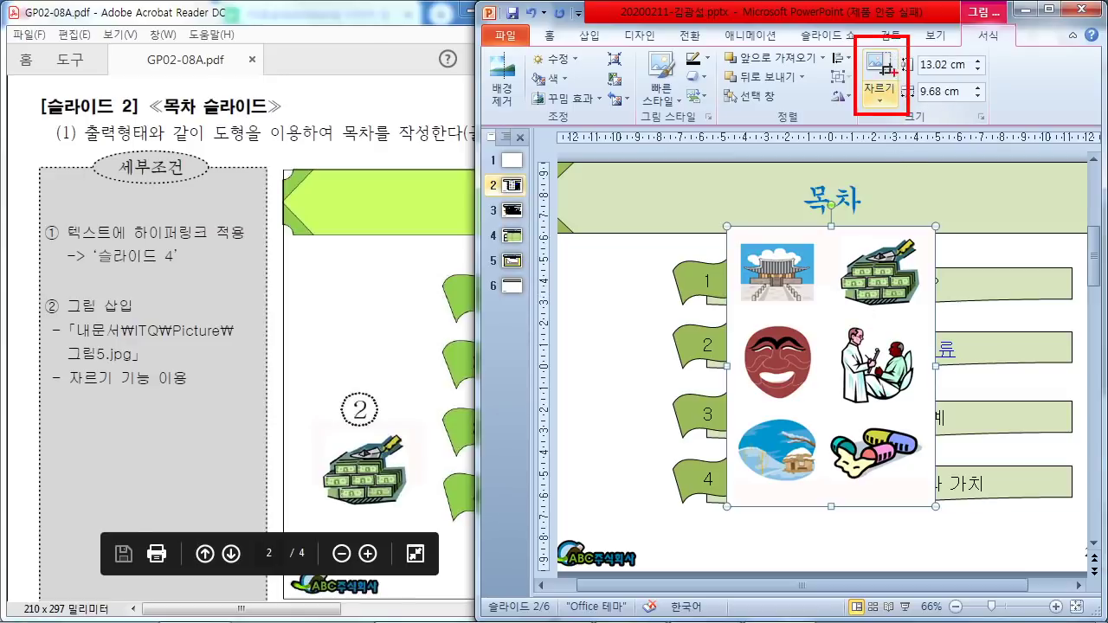
Crop the inserted picture to the upper-right tank of banknotes and place it beside contents rows 3 and 4
left_click(884, 68)
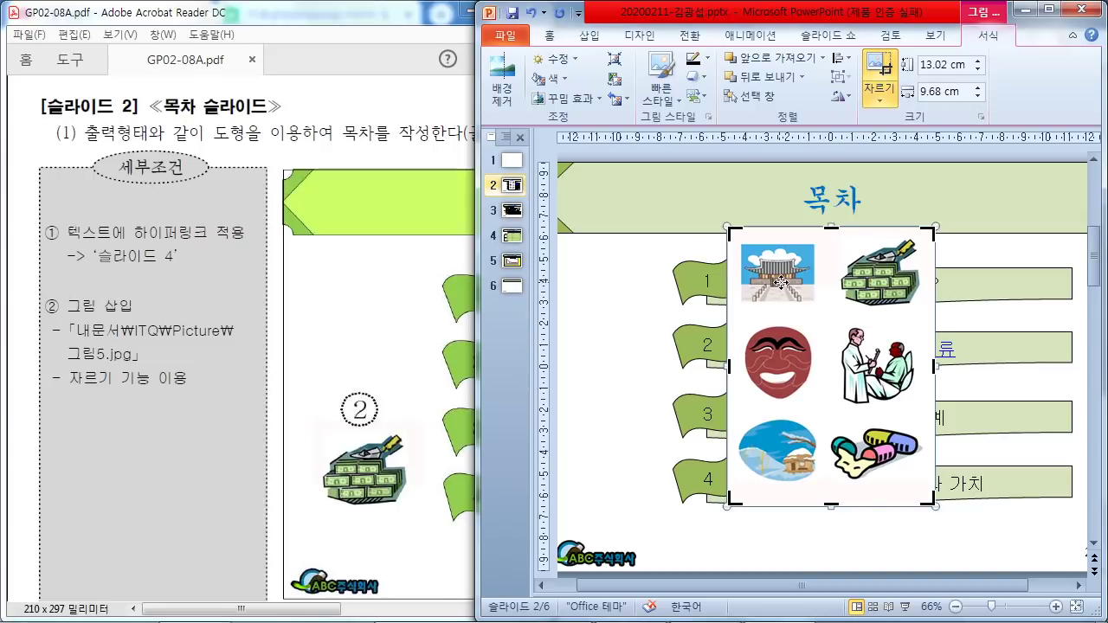
mouse_move(767, 237)
left_mouse_down()
mouse_move(741, 198)
mouse_move(754, 273)
left_mouse_up()
left_click_drag(840, 234, 734, 233)
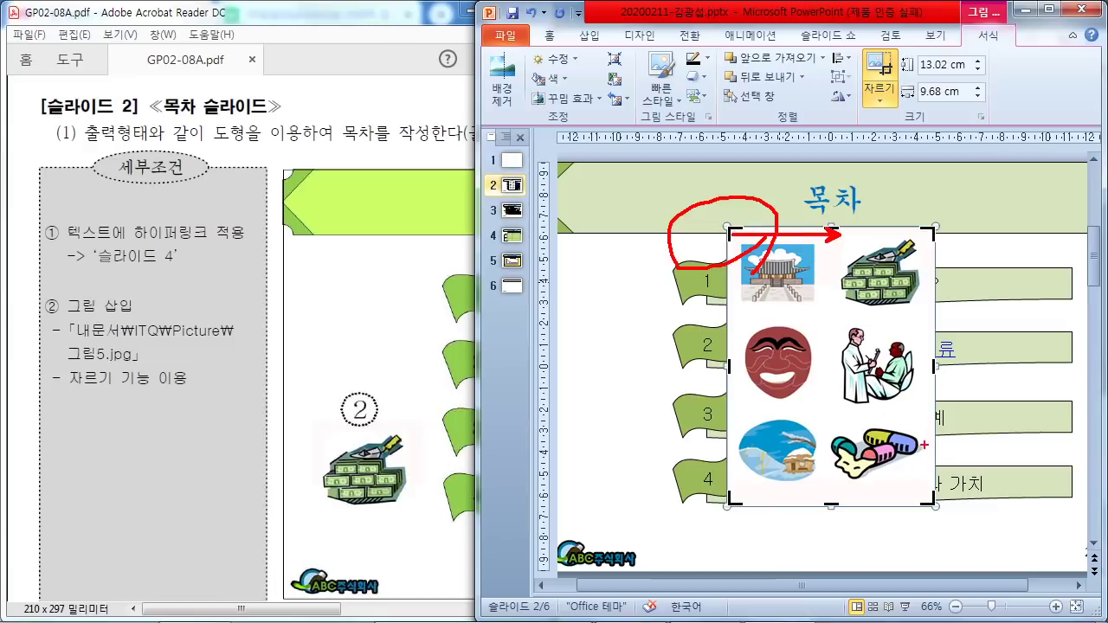
left_click_drag(928, 523, 953, 522)
left_click_drag(927, 321, 928, 483)
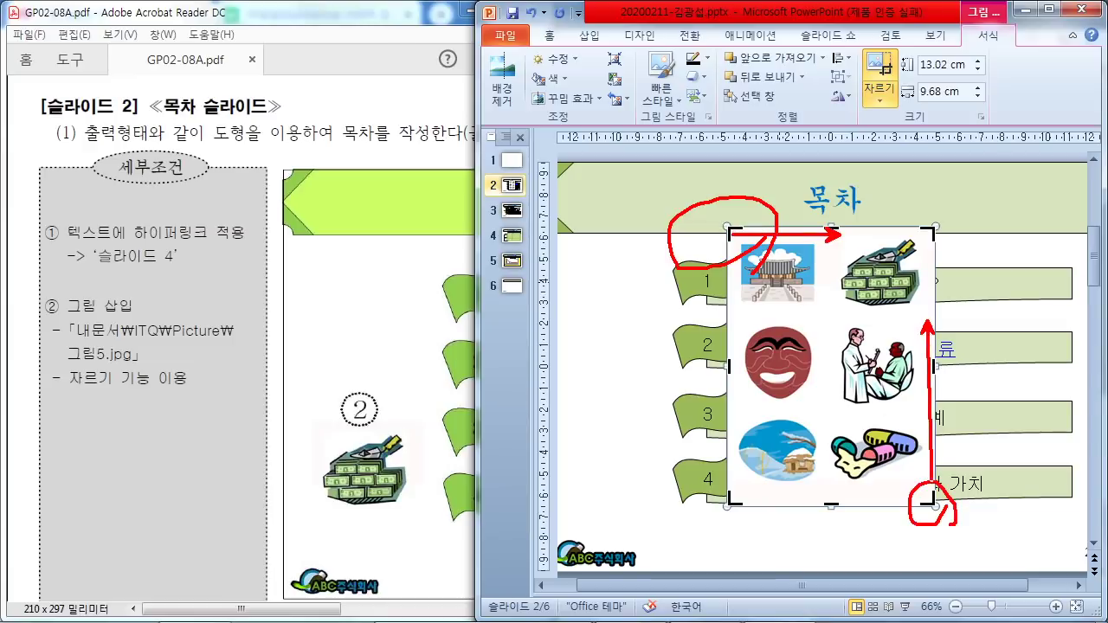
key("Escape")
left_click_drag(732, 232, 839, 239)
left_click_drag(930, 500, 928, 305)
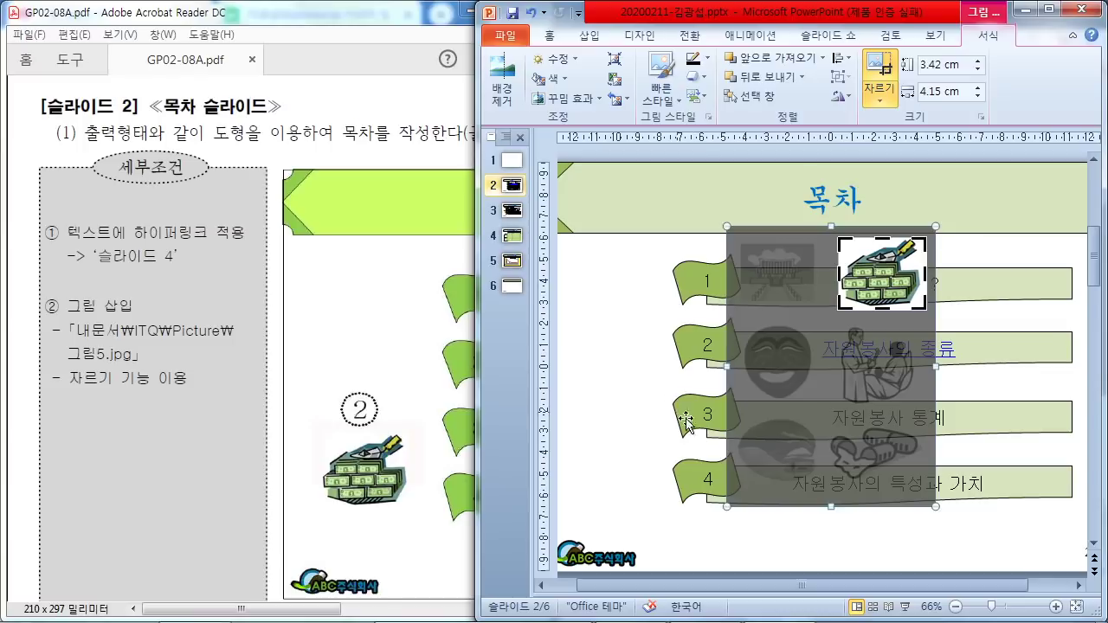
left_click(632, 348)
left_click_drag(881, 278, 611, 454)
left_click(733, 538)
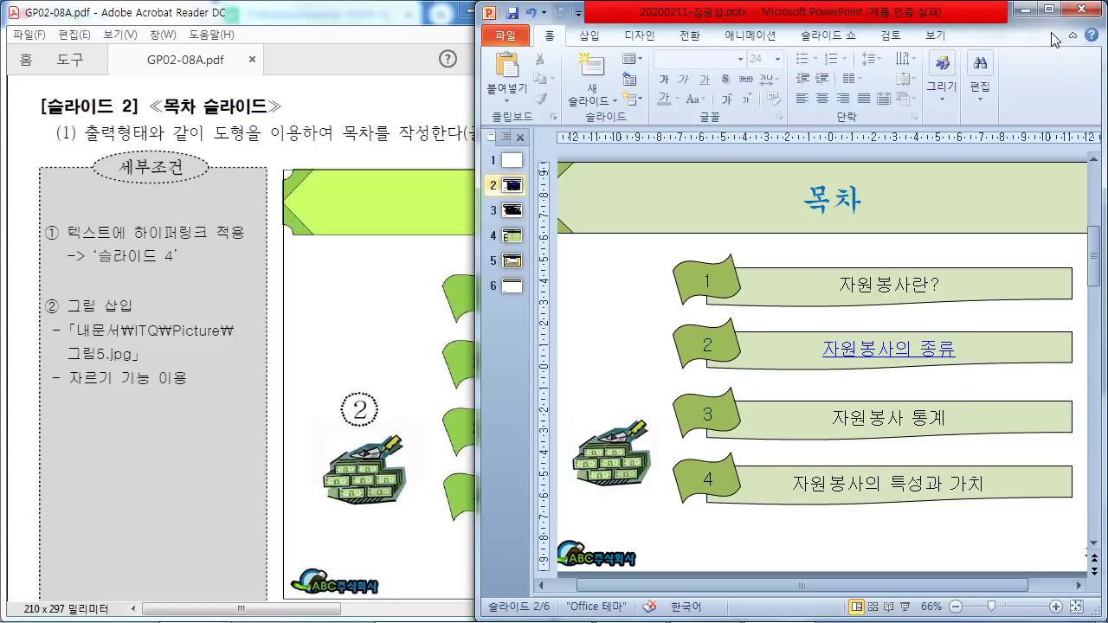
Maximize the presentation window, save the presentation, and go to slide 1
left_click(1050, 9)
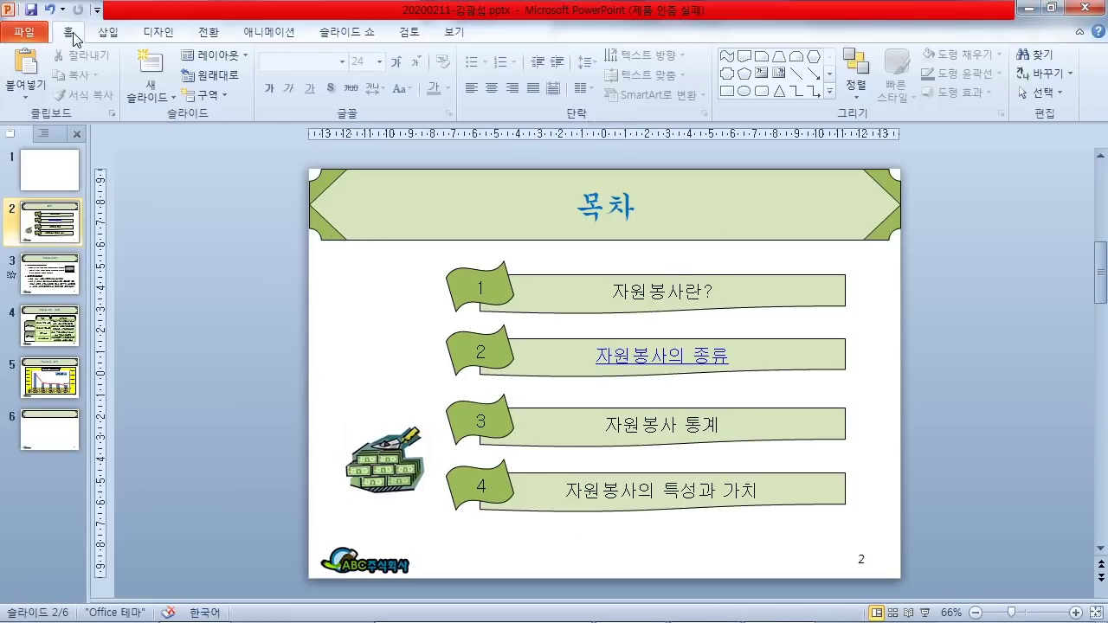
left_click(32, 9)
left_click(64, 181)
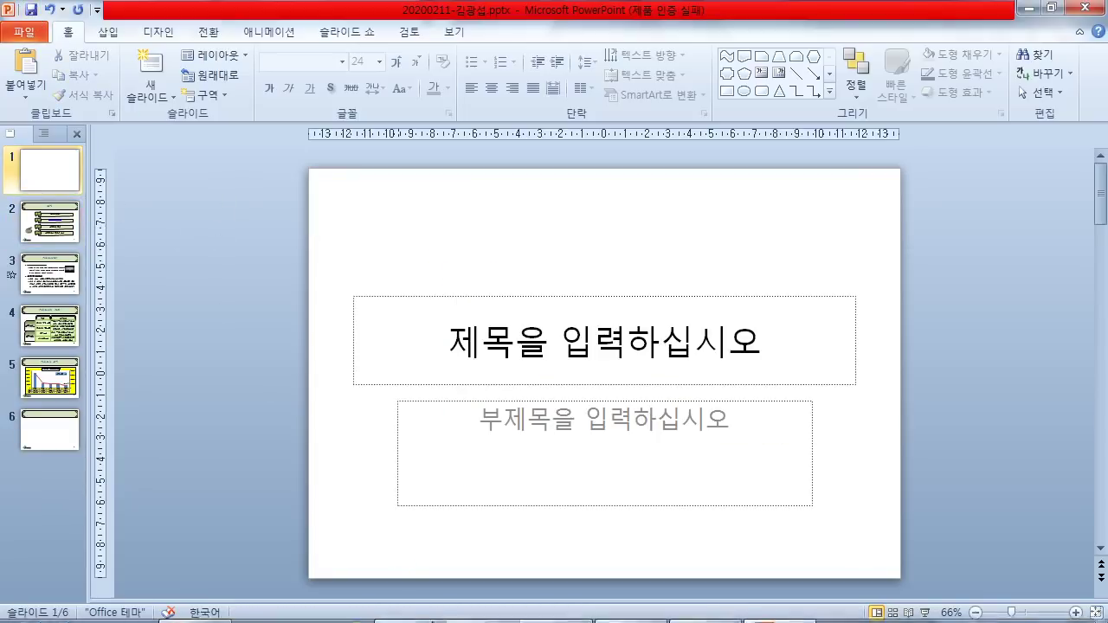
Switch to the PDF exam sheet and examine the detailed conditions for slide 1, 표지 디자인
left_click(719, 610)
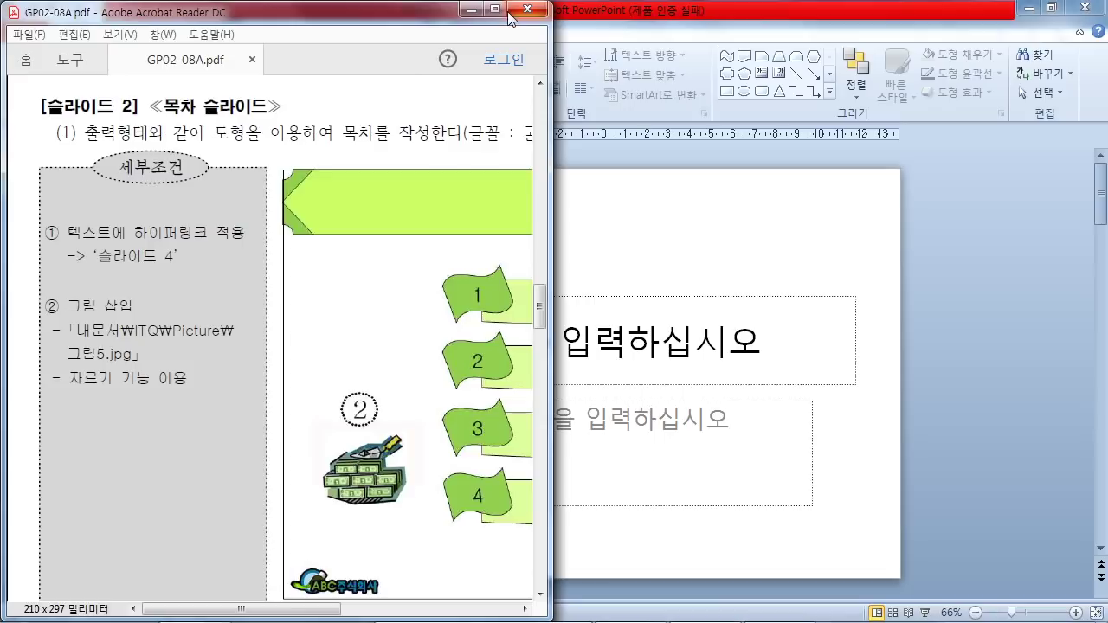
left_click(495, 10)
scroll(498, 312, "up", 10)
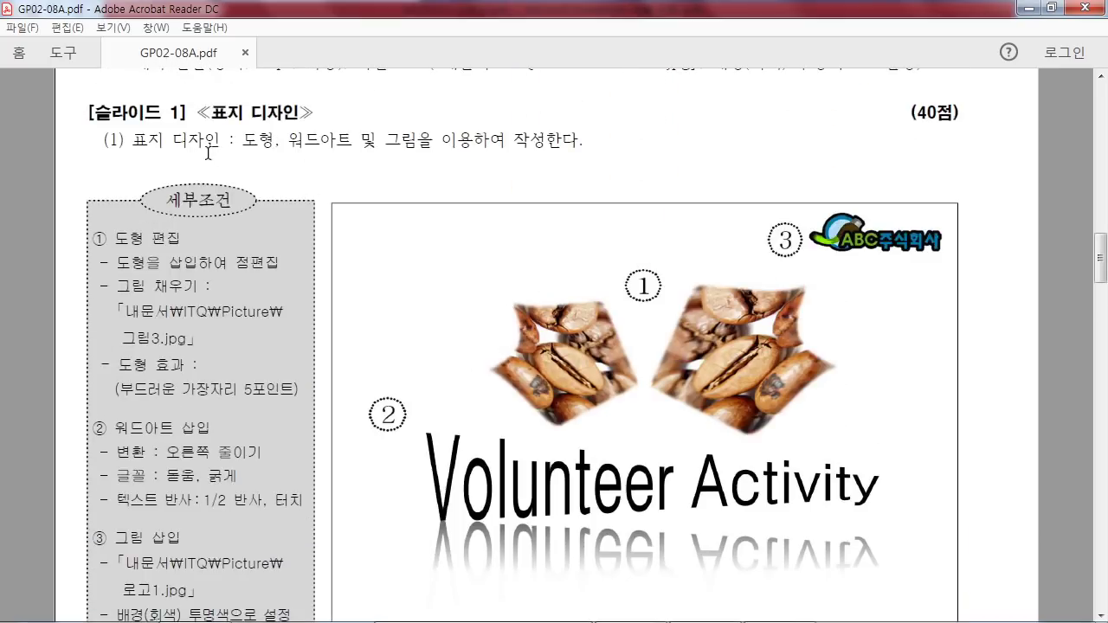
left_click_drag(245, 140, 584, 143)
left_click(570, 164)
scroll(561, 186, "down", 1)
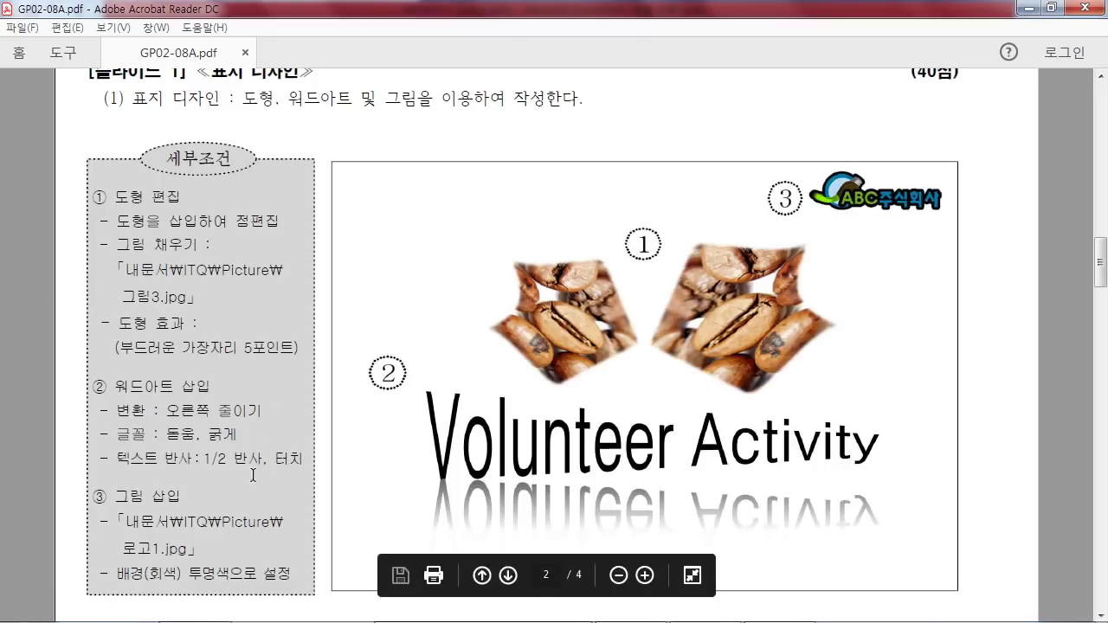
Arrange the PDF and the presentation side by side, with the PDF showing the slide 1 sample
left_click_drag(626, 12, 3, 362)
left_click_drag(241, 609, 354, 610)
double_click(725, 10)
left_click_drag(725, 11, 1107, 259)
left_click_drag(556, 232, 509, 233)
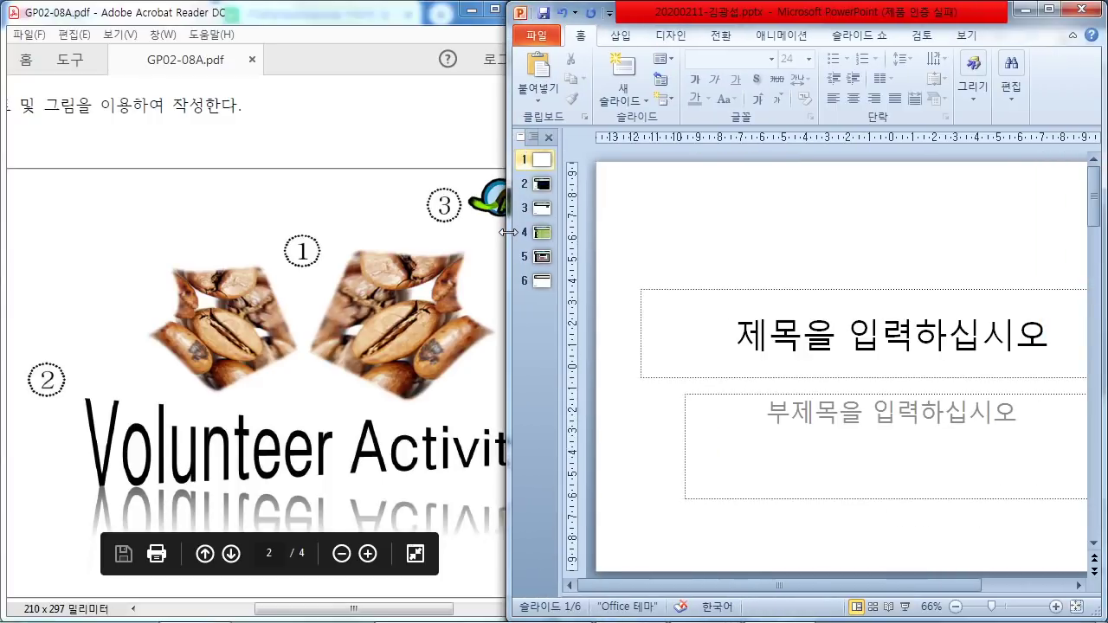
left_click_drag(326, 611, 213, 610)
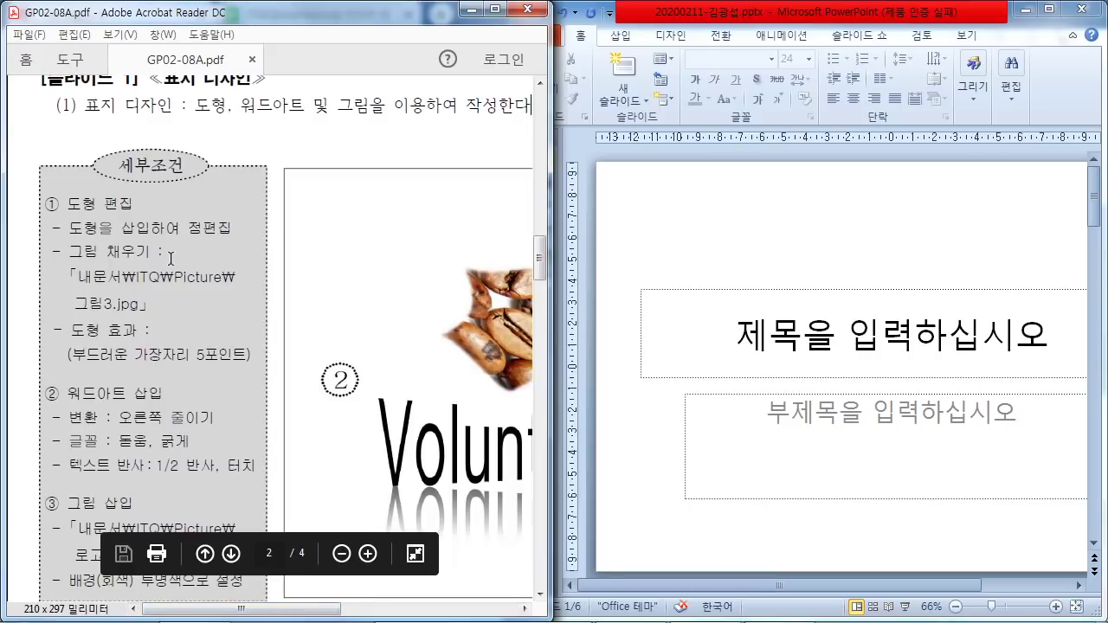
left_click_drag(225, 610, 371, 610)
Draw a regular pentagon on slide 1 and move it up to the slide's upper edge
left_click(661, 210)
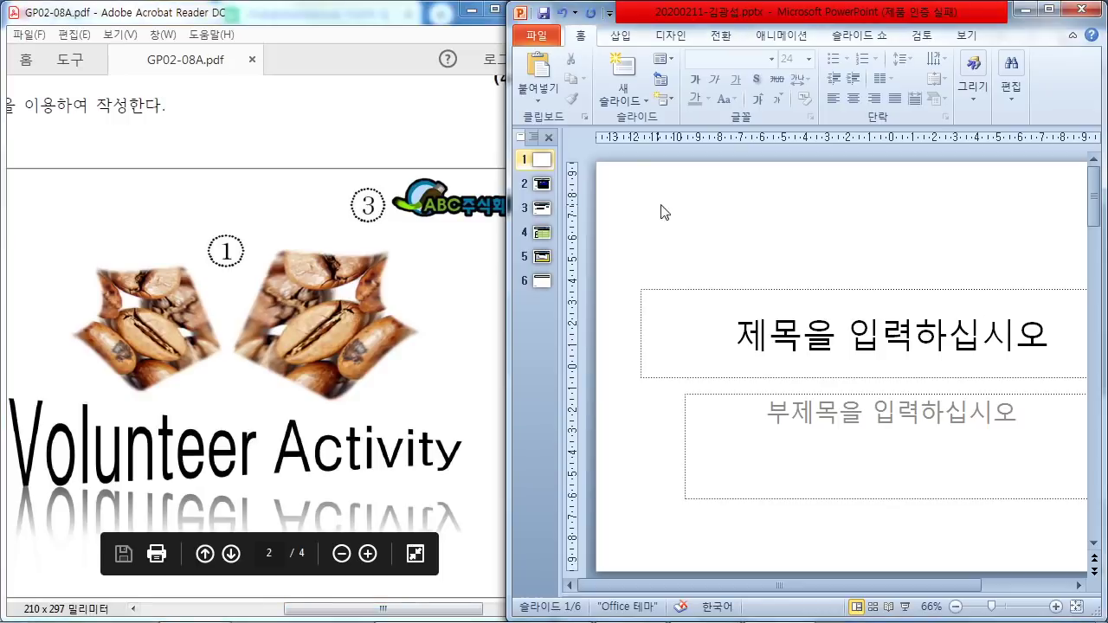
left_click(621, 37)
left_click(711, 58)
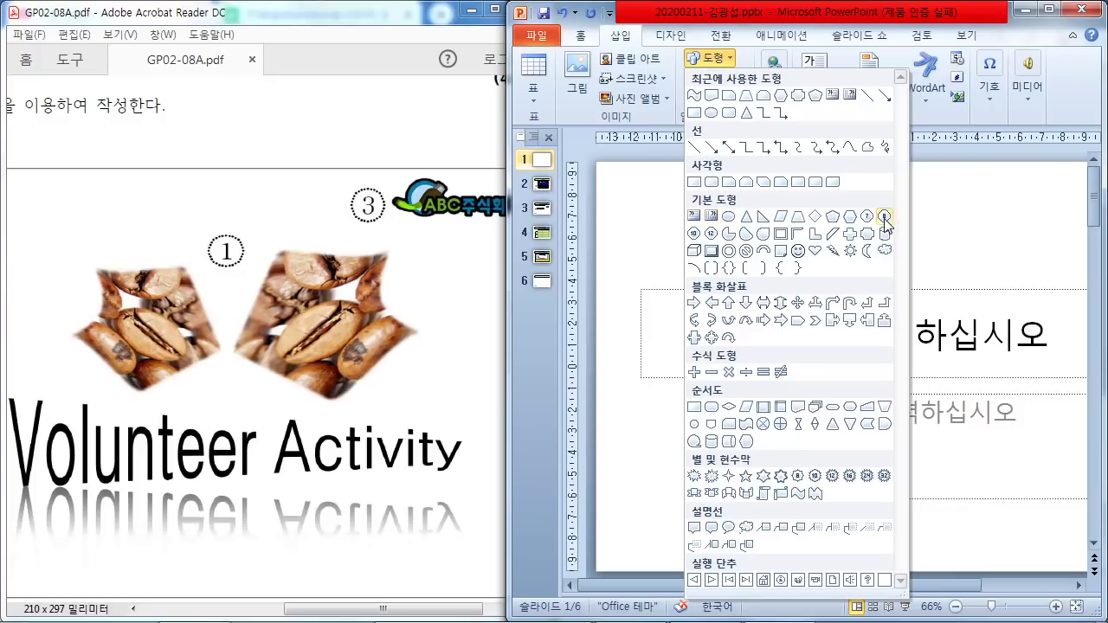
left_click(832, 218)
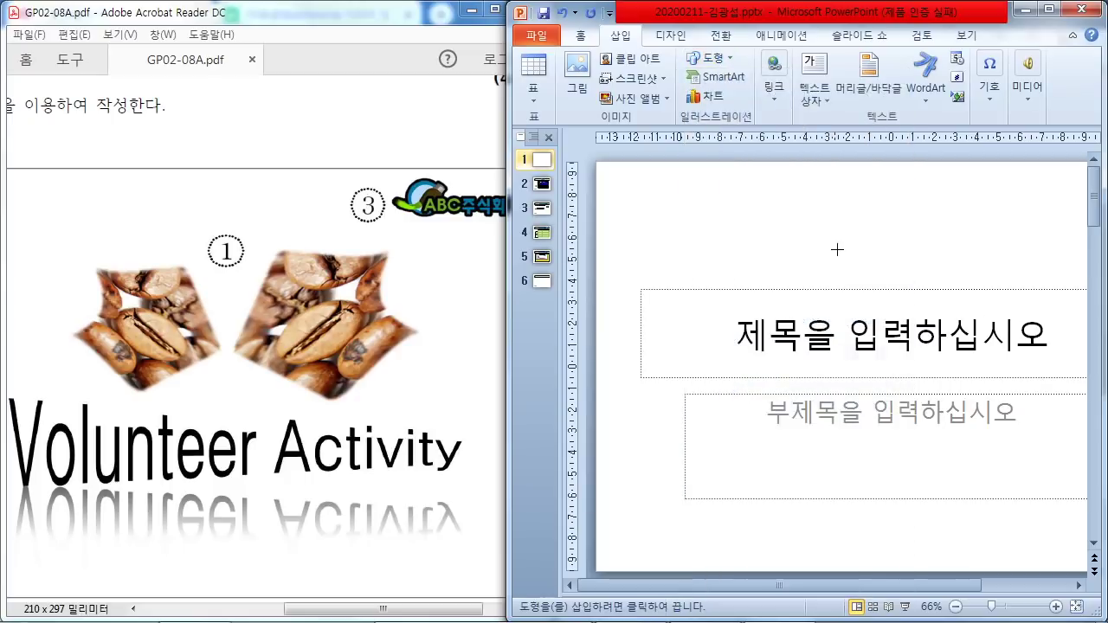
mouse_move(792, 232)
left_mouse_down()
mouse_move(947, 356)
mouse_move(963, 356)
mouse_move(953, 363)
left_mouse_up()
left_click_drag(737, 587, 830, 584)
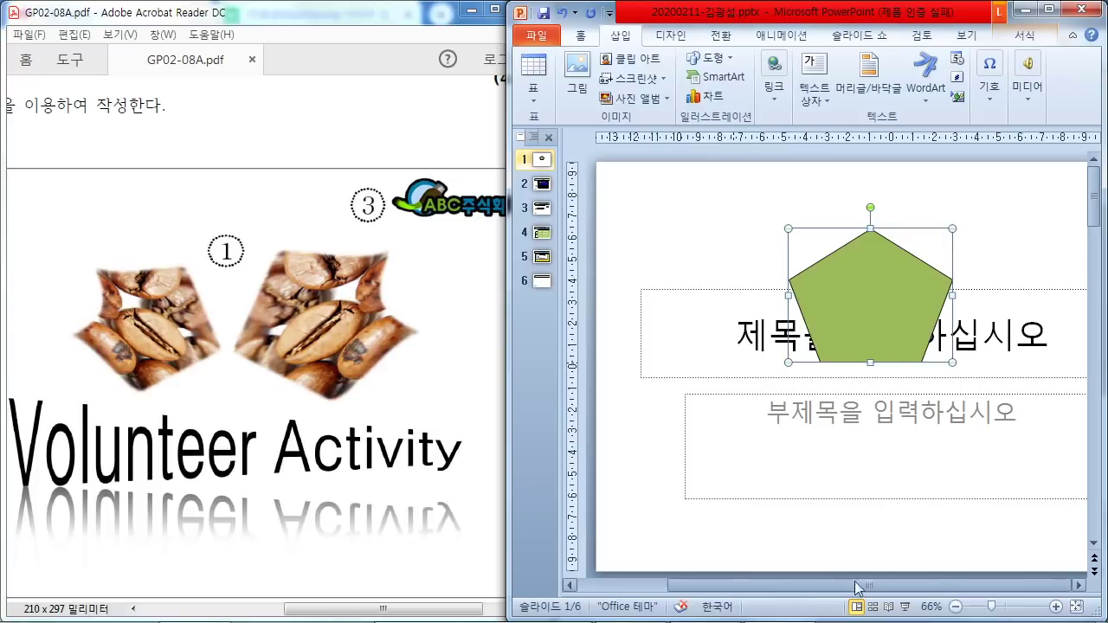
left_click_drag(786, 283, 833, 217)
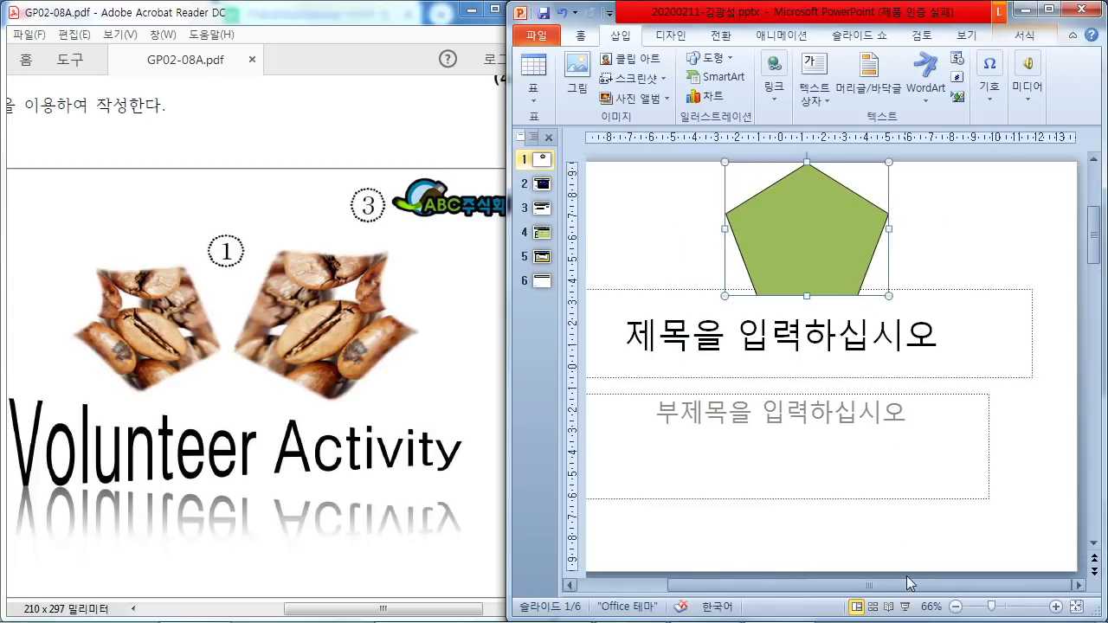
left_click_drag(746, 589, 710, 588)
Delete the empty title and subtitle placeholders from slide 1
left_click_drag(619, 259, 1093, 524)
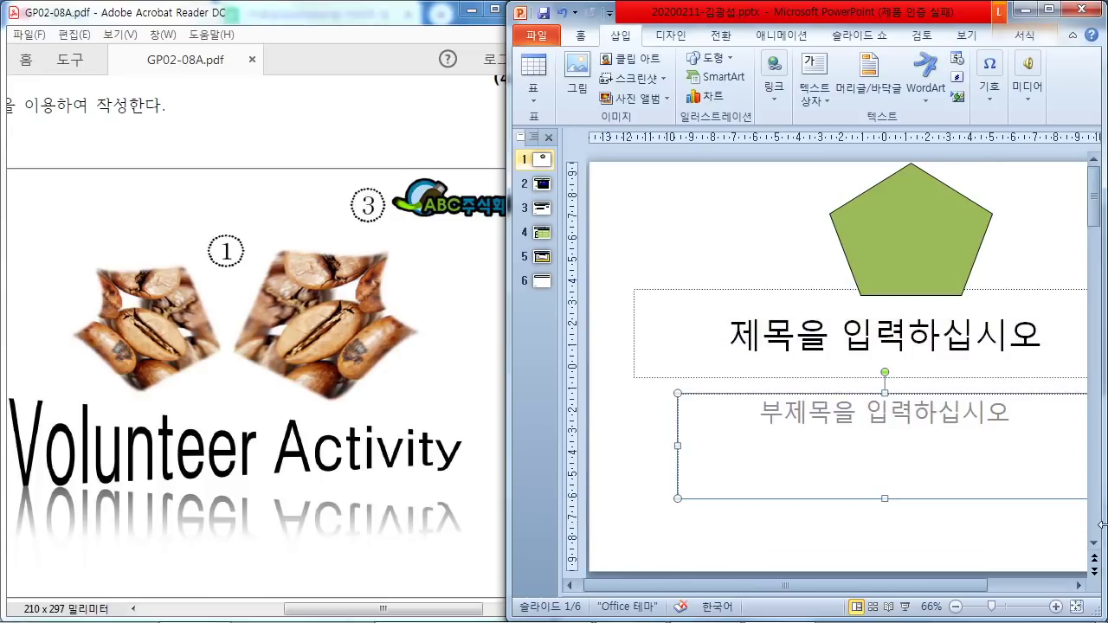
left_click(628, 339)
key("Delete")
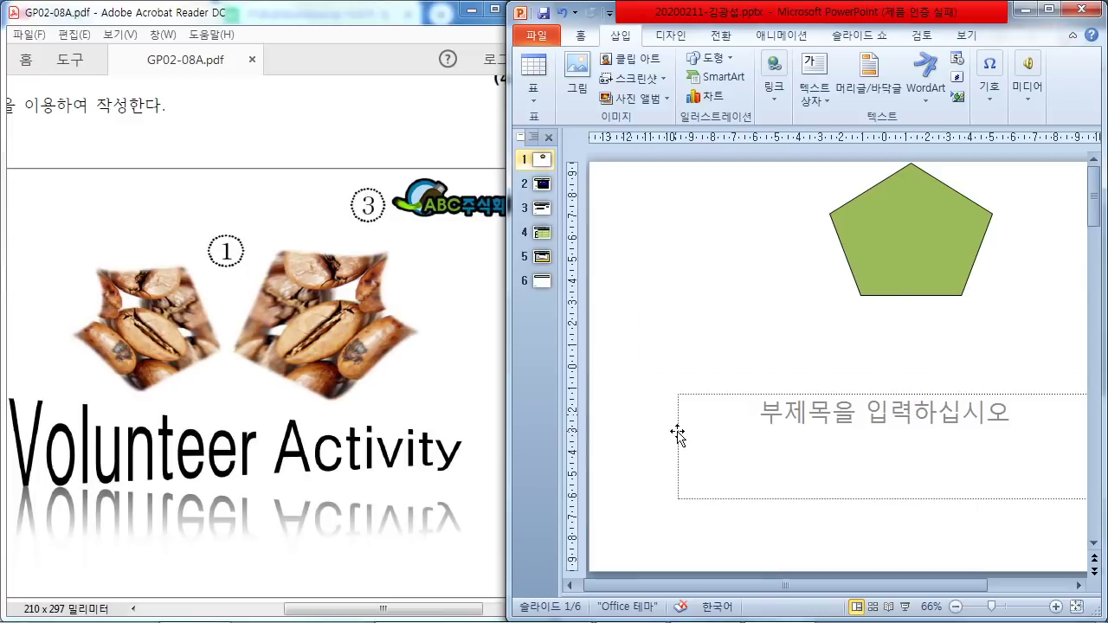
left_click(678, 435)
key("Delete")
Move the pentagon slightly down and left, and enlarge it to about 8 cm wide and 6.6 cm high
left_click_drag(900, 265, 831, 317)
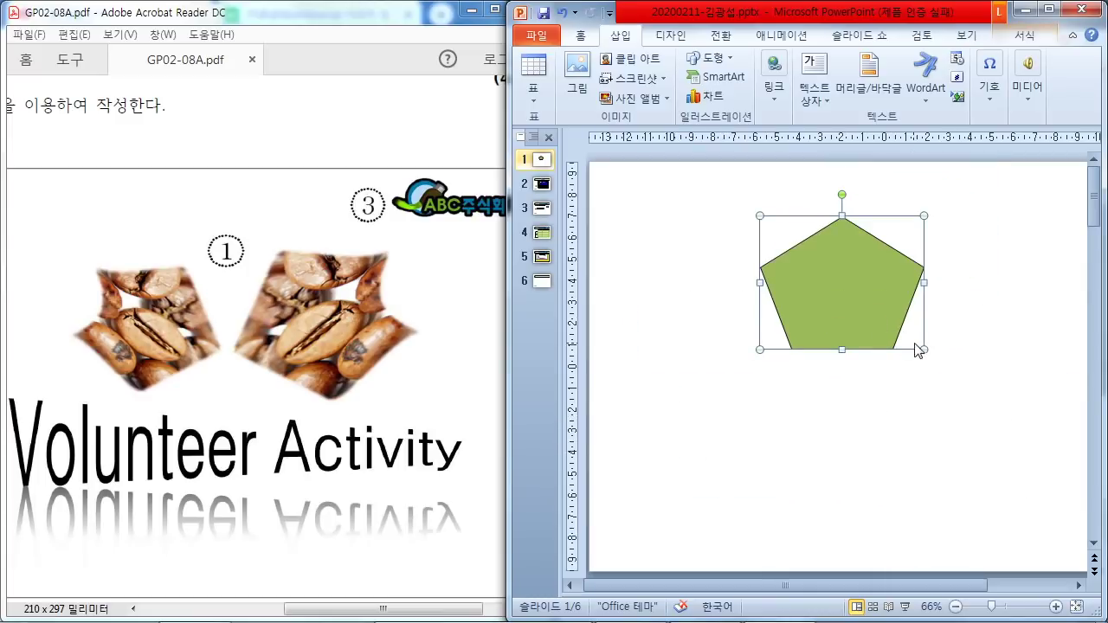
left_click_drag(925, 350, 933, 358)
left_click(872, 391)
Fill the pentagon with the picture 그림3.jpg from the ITQ\Picture folder, following the PDF's 도형 편집 conditions
mouse_move(392, 578)
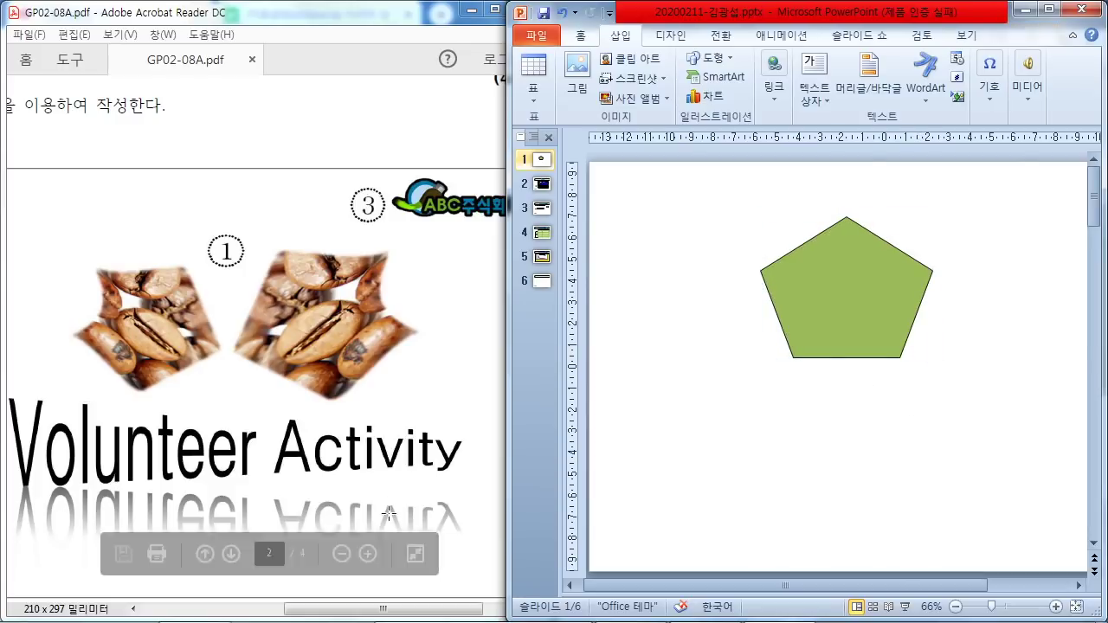
left_click_drag(382, 609, 260, 609)
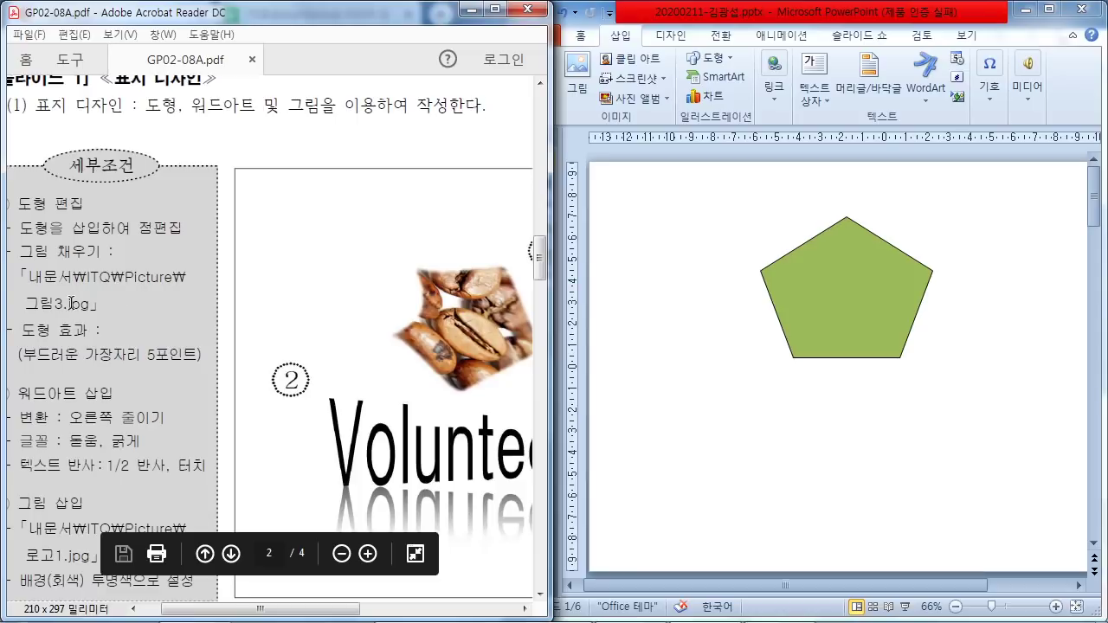
left_click(854, 277)
left_click(855, 274)
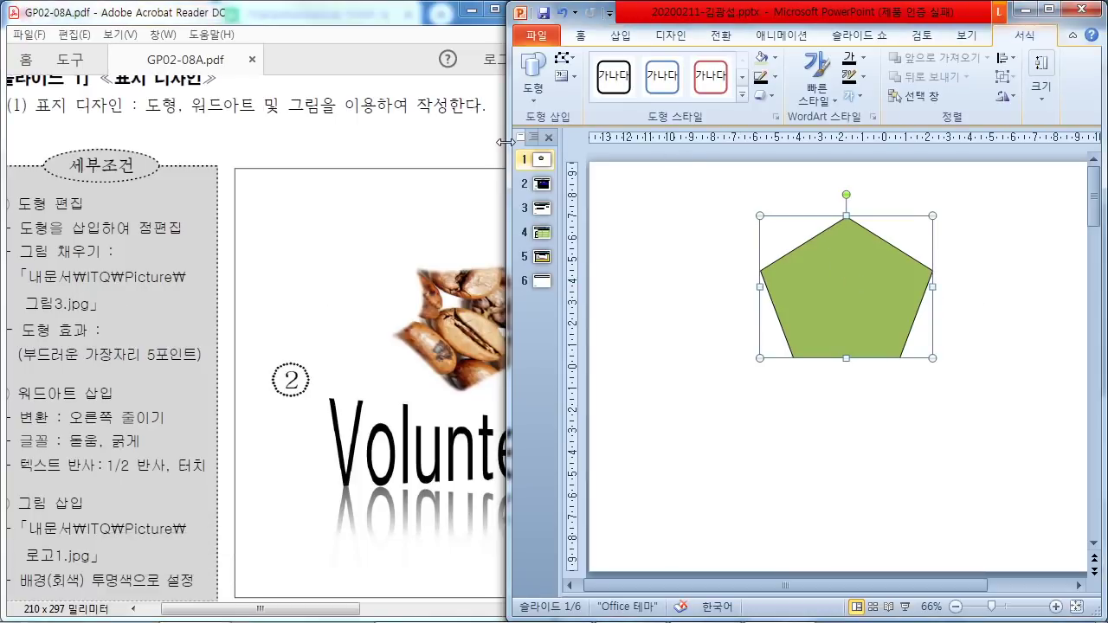
left_click(1046, 11)
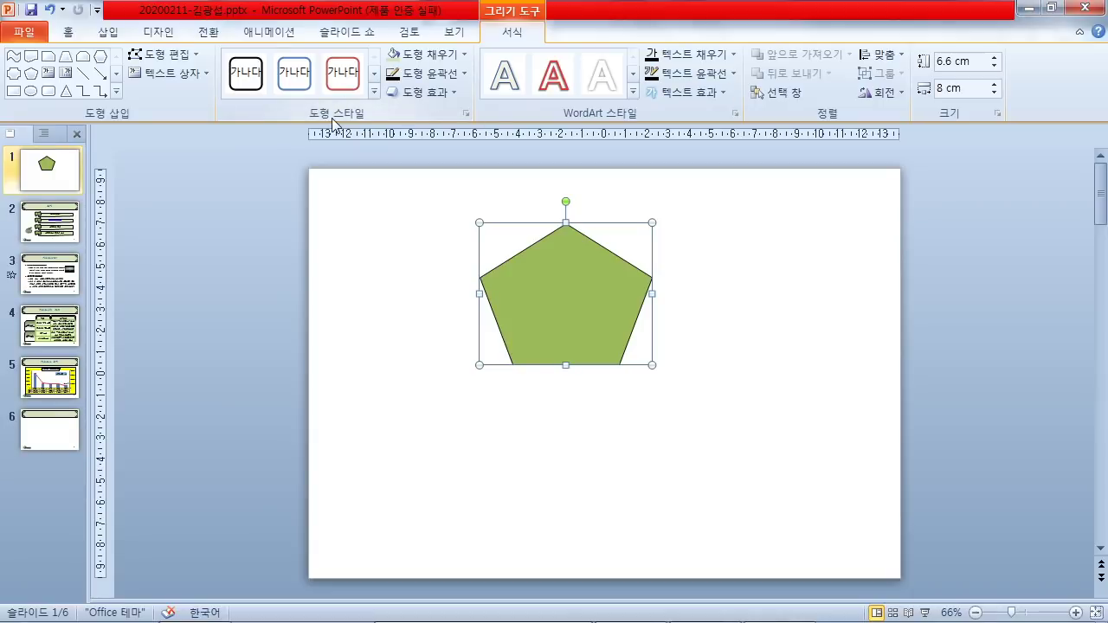
left_click(442, 58)
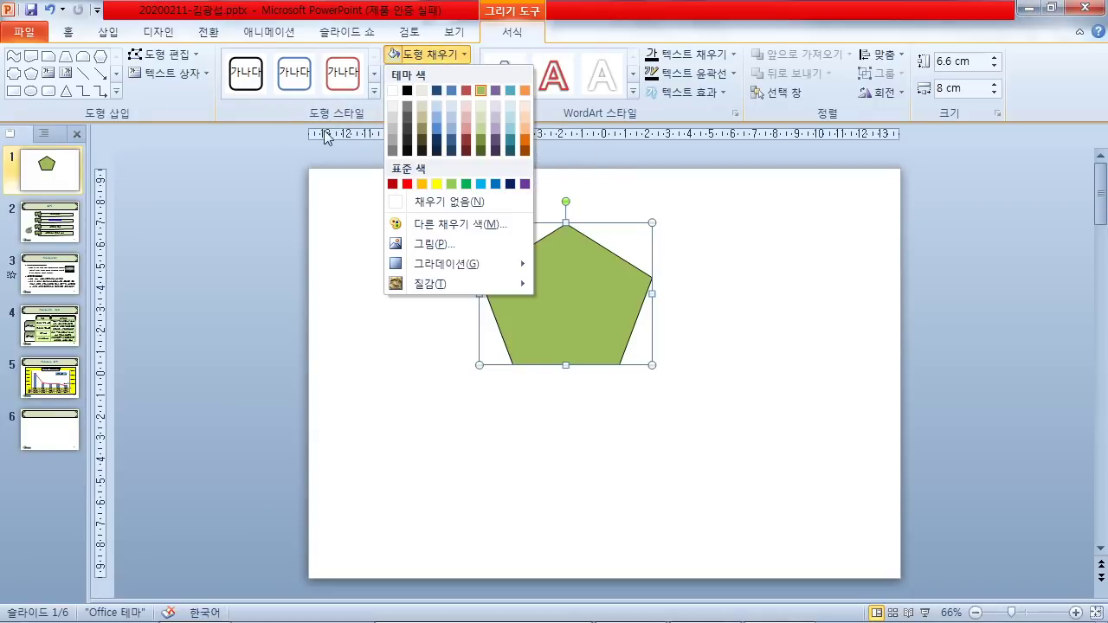
left_click(269, 114)
left_click(432, 56)
left_click(464, 246)
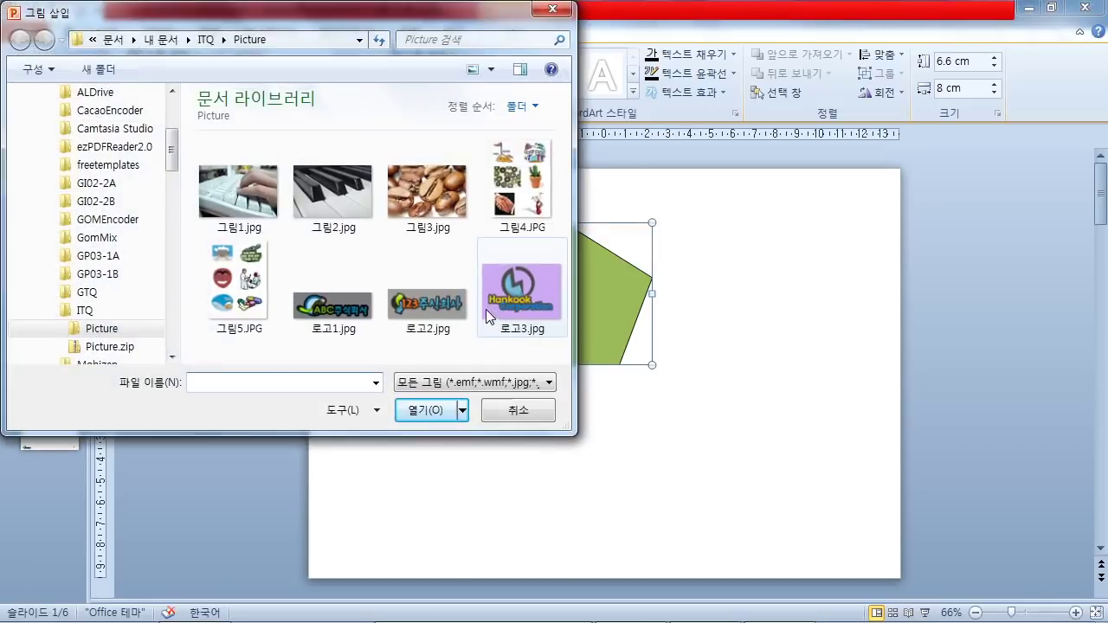
left_click(443, 198)
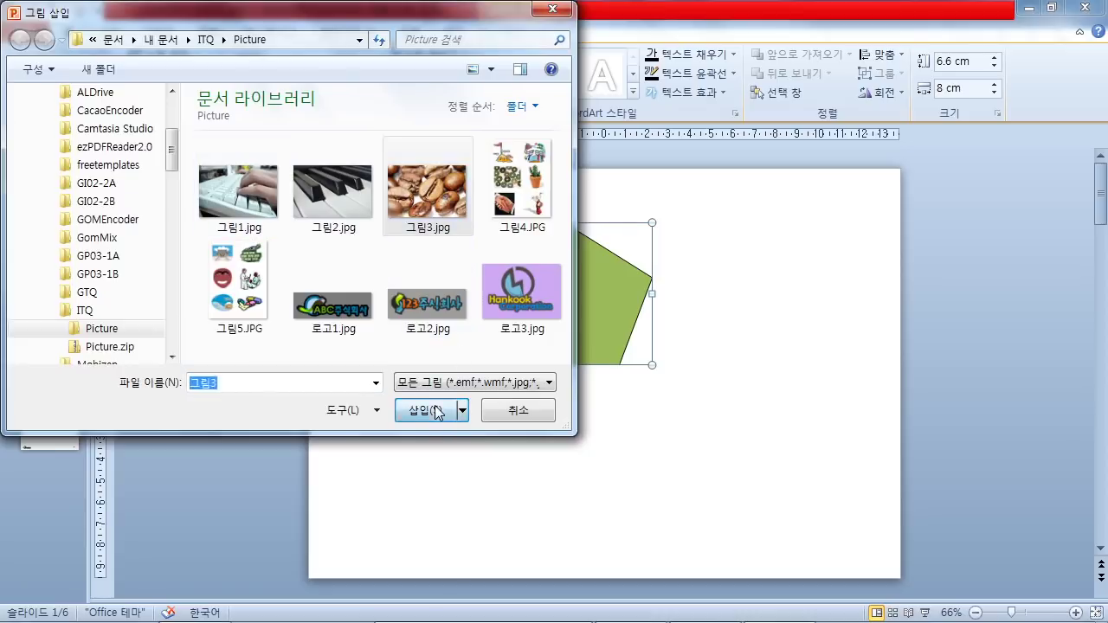
left_click(425, 410)
Restore the presentation to a smaller window and place it beside the PDF's cover sample
left_click(1051, 7)
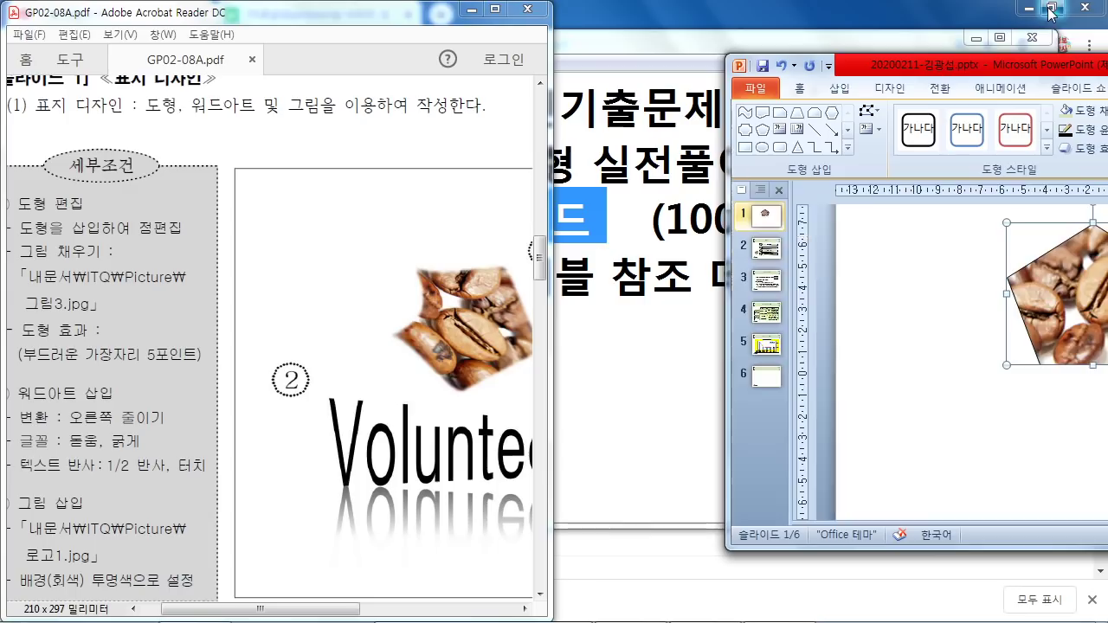
left_click_drag(321, 608, 435, 599)
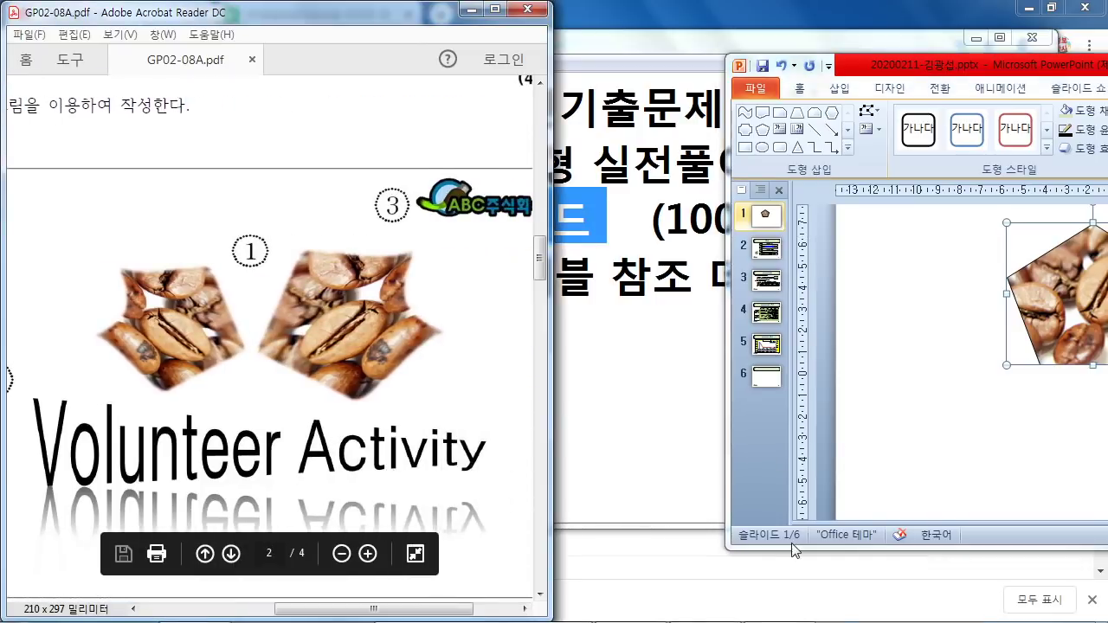
left_click_drag(880, 74, 650, 20)
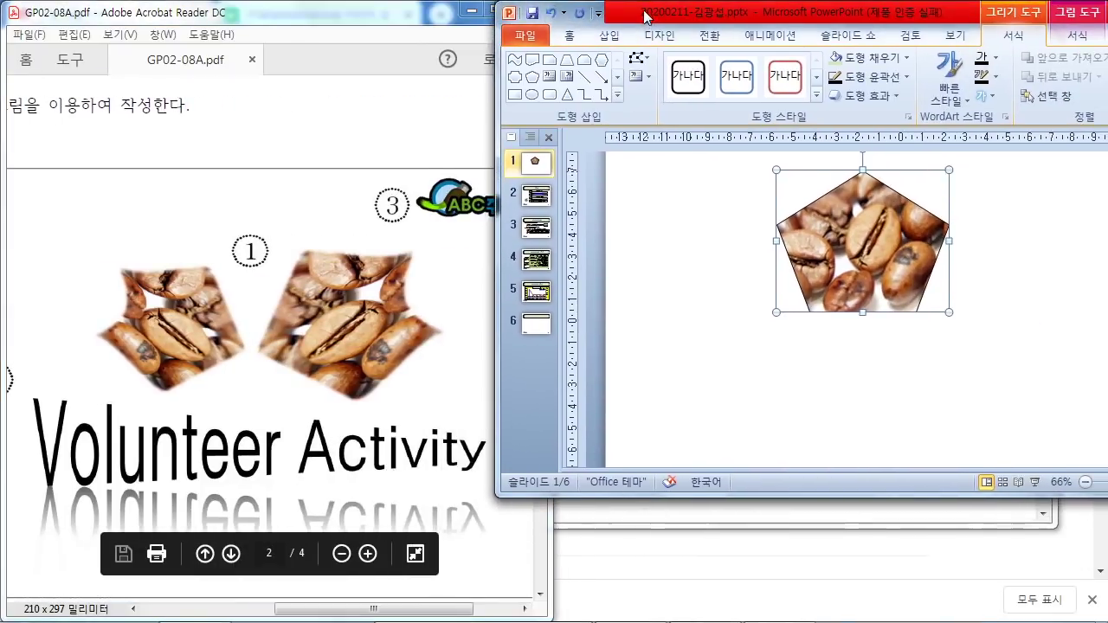
Extend the presentation window downward so that all of slide 1 fits beside the PDF sample
left_click_drag(687, 499, 685, 616)
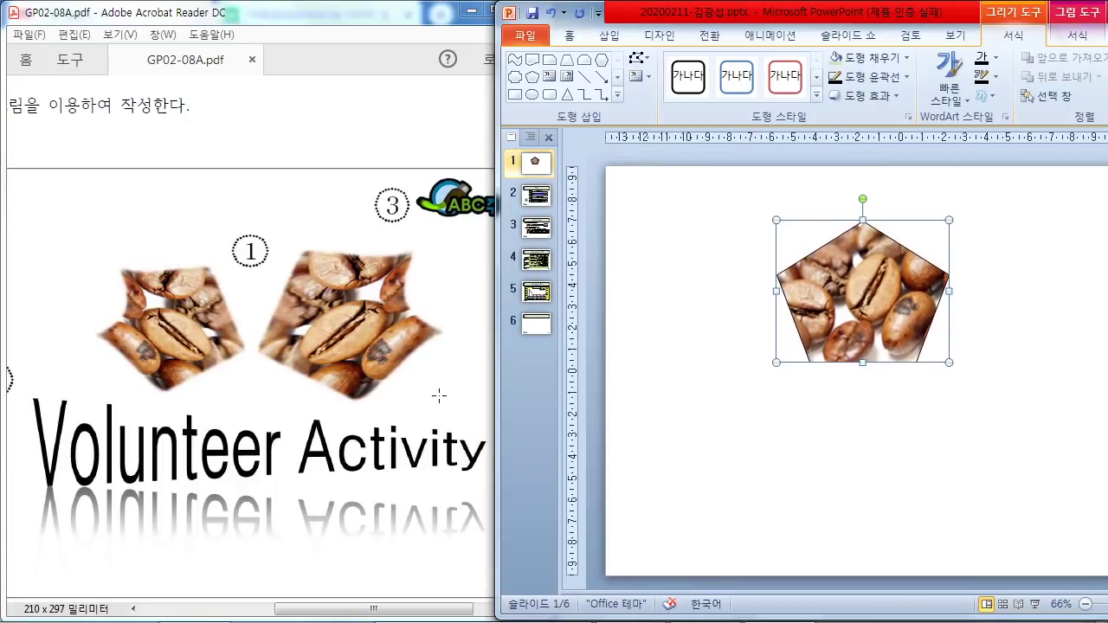
left_click_drag(227, 273, 102, 374)
left_click_drag(102, 296, 267, 394)
mouse_move(498, 388)
left_mouse_down()
mouse_move(327, 414)
mouse_move(404, 409)
left_mouse_up()
left_click_drag(598, 314, 395, 313)
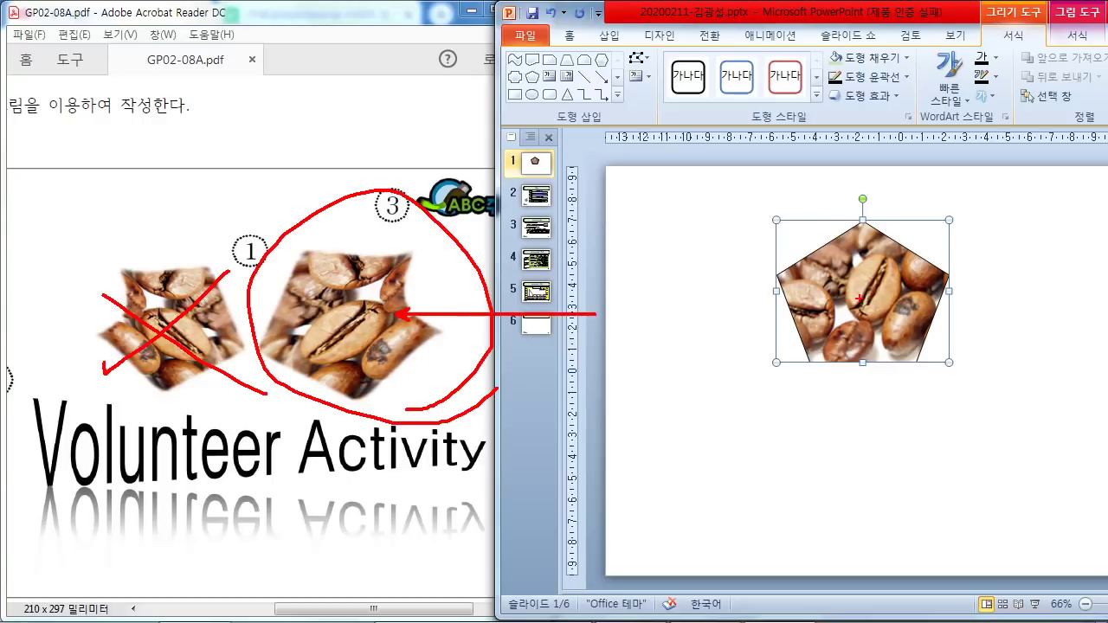
left_click_drag(598, 326, 857, 296)
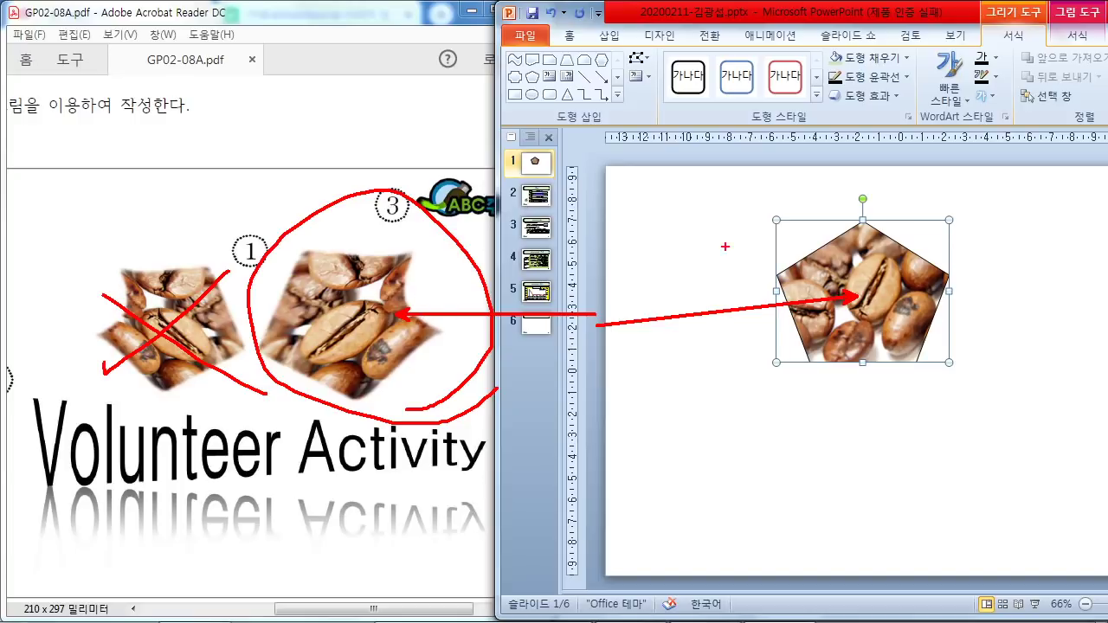
mouse_move(860, 203)
left_mouse_down()
mouse_move(876, 192)
mouse_move(955, 213)
mouse_move(1012, 177)
left_mouse_up()
key("Escape")
Rotate the picture-filled pentagon clockwise until one side lies nearly flat along its top, like the larger shape in the PDF
left_click_drag(863, 201, 918, 278)
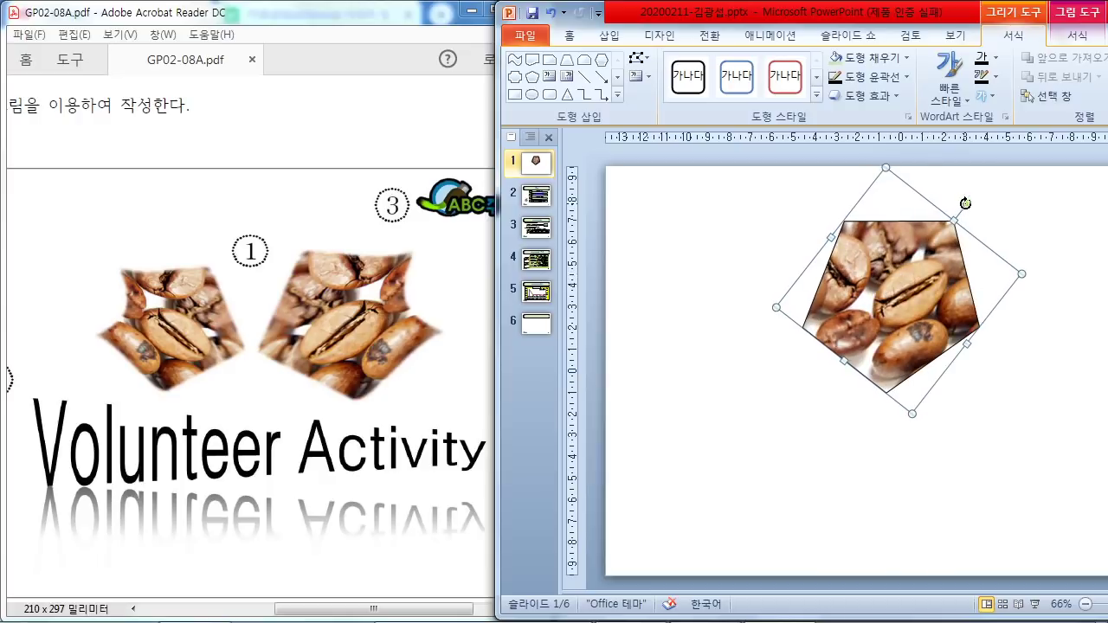
left_click_drag(971, 205, 972, 205)
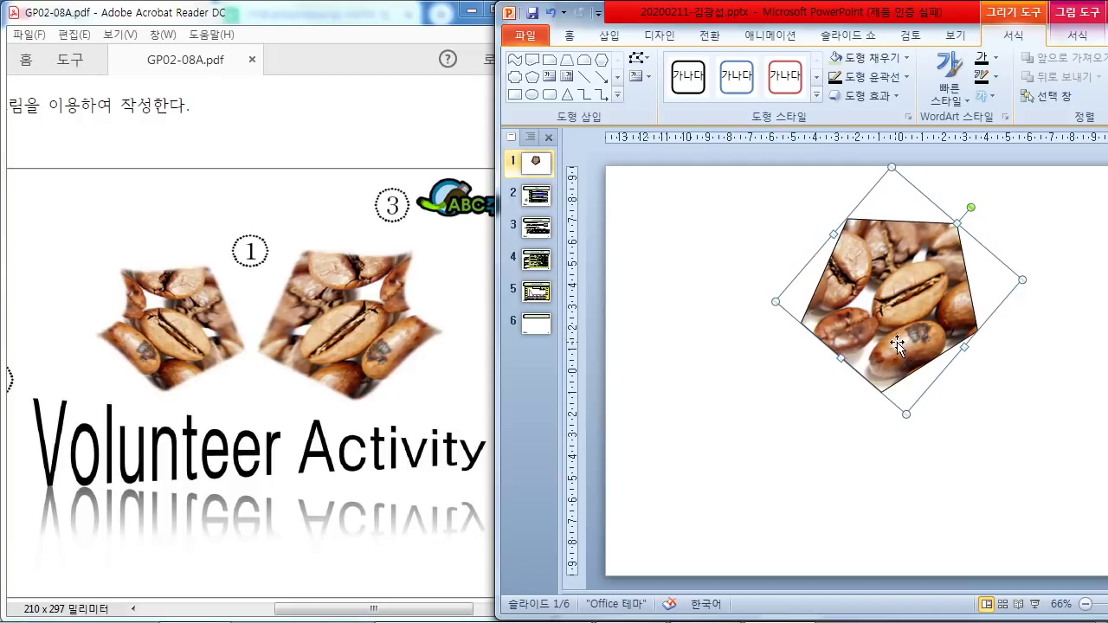
left_click(648, 61)
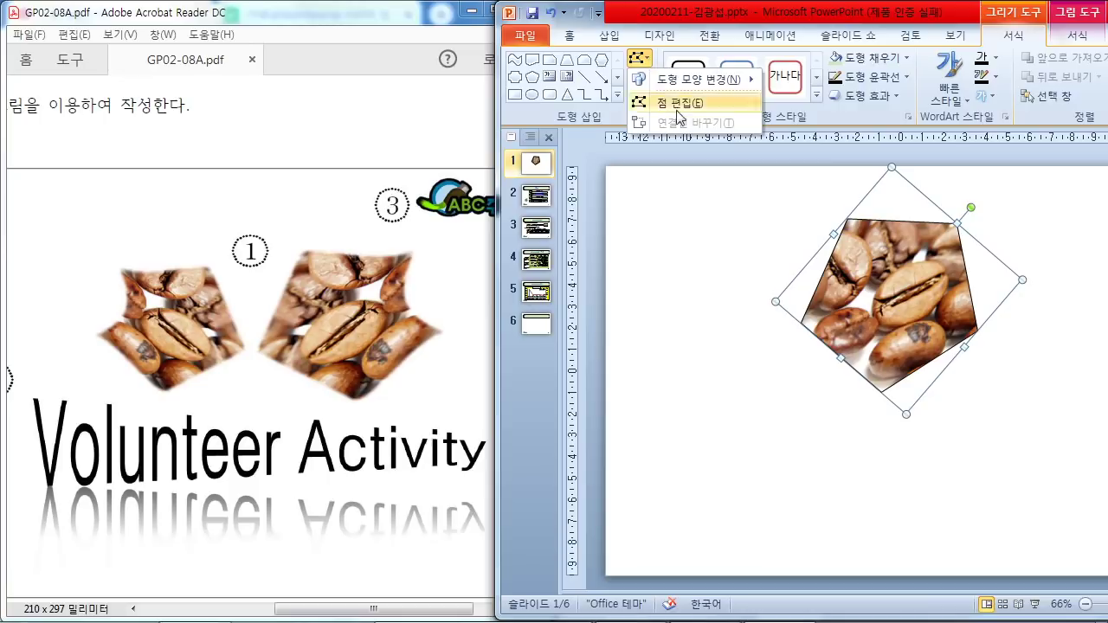
left_click(687, 299)
Check the shape effect condition in the PDF and apply a 5-point soft edge (부드러운 가장자리) to the pentagon
left_click_drag(416, 609, 288, 607)
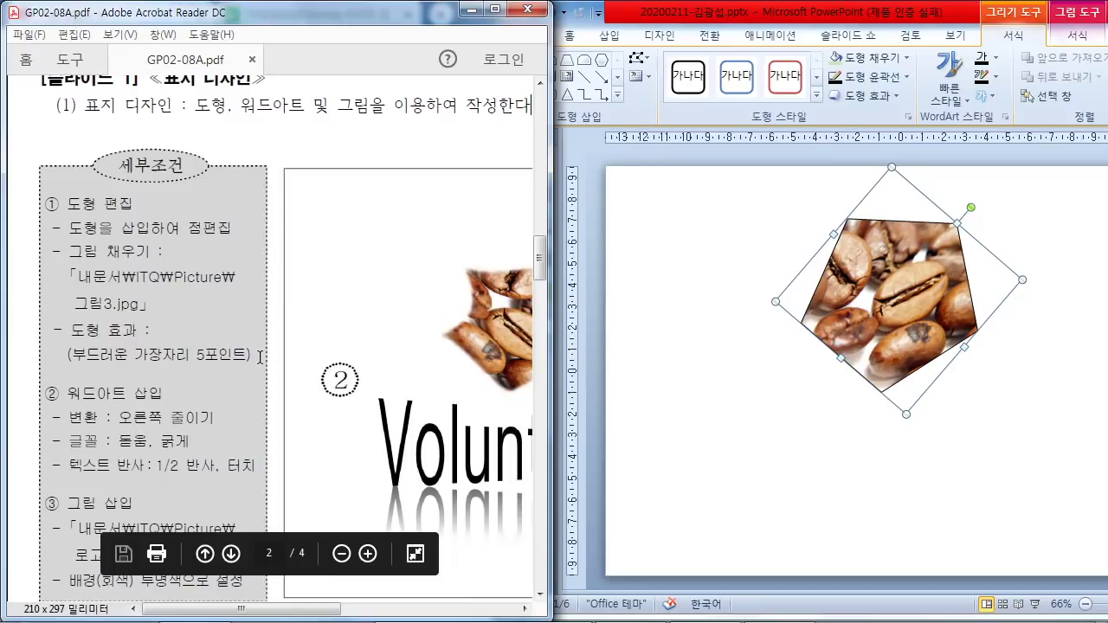
left_click(891, 309)
left_click(891, 102)
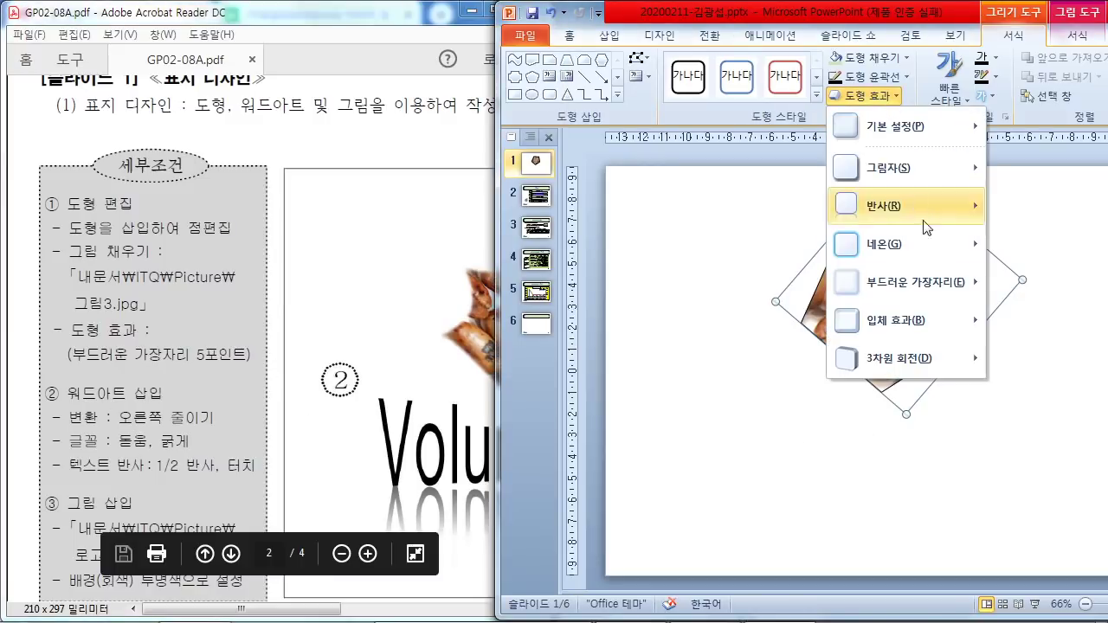
mouse_move(937, 284)
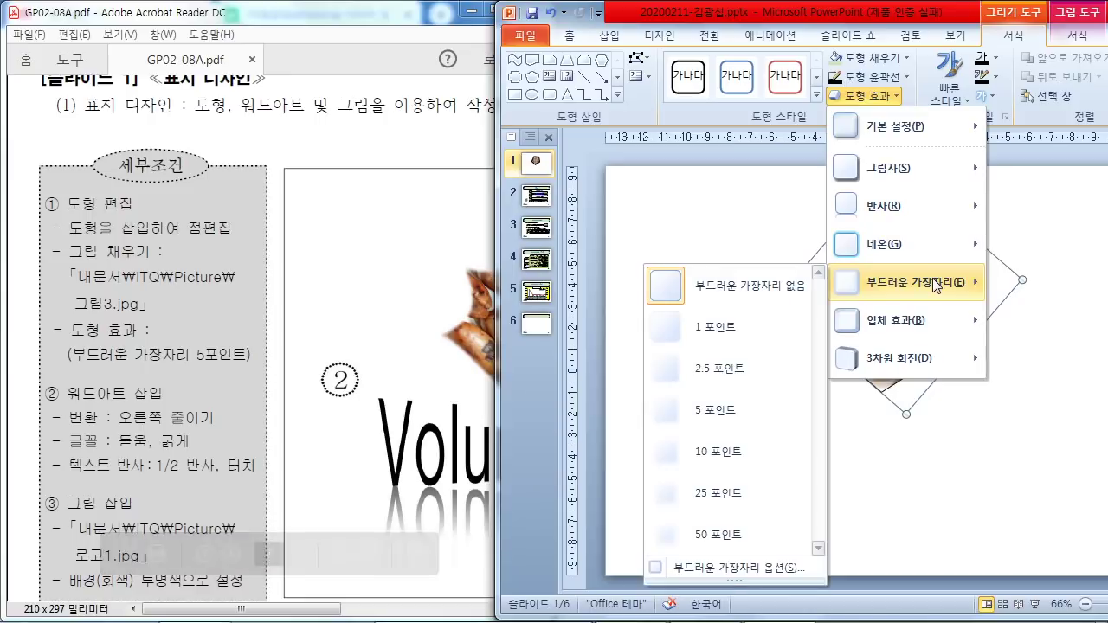
left_click(750, 430)
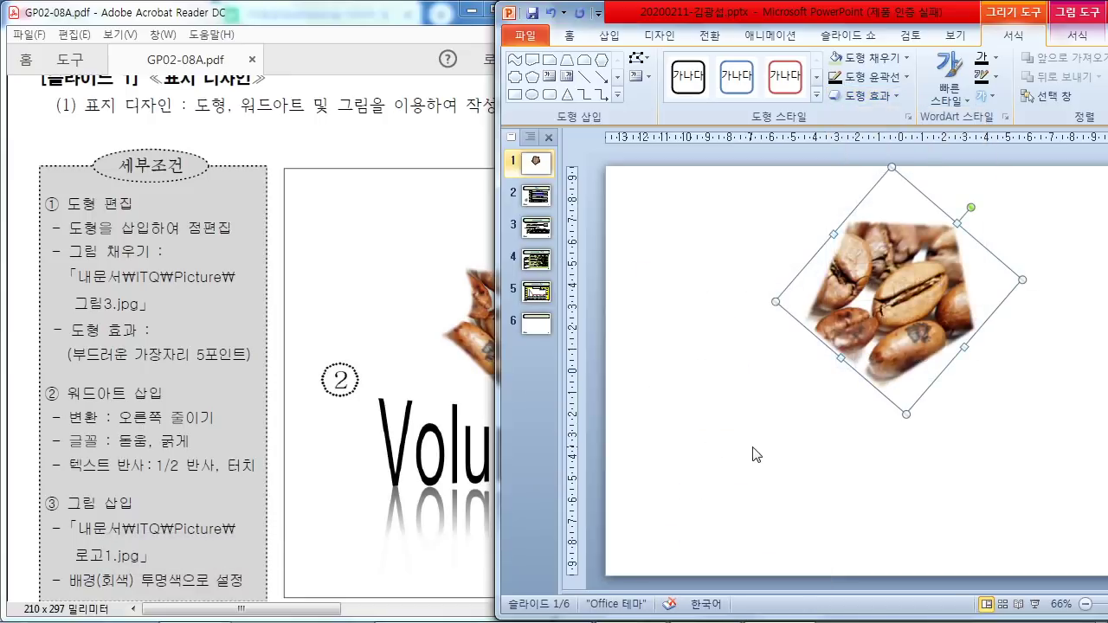
Start point editing on the pentagon and curve its top edge inward to match the PDF's larger shape
left_click_drag(260, 610, 433, 615)
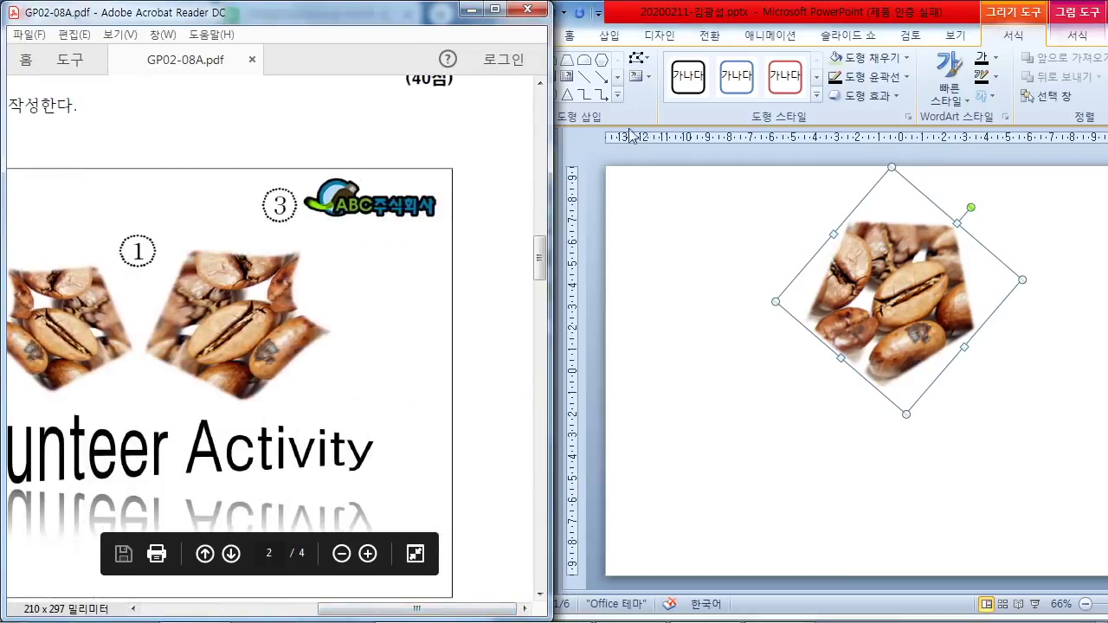
left_click(642, 61)
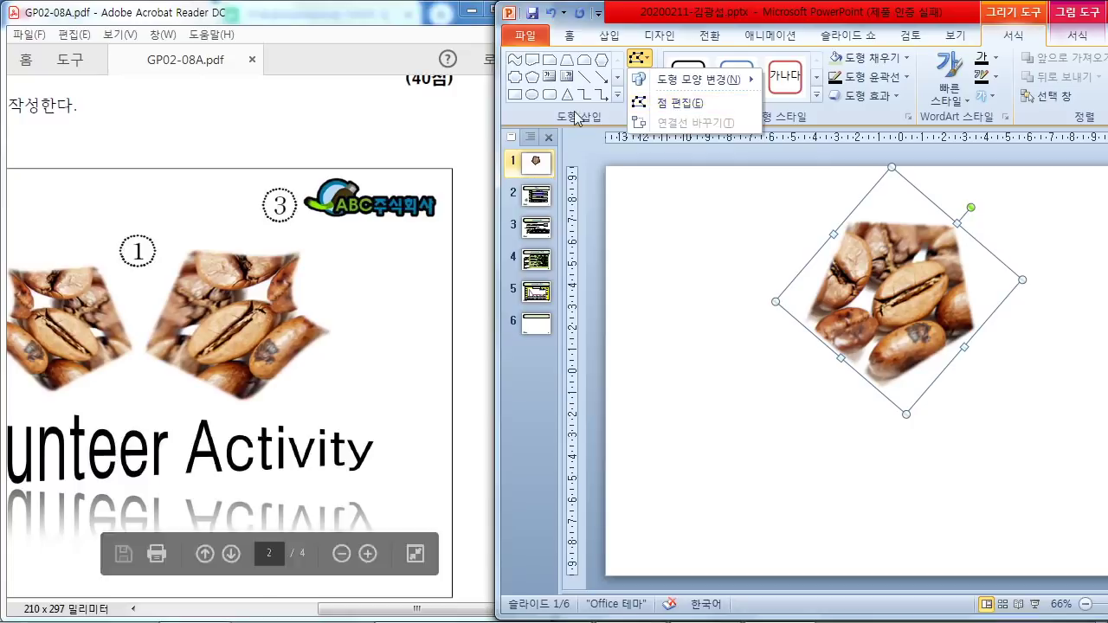
left_click(670, 111)
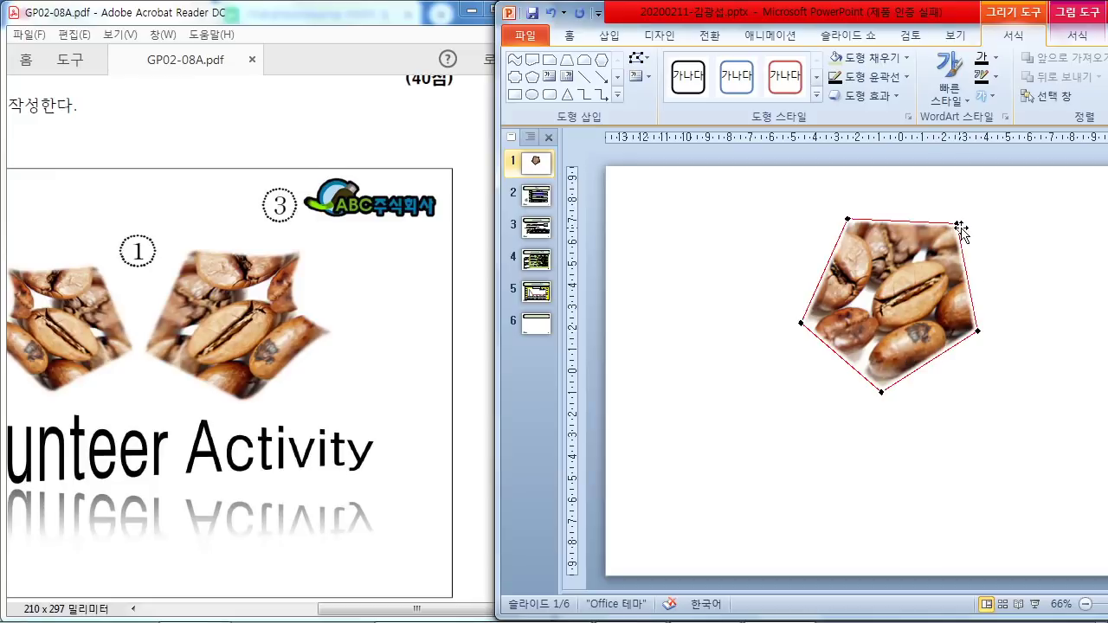
left_click_drag(921, 222, 921, 239)
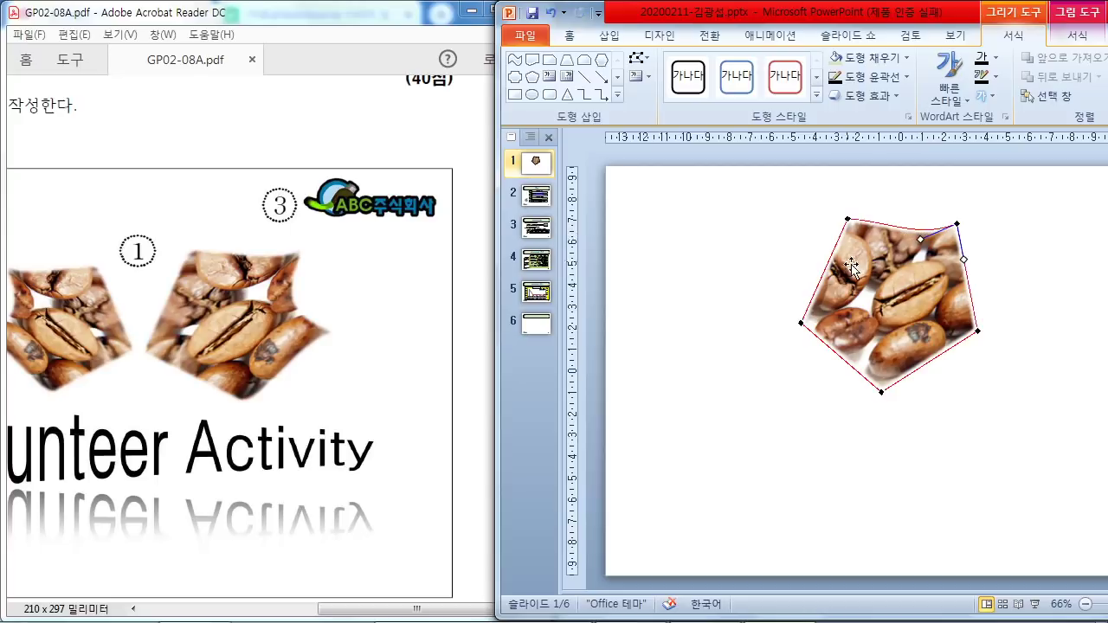
left_click(849, 221)
left_click_drag(883, 222, 872, 226)
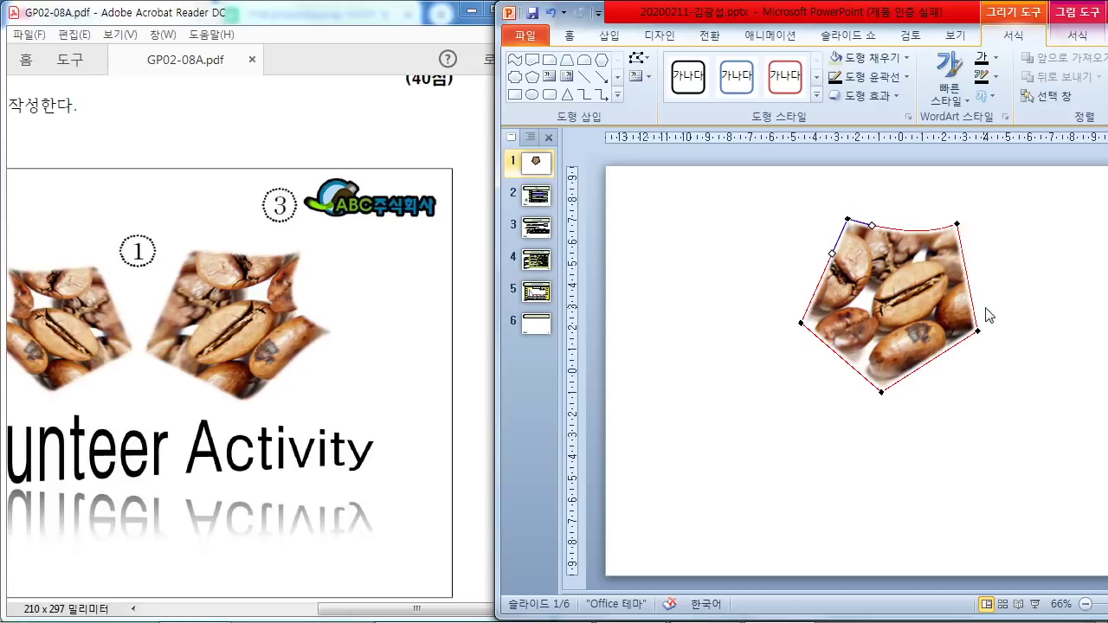
Curve the pentagon's right edge deeply inward between its upper-right and right vertices
left_click(955, 224)
left_click_drag(965, 261, 934, 292)
left_click(977, 331)
left_click(957, 224)
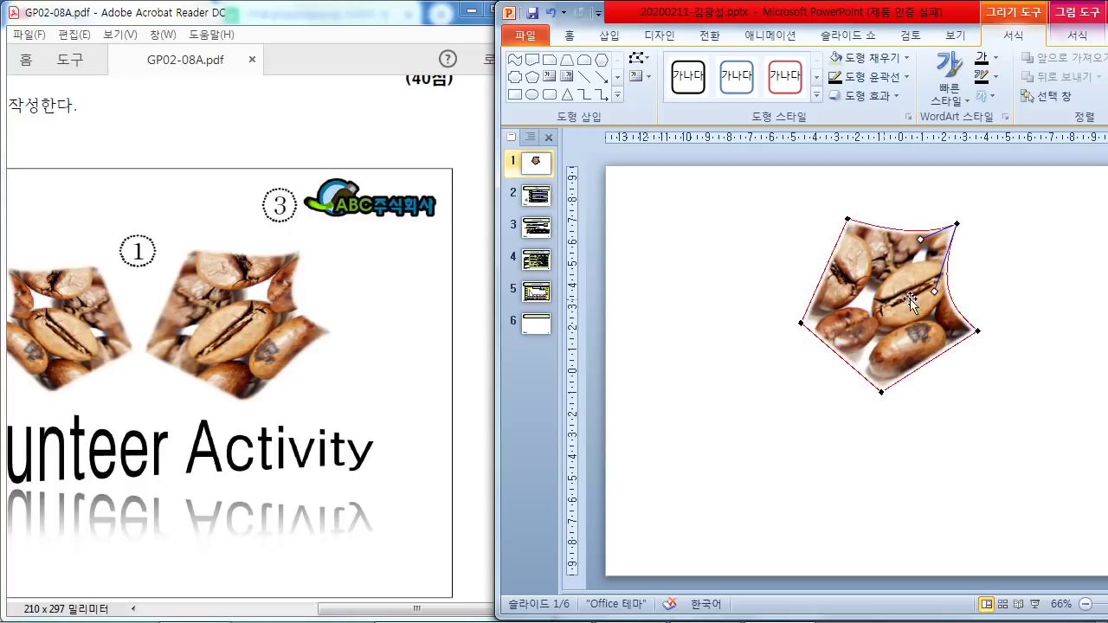
Move the left vertex slightly outward, curve the lower-right edge gently inward, and finish point editing
left_click_drag(801, 323, 797, 325)
left_click(883, 392)
left_click_drag(915, 370, 940, 345)
left_click(979, 331)
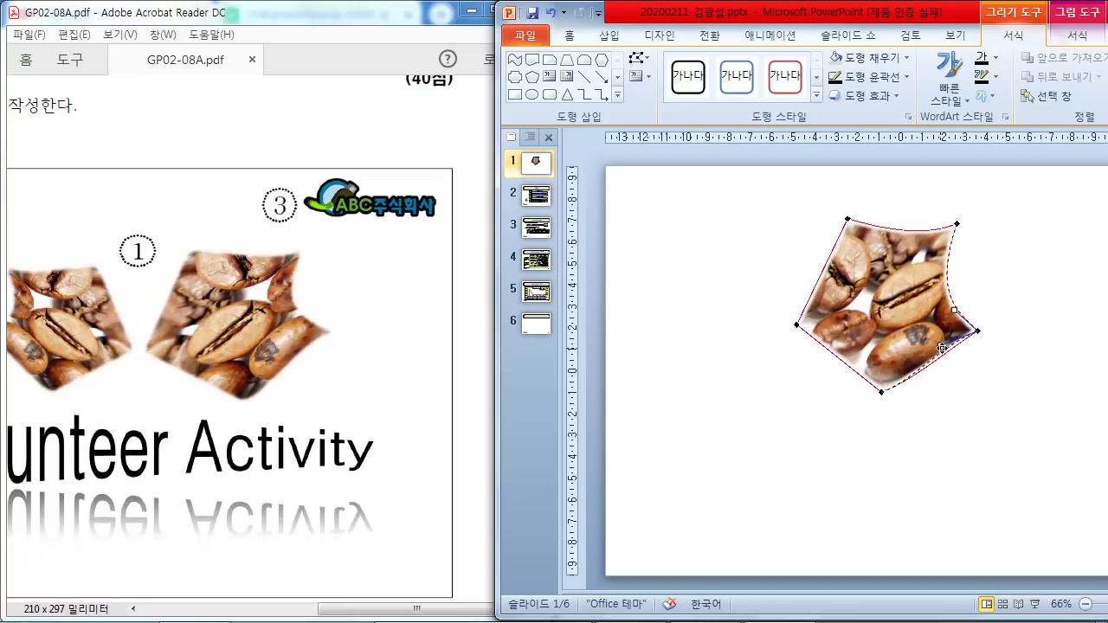
left_click(961, 421)
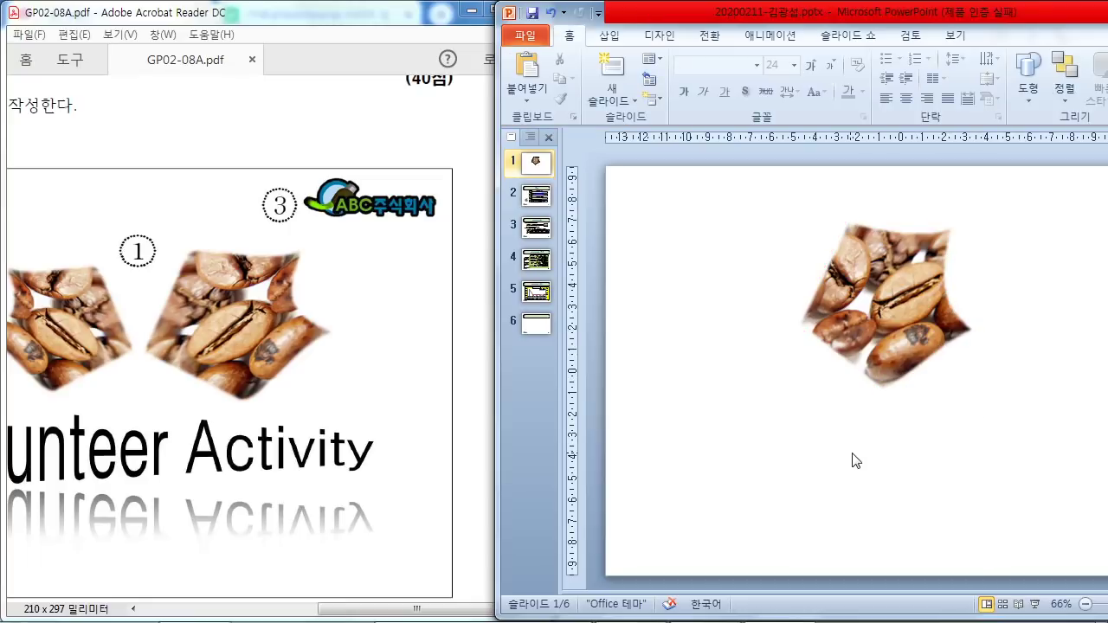
Move the edited shape to the right, widen the window, and place a copy of the shape on its left
left_click(910, 377)
left_click_drag(909, 332, 999, 342)
left_click_drag(494, 421, 376, 421)
left_click_drag(970, 317, 816, 335)
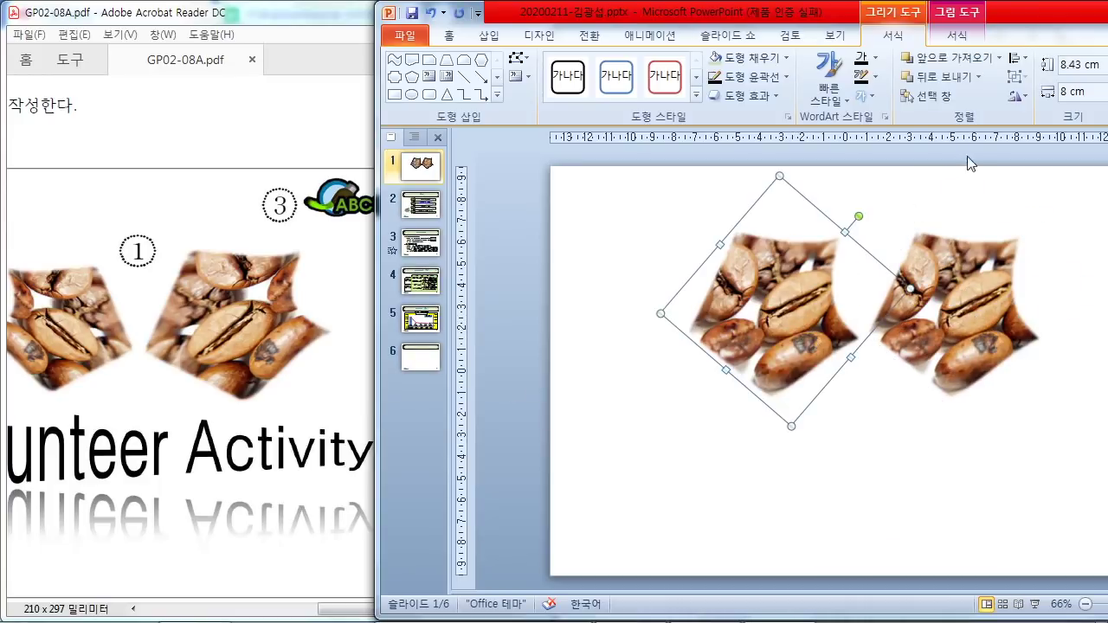
Flip the left copy horizontally, shrink it, and position it beside the larger shape as in the PDF sample
left_click(1017, 96)
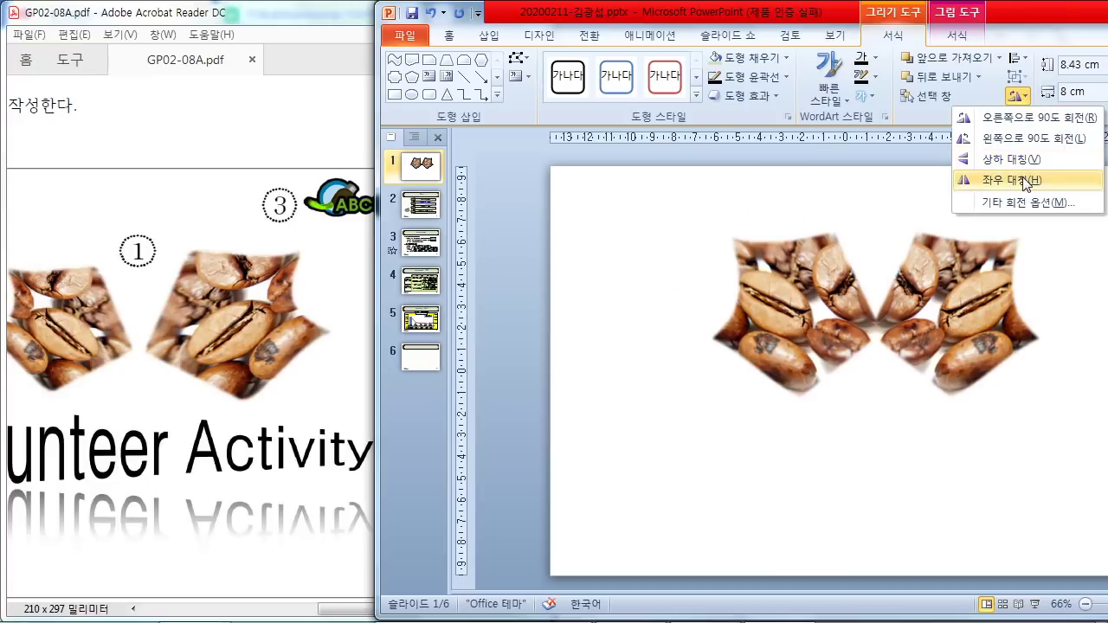
left_click(1026, 182)
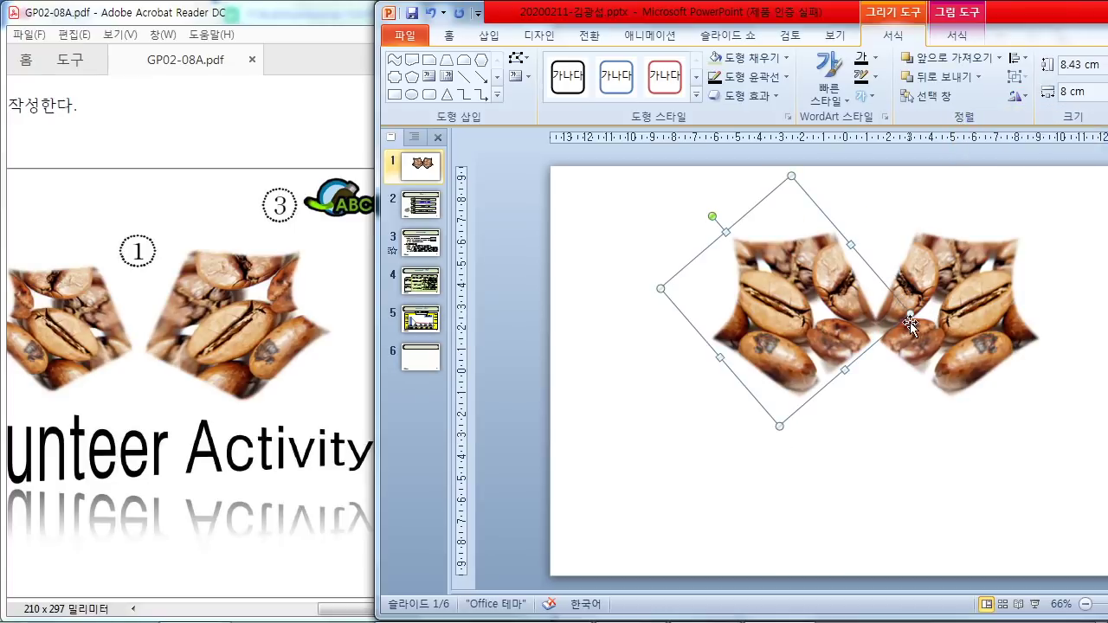
left_click_drag(912, 313, 842, 310)
left_click_drag(771, 290, 807, 320)
left_click(759, 453)
left_click(819, 346)
left_click(849, 431)
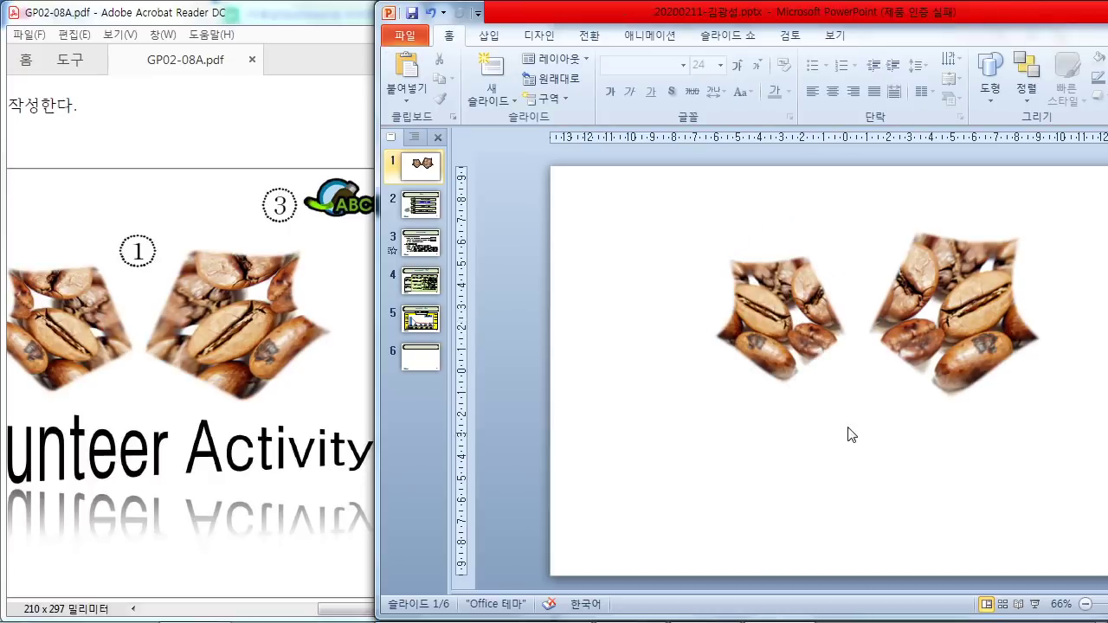
Insert a horizontal text box about 14.8 cm wide below the two picture shapes
left_click_drag(347, 609, 310, 612)
left_click(684, 450)
left_click(489, 35)
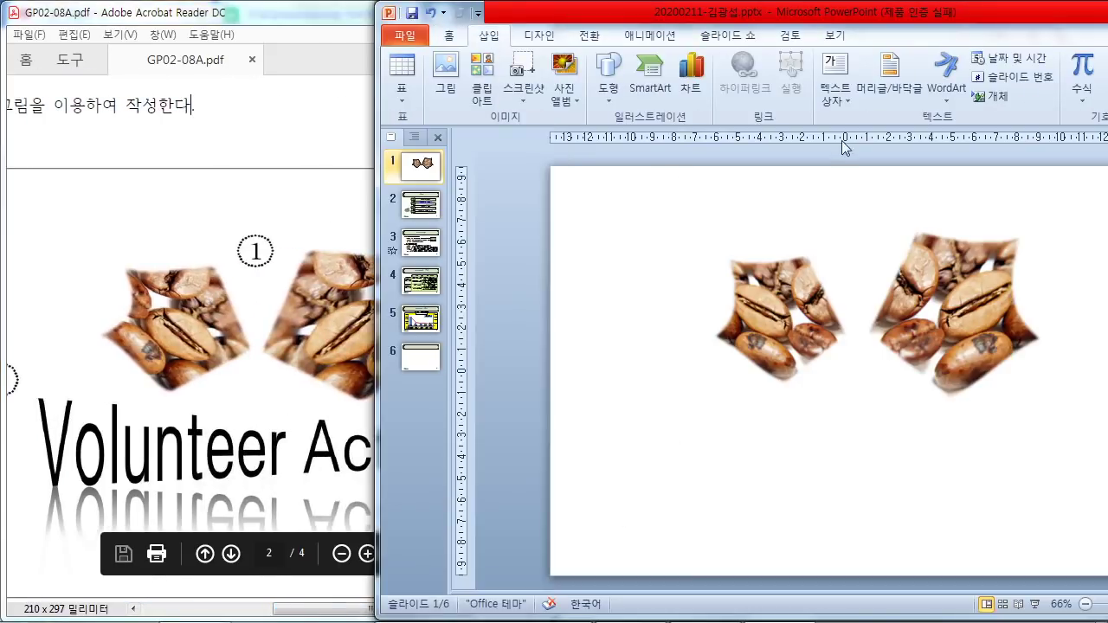
left_click(837, 97)
left_click(894, 119)
left_click(687, 447)
left_click_drag(702, 458, 1005, 459)
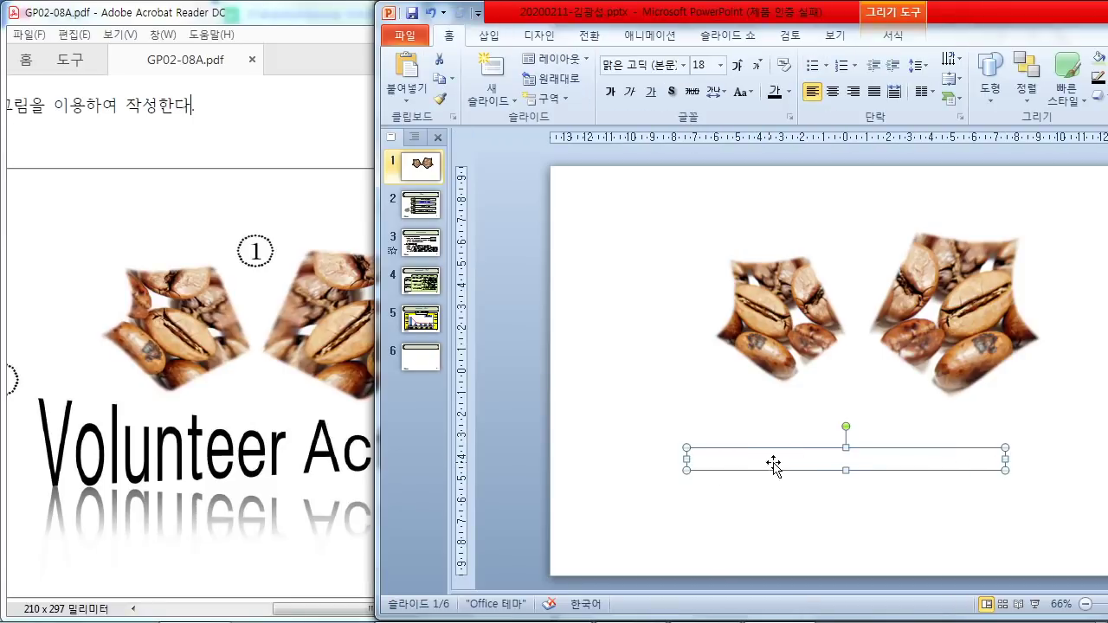
Enter the title "Volunteer Activity" in the text box, checking the wording and capitalization against the PDF sample
type("Volunteer")
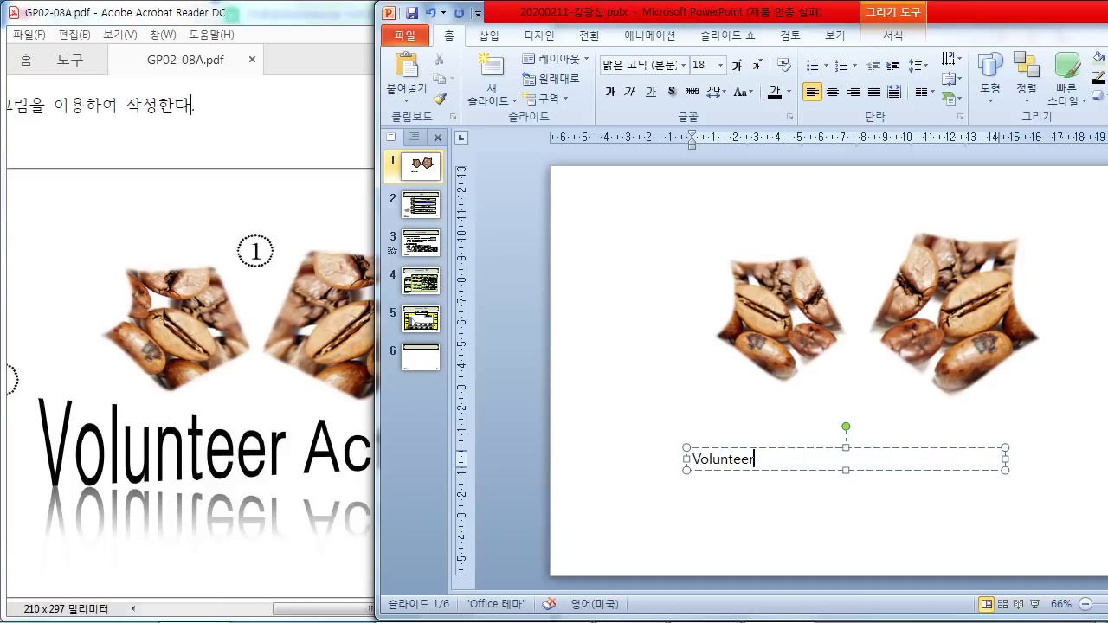
left_click_drag(317, 606, 361, 607)
left_click(787, 459)
type("a")
key("ctrl+s")
type("a")
left_click(1000, 471)
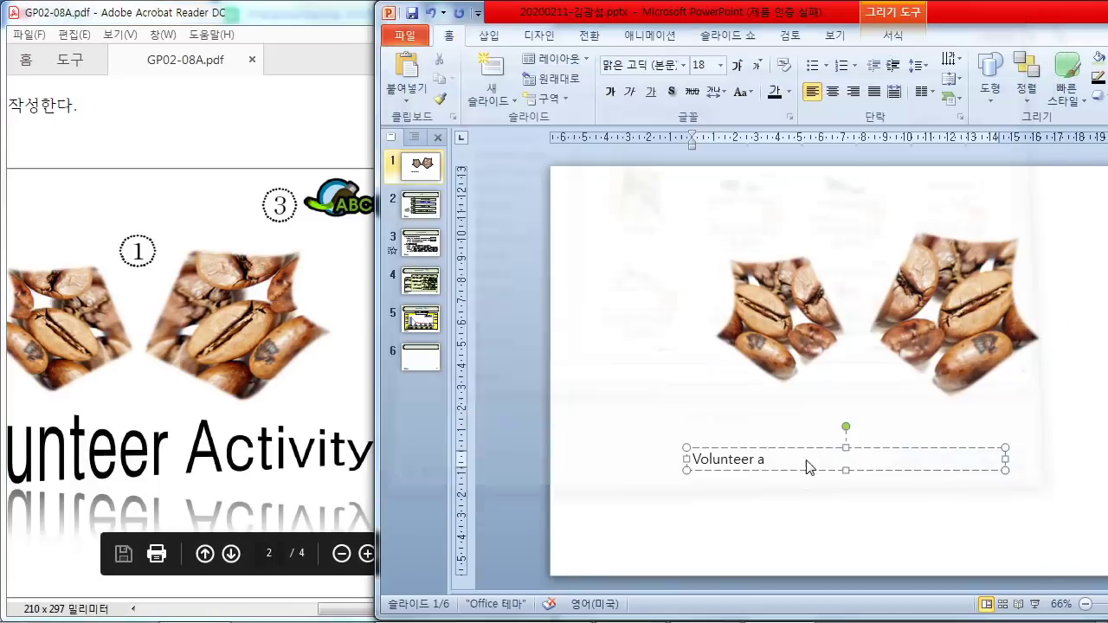
double_click(758, 460)
type("애")
key("BackSpace")
key("BackSpace")
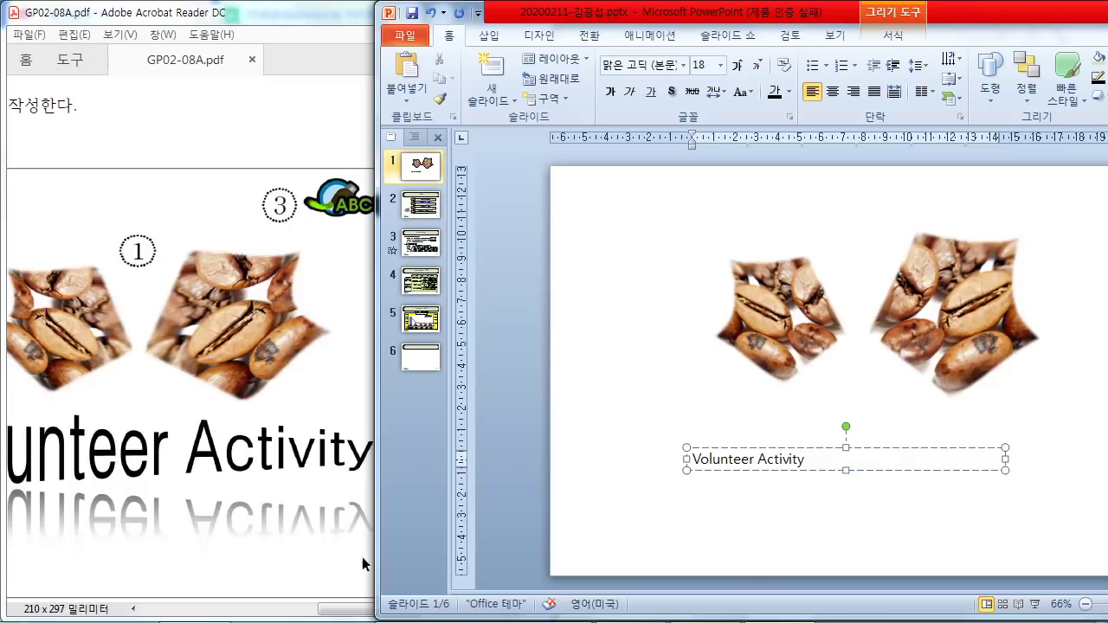
Look up the WordArt conditions in the PDF and set the title text to the 돋움 font in bold
left_click_drag(347, 609, 174, 597)
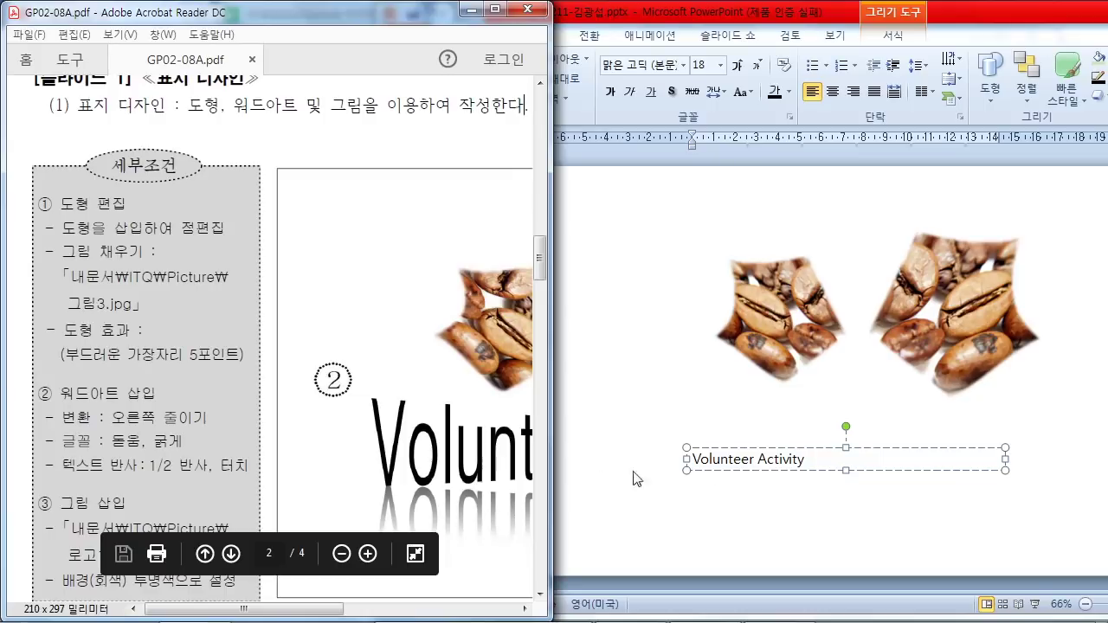
left_click(744, 455)
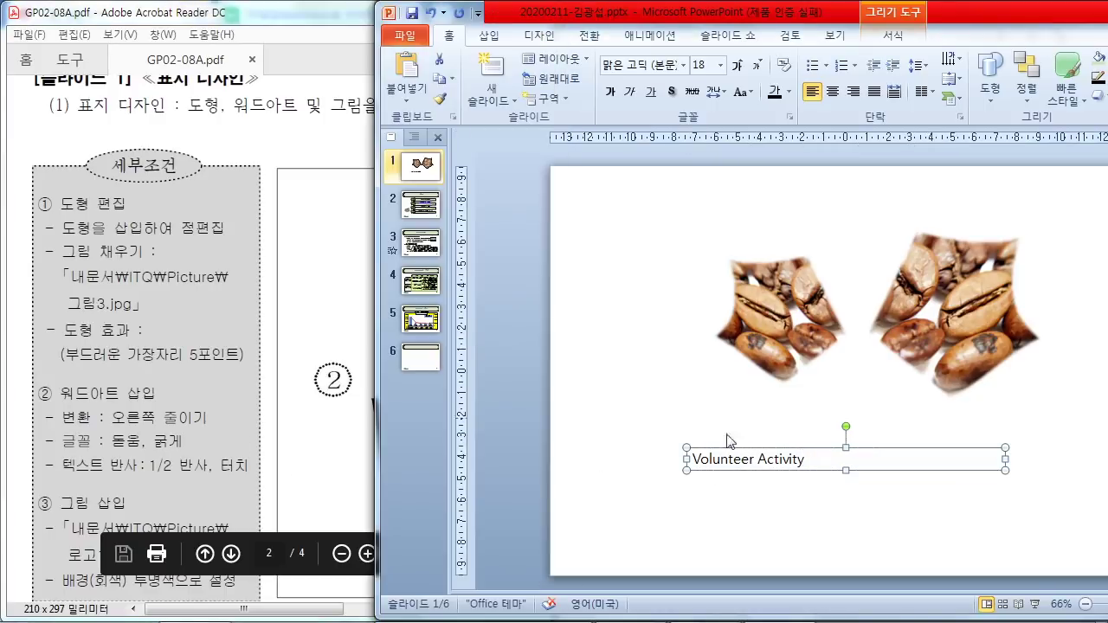
left_click(656, 70)
type("ehedna")
key("BackSpace")
key("BackSpace")
key("BackSpace")
key("Return")
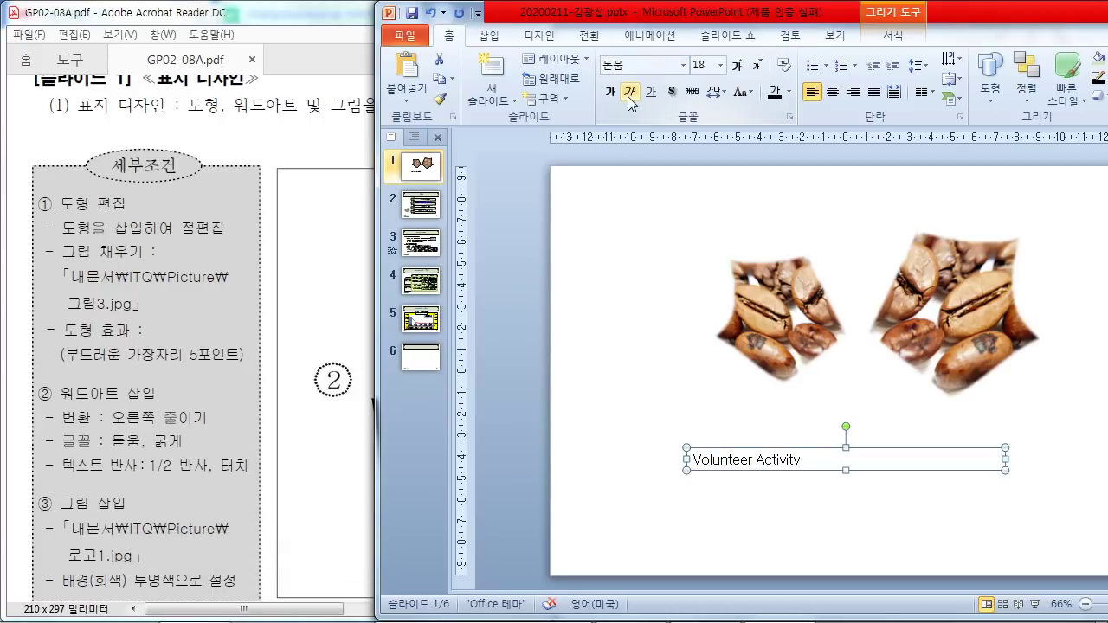
left_click(611, 92)
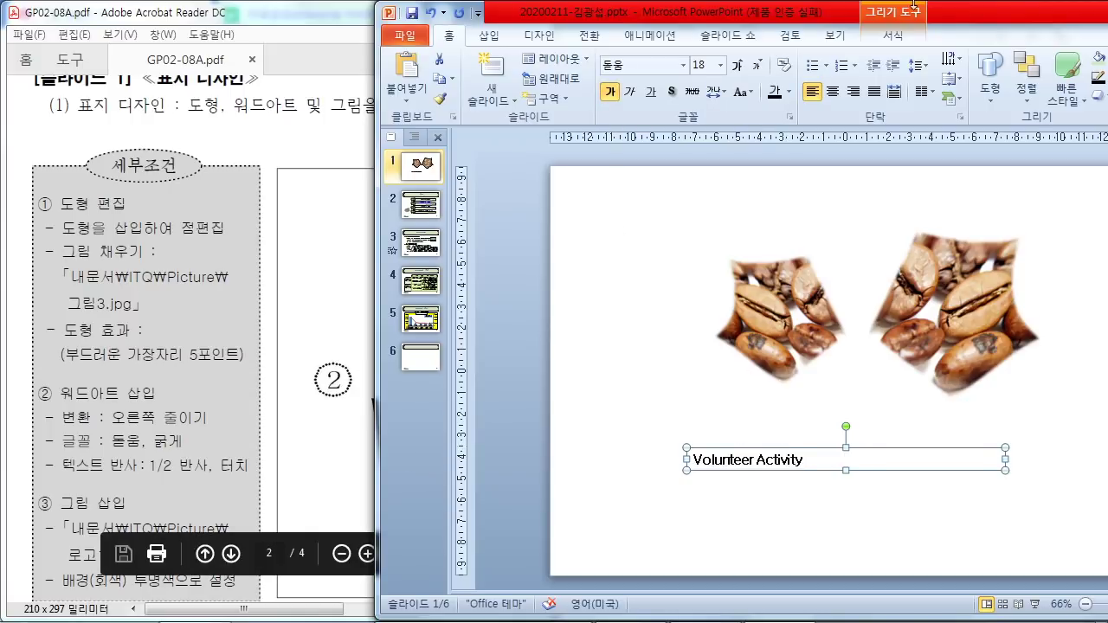
Show the drawing format options for the title text box and maximize the presentation window
left_click(899, 35)
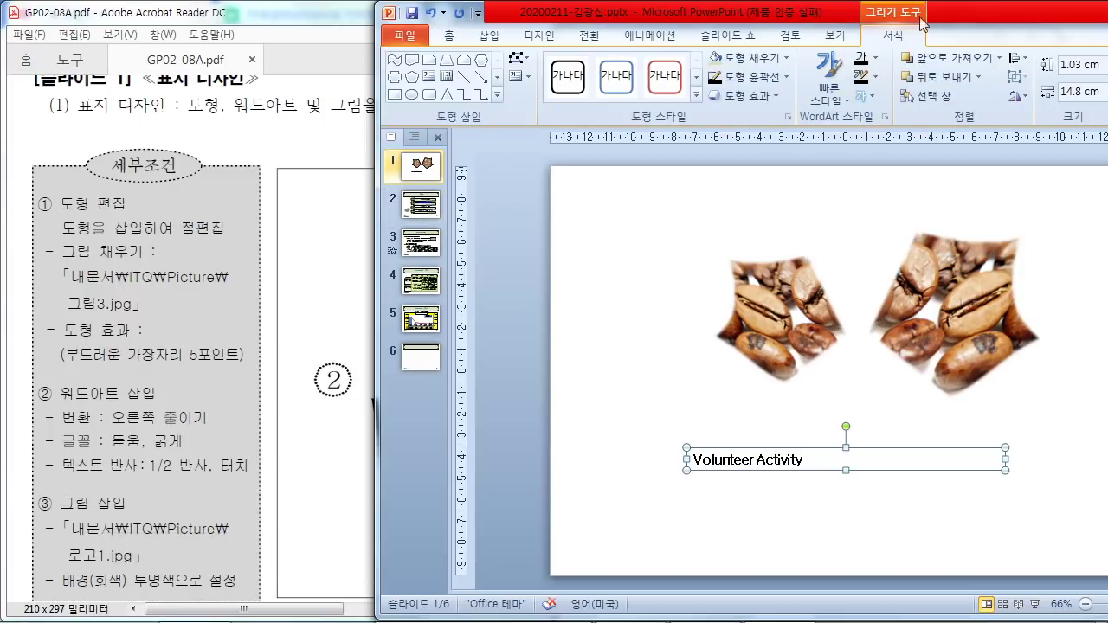
double_click(994, 5)
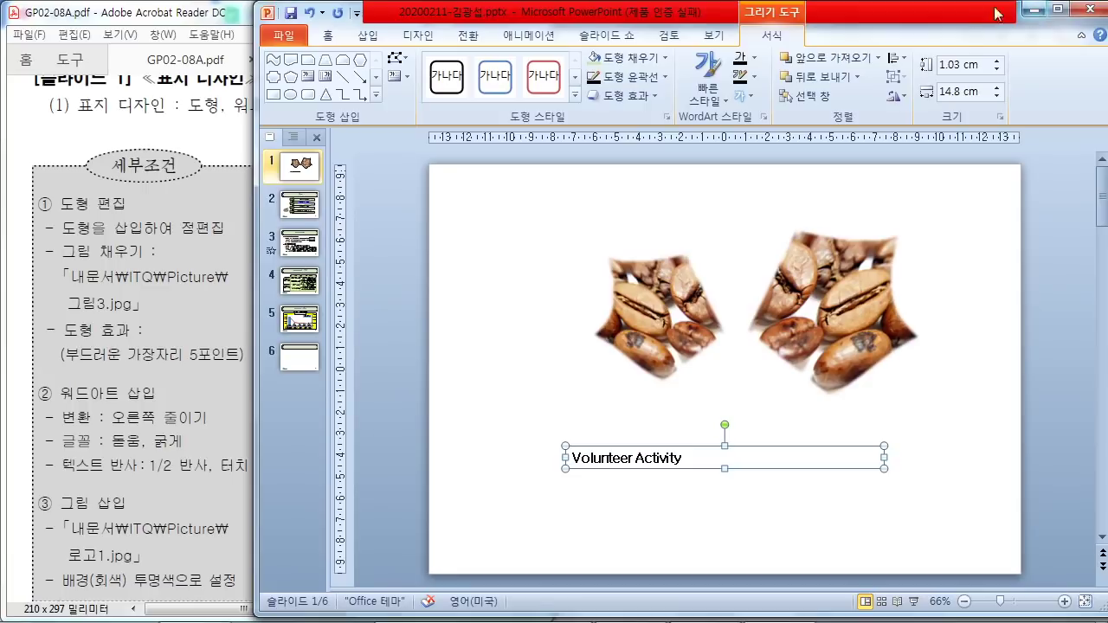
left_click_drag(1007, 14, 901, 14)
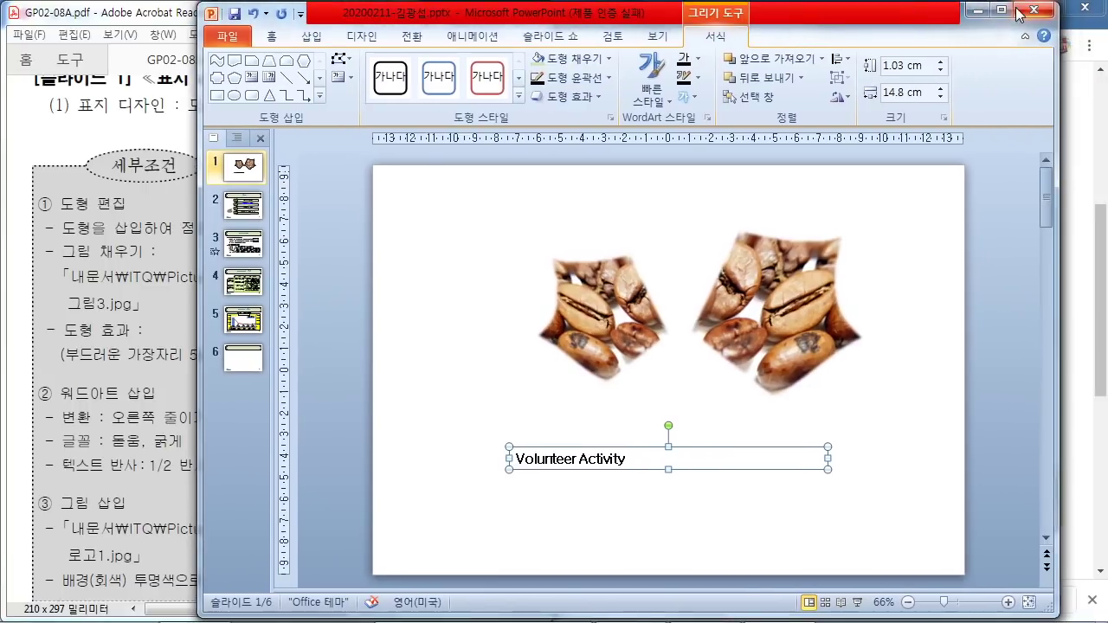
double_click(1003, 10)
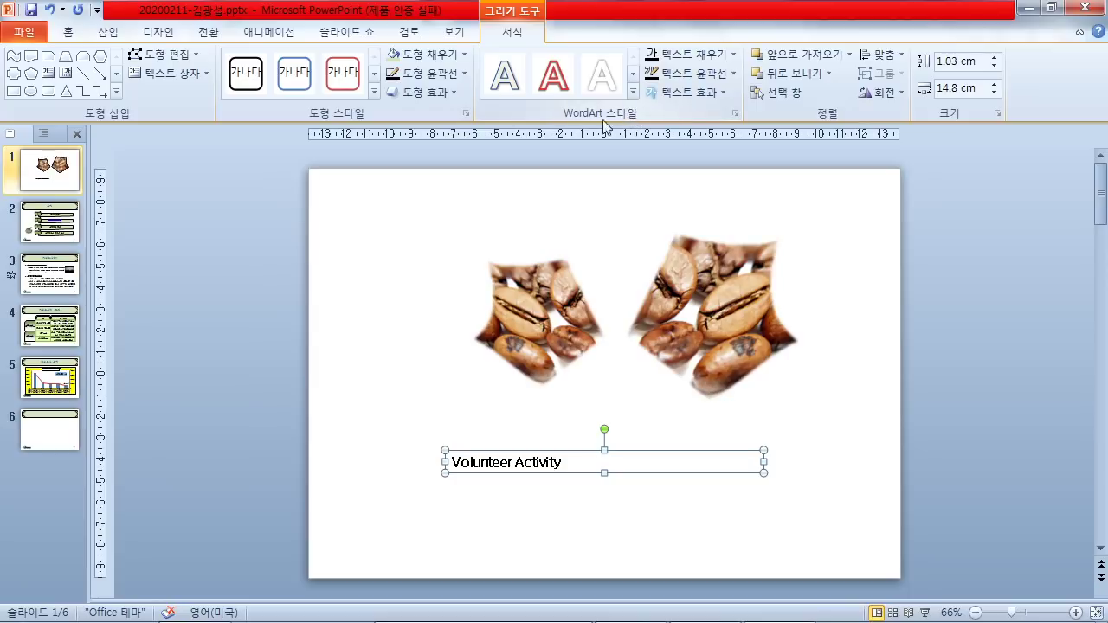
Apply the 오른쪽 줄이기 transform text effect to the "Volunteer Activity" title
left_click(684, 95)
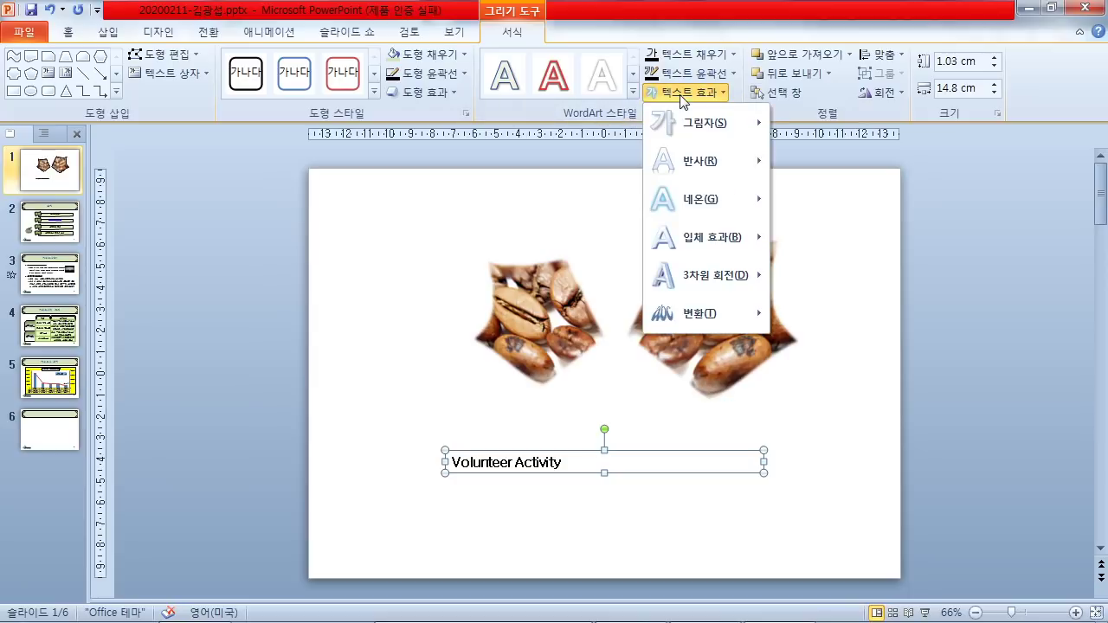
mouse_move(715, 321)
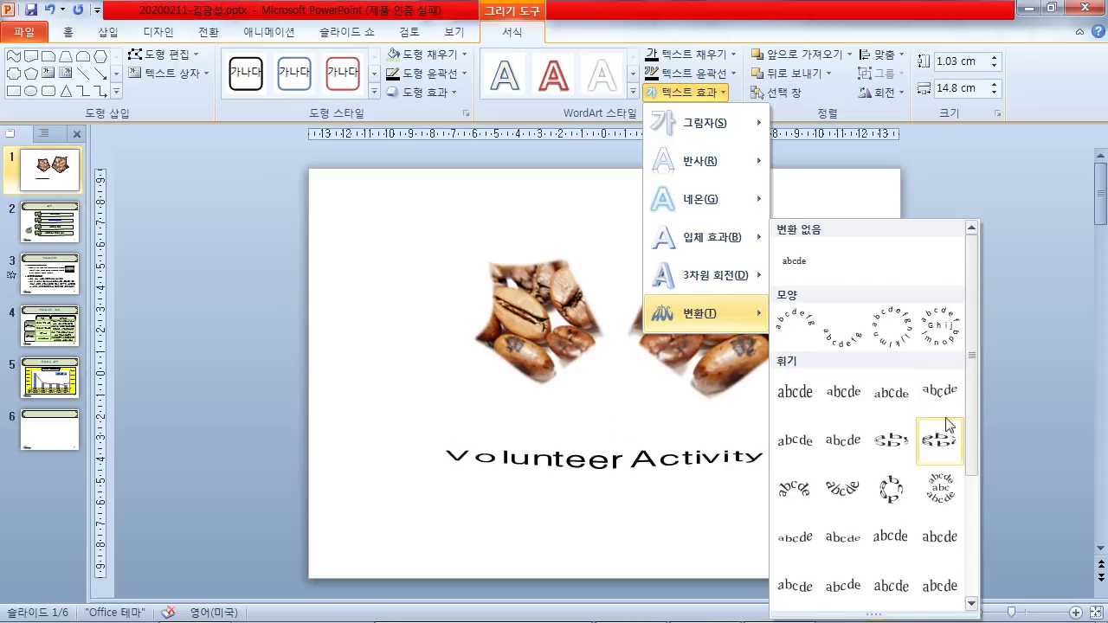
left_click_drag(967, 428, 973, 550)
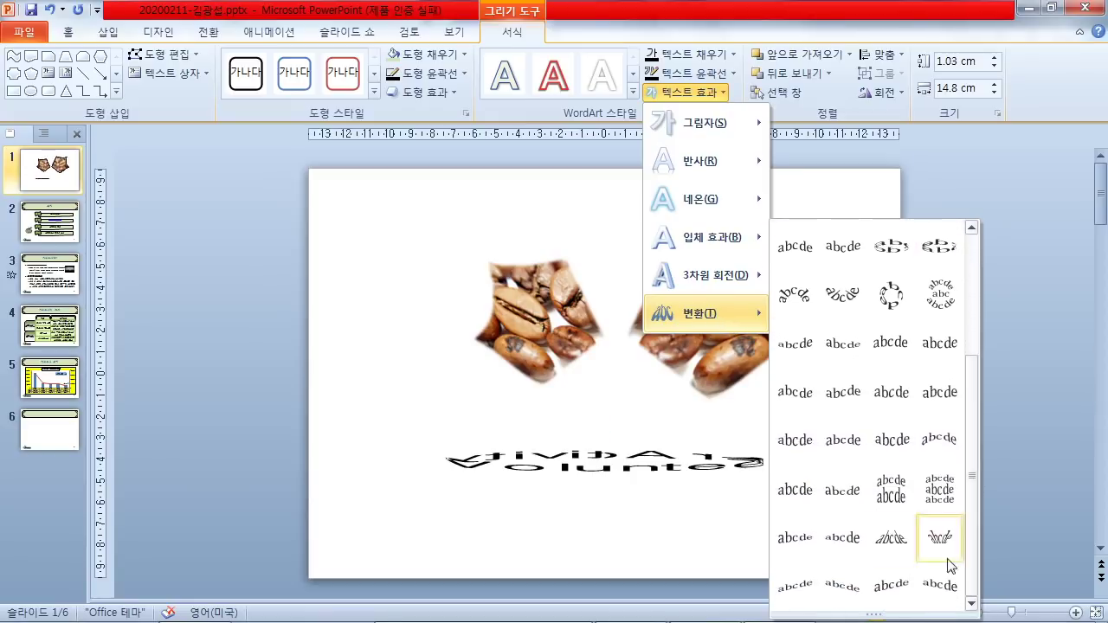
left_click(799, 548)
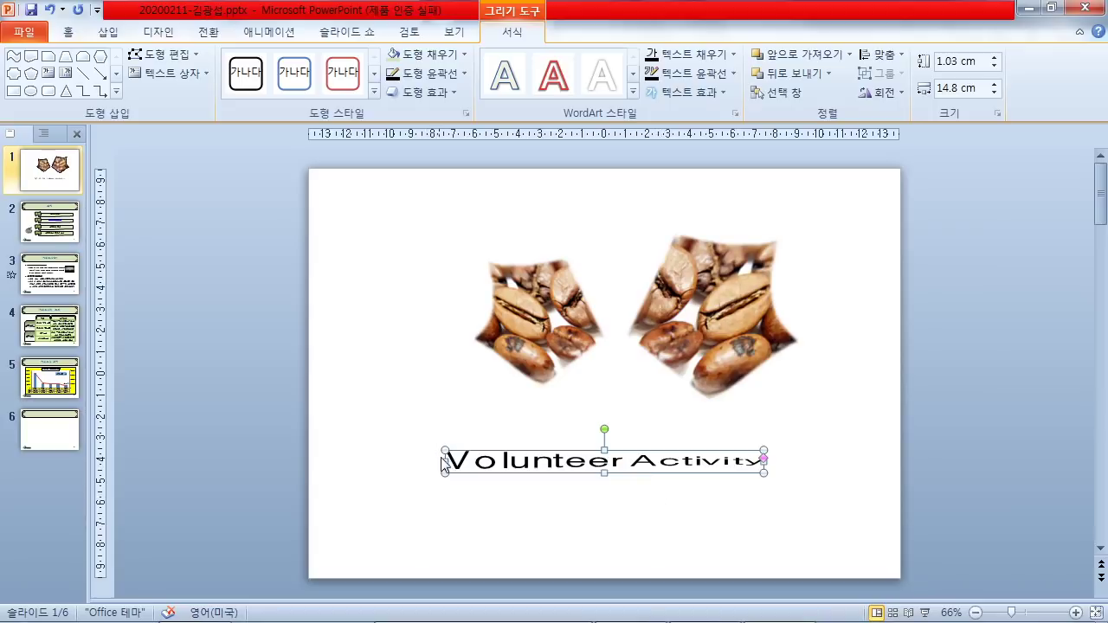
Resize the title WordArt to about 23.2 cm wide and 4.6 cm high beneath the picture shapes, comparing it with the PDF sample
left_click_drag(440, 461, 377, 460)
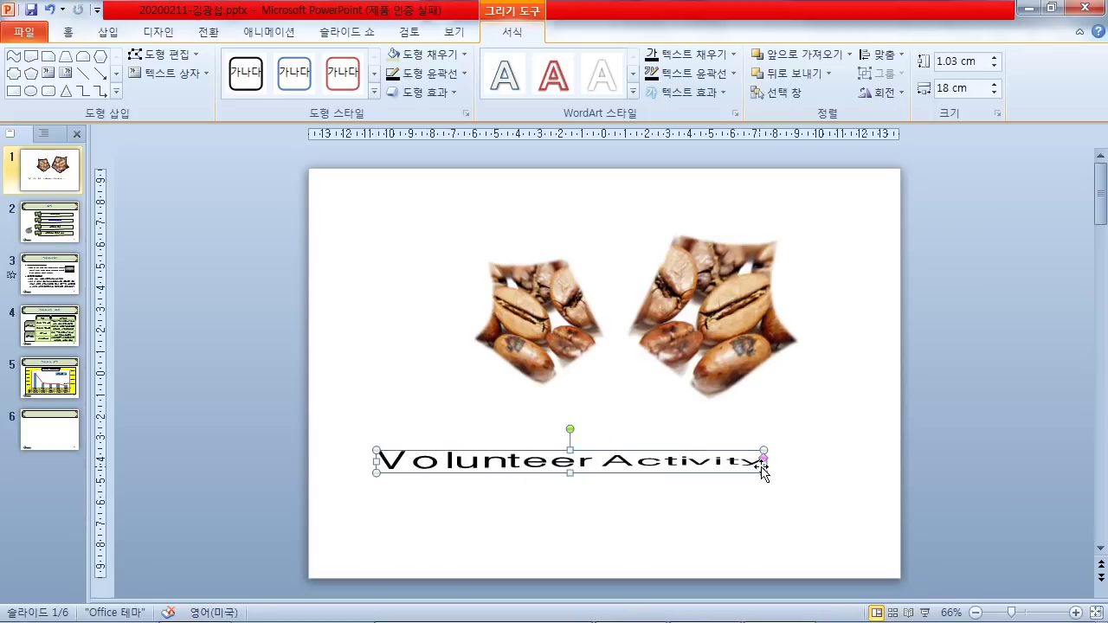
left_click_drag(764, 463, 876, 462)
left_click_drag(626, 450, 628, 416)
key("super+Right")
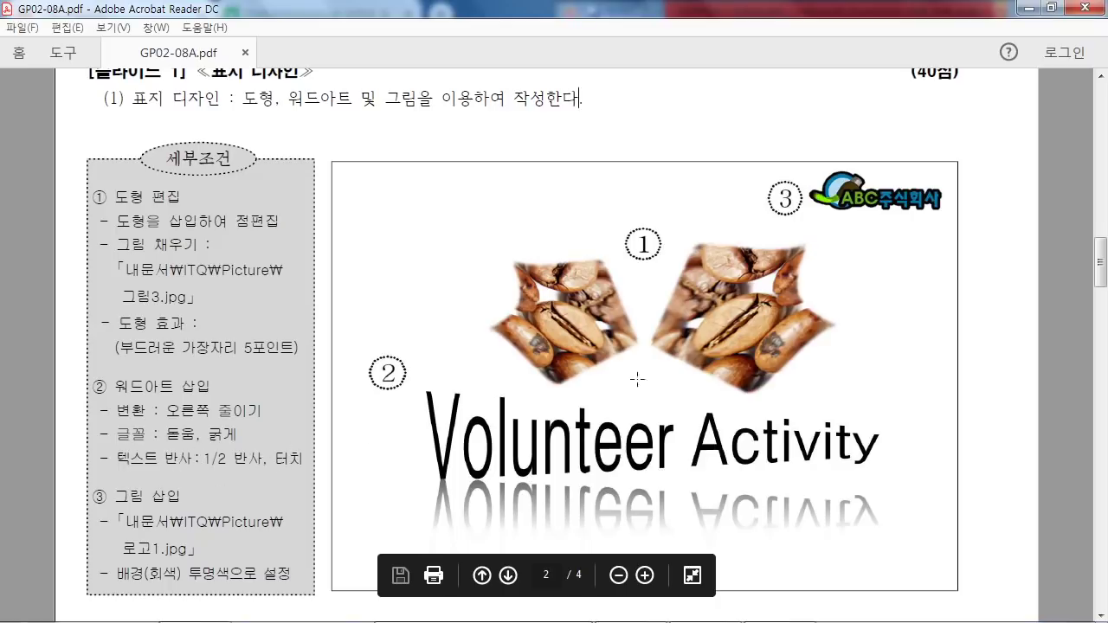
left_click(775, 606)
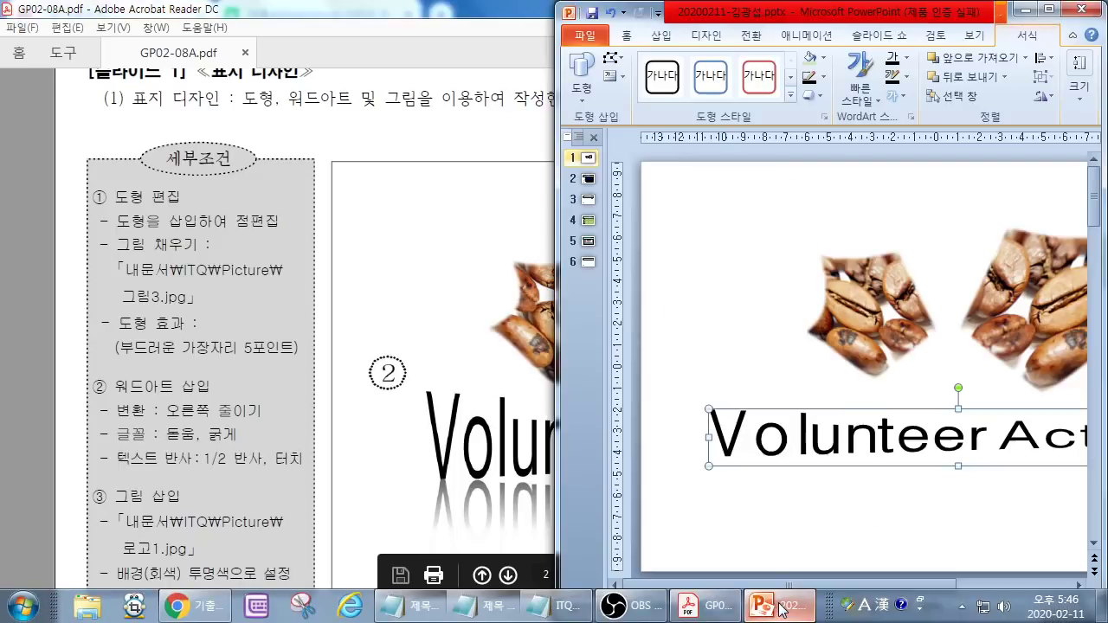
left_click_drag(853, 415, 859, 400)
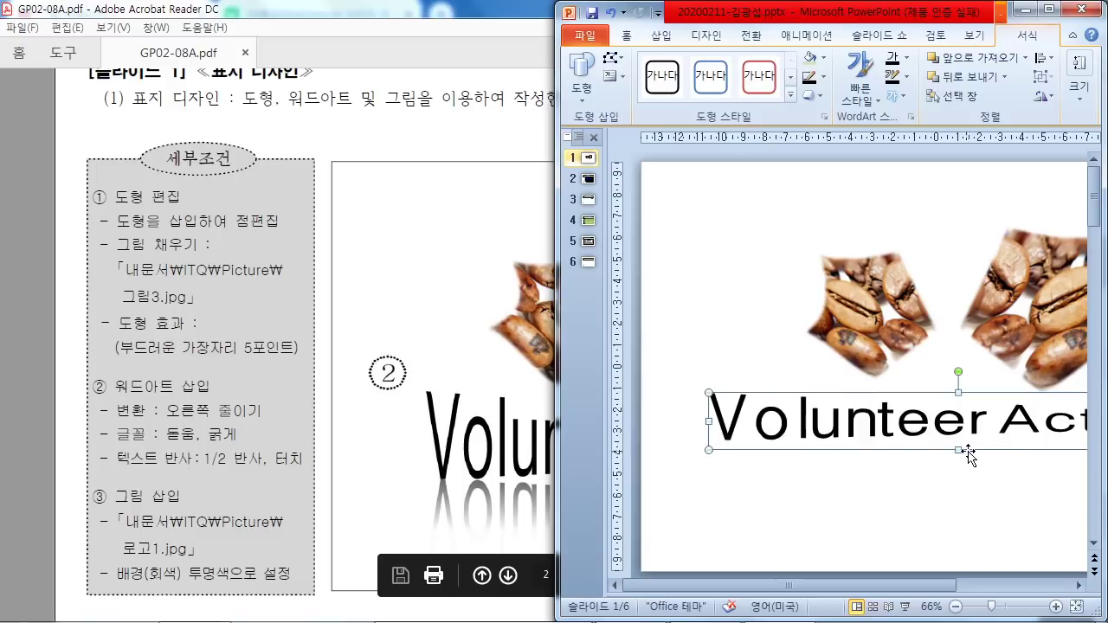
left_click_drag(958, 450, 958, 478)
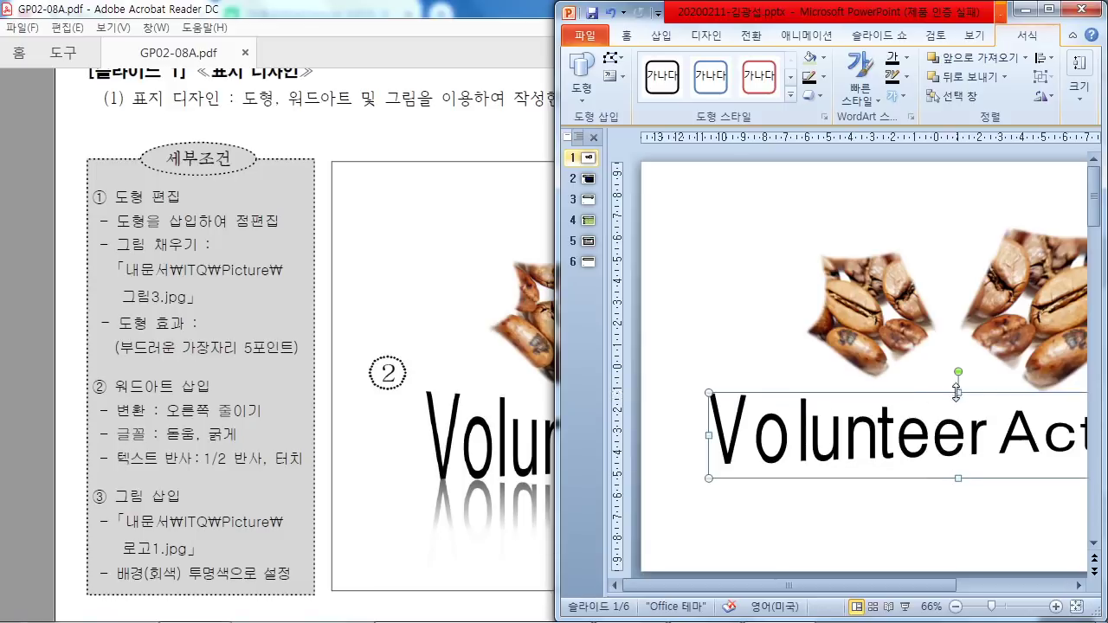
left_click_drag(959, 392, 958, 379)
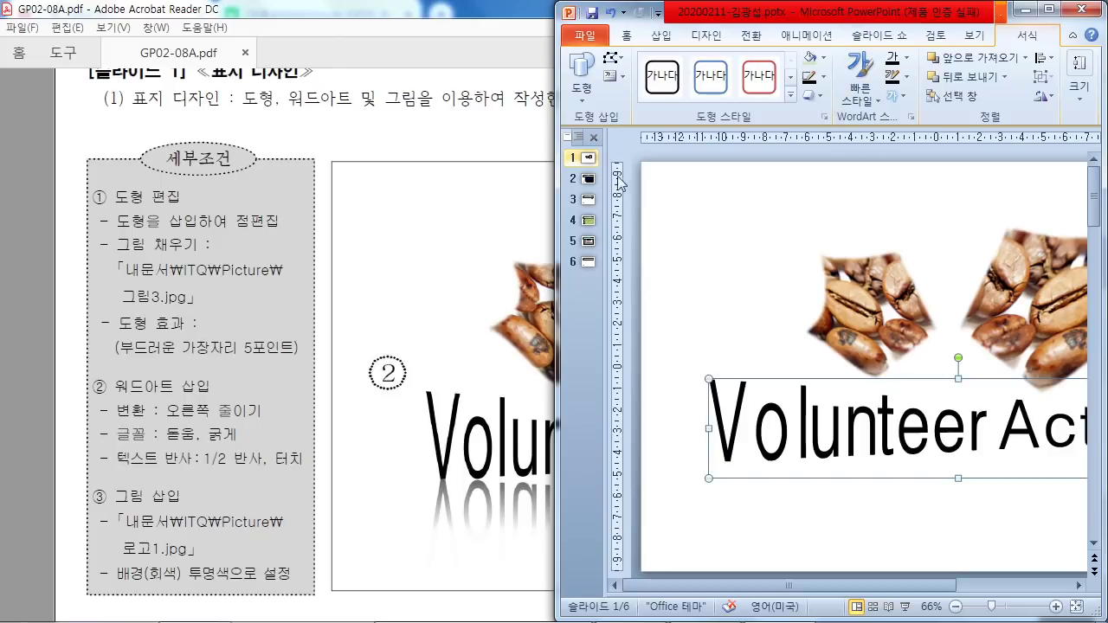
left_click(1049, 9)
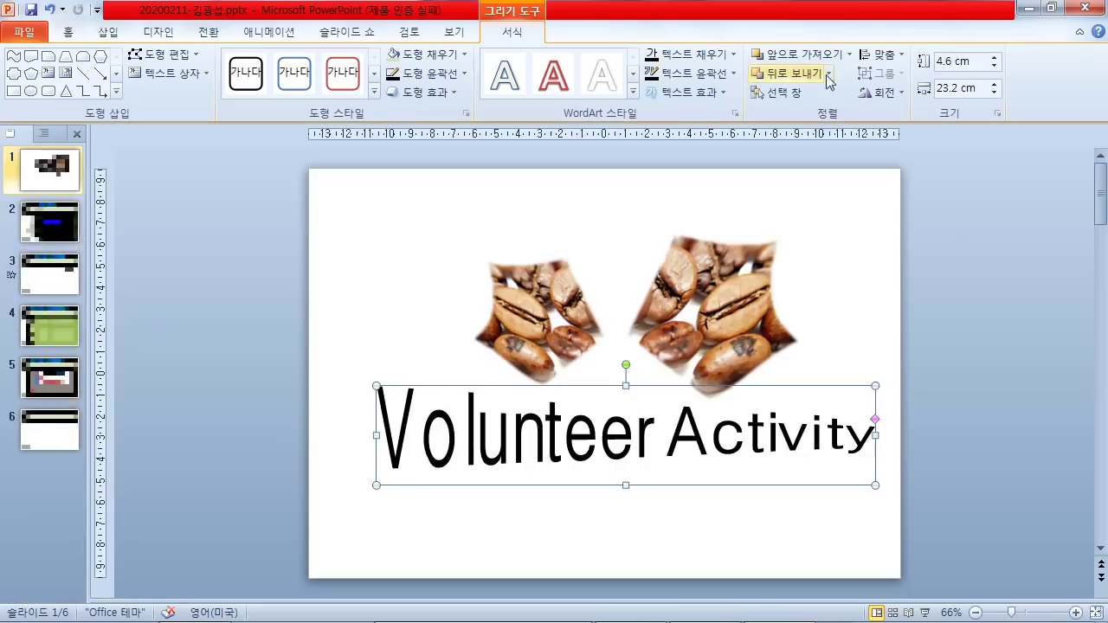
Apply the 1/2 반사, 터치 reflection text effect to the title WordArt
left_click(680, 92)
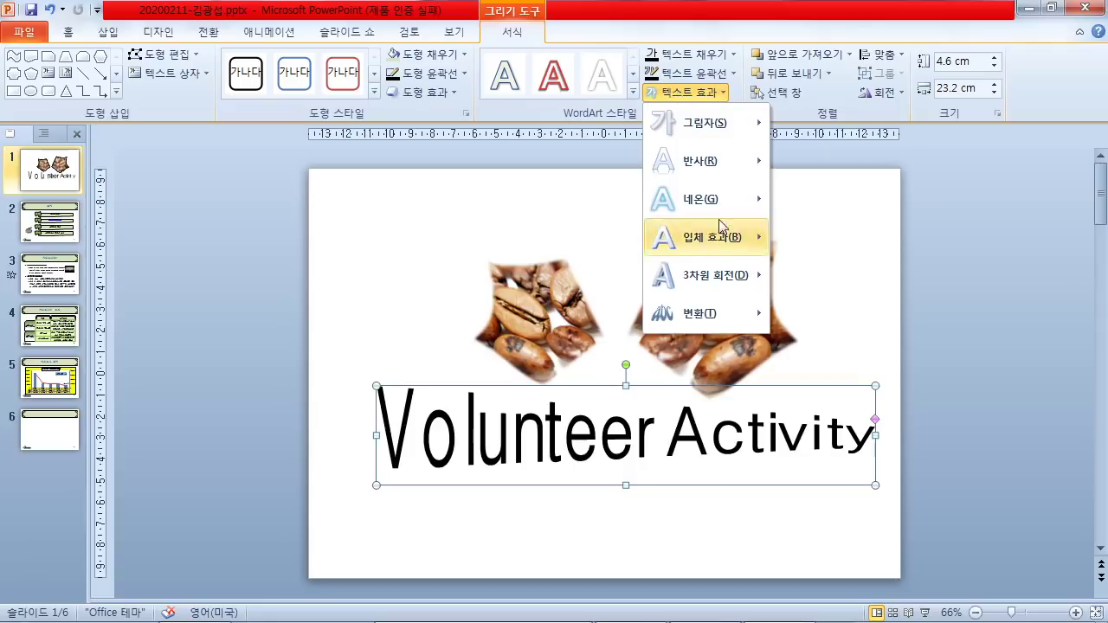
mouse_move(725, 171)
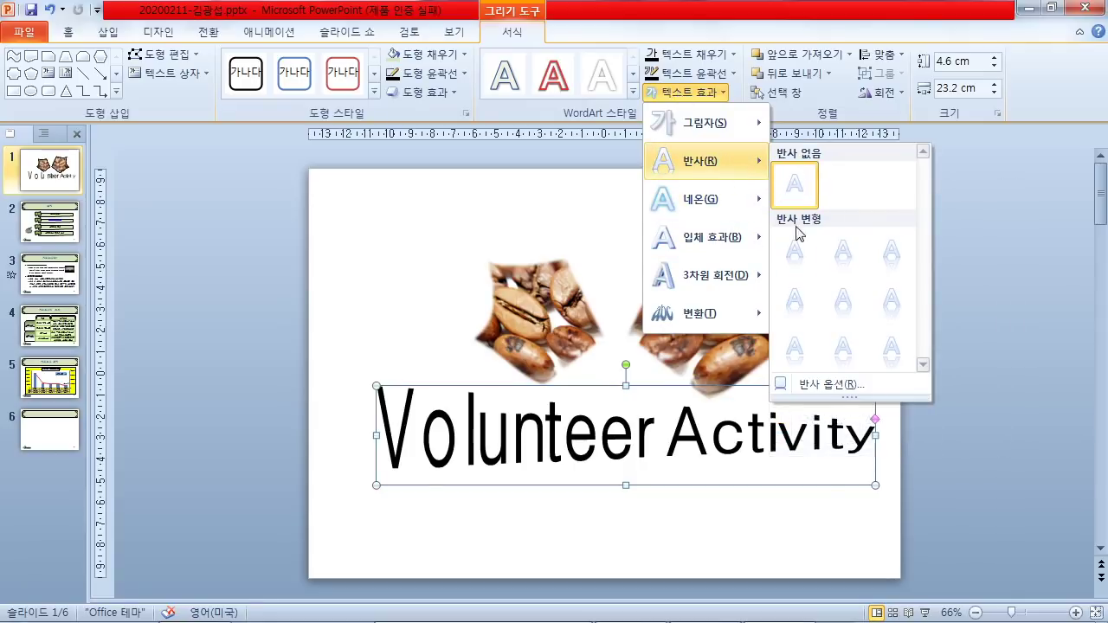
left_click(848, 253)
left_click(977, 328)
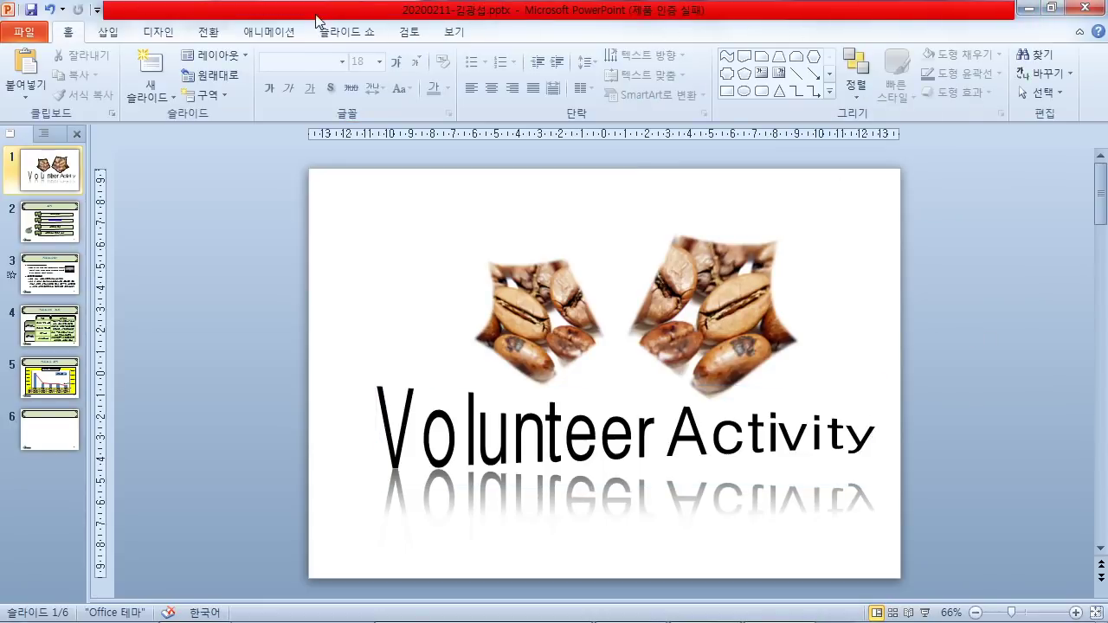
Review the logo condition in the PDF and copy the ABC주식회사 logo from the slide master, leaving master view
left_click(712, 609)
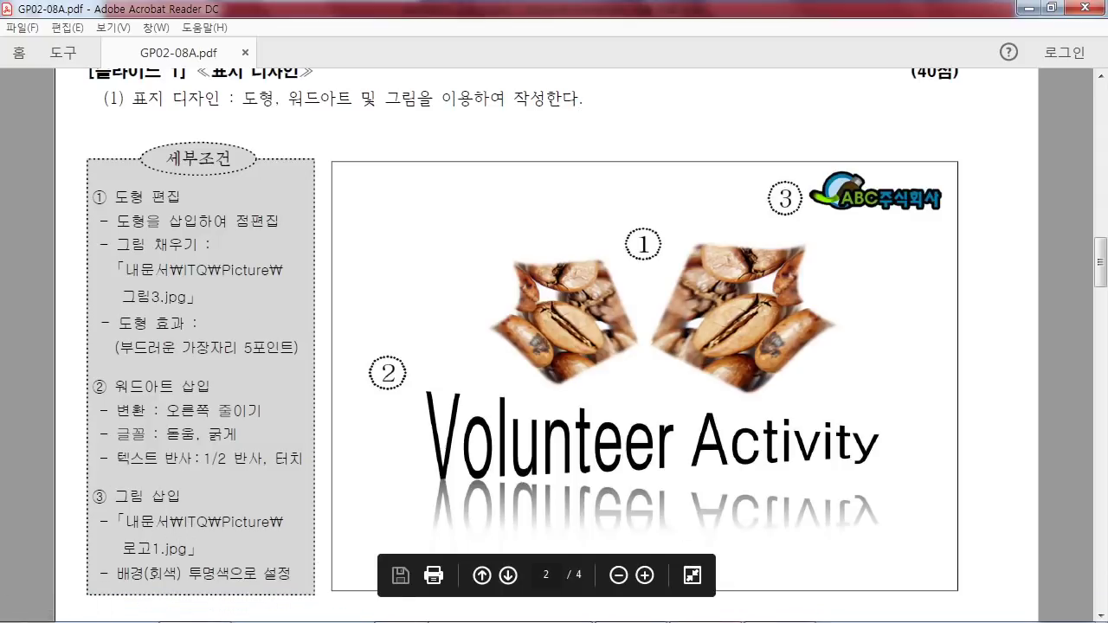
mouse_move(606, 619)
left_click(777, 615)
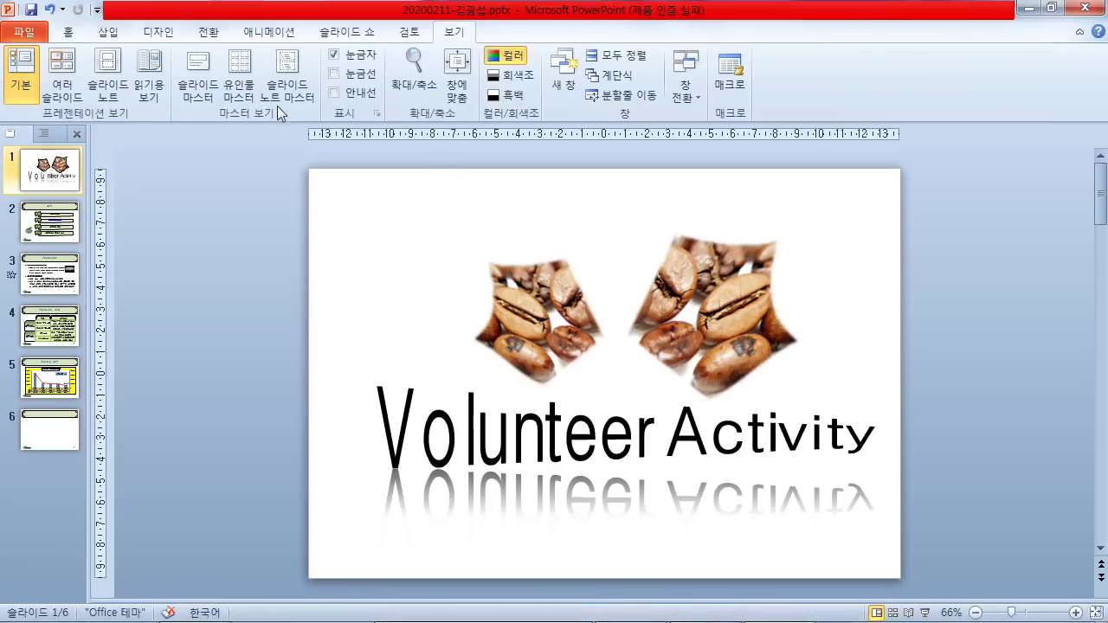
left_click(192, 97)
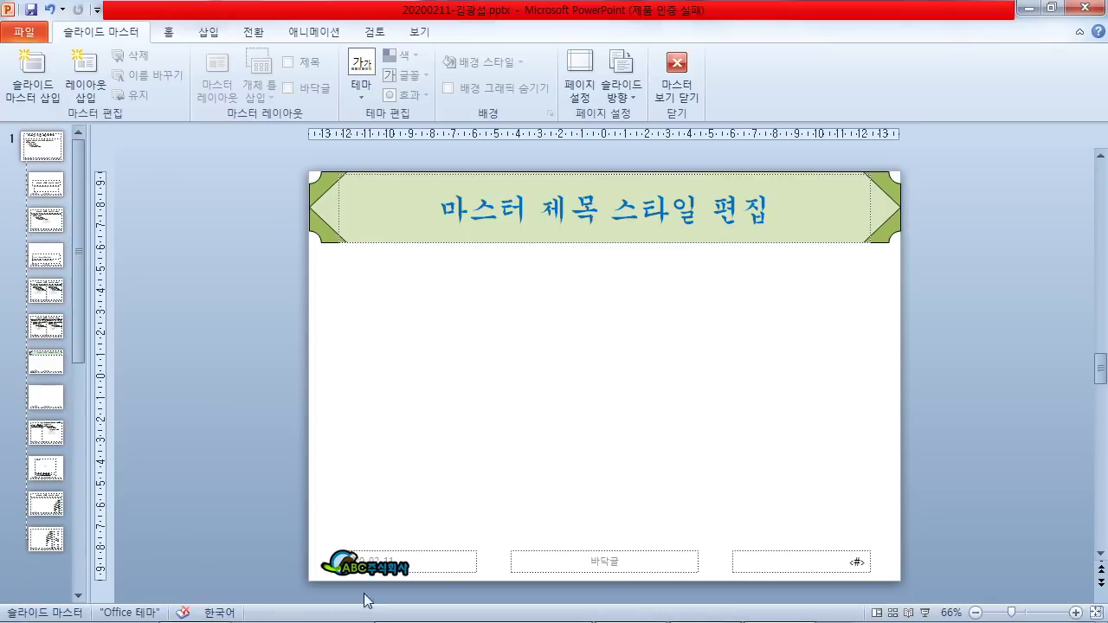
left_click(364, 567)
right_click(355, 565)
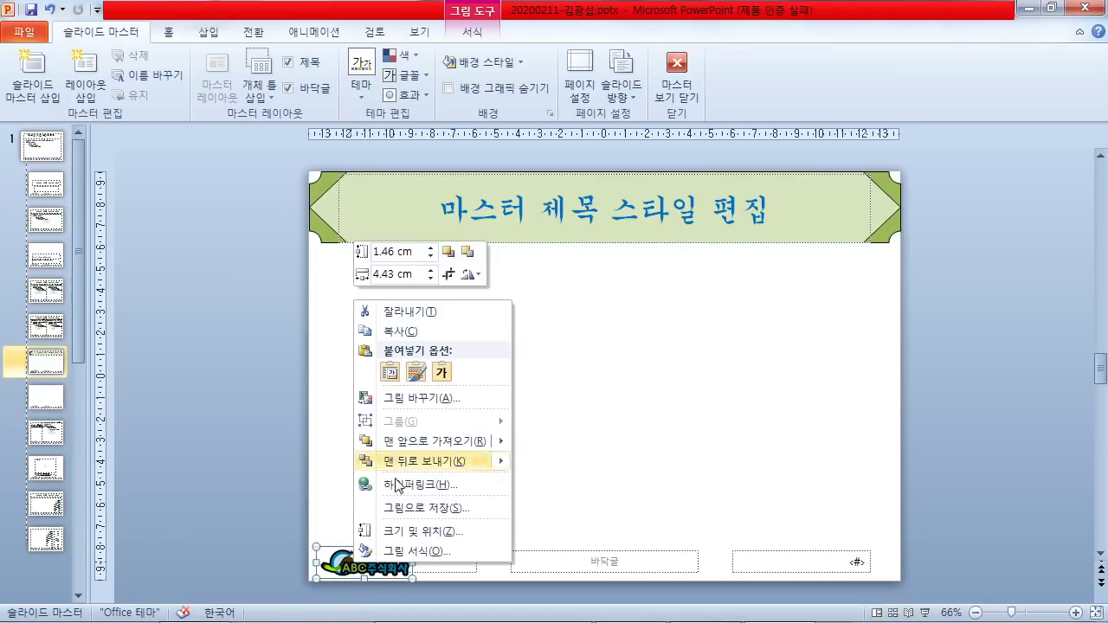
left_click(407, 333)
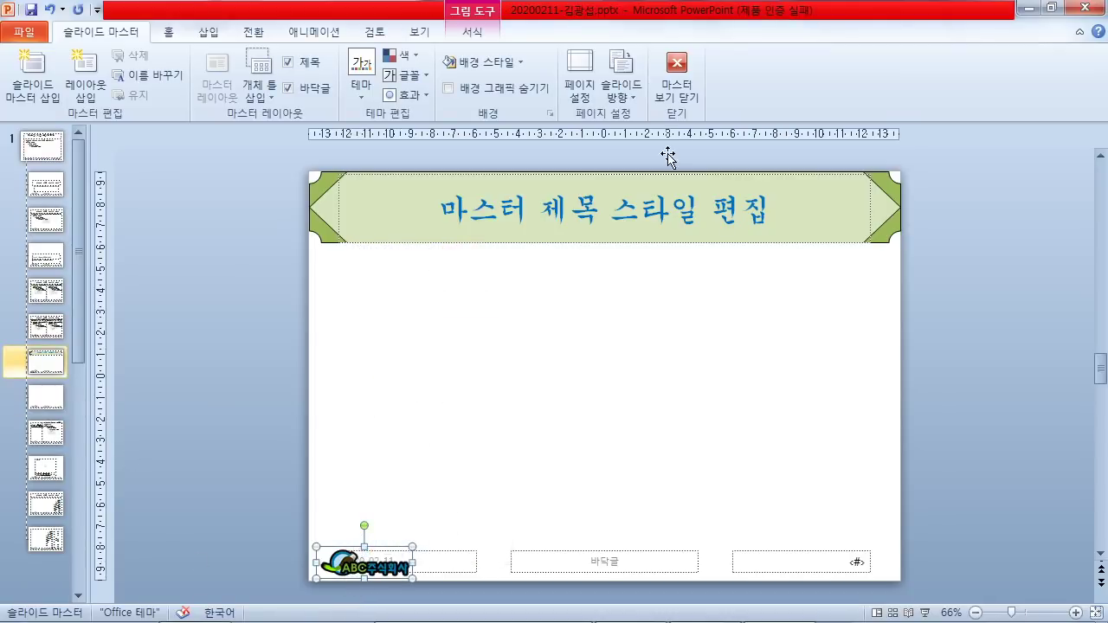
left_click(677, 85)
Paste the logo onto slide 1 and fit it, slightly enlarged, in the slide's upper-right corner as in the PDF sample
right_click(386, 212)
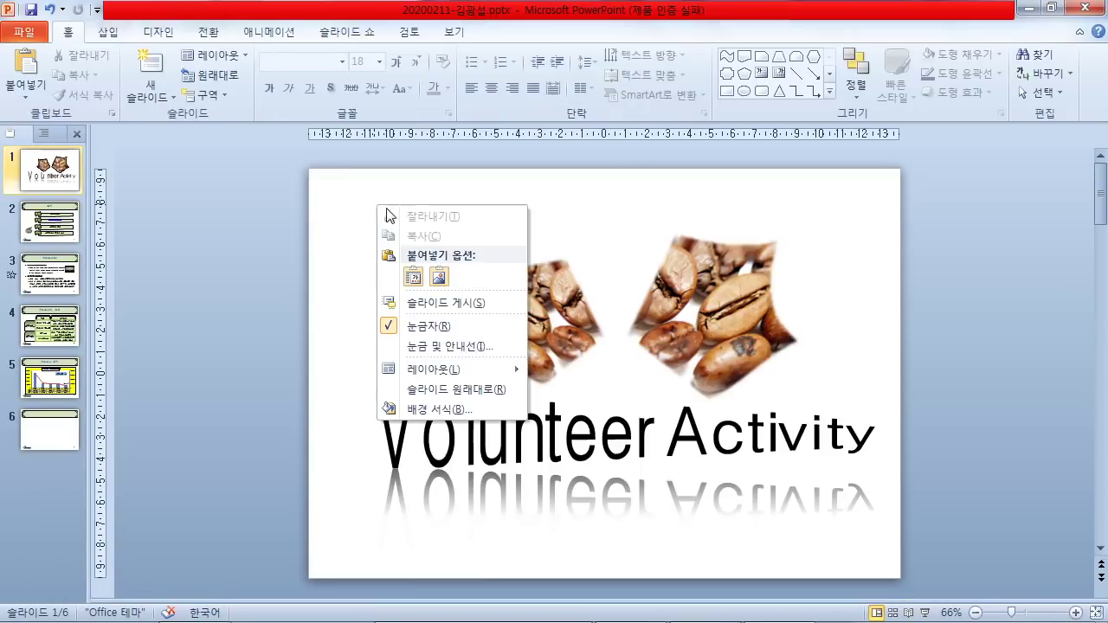
left_click(413, 277)
left_click_drag(368, 549, 801, 177)
left_click_drag(845, 206, 877, 219)
mouse_move(654, 609)
left_click(702, 606)
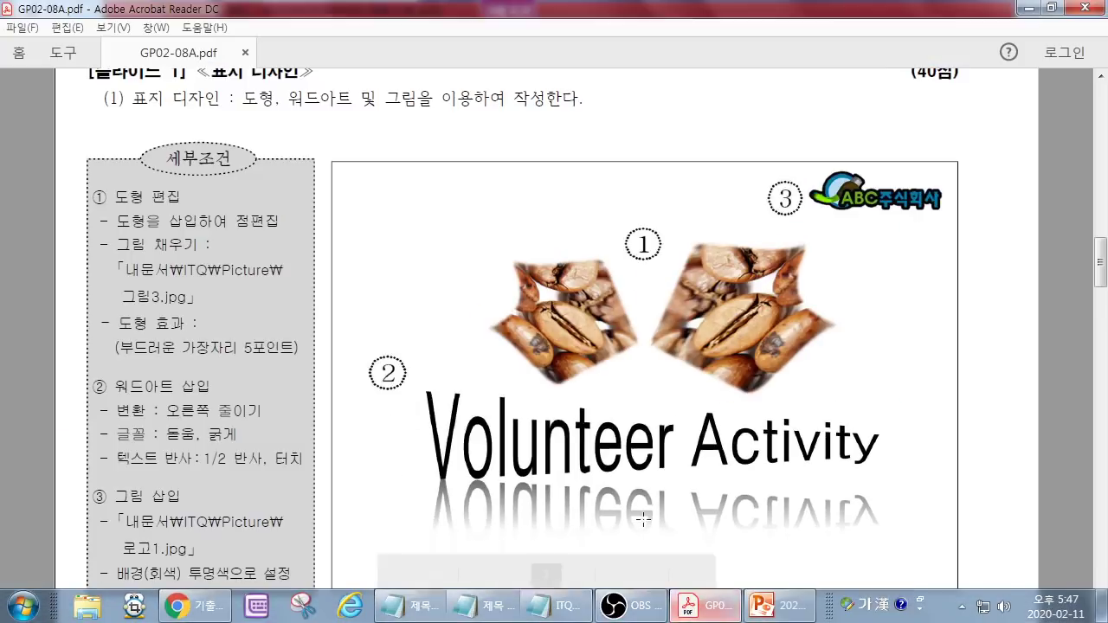
left_click(804, 613)
left_click_drag(799, 199, 799, 199)
left_click_drag(870, 216, 854, 213)
left_click(912, 234)
left_click(852, 258)
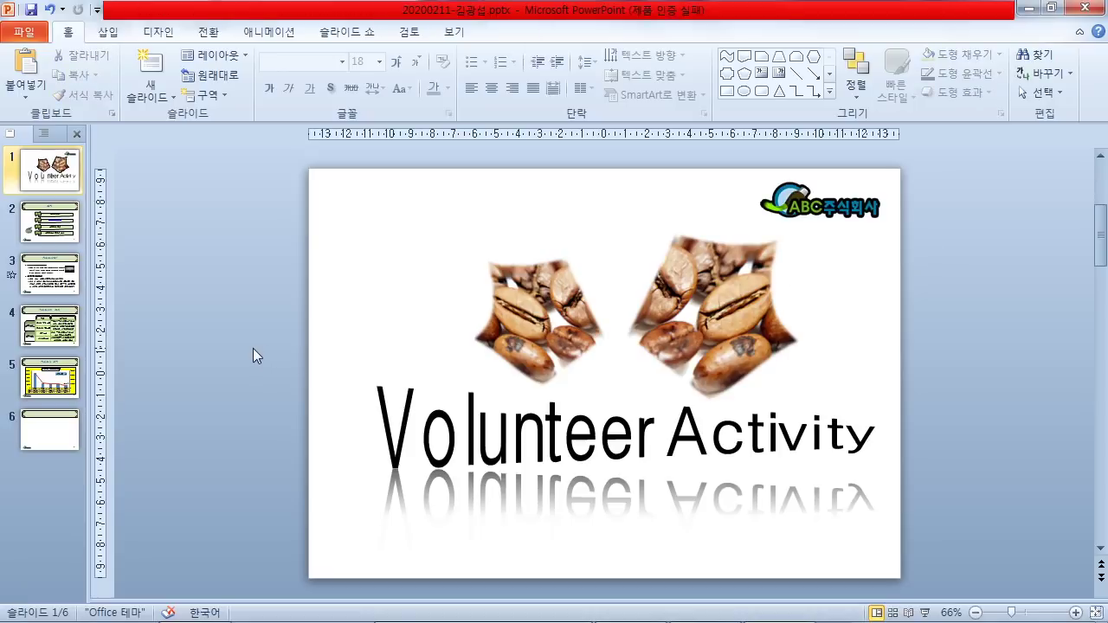
Adjust the two coffee-bean picture shapes horizontally so they sit closer together above the title
left_click_drag(557, 344, 539, 344)
left_click_drag(682, 353, 669, 352)
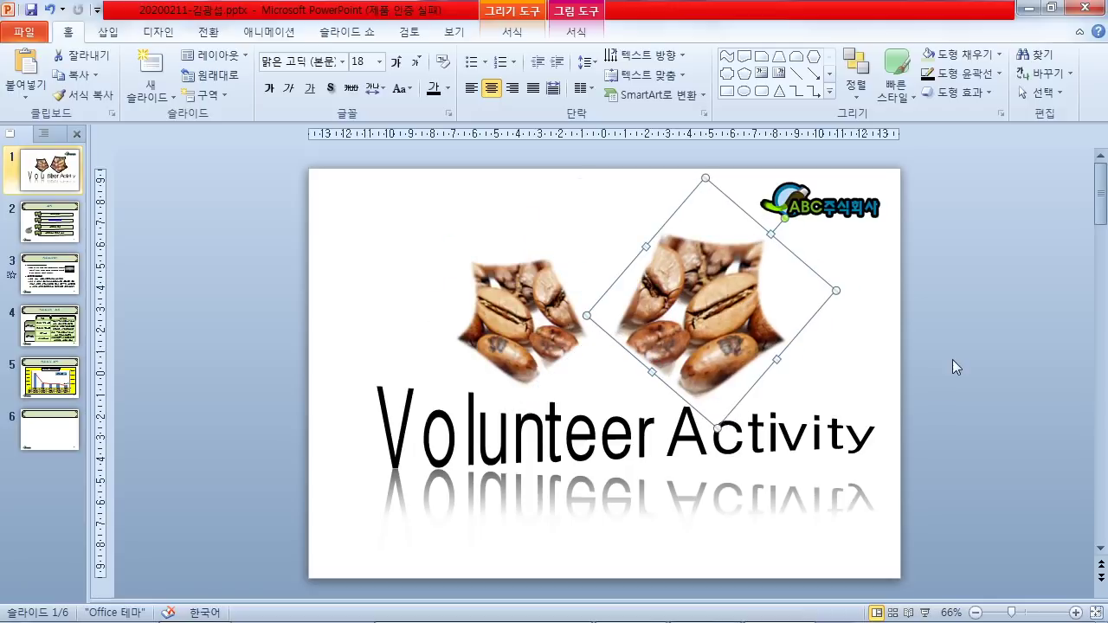
left_click(904, 377)
left_click_drag(557, 348, 571, 348)
left_click(950, 359)
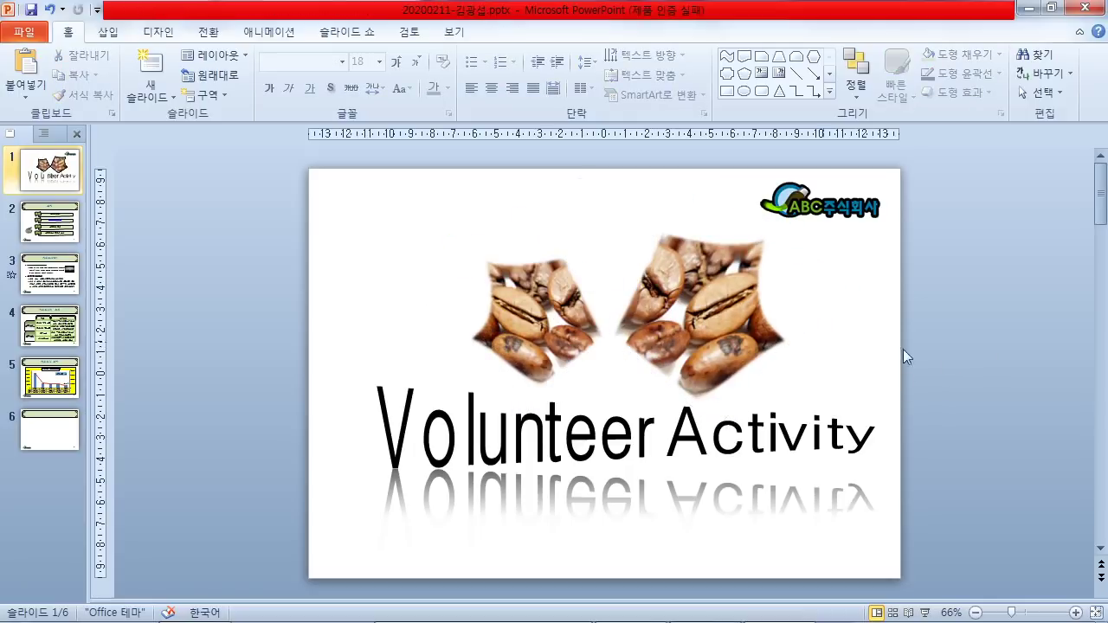
Go to the empty slide 6 and bring up the PDF exam sheet
left_click(50, 433)
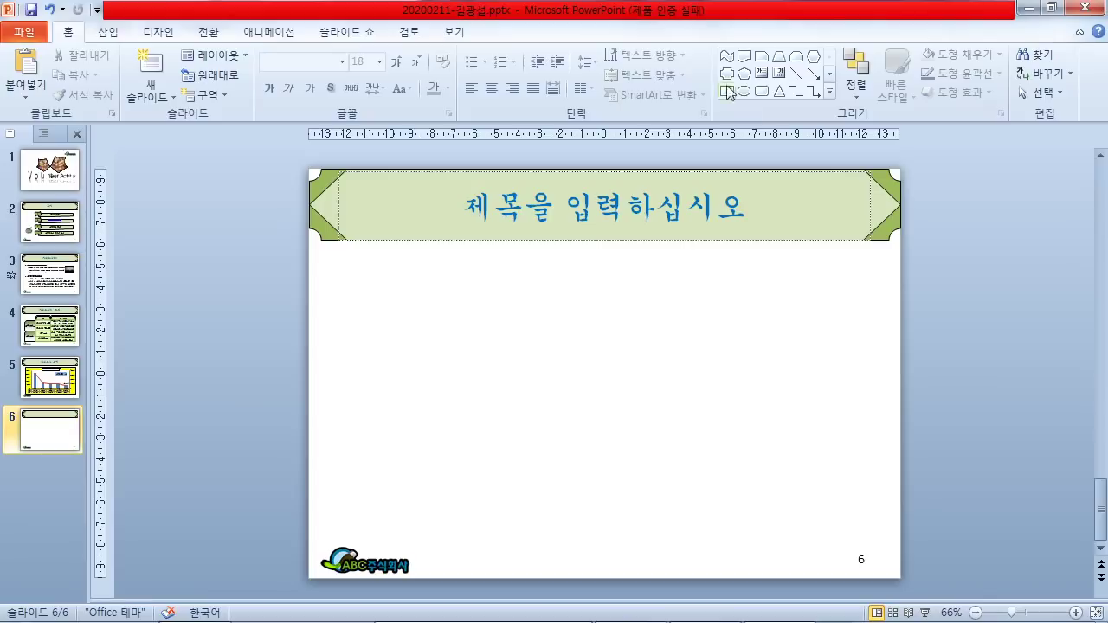
left_click(719, 609)
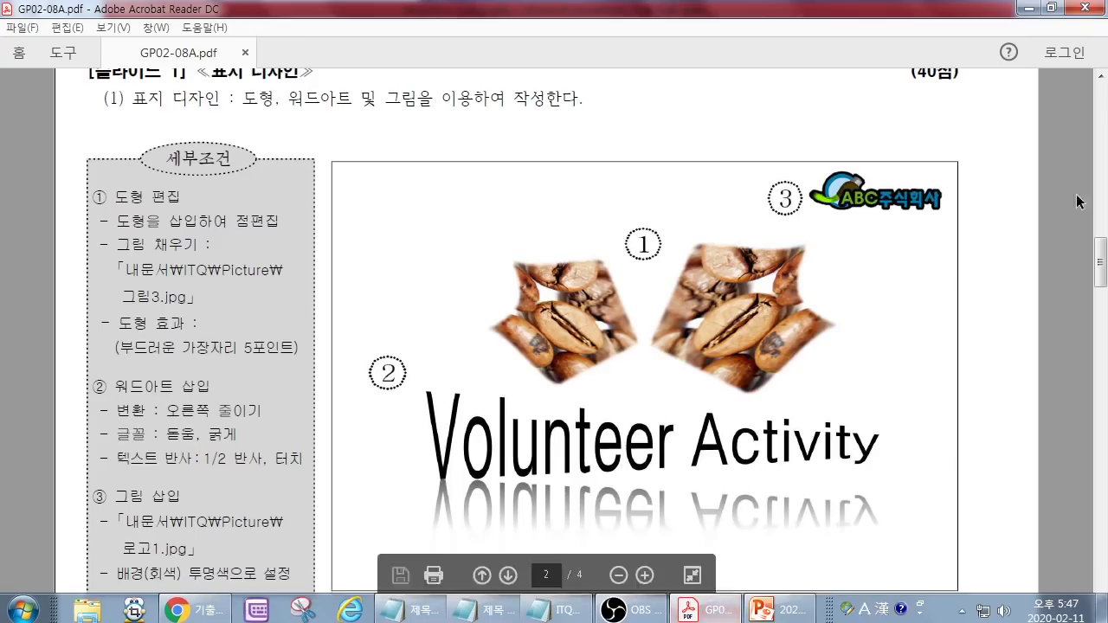
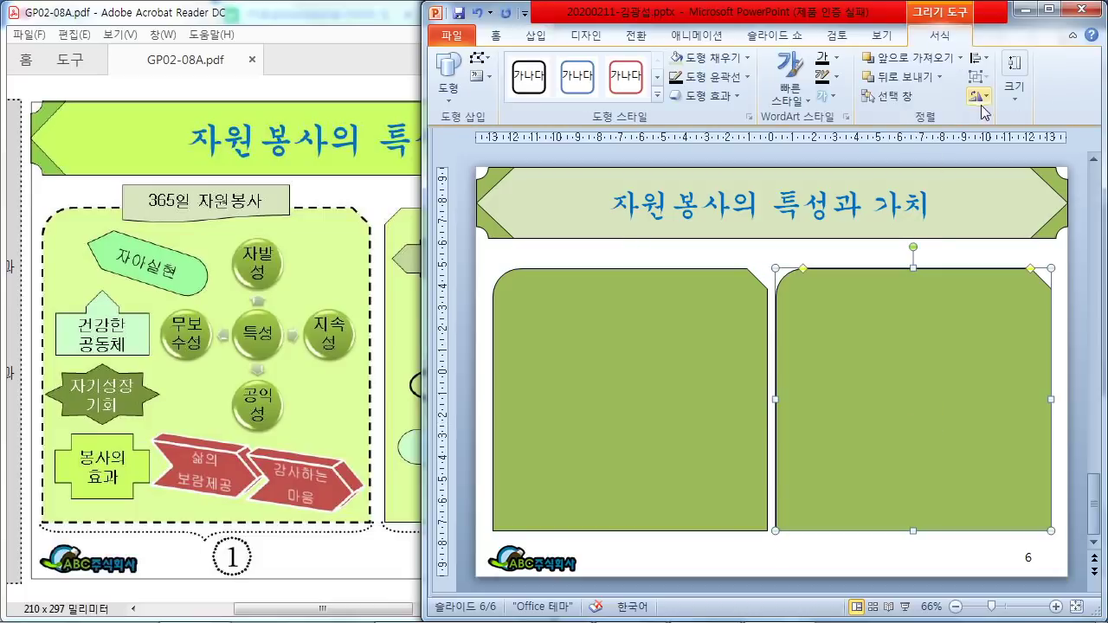
Flip the right green panel on slide 6 horizontally so it mirrors the left panel
left_click(979, 95)
left_click(998, 181)
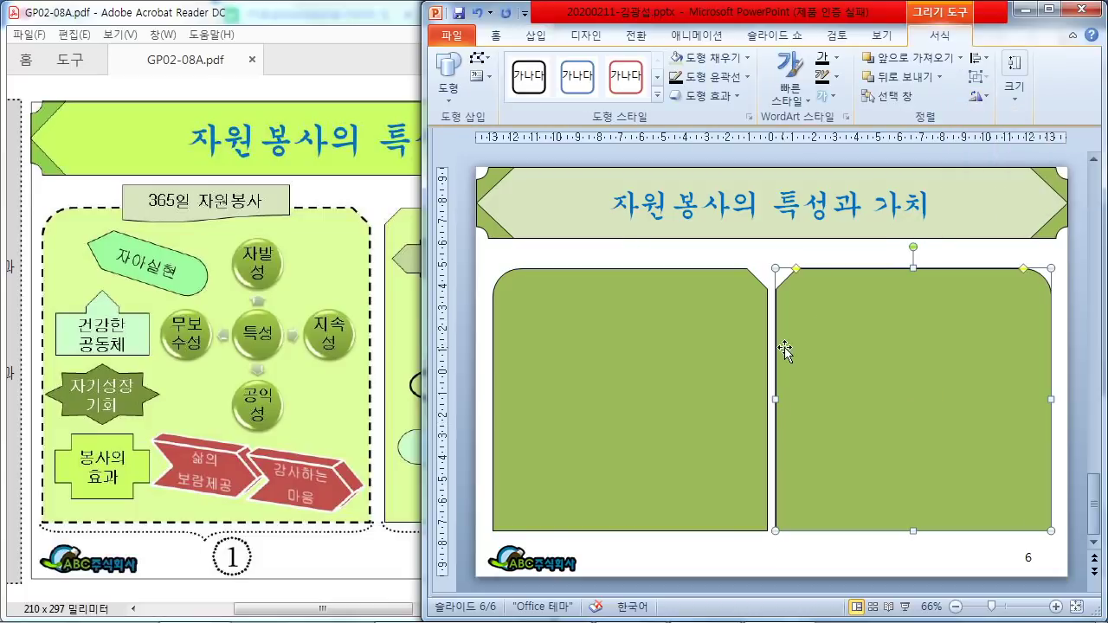
Give the left green panel a dashed outline with a width of 2.25 pt
left_click(639, 364)
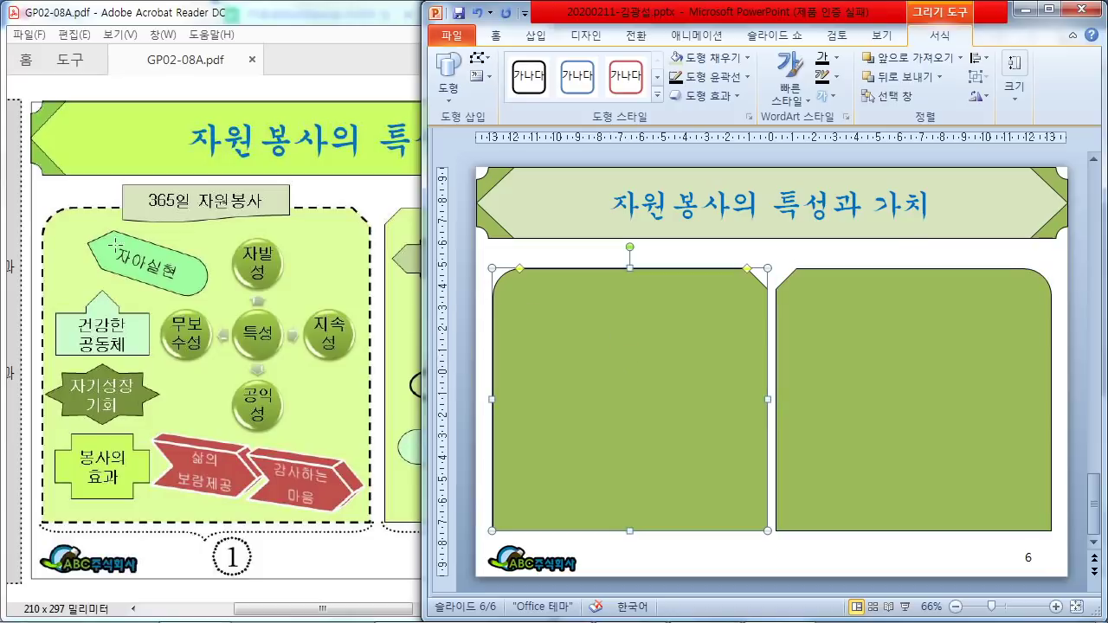
right_click(570, 298)
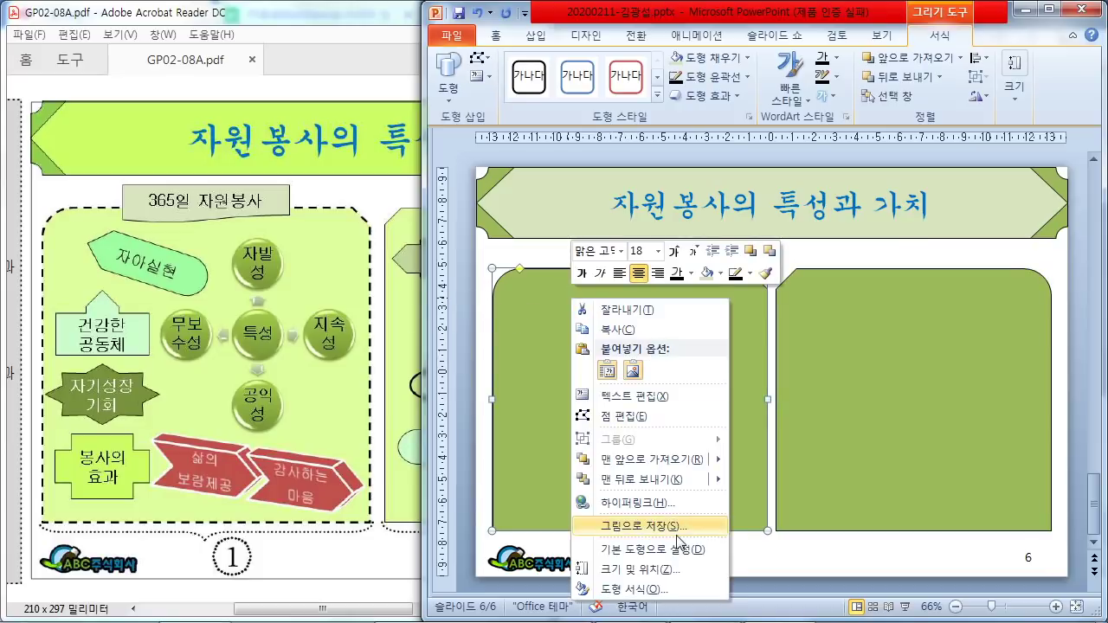
left_click(634, 588)
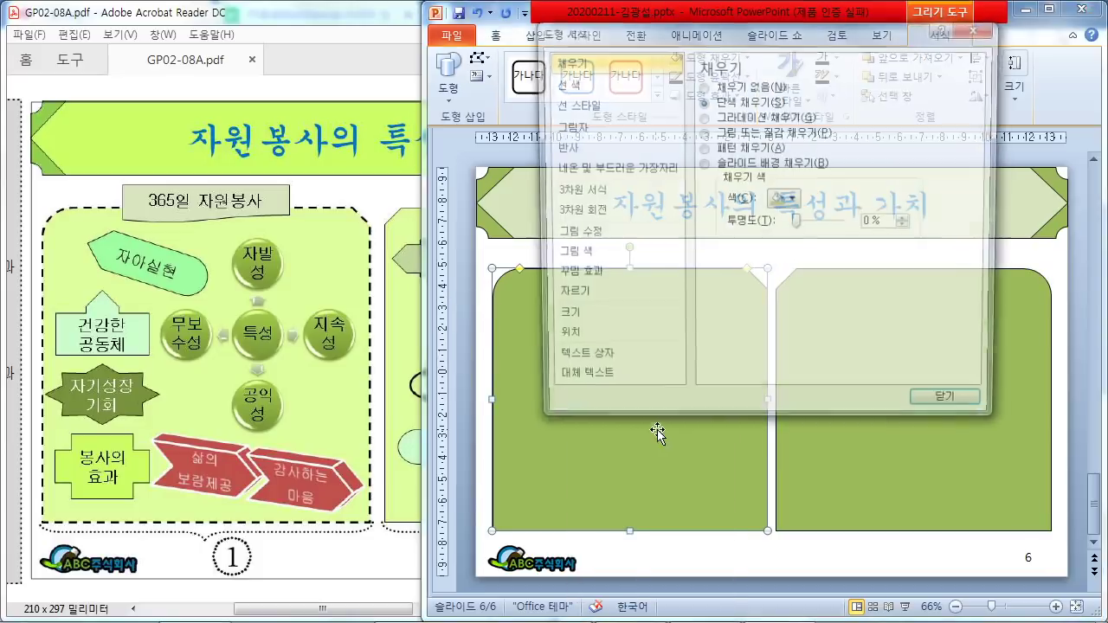
left_click(600, 105)
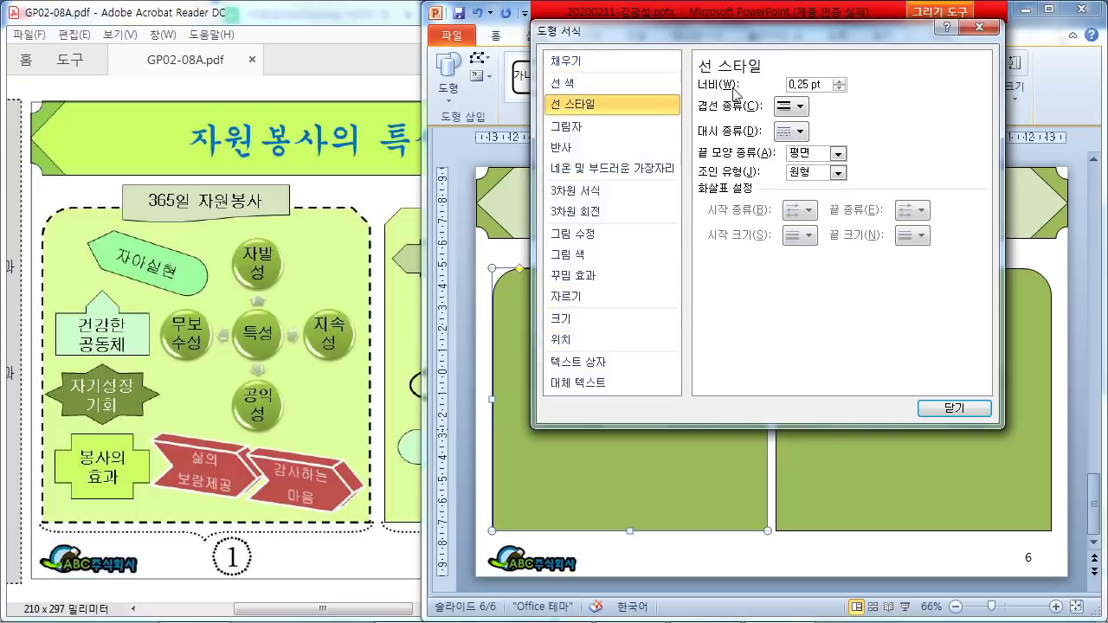
left_click(839, 80)
left_click(840, 81)
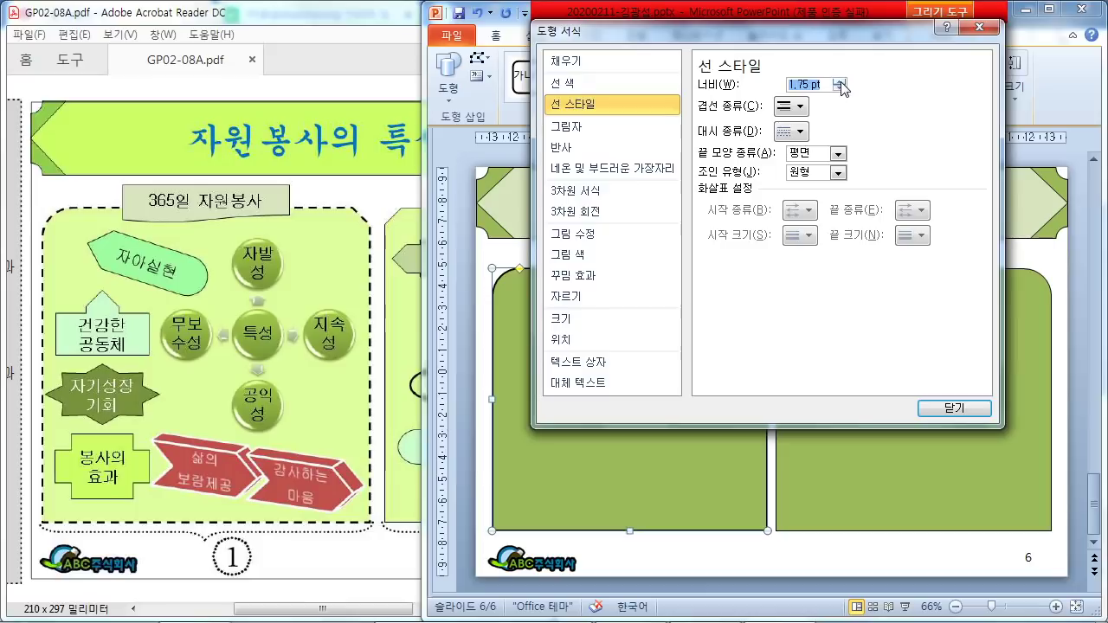
left_click(840, 80)
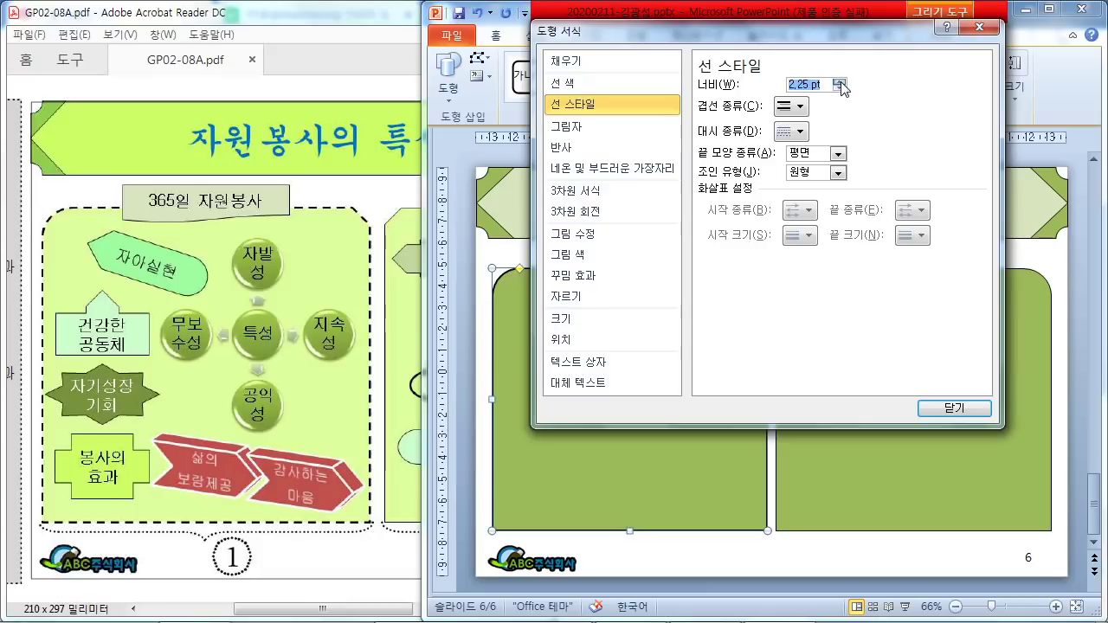
left_click(792, 131)
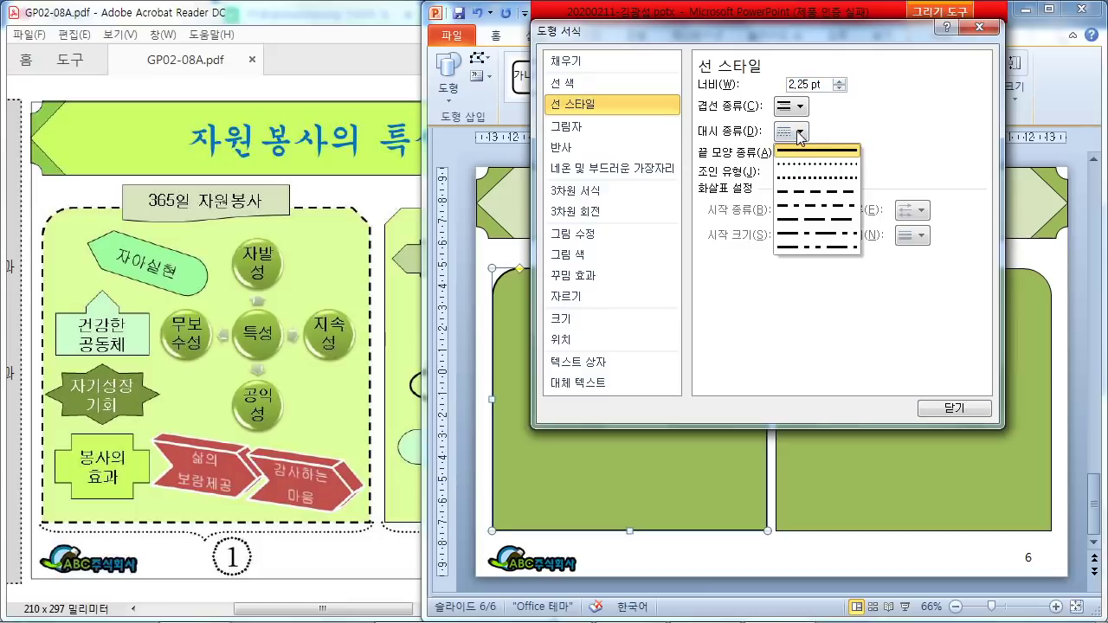
left_click(820, 199)
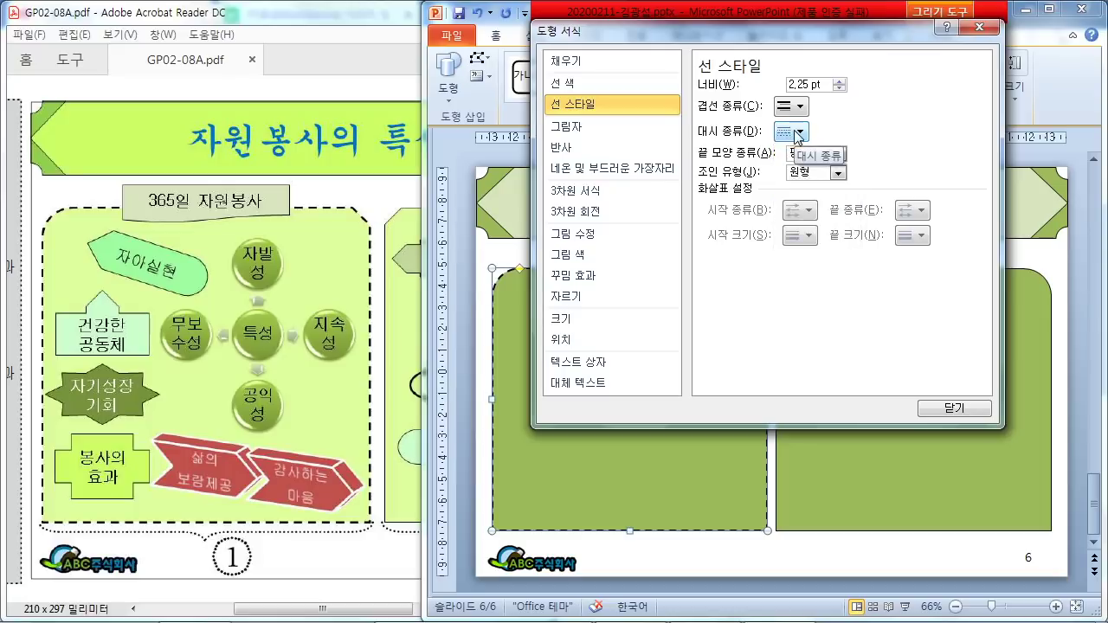
left_click(946, 409)
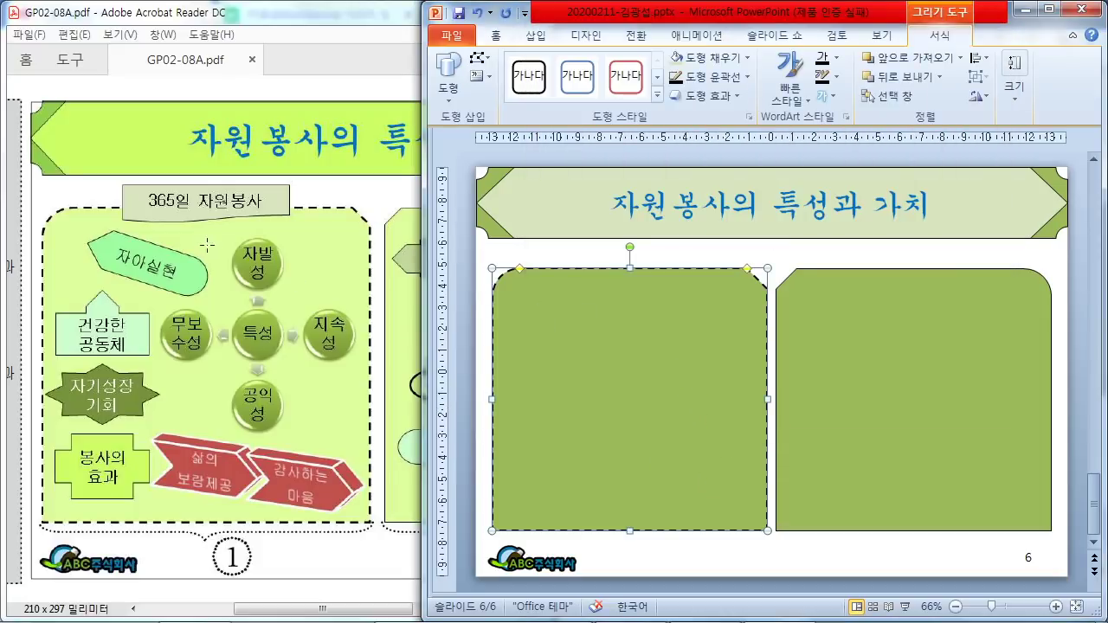
Draw a flowchart Document shape across the left panel's upper edge and enter the text "365일 자원봉사" in it
left_click(496, 35)
left_click(536, 35)
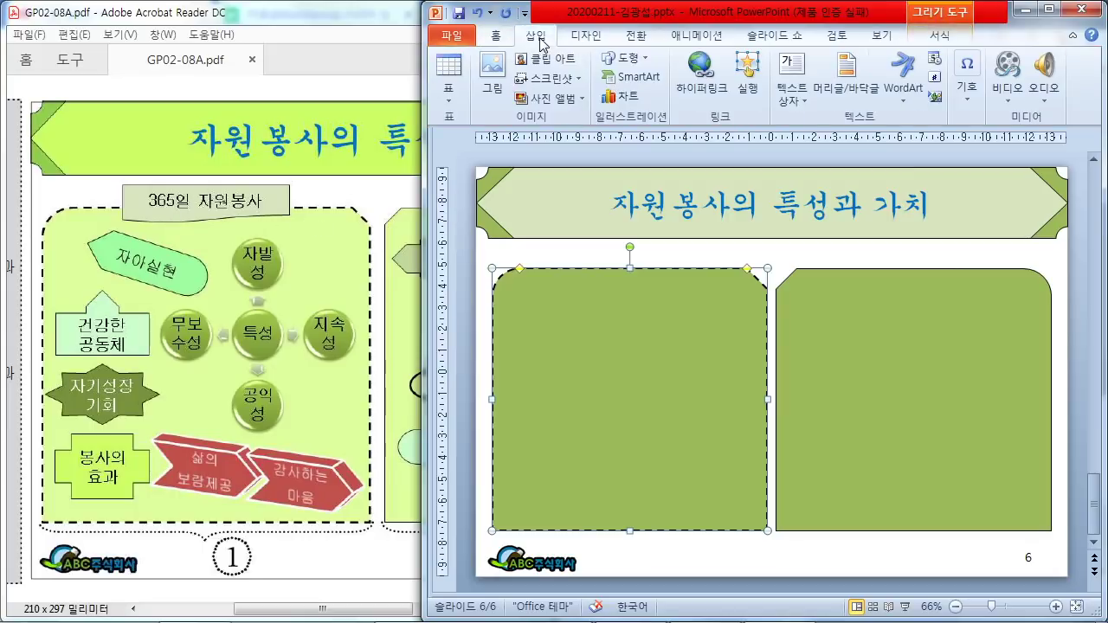
left_click(641, 59)
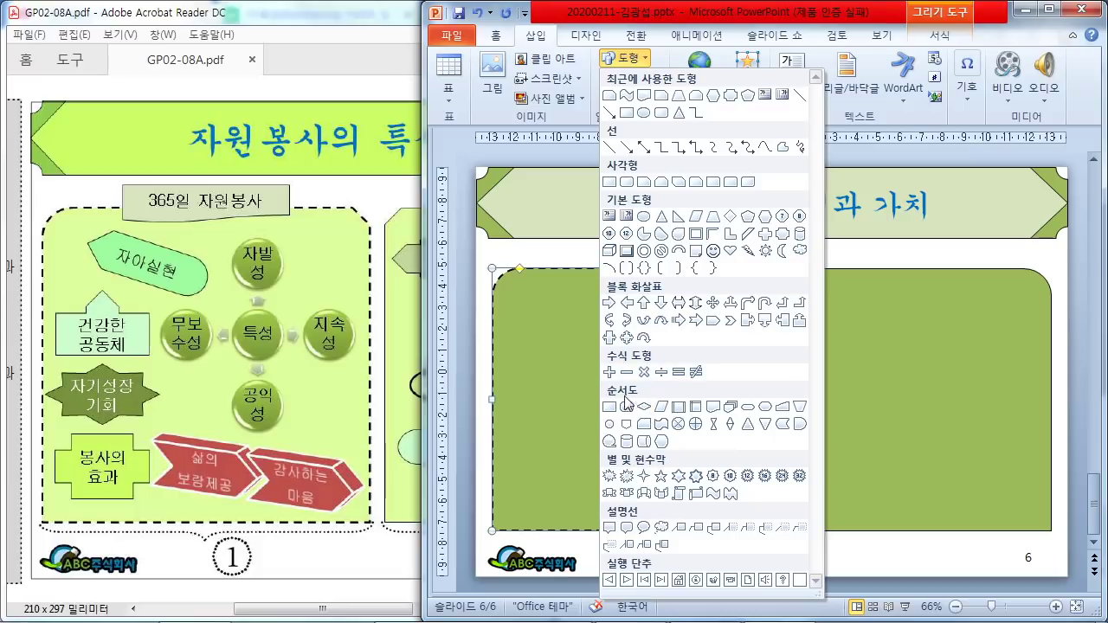
left_click(712, 408)
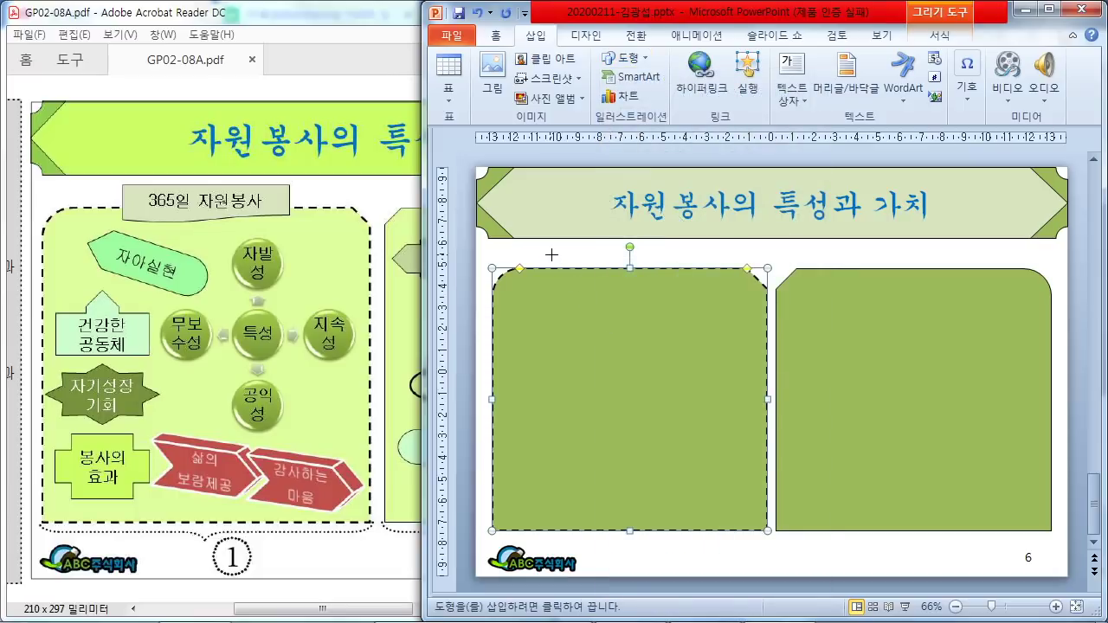
mouse_move(548, 249)
left_mouse_down()
mouse_move(665, 297)
mouse_move(707, 299)
mouse_move(672, 278)
left_mouse_up()
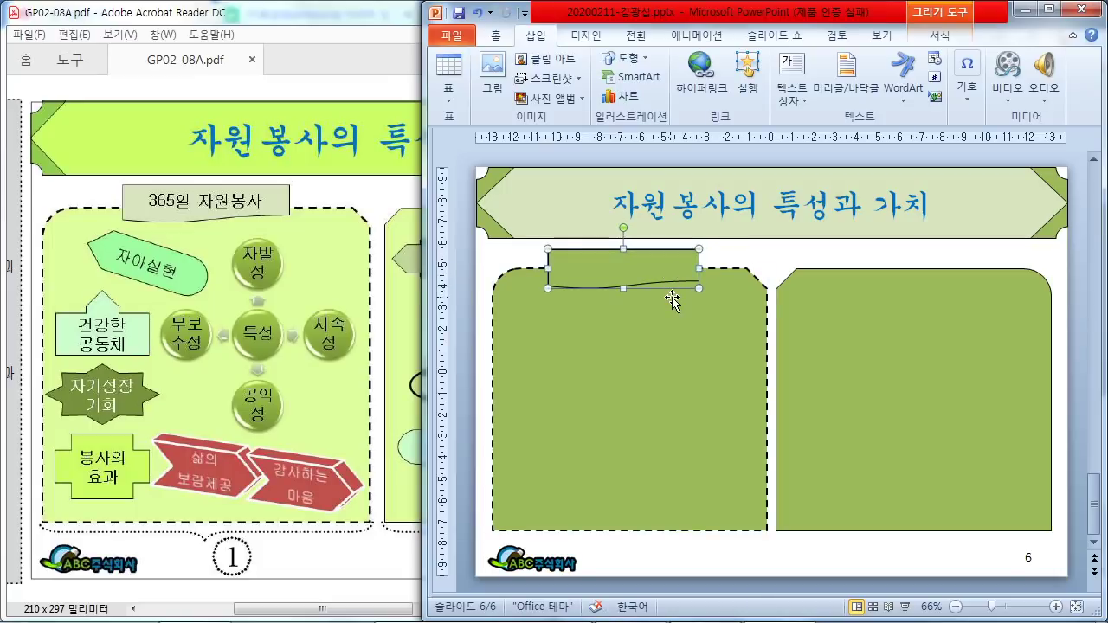
type("356")
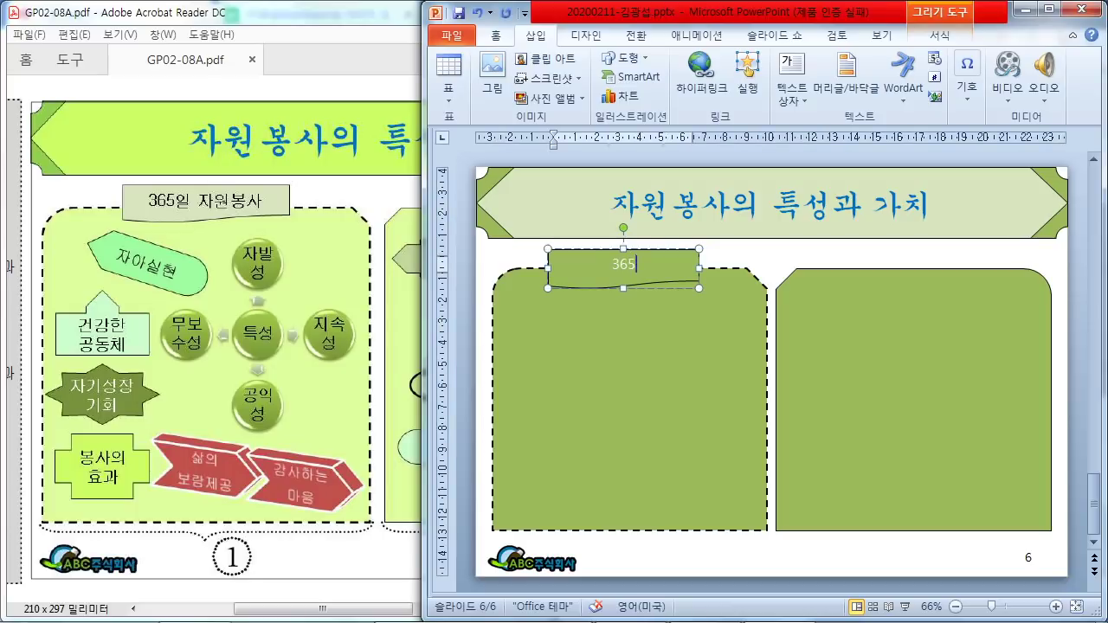
type("일 자원봉사")
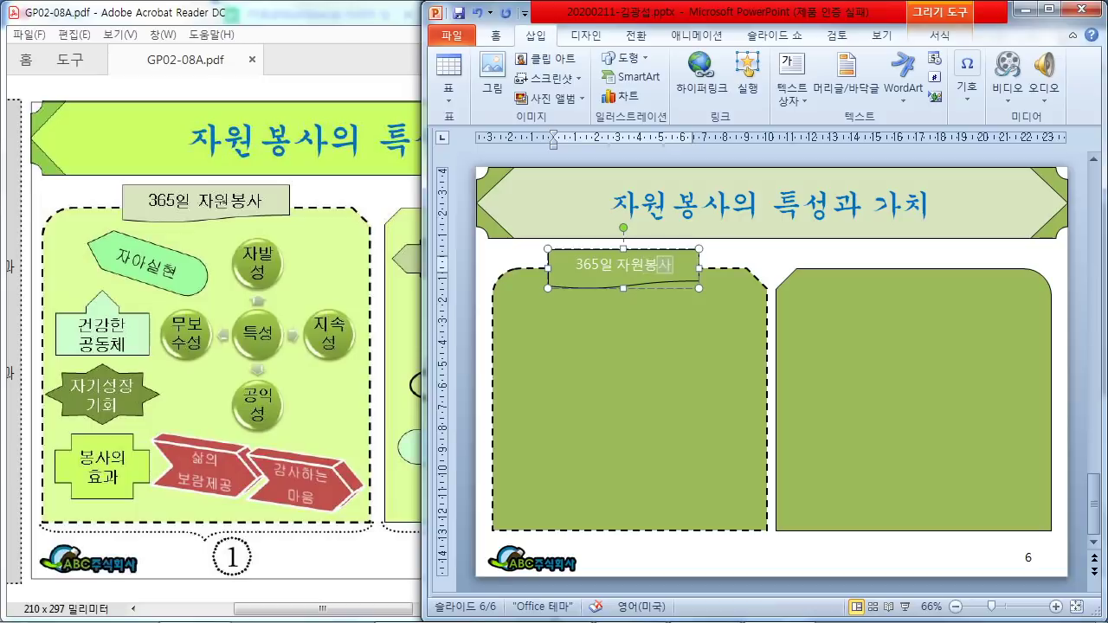
left_click(603, 250)
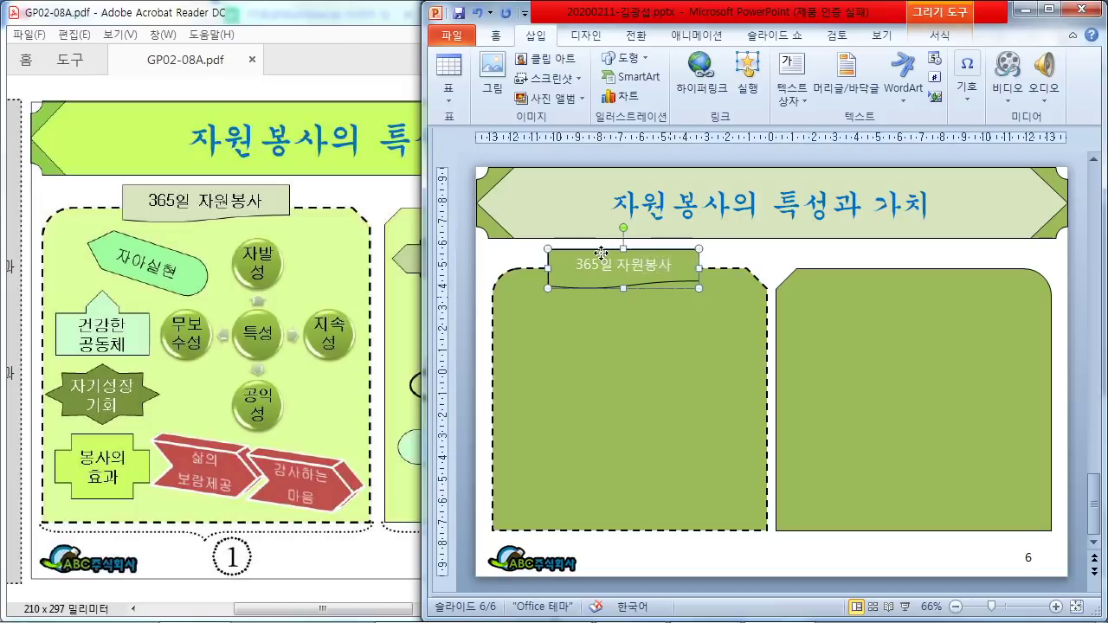
Check the font requirement in the PDF sheet, and set the "365일 자원봉사" banner text to 굴림 in black
left_click(330, 589)
scroll(330, 588, "up", 2)
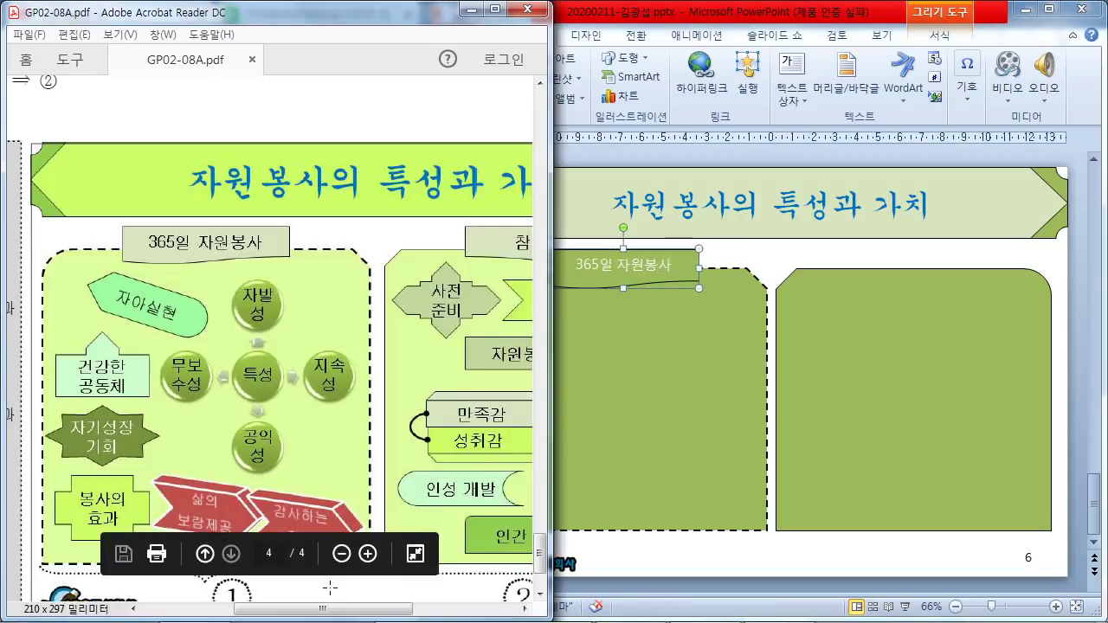
left_click(750, 262)
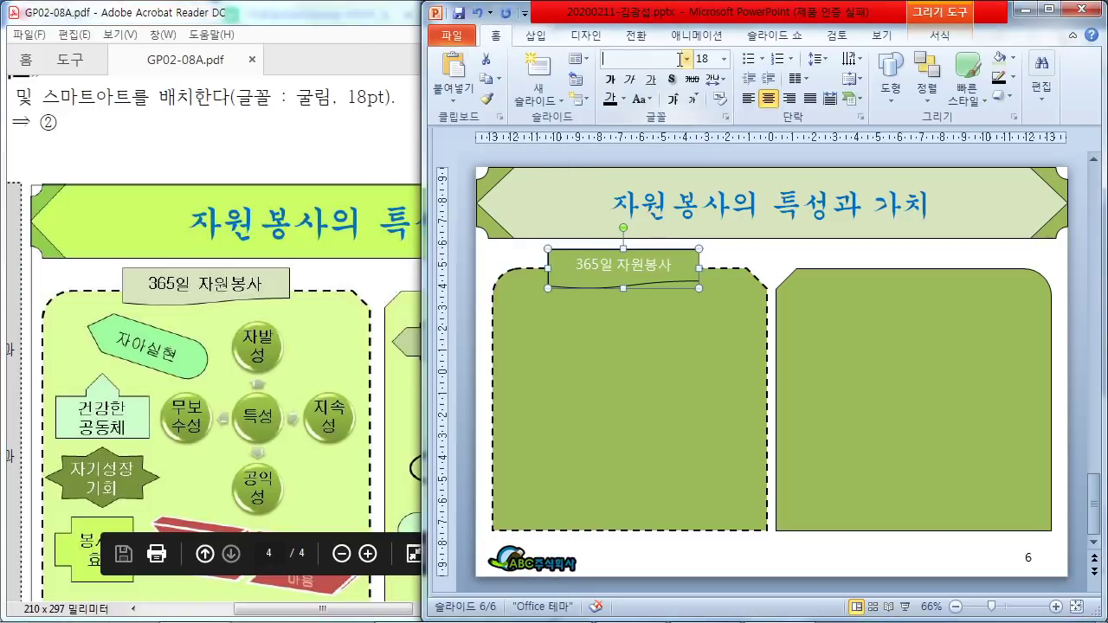
type("굴림")
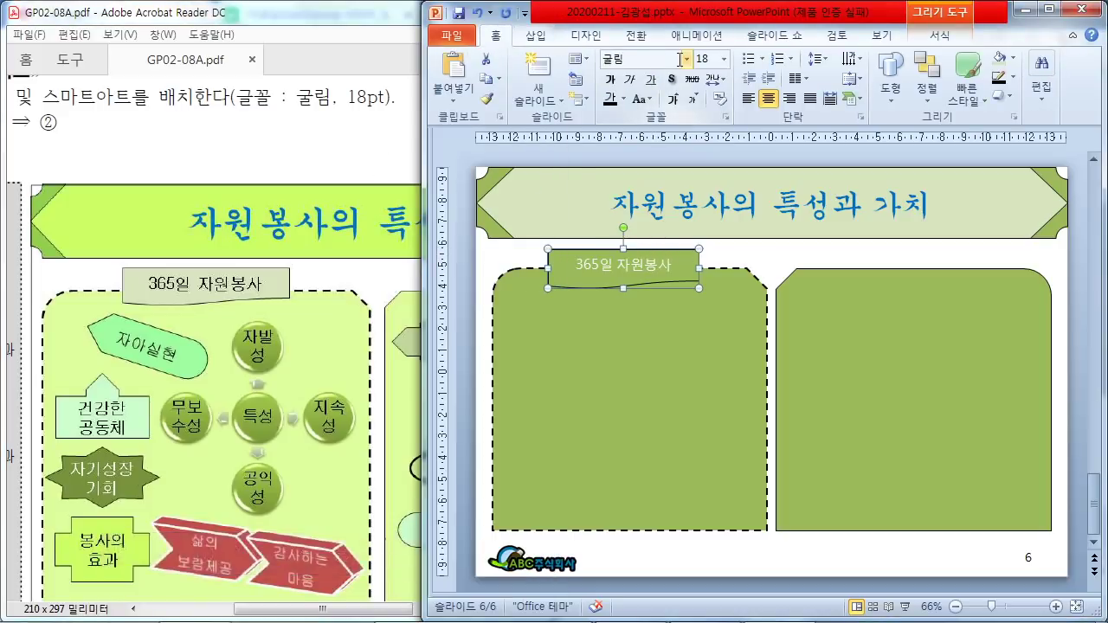
key("Return")
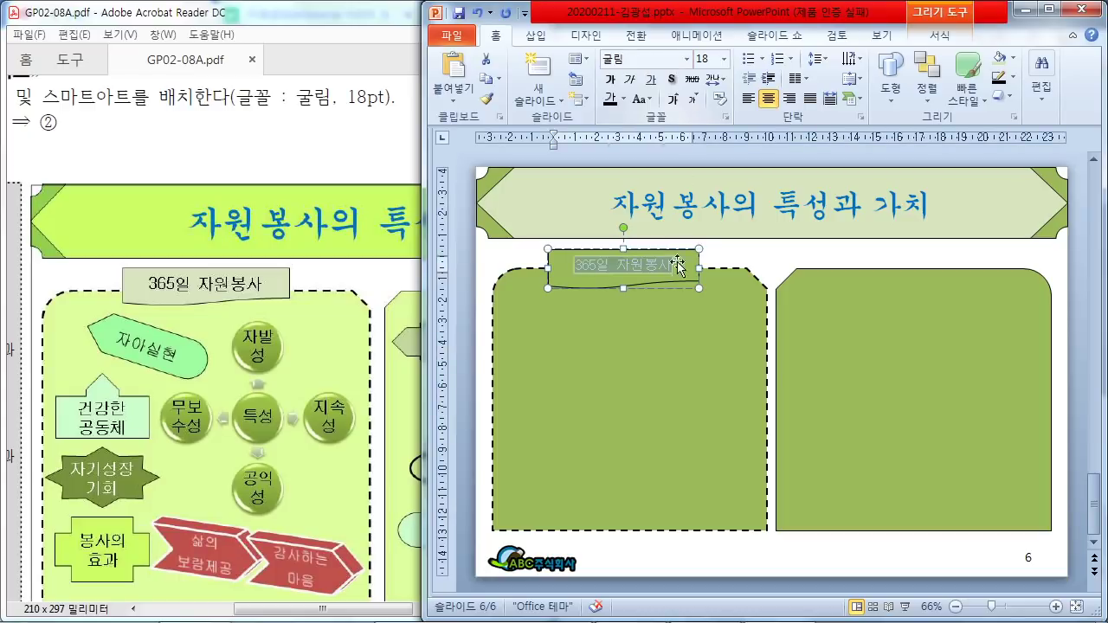
left_click(651, 250)
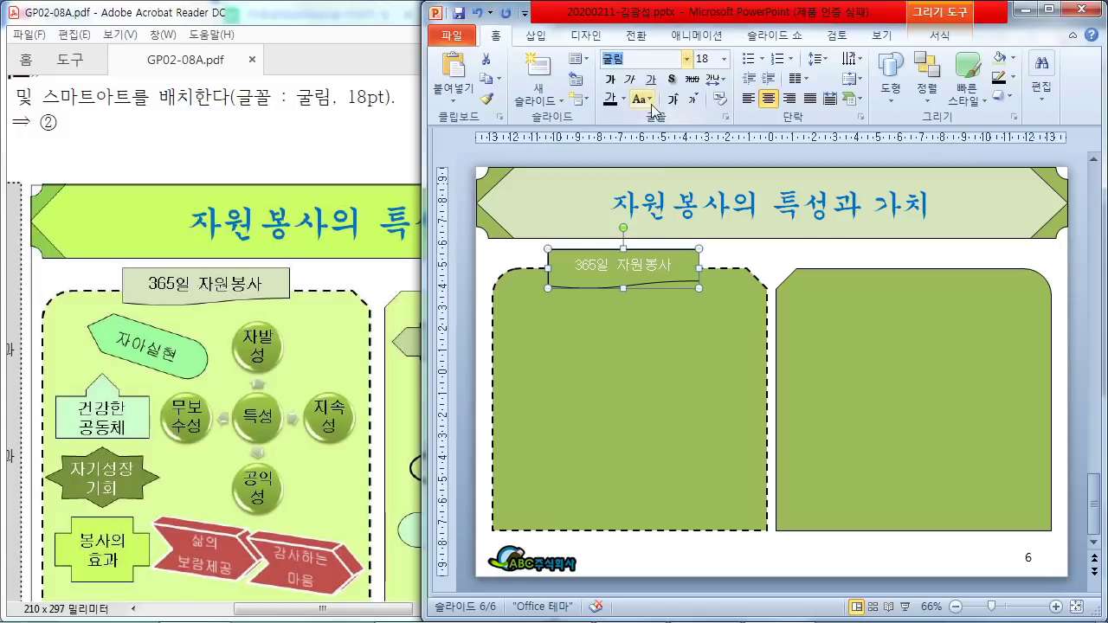
left_click(611, 98)
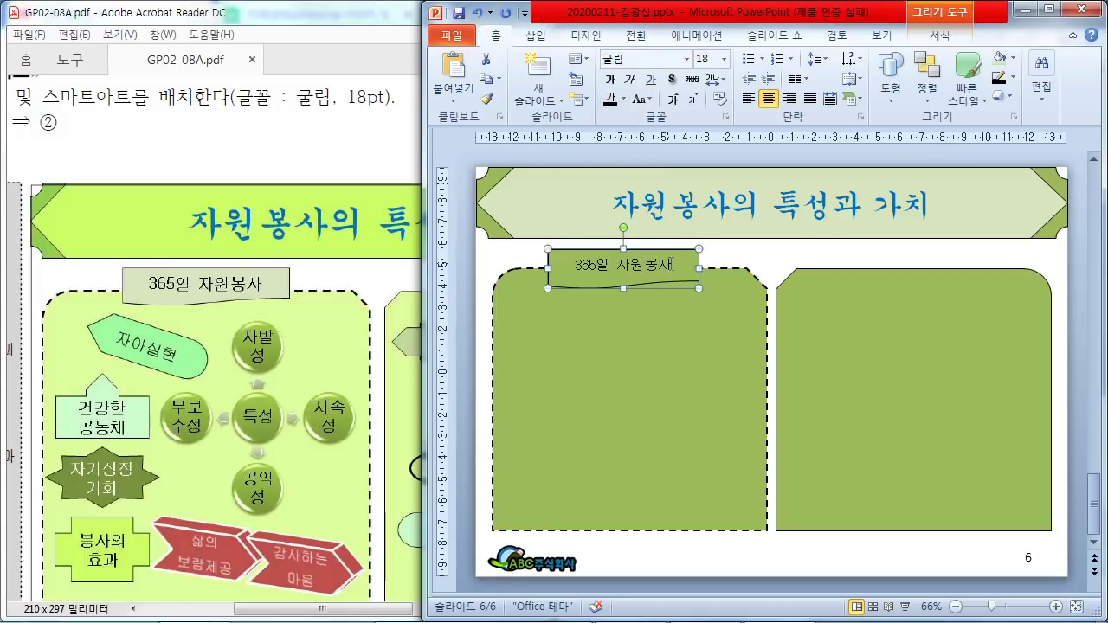
Reduce the "365일 자원봉사" banner's height slightly and make its formatting the default for new shapes
left_click_drag(624, 289, 623, 282)
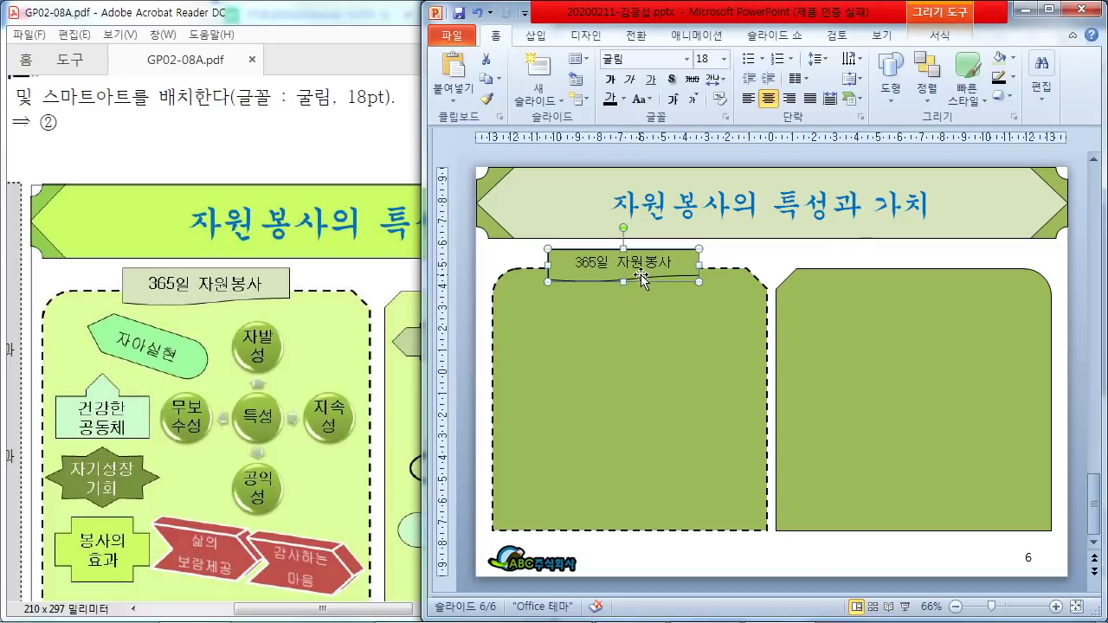
right_click(642, 278)
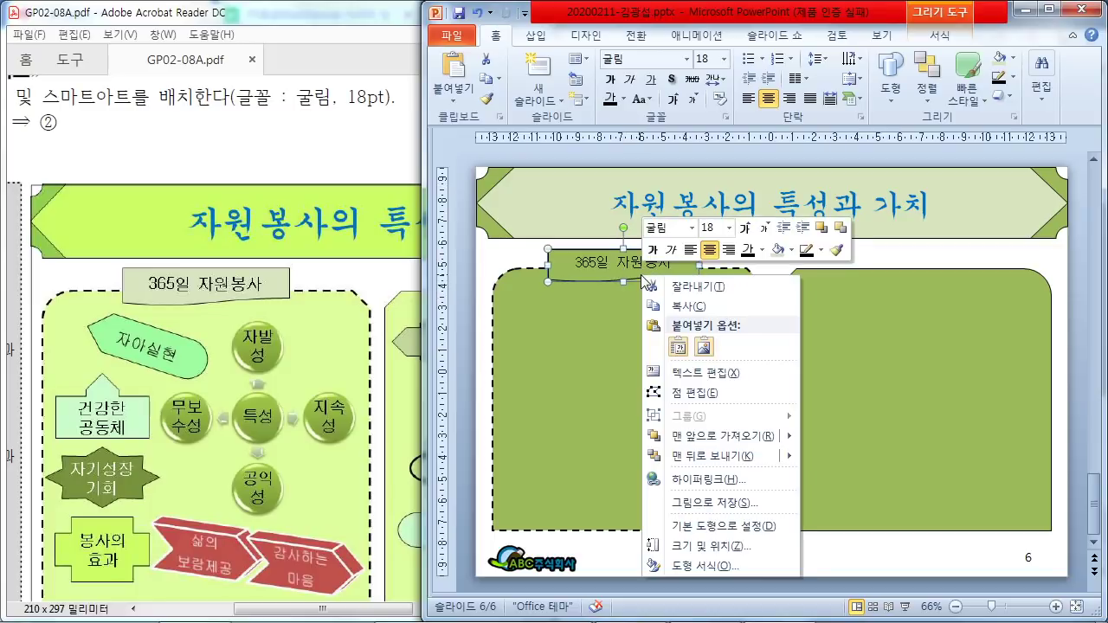
left_click(727, 526)
left_click(675, 561)
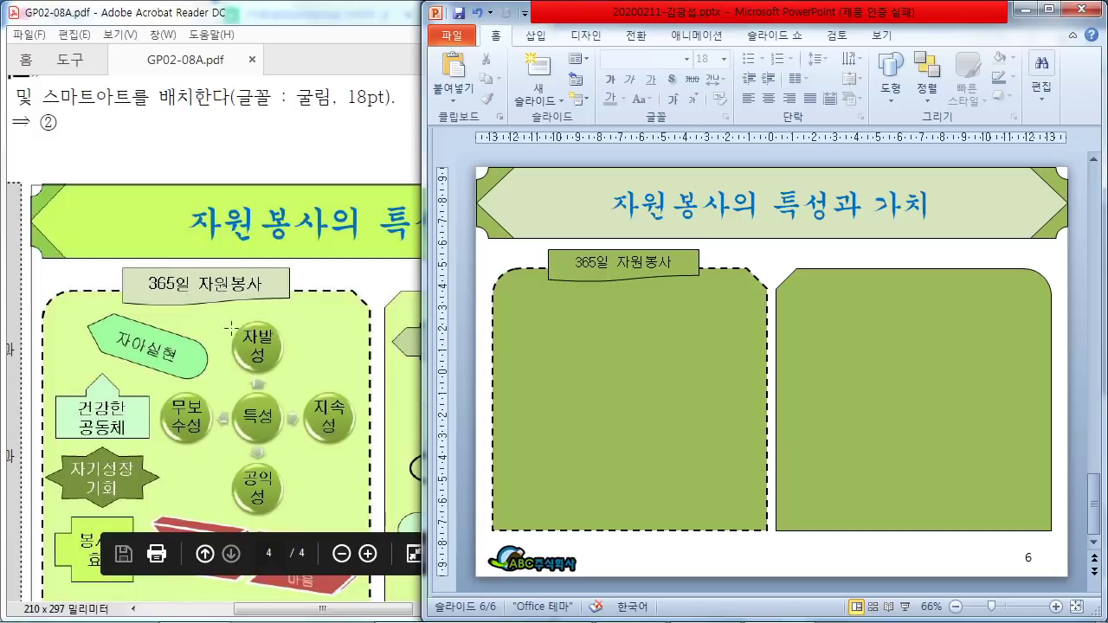
Add a flowchart Display shape labelled "자아실현" below the banner, tilted slightly clockwise and placed near the left panel's upper-left corner
left_click(536, 36)
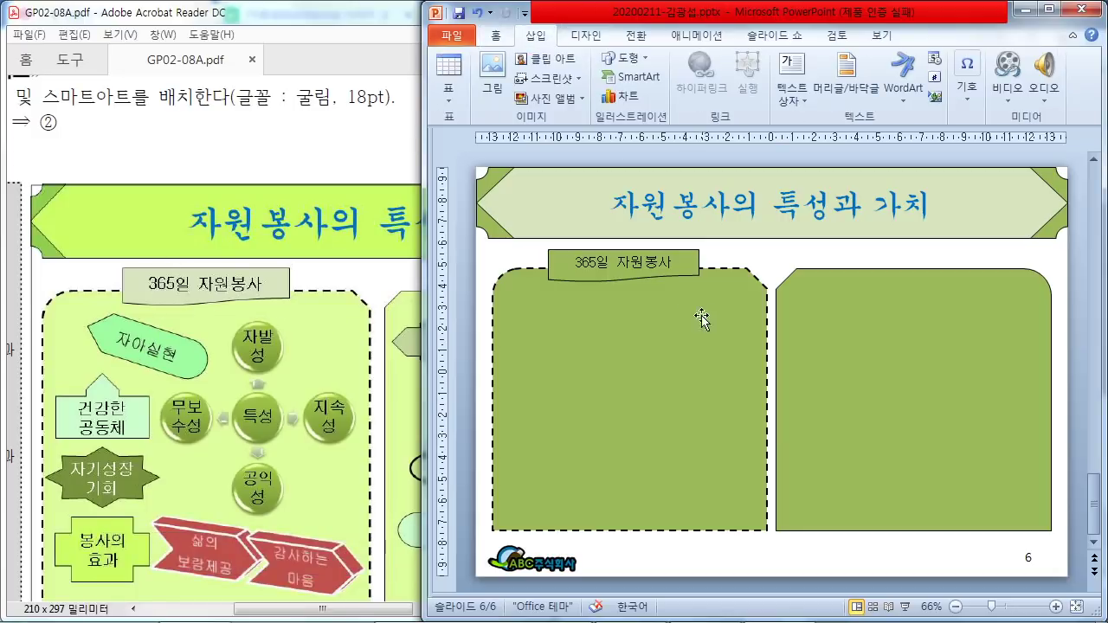
left_click(620, 58)
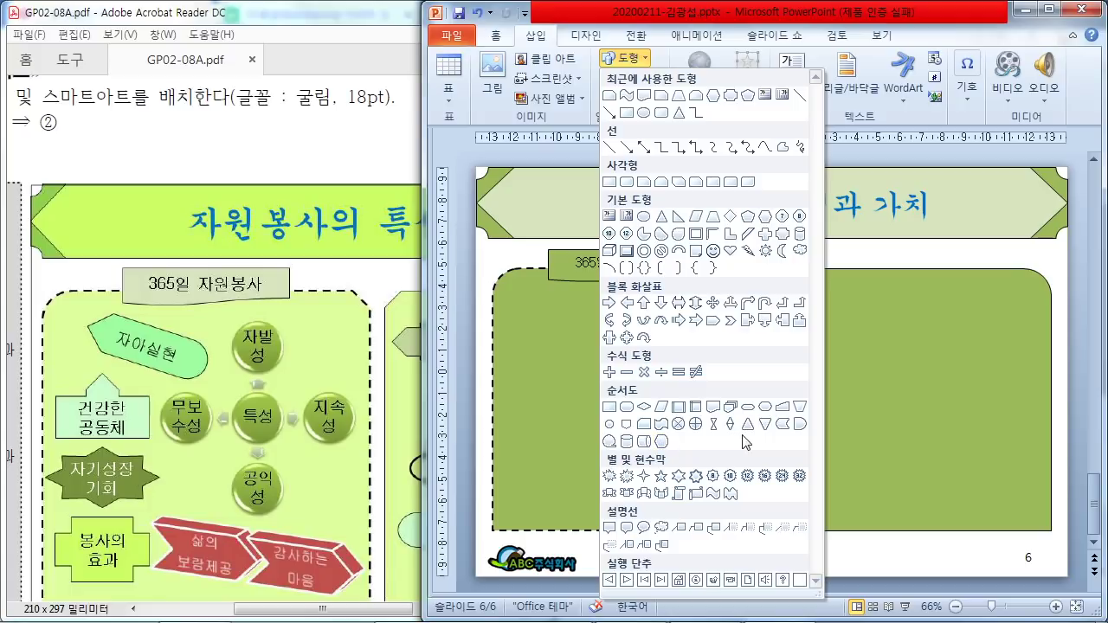
left_click(664, 443)
left_click_drag(526, 307, 647, 346)
type("자아")
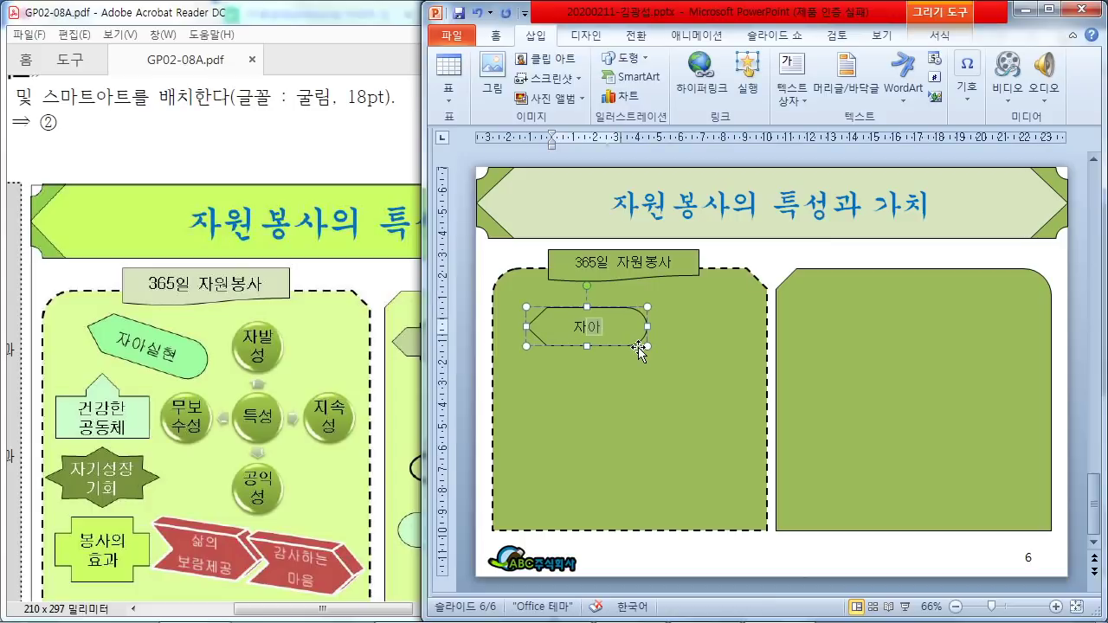
type("실현")
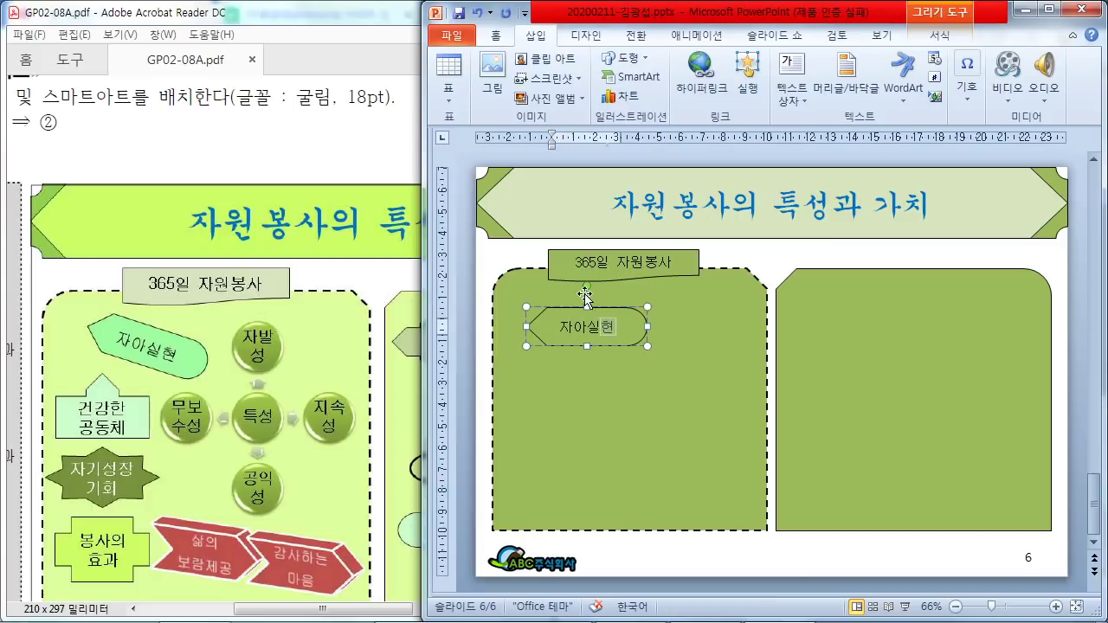
left_click_drag(587, 287, 609, 320)
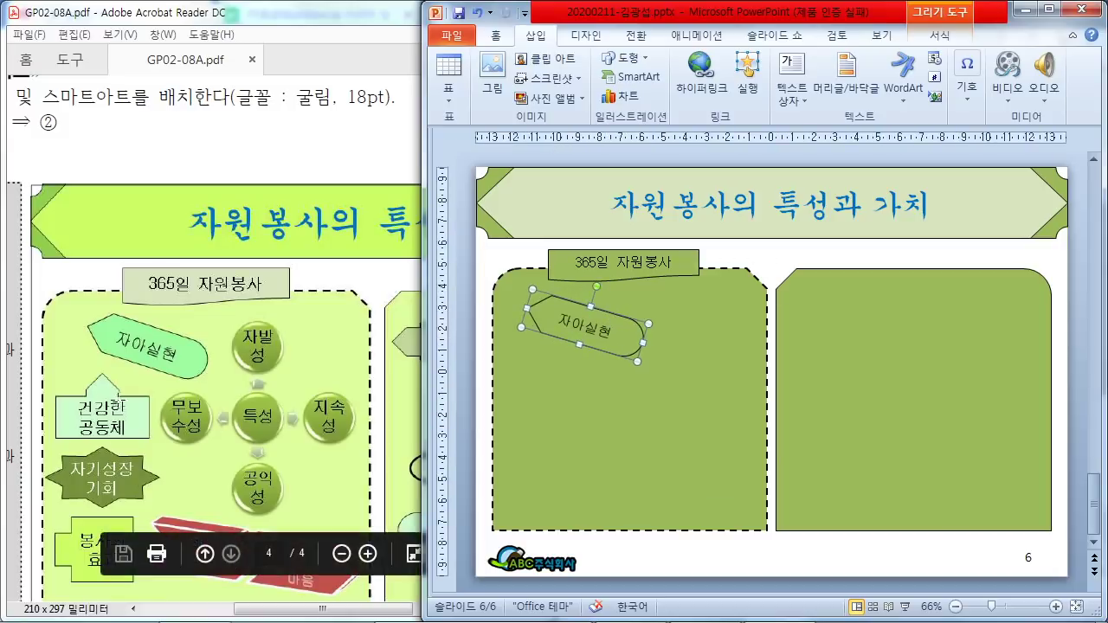
left_click_drag(609, 351, 594, 338)
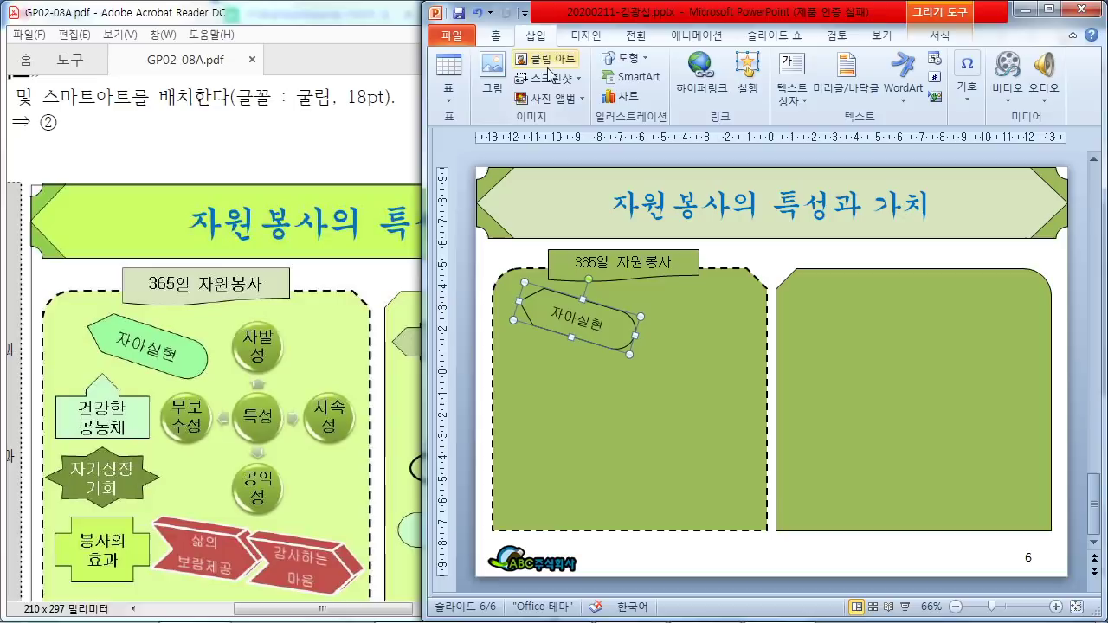
Draw an Up Arrow Callout block shape below the "자아실현" shape and enter the text "건강한 공동체" in it
left_click(621, 58)
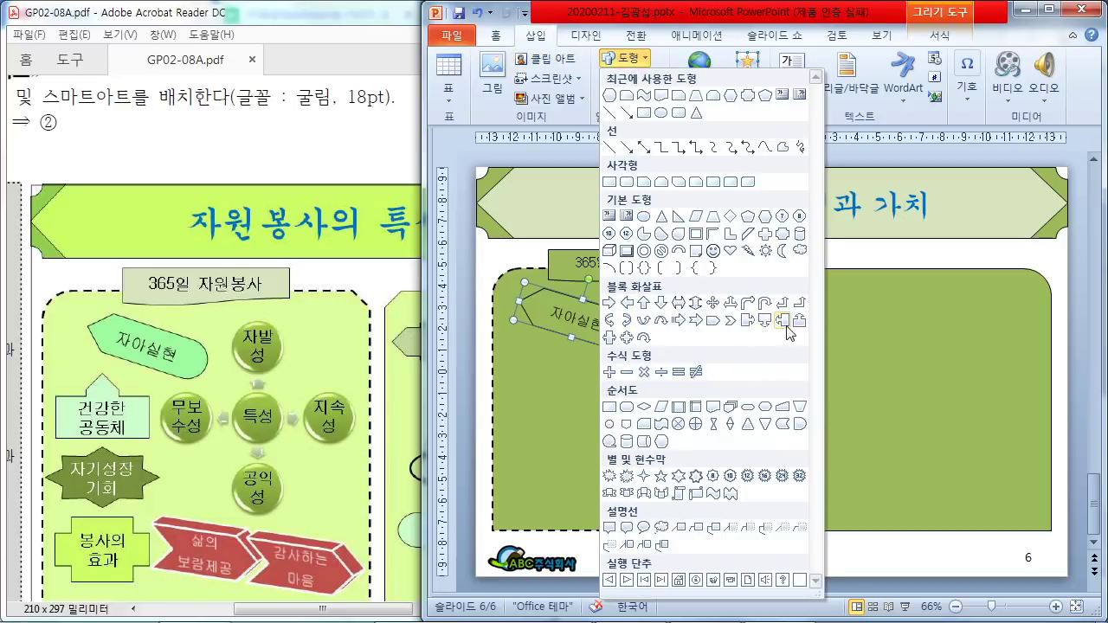
left_click(801, 321)
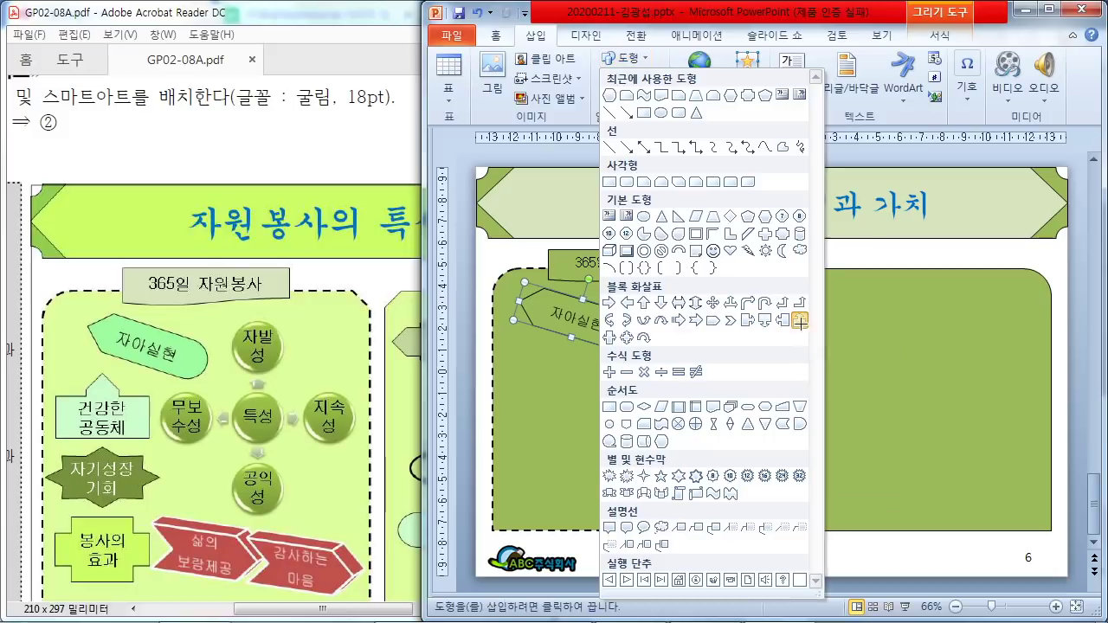
mouse_move(513, 353)
left_mouse_down()
mouse_move(611, 403)
mouse_move(599, 417)
mouse_move(559, 390)
left_mouse_up()
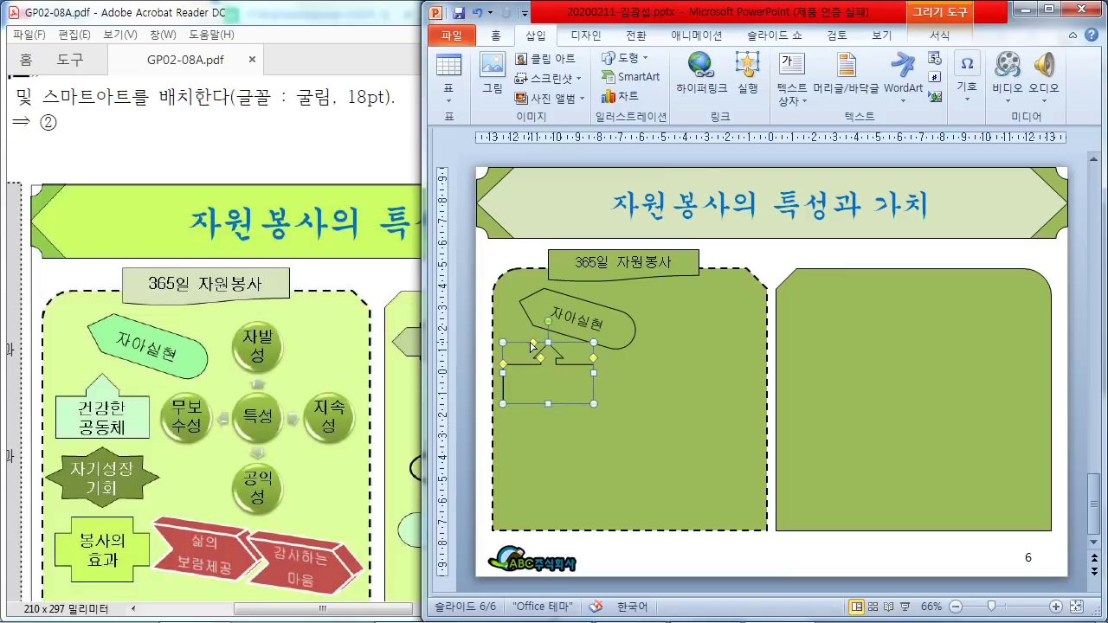
type("거")
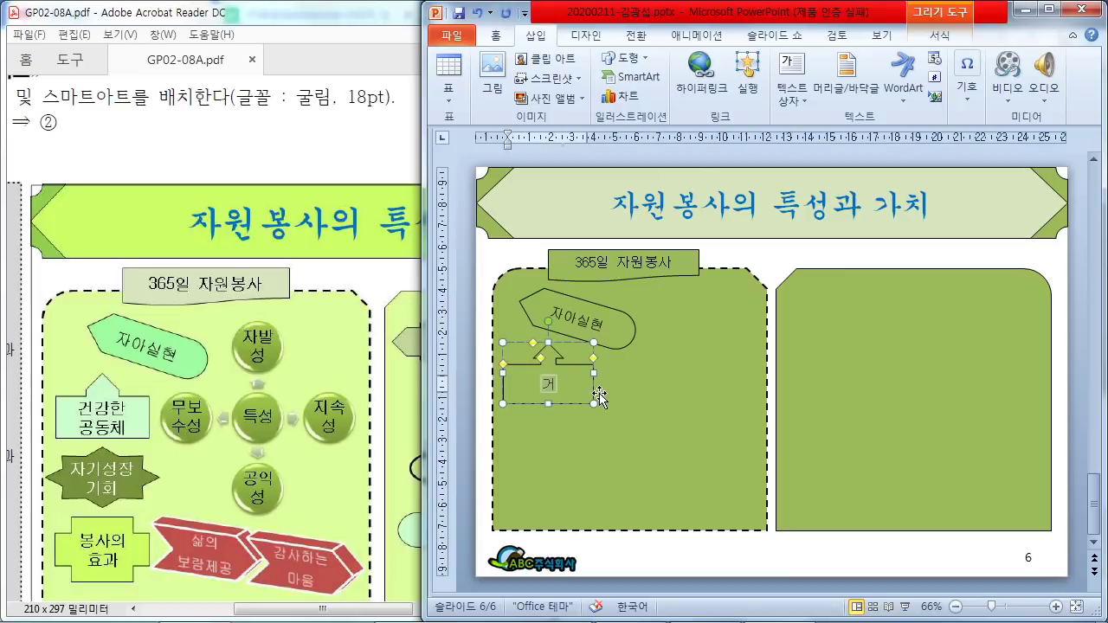
type("ㄴ강한 공도")
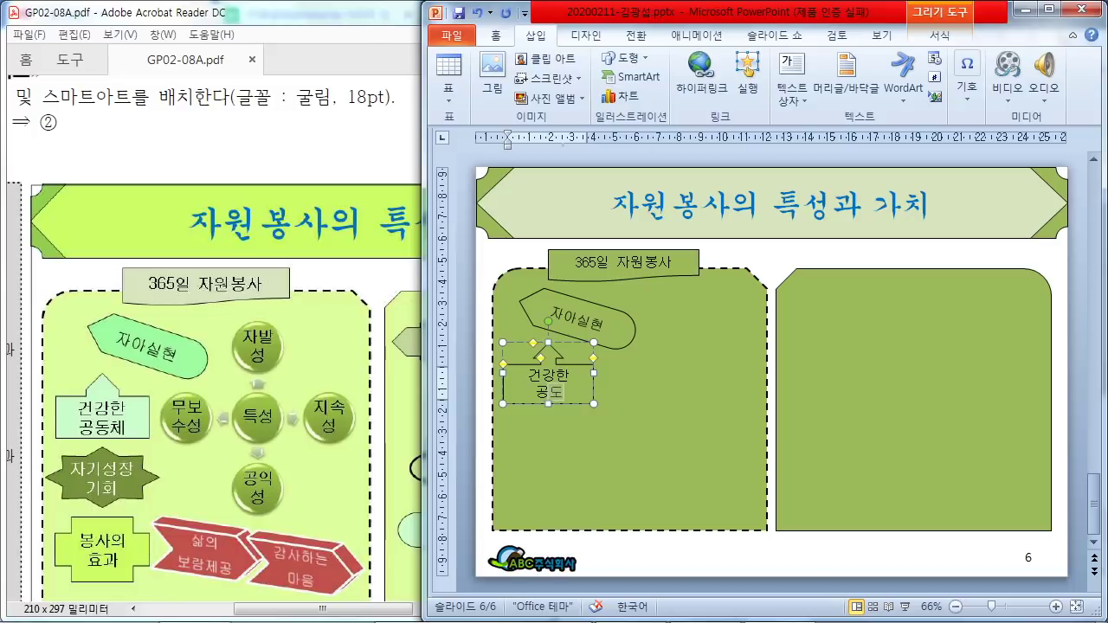
type("ㅇ체")
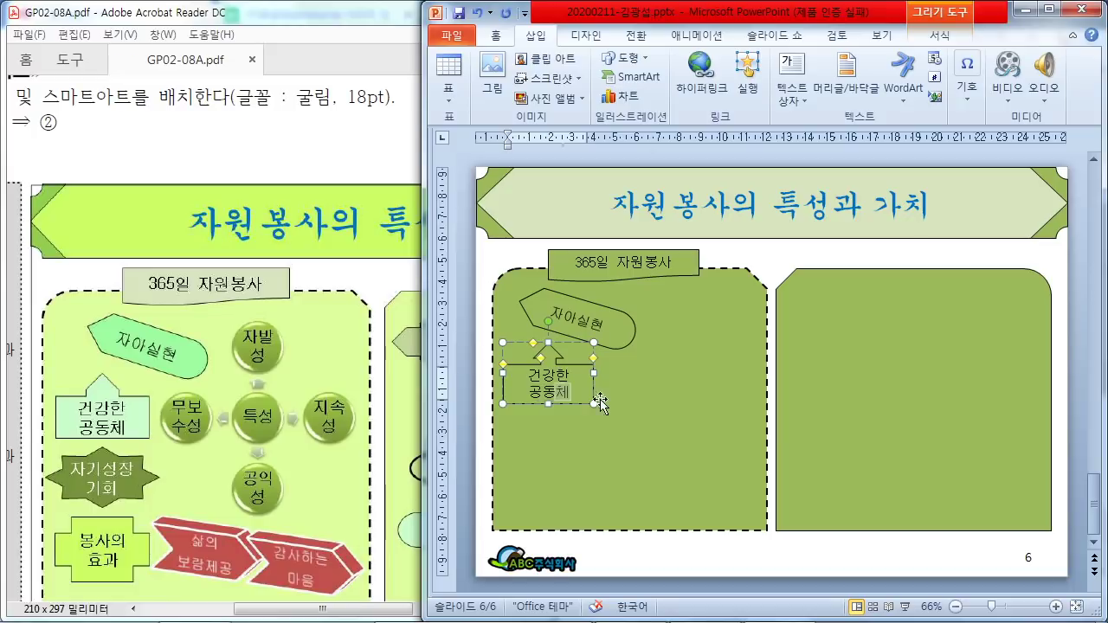
Adjust the "건강한 공동체" callout so its arrow has no narrow neck and the arrowhead sits directly on the box
left_click(540, 363)
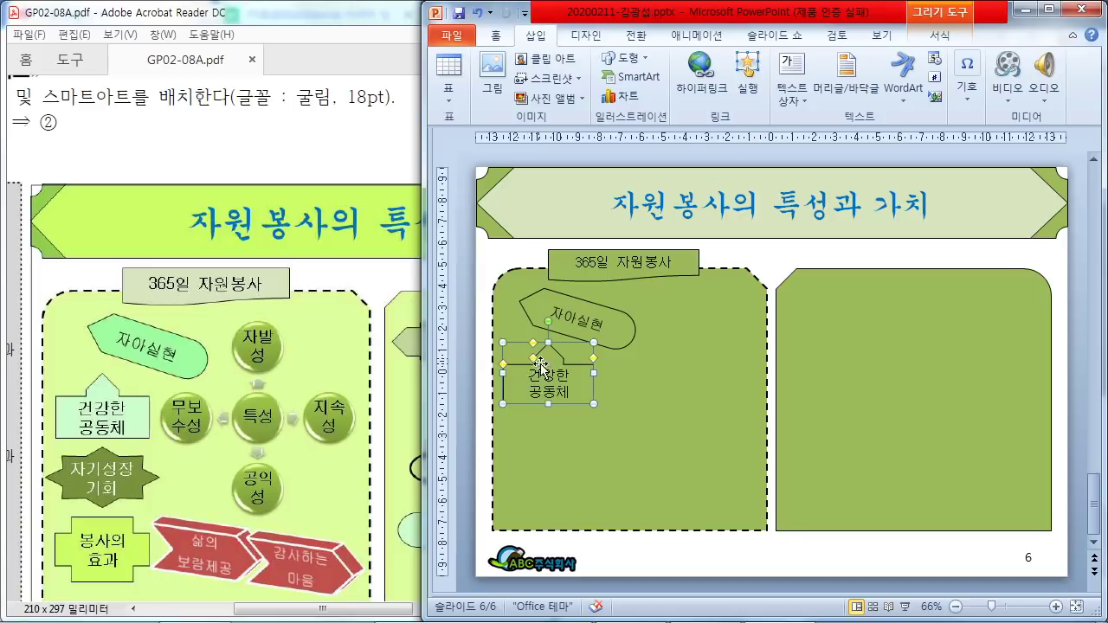
left_click(568, 392)
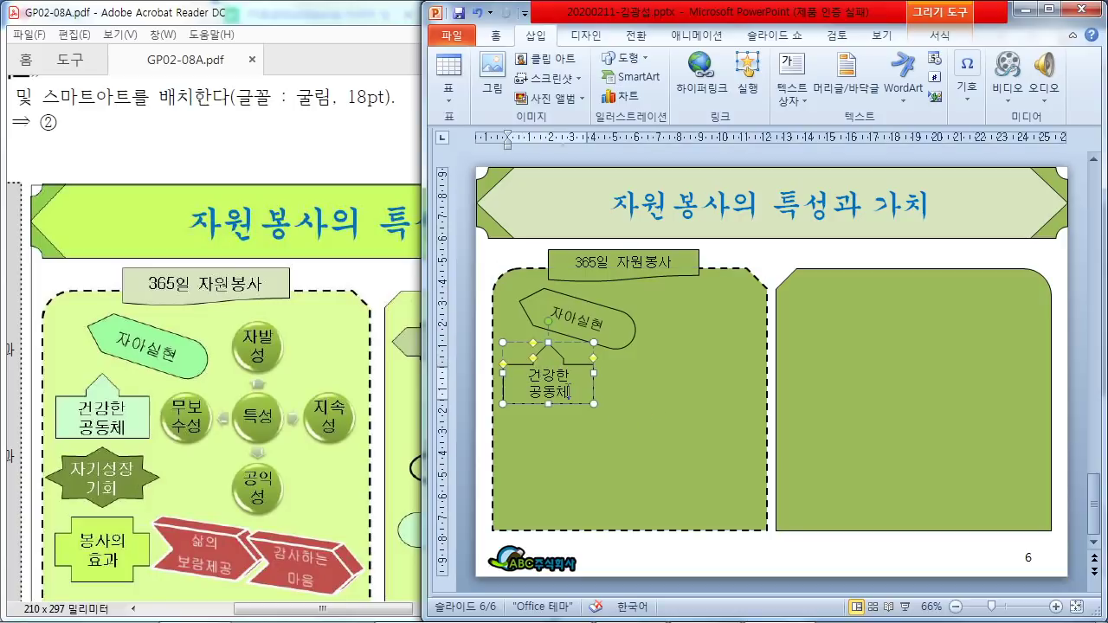
left_click(534, 363)
left_click(649, 389)
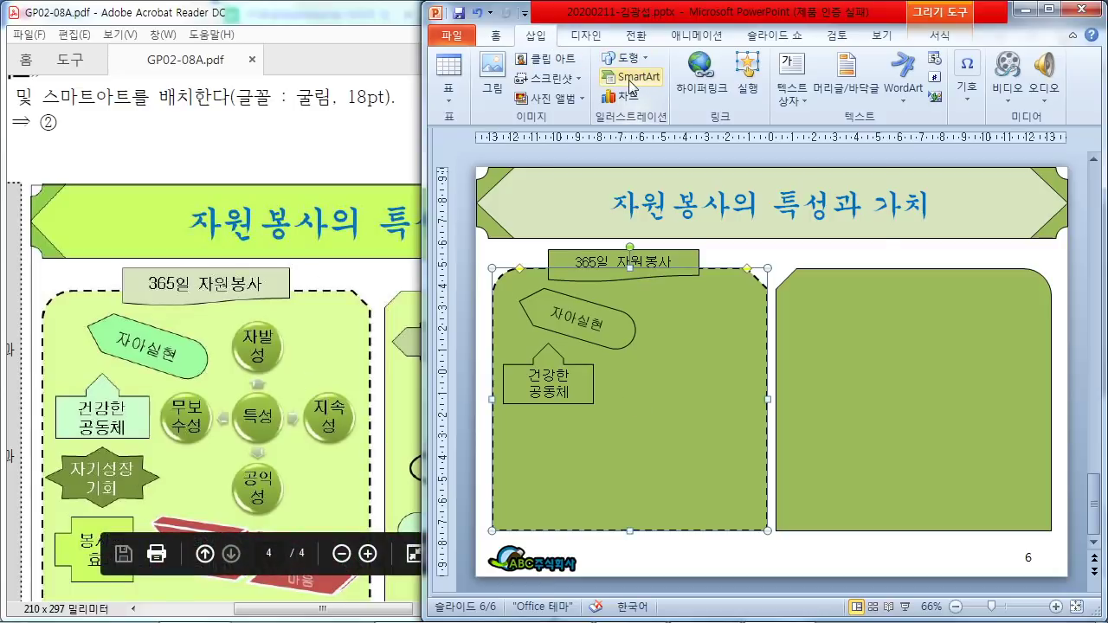
Insert a relationship-type SmartArt graphic with the 분기 방사형 (Diverging Radial) layout
left_click(641, 84)
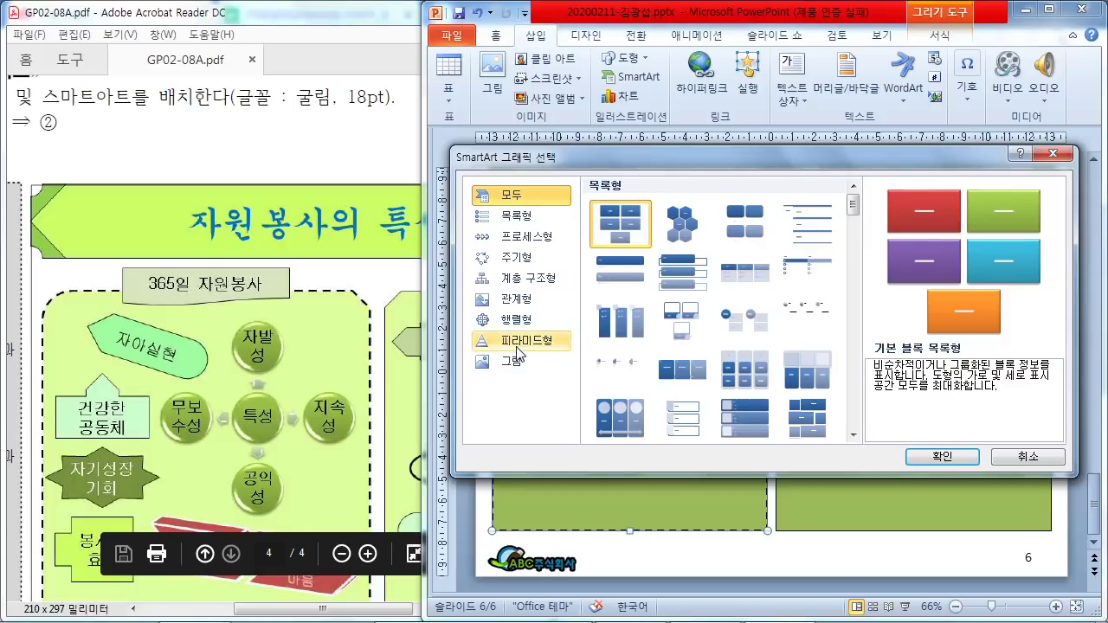
left_click(517, 299)
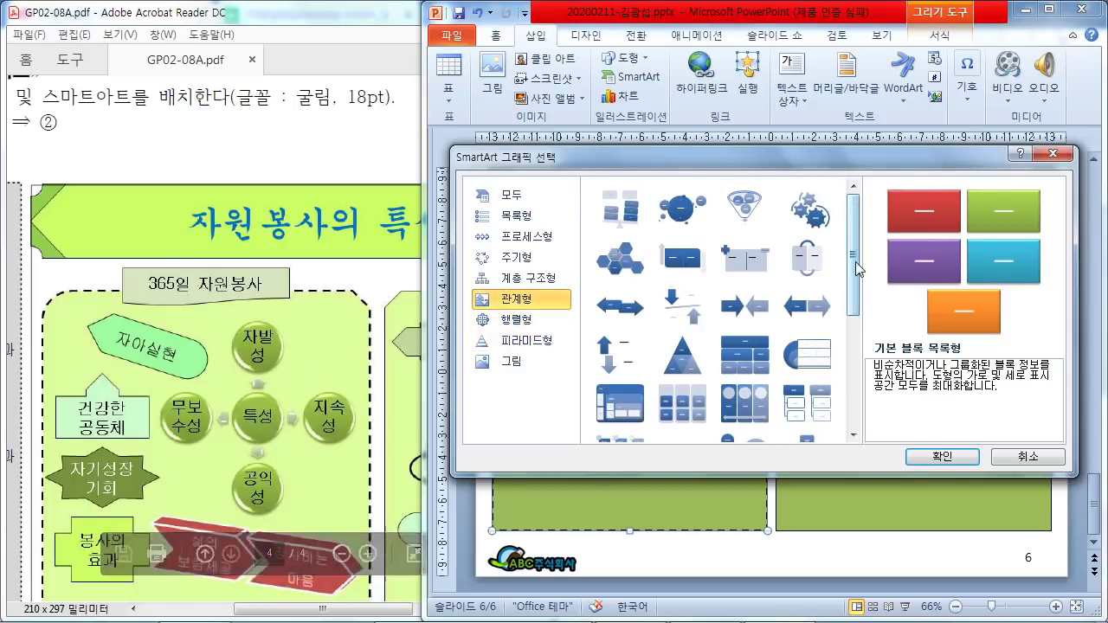
left_click_drag(854, 247, 866, 381)
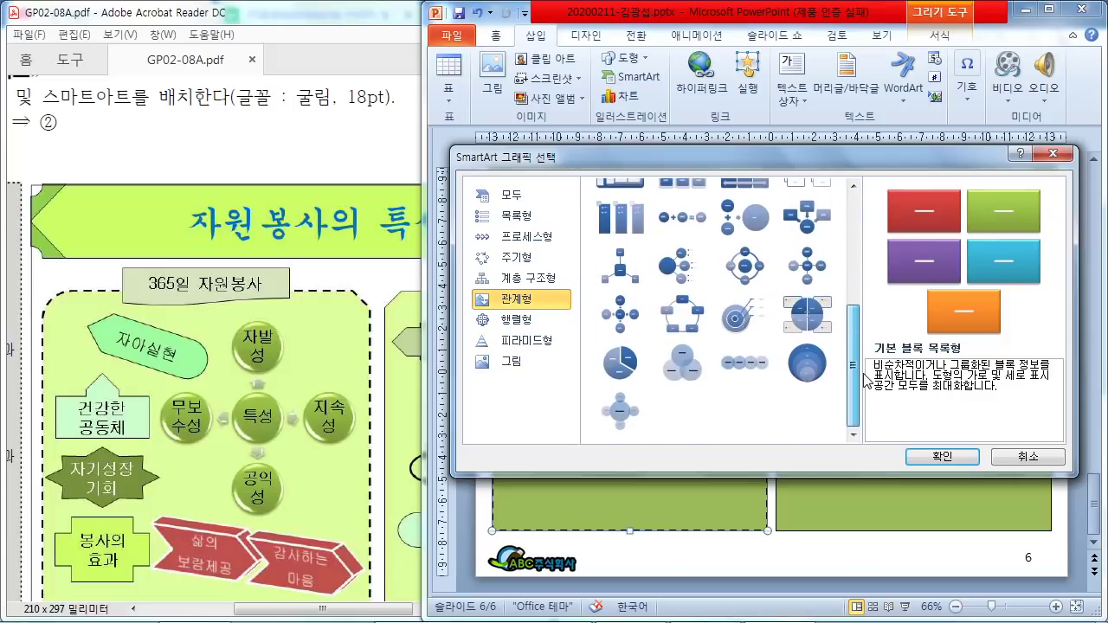
left_click(621, 316)
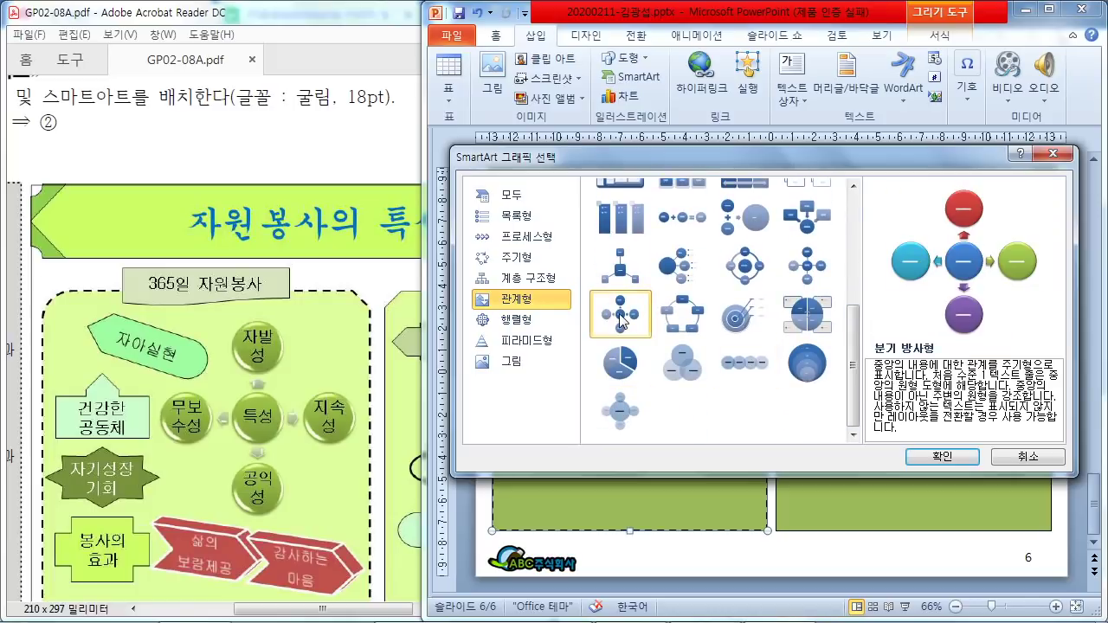
left_click(943, 457)
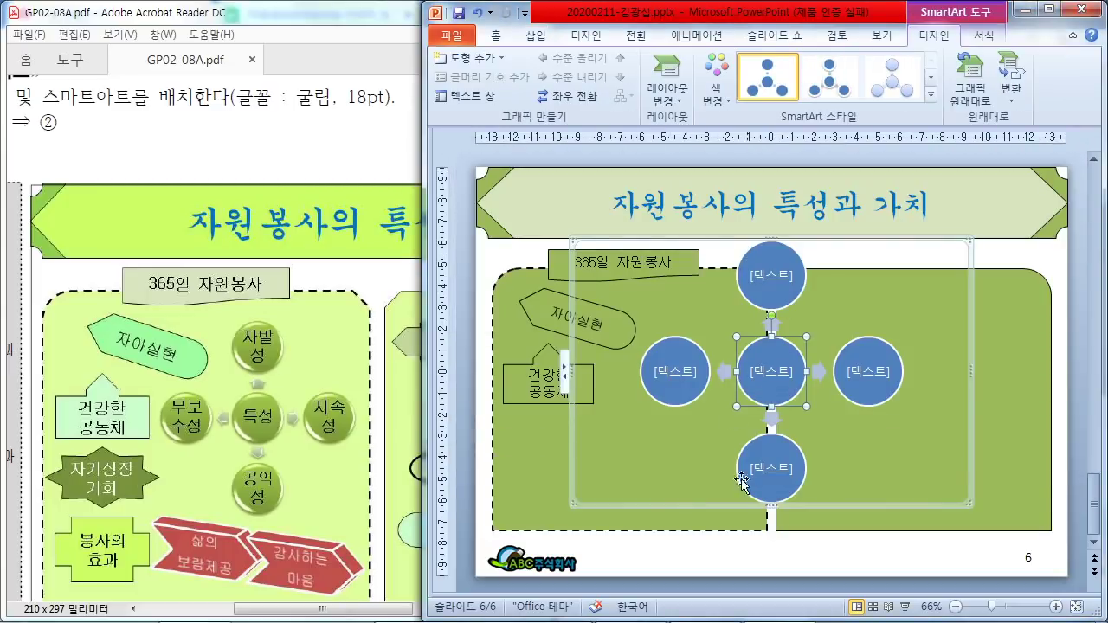
Label the SmartArt's upper circle "자발성", the central circle "특성" and the left circle "무보수성"
left_click(770, 278)
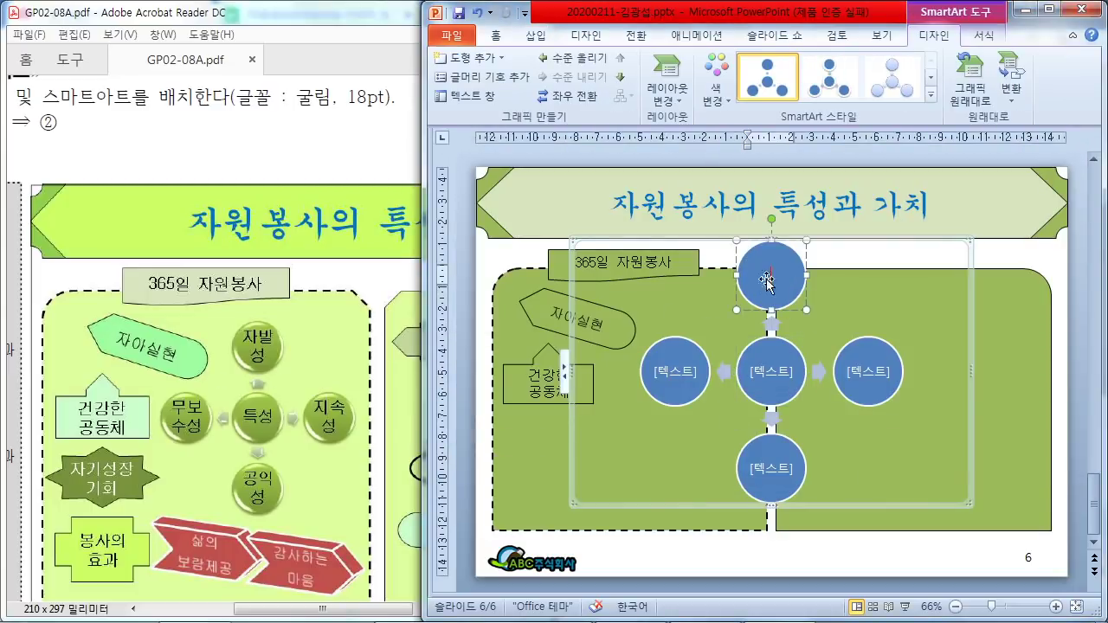
type("자")
type("발성")
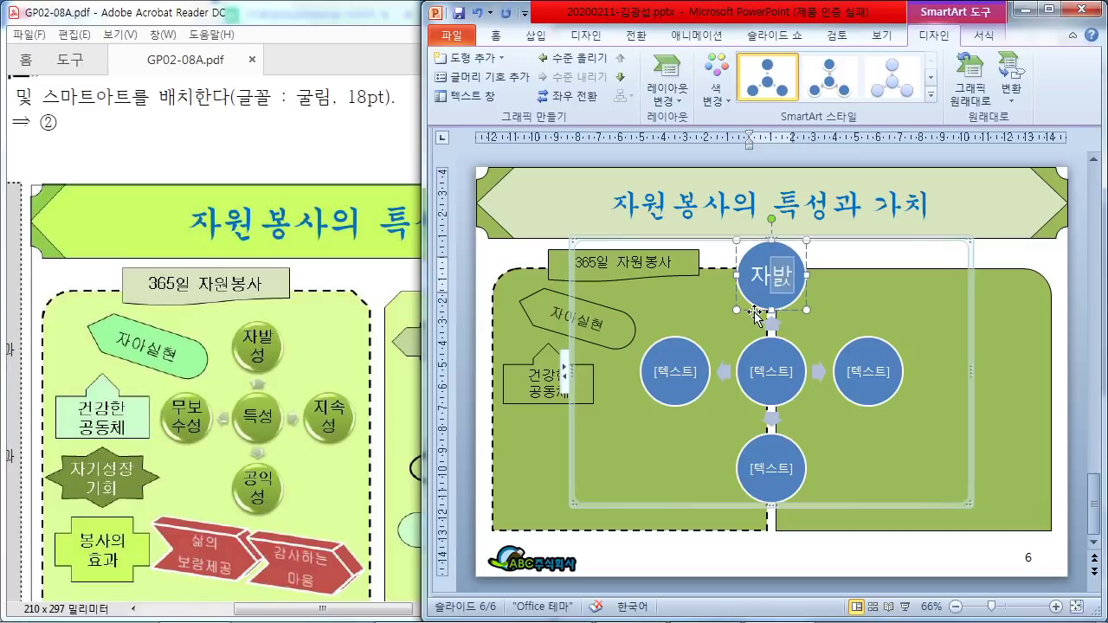
left_click(779, 363)
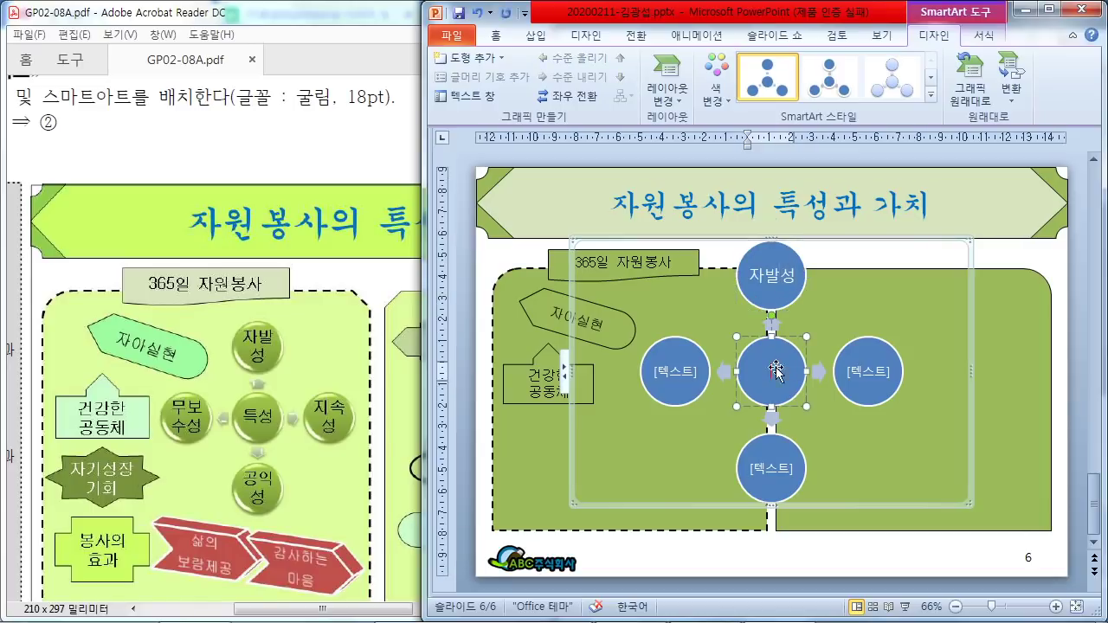
type("특성")
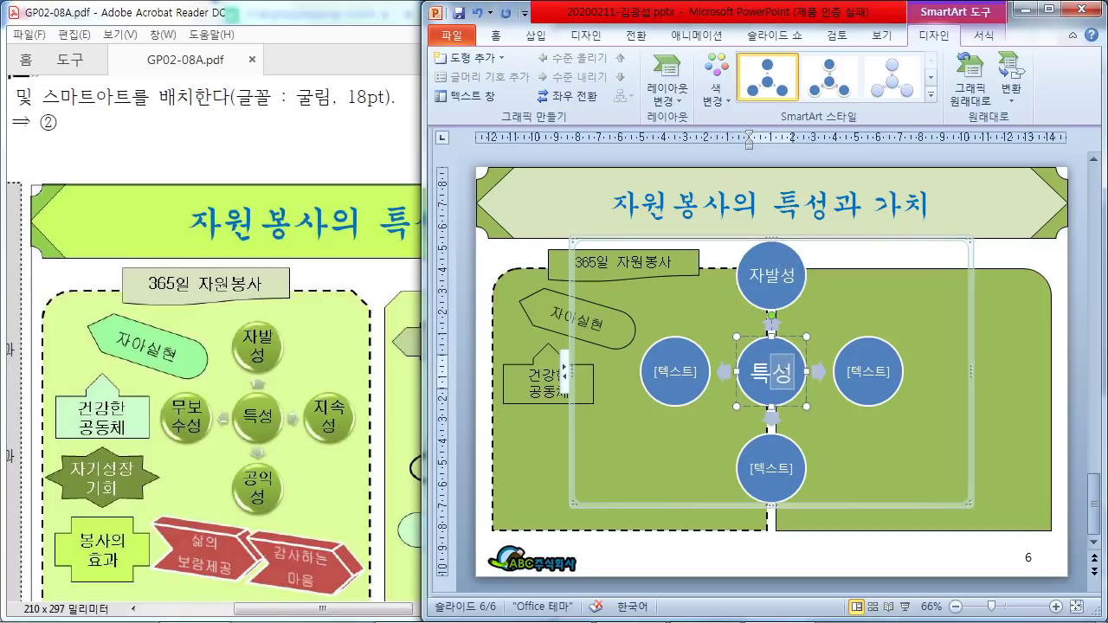
left_click(681, 371)
type("무보")
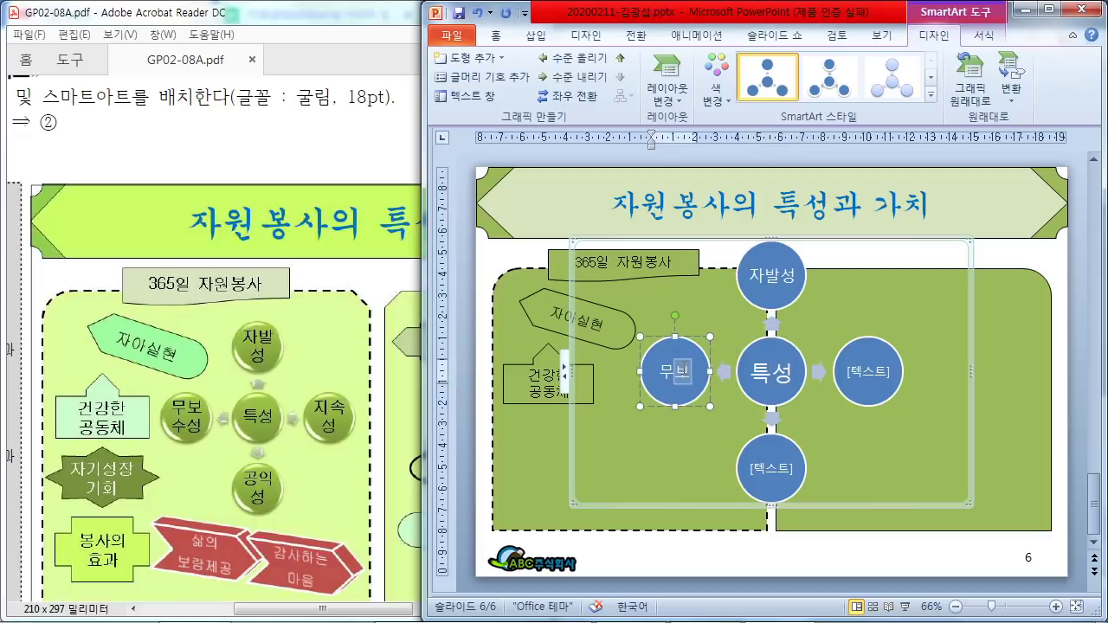
type("수성")
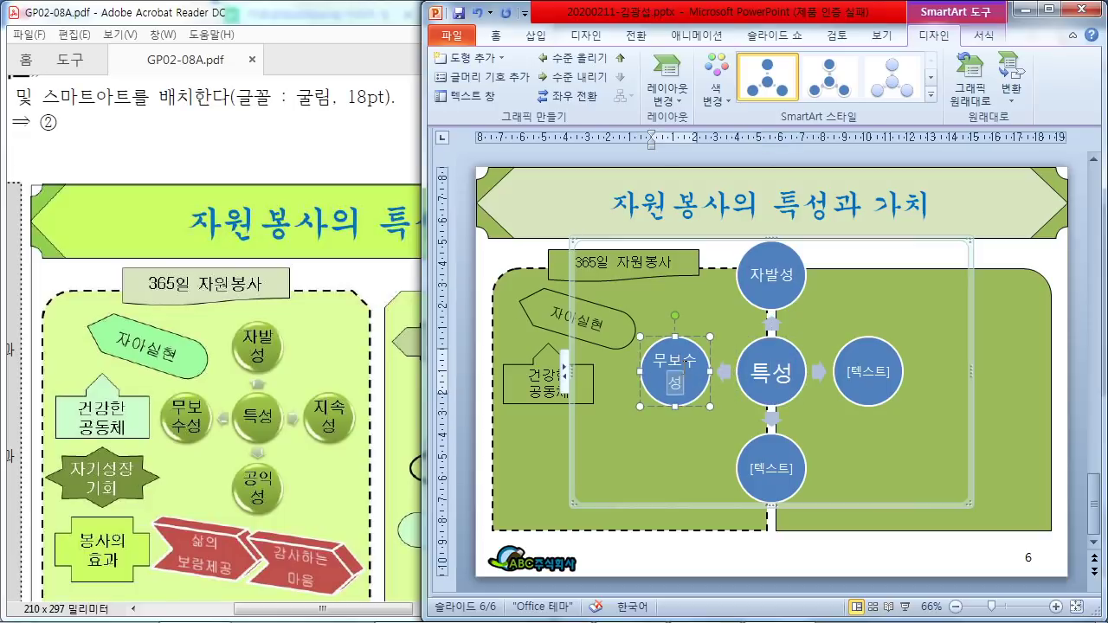
Label the SmartArt's right circle "지속성" and its lower circle "공익성"
left_click(879, 378)
type("지속성")
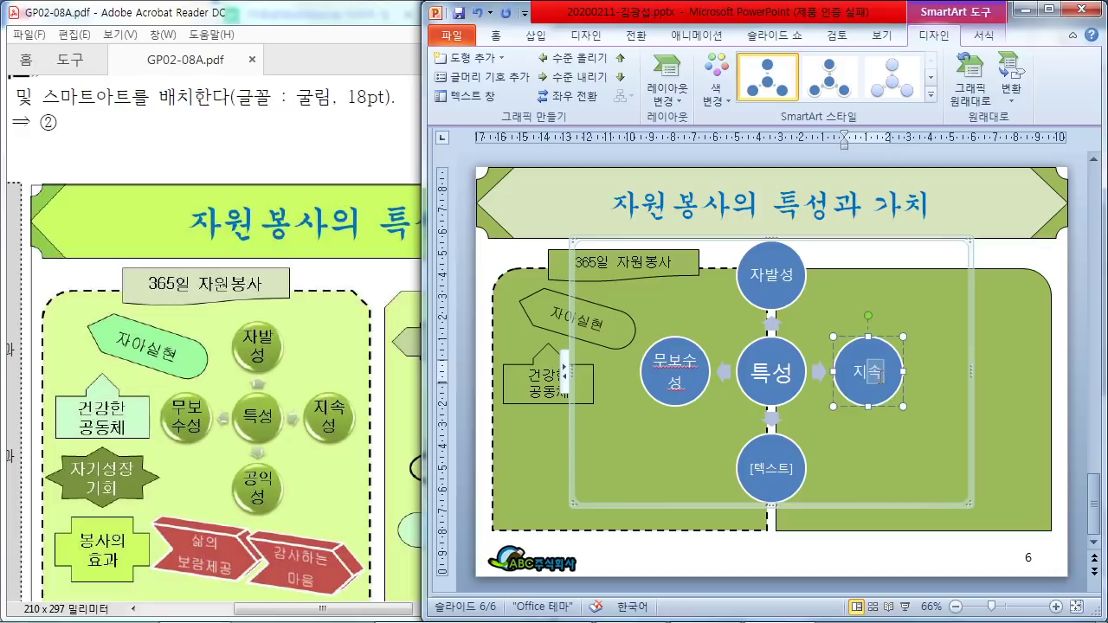
left_click(780, 464)
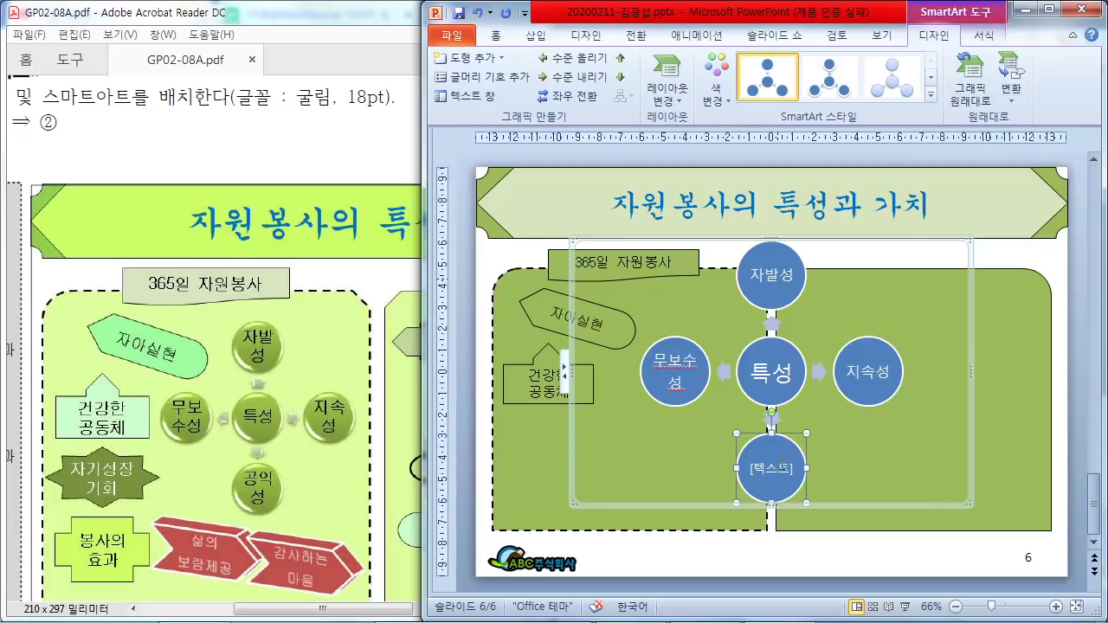
left_click(774, 459)
type("고")
type("익성")
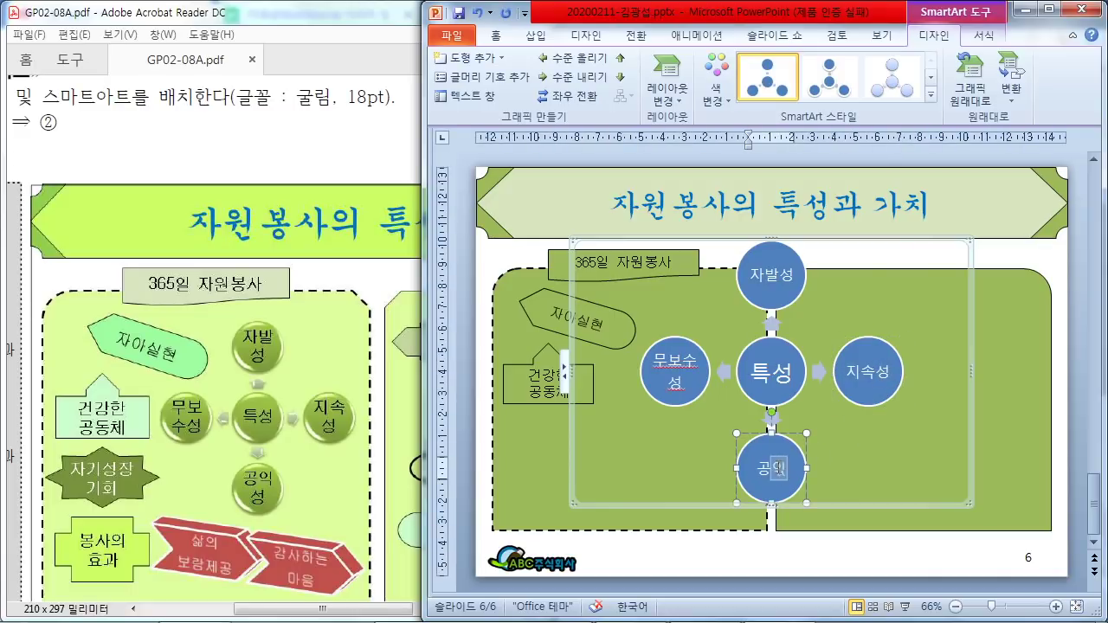
Set all text in the radial SmartArt to the 굴림 font at 18 pt
left_click(972, 257)
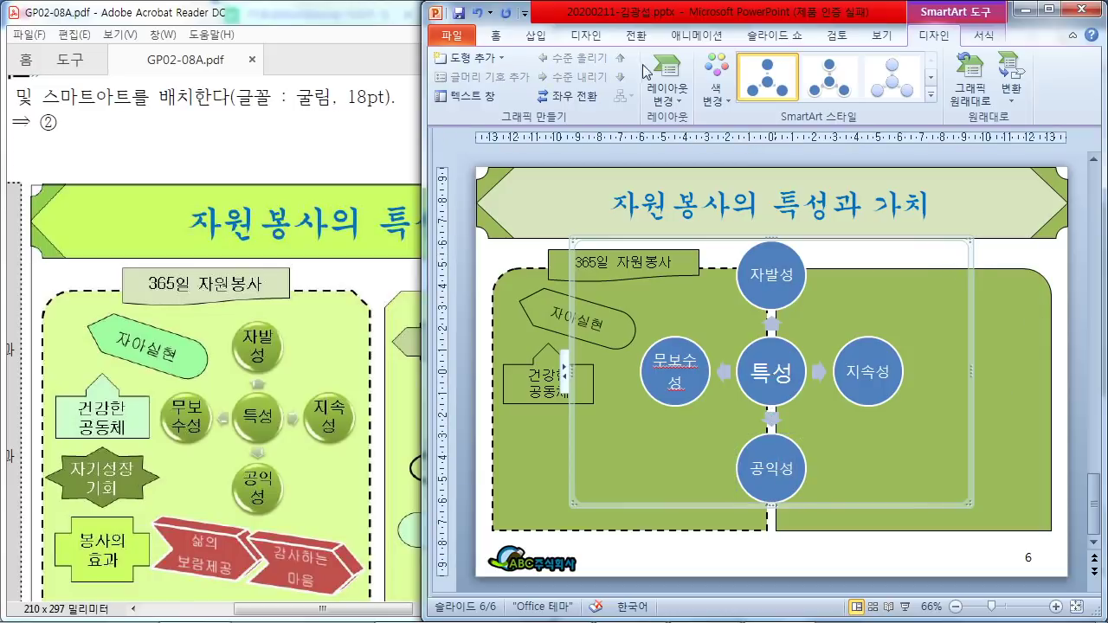
left_click(506, 36)
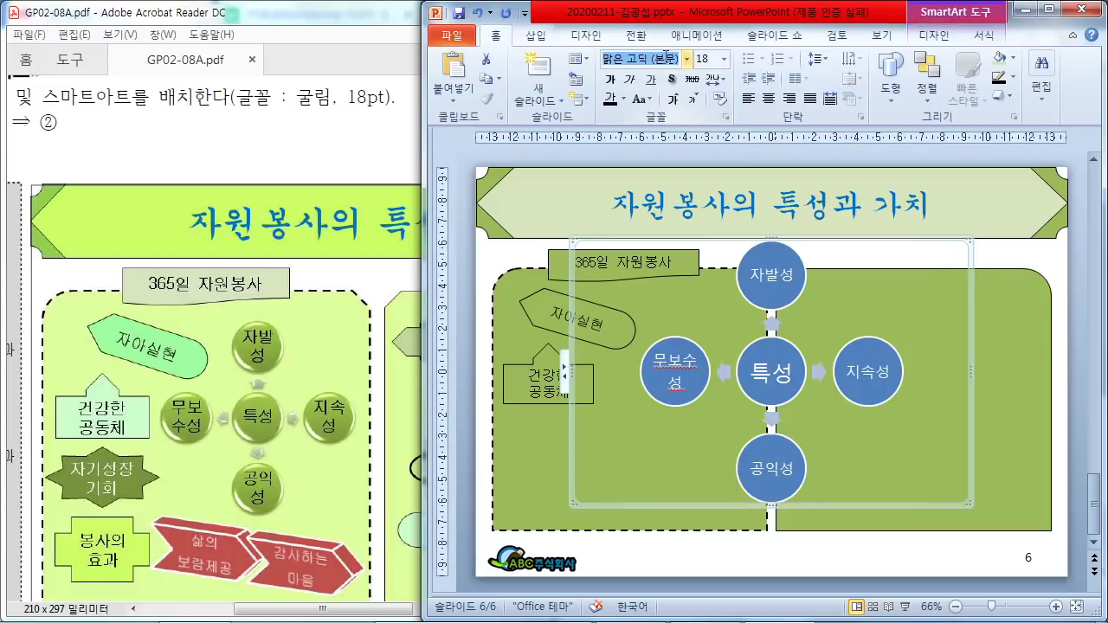
type("굴림")
key("Return")
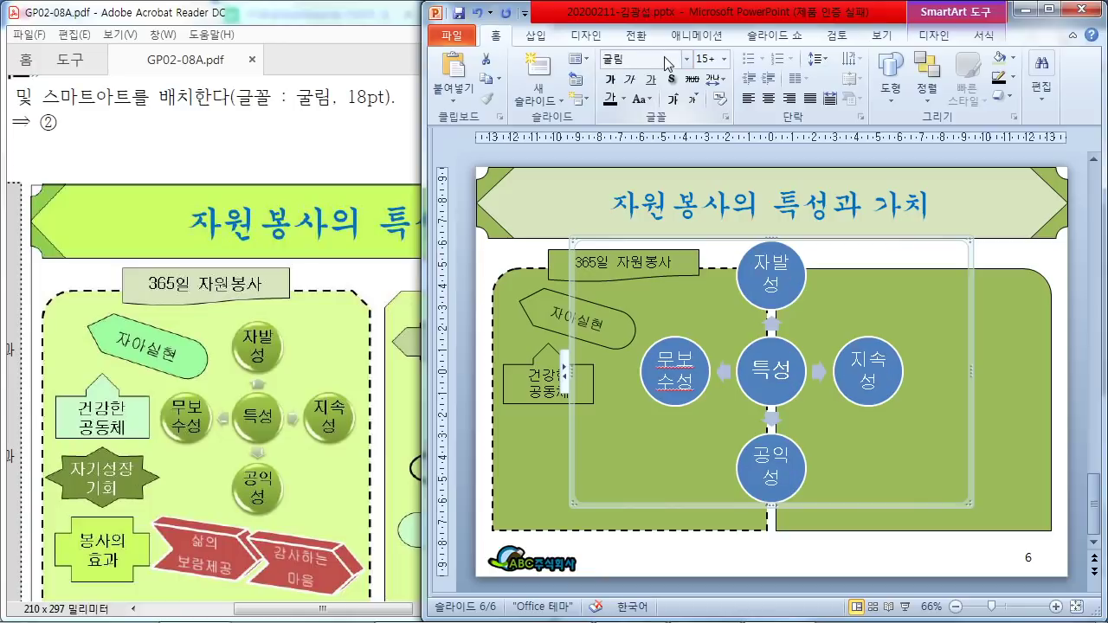
left_click(717, 61)
type("18")
key("Return")
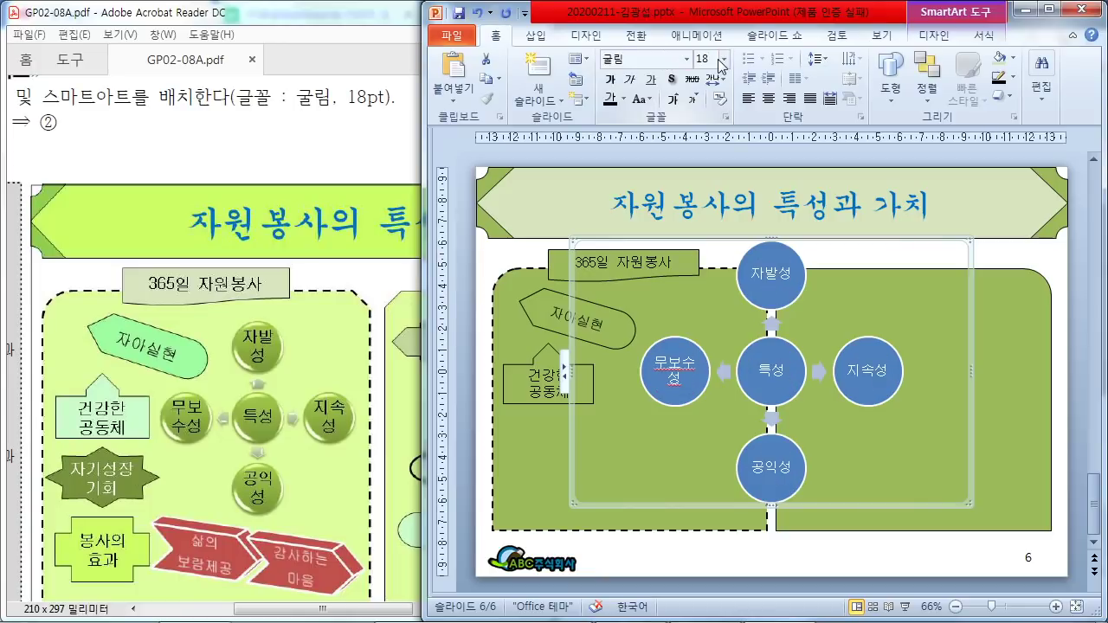
Check the required SmartArt design in the PDF sheet and apply the 3차원 광택 처리 style to the radial SmartArt
left_click(354, 612)
left_click_drag(354, 612, 257, 580)
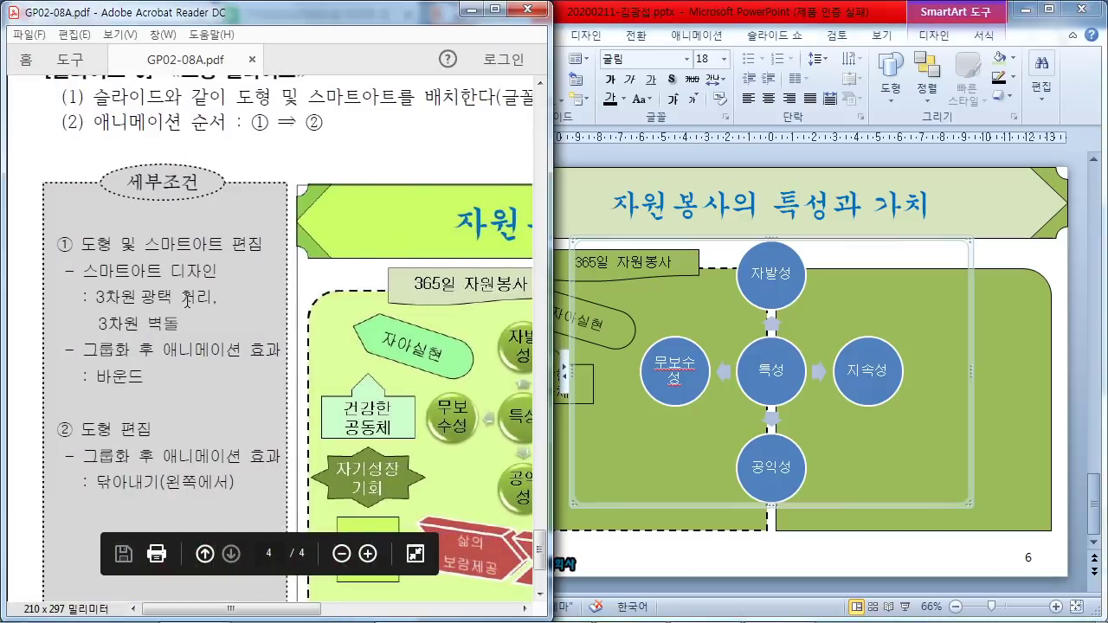
left_click(974, 260)
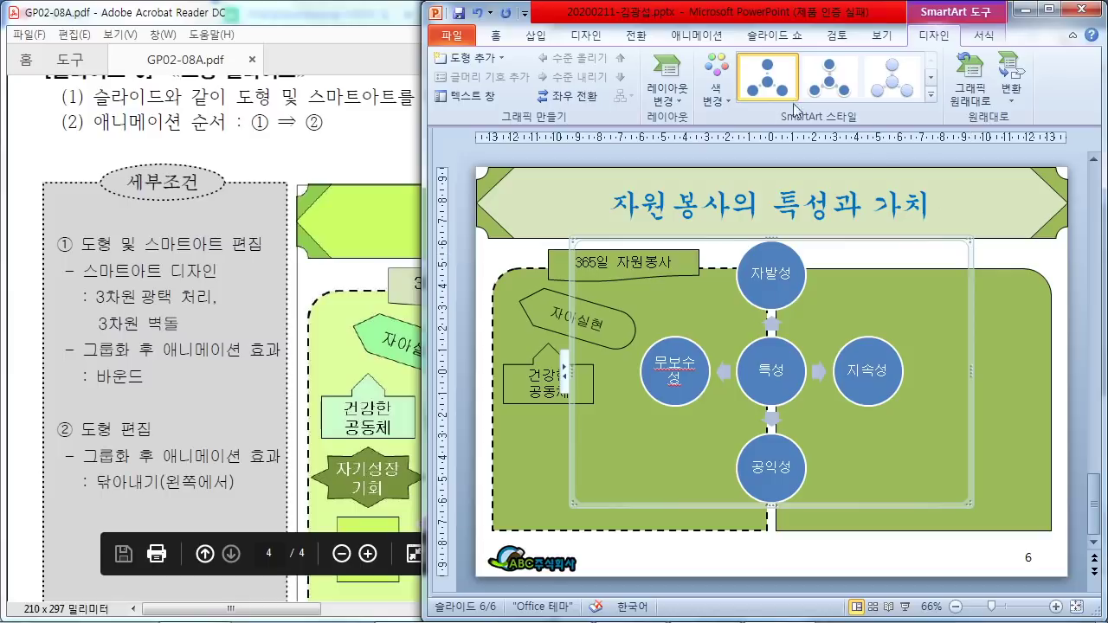
left_click(931, 95)
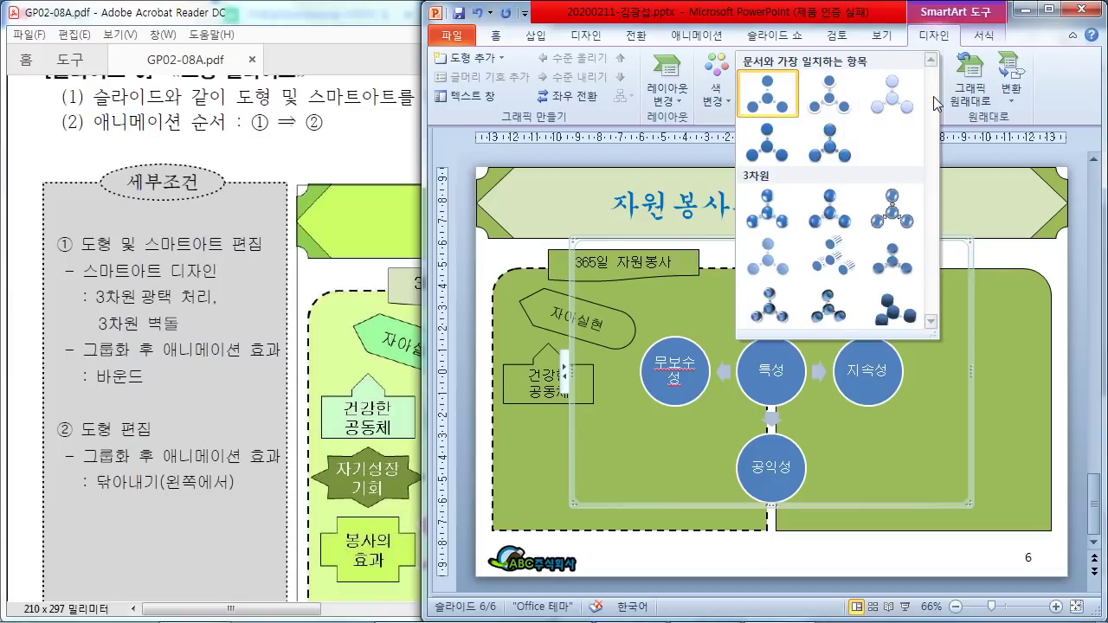
left_click(767, 212)
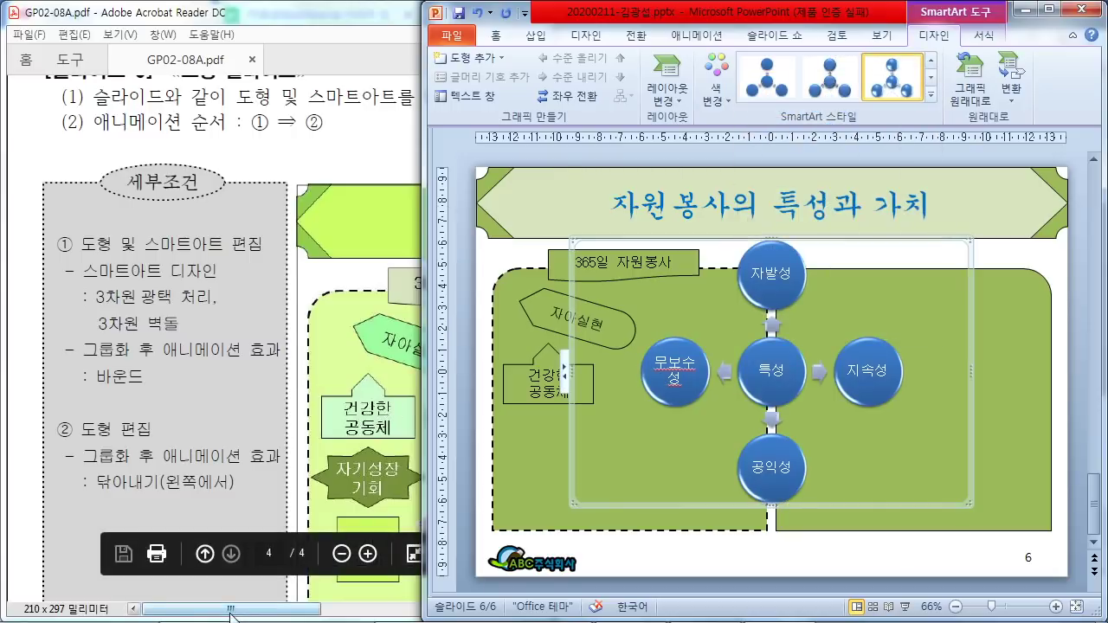
Change the text colour of the whole radial SmartArt to black
left_click_drag(232, 609, 321, 609)
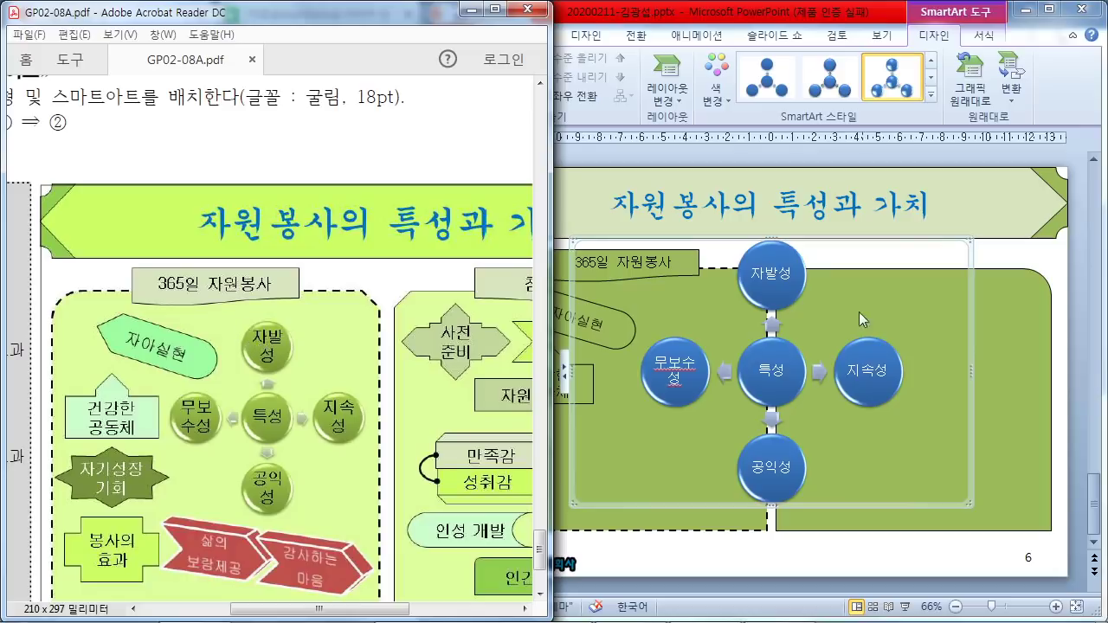
left_click(974, 266)
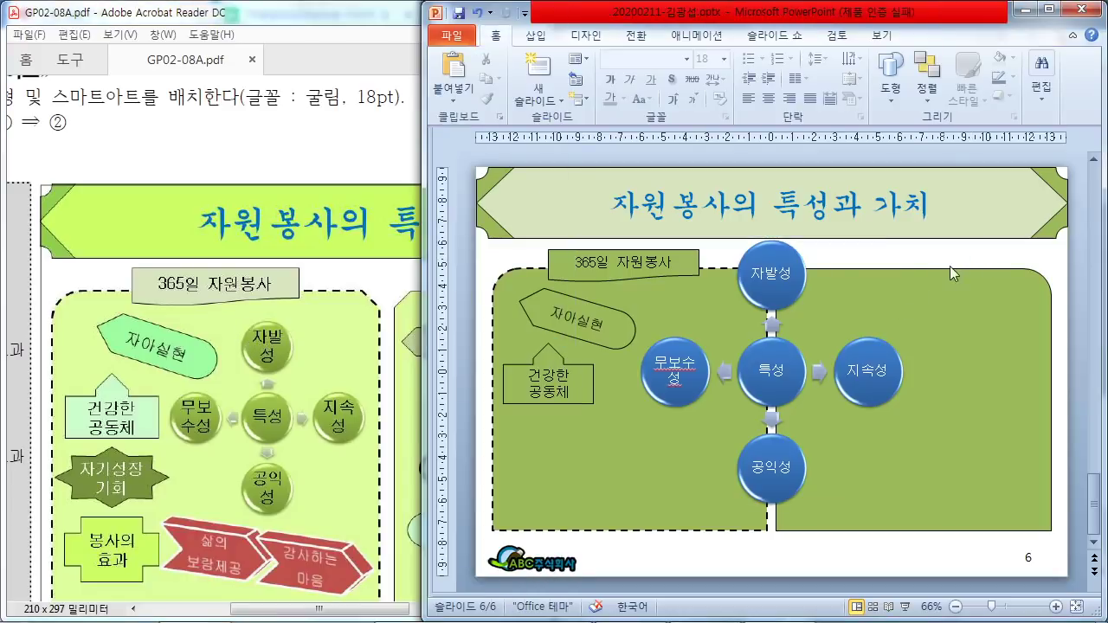
left_click(791, 258)
left_click(965, 260)
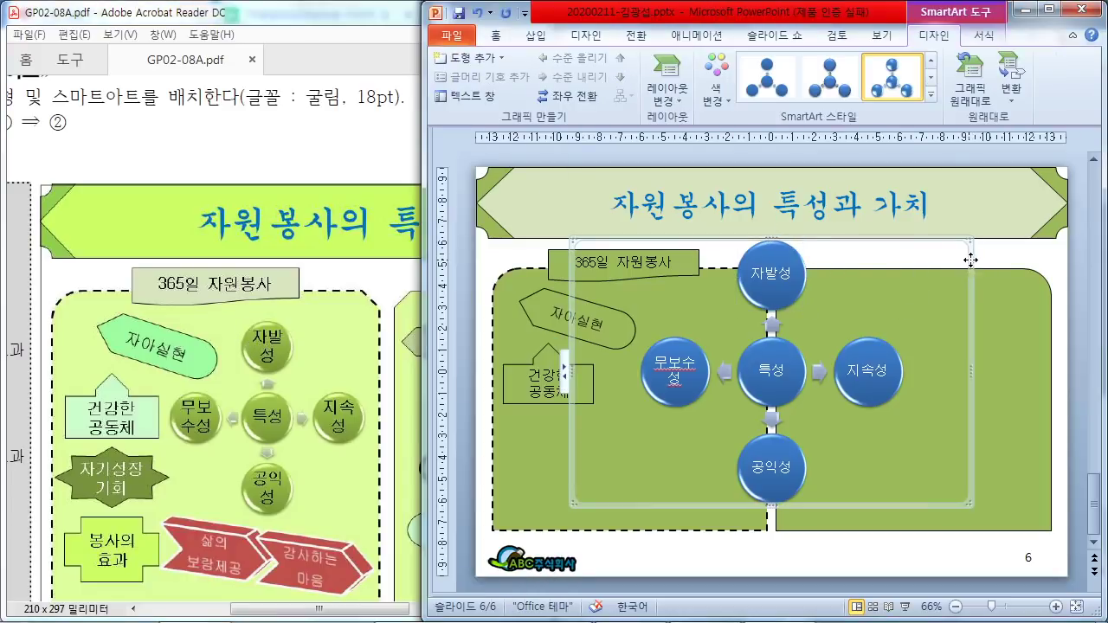
left_click(495, 36)
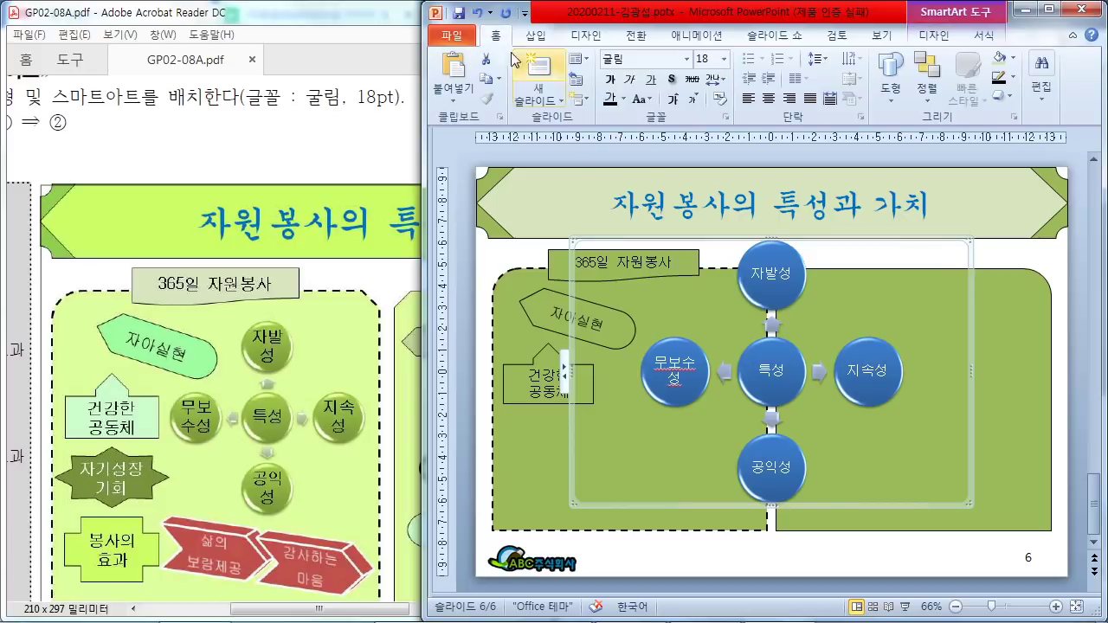
left_click(628, 99)
left_click(627, 305)
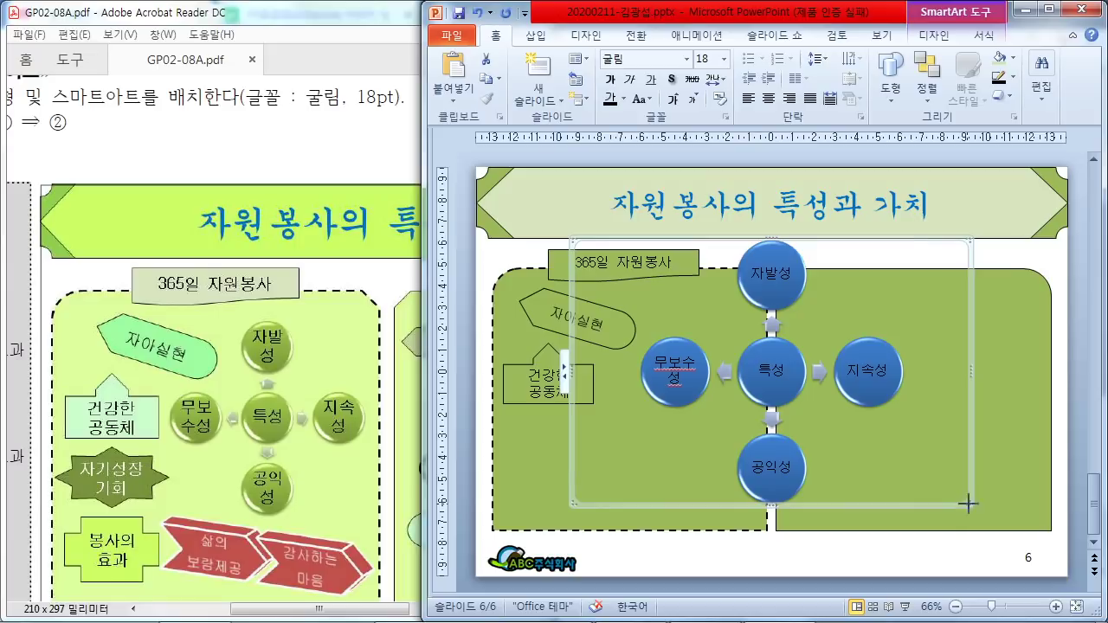
Shrink the radial SmartArt to about half its size and place it in the left panel beneath the "365일 자원봉사" label
left_click_drag(573, 240, 767, 419)
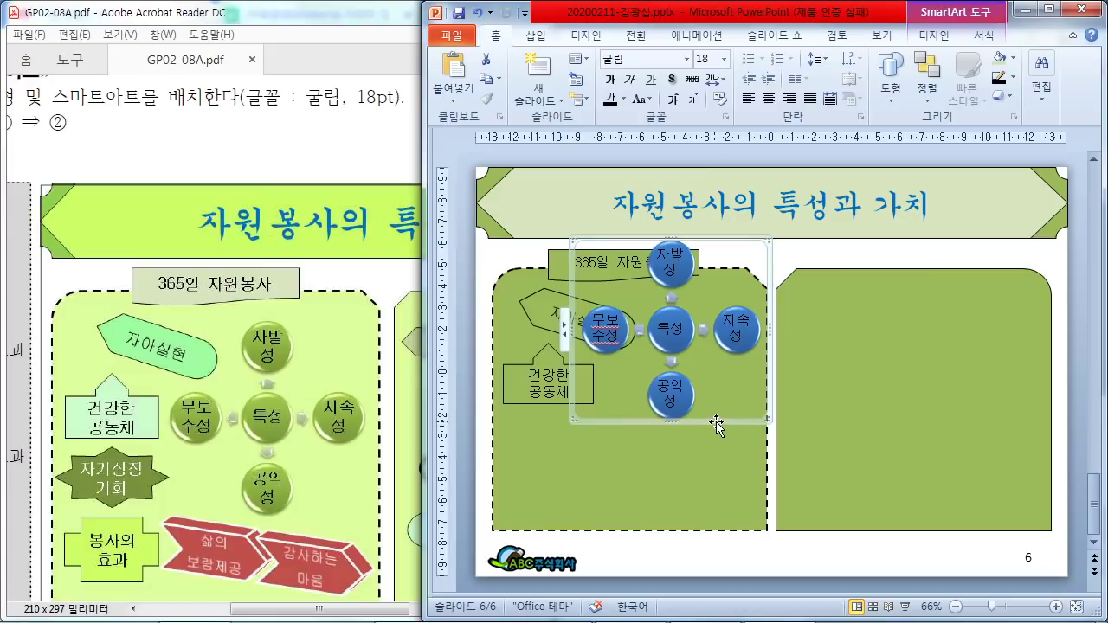
left_click_drag(718, 425, 728, 465)
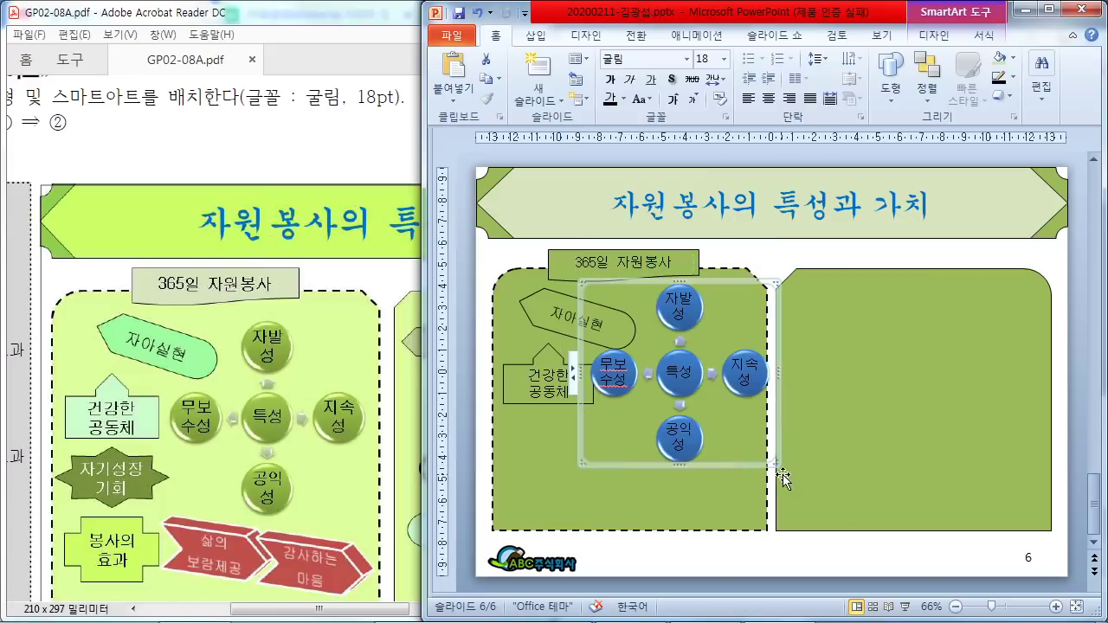
left_click_drag(773, 465, 766, 452)
Nudge the radial SmartArt slightly lower so its circles sit beside the "자아실현" and "건강한 공동체" shapes
key("Right")
key("Down")
key("Right")
key("Down")
key("Right")
key("Down")
key("Right")
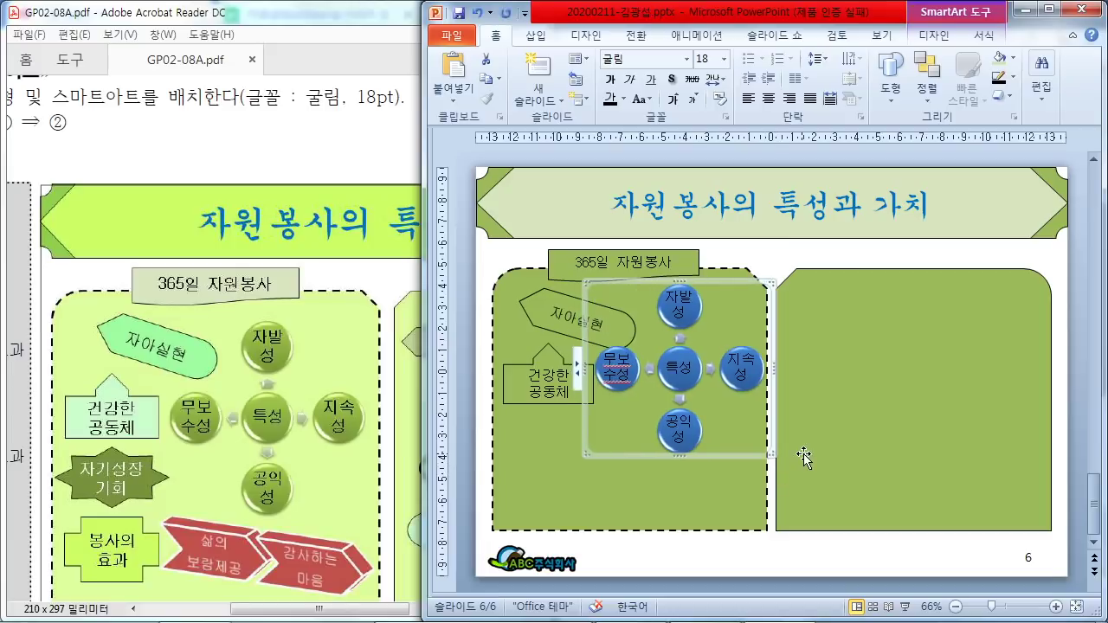
key("Left")
key("Left")
key("Left")
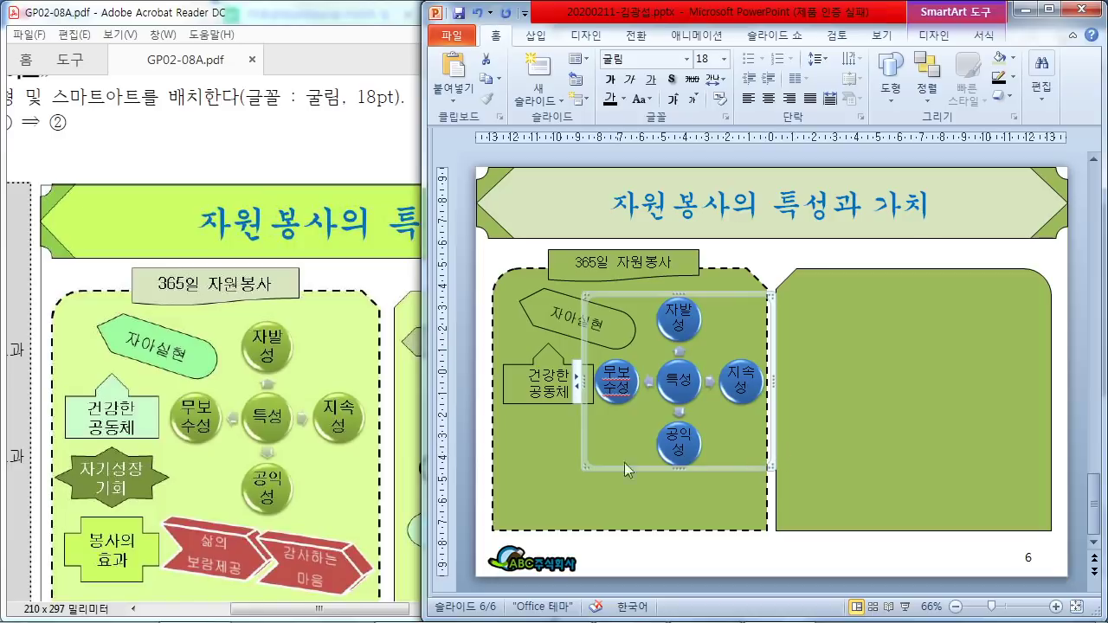
Narrow the "건강한 공동체" shape from its right side so it clears the "무보수성" circle
left_click(531, 407)
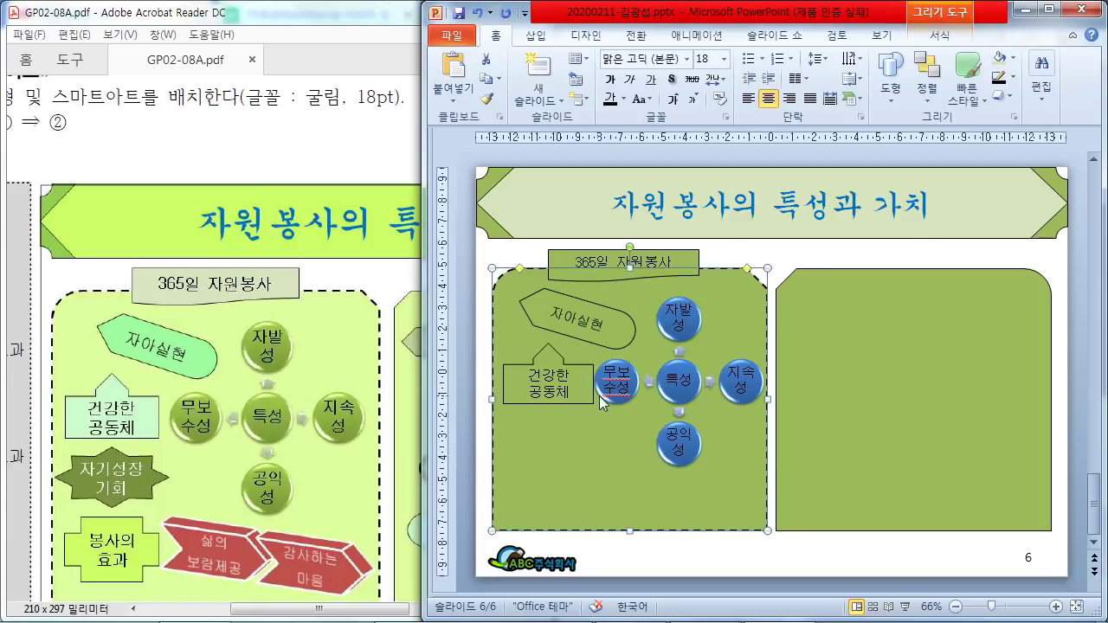
left_click(578, 403)
left_click_drag(594, 373, 582, 374)
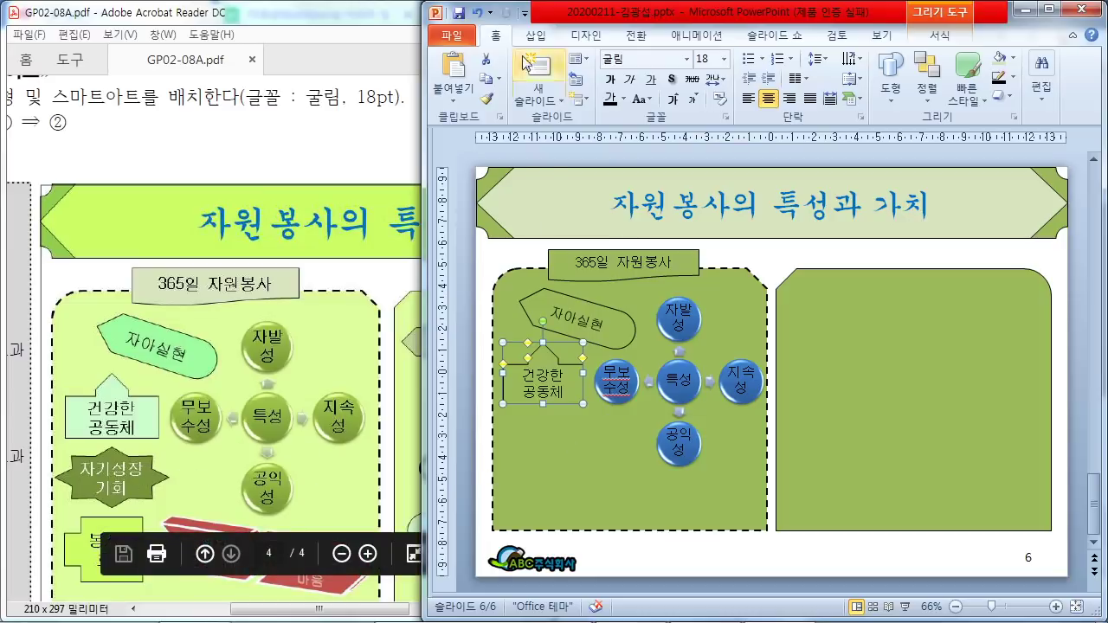
Draw an 8-point star below the "건강한 공동체" shape and enter "자시성장" and "기회" on separate lines in it
left_click(545, 40)
left_click(624, 57)
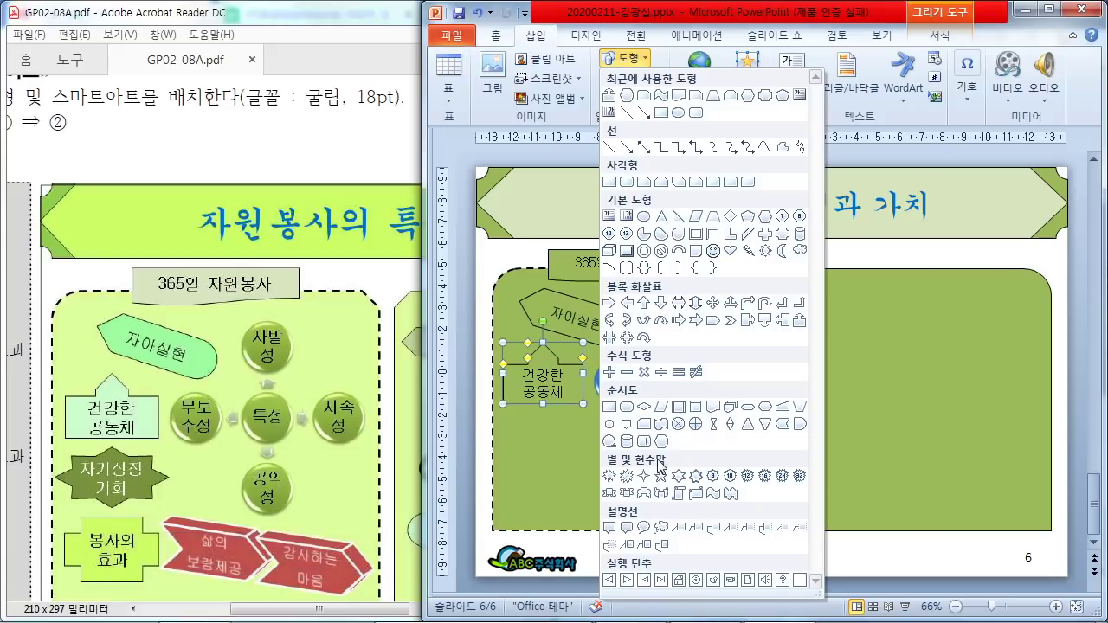
left_click(713, 476)
left_click_drag(504, 416, 596, 467)
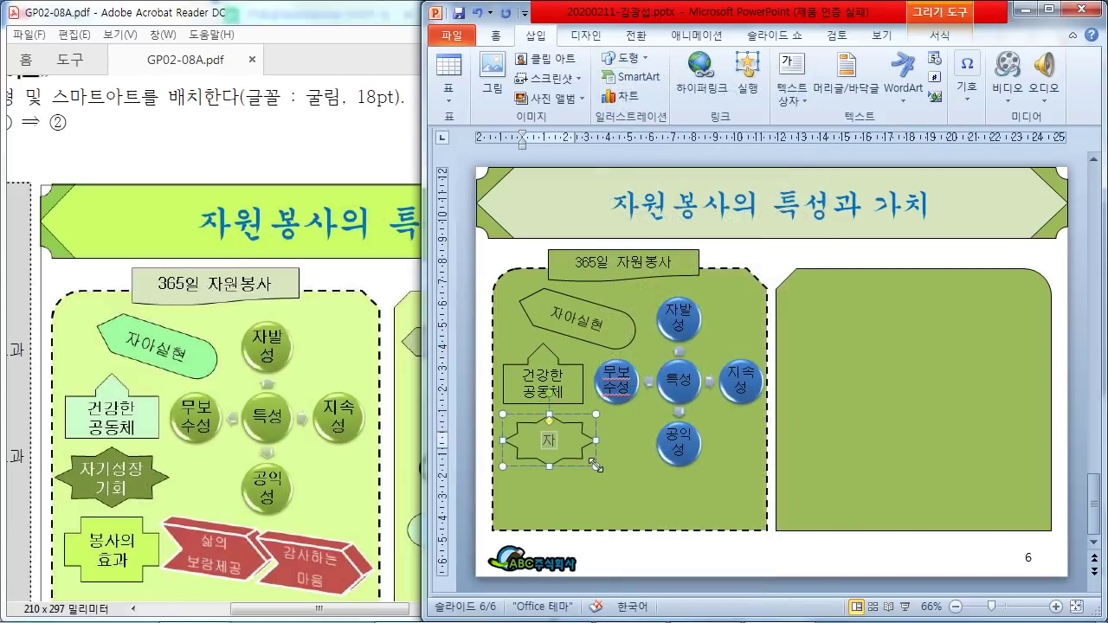
type("자기성장")
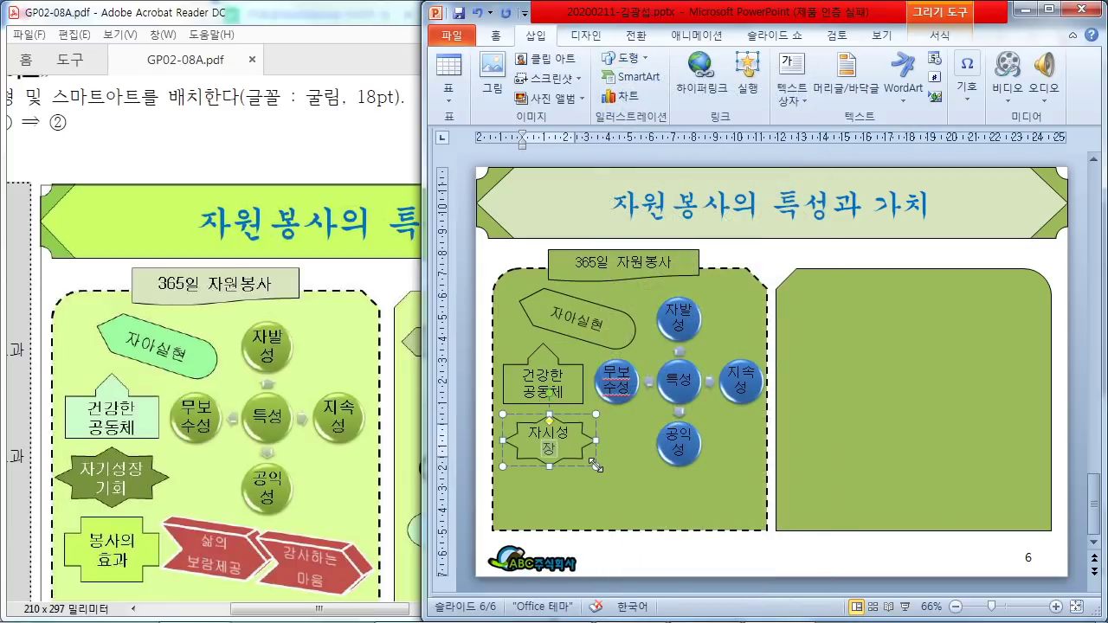
type(" 기회")
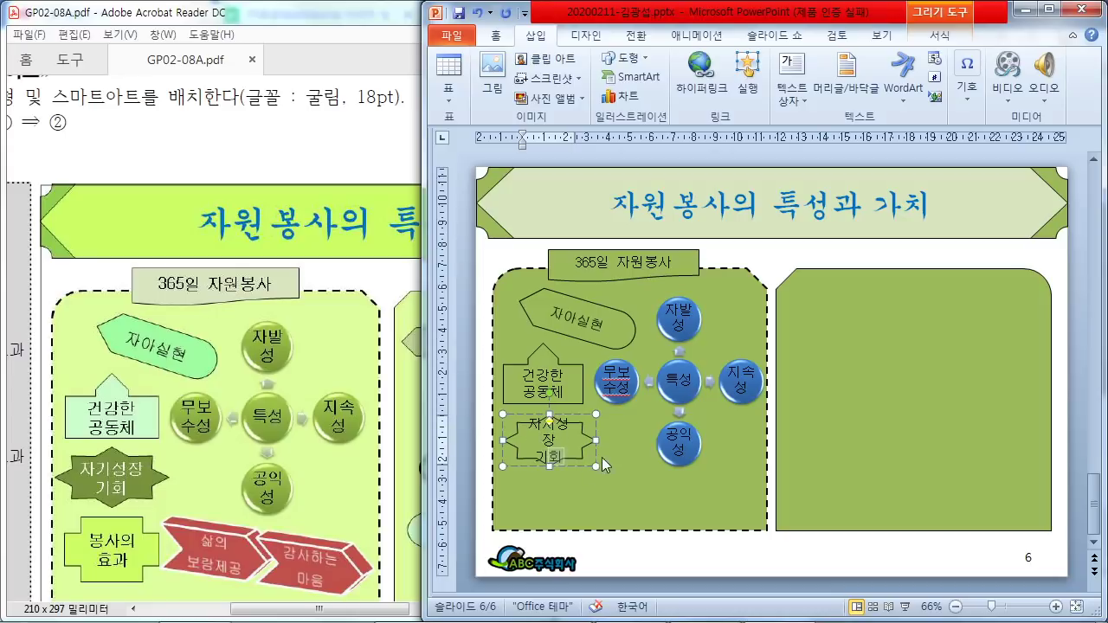
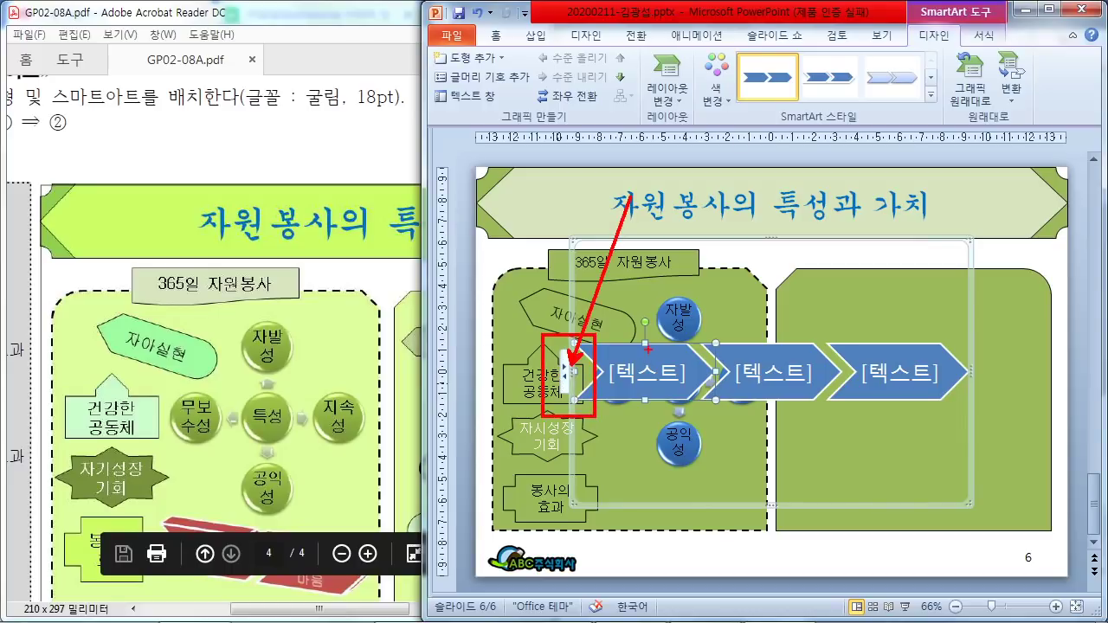
Label the first chevron of the new SmartArt "삶의 보람제공" and the second "감사하는 마음"
left_click(564, 373)
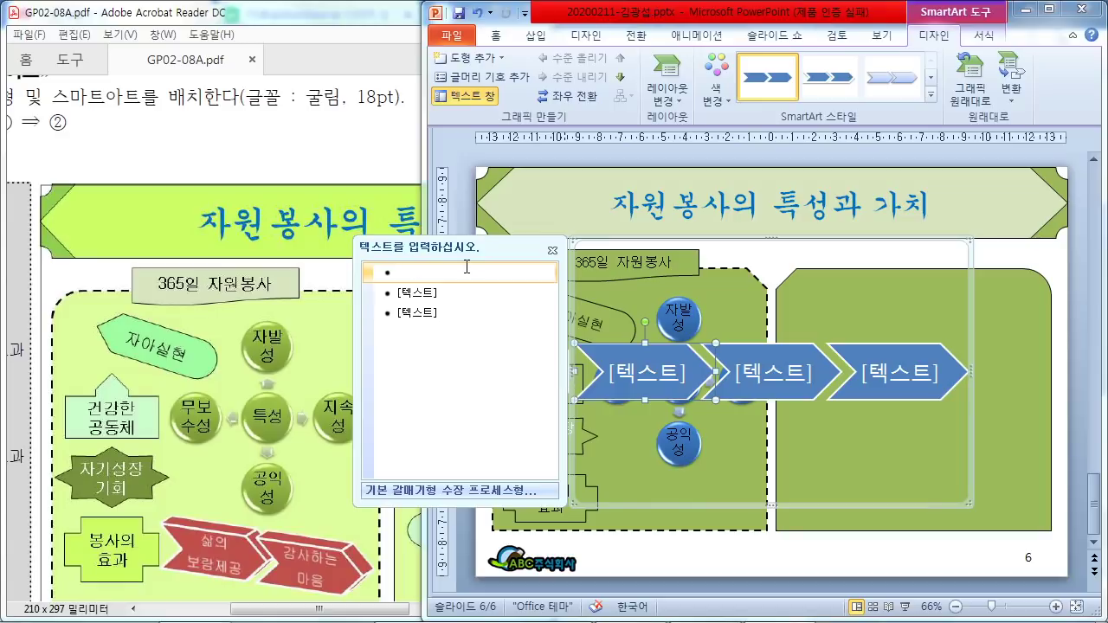
type("삶의")
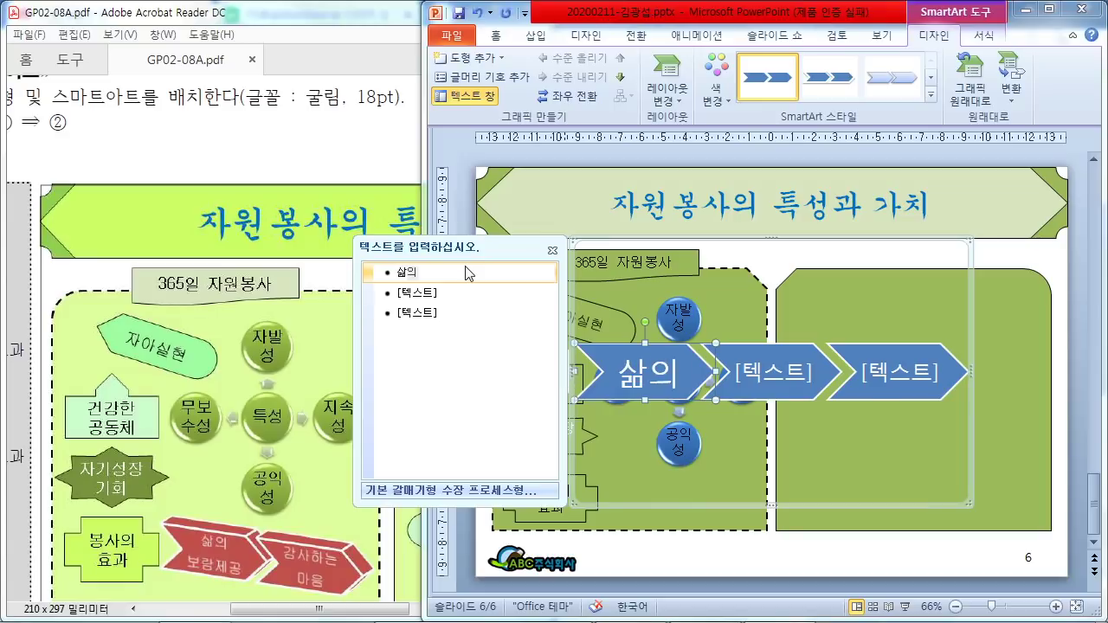
type(" 보람제공")
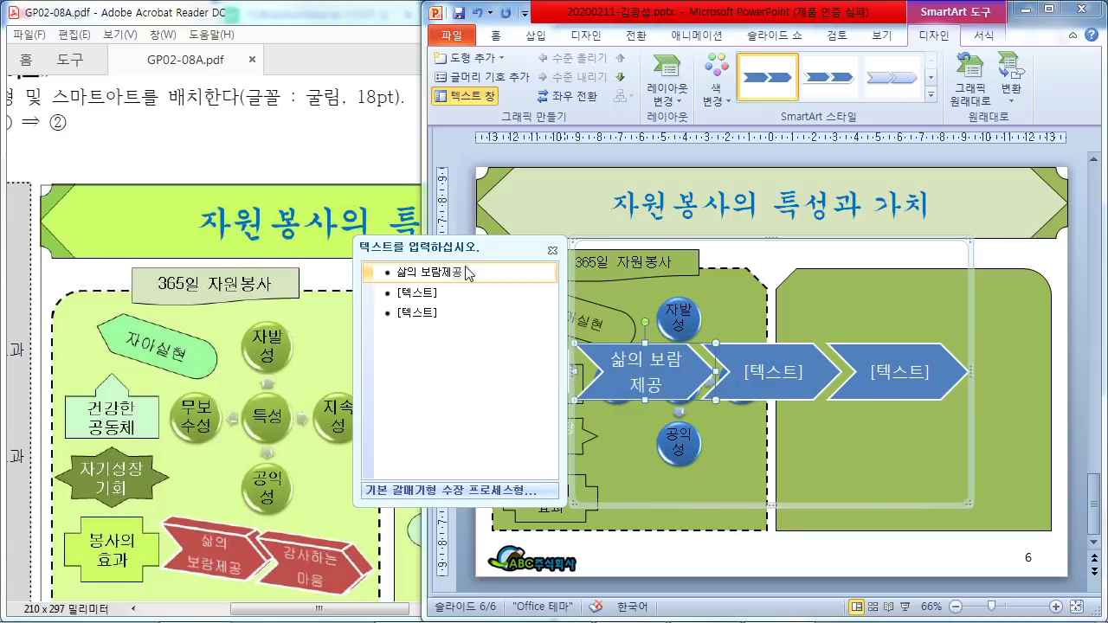
left_click(444, 291)
type("감")
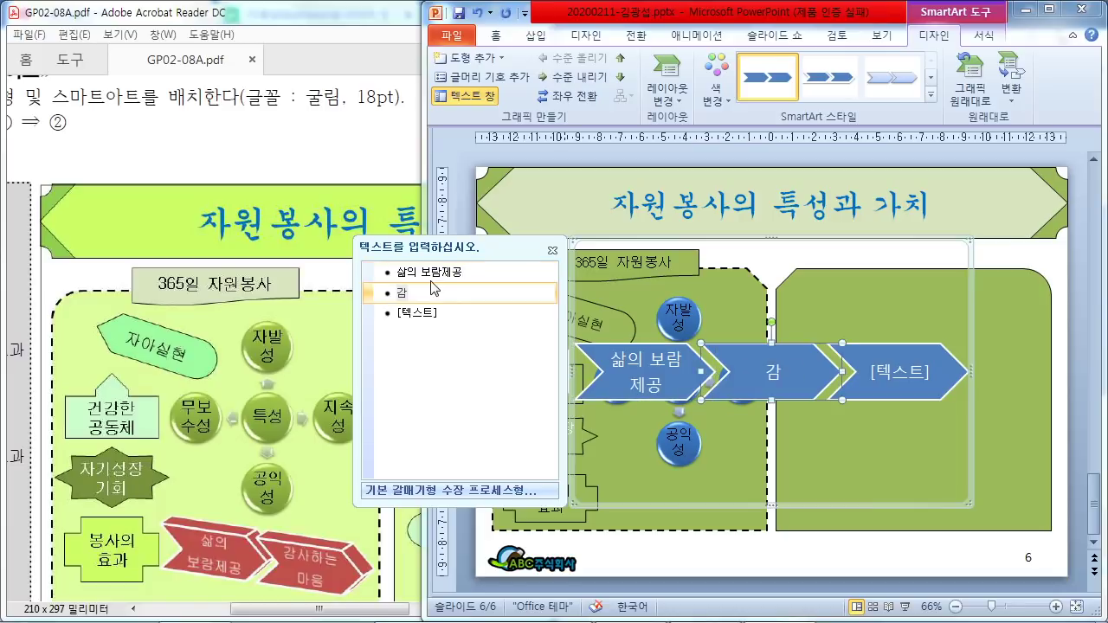
type("사하는 마음")
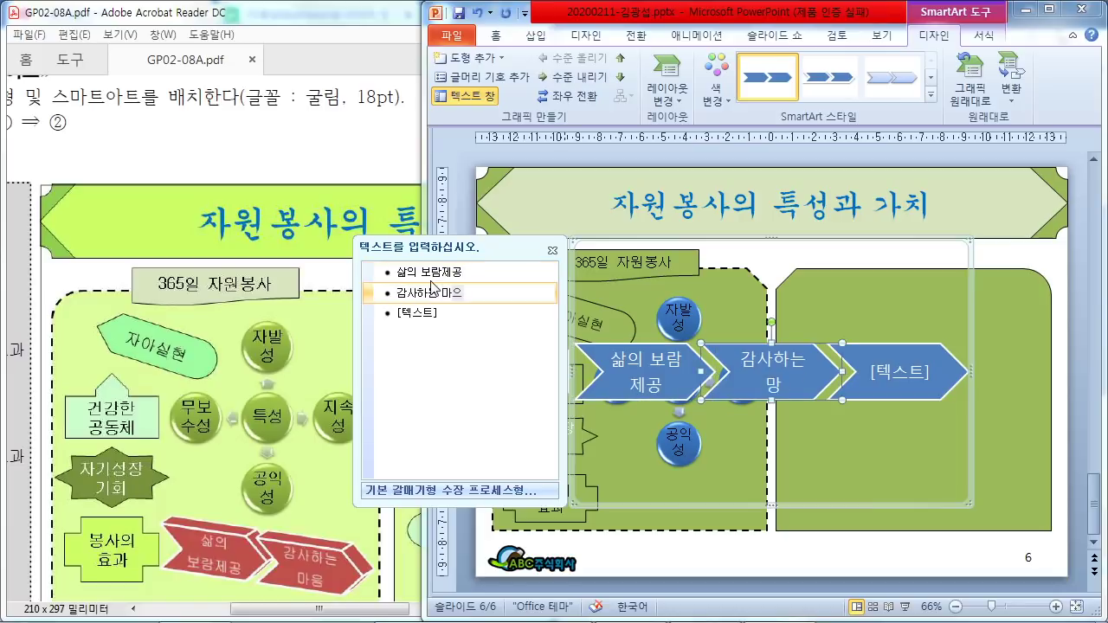
Remove the empty third chevron from the chevron SmartArt and finish its text entry
left_click(421, 311)
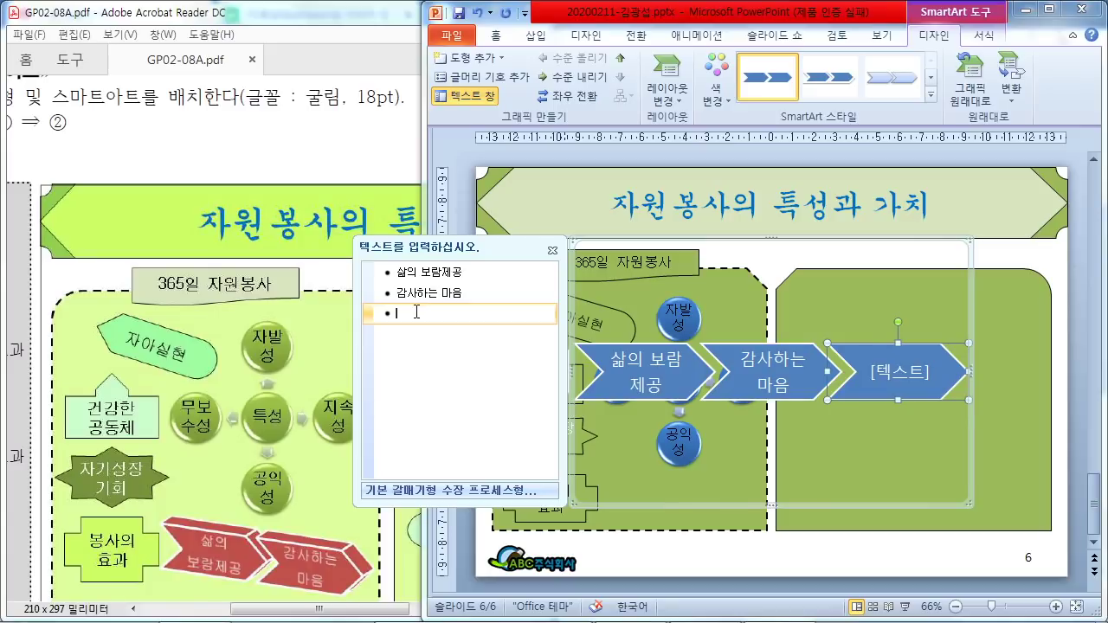
key("BackSpace")
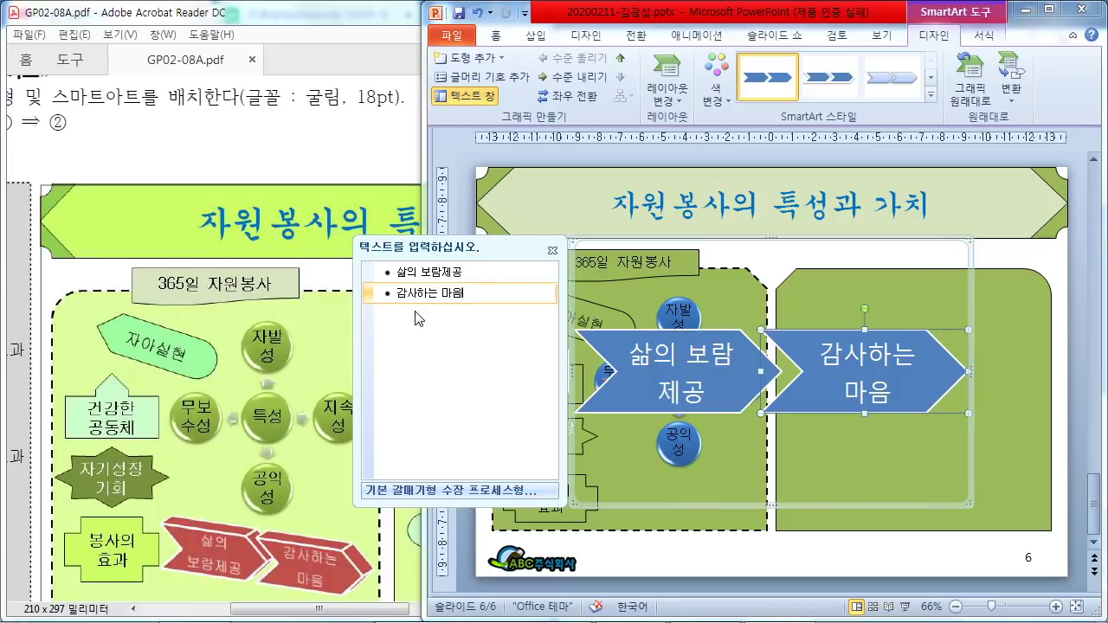
left_click(552, 251)
Set all text in the chevron SmartArt to the 굴림 font at 18 pt
left_click(972, 257)
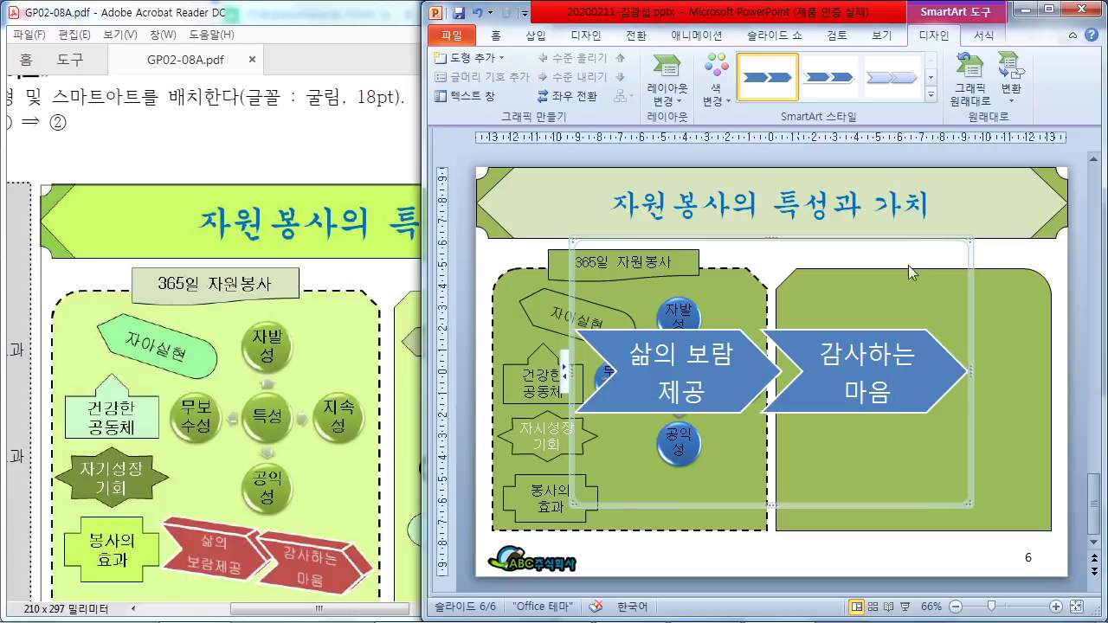
left_click(496, 35)
left_click(642, 62)
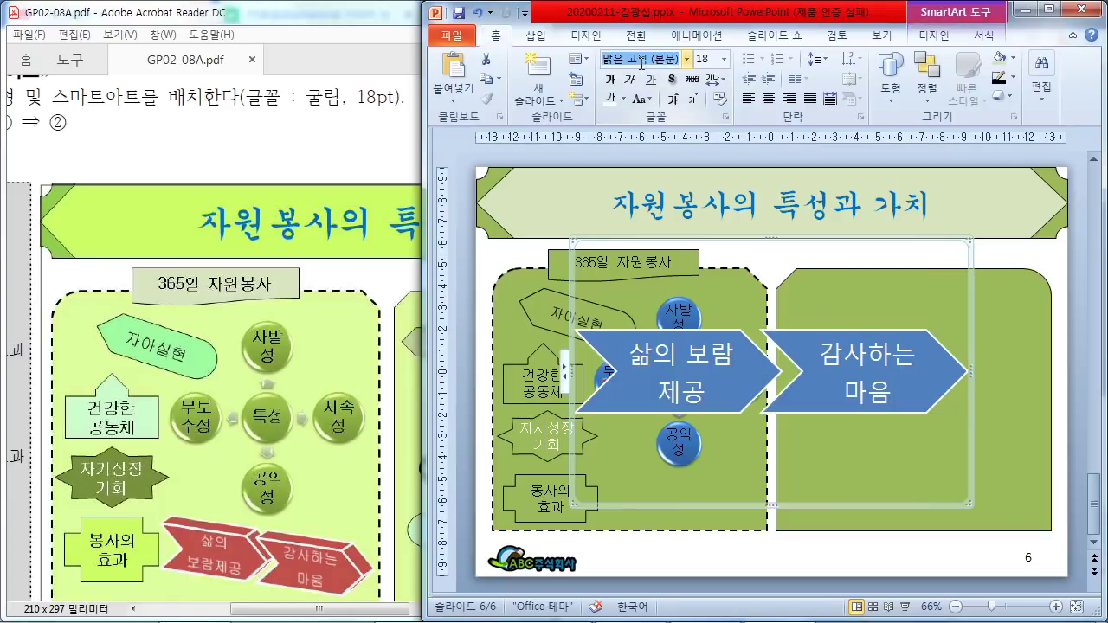
type("굴림")
key("Return")
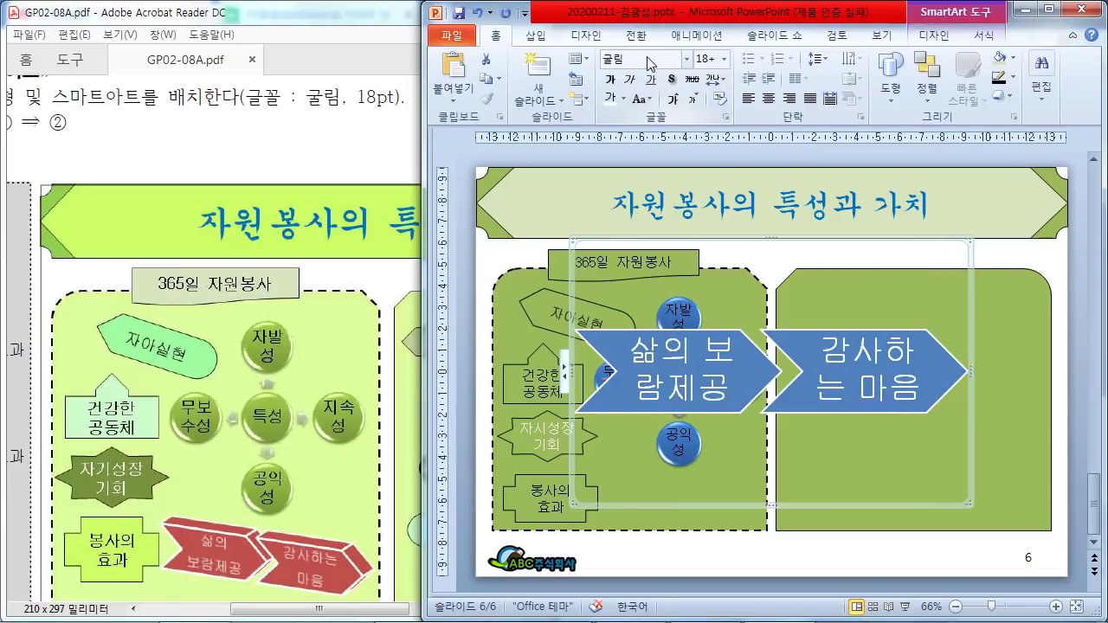
left_click(705, 56)
type("18")
key("Return")
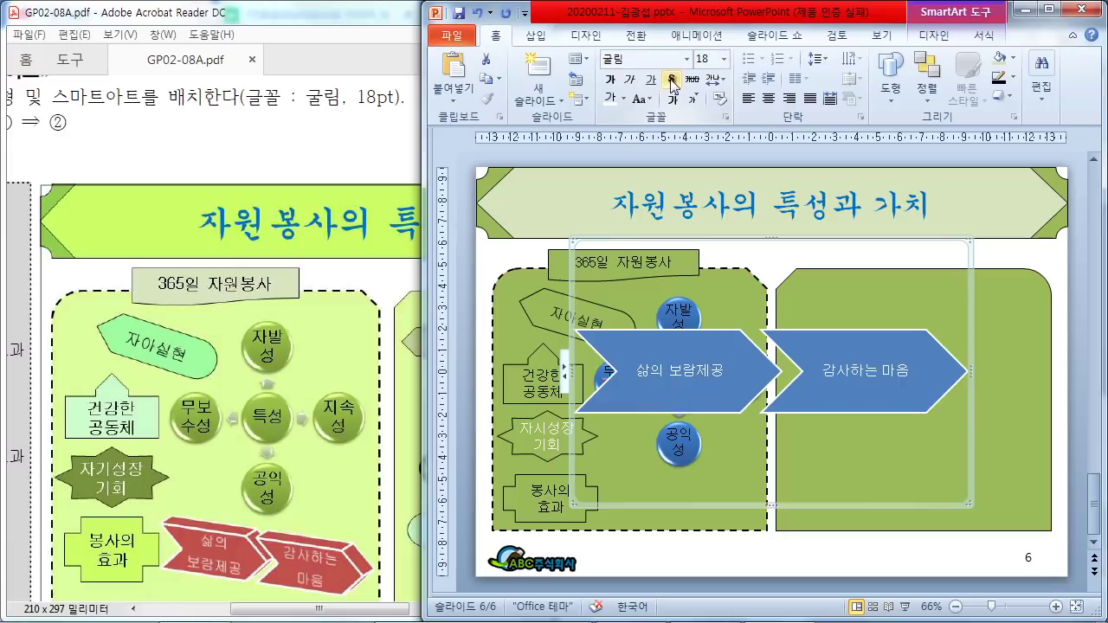
Check the second required SmartArt design in the PDF sheet and apply the 3차원 벽돌 style to the chevron SmartArt
double_click(974, 263)
left_click_drag(305, 610, 59, 314)
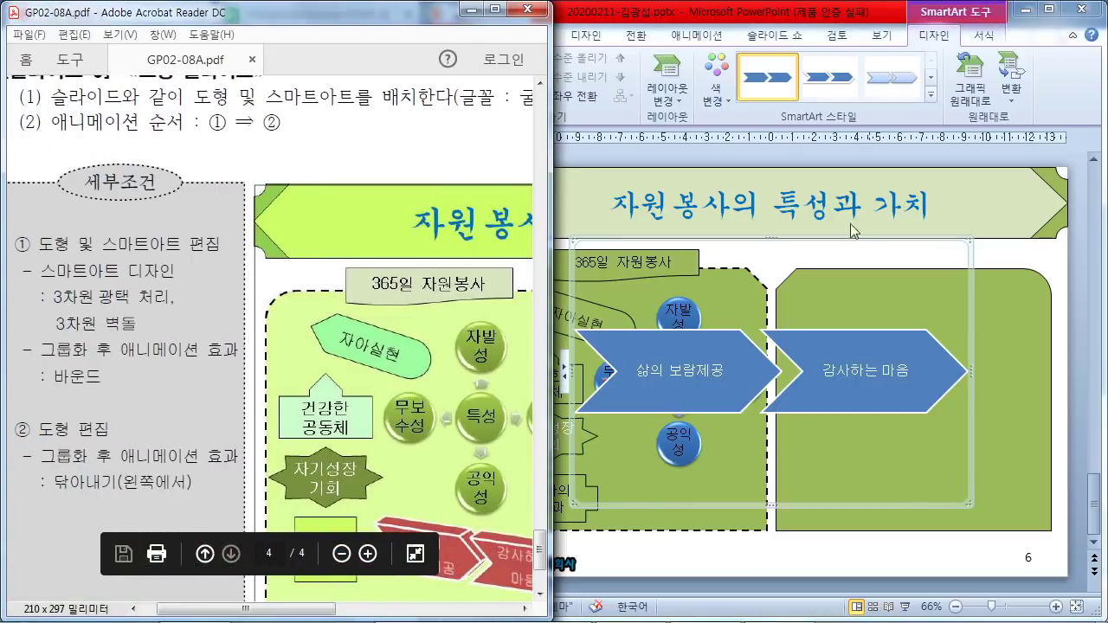
left_click(936, 97)
left_click(933, 98)
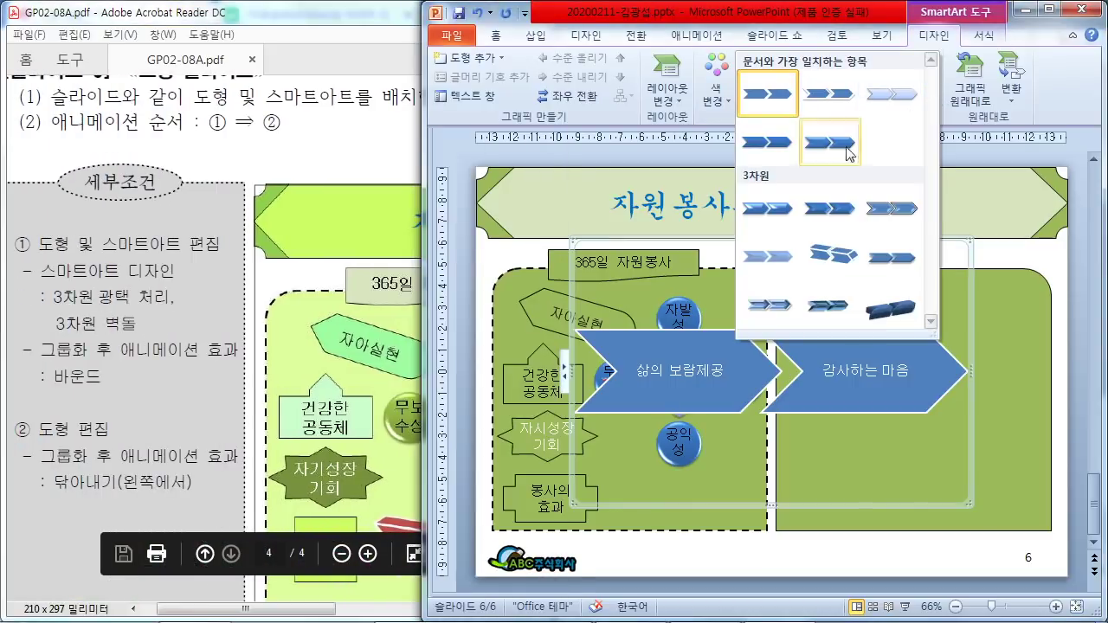
left_click(832, 257)
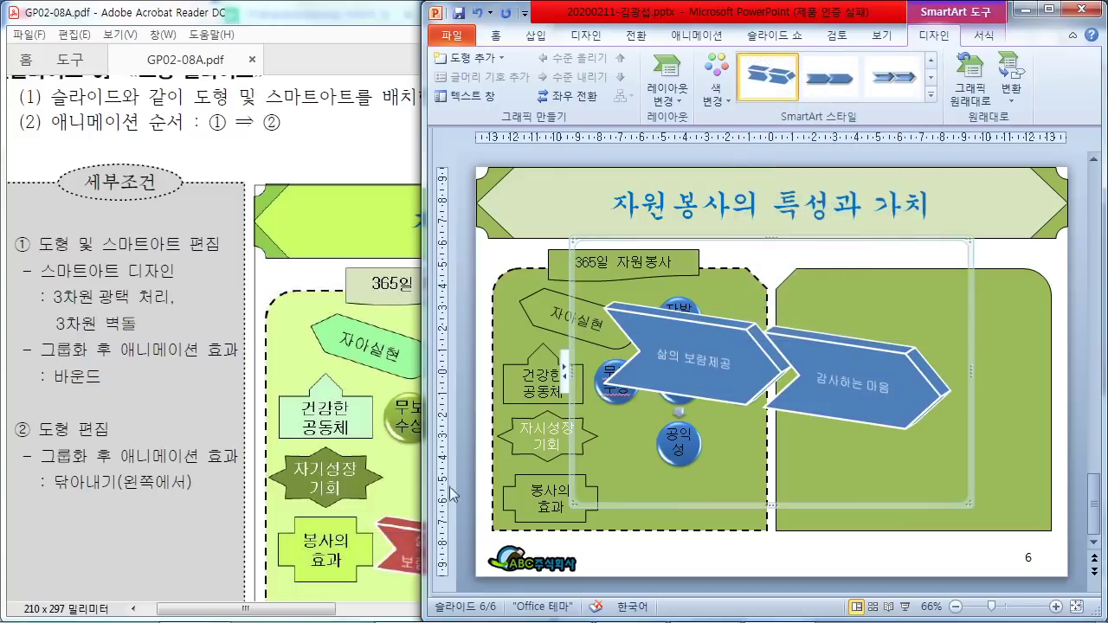
Shrink the chevron SmartArt to match the PDF layout and place it beside the "봉사의 효과" shape below the radial SmartArt
left_click_drag(309, 609, 381, 616)
scroll(424, 466, "down", 2)
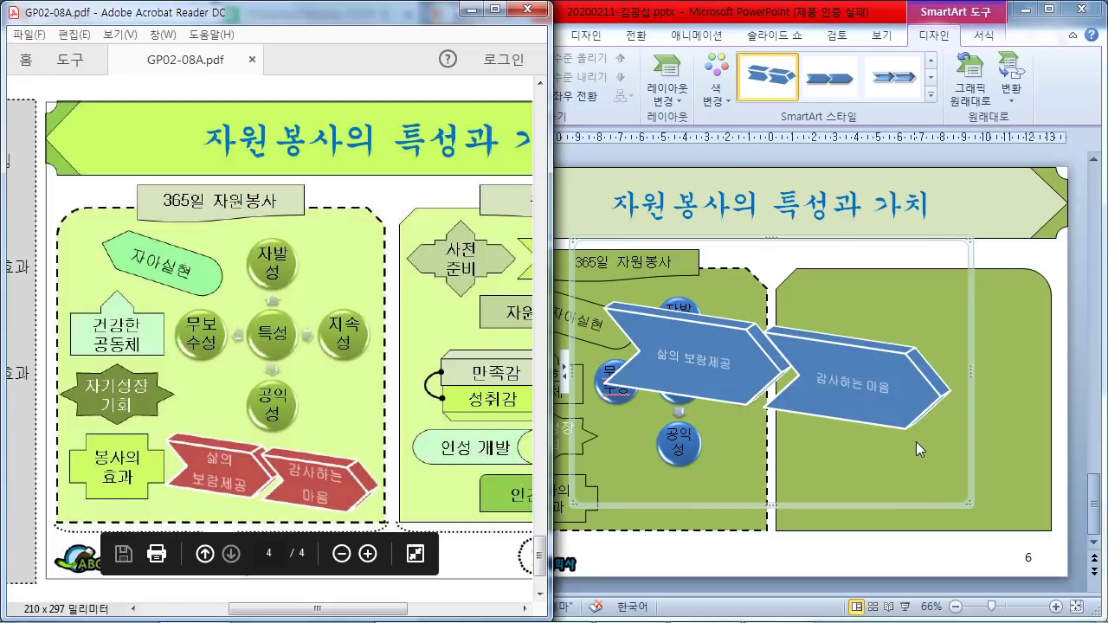
left_click(974, 503)
left_click_drag(971, 504, 754, 310)
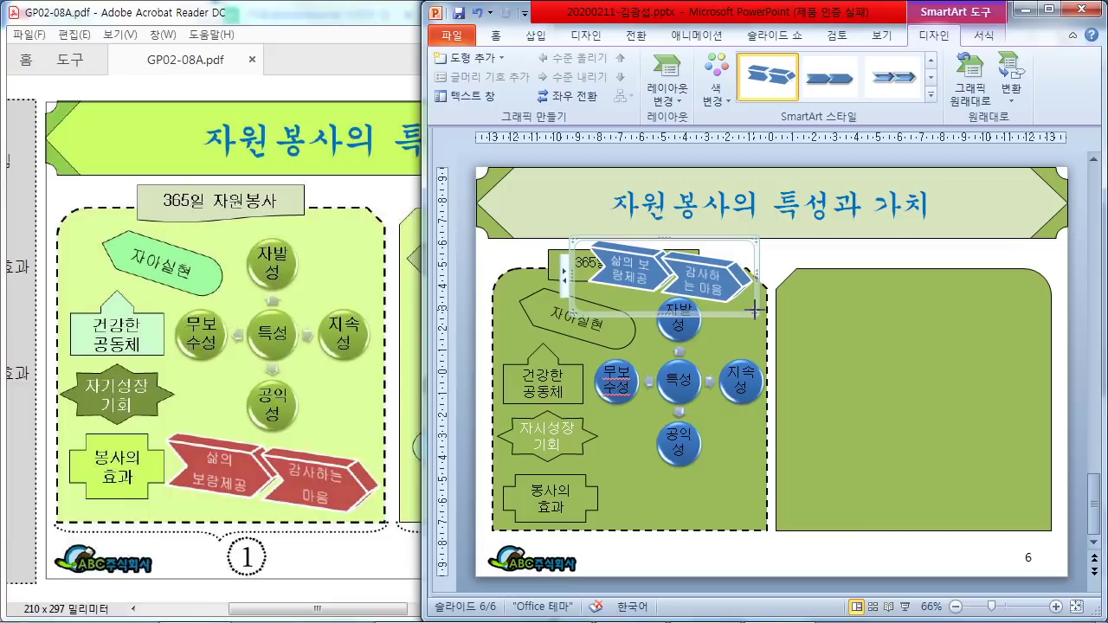
mouse_move(754, 310)
left_mouse_down()
mouse_move(755, 299)
mouse_move(771, 308)
left_mouse_up()
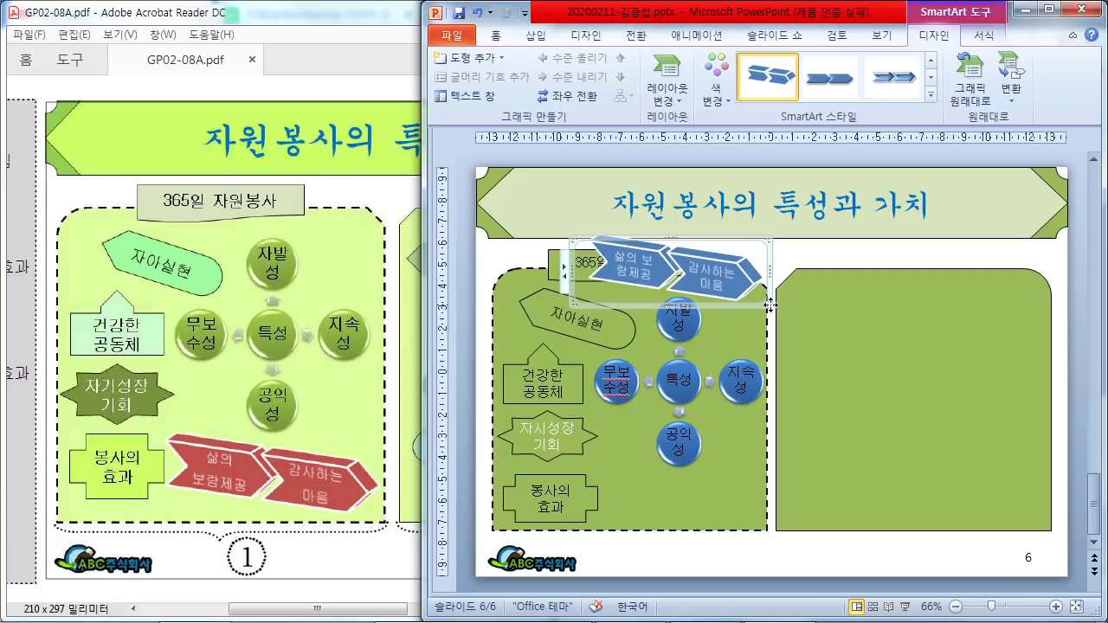
left_click_drag(772, 302, 755, 518)
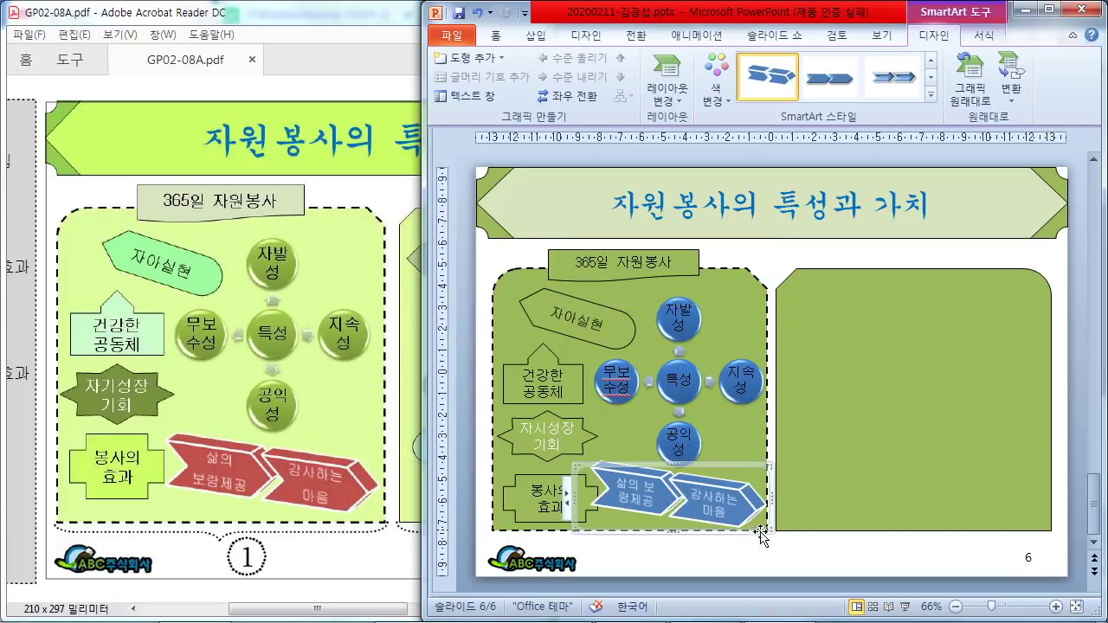
Break the first chevron's text into two lines, "삶의" and "보람제공", and check the result against the PDF sheet
left_click(641, 487)
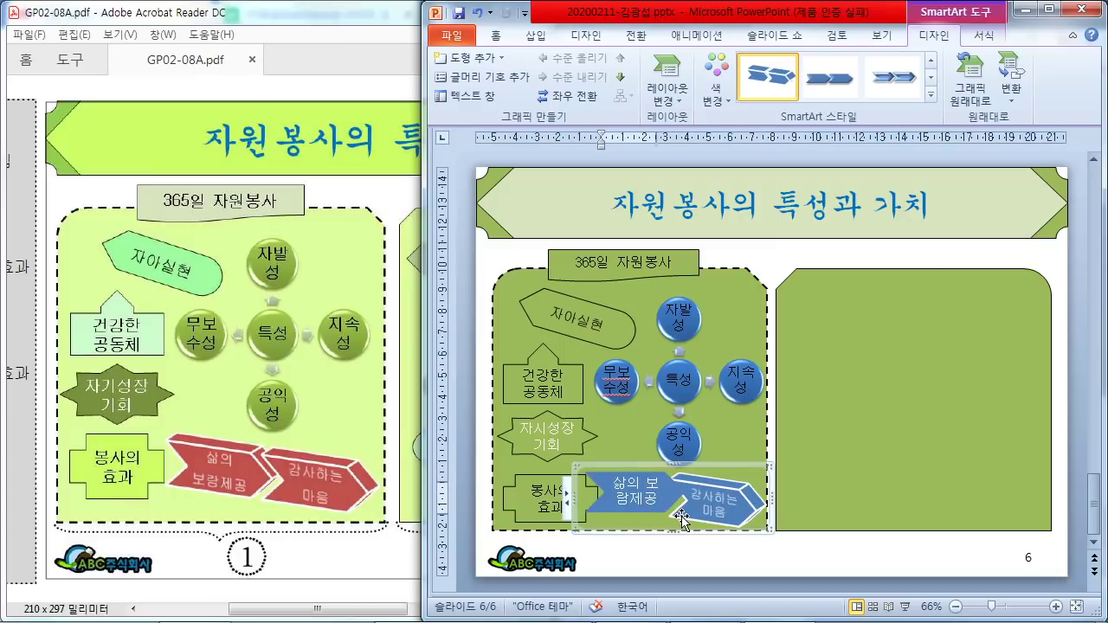
key("Return")
left_click(784, 548)
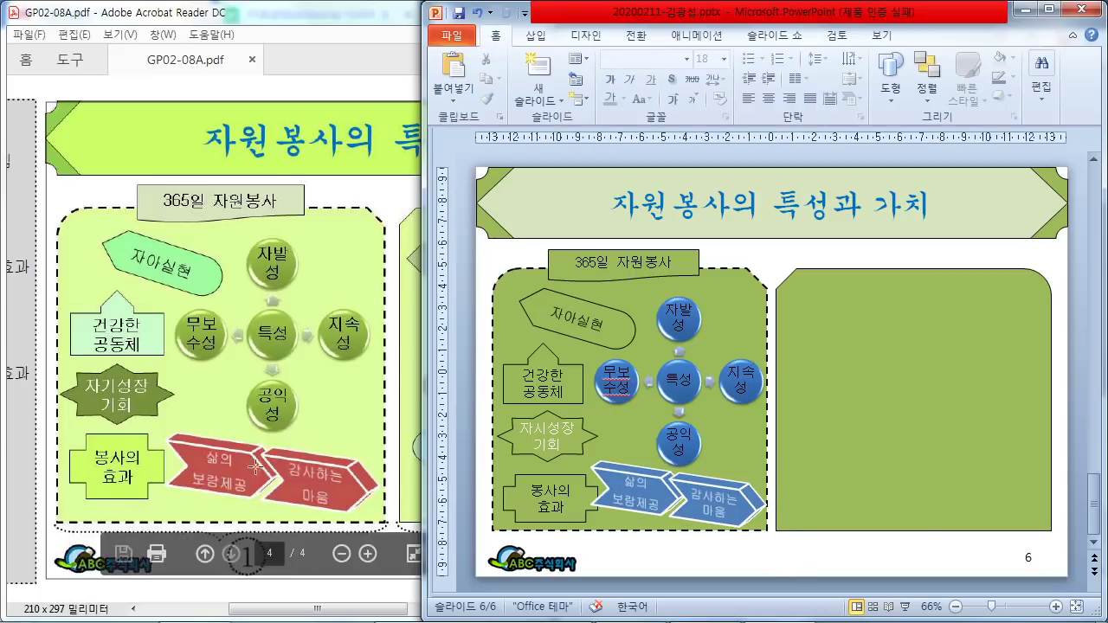
left_click(703, 511)
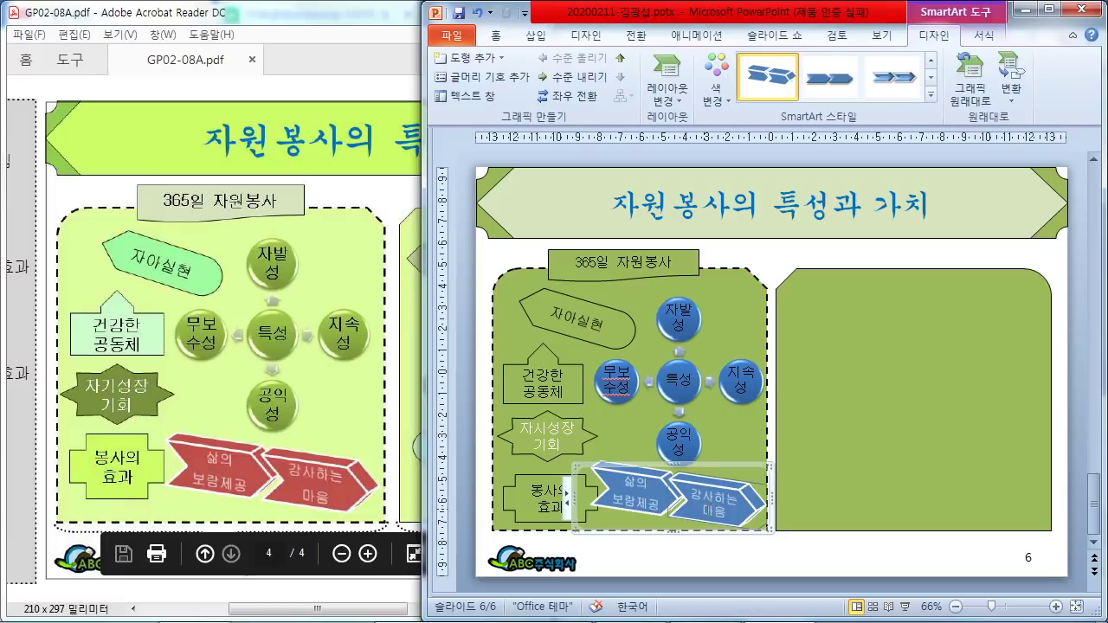
left_click(770, 552)
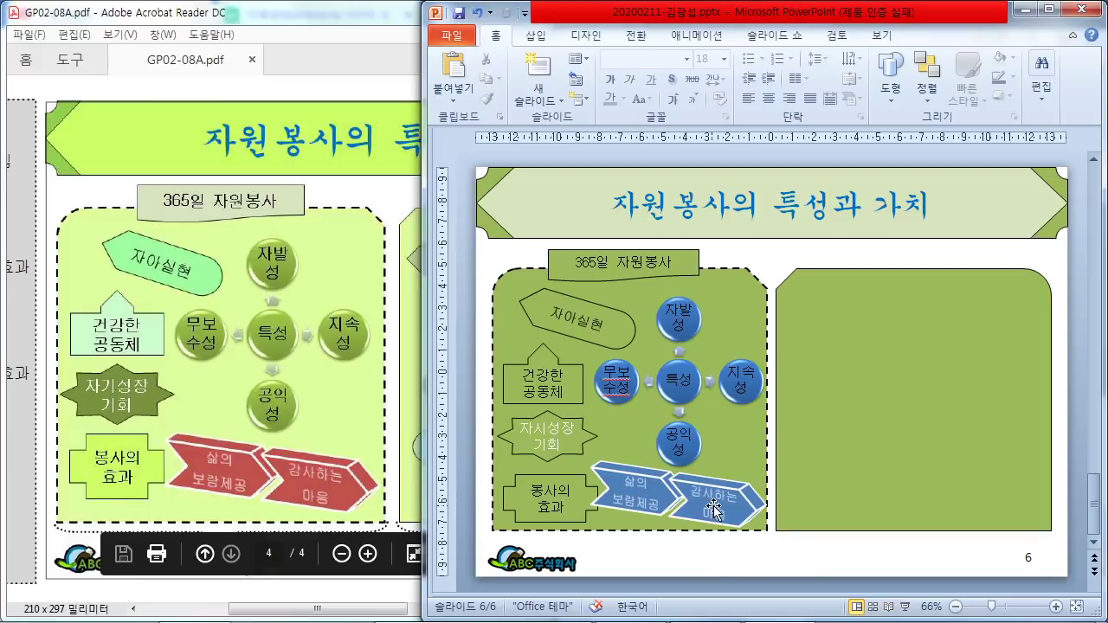
Try a slightly shorter and wider size for the chevron SmartArt, undo it, and refit the graphic inside the panel's lower edge
left_click(756, 526)
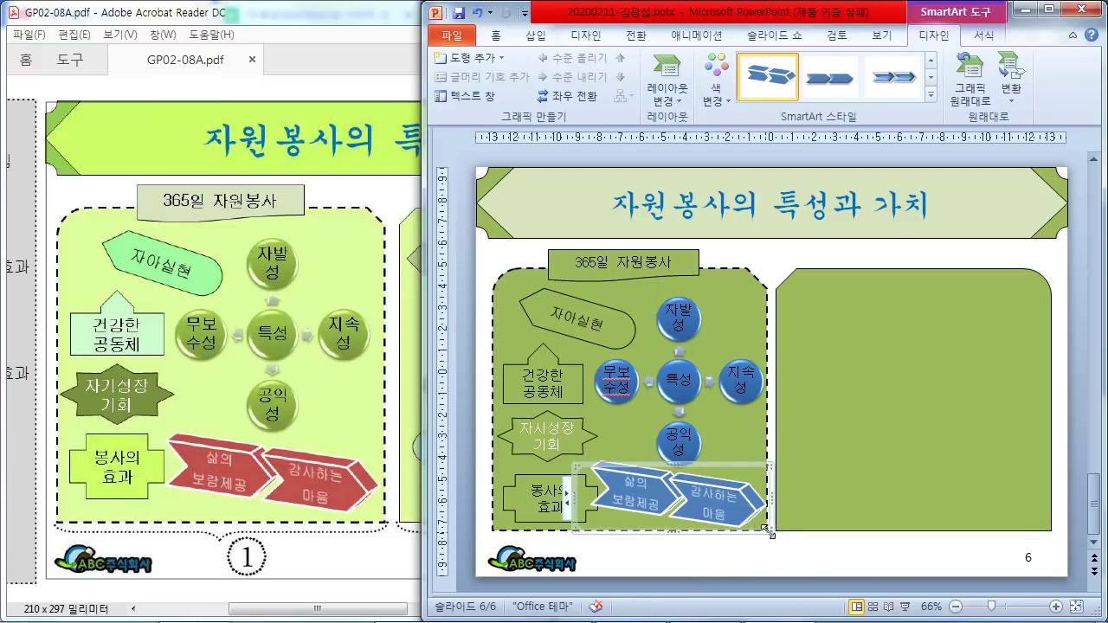
mouse_move(769, 532)
left_mouse_down()
mouse_move(740, 519)
mouse_move(751, 523)
mouse_move(767, 496)
mouse_move(774, 522)
left_mouse_up()
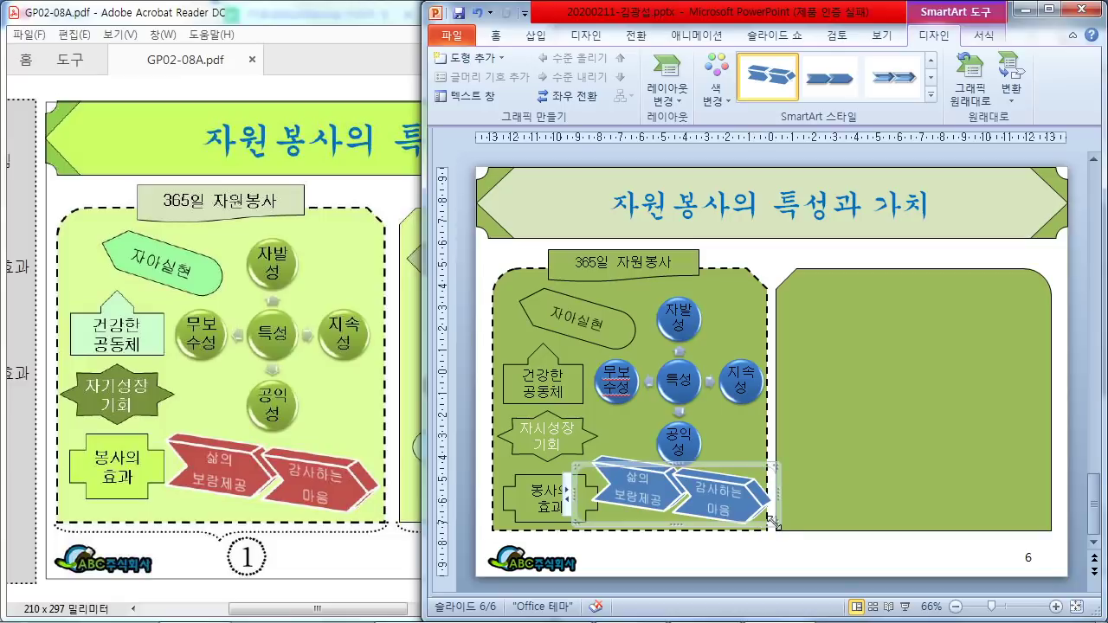
key("ctrl+z")
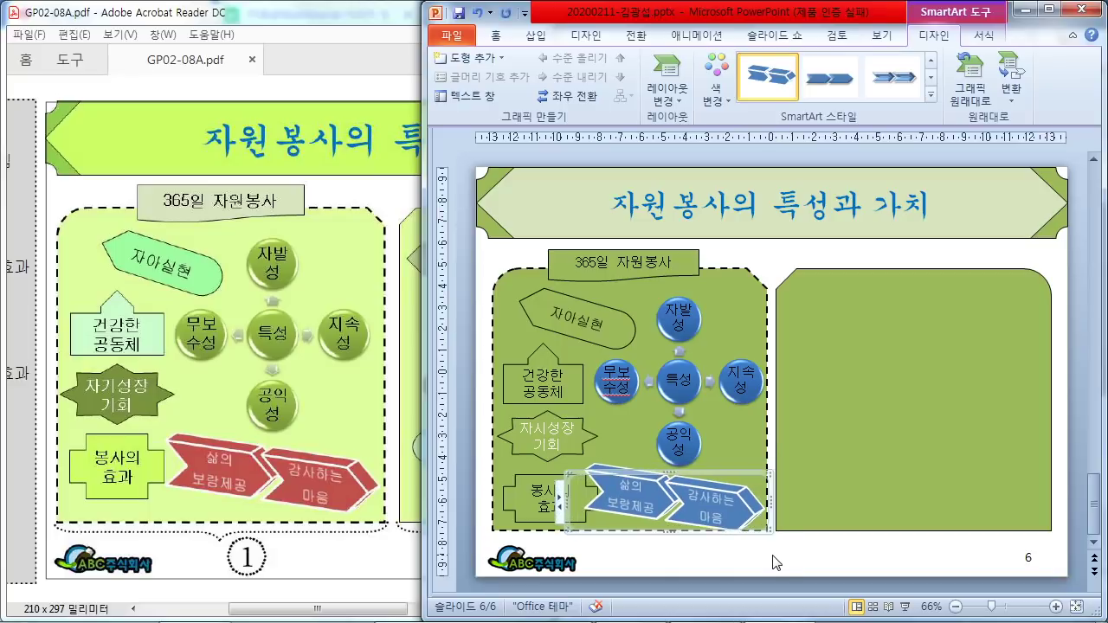
Move the "봉사의 효과" shape slightly up and narrow it so that it ends where the chevron SmartArt begins
left_click(534, 520)
key("Up")
key("Up")
key("Up")
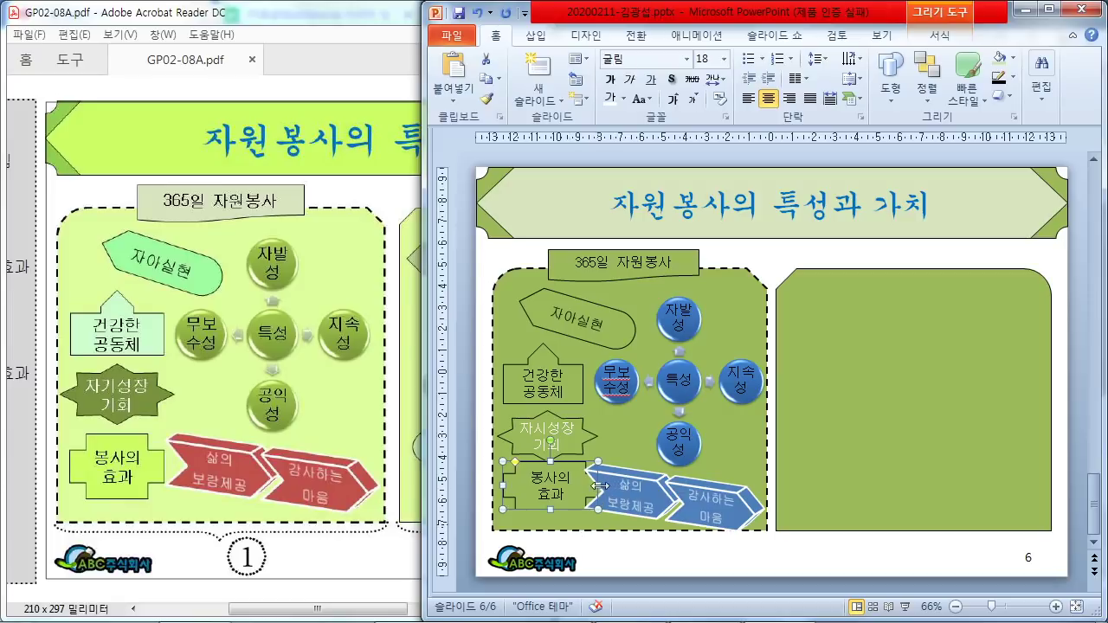
left_click_drag(598, 486, 588, 487)
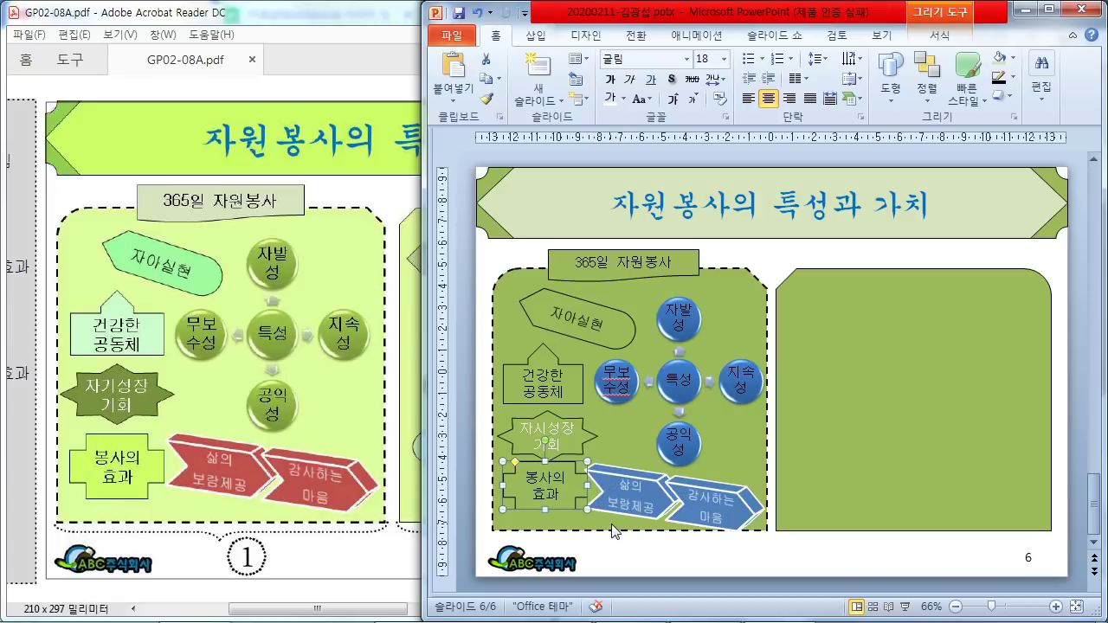
key("Down")
key("Down")
left_click(713, 556)
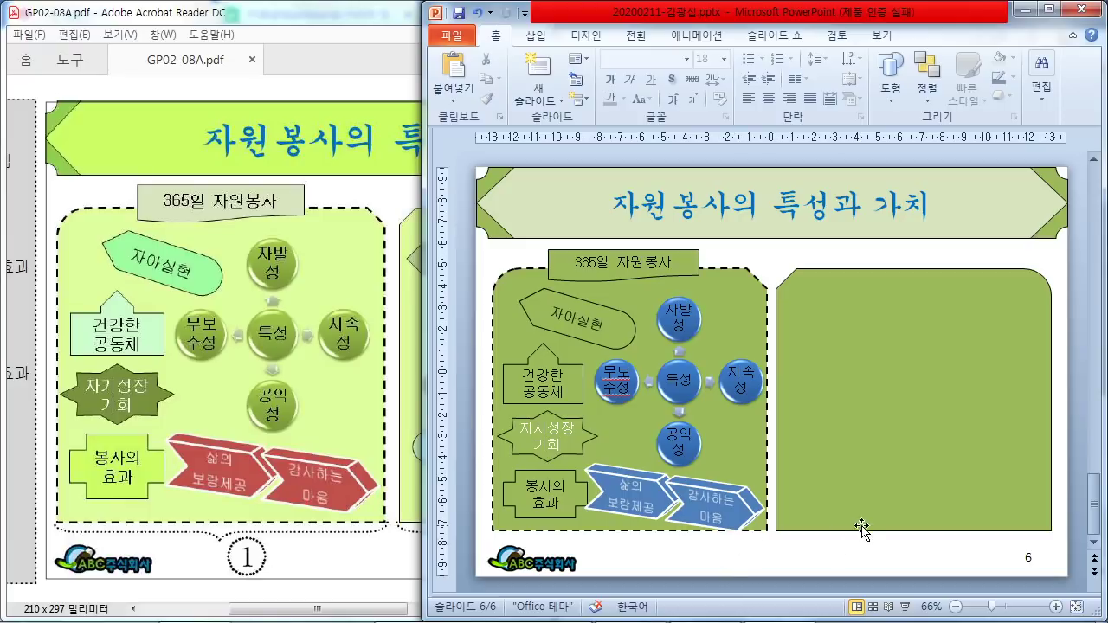
Shift the chevron SmartArt and the "봉사의 효과" shape slightly up so both align above the panel's bottom edge
left_click(726, 496)
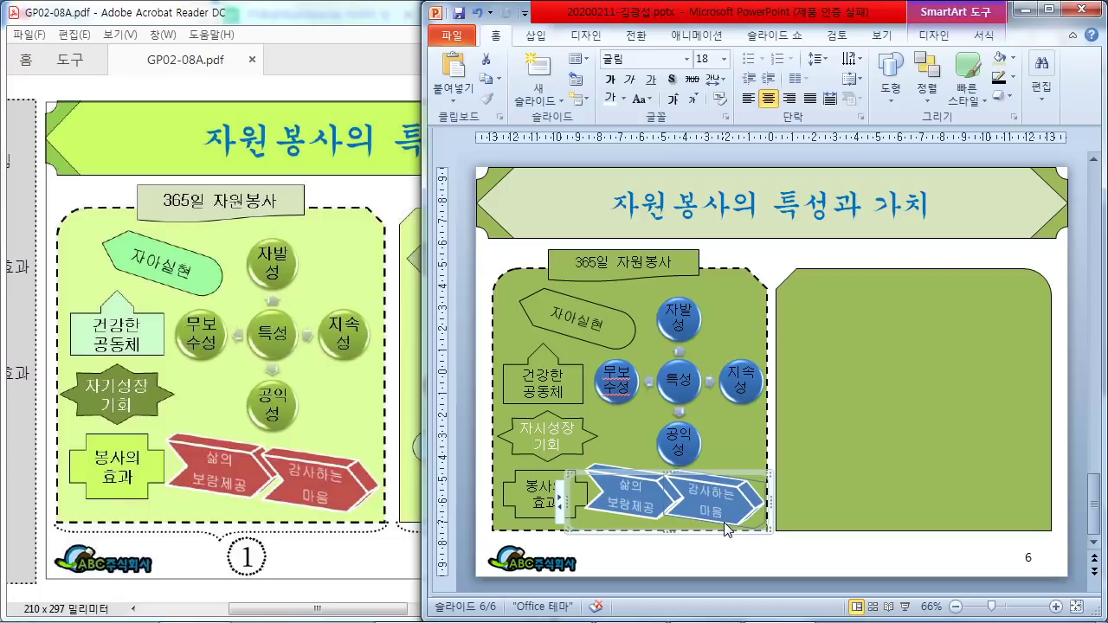
left_click_drag(726, 530, 727, 524)
left_click(723, 473)
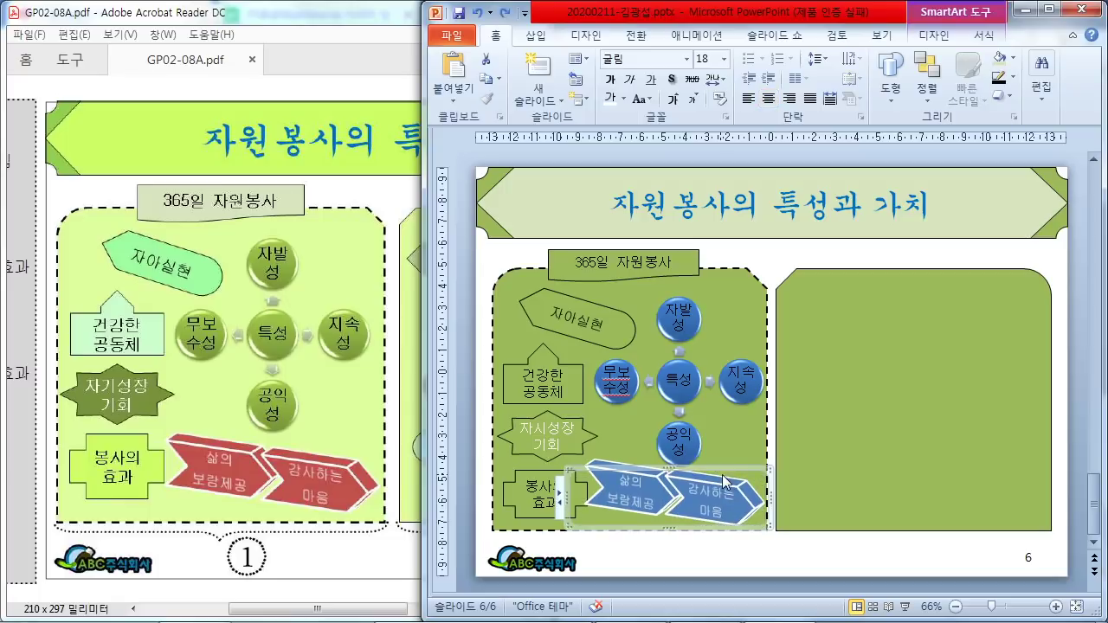
left_click(773, 541)
left_click_drag(565, 517, 581, 512)
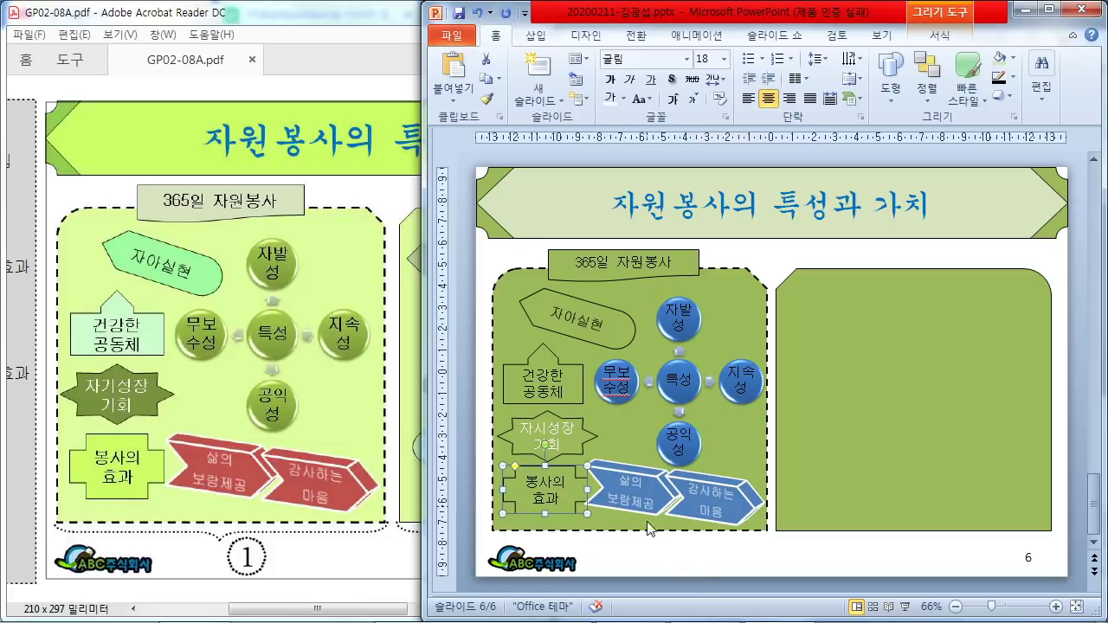
left_click(754, 554)
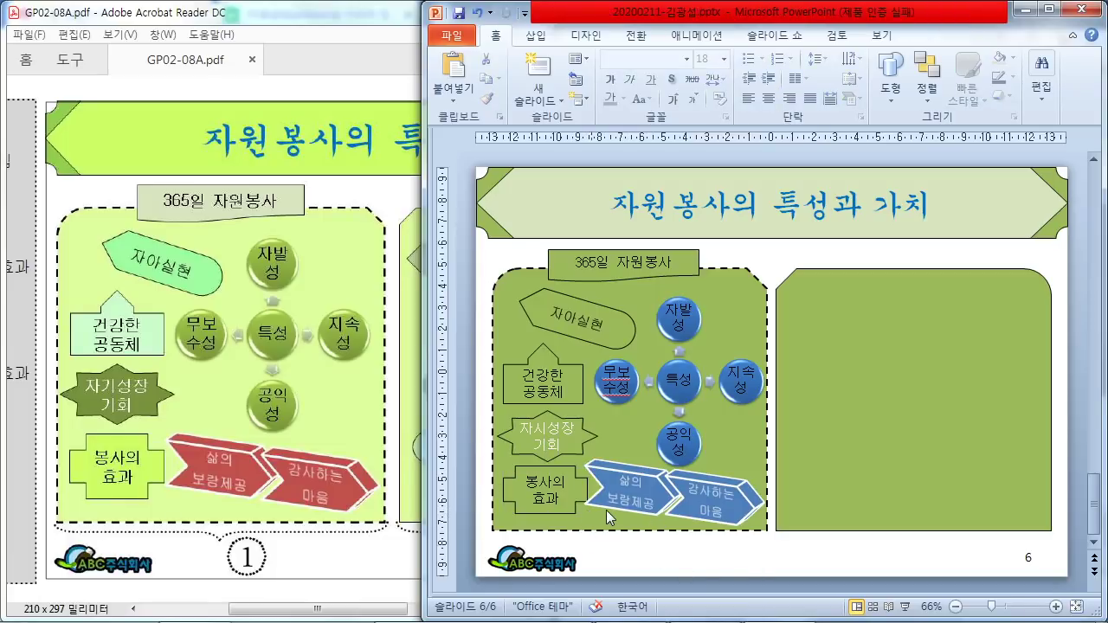
Bring the PDF sheet's second panel into view and duplicate the "365일 자원봉사" label onto the top edge of the slide's second panel
left_click(393, 424)
scroll(393, 425, "right", 3)
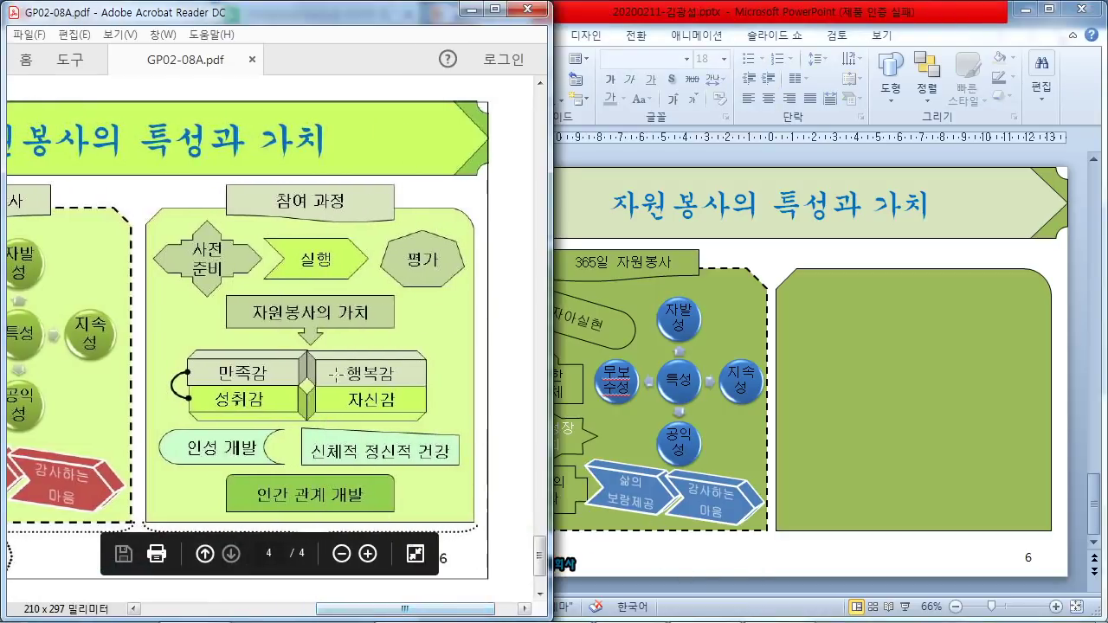
mouse_move(363, 611)
left_mouse_down()
mouse_move(273, 611)
mouse_move(379, 613)
left_mouse_up()
left_click(660, 273)
left_click(660, 274)
left_click_drag(660, 274, 951, 271)
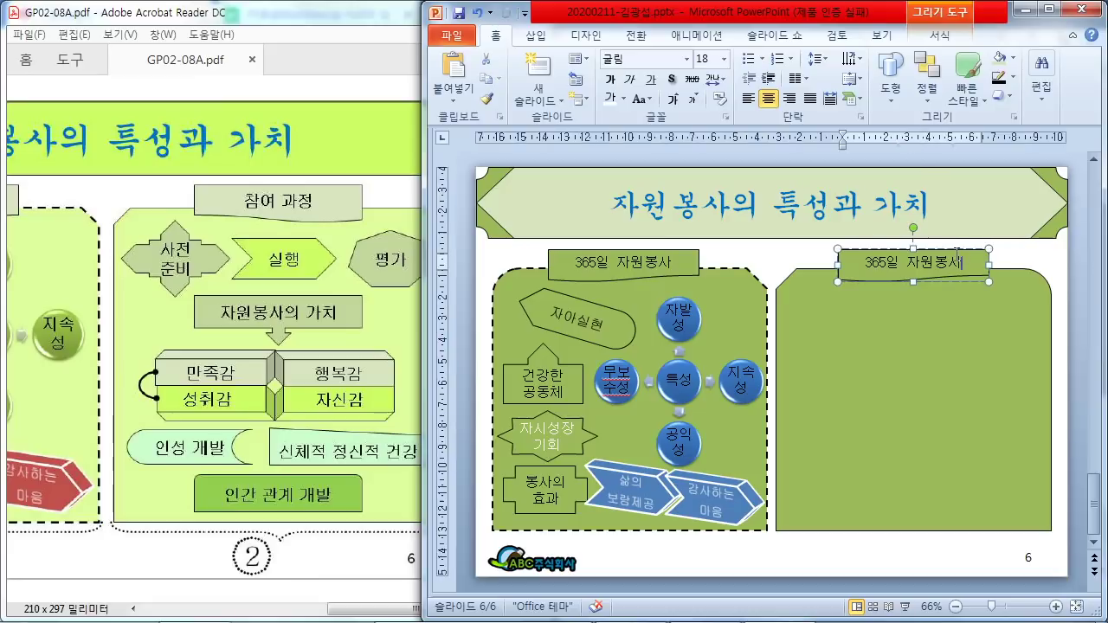
Flip the copied label horizontally and replace its text with "참여 과정"
left_click(938, 35)
left_click(979, 97)
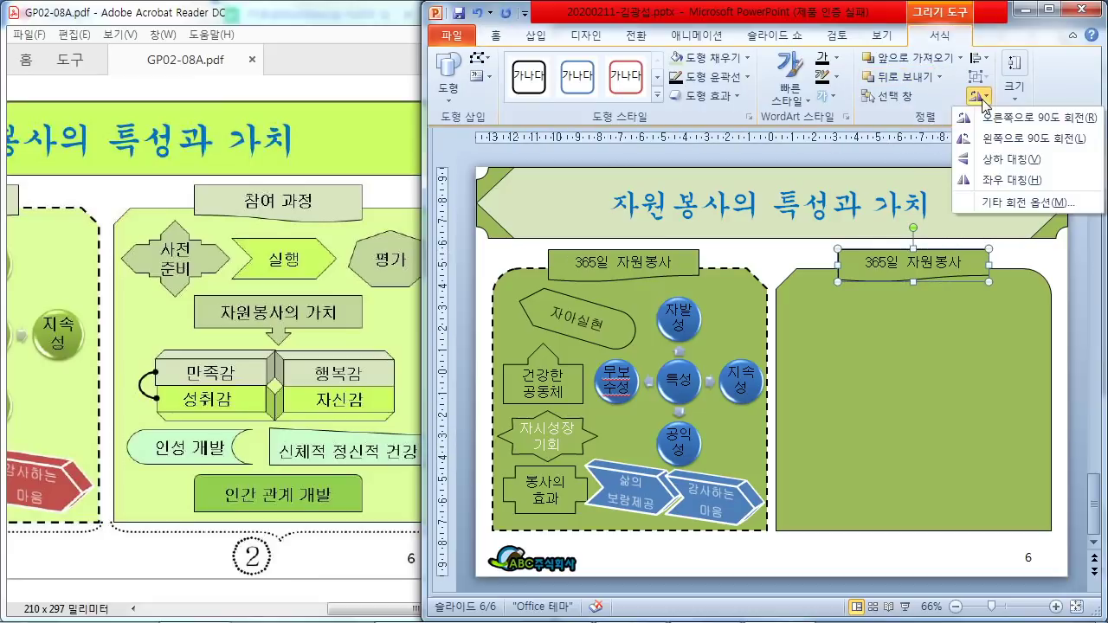
left_click(1007, 180)
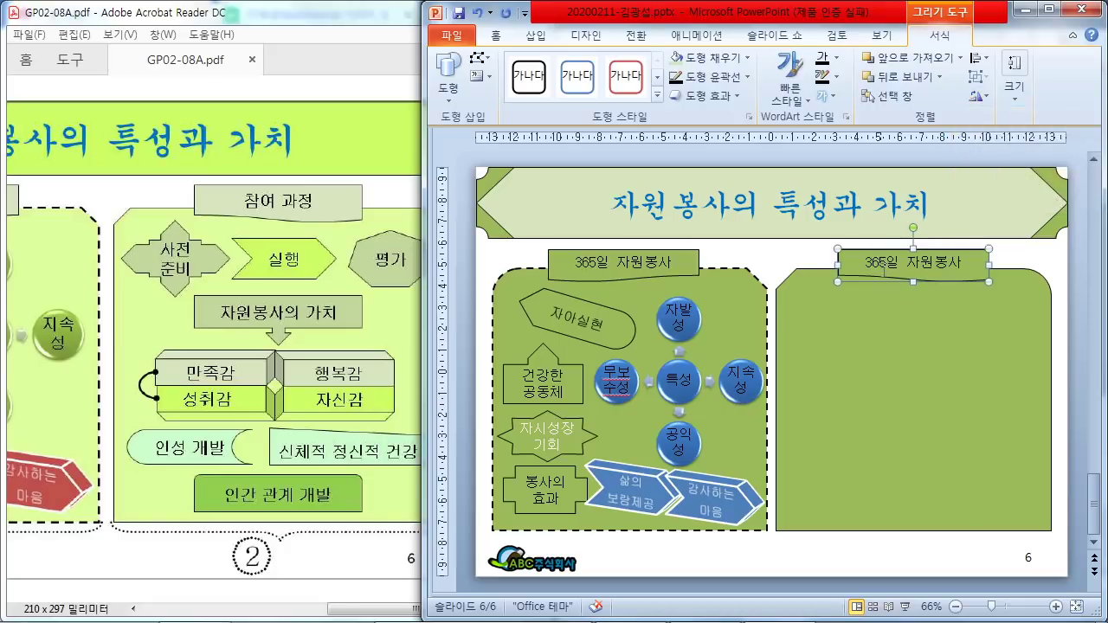
left_click_drag(865, 264, 982, 285)
key("ctrl+z")
left_click(888, 275)
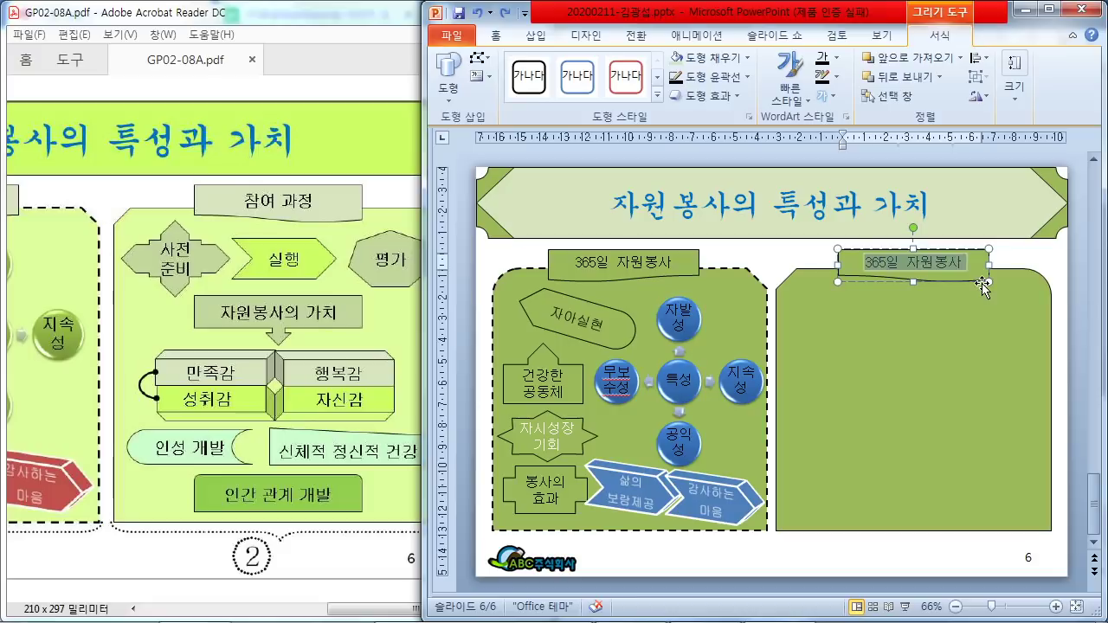
type("참여 과정")
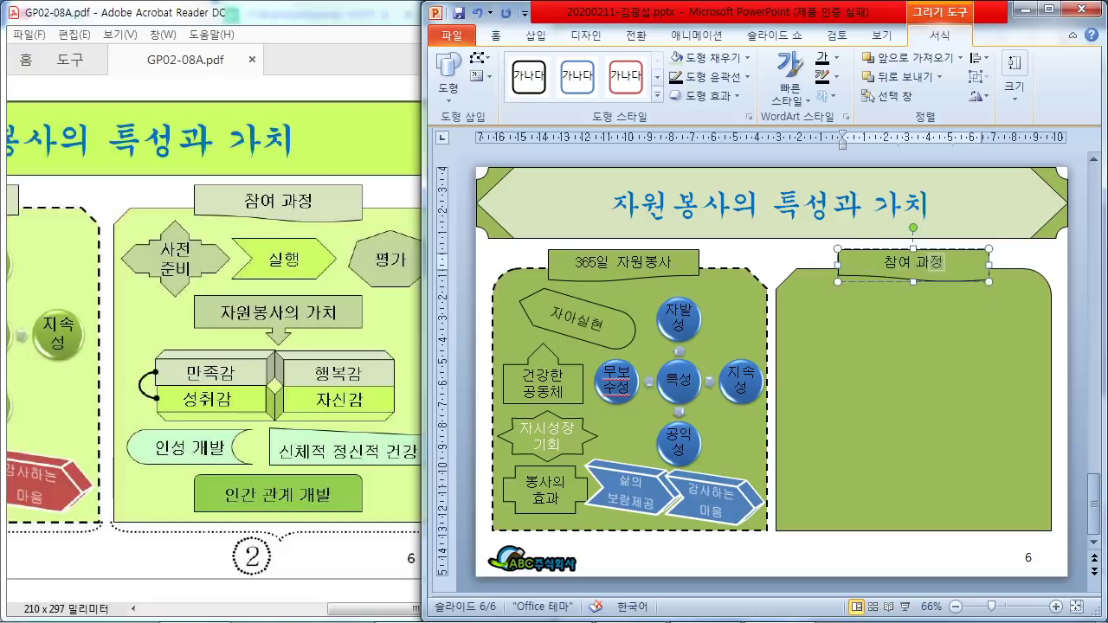
left_click(792, 254)
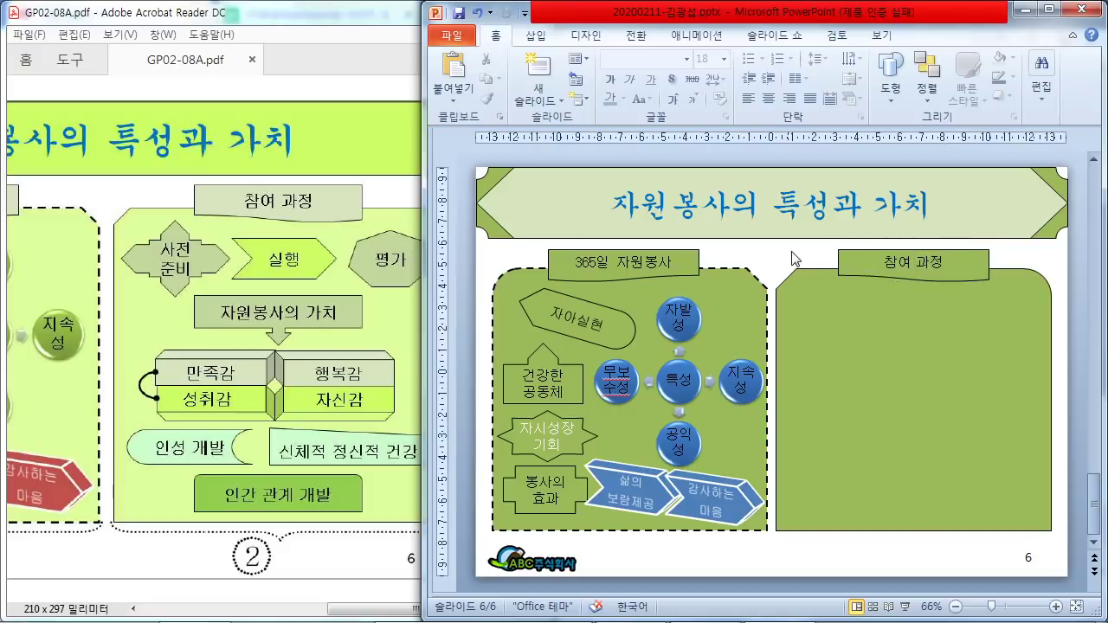
Draw a four-way arrow callout under the "참여 과정" label at the panel's left side, with the text "사전 준비" on two lines
left_click(536, 36)
left_click(631, 58)
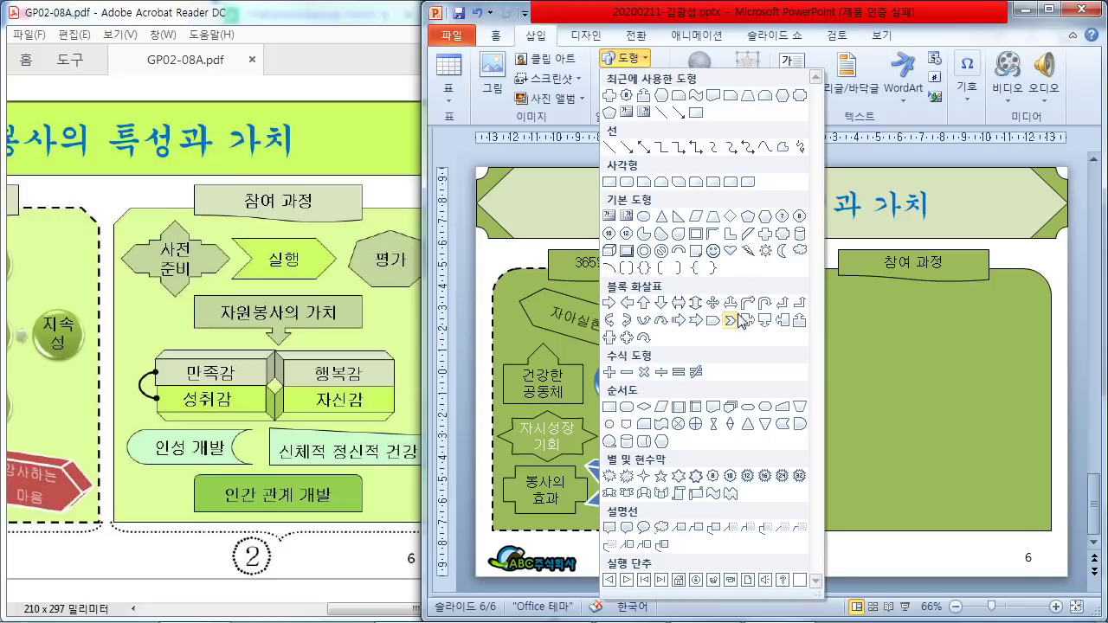
left_click(627, 338)
mouse_move(790, 294)
left_mouse_down()
mouse_move(866, 351)
mouse_move(892, 354)
left_mouse_up()
type("사저")
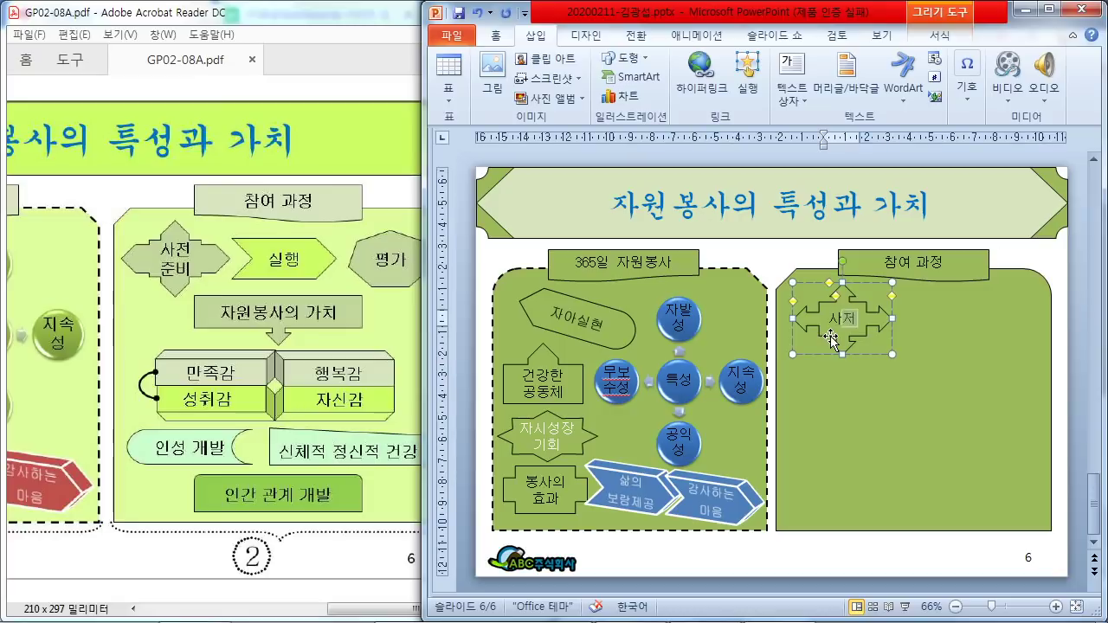
key("Return")
type("준비")
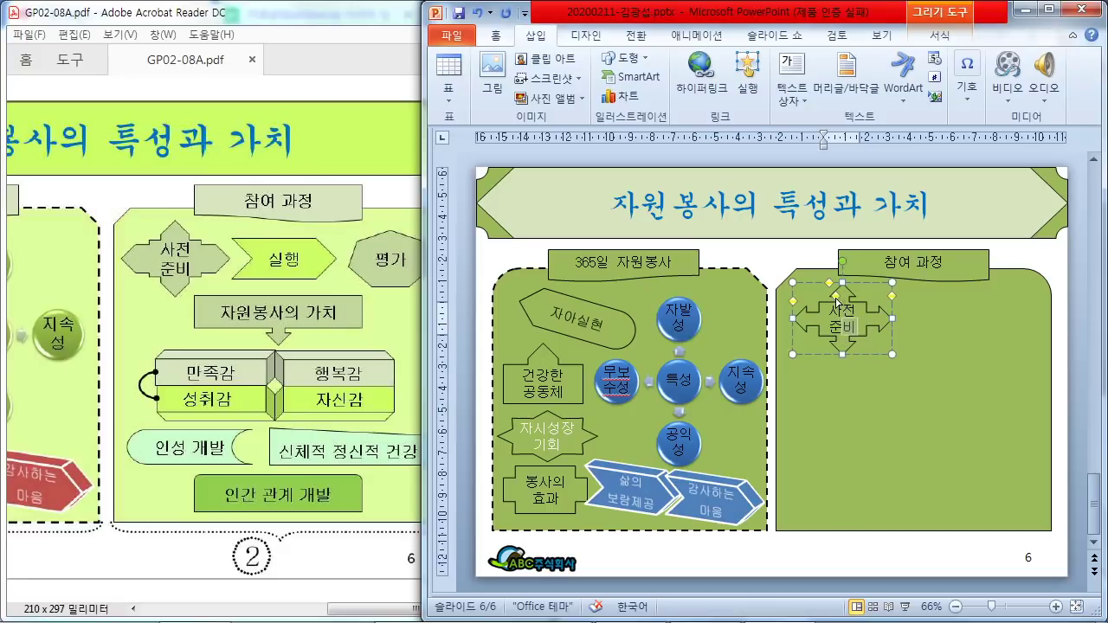
Widen the arrowheads of the "사전 준비" callout to match the PDF and move it against the panel's left edge
key("Escape")
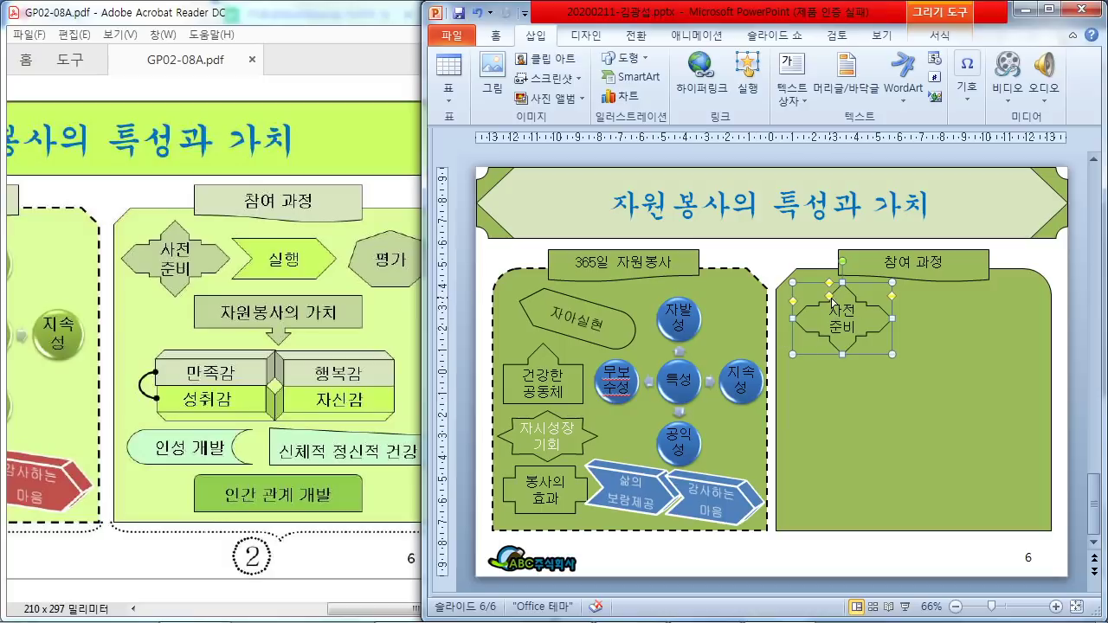
left_click(892, 395)
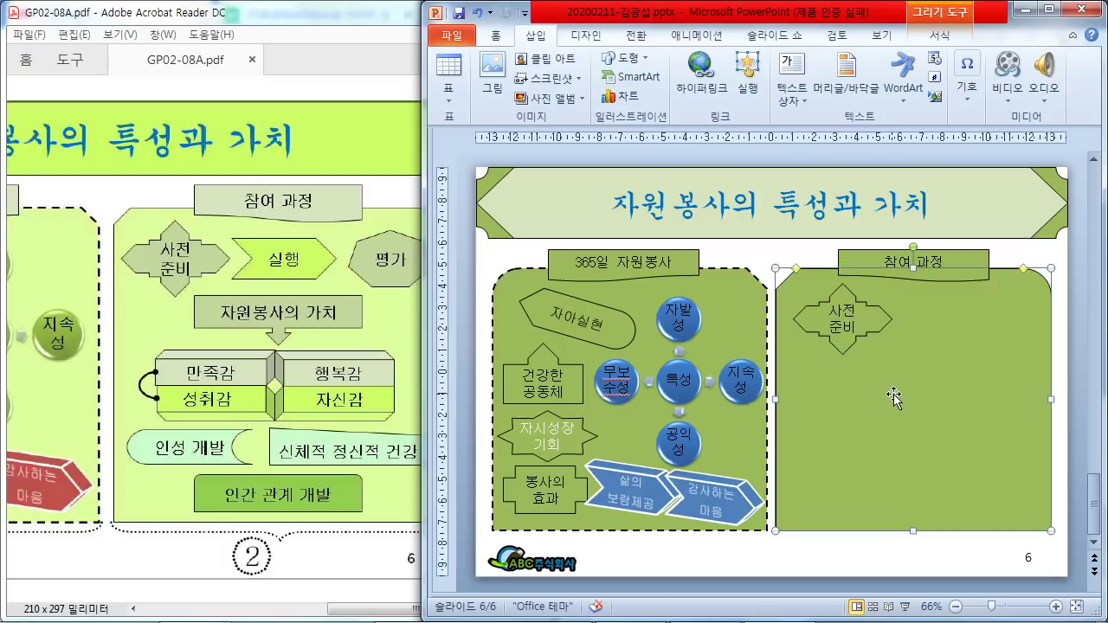
left_click_drag(840, 345, 822, 342)
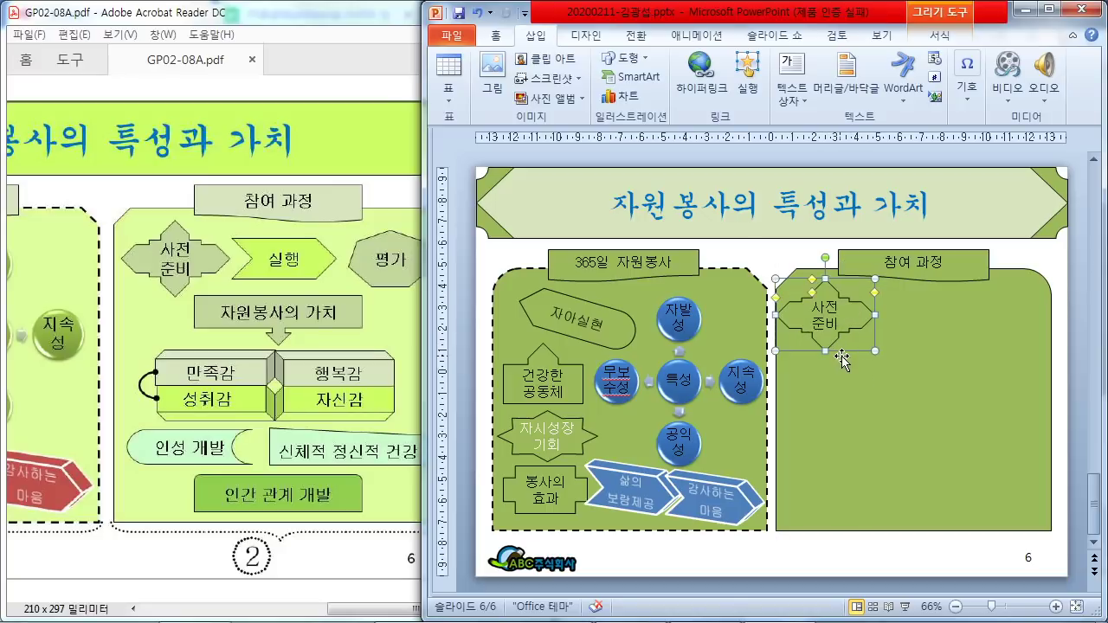
key("Down")
Draw a chevron shape just right of "사전 준비" and label it "실행"
left_click(622, 58)
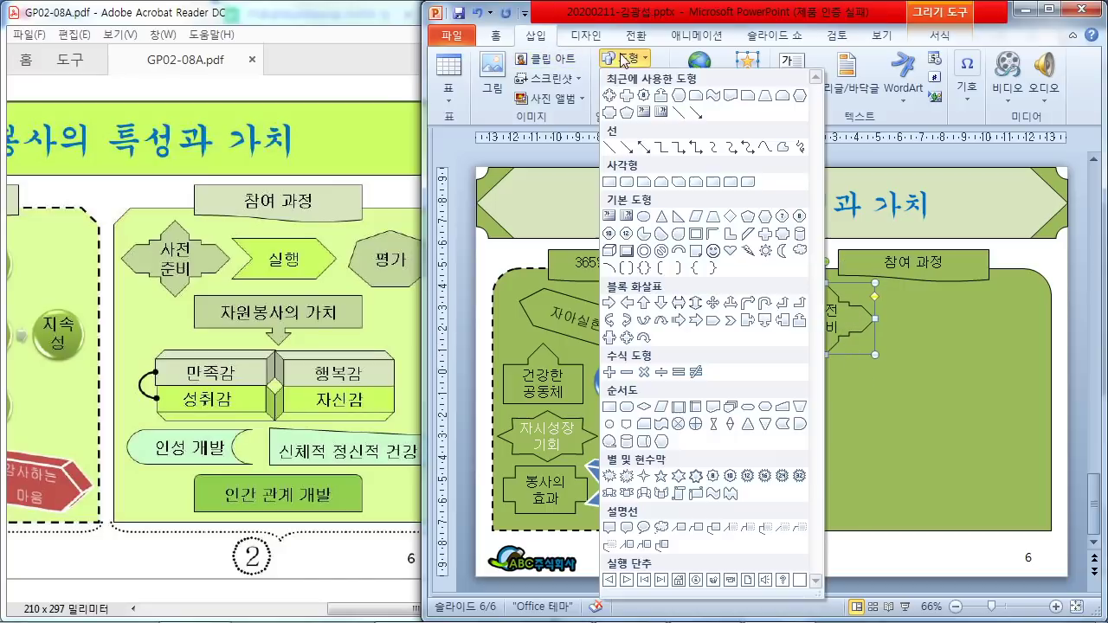
left_click(729, 322)
left_click_drag(876, 295, 954, 332)
type("실행")
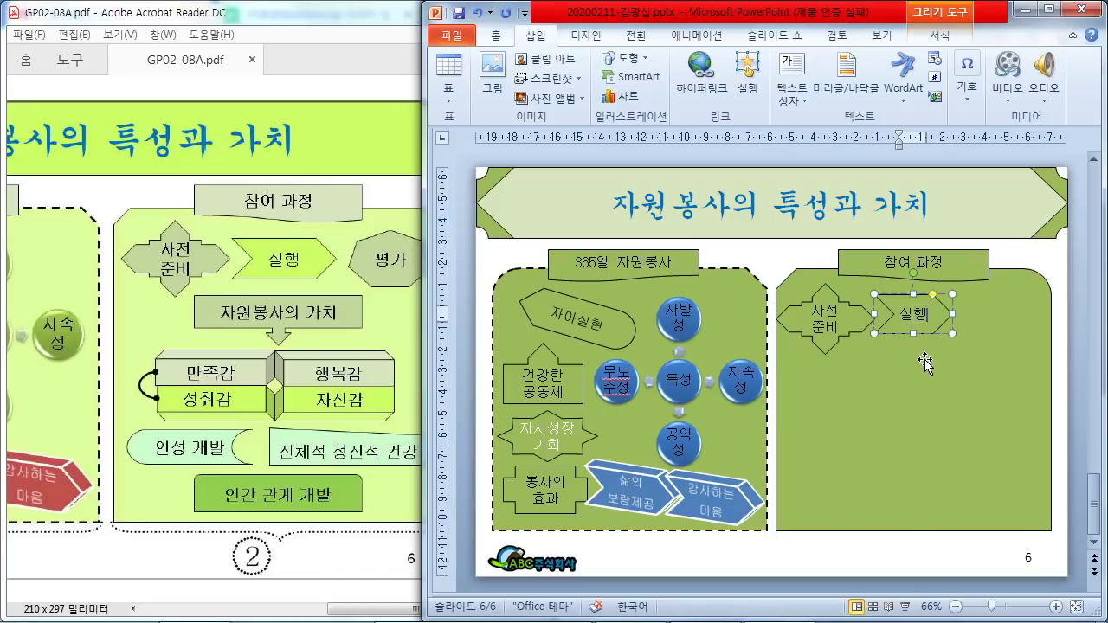
Nudge the "실행" chevron until it lines up vertically with the "사전 준비" shape and sits close beside it
left_click(925, 334)
key("Down")
key("Down")
key("Left")
key("Left")
key("Up")
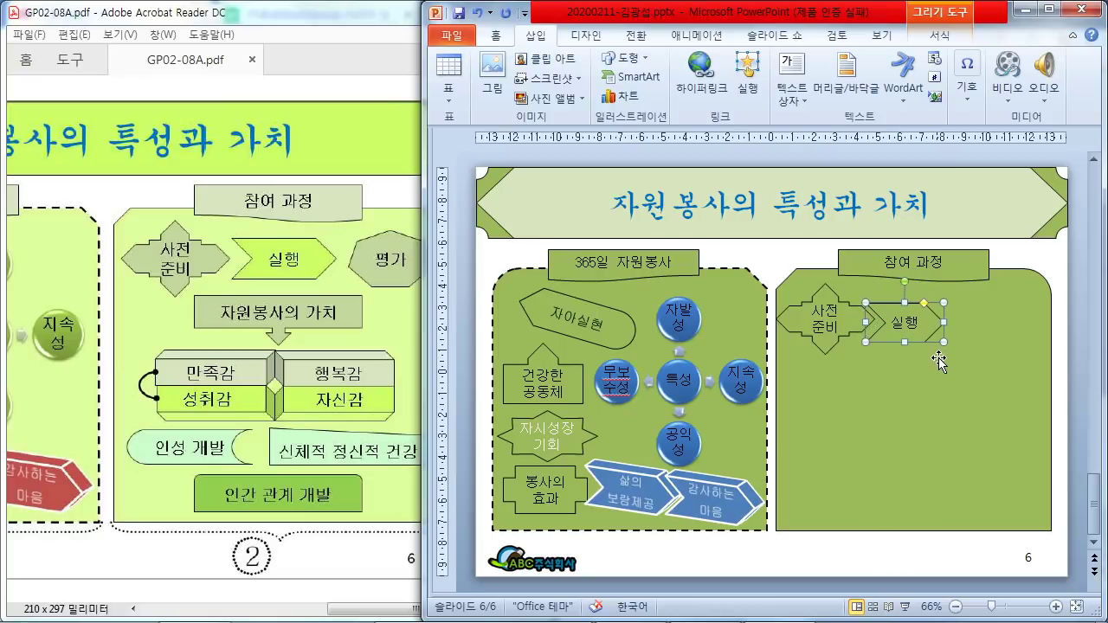
key("Right")
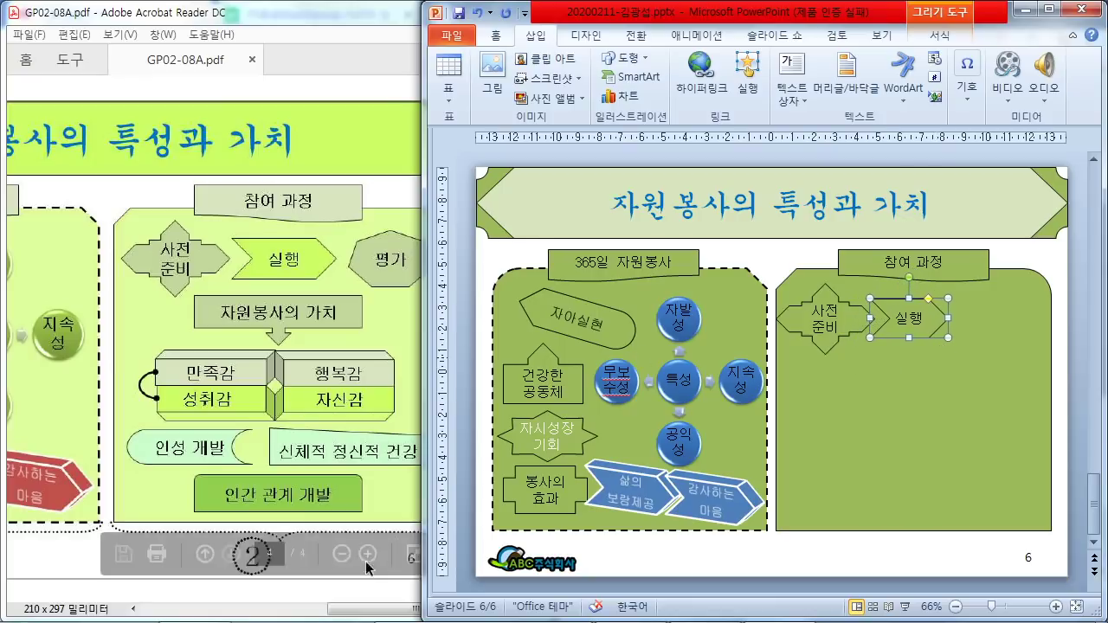
Draw a heptagon to the right of the "실행" chevron, following the PDF sheet, and label it "평가"
left_click(369, 615)
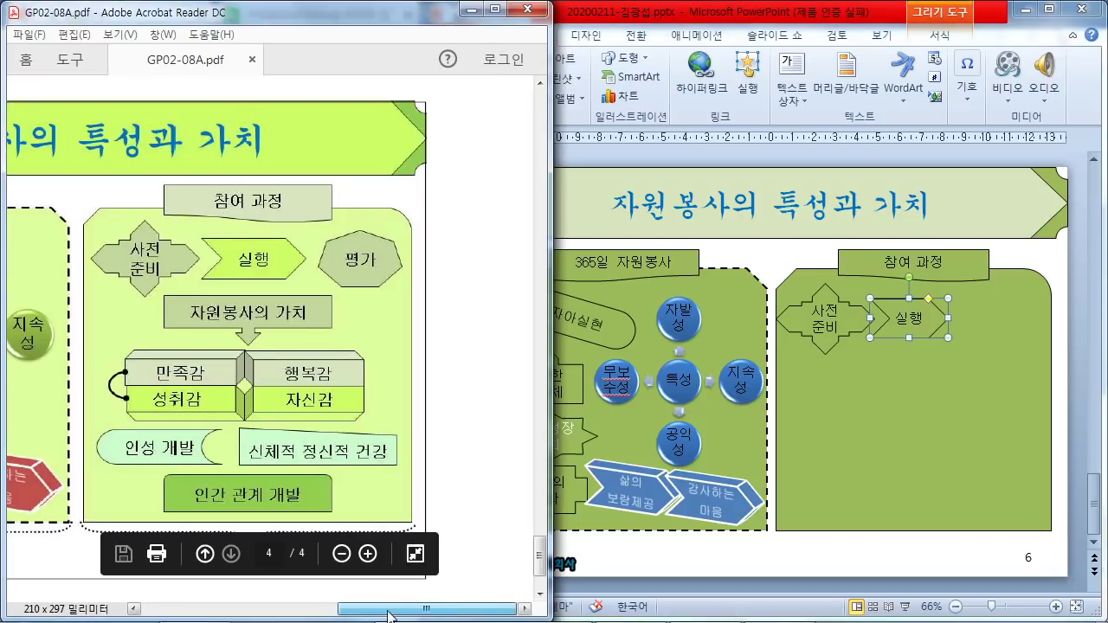
left_click(637, 54)
left_click(631, 59)
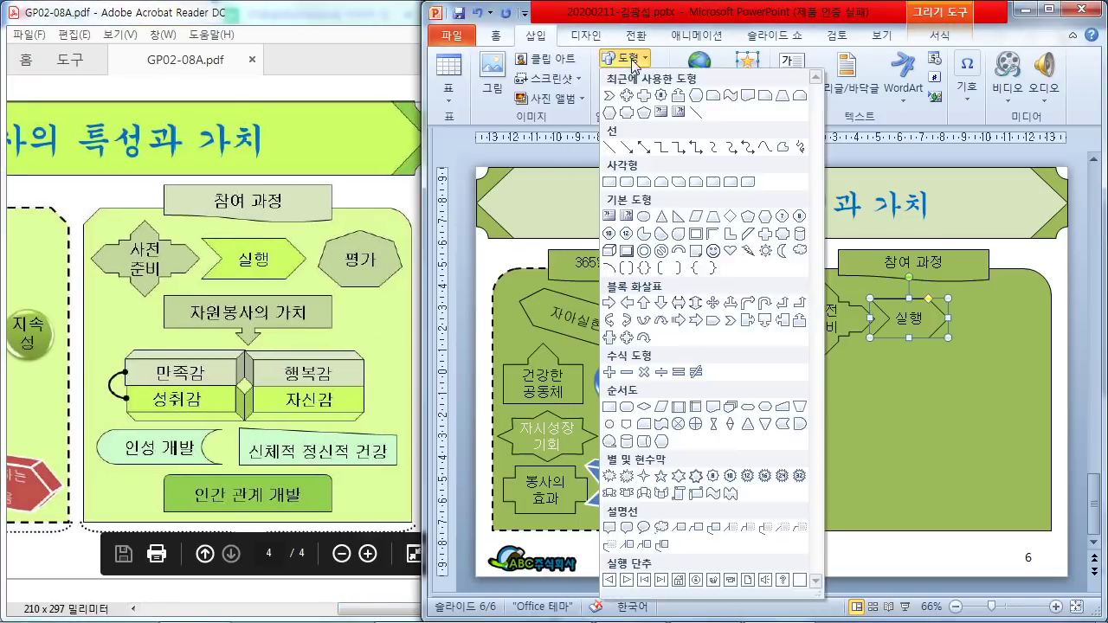
left_click(800, 216)
left_click_drag(961, 299, 1030, 343)
type("평가")
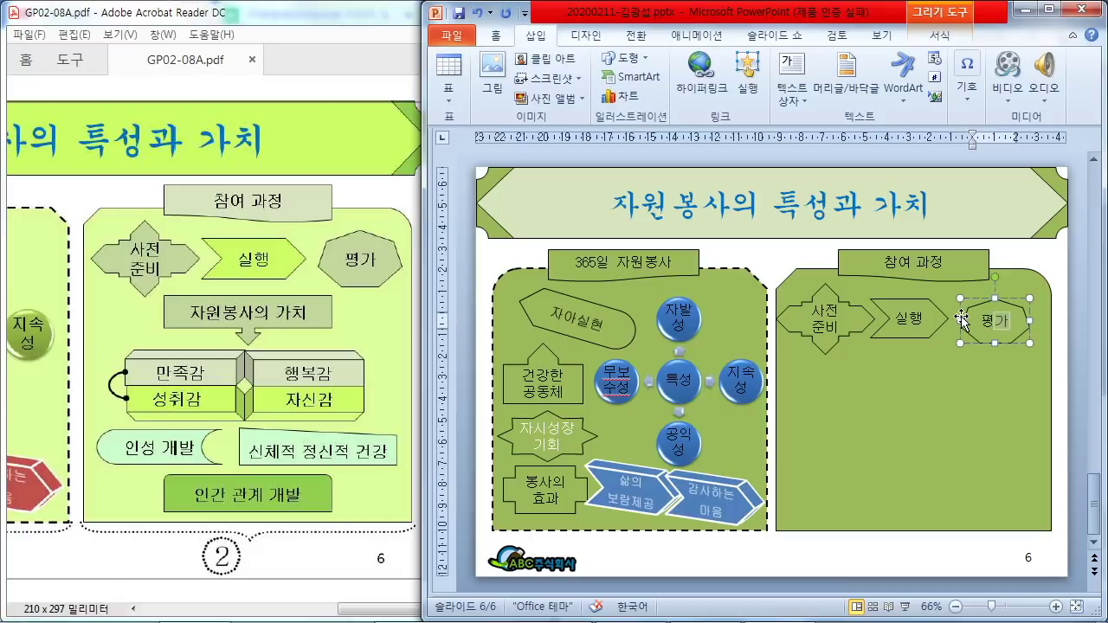
left_click(996, 296)
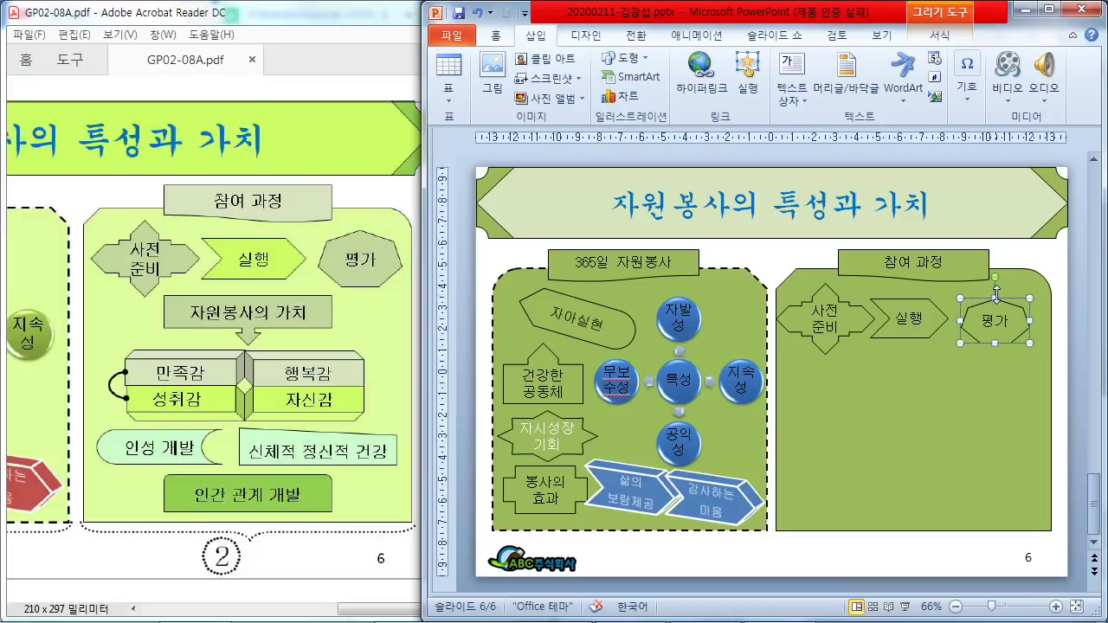
Make the "평가" heptagon slightly taller and add a fitted down-arrow callout labelled "자원봉사의 가치" beneath the "실행" chevron
left_click_drag(996, 296, 996, 289)
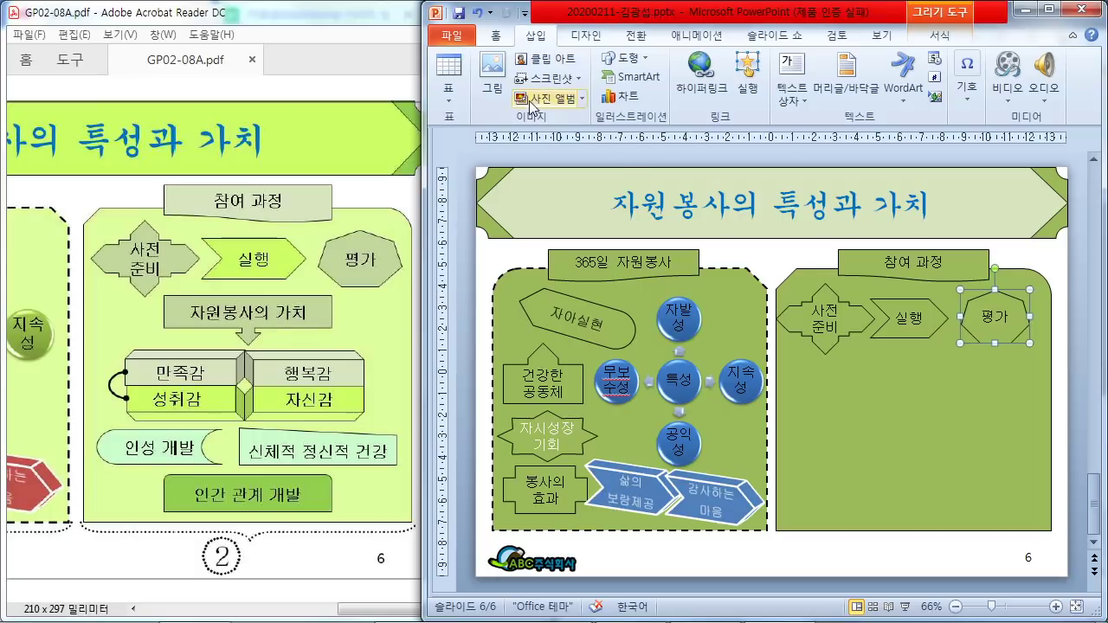
left_click(622, 58)
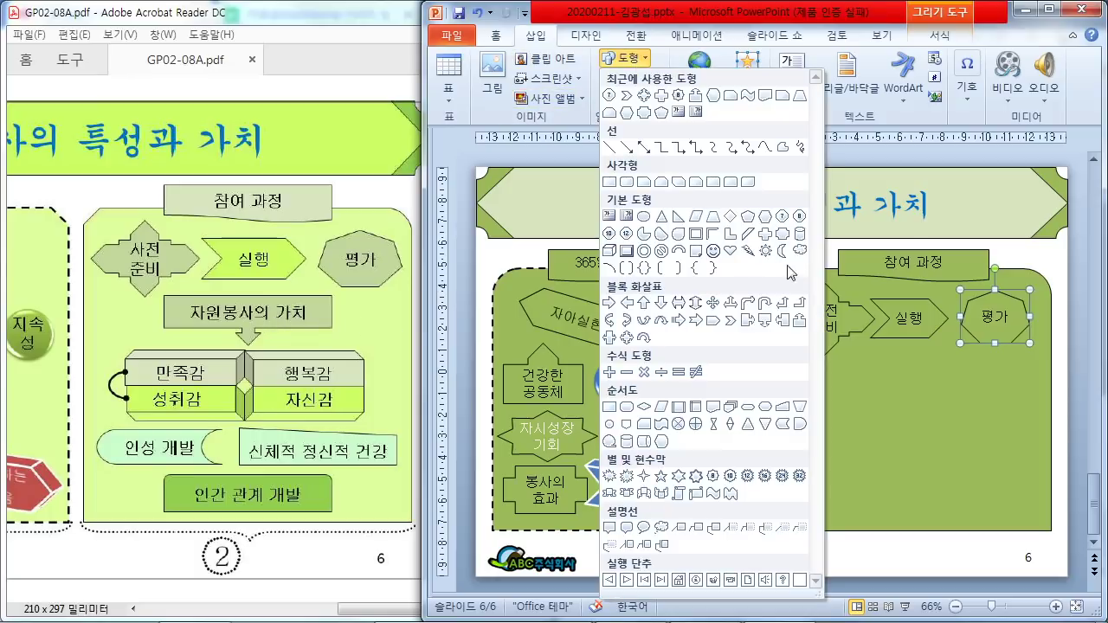
left_click(764, 320)
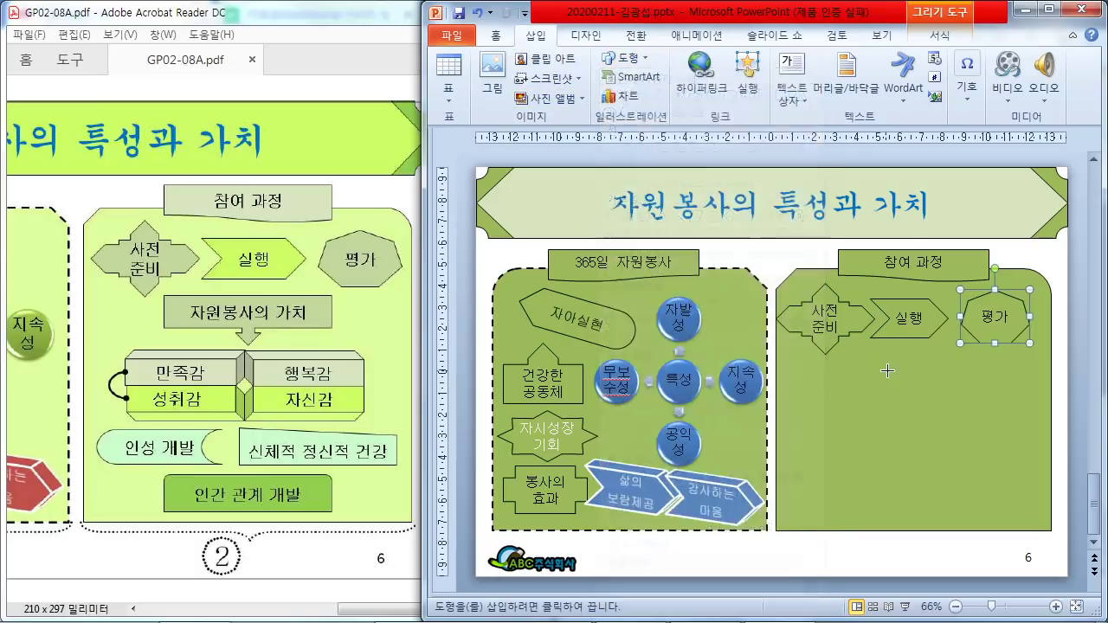
mouse_move(860, 363)
left_mouse_down()
mouse_move(991, 390)
mouse_move(996, 401)
left_mouse_up()
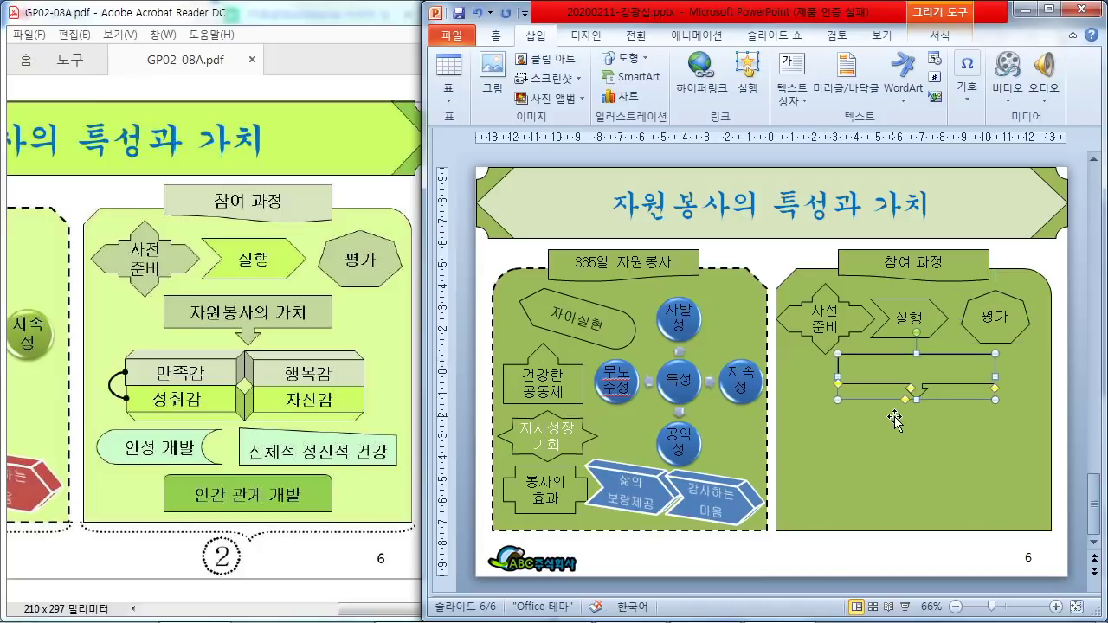
type("자원봉사의 가치")
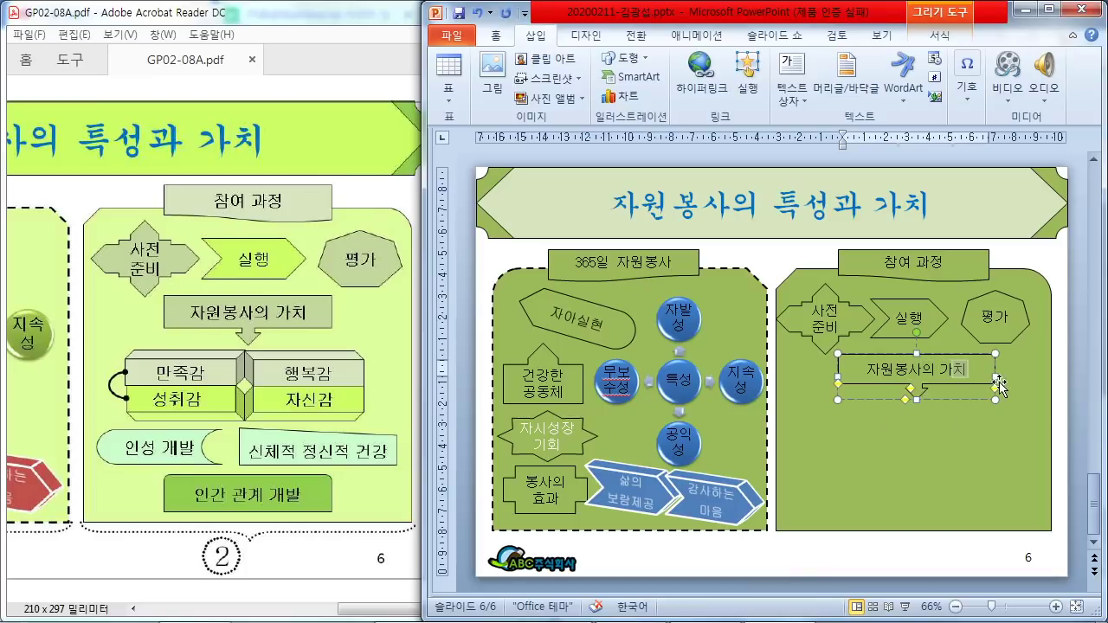
left_click_drag(995, 378, 925, 362)
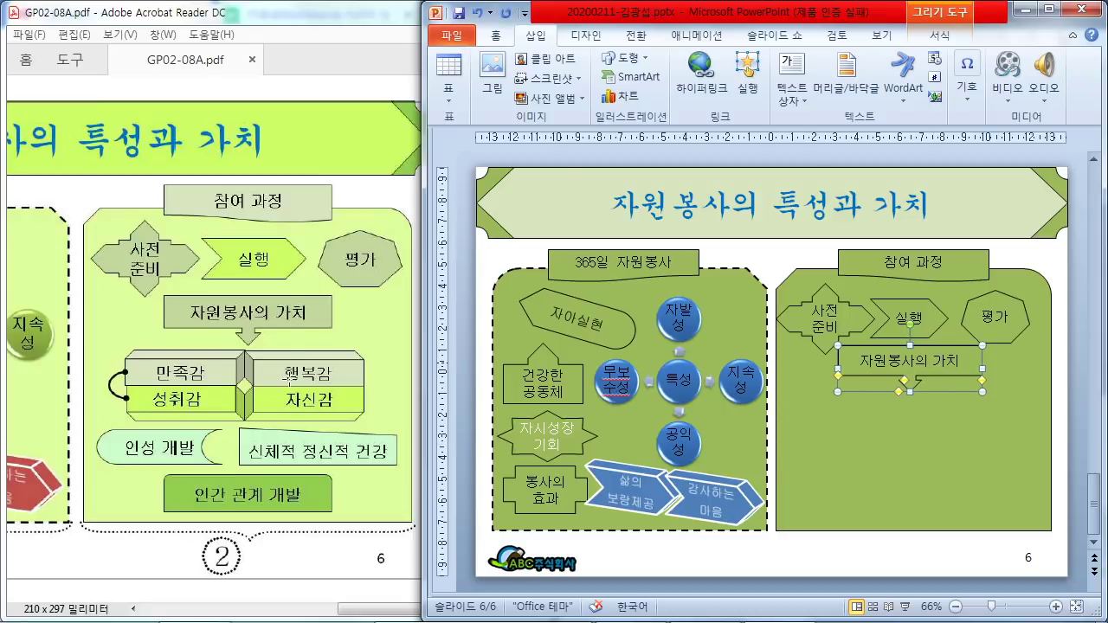
Draw a cube shape below the "자원봉사의 가치" callout, label it "만족감", and widen it toward the panel's left edge
left_click(631, 59)
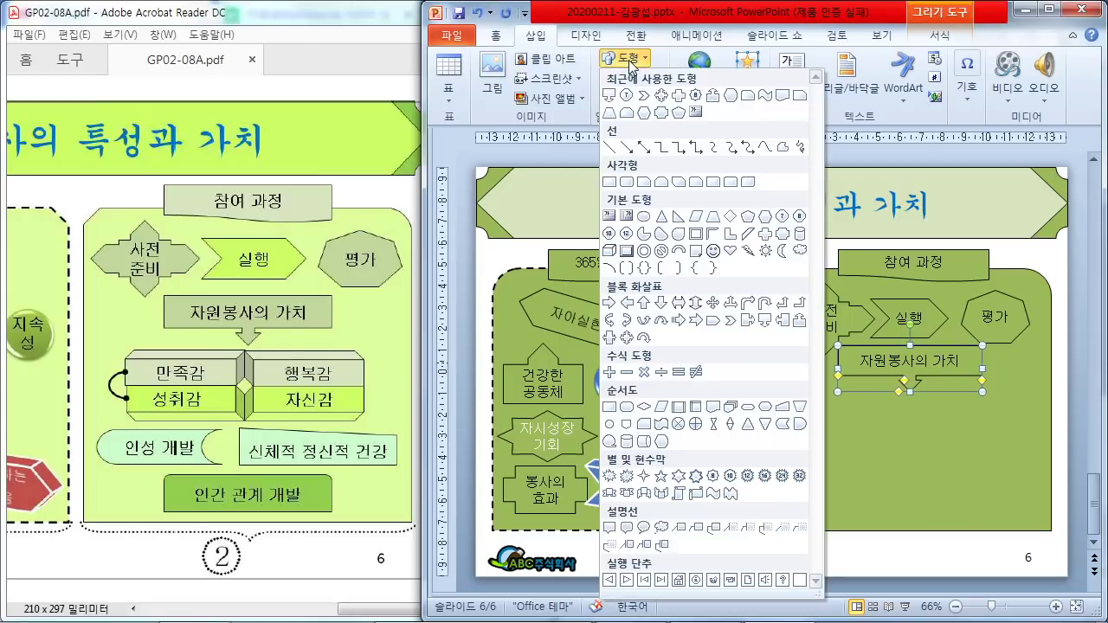
left_click(611, 251)
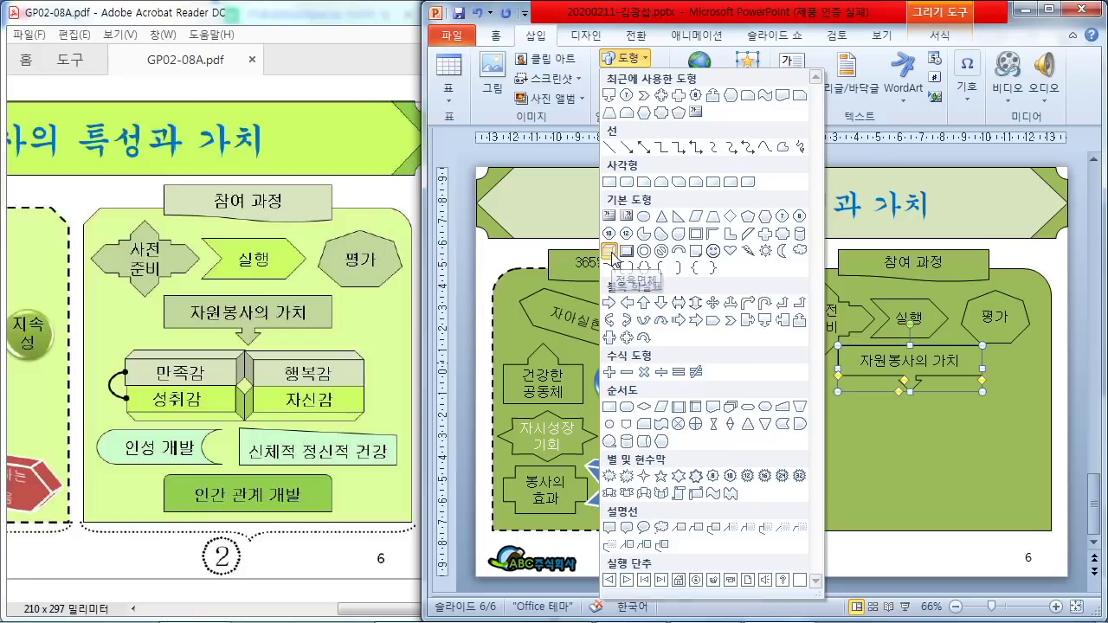
mouse_move(808, 394)
left_mouse_down()
mouse_move(879, 433)
mouse_move(907, 428)
mouse_move(855, 421)
mouse_move(874, 416)
left_mouse_up()
type("만")
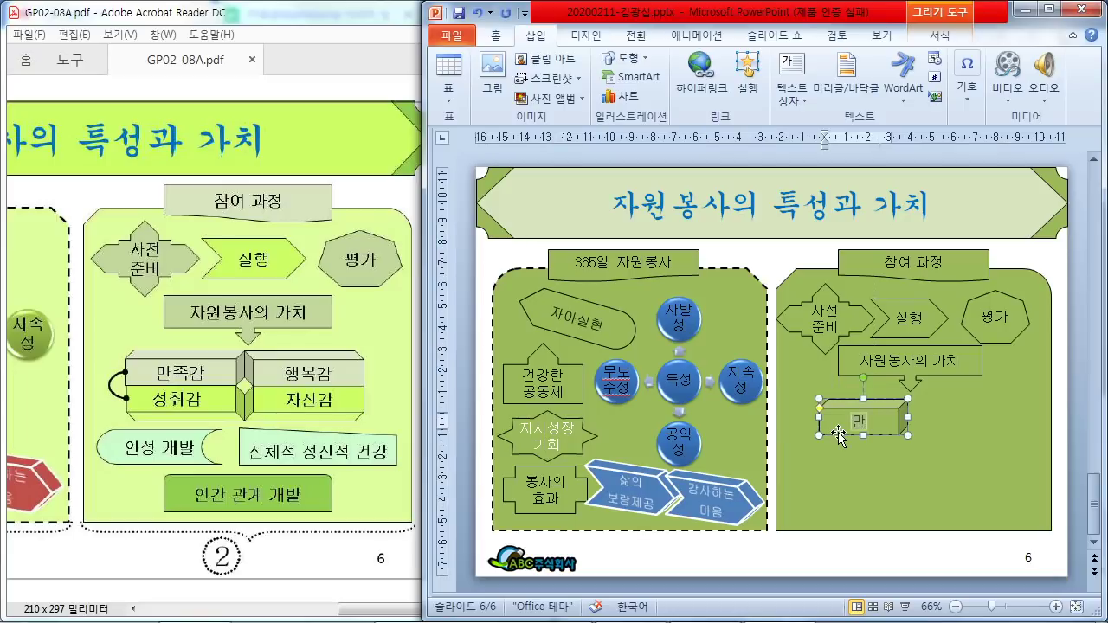
type("자")
type("감")
left_click_drag(819, 420, 807, 423)
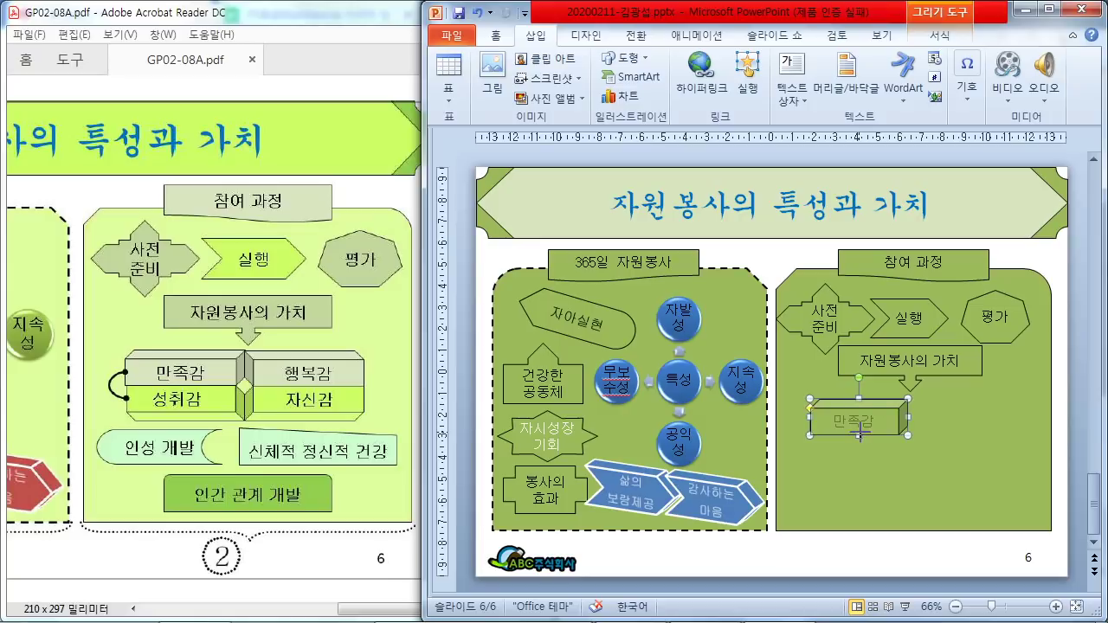
Duplicate the "만족감" cube directly to its right and flip the copy horizontally so the two side faces meet
left_click_drag(862, 426, 986, 417)
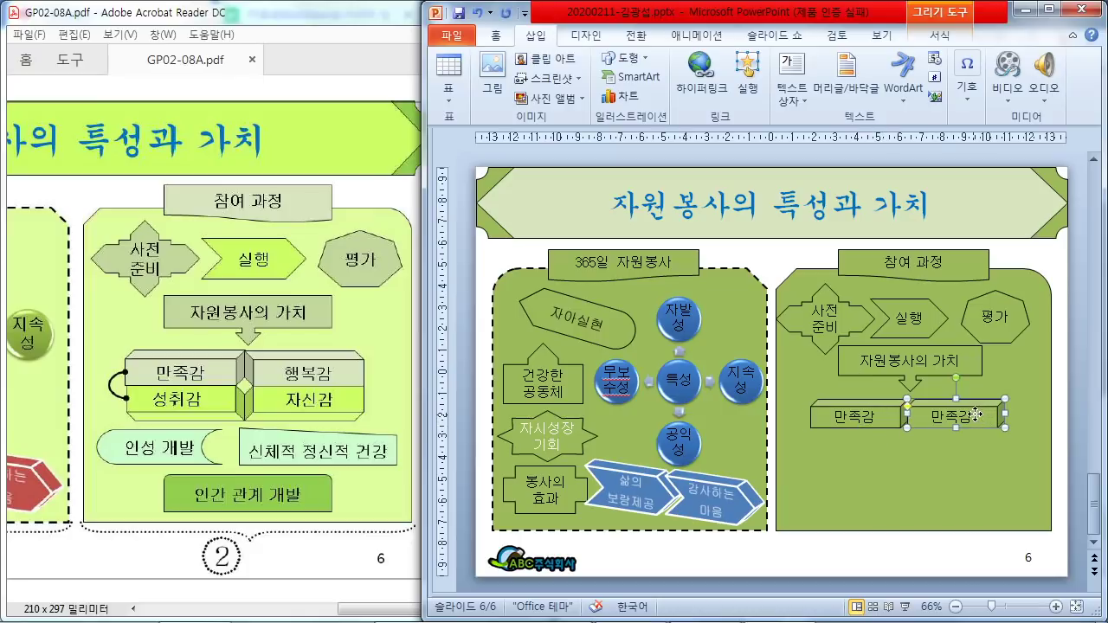
left_click(990, 97)
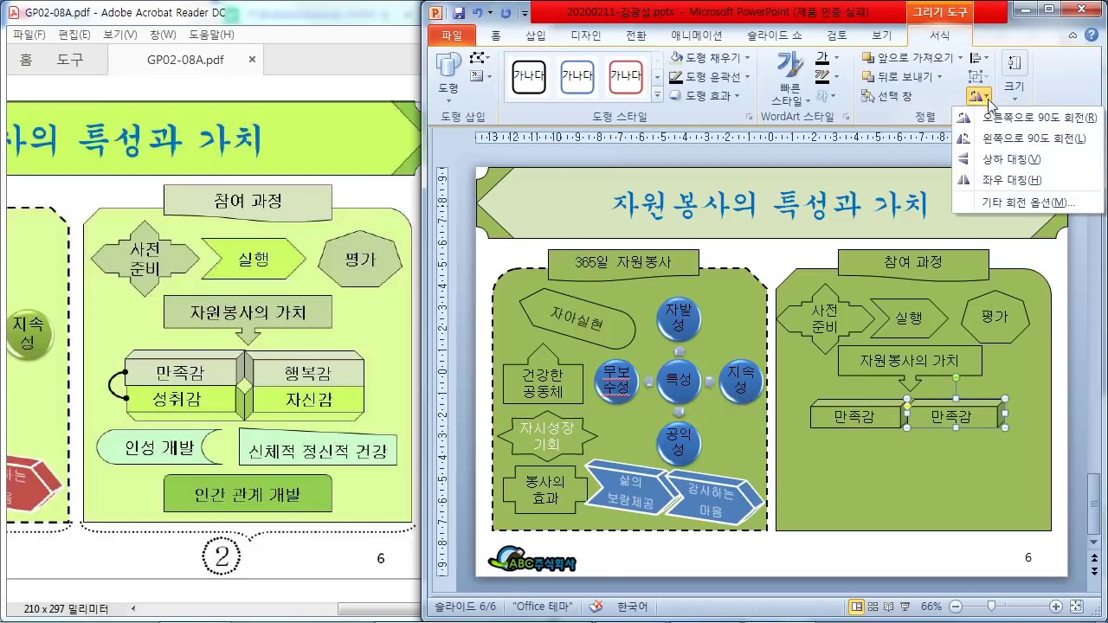
left_click(1013, 179)
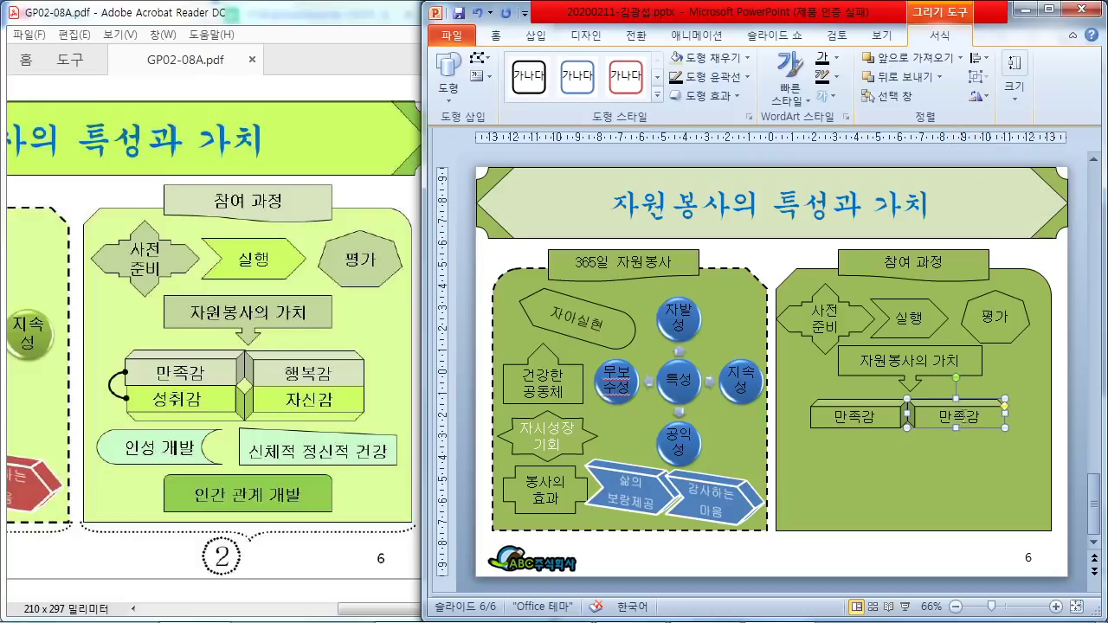